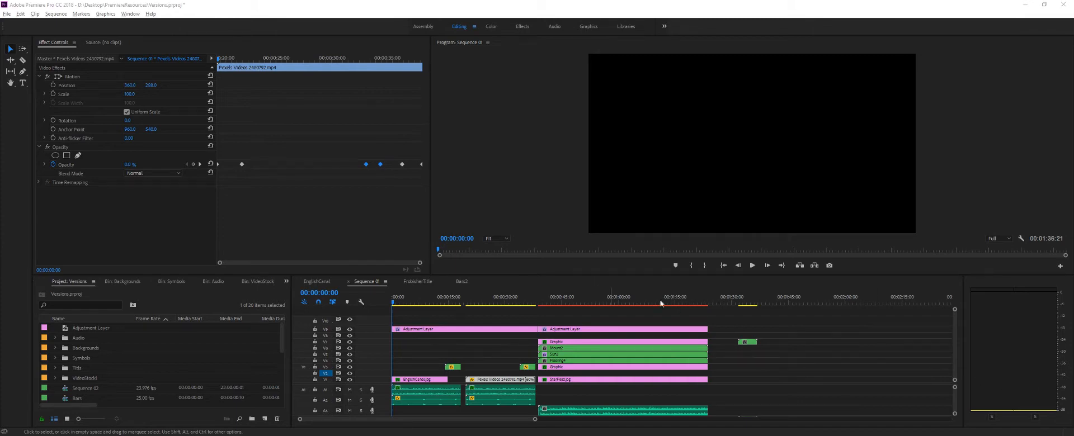
- Scrub through both Frobisher Canals title sequences up to the start of the neon mountain scene
left_click(443, 303)
left_click_drag(444, 305, 529, 311)
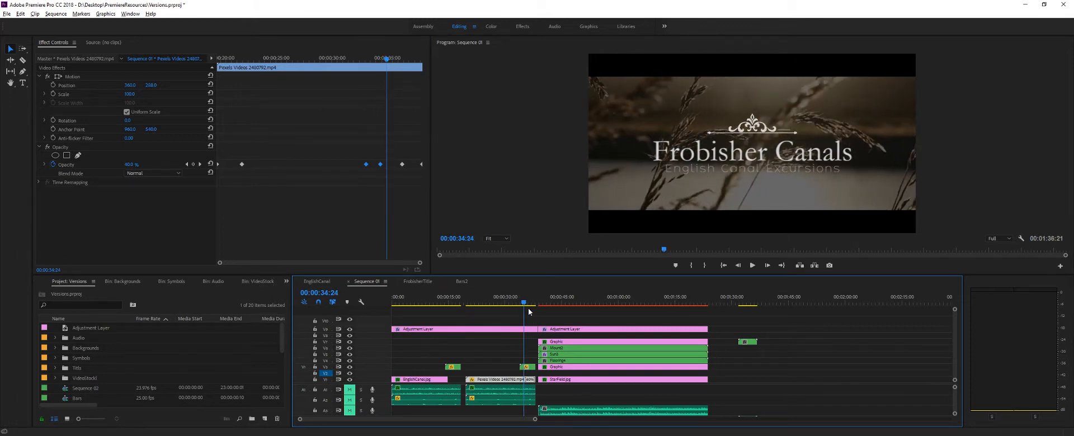
left_click(528, 309)
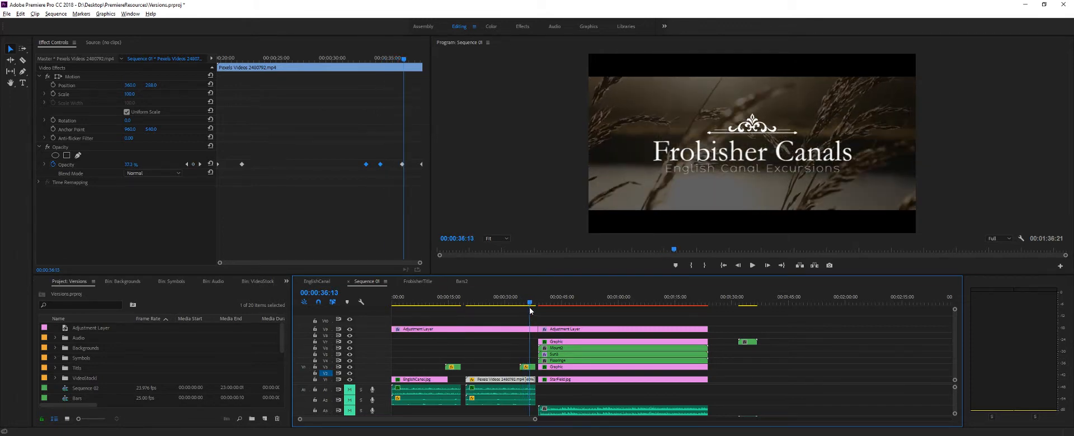
left_click(482, 307)
left_click_drag(473, 315, 538, 323)
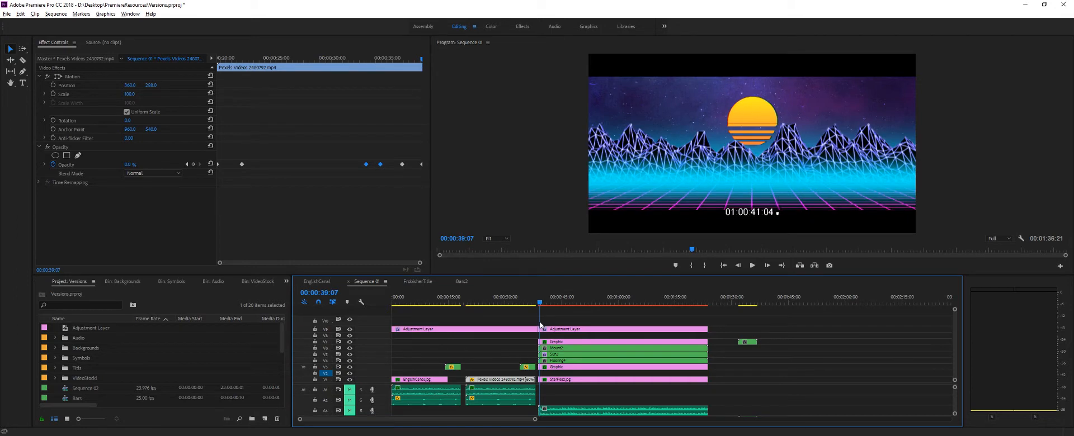
- Play back the start of the neon mountain scene and park the playhead at 00:00:42:10
left_click(752, 265)
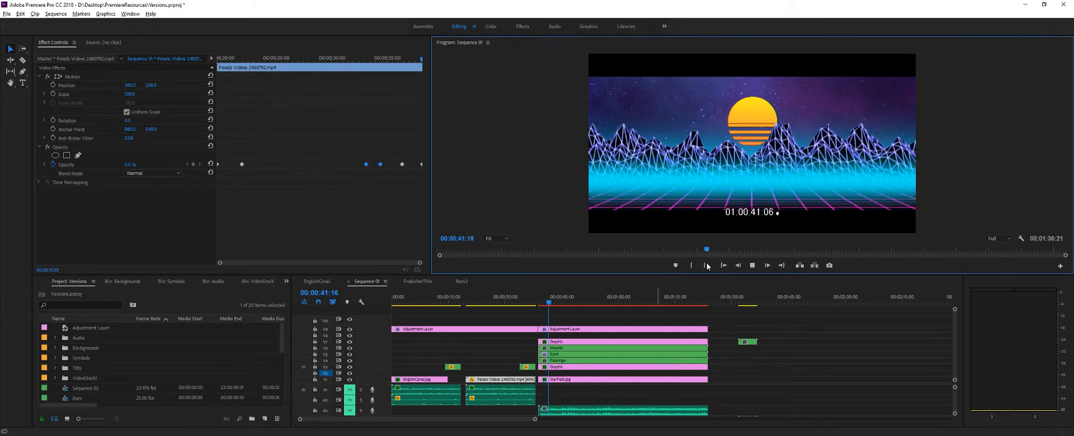
left_click(753, 265)
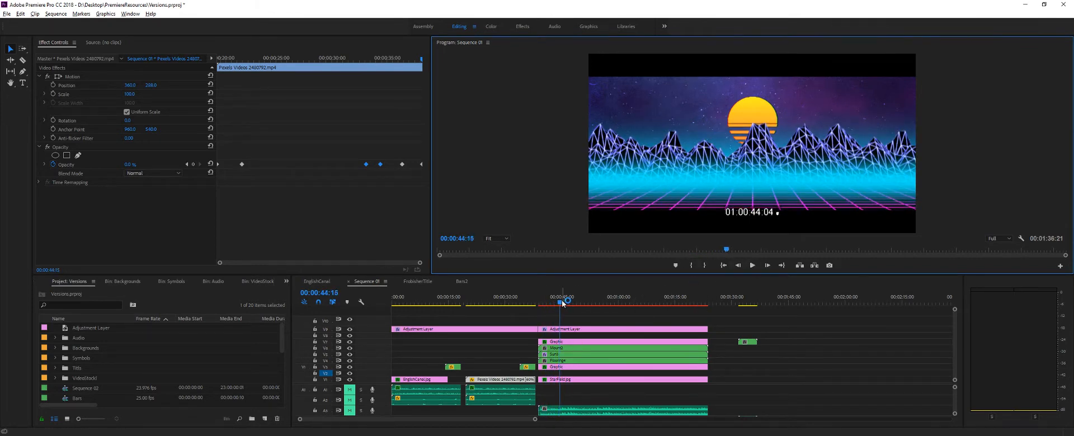
mouse_move(561, 301)
left_mouse_down()
mouse_move(578, 304)
mouse_move(552, 302)
left_mouse_up()
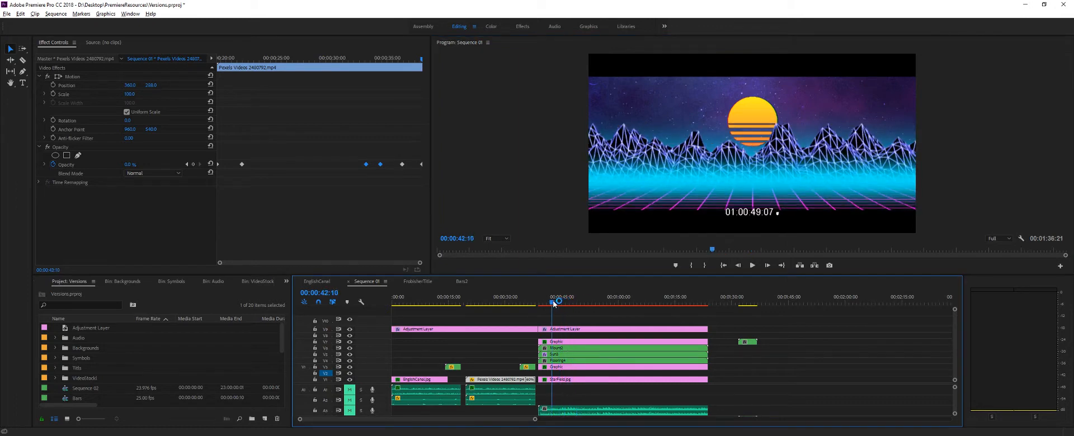
- Hide the video tracks V3 to V7 stacked above the StarField background
left_click(349, 367)
left_click(349, 361)
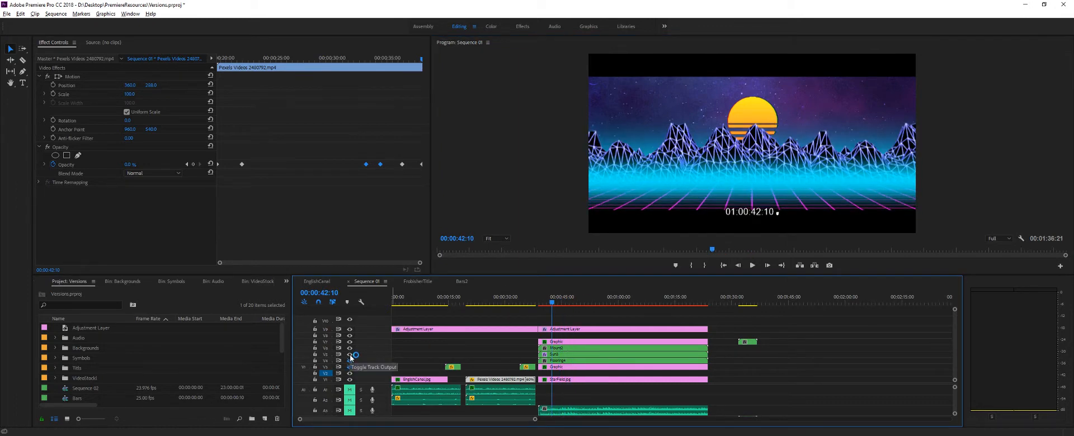
left_click(349, 355)
left_click(350, 348)
left_click(350, 343)
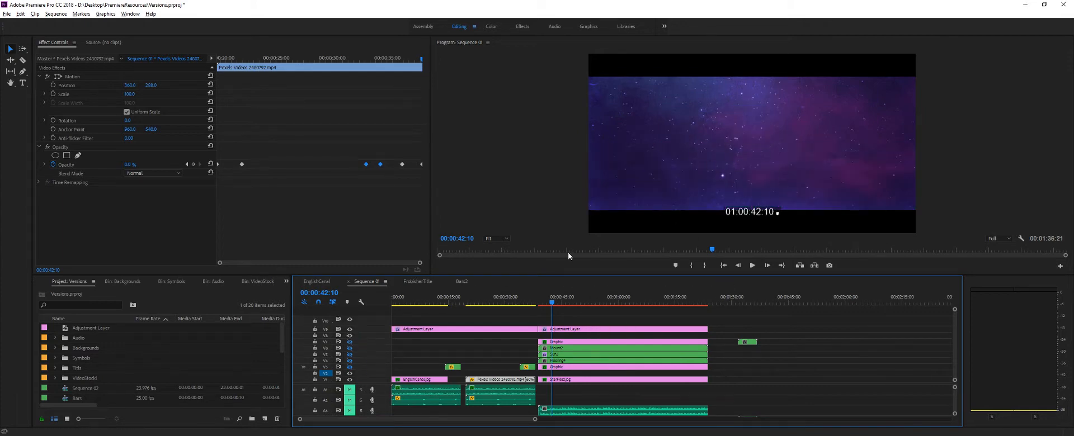
- Show the blue gradient graphic and floor grid tracks again, and scrub to 00:00:48:15 to check the grid's movement
left_click(349, 361)
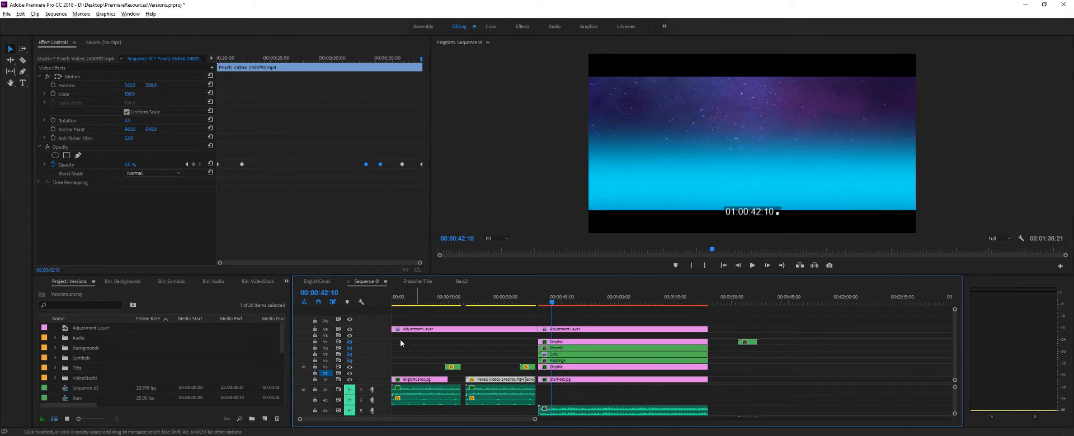
left_click(350, 361)
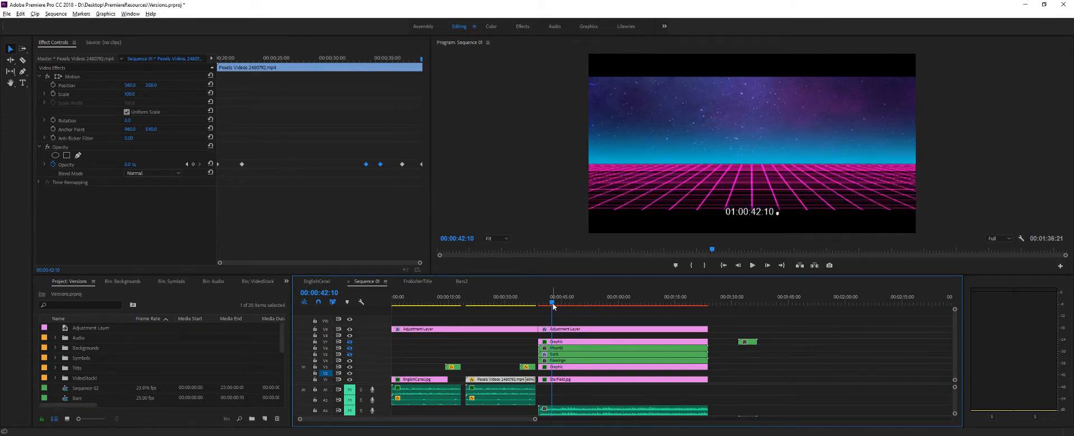
left_click_drag(545, 308, 575, 305)
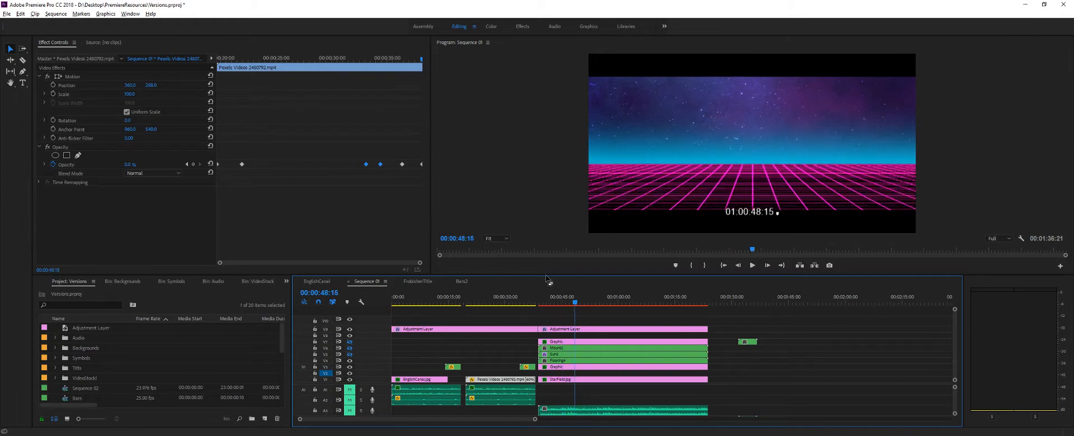
- Enlarge the program preview area and select the Graphic clip on track V7
left_click_drag(545, 275, 547, 289)
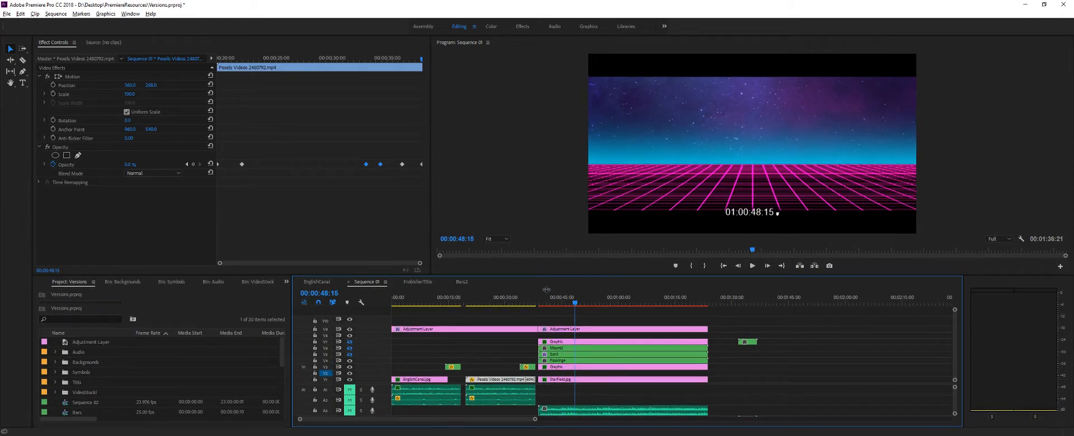
left_click(576, 343)
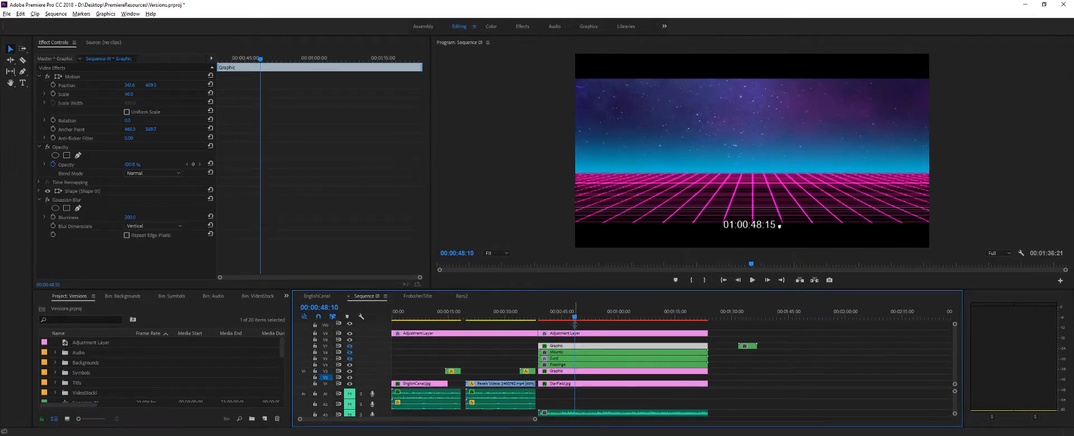
- Scrub and play the sun layer with the floor grid hidden to review the sun's animated stripes
mouse_move(574, 318)
left_mouse_down()
mouse_move(563, 319)
mouse_move(643, 319)
mouse_move(586, 319)
left_mouse_up()
left_click(593, 204)
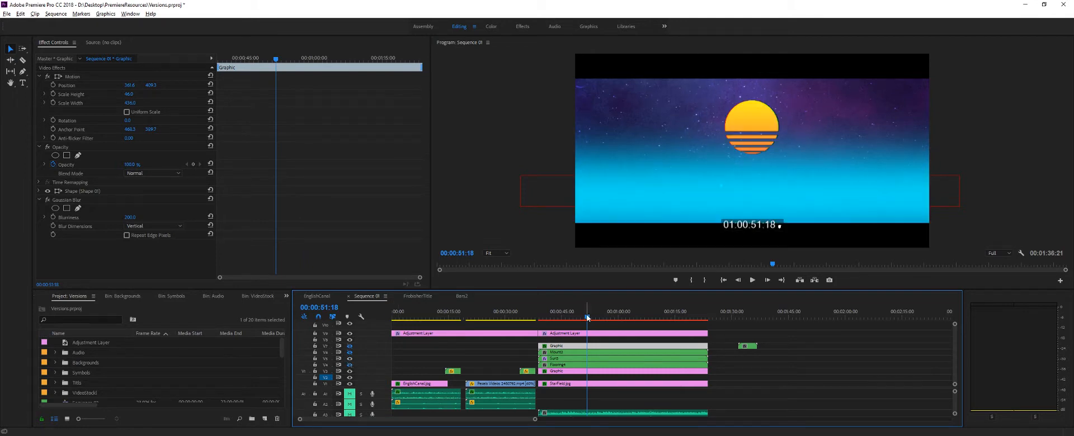
left_click_drag(586, 317, 550, 318)
left_click(750, 283)
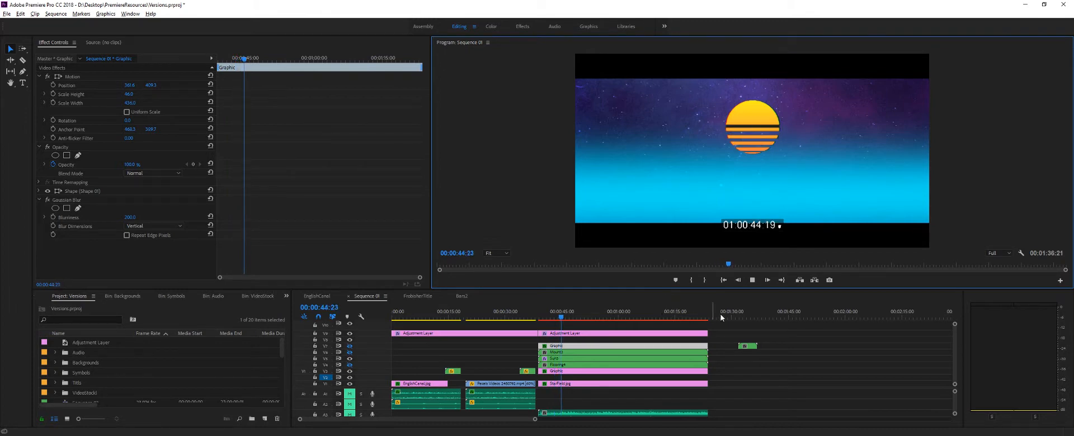
key("space")
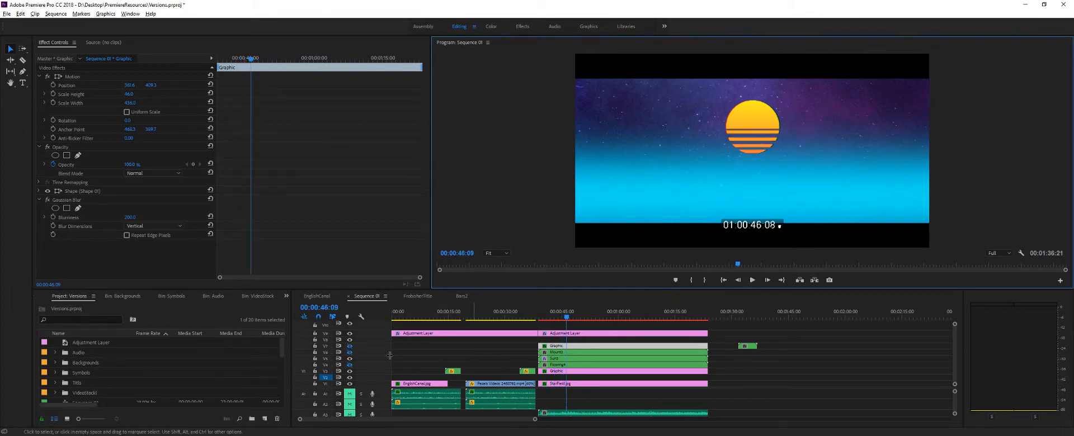
- Hide the sun track, show the mountains track, and scrub to 00:01:00:04 to check the mountains' movement
left_click(350, 359)
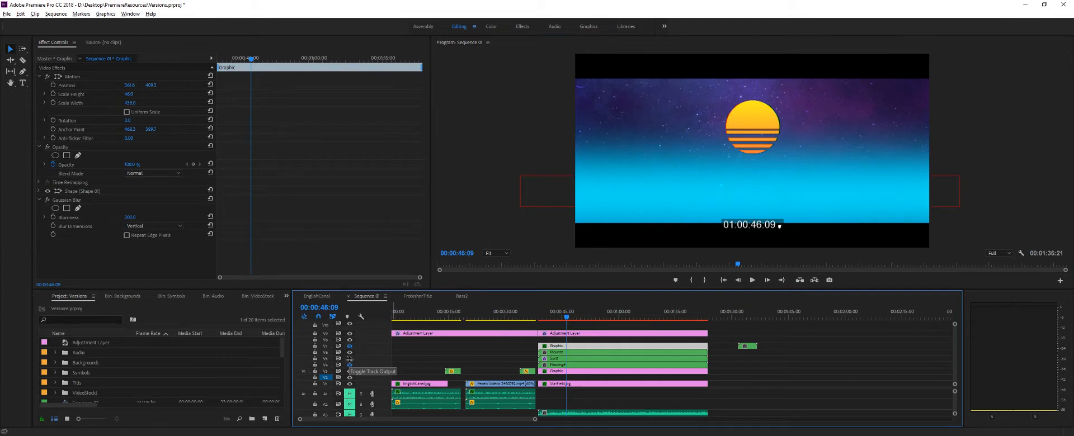
left_click(349, 359)
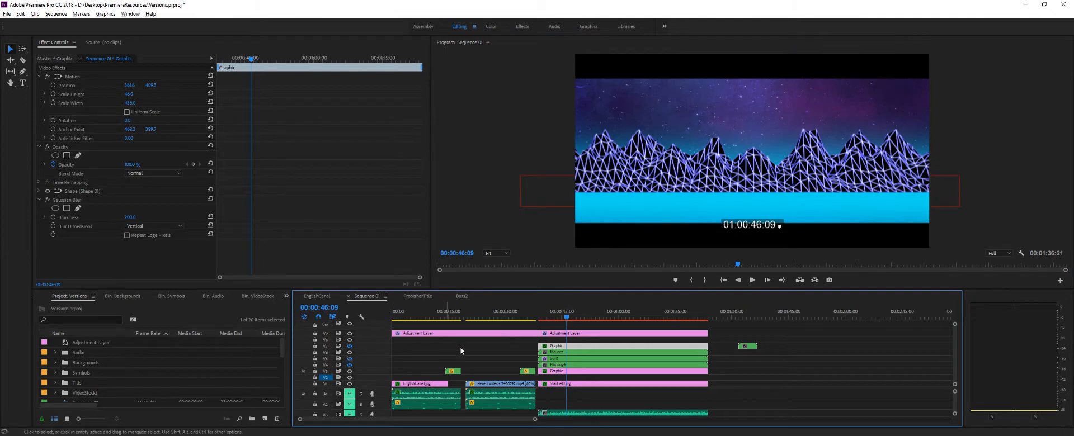
left_click_drag(569, 318, 619, 322)
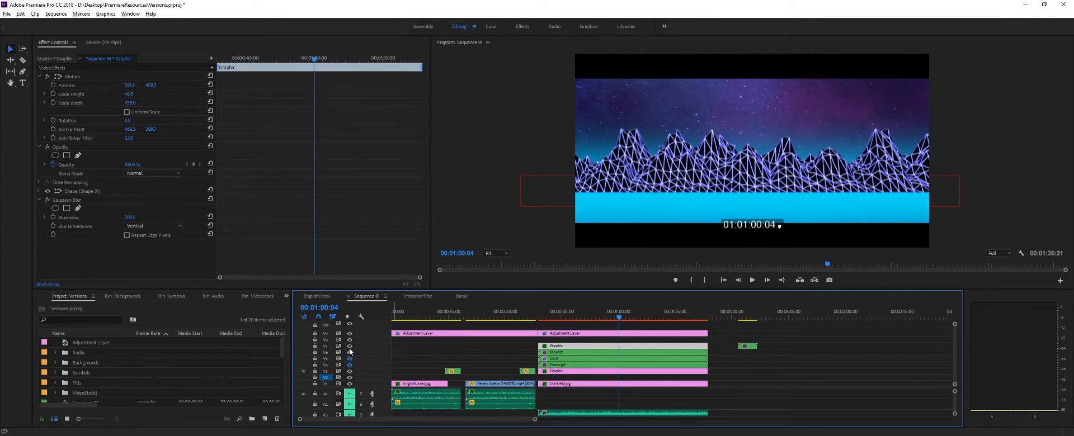
- Show the V7 blur graphic over the mountains' base and restore the sun and floor grid tracks
left_click(349, 347)
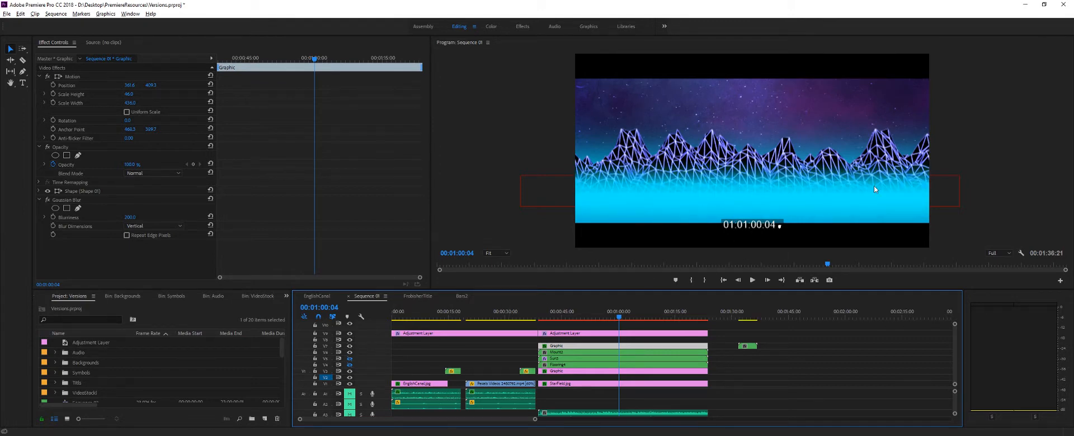
left_click(349, 359)
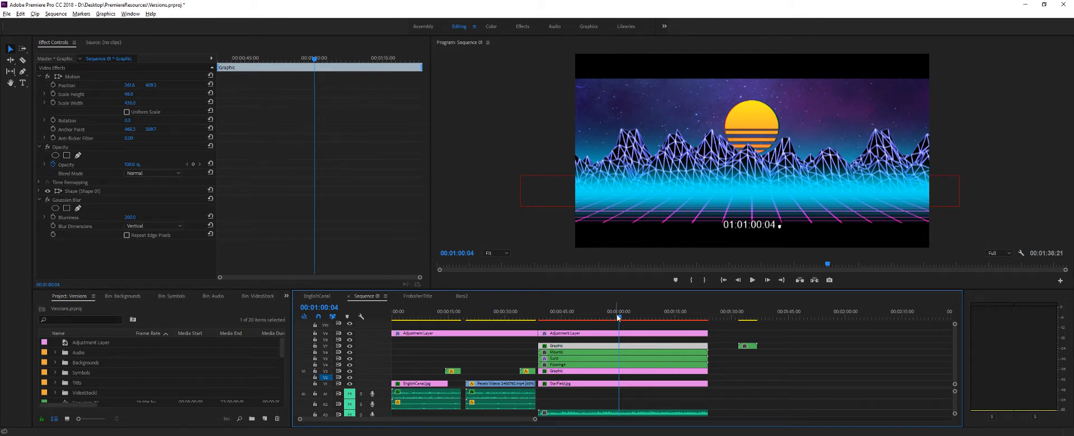
- Scrub back past the logo to the sequence start and play part of the opening canal shot
left_click_drag(618, 318, 452, 318)
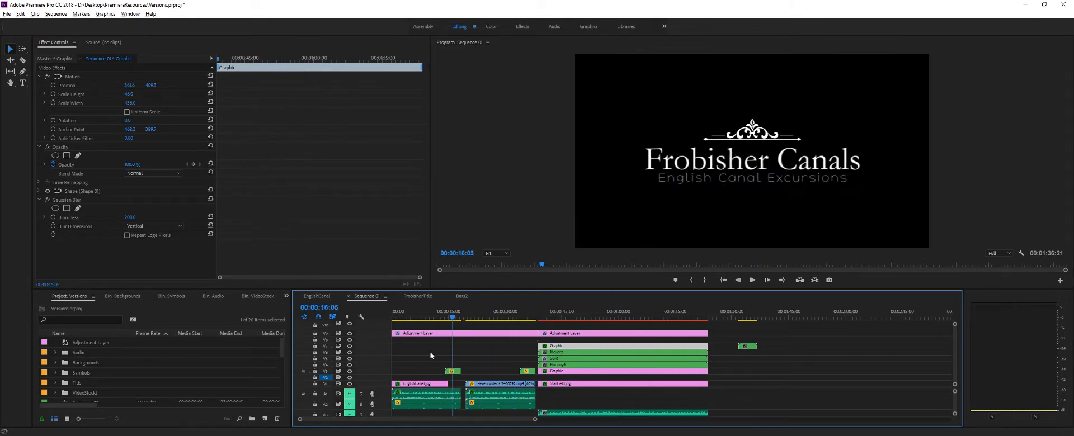
left_click_drag(430, 355, 390, 359)
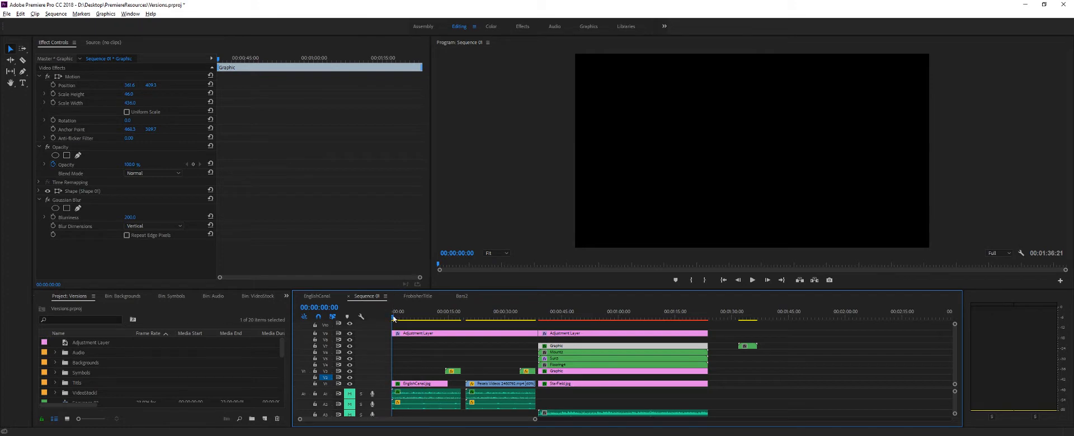
mouse_move(395, 320)
left_mouse_down()
mouse_move(442, 319)
mouse_move(398, 321)
mouse_move(409, 327)
left_mouse_up()
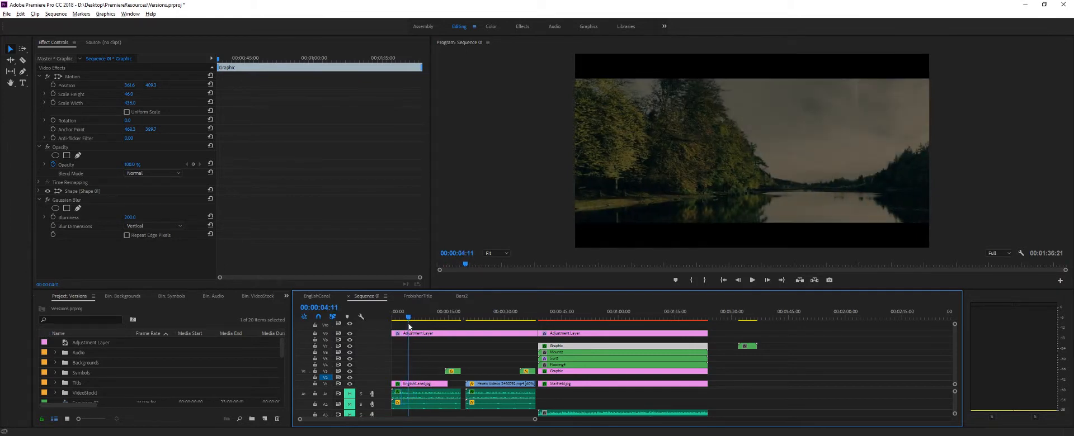
key("space")
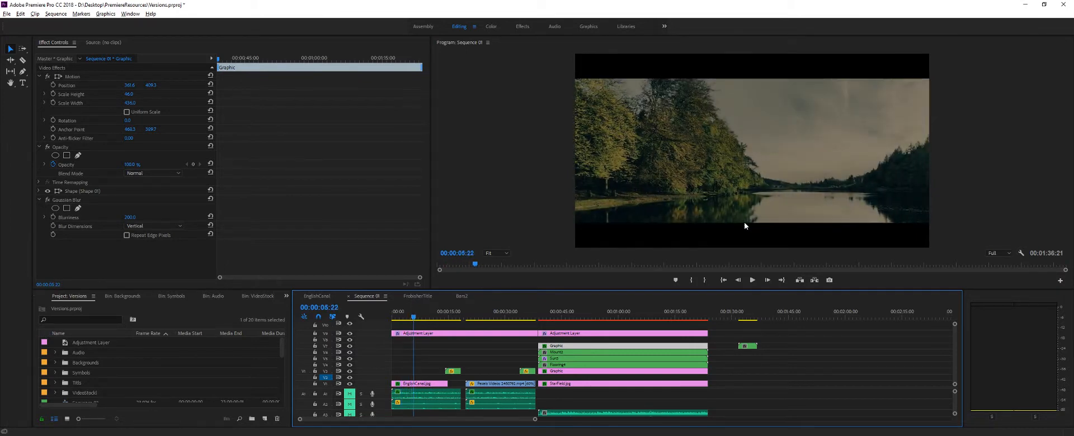
- Scrub back and forth through the canal shot's brightening, ending on the Frobisher Canals logo
left_click_drag(415, 319, 439, 317)
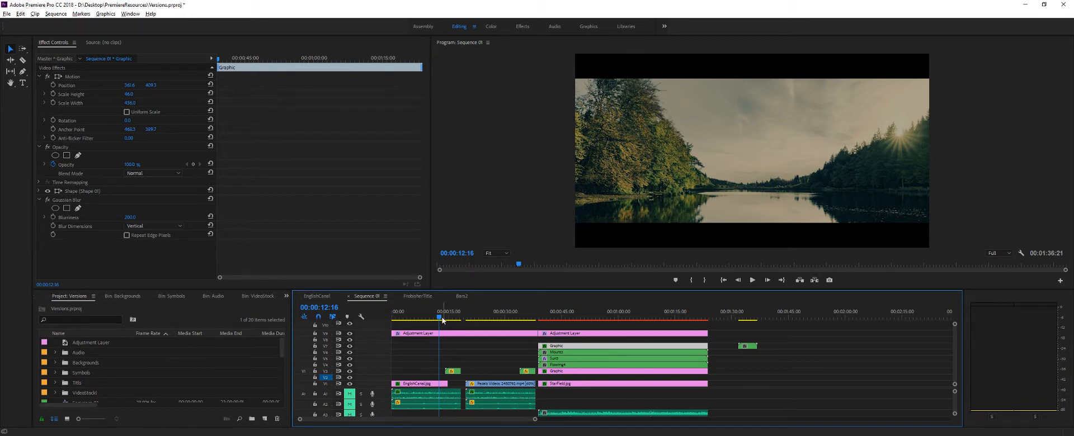
left_click_drag(441, 319, 418, 329)
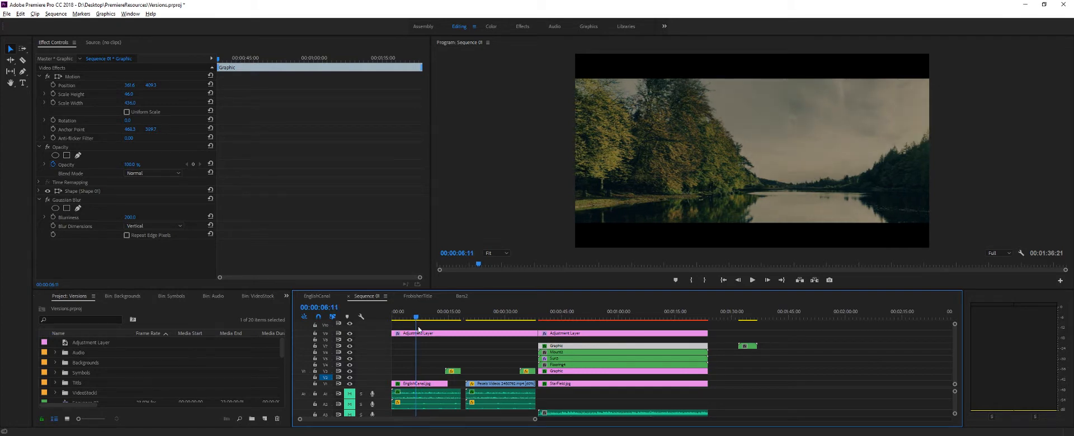
left_click_drag(418, 330, 450, 332)
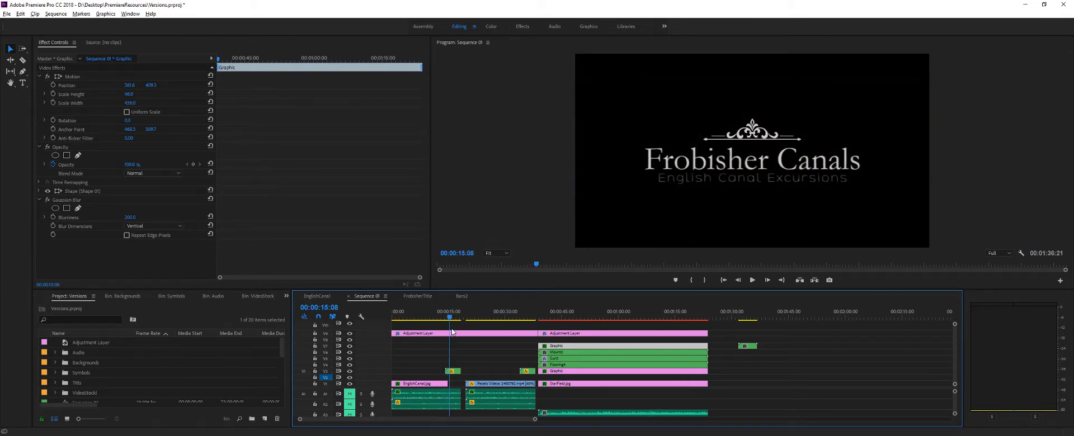
- Review the second title version with the reeds footage, and return to the opening canal shot
left_click_drag(451, 331, 526, 367)
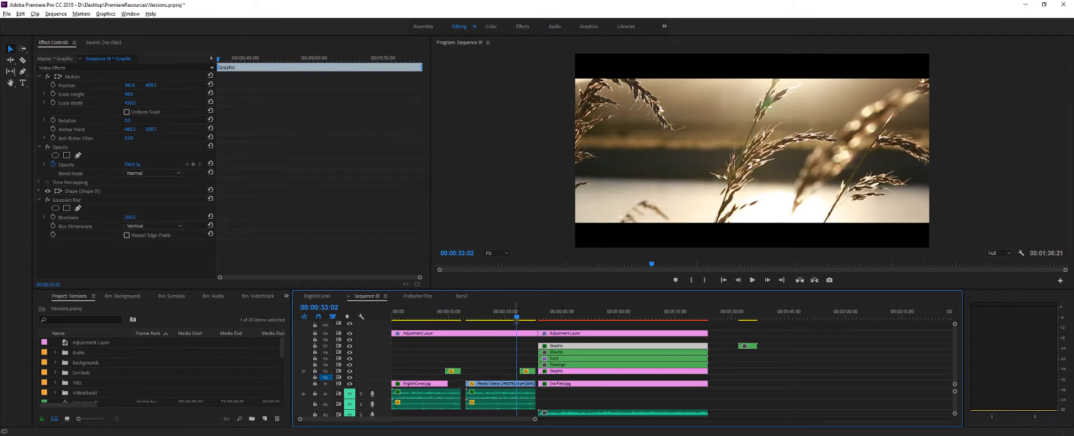
mouse_move(516, 320)
left_mouse_down()
mouse_move(471, 332)
mouse_move(516, 328)
left_mouse_up()
left_click_drag(504, 329, 404, 356)
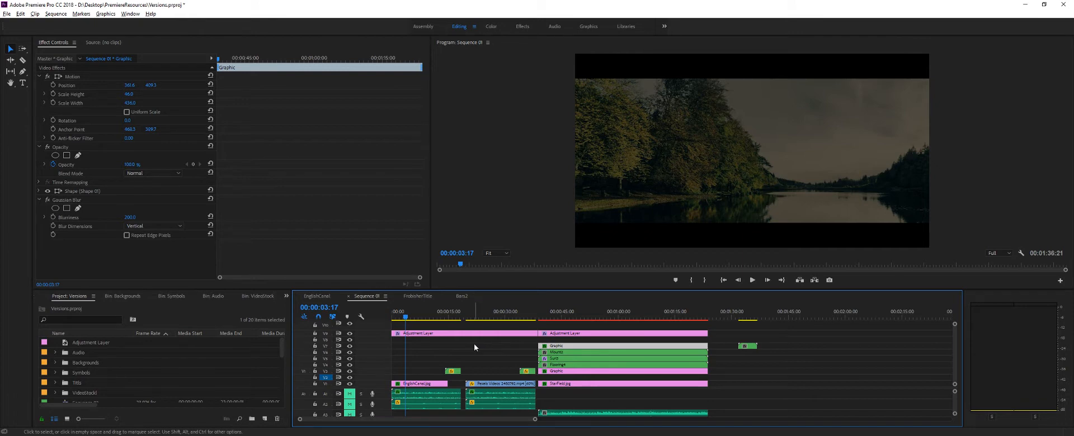
left_click(895, 435)
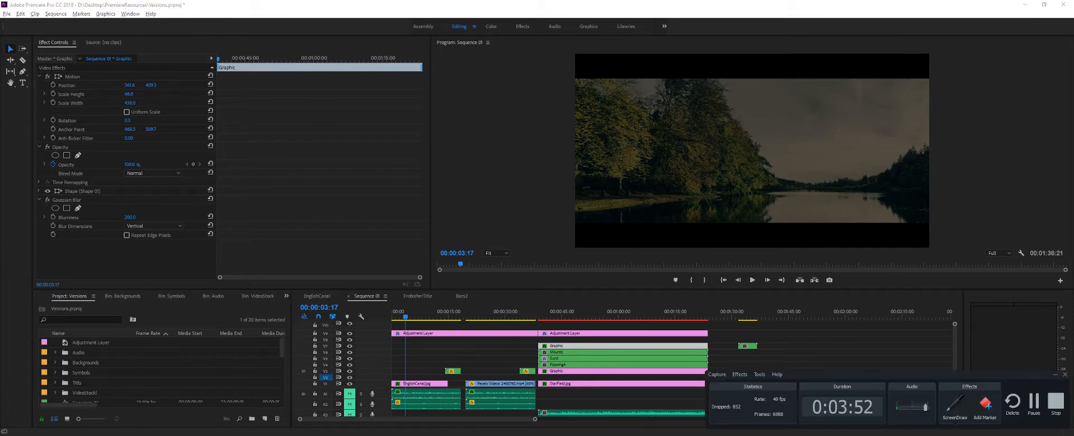
left_click(1055, 377)
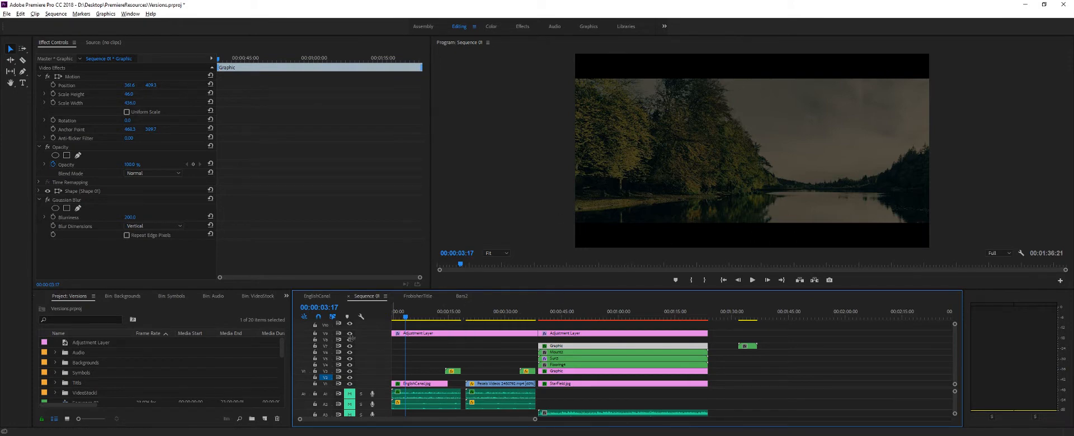
- Toggle the adjustment layer track's visibility to compare the letterbox bars, and scrub the opening shot up to the logo and back
left_click(350, 333)
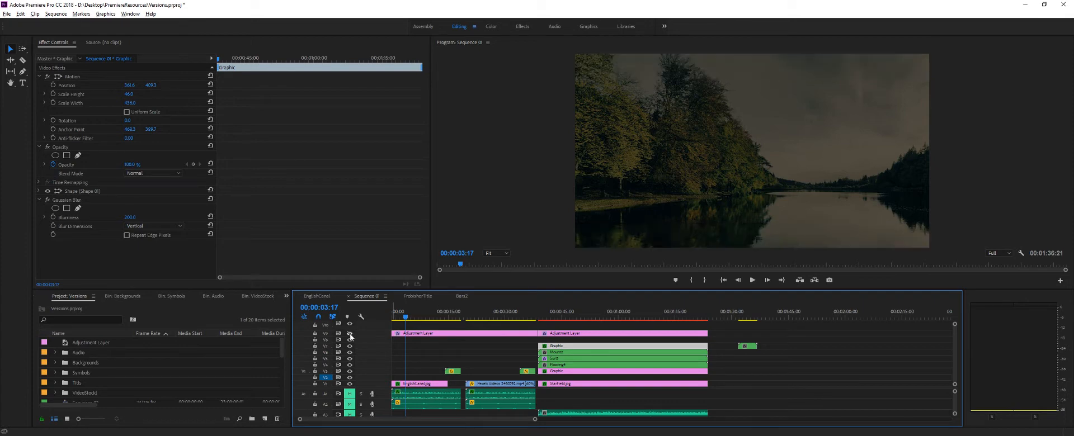
left_click_drag(406, 318, 451, 328)
left_click(400, 318)
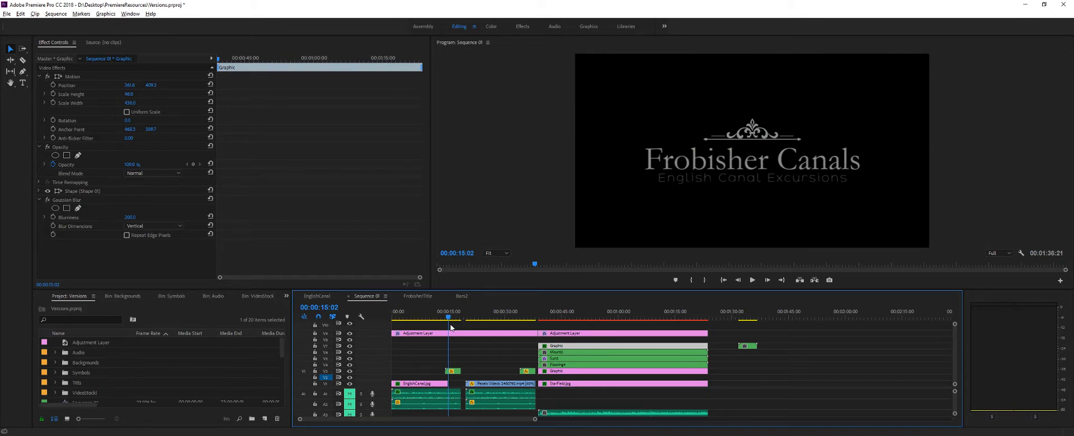
left_click_drag(450, 328, 399, 342)
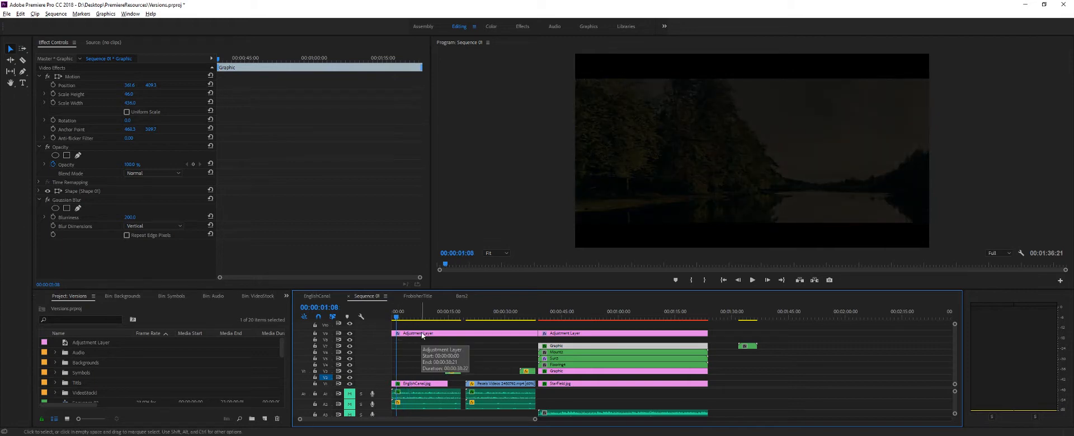
- Delete the adjustment layer above the canal and reeds shots, and switch to the Assembly workspace
left_click(510, 333)
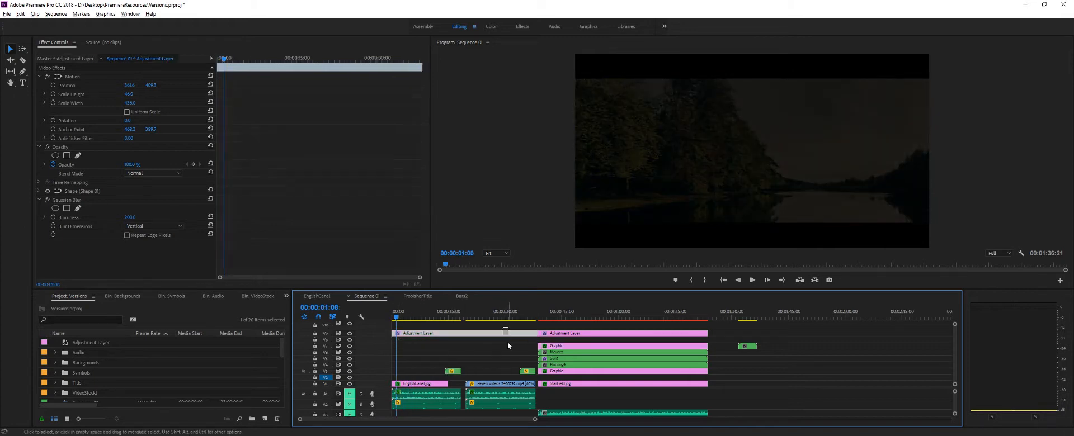
key("Delete")
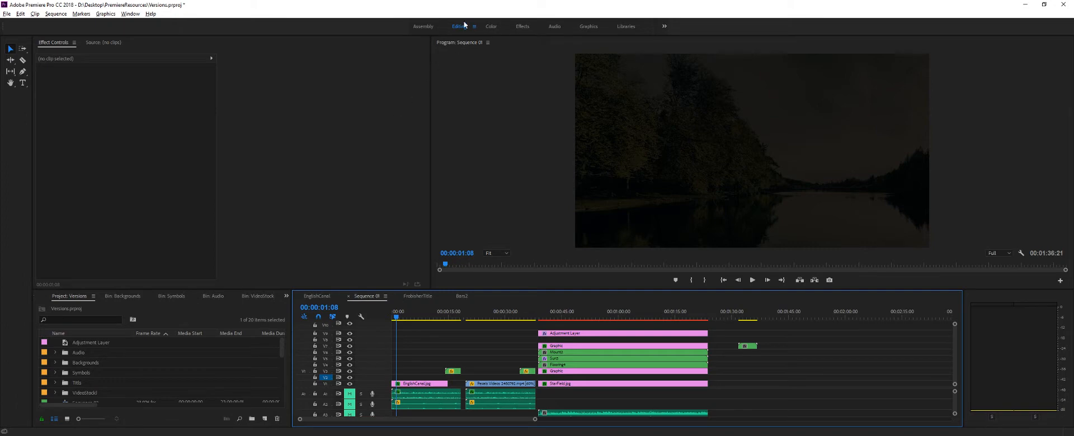
left_click(424, 28)
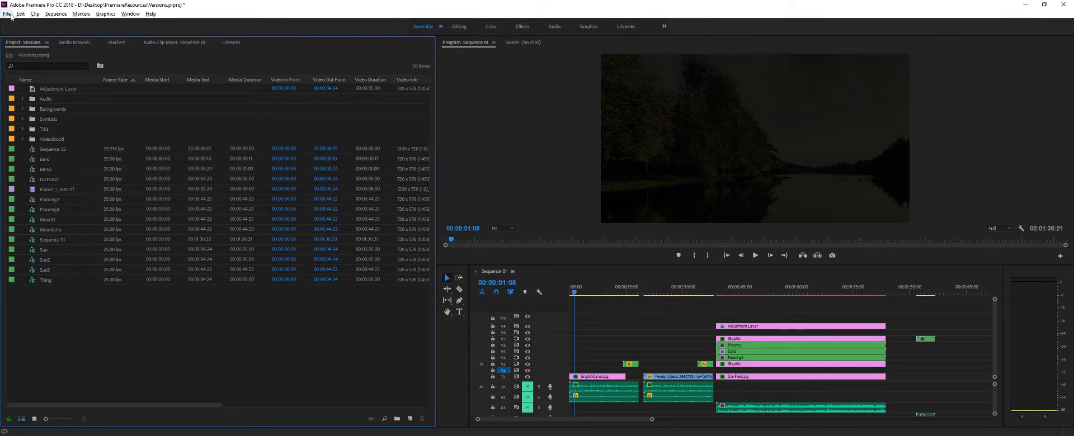
- Create a new 720 x 576 adjustment layer at 25.00 fps with the D1/DV PAL Widescreen 16:9 pixel aspect ratio
left_click(6, 14)
mouse_move(11, 24)
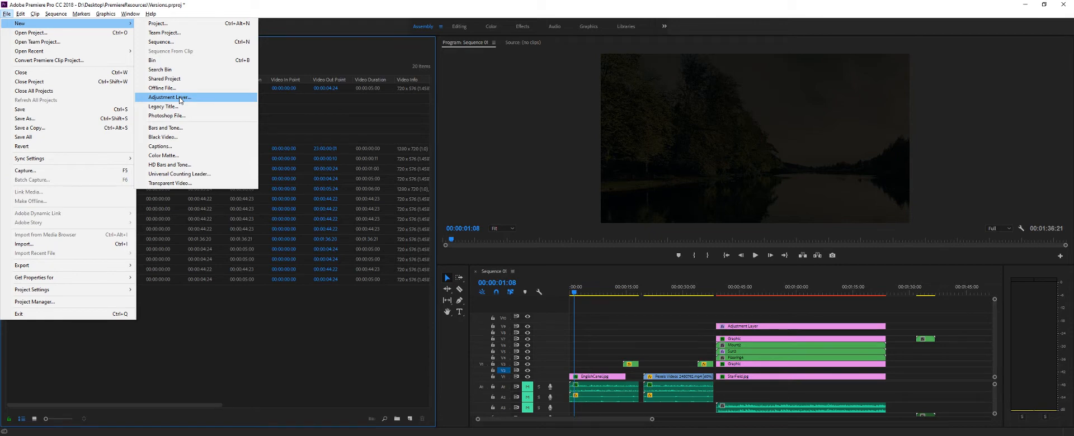
left_click(182, 98)
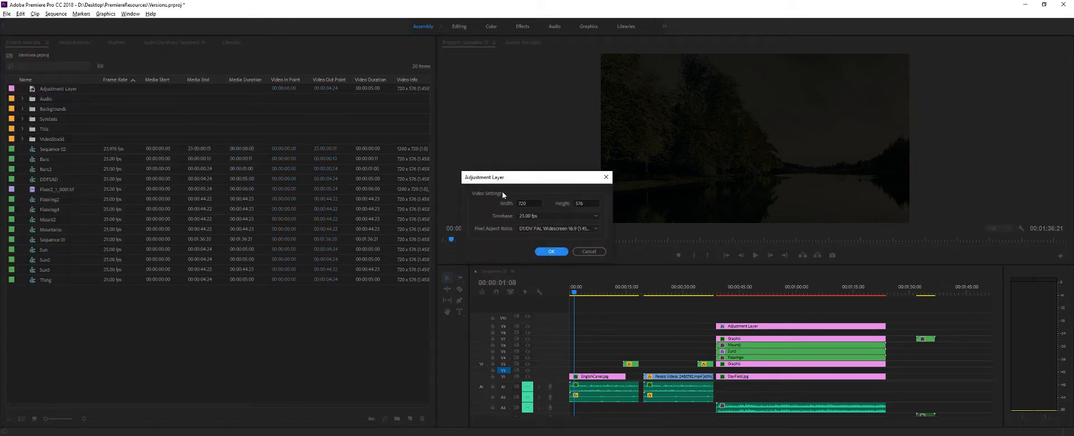
left_click_drag(507, 178, 493, 176)
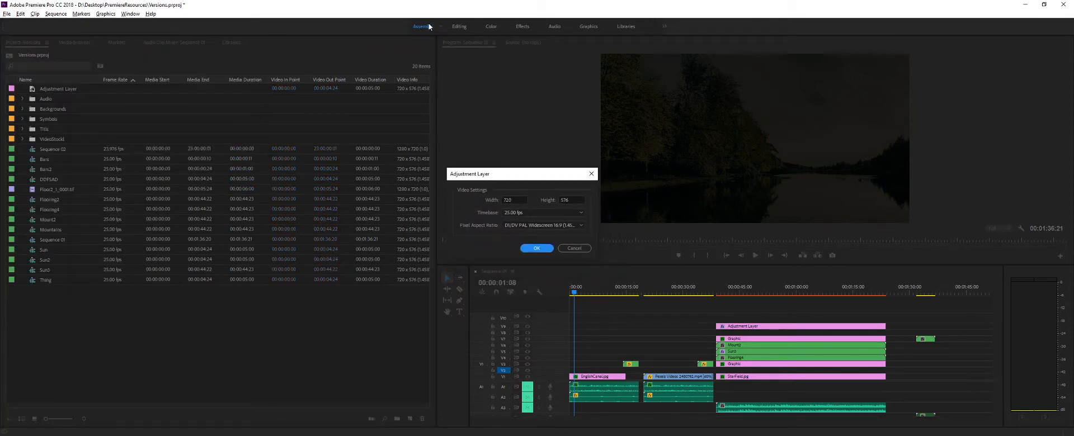
left_click(534, 248)
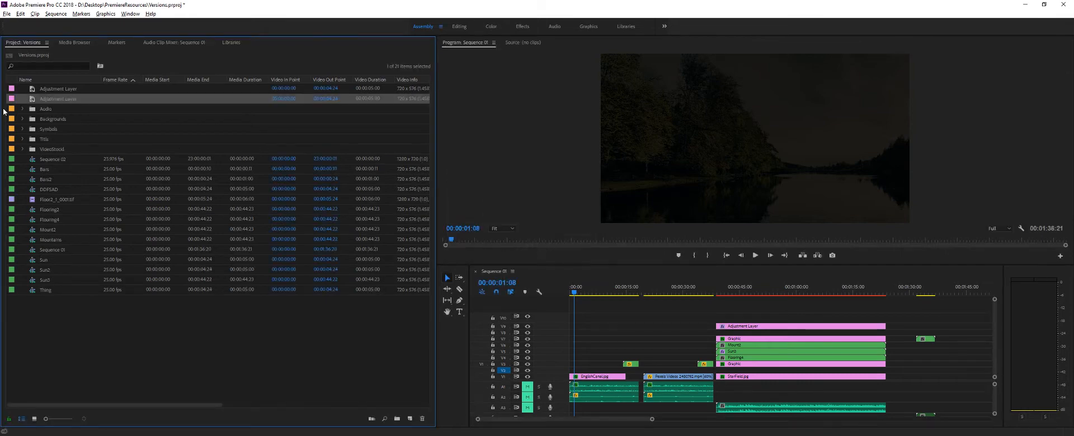
- Rename the new adjustment layer in the project as BlackBar
left_click(52, 100)
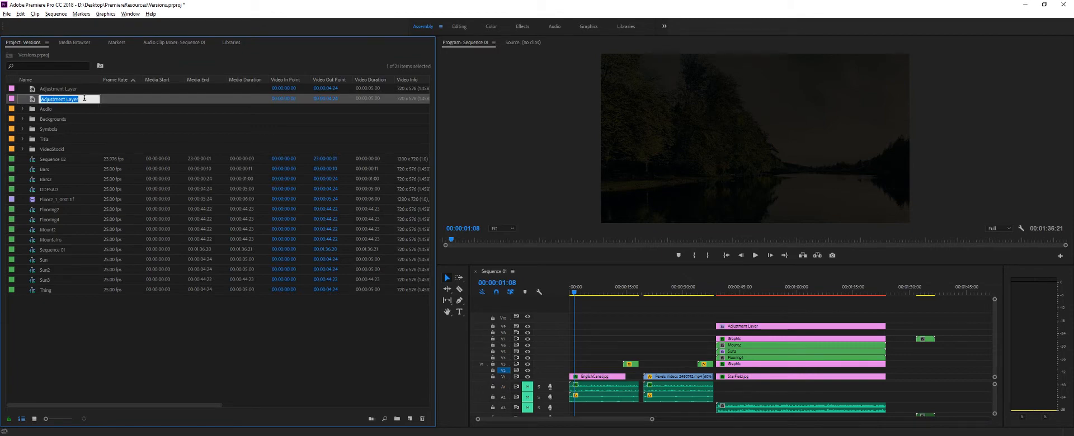
type("bLAC")
key("BackSpace")
key("BackSpace")
key("BackSpace")
key("BackSpace")
key("BackSpace")
type("BlackBar")
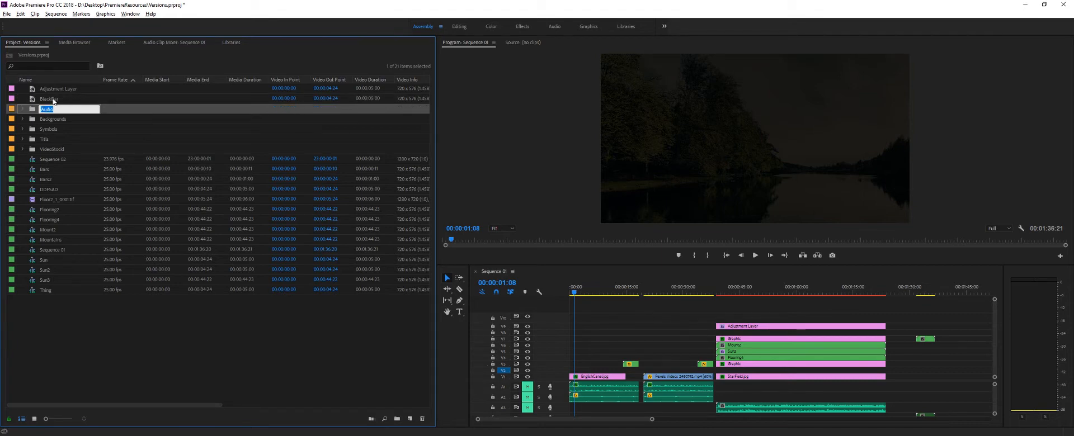
key("Return")
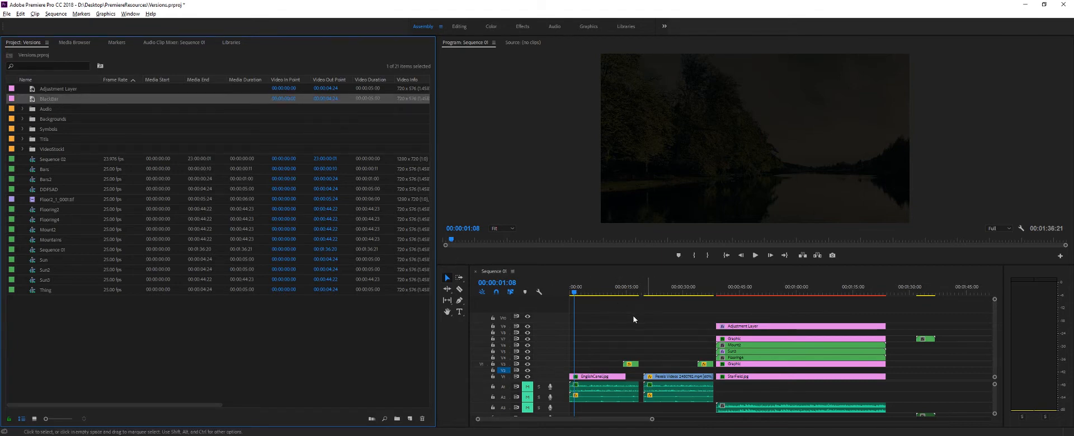
- Place BlackBar above the canal and reeds shots, filling the gap before the remaining adjustment layer, and return to the Editing workspace
left_click_drag(85, 118, 715, 332)
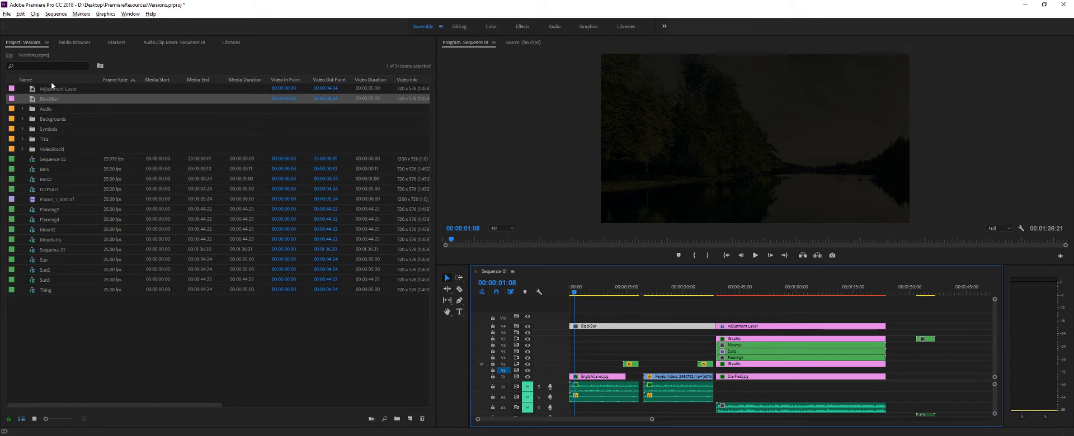
left_click(460, 26)
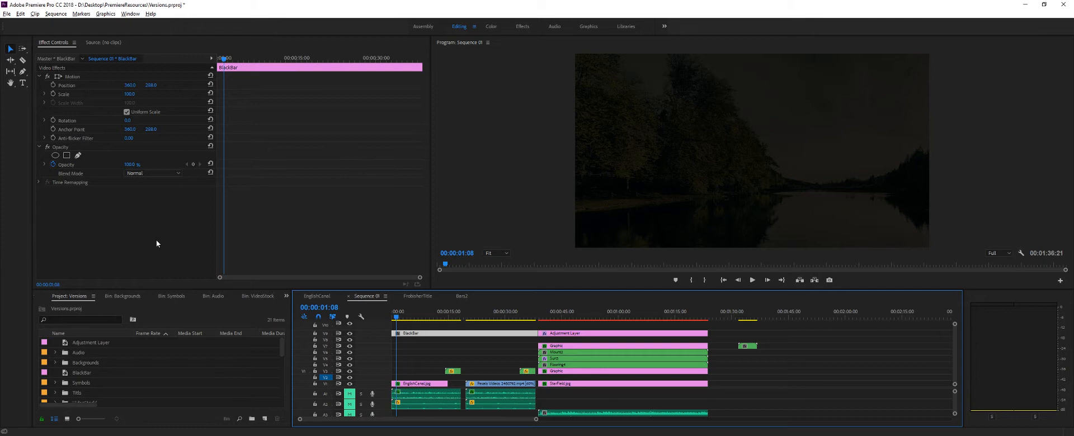
- Search the effects for "crop" and apply the Crop video effect to the BlackBar clip
left_click(286, 296)
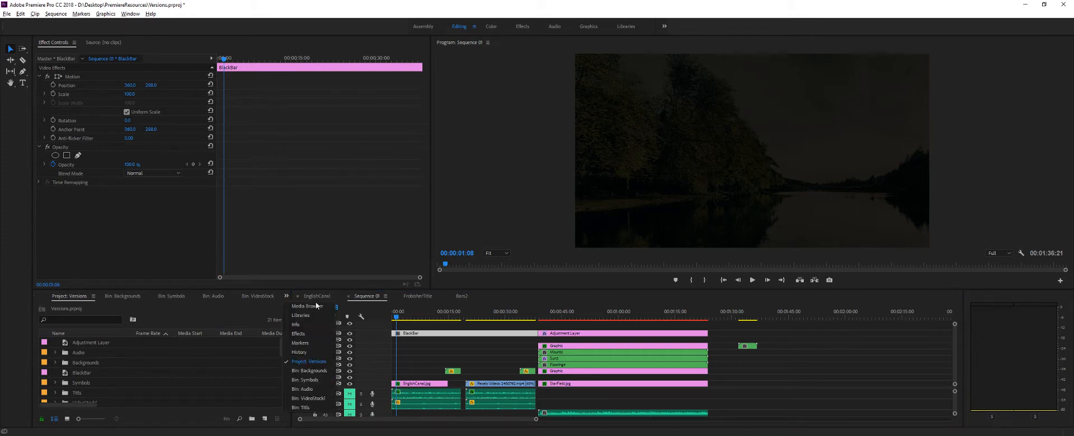
left_click(301, 334)
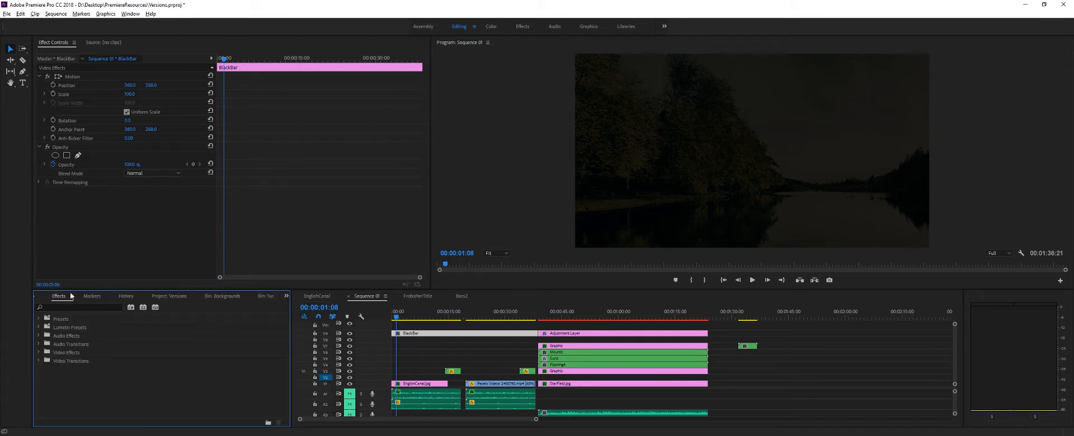
left_click(59, 307)
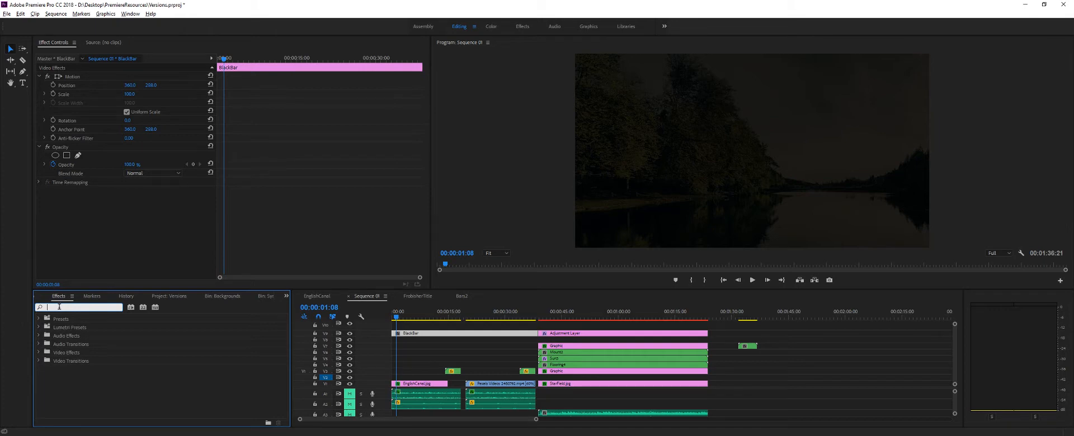
type("crop")
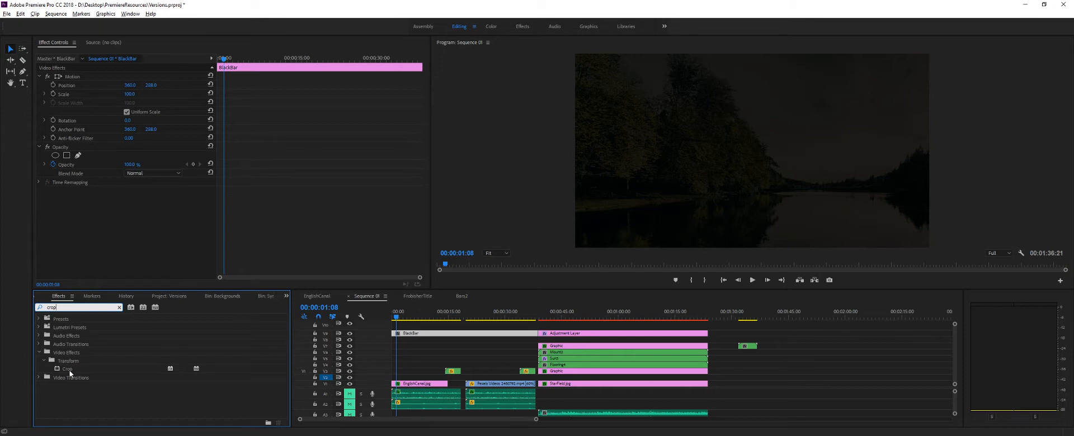
left_click_drag(77, 370, 410, 337)
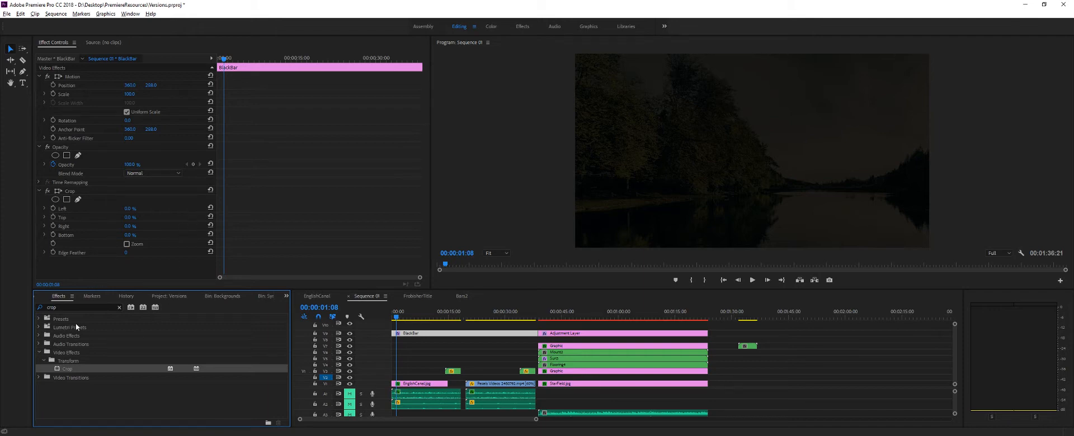
left_click(39, 353)
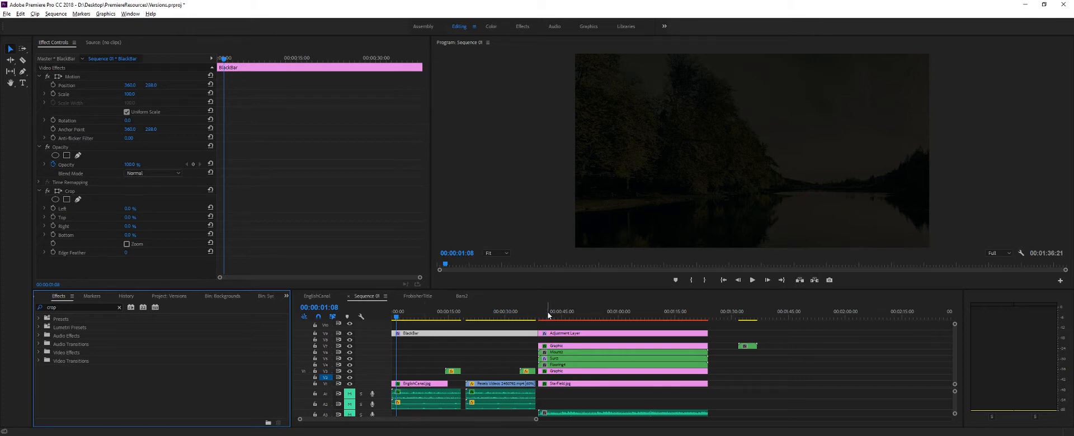
- Examine the Timecode and Wave Warp effects on the adjustment layer above the neon mountain scene, and play part of that scene
left_click_drag(545, 318, 571, 322)
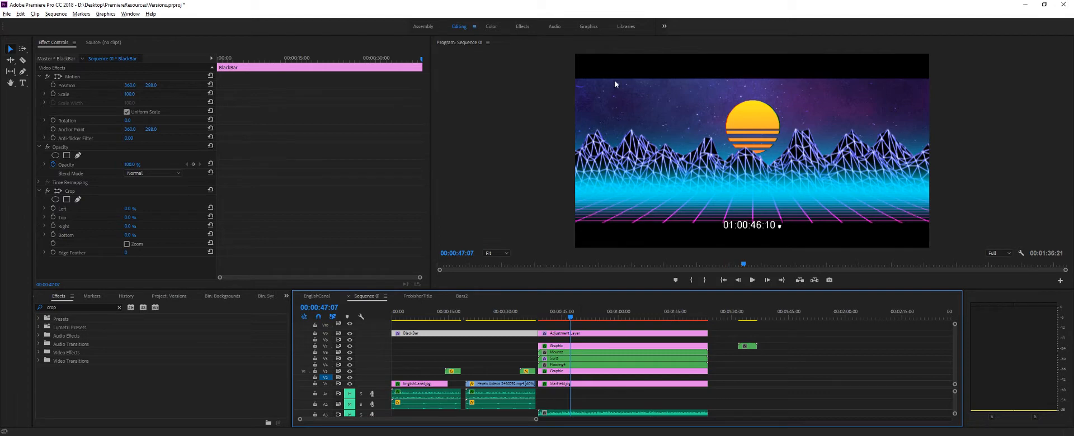
left_click(585, 334)
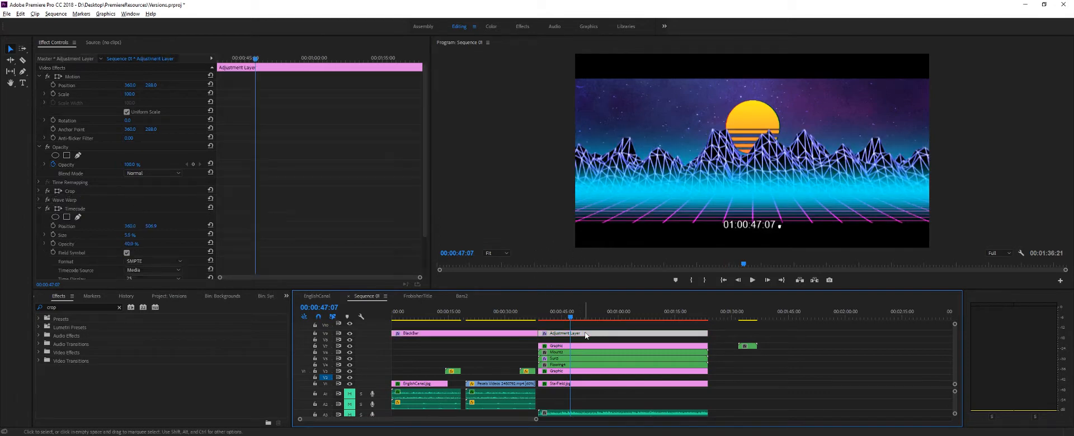
left_click(39, 209)
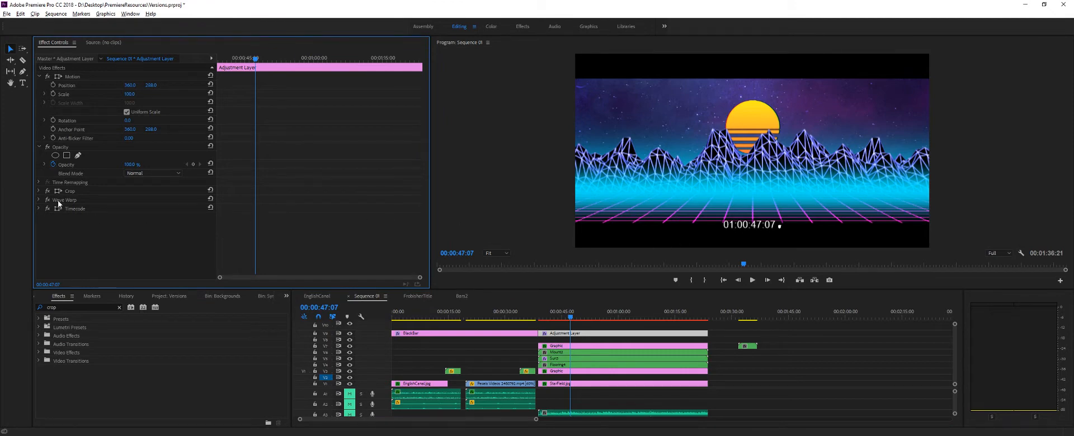
left_click(44, 201)
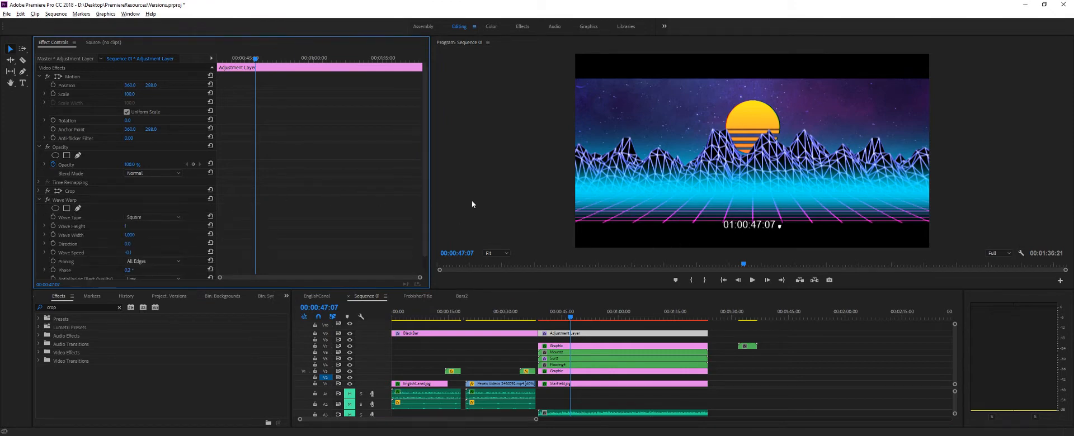
mouse_move(570, 320)
left_mouse_down()
mouse_move(559, 317)
mouse_move(582, 319)
mouse_move(555, 319)
left_mouse_up()
left_click(752, 279)
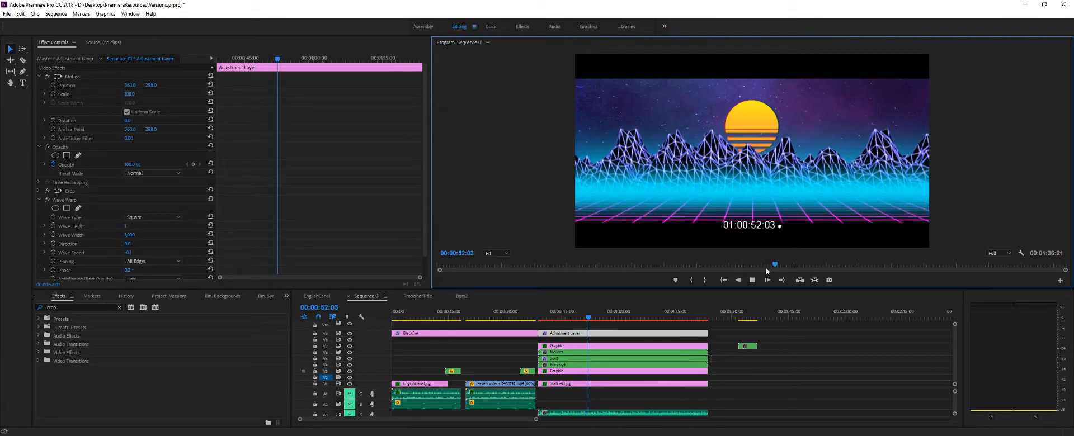
left_click(751, 281)
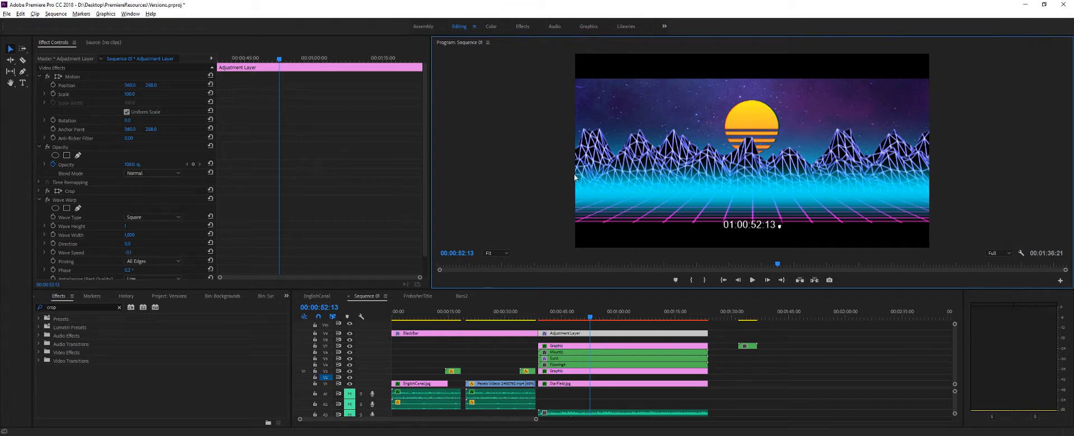
left_click(39, 199)
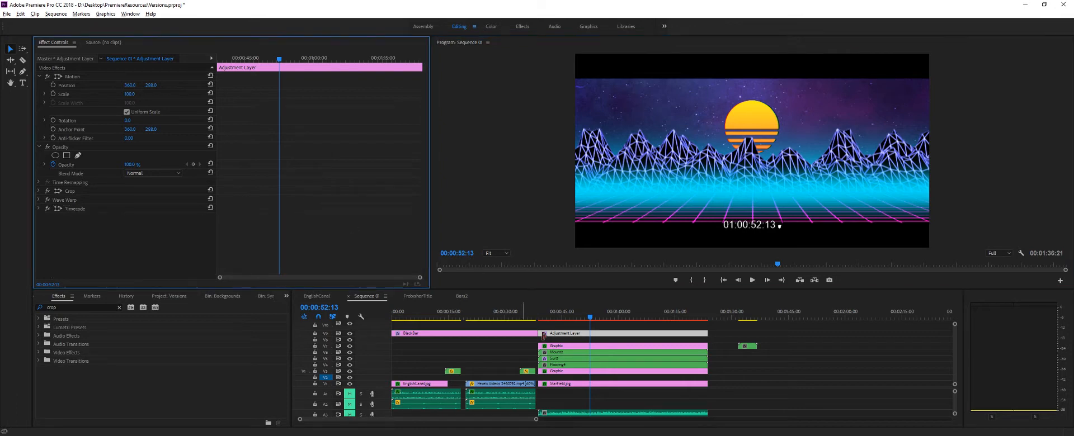
- Try a rough letterbox on BlackBar over the canal shot at 00:00:05:00, cropping Top to 23% and Bottom to 6%
left_click(526, 336)
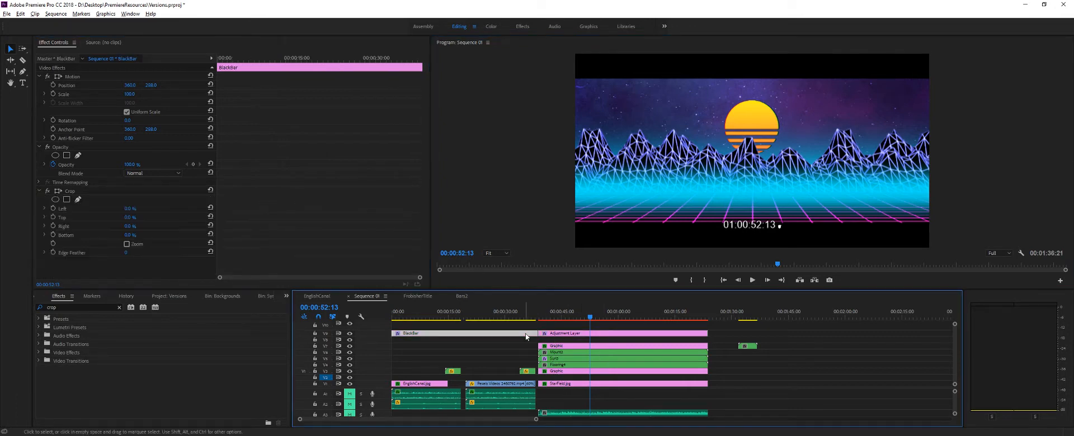
left_click_drag(548, 318, 352, 338)
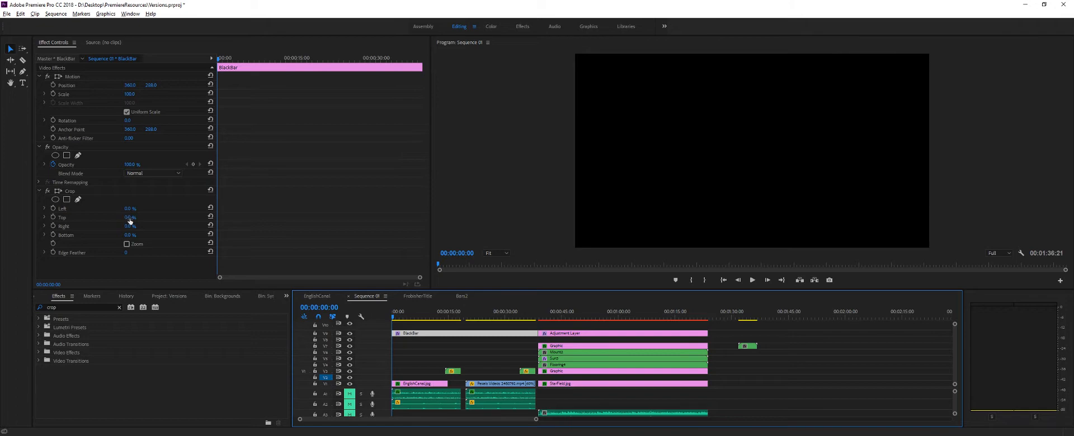
left_click_drag(392, 316, 411, 317)
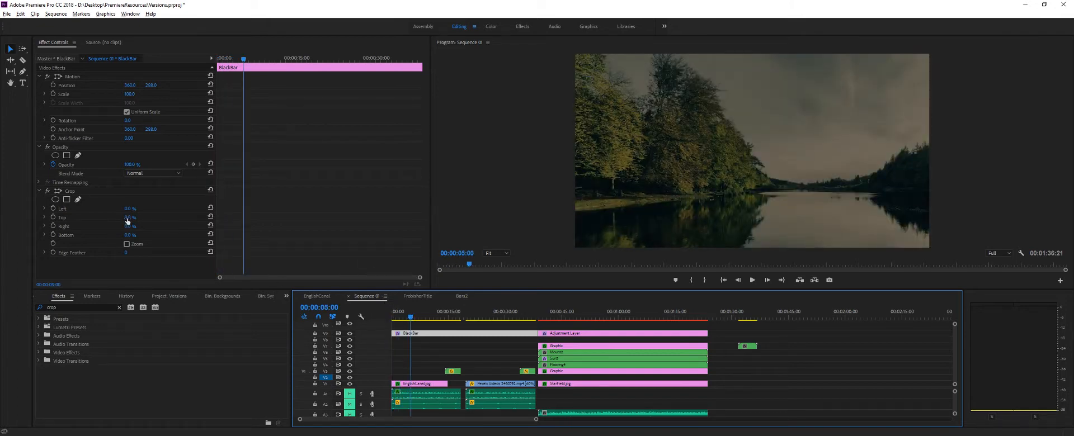
left_click_drag(127, 218, 135, 236)
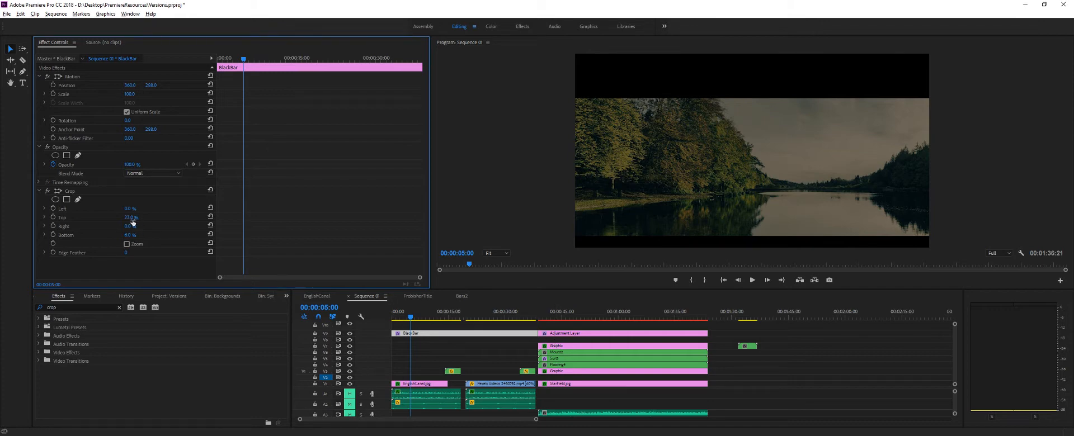
- Check the Crop effect on the mountain scene's adjustment layer, and set BlackBar's Top and Bottom crop to 12.8%
left_click(565, 333)
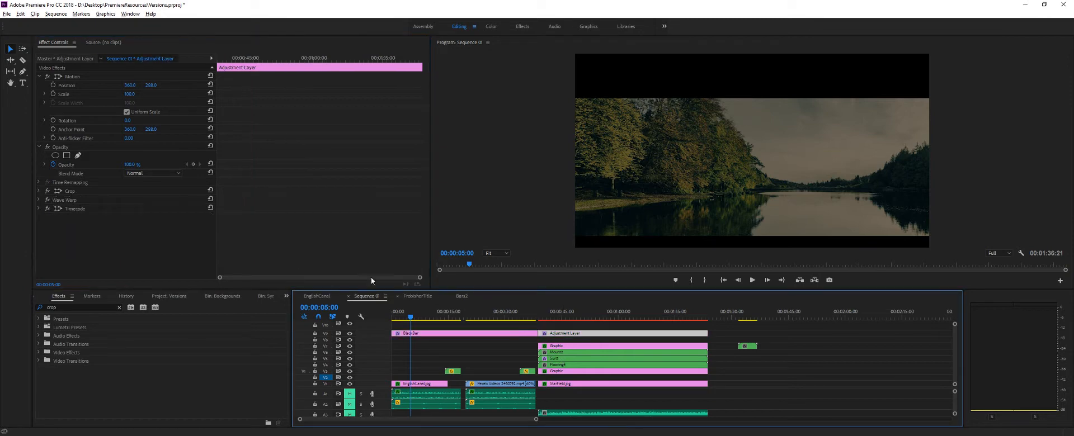
left_click(39, 191)
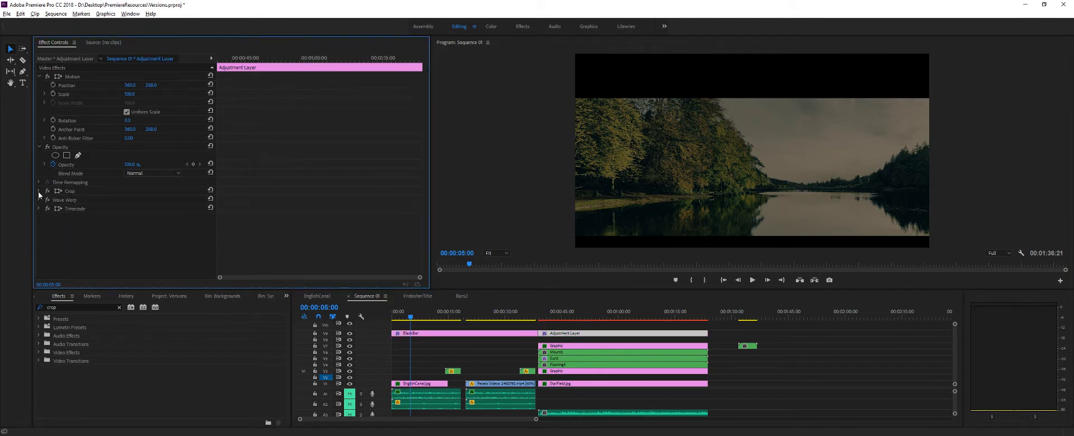
left_click(525, 334)
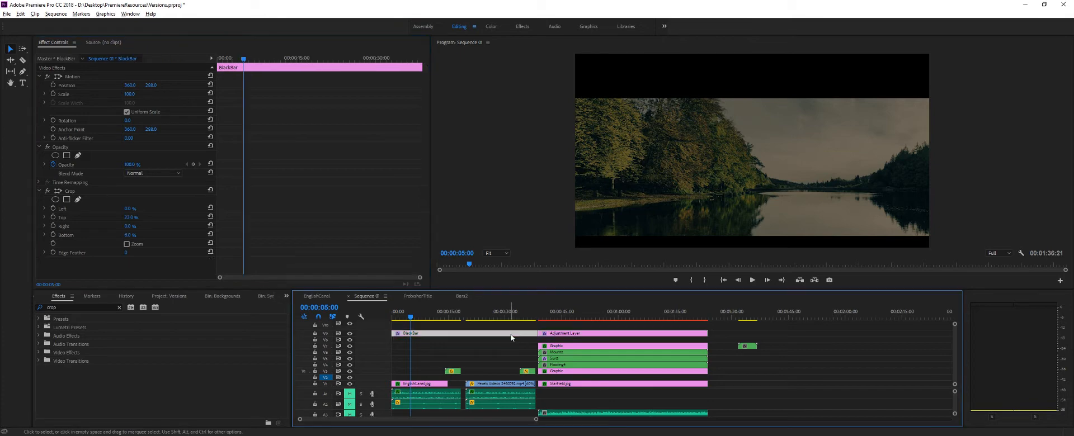
left_click(129, 217)
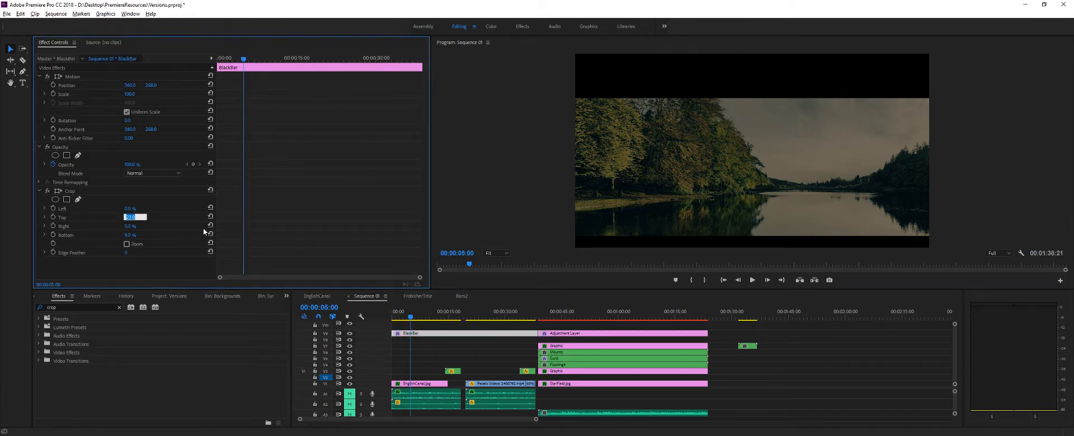
type("12.8")
key("Return")
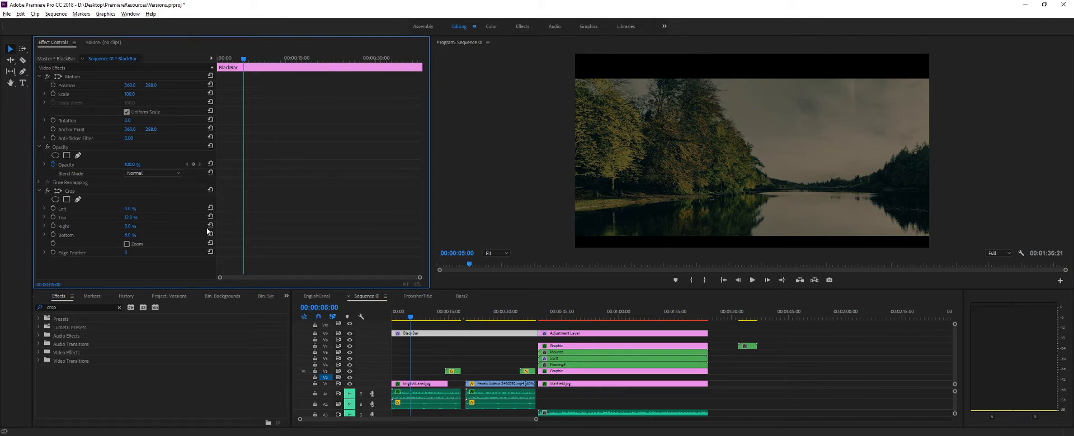
left_click(130, 234)
key("Return")
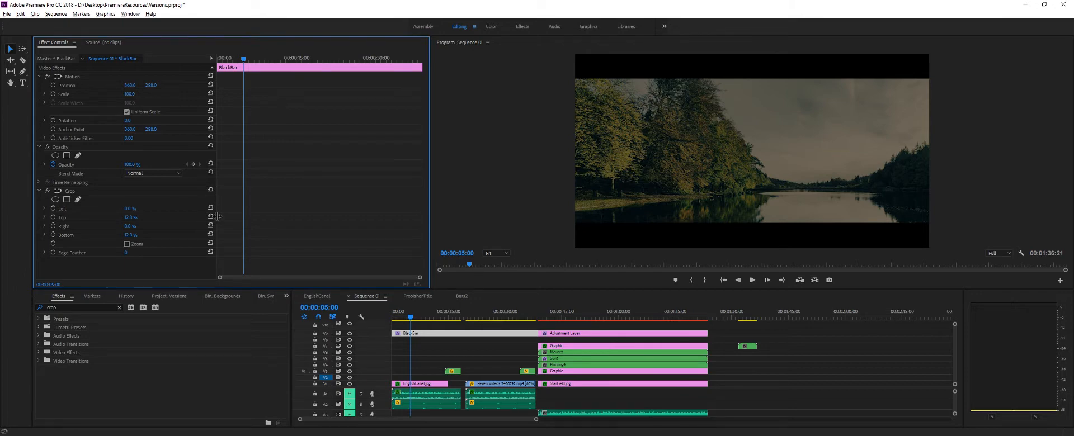
- Scrub to 00:00:42:04 in the neon mountain scene and toggle the adjustment layer track's visibility to compare the picture with and without it
left_click_drag(218, 215, 171, 229)
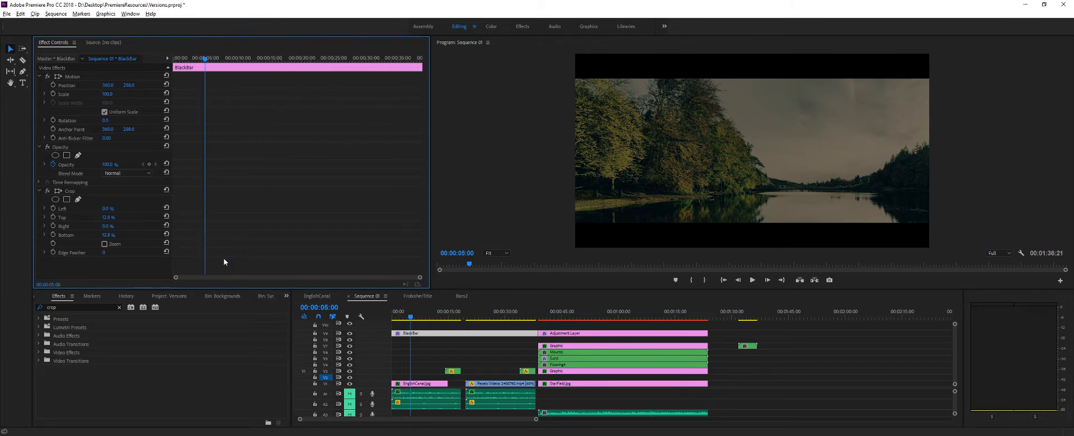
left_click_drag(406, 322, 551, 335)
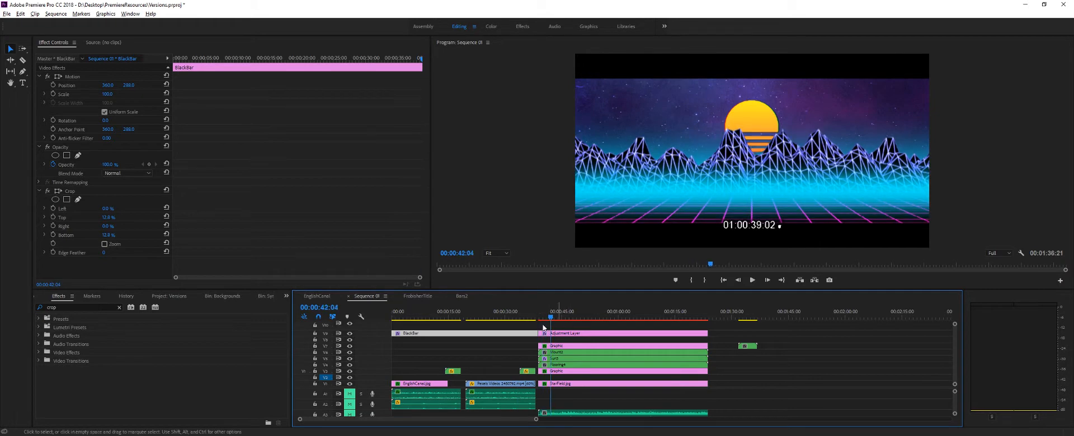
left_click(349, 333)
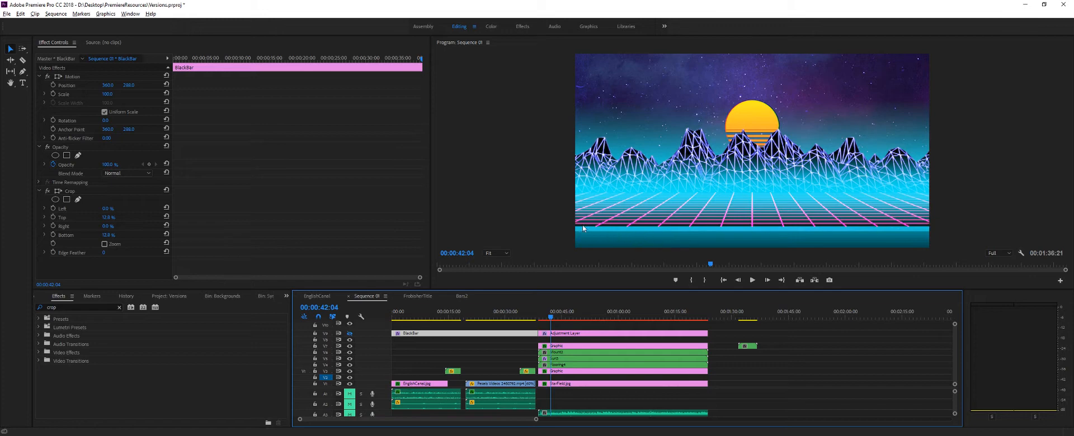
left_click(349, 333)
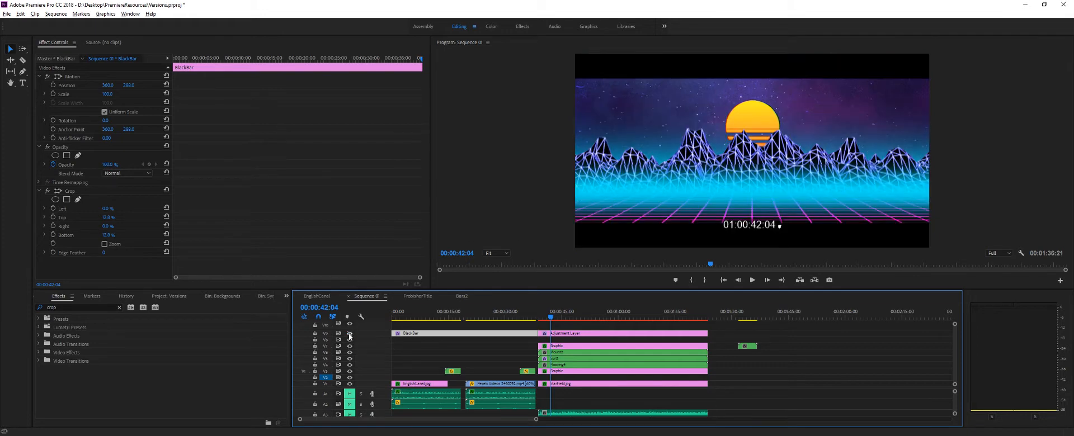
left_click(349, 333)
left_click(350, 333)
left_click(349, 334)
left_click(350, 335)
- Select the adjustment layer above the mountain scene and collapse its Crop and Opacity settings
left_click(601, 340)
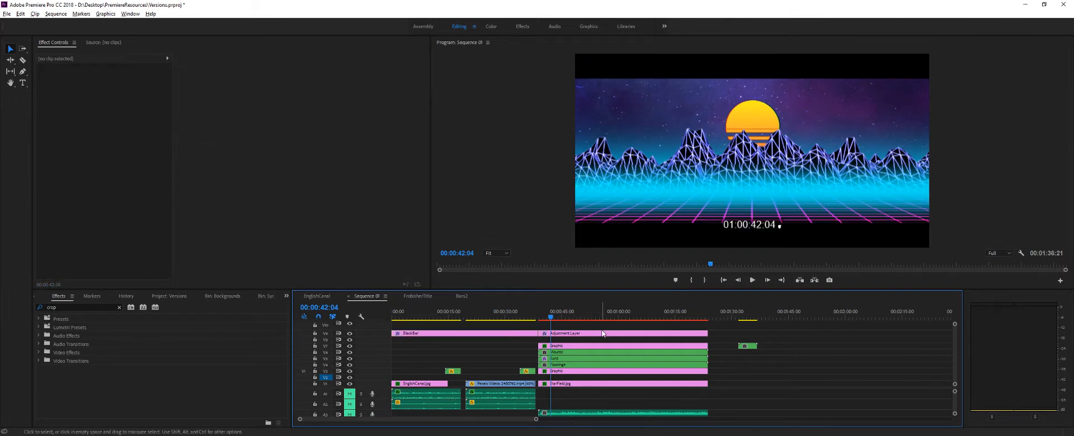
left_click(604, 335)
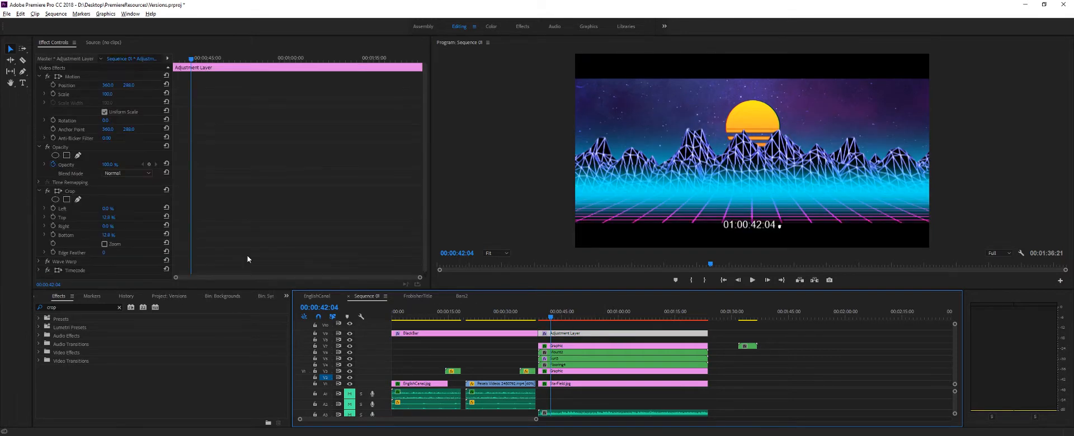
left_click(40, 192)
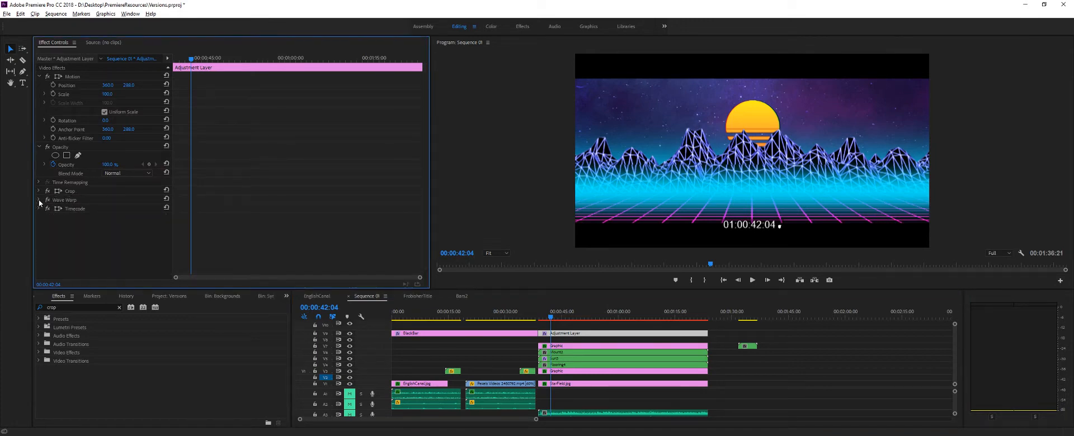
left_click(39, 147)
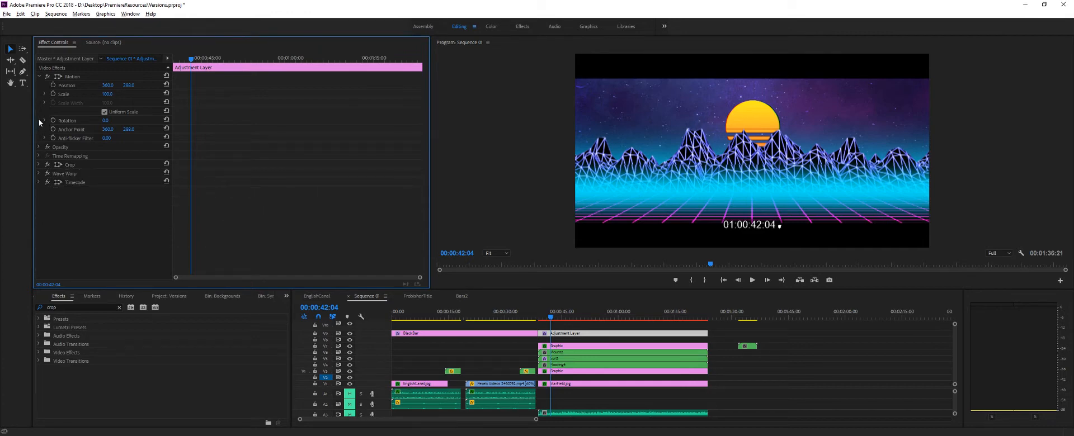
- Go to the start of the mountain scene at 00:00:39:02 and repeatedly toggle the adjustment layer track's visibility to compare its effect
left_click(542, 318)
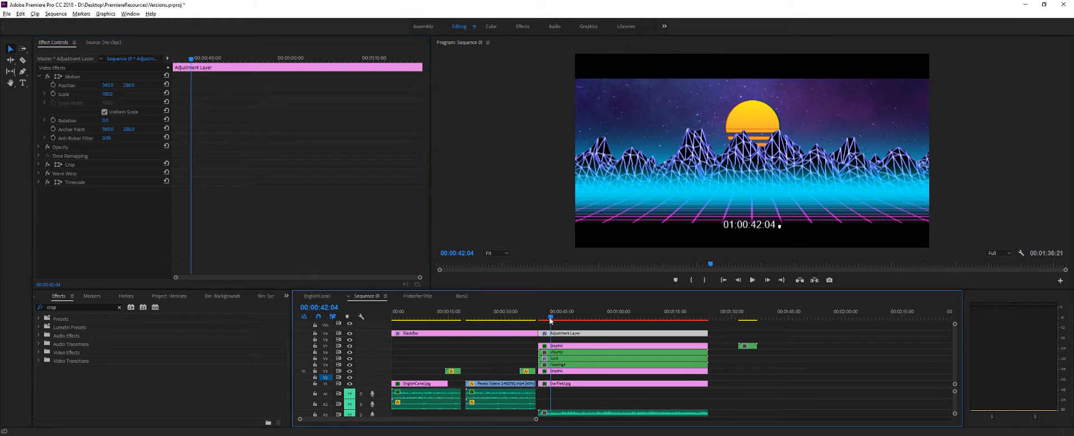
left_click_drag(539, 320, 538, 321)
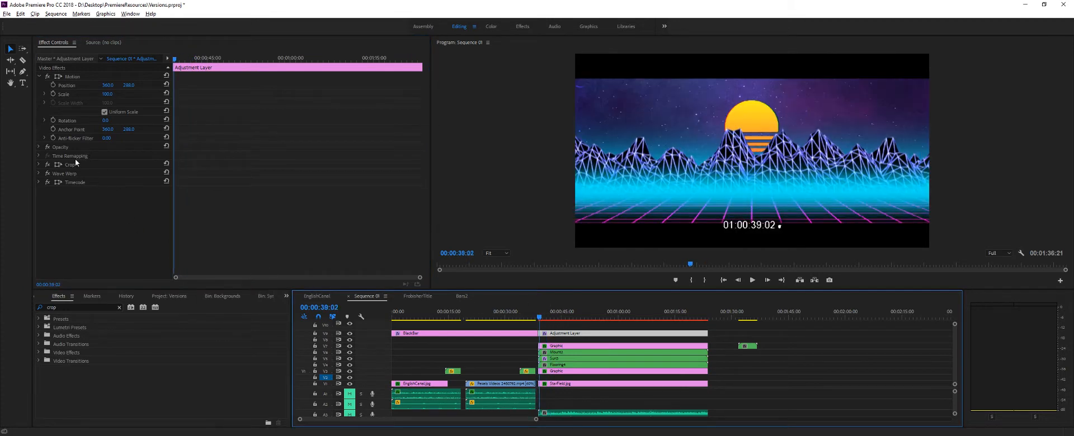
left_click(349, 334)
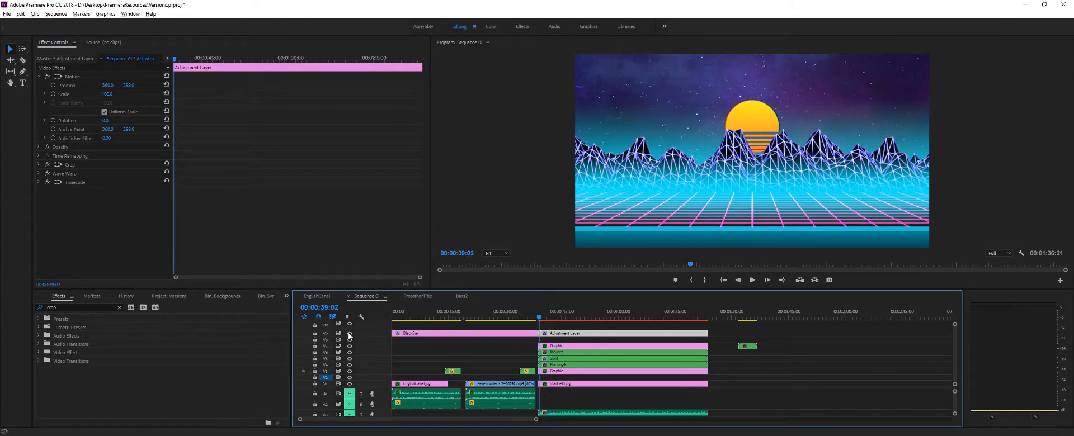
left_click(349, 334)
left_click(350, 333)
left_click(349, 334)
left_click(350, 333)
left_click(349, 334)
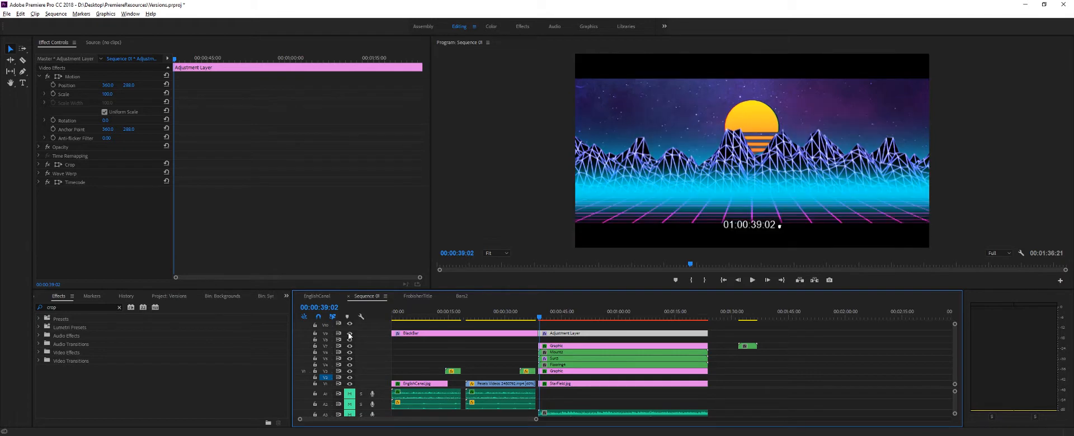
left_click(350, 334)
left_click(350, 334)
left_click(350, 334)
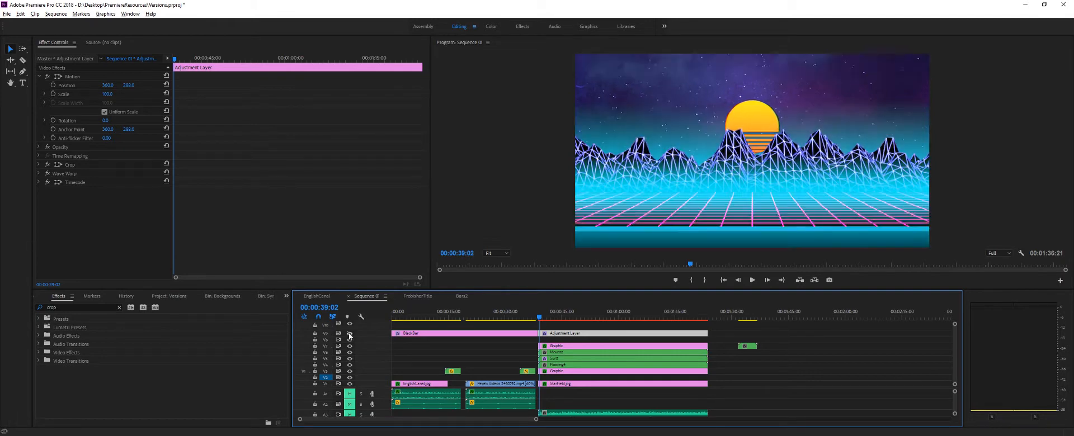
left_click(349, 333)
left_click(349, 334)
left_click(350, 334)
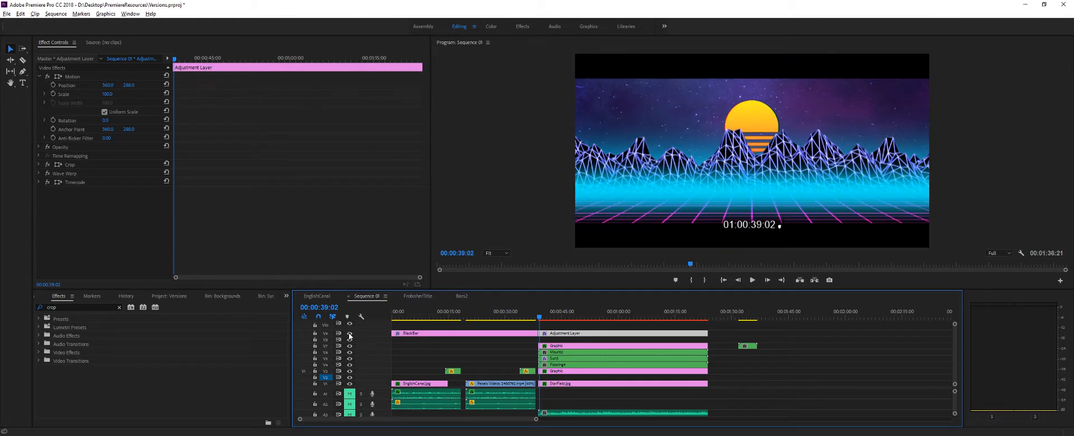
- Scrub to 00:00:43:24 and check the adjustment layer's Opacity, Crop, Wave Warp and Timecode settings one after another
mouse_move(540, 318)
left_mouse_down()
mouse_move(585, 318)
mouse_move(557, 317)
left_mouse_up()
left_click(39, 148)
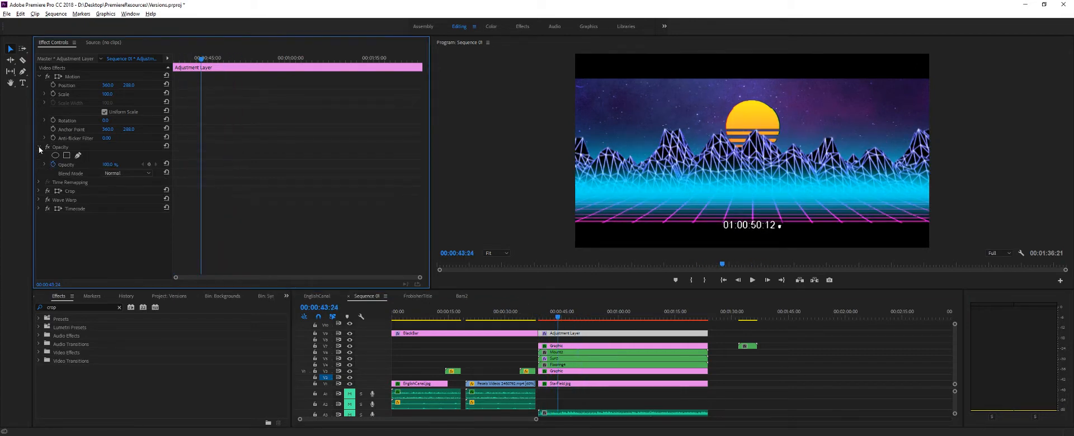
left_click(39, 147)
left_click(37, 158)
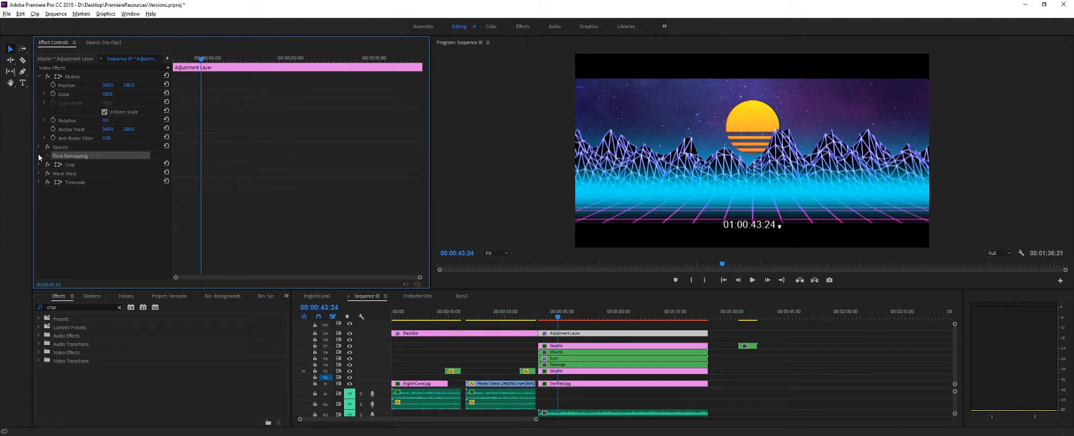
left_click(39, 164)
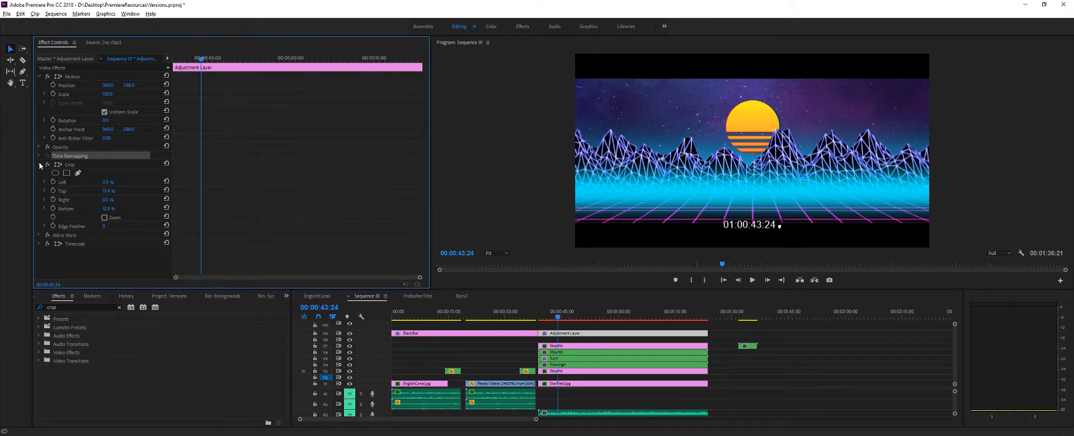
left_click(39, 165)
left_click(39, 174)
left_click(39, 174)
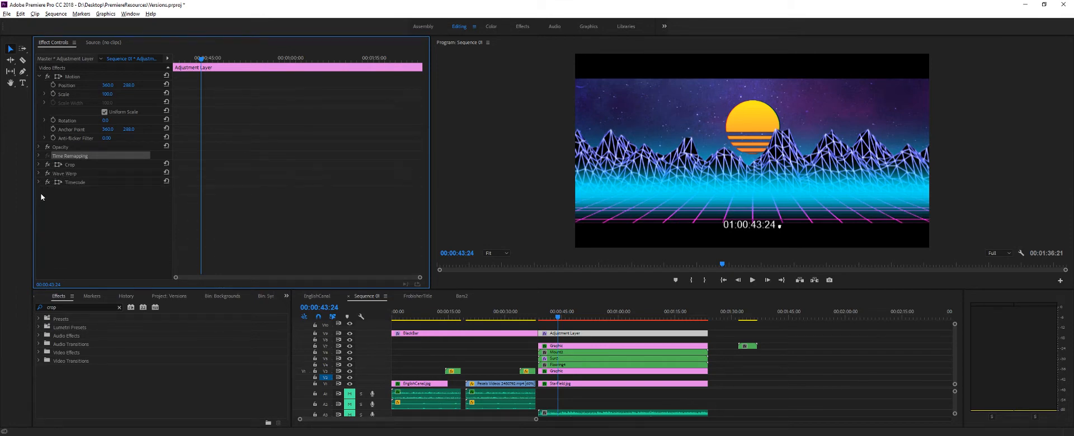
left_click(39, 182)
left_click(39, 182)
- Delete the FrobisherTitle clip at 00:01:34:14 and lock the video tracks that hold the remaining clips
left_click_drag(558, 315, 392, 315)
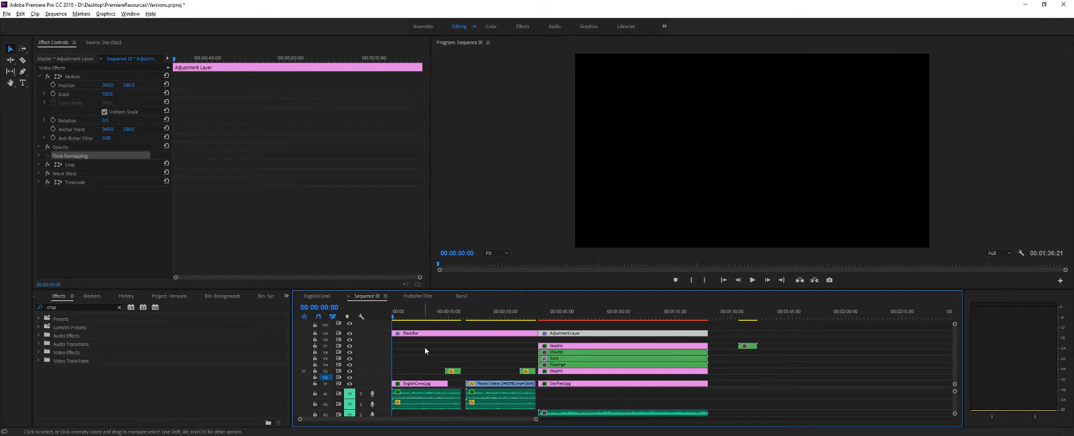
left_click_drag(438, 318, 750, 321)
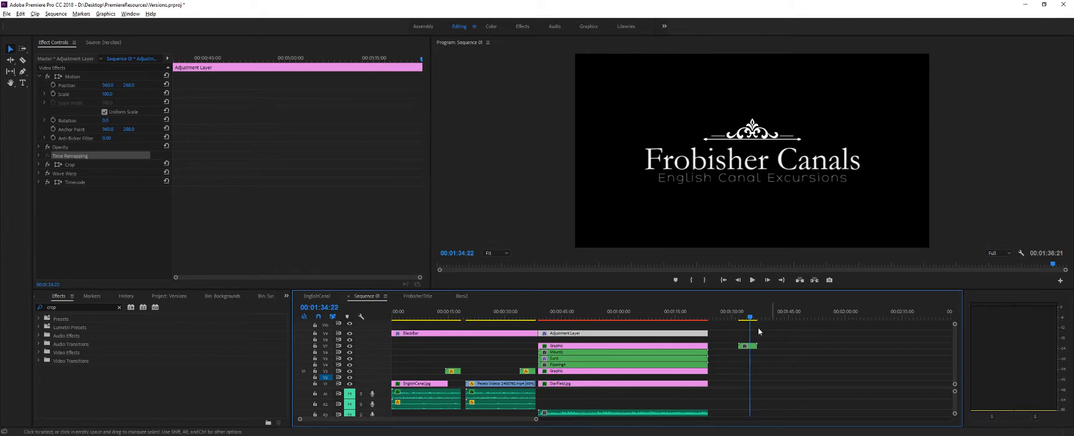
left_click_drag(750, 319, 749, 323)
left_click(747, 346)
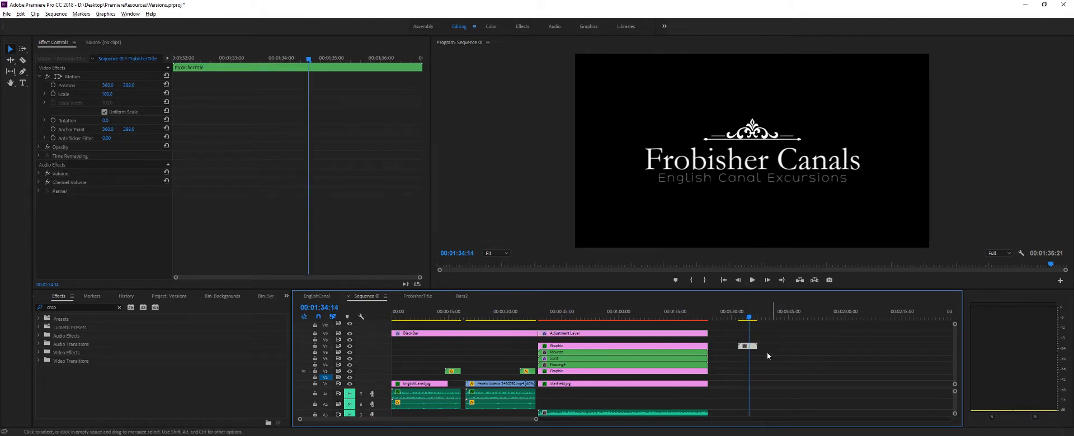
key("Delete")
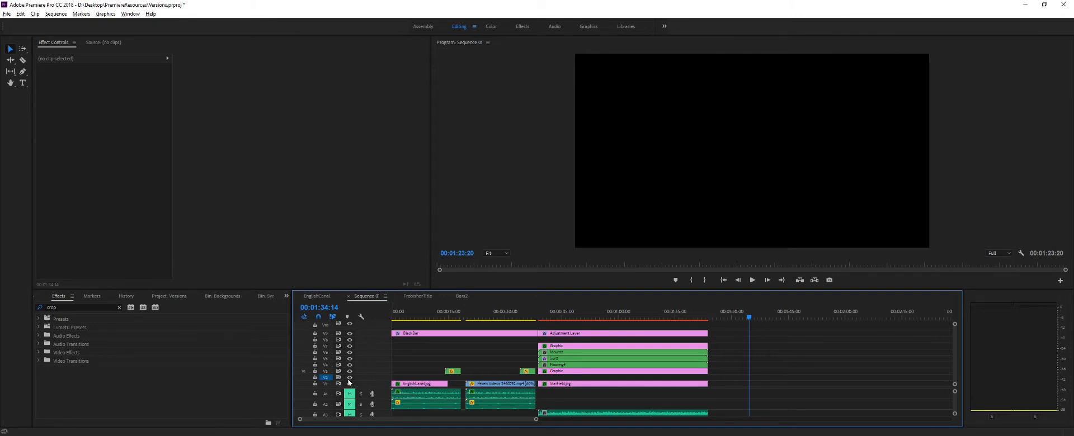
left_click(315, 383)
left_click_drag(315, 374, 315, 334)
- Create a new legacy title named Frobish2 with the offered video settings, and browse its available title styles
left_click(7, 14)
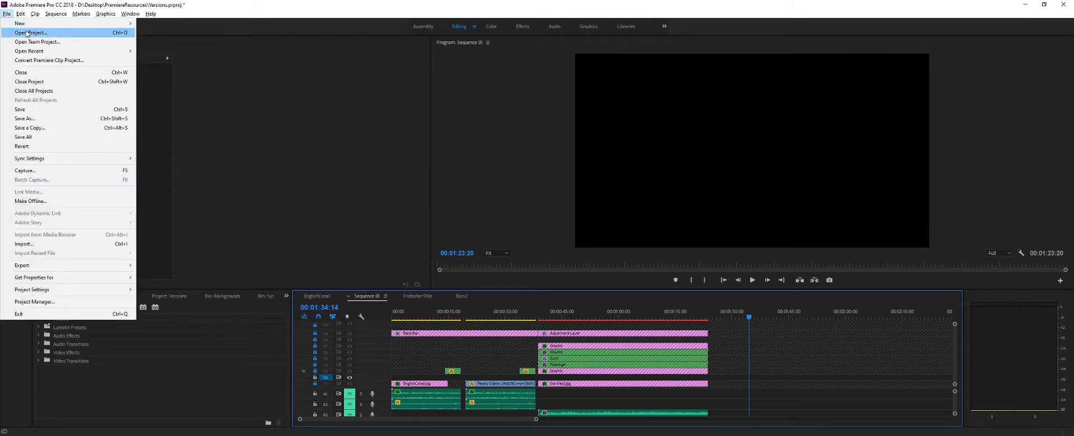
mouse_move(25, 23)
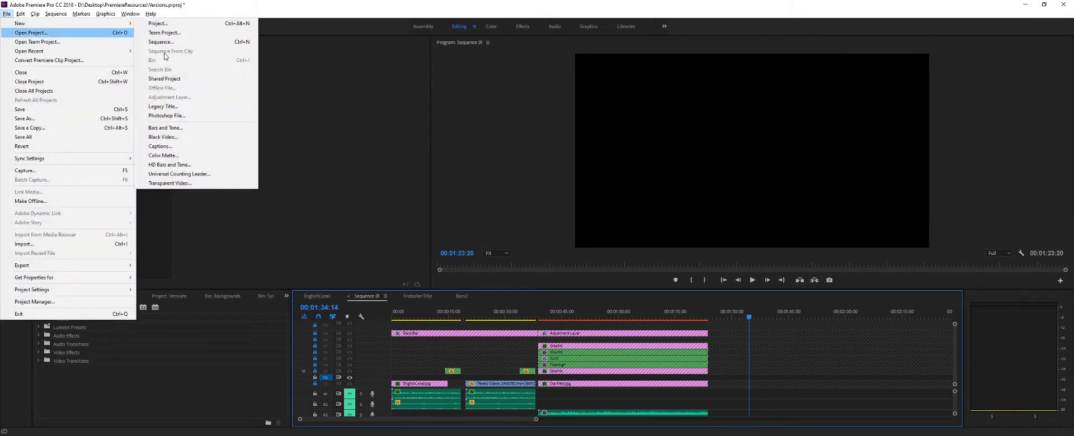
left_click(174, 109)
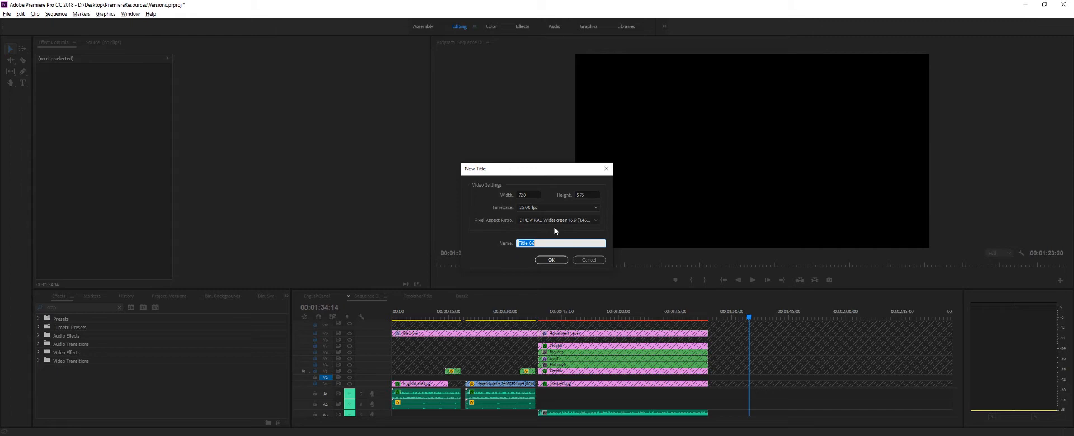
type("Frobish2")
key("Return")
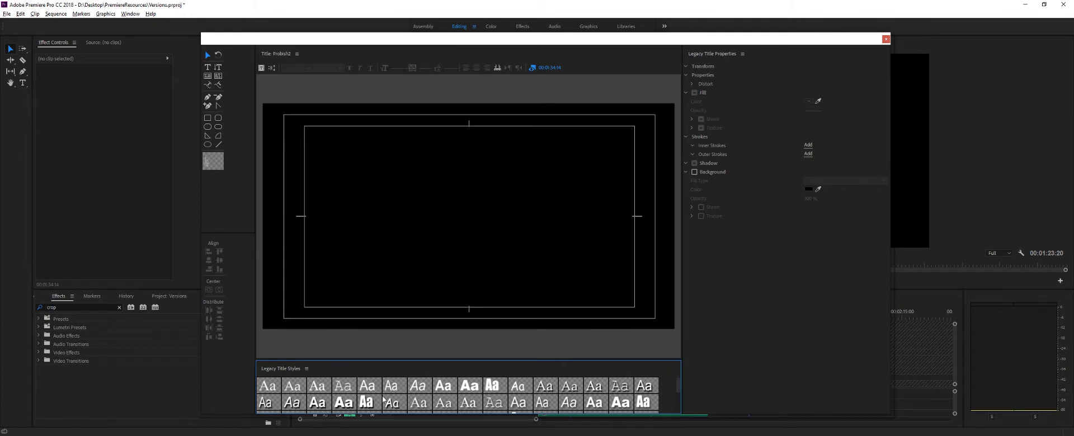
scroll(417, 397, "down", 4)
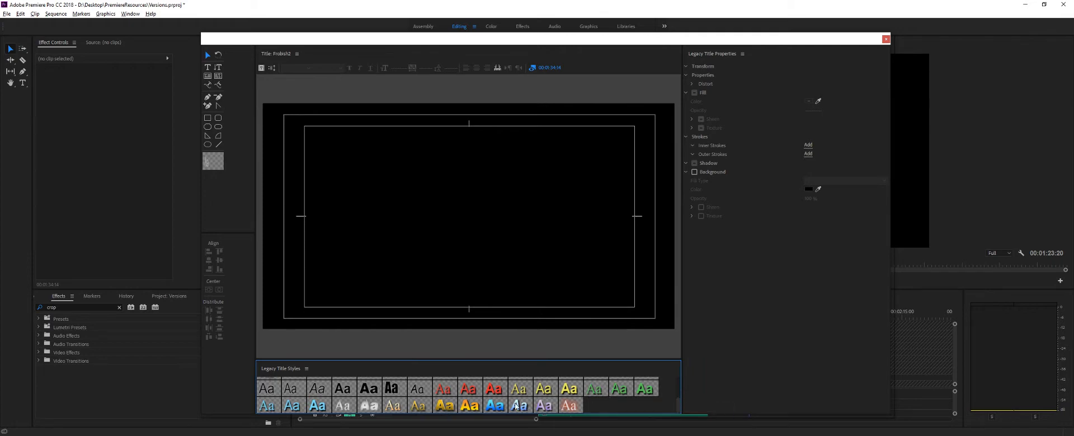
scroll(392, 399, "up", 4)
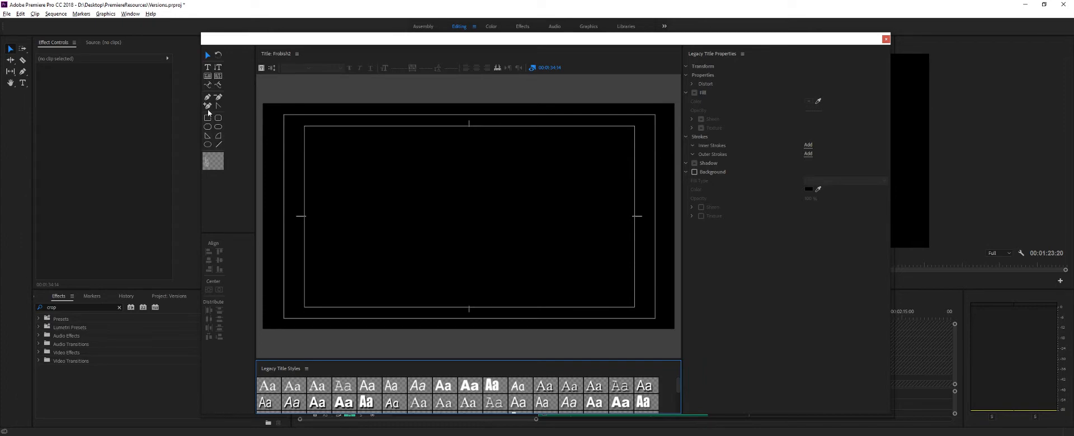
- Add the sample text "EXAMP" with "TEXT" on a second line in the upper part of the title, inside the safe margins
left_click(208, 70)
left_click(336, 169)
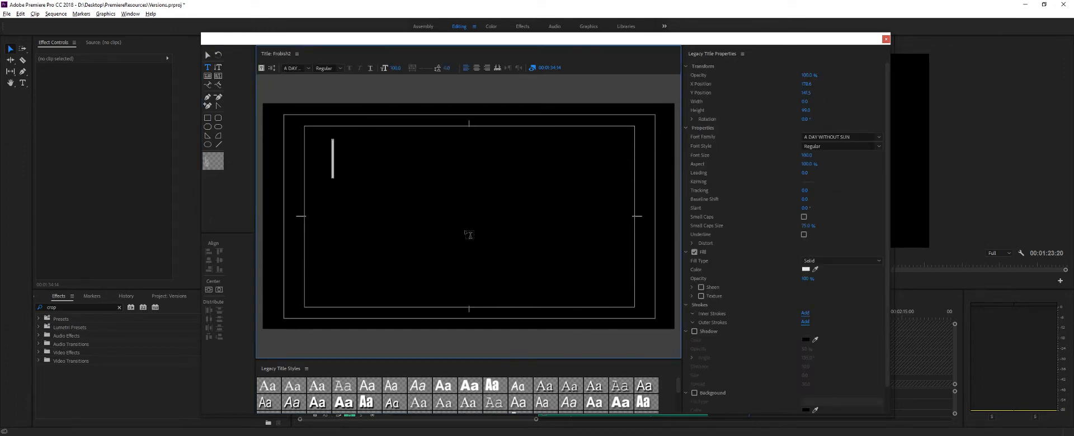
type("Examp")
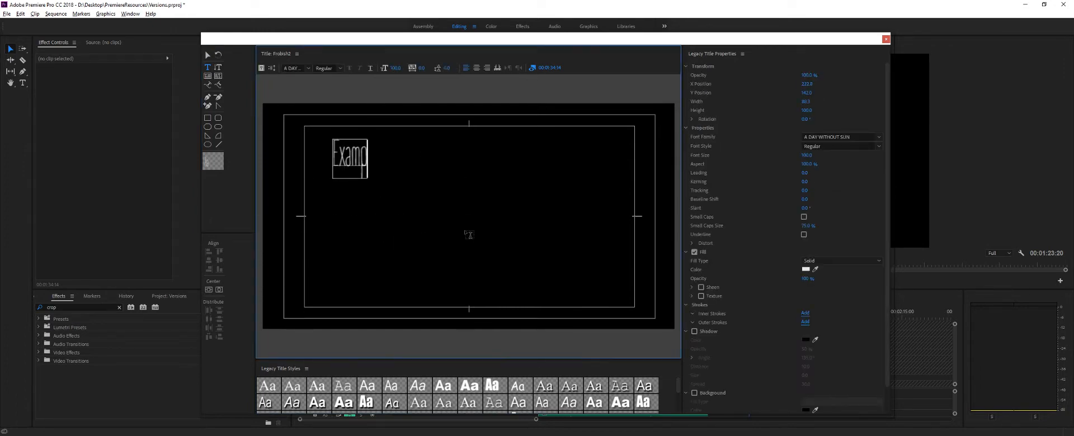
key("BackSpace")
key("BackSpace")
key("BackSpace")
key("BackSpace")
key("BackSpace")
type("EXAMP")
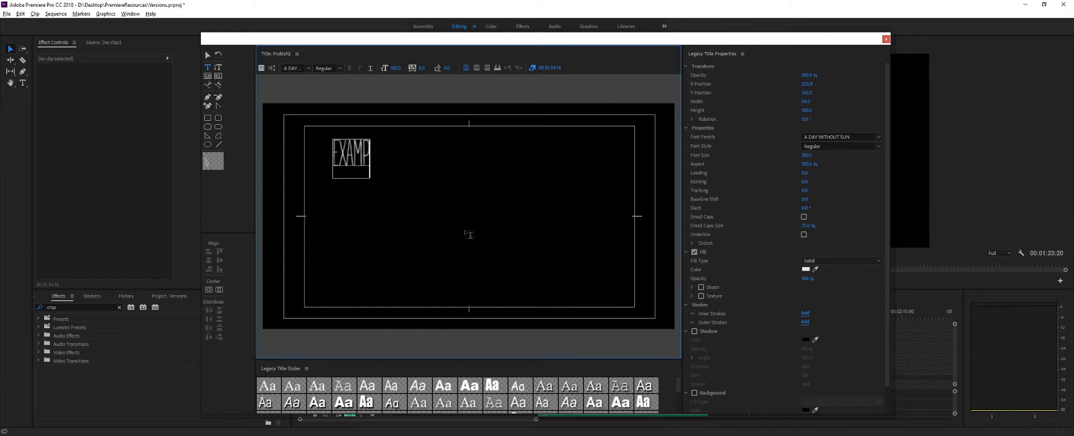
key("Return")
type("TEXT")
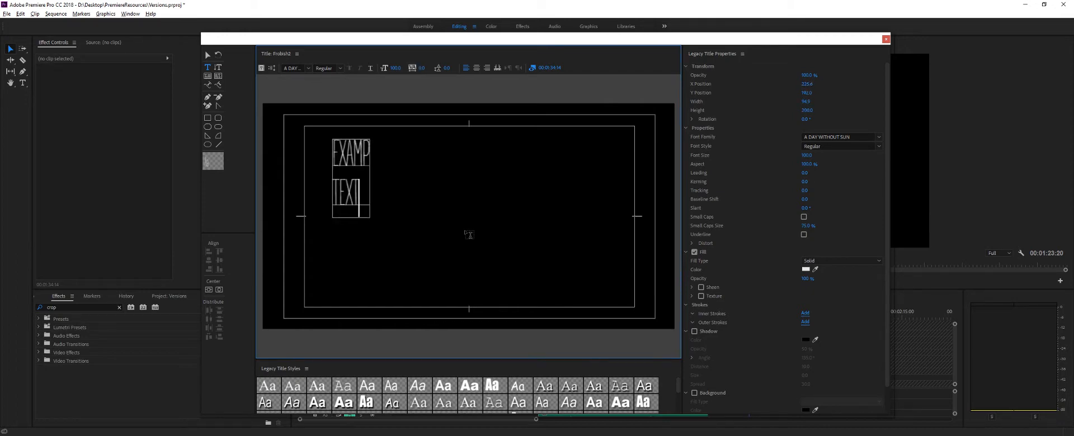
- Try rotating the sample text block with the Rotation tool, and undo the rotation
left_click(207, 55)
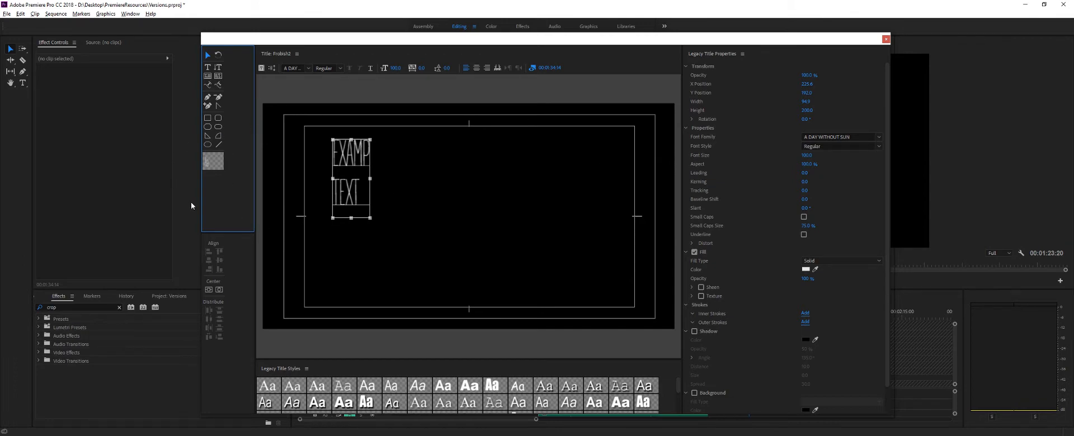
left_click(218, 55)
left_click_drag(361, 170, 366, 193)
left_click_drag(371, 148, 367, 147)
key("ctrl+z")
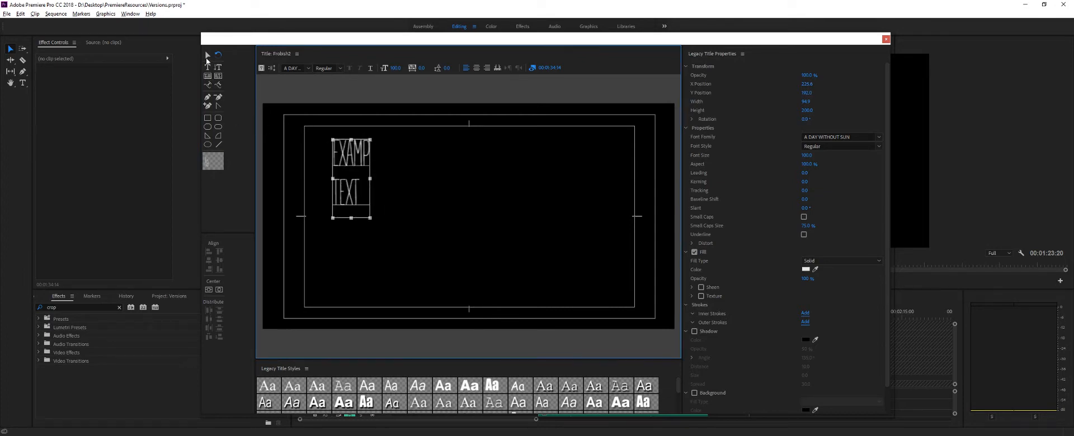
- Centre the sample text block vertically and horizontally in the title frame
left_click(207, 55)
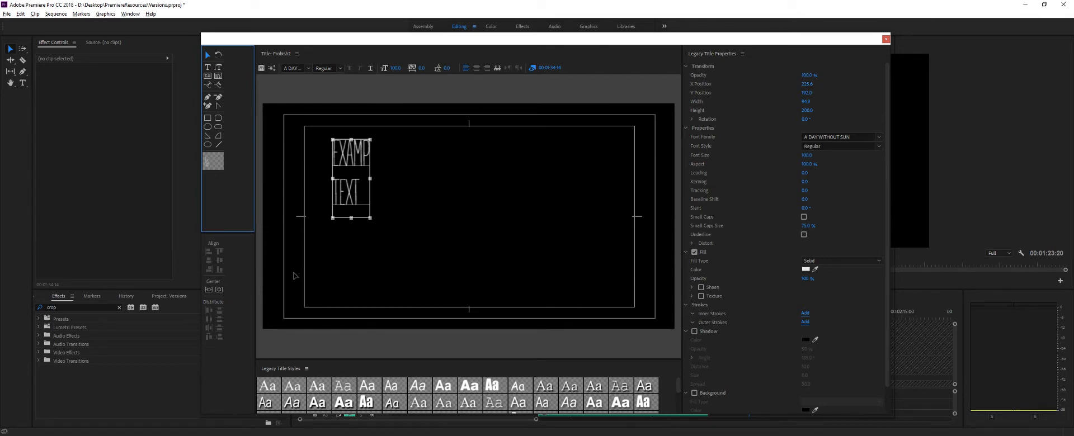
left_click(211, 290)
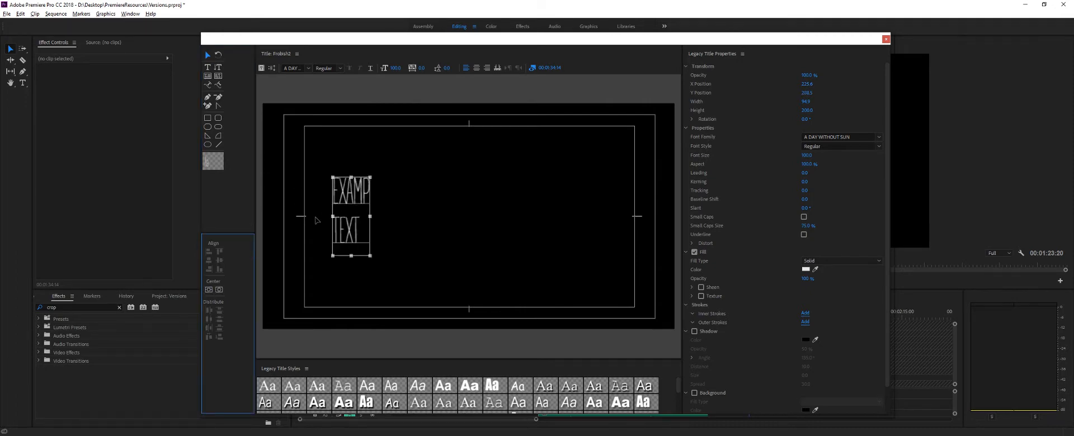
left_click(219, 291)
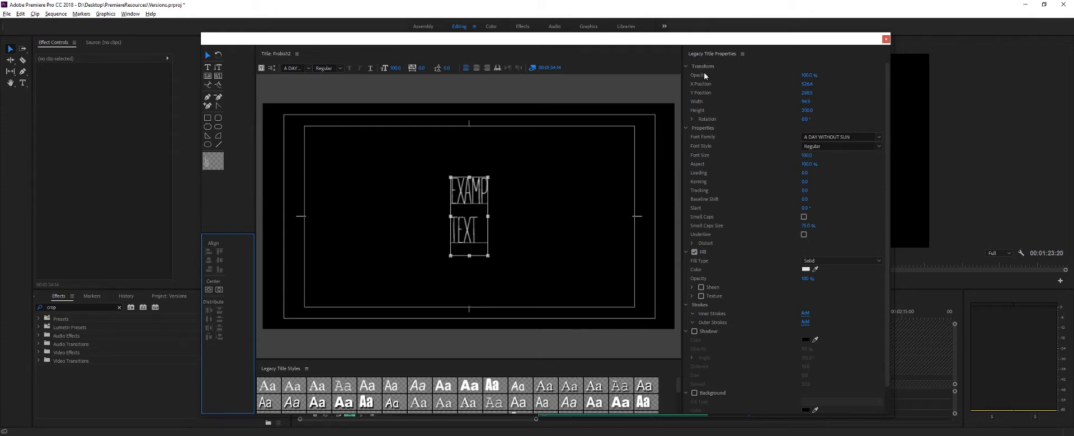
- Try adjusting the text block's opacity and position values, and undo the changes
left_click_drag(808, 76, 810, 76)
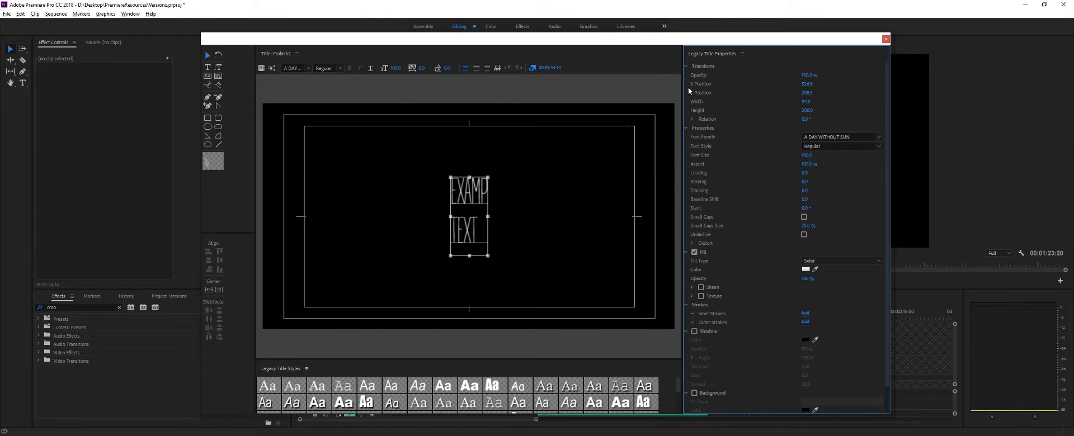
mouse_move(804, 89)
left_mouse_down()
mouse_move(810, 94)
mouse_move(766, 105)
mouse_move(811, 102)
left_mouse_up()
key("ctrl+z")
- Centre-align the two lines of sample text, and try stretching the block's width before undoing the stretch
left_click(476, 67)
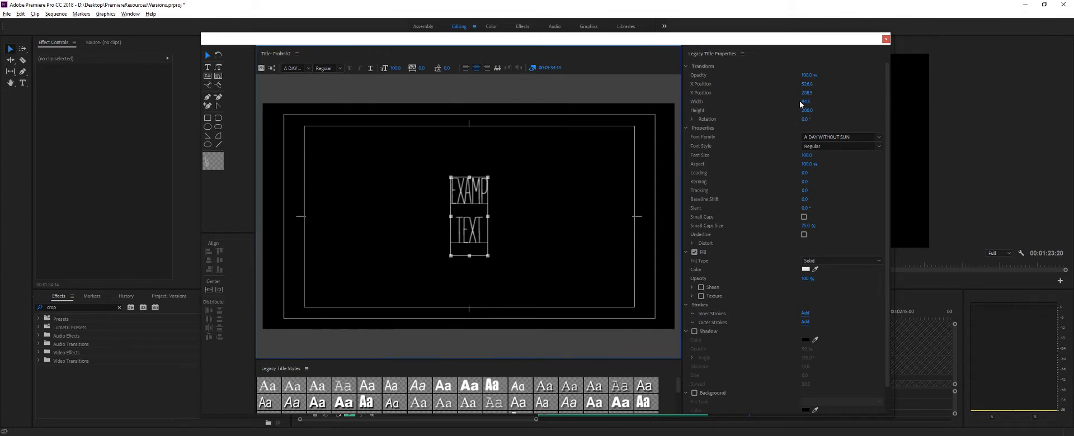
left_click_drag(808, 102, 812, 102)
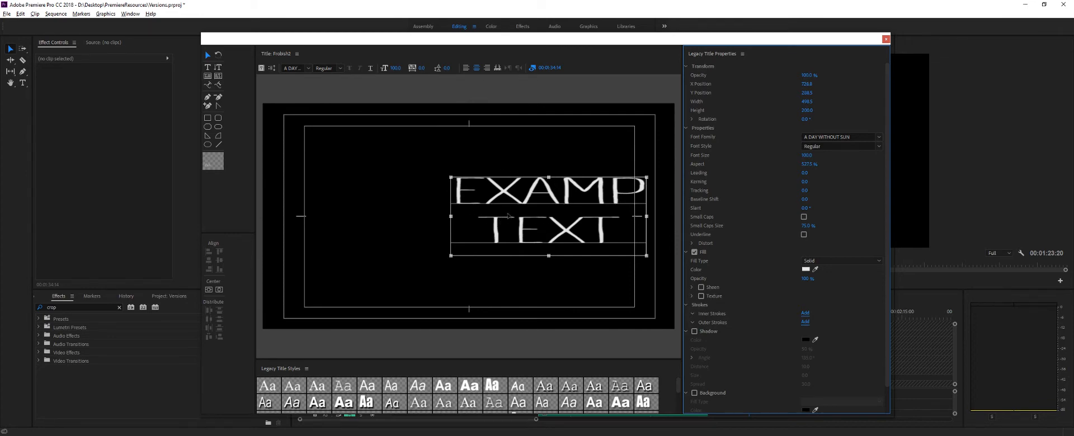
key("ctrl+z")
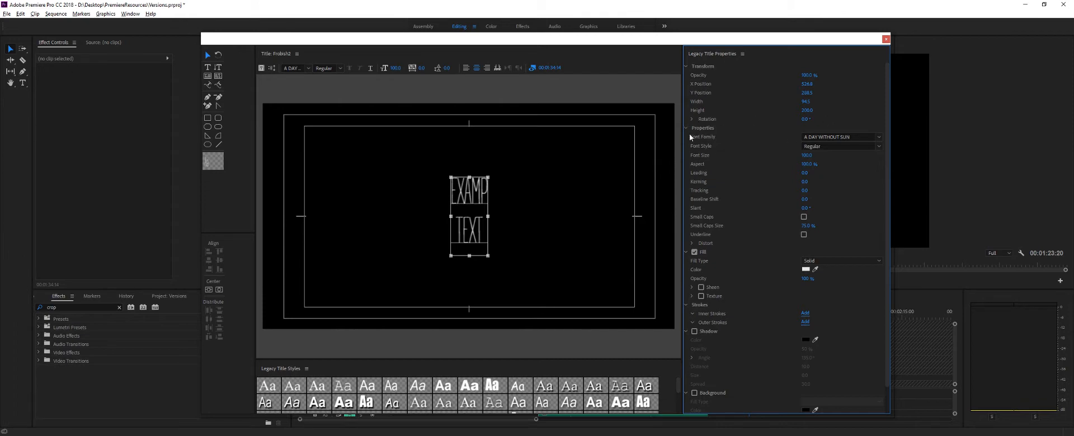
- Try the Adequate font family on the sample text and check which font styles it offers
left_click(879, 137)
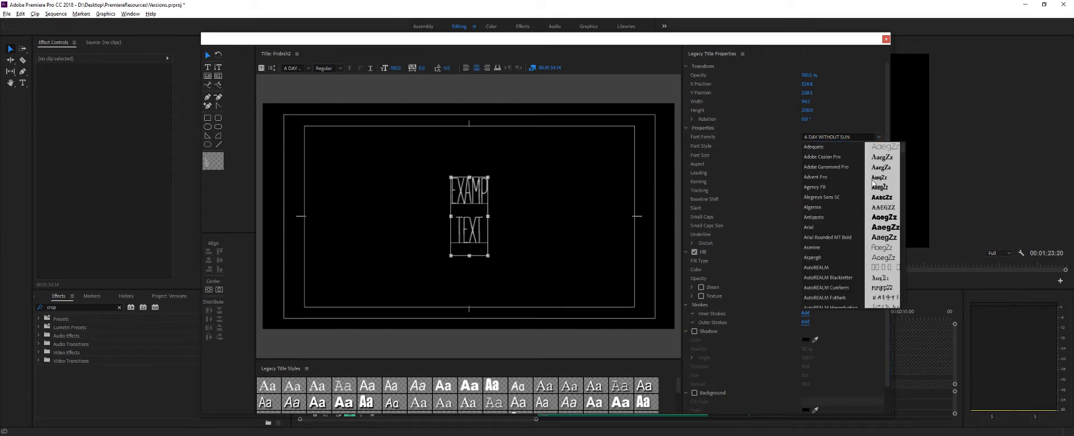
left_click(841, 148)
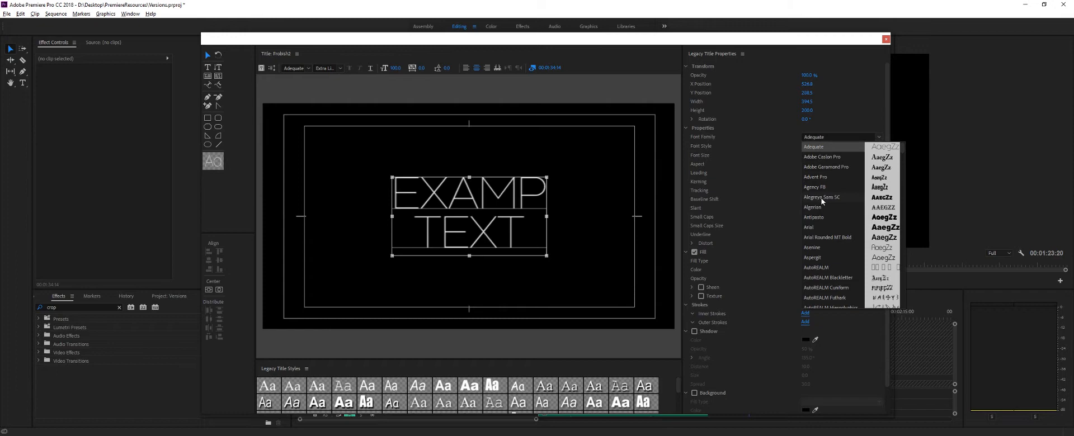
left_click(781, 150)
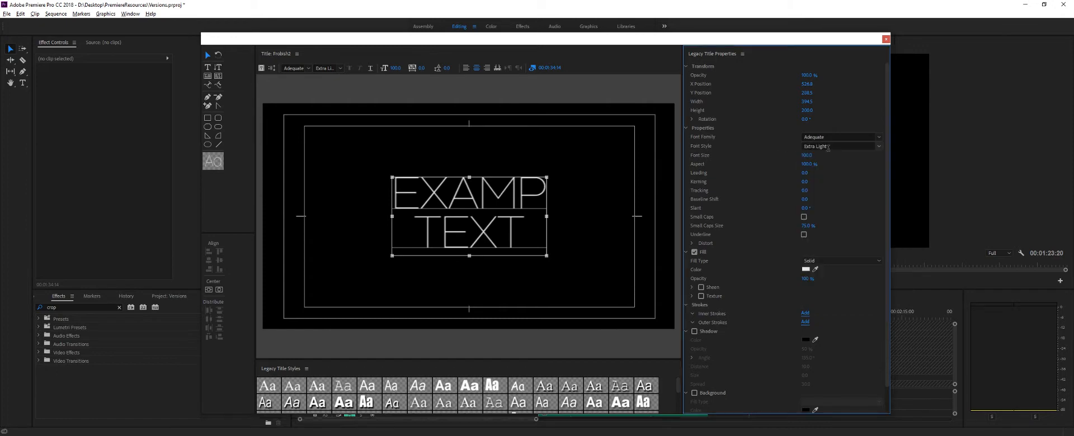
left_click(877, 147)
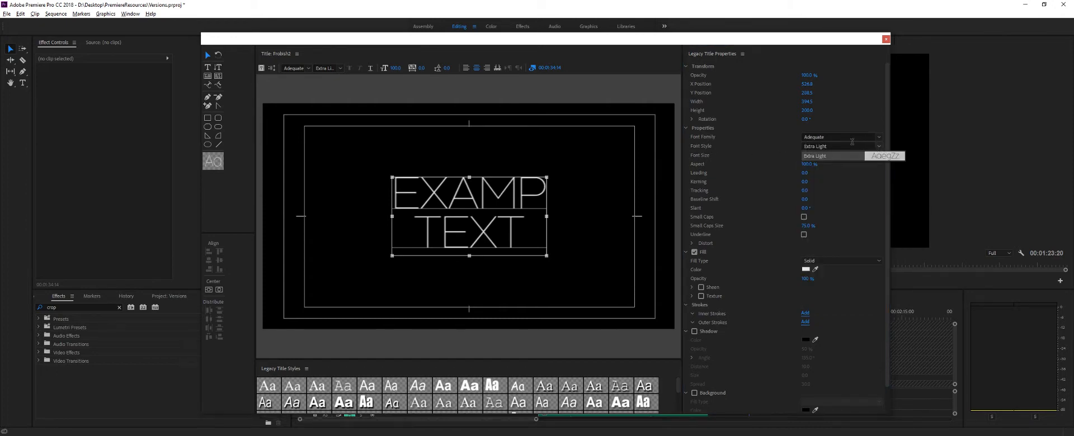
- Set the sample text's font family to Arial
left_click(879, 138)
left_click(882, 227)
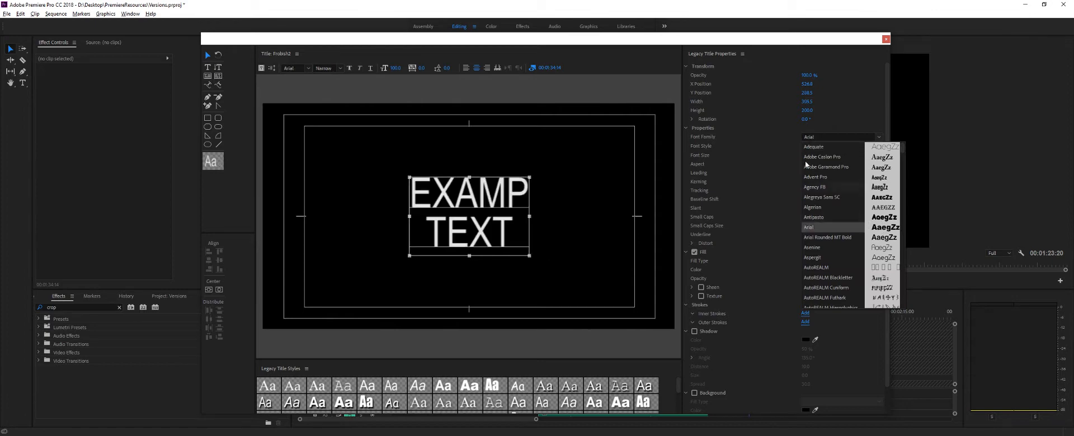
left_click(748, 170)
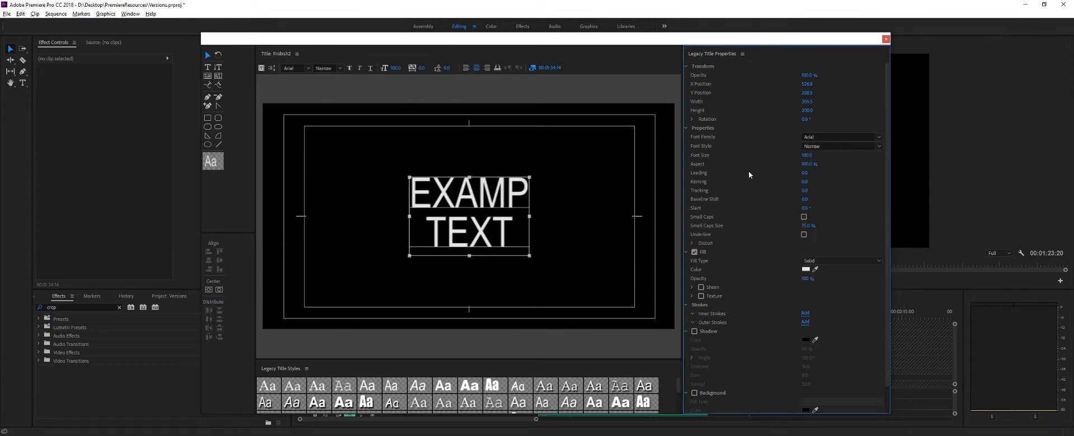
- Try the Regular and Narrow font styles on the sample text, and set the style to Black
left_click(878, 146)
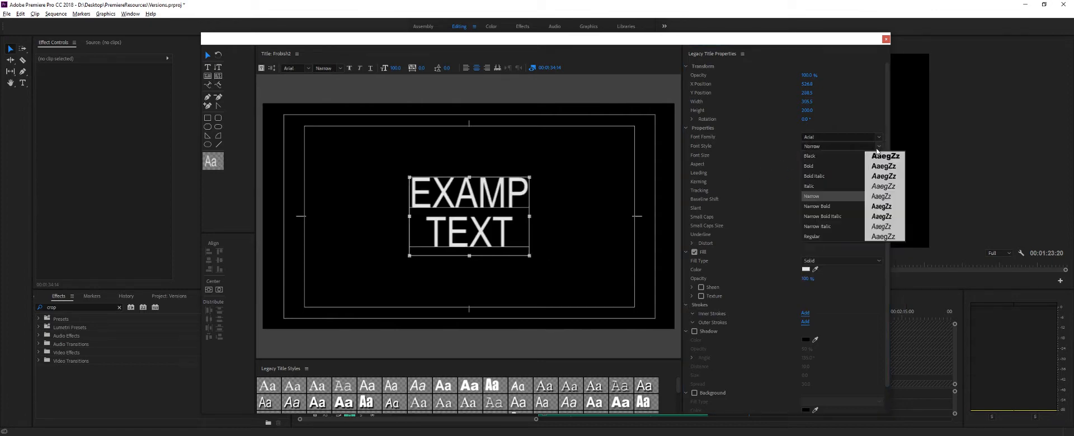
left_click(811, 236)
left_click(880, 149)
left_click(846, 196)
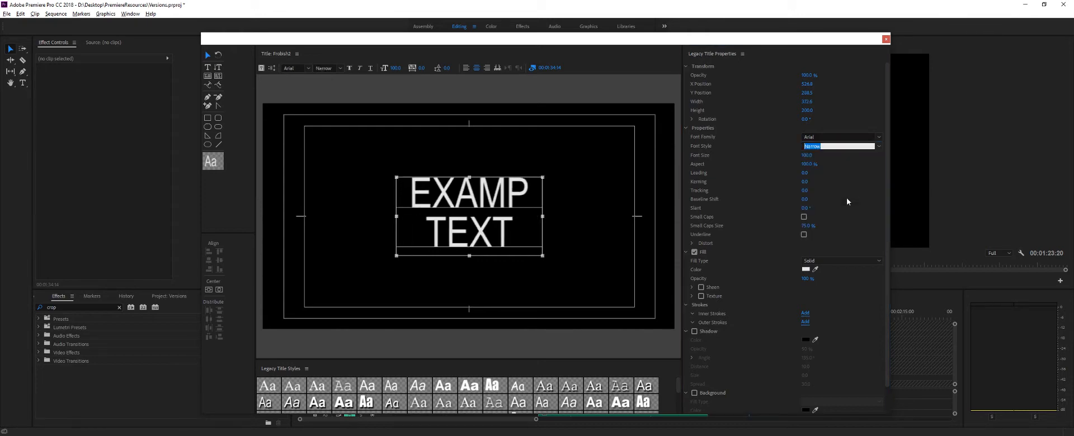
left_click(879, 146)
left_click(824, 159)
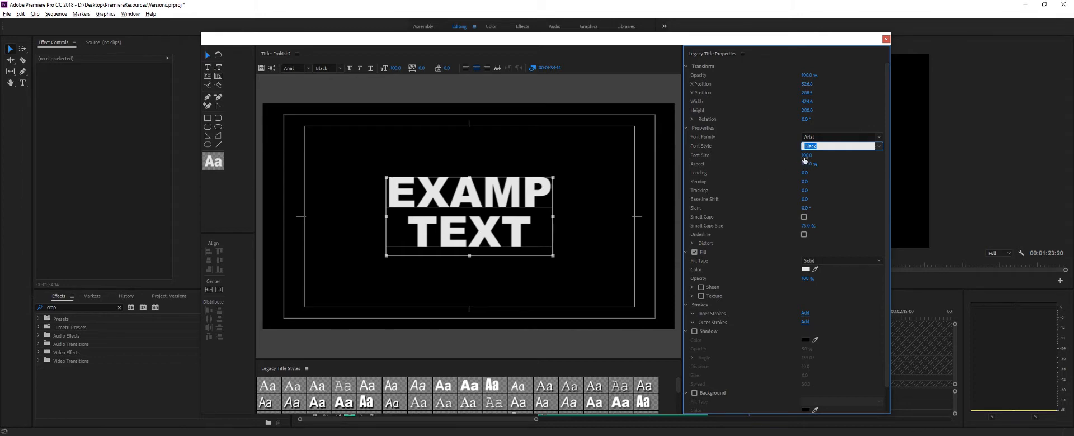
- Set the sample text's font size to 160, and try an aspect of 10% before setting it to 100%
left_click_drag(805, 157, 703, 109)
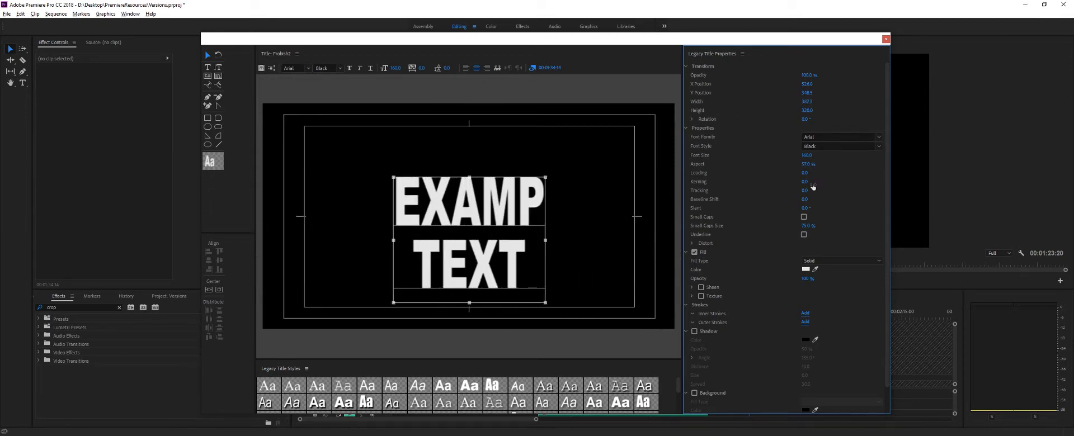
mouse_move(806, 164)
left_mouse_down()
mouse_move(949, 164)
mouse_move(811, 163)
left_mouse_up()
left_click(811, 164)
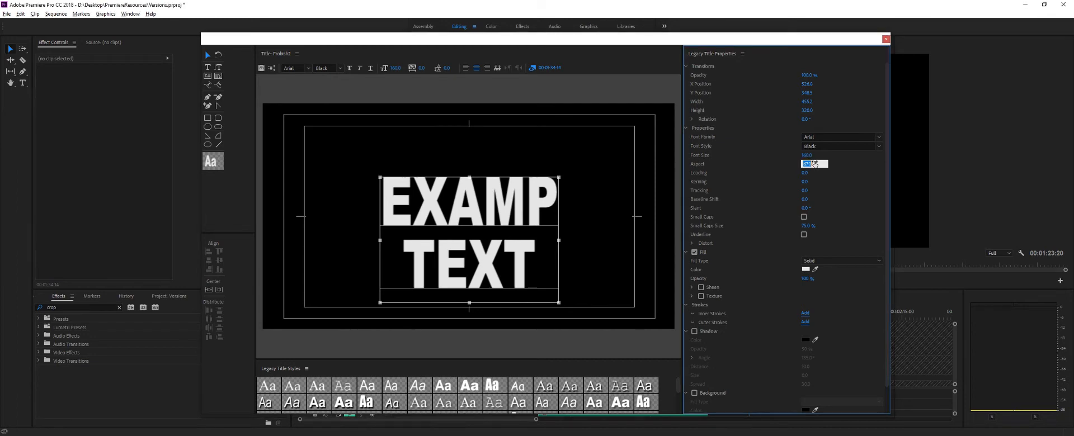
type("10")
key("Return")
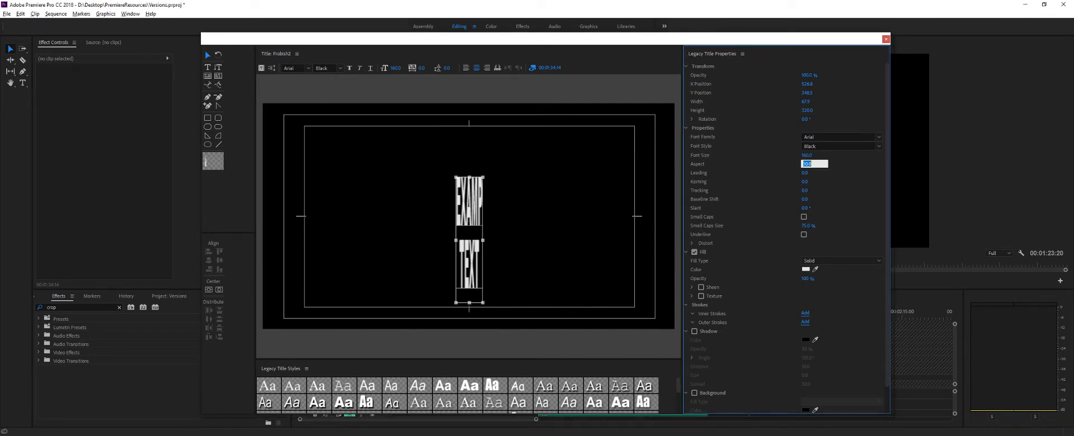
type("100")
key("Return")
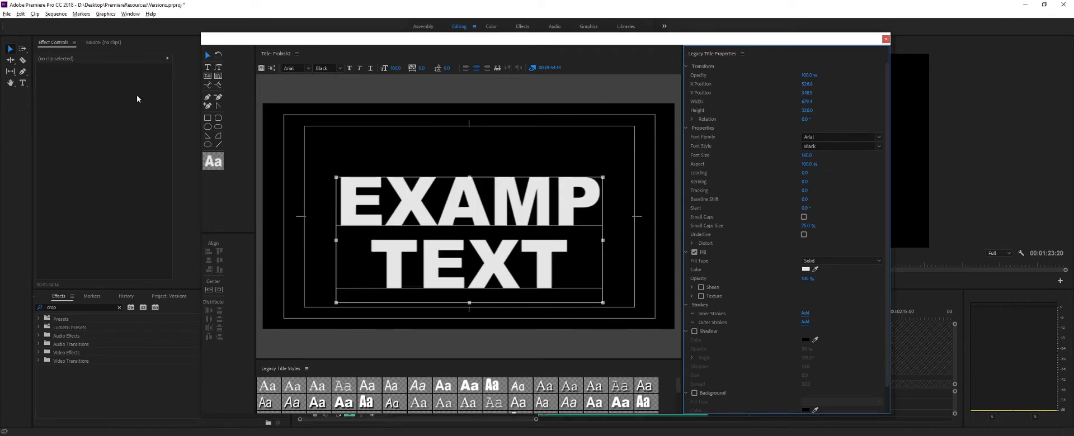
- Move the sample text block slightly up in the frame, and try a wider kerning before undoing it
left_click_drag(475, 196, 475, 182)
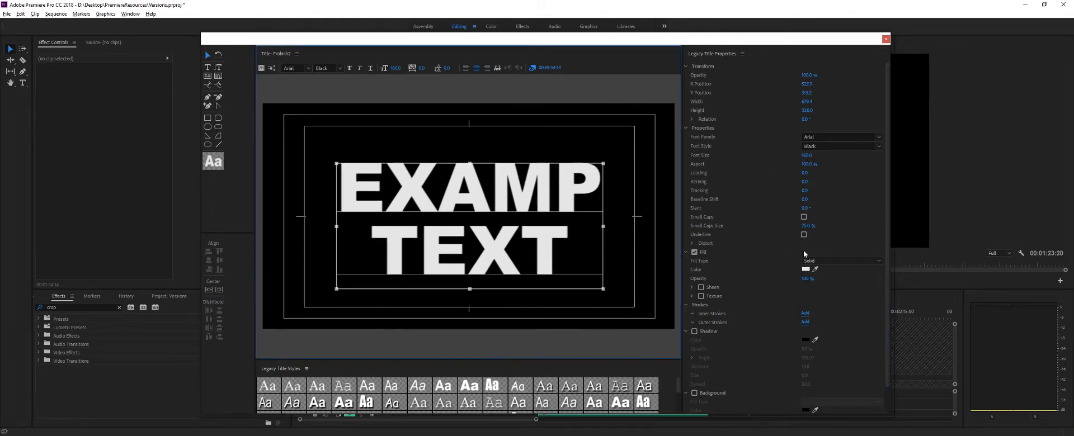
mouse_move(803, 182)
left_mouse_down()
mouse_move(835, 182)
mouse_move(783, 182)
left_mouse_up()
key("ctrl+z")
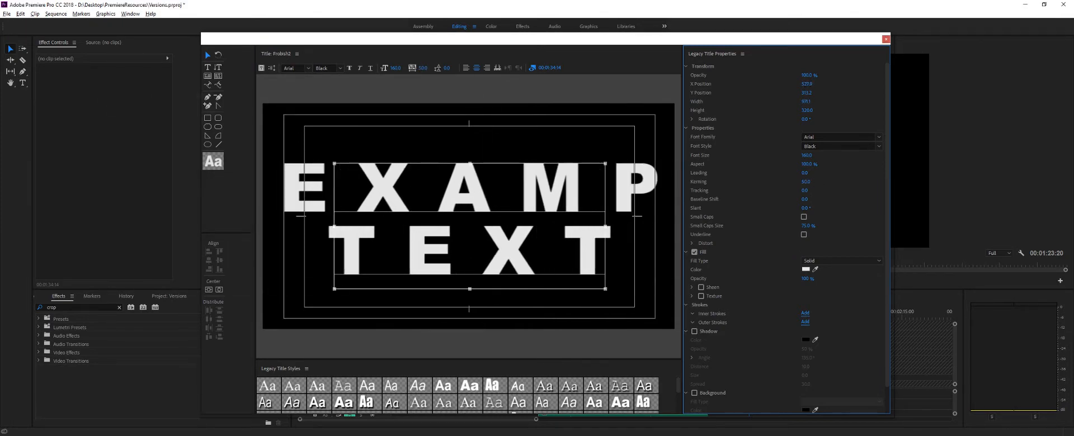
key("ctrl+z")
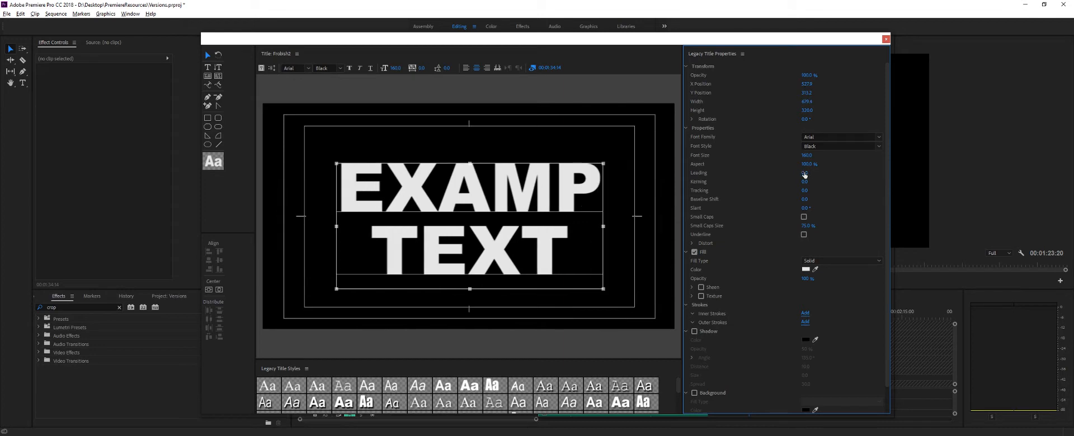
- Try changing the leading and widening the tracking of the sample text, and undo both changes
mouse_move(804, 173)
left_mouse_down()
mouse_move(834, 173)
mouse_move(804, 174)
mouse_move(860, 191)
mouse_move(800, 186)
left_mouse_up()
key("ctrl+z")
mouse_move(804, 191)
left_mouse_down()
mouse_move(861, 191)
mouse_move(755, 191)
mouse_move(817, 191)
left_mouse_up()
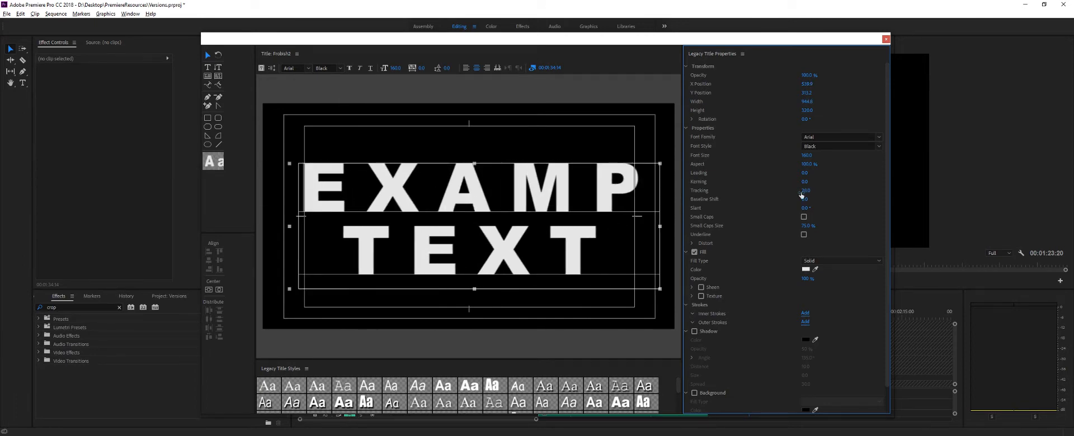
key("ctrl+z")
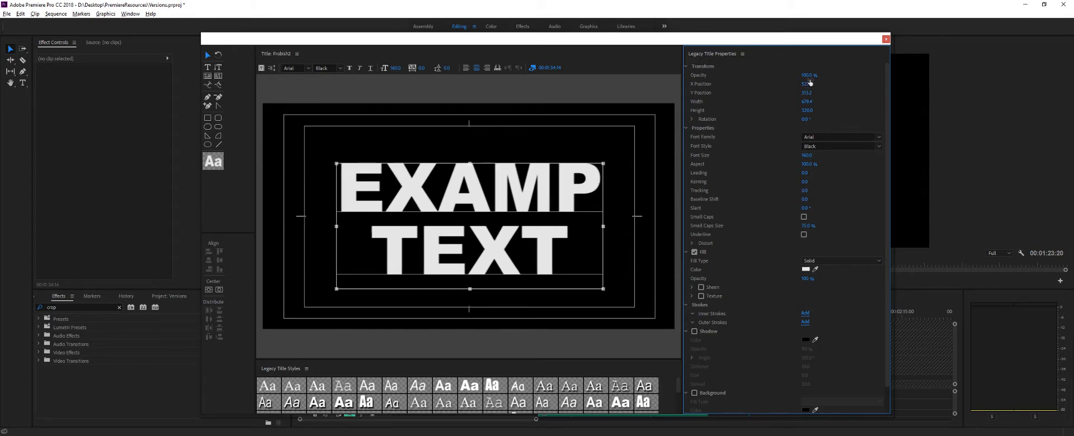
- Close the title editor and display the Versions project items as thumbnails
left_click(887, 39)
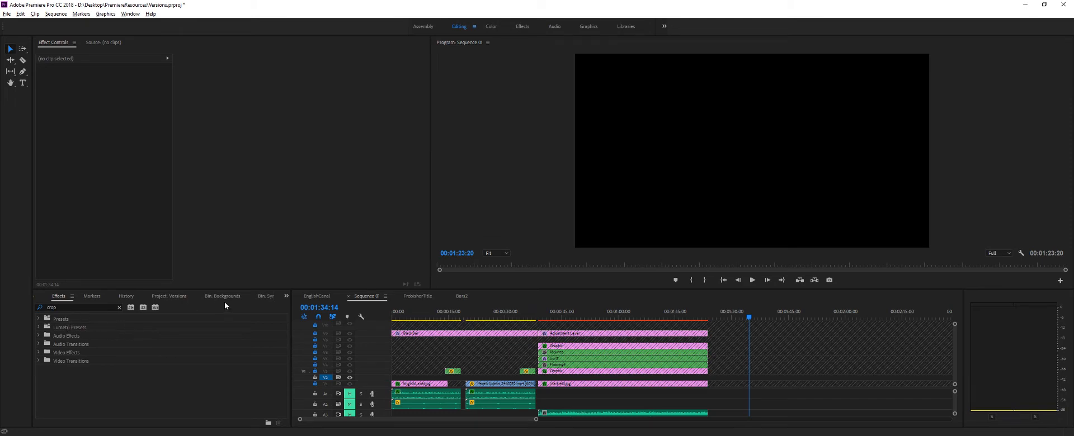
left_click(285, 296)
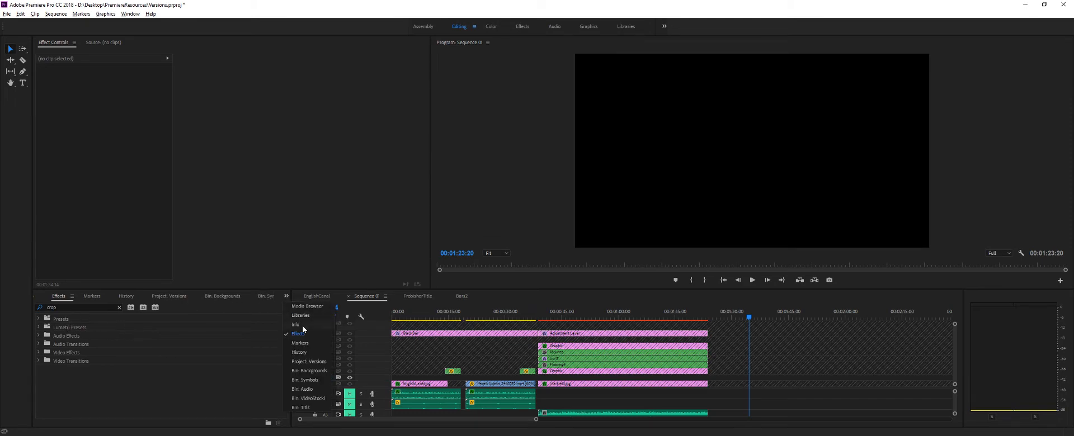
left_click(306, 363)
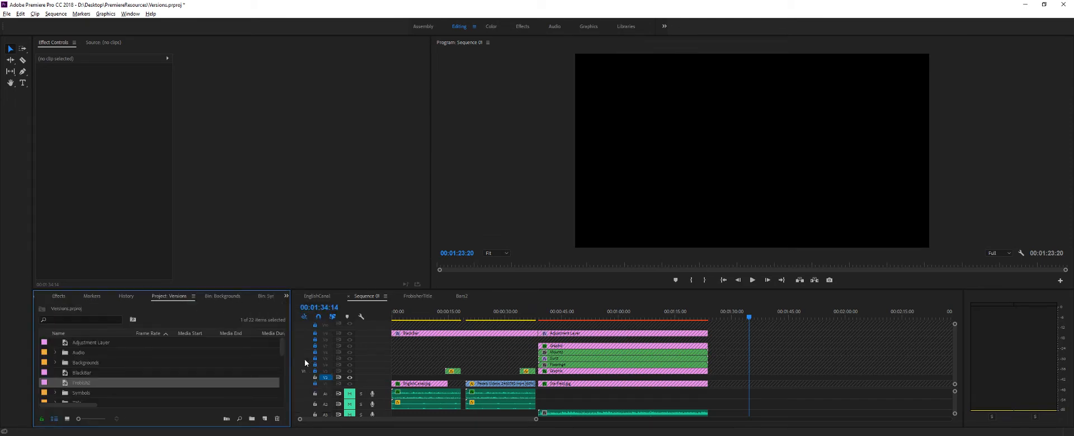
left_click(67, 419)
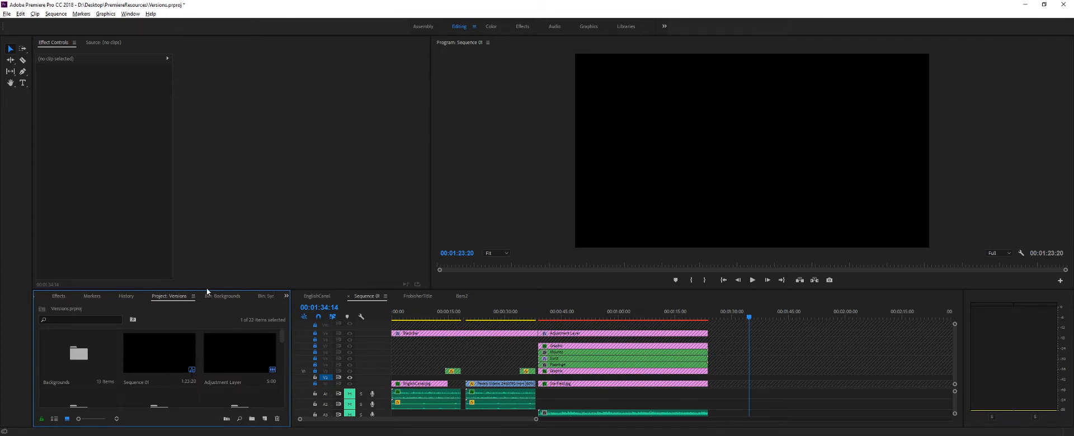
- Browse the Backgrounds bin and the main Versions project items for the title clips
left_click(222, 296)
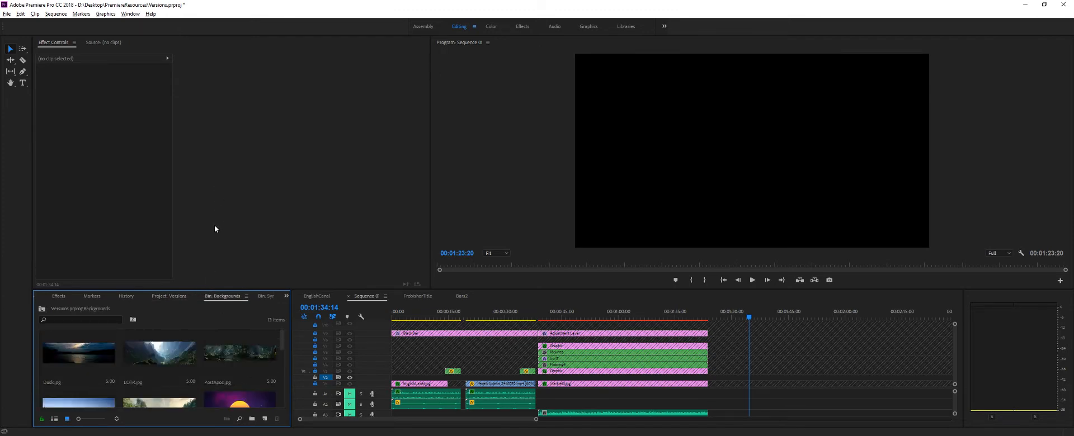
left_click(285, 296)
left_click(308, 361)
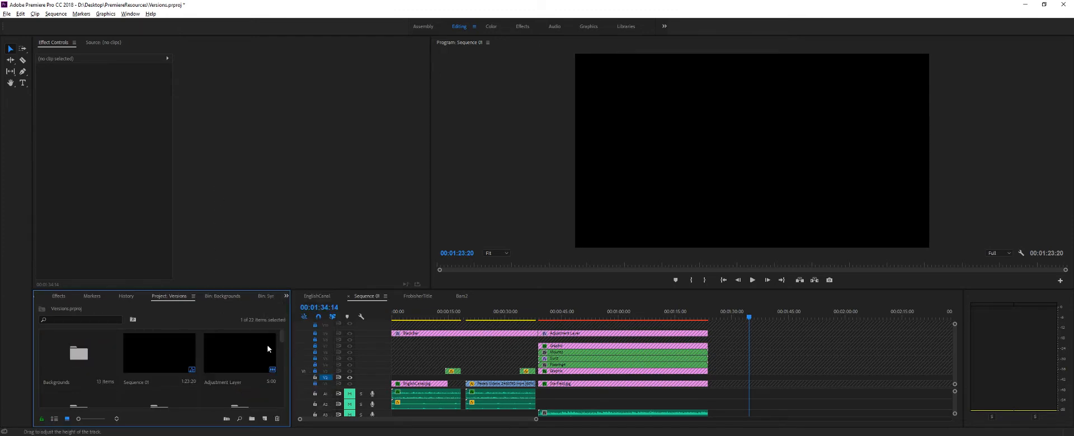
scroll(281, 360, "up", 2)
scroll(281, 360, "down", 2)
left_click_drag(281, 361, 274, 393)
scroll(275, 394, "up", 3)
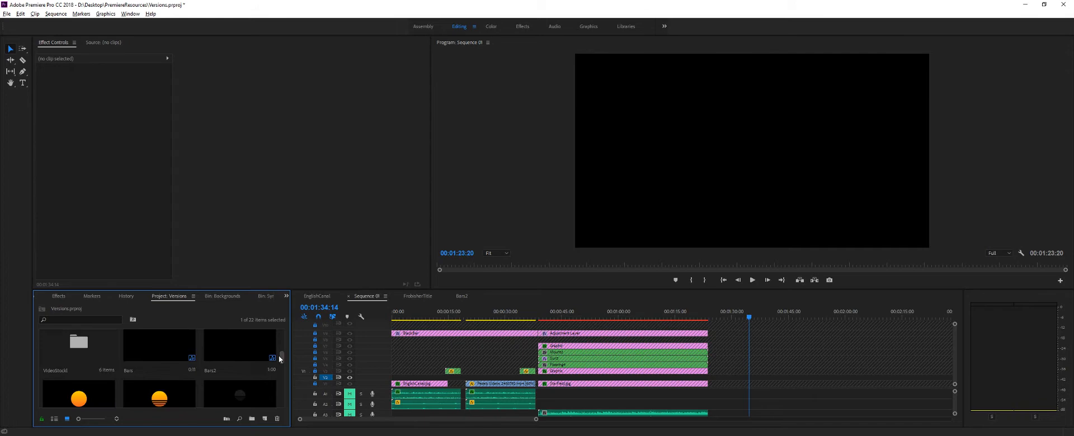
- Place the EnglishCanal title showing "Frobisher Canals" from the Backgrounds bin on the unlocked video track, ending at 00:01:34:14
left_click(284, 297)
left_click(309, 371)
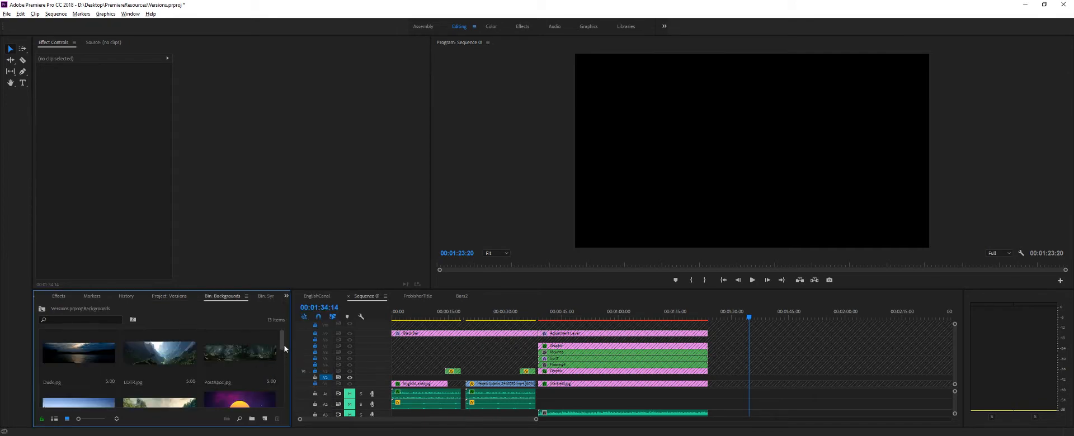
left_click_drag(283, 346, 261, 369)
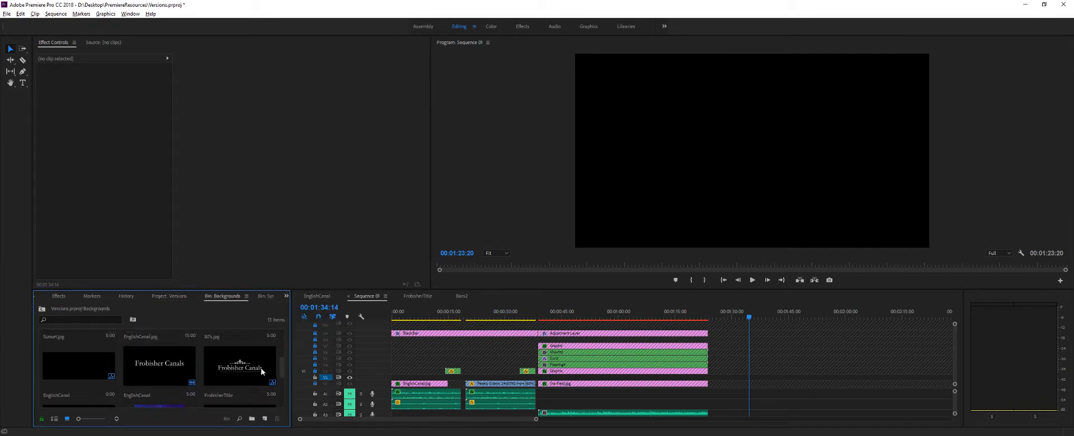
left_click_drag(168, 366, 734, 379)
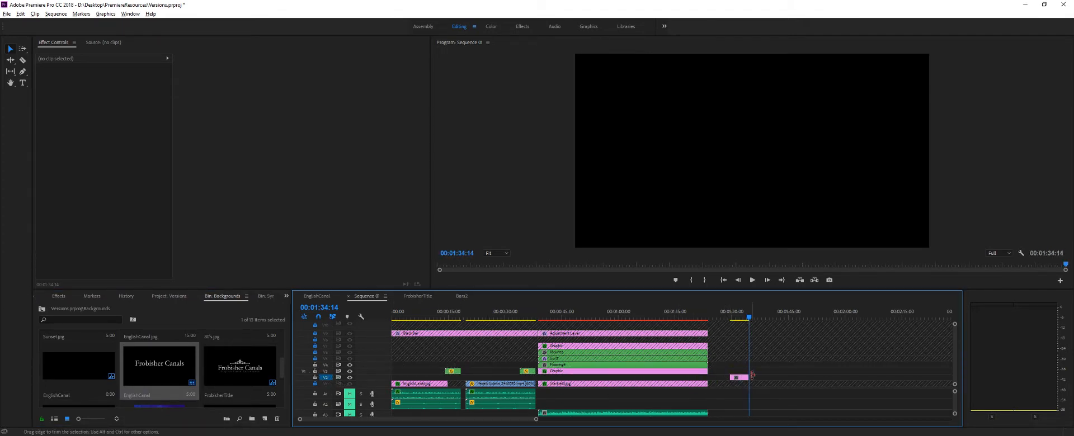
- Move the EnglishCanal title up to track V3 and place Title 02 from the Backgrounds bin directly beneath it on V2
left_click_drag(739, 377, 738, 371)
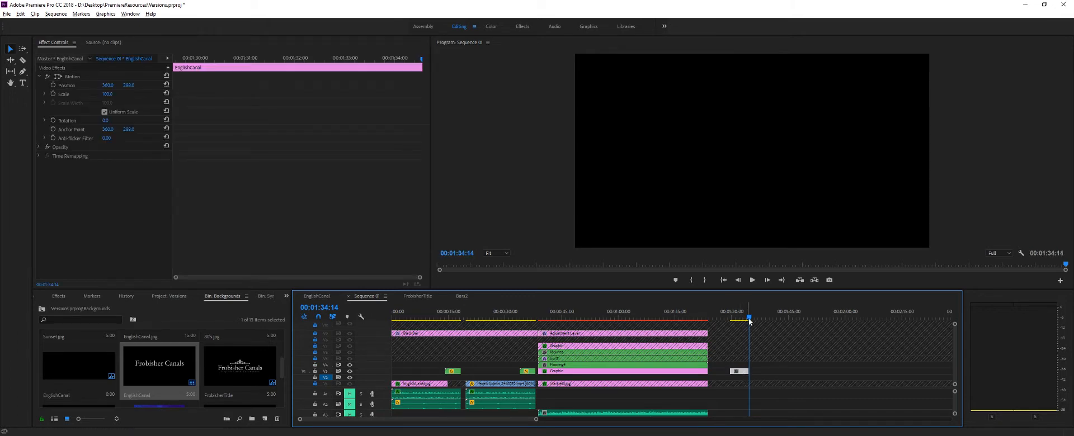
left_click_drag(749, 320, 740, 320)
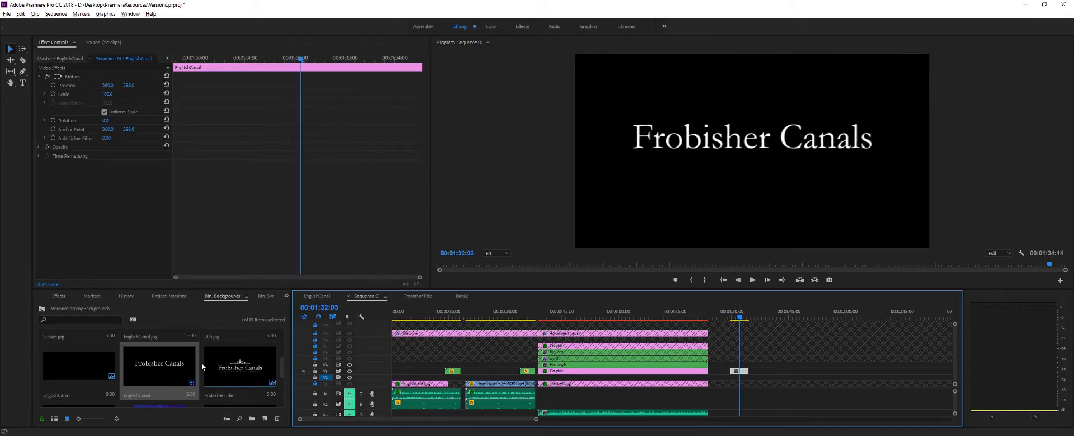
scroll(201, 363, "down", 2)
left_click_drag(112, 364, 758, 387)
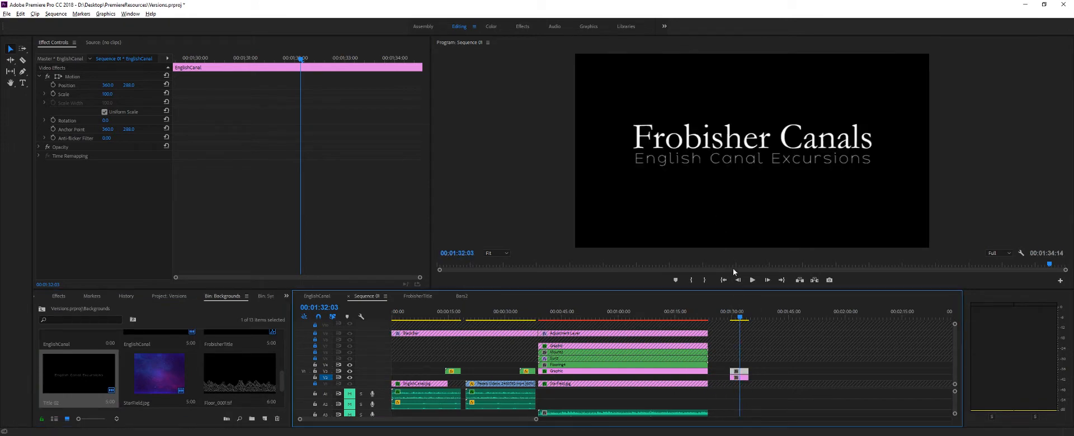
- Place the white ornament PNG from the Symbols bin on track V4, directly above the two titles
left_click(286, 296)
left_click(305, 381)
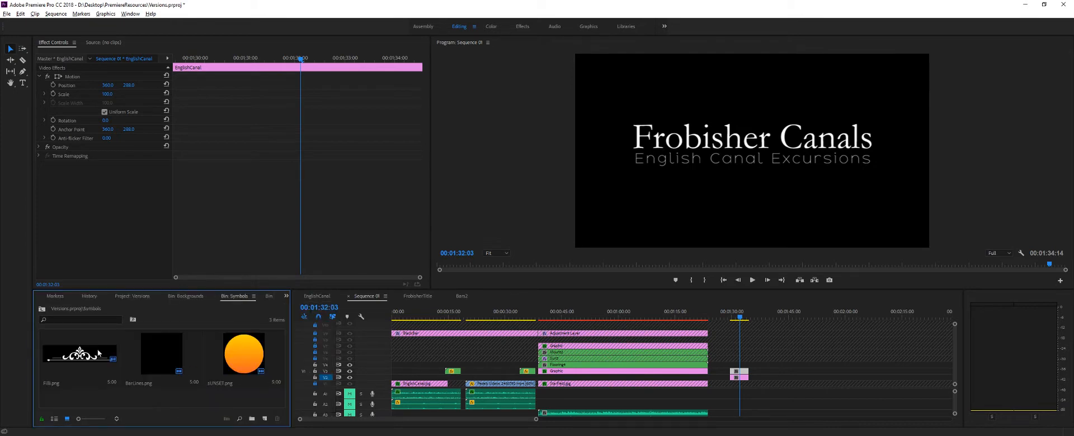
left_click_drag(77, 361, 735, 370)
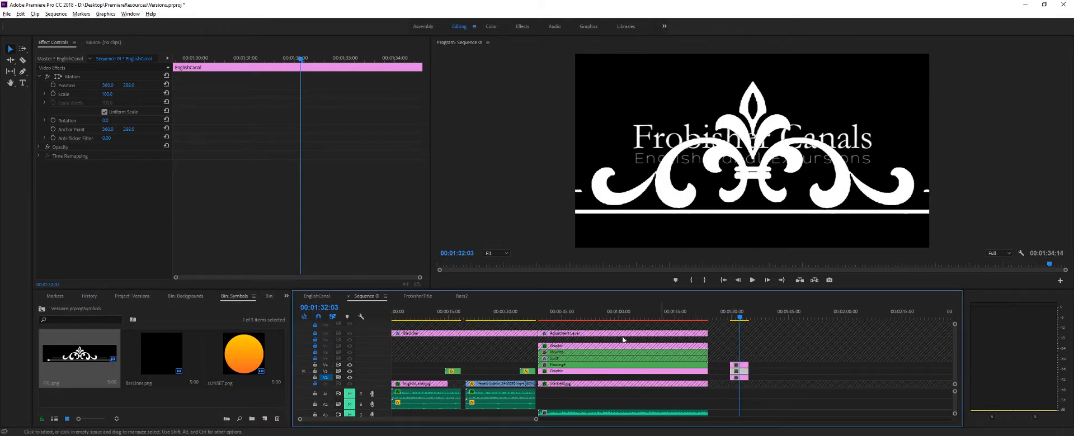
- Scale the ornament to about 21 percent and raise it just above the "Frobisher Canals" text
left_click(742, 367)
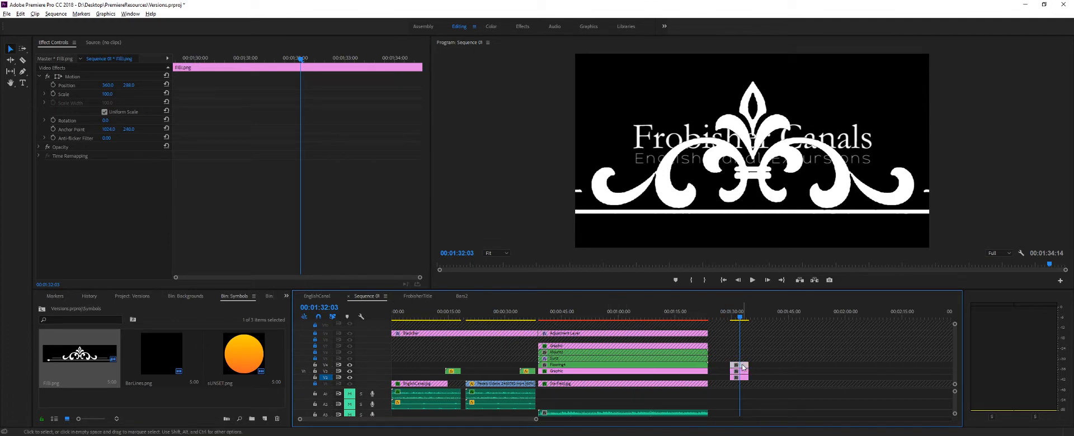
left_click(108, 94)
mouse_move(108, 95)
left_mouse_down()
mouse_move(176, 94)
mouse_move(64, 94)
mouse_move(112, 93)
mouse_move(92, 85)
left_mouse_up()
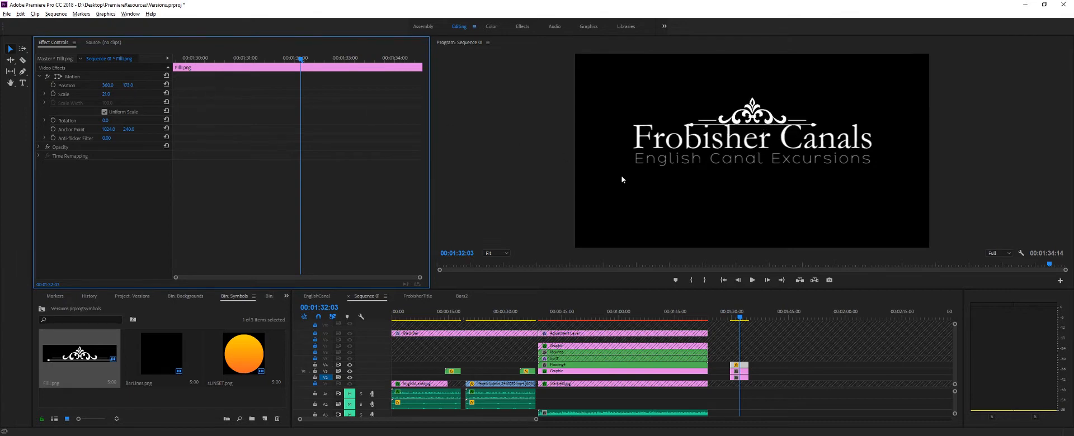
- Lower the "English Canal Excursions" title by setting its vertical position to 345
left_click(741, 378)
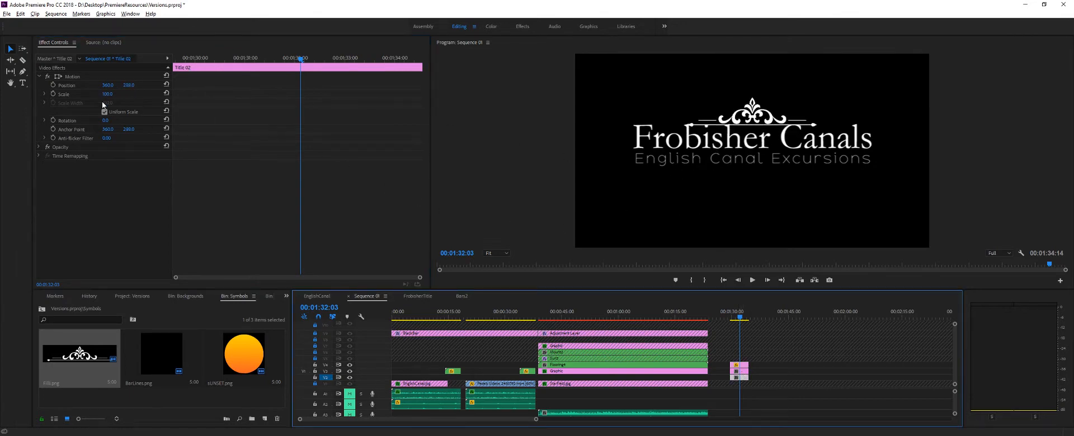
left_click_drag(129, 85, 147, 85)
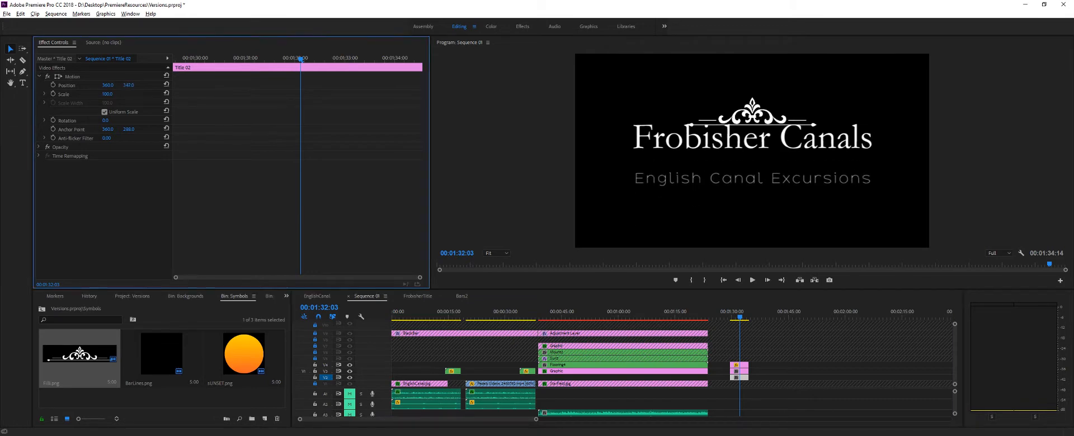
left_click(129, 85)
type("345")
key("Return")
- Identify the "Frobisher Canals" clip by toggling its track's visibility, and lower it to a vertical position of about 340
left_click(744, 372)
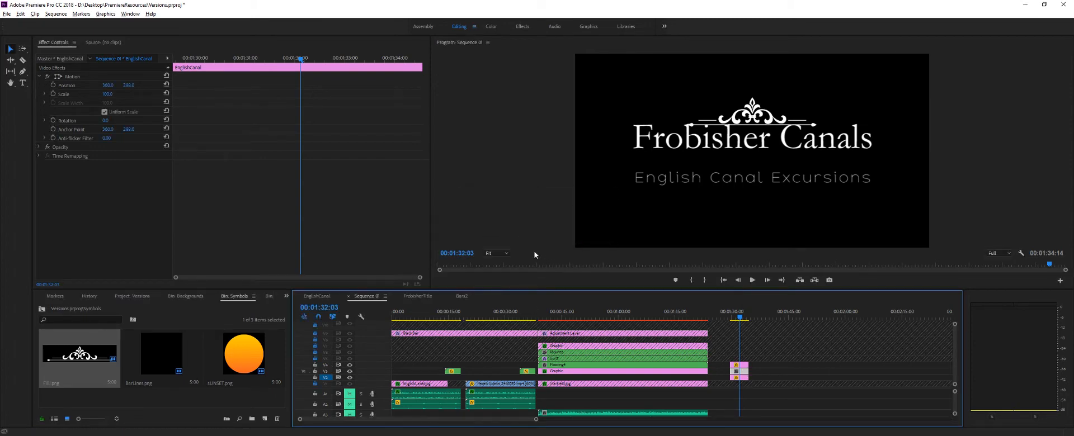
left_click(351, 371)
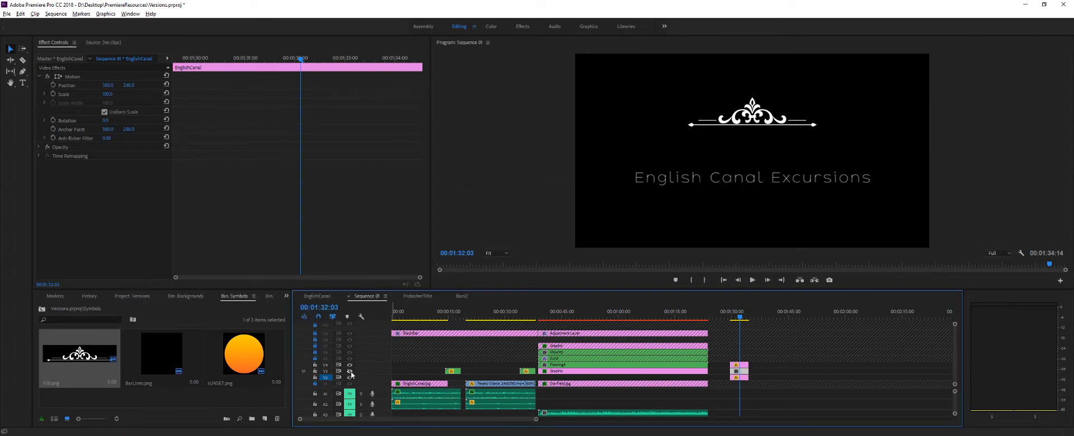
left_click(350, 372)
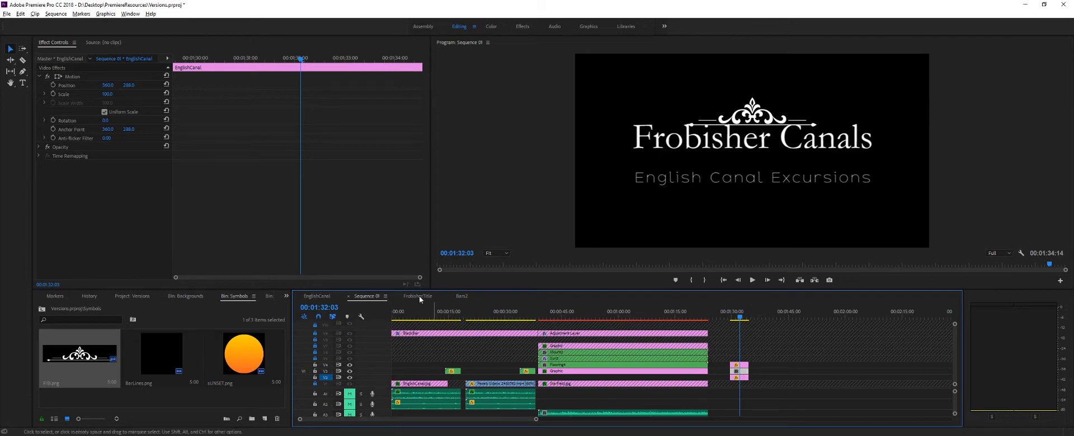
left_click(130, 89)
left_click_drag(129, 86, 158, 86)
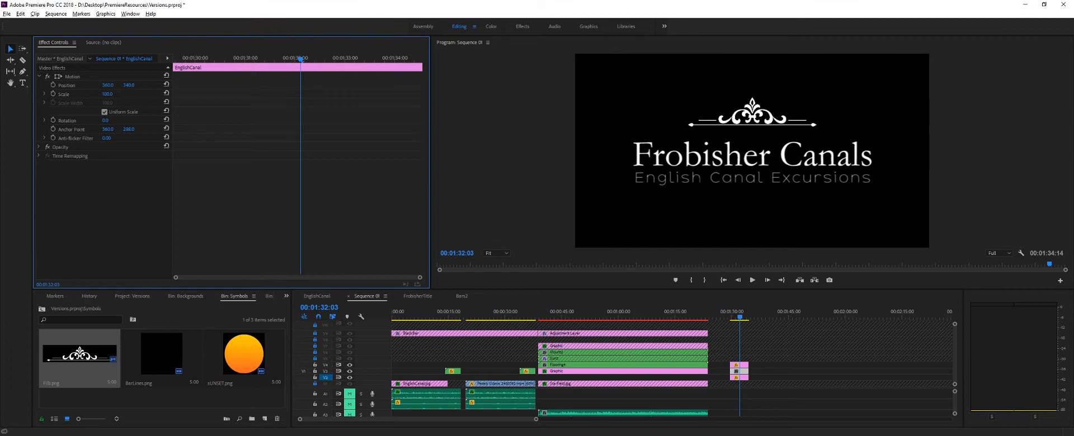
left_click(129, 85)
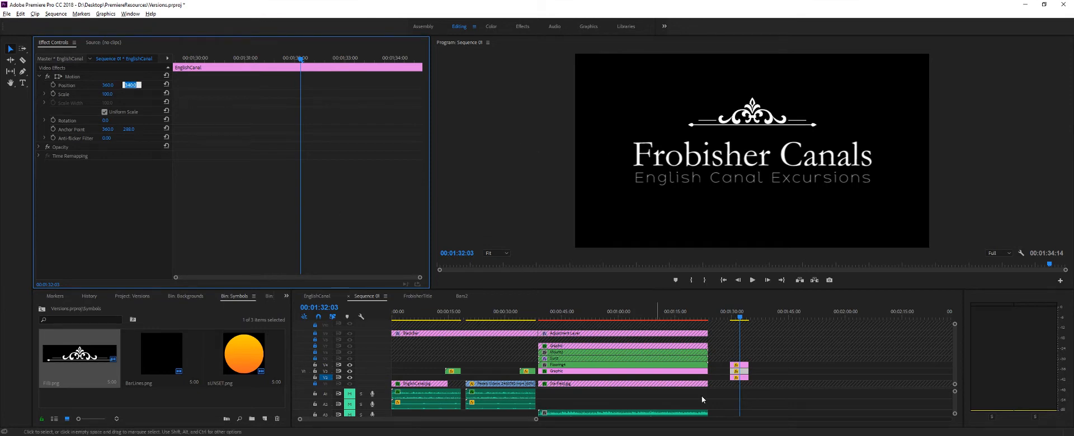
- Lower the ornament toward the "Frobisher Canals" text by setting its vertical position to 200
left_click(733, 365)
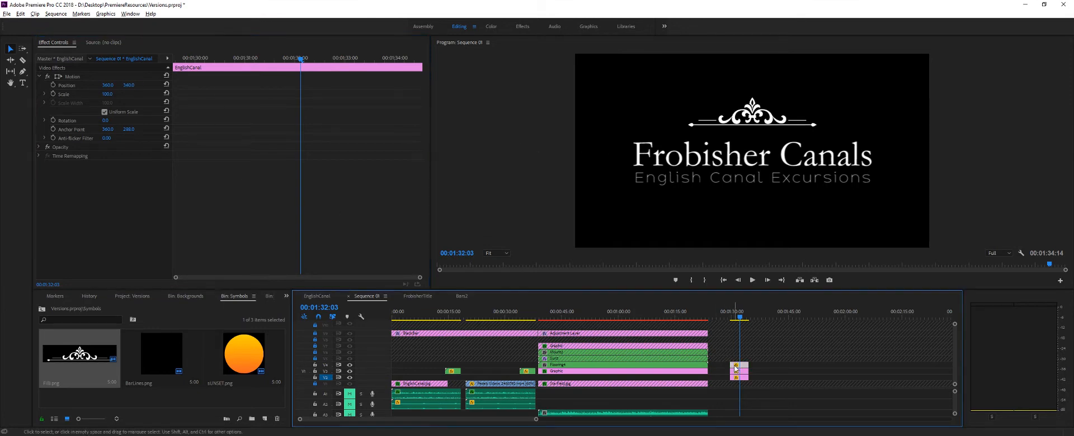
left_click(182, 227)
mouse_move(128, 85)
left_mouse_down()
mouse_move(152, 85)
mouse_move(141, 85)
left_mouse_up()
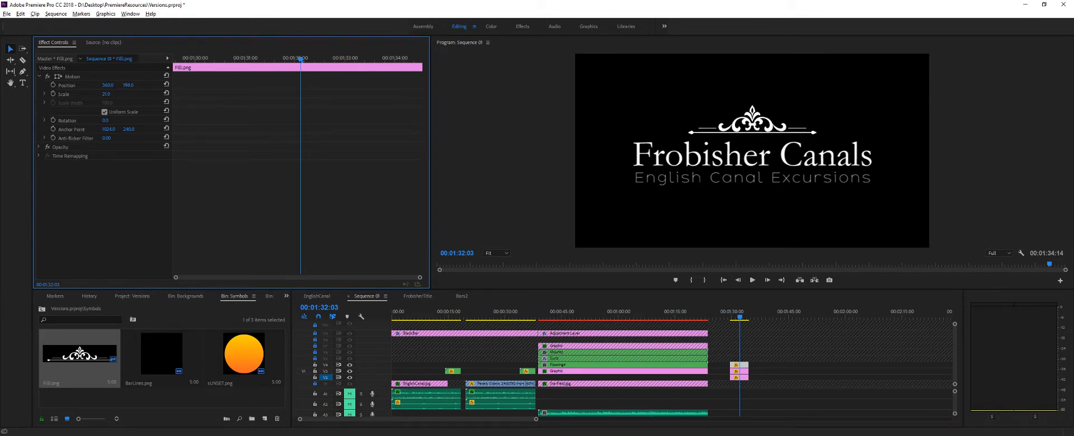
type("200")
key("Return")
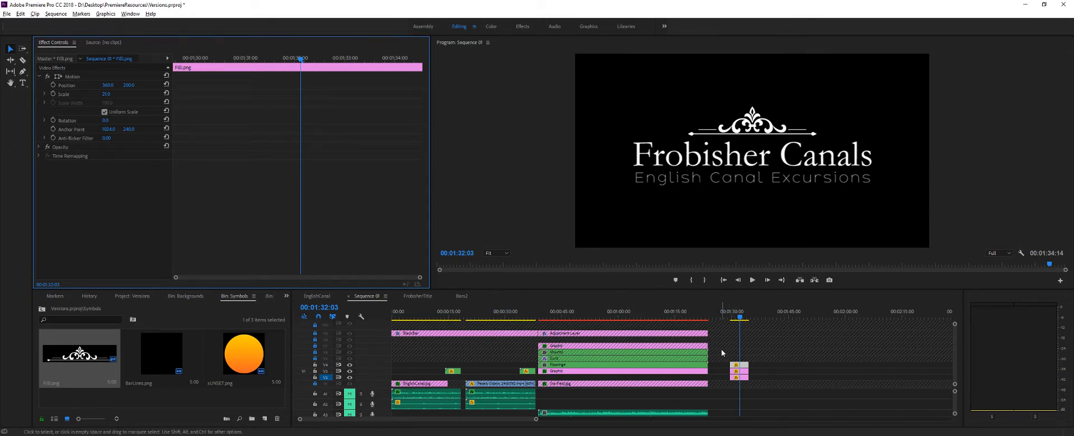
left_click(736, 367)
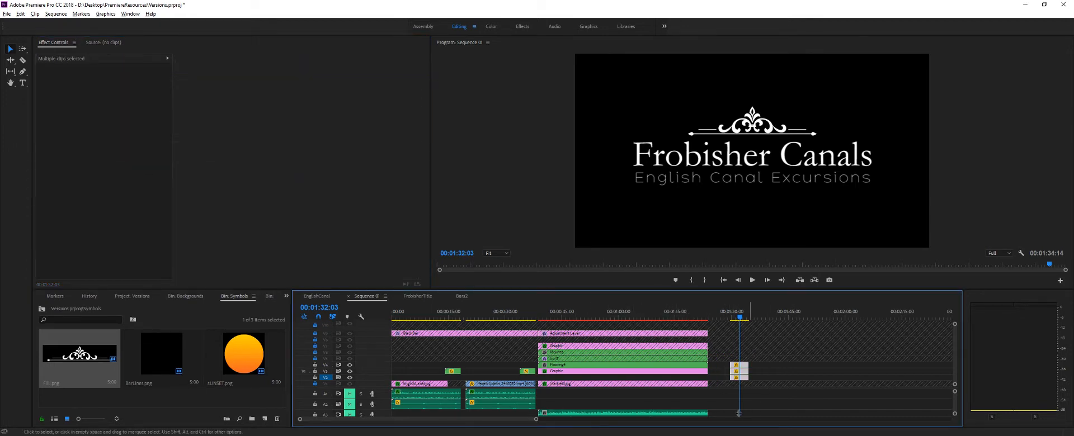
right_click(745, 374)
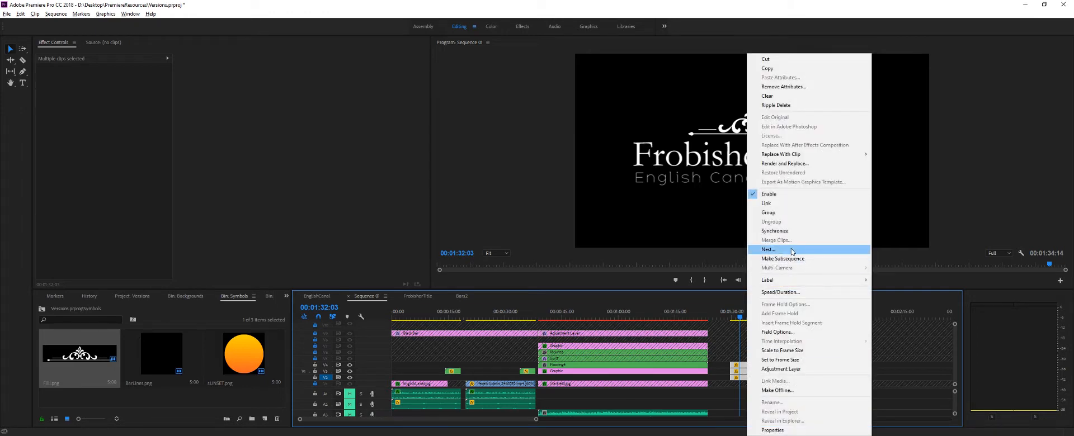
left_click(727, 404)
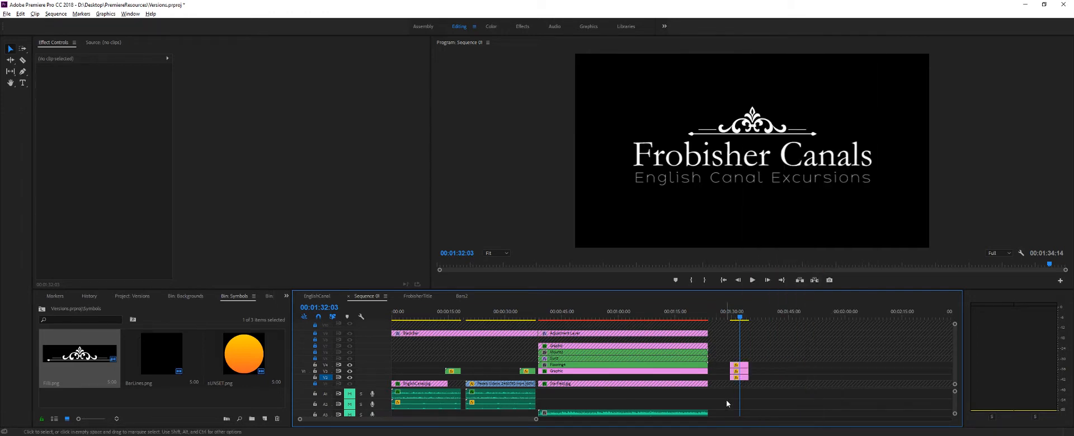
- Nest the ornament and both title clips into one sequence named FrobNest2
left_click_drag(726, 397, 756, 348)
right_click(735, 372)
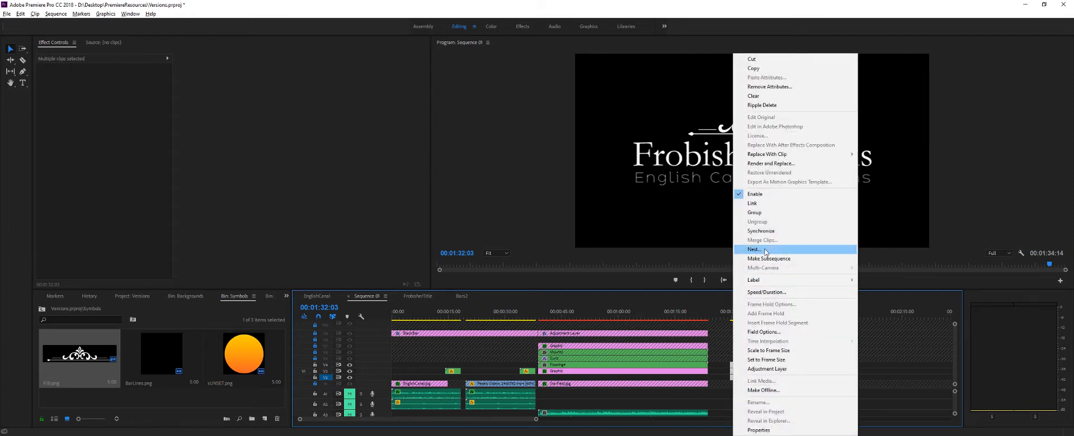
left_click(774, 251)
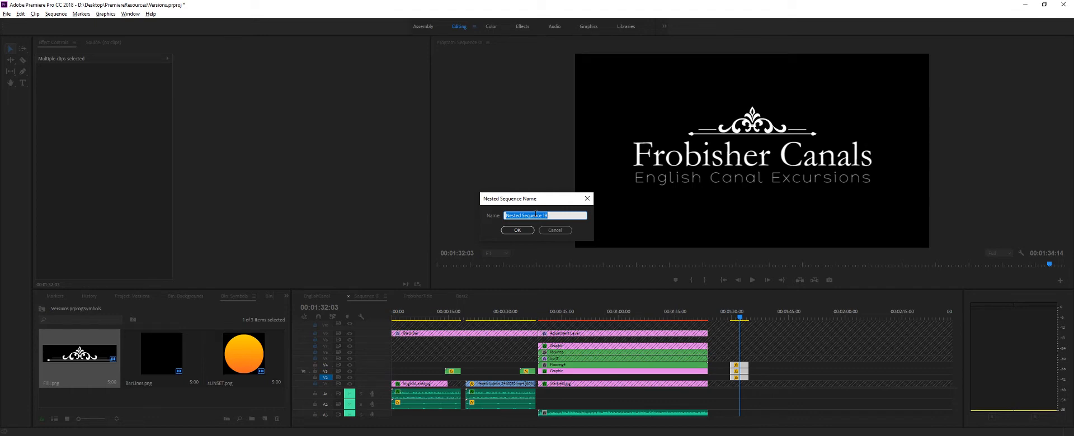
type("f")
key("Return")
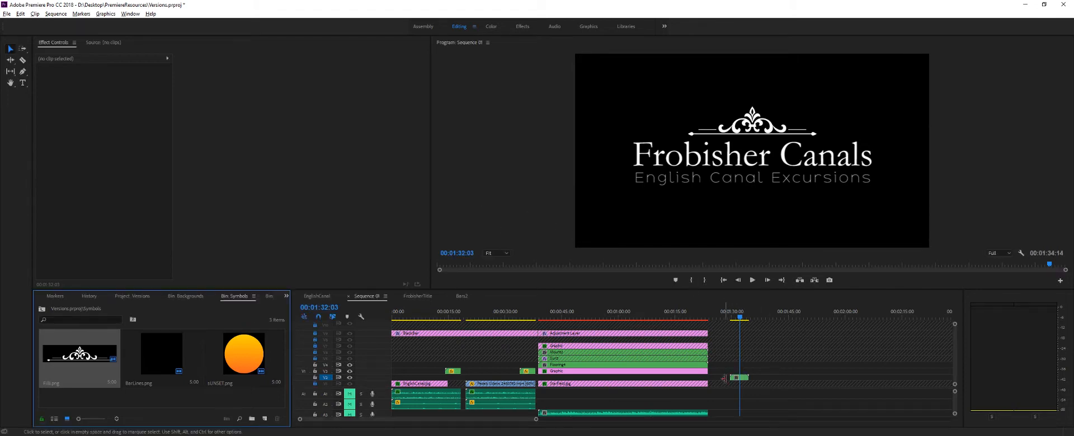
- Scrub through the nested title in the timeline to check it from its start to its end
left_click_drag(740, 318, 742, 323)
left_click_drag(443, 319, 738, 327)
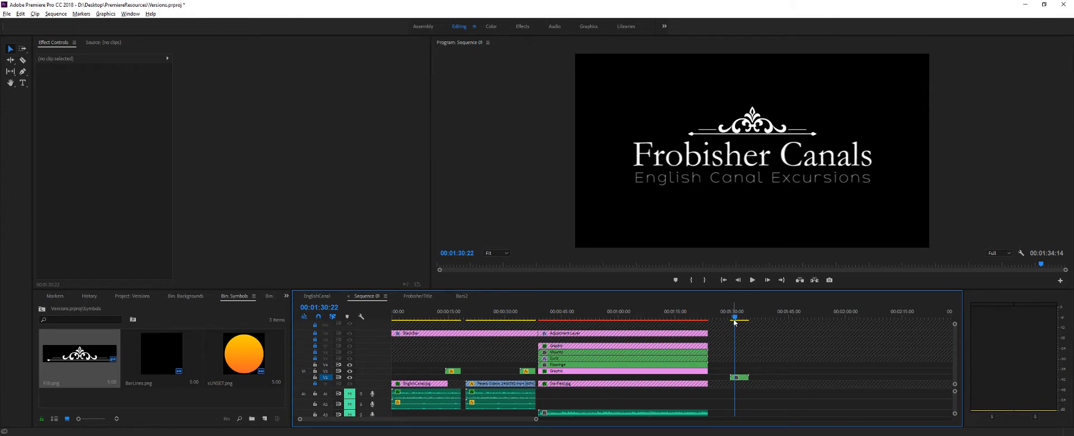
mouse_move(734, 321)
left_mouse_down()
mouse_move(748, 318)
mouse_move(731, 329)
left_mouse_up()
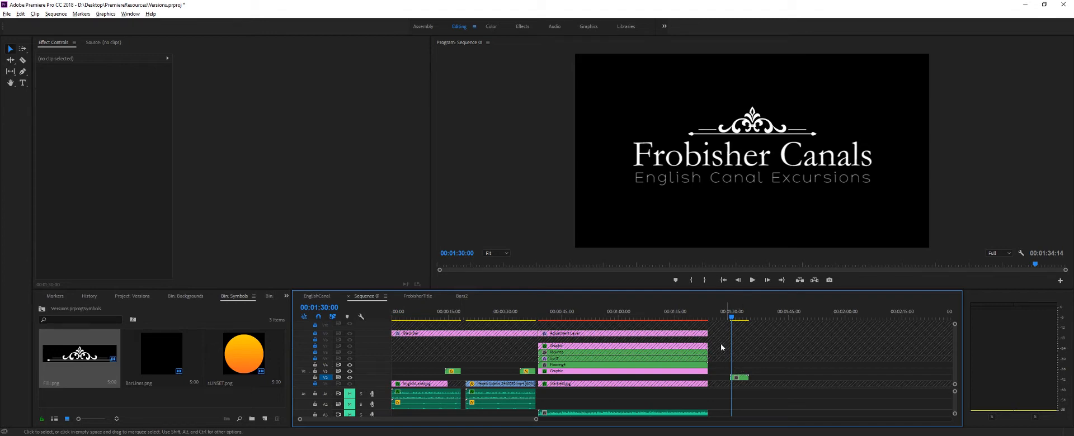
left_click_drag(731, 322, 750, 319)
- Try the FrobNest2 clip on track V4, and open and dismiss its speed and duration settings
left_click(741, 378)
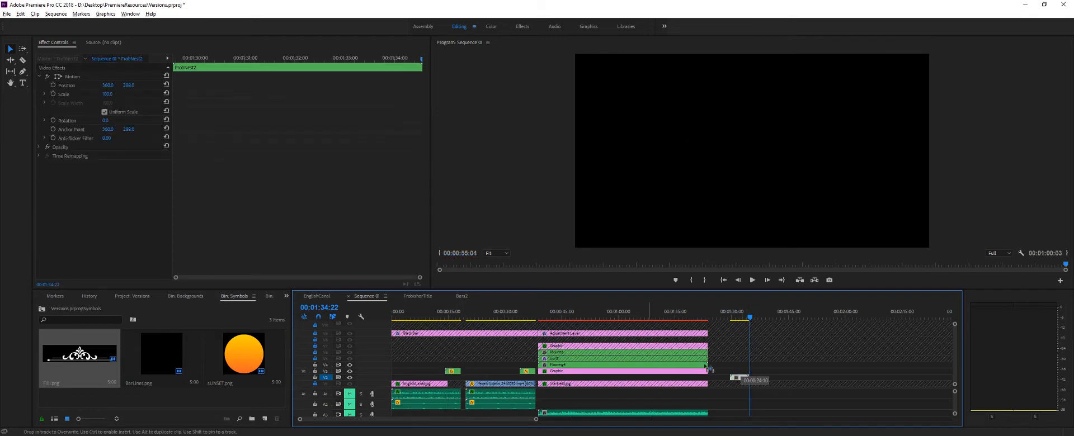
mouse_move(741, 378)
left_mouse_down()
mouse_move(738, 368)
mouse_move(770, 364)
mouse_move(752, 368)
left_mouse_up()
left_click(817, 318)
right_click(736, 367)
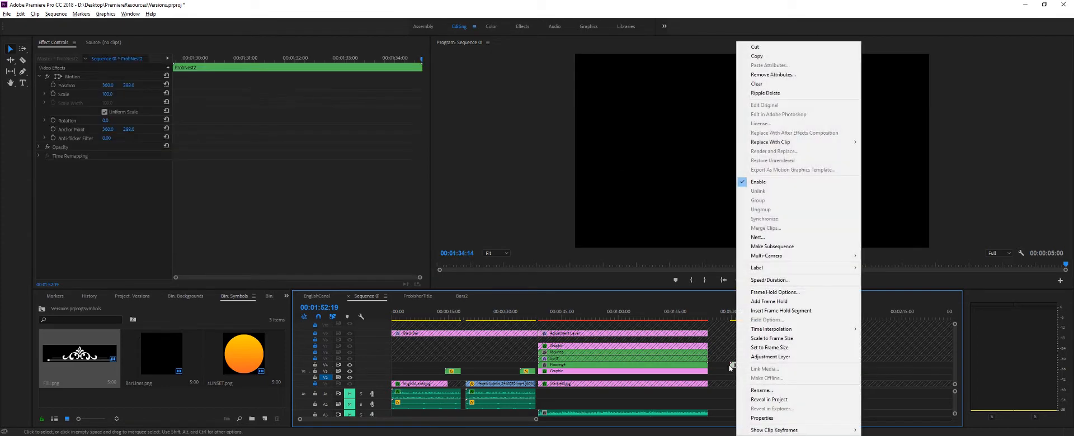
left_click(729, 369)
left_click(742, 367)
right_click(742, 366)
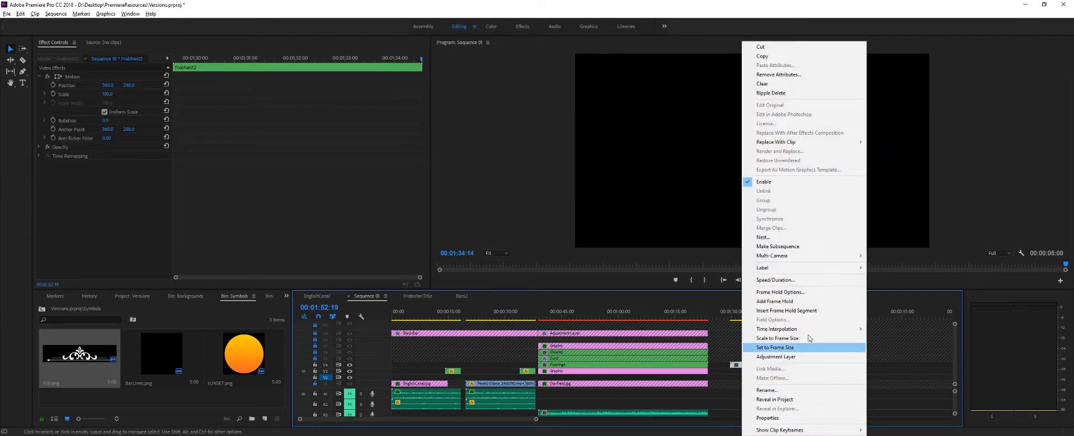
left_click(780, 280)
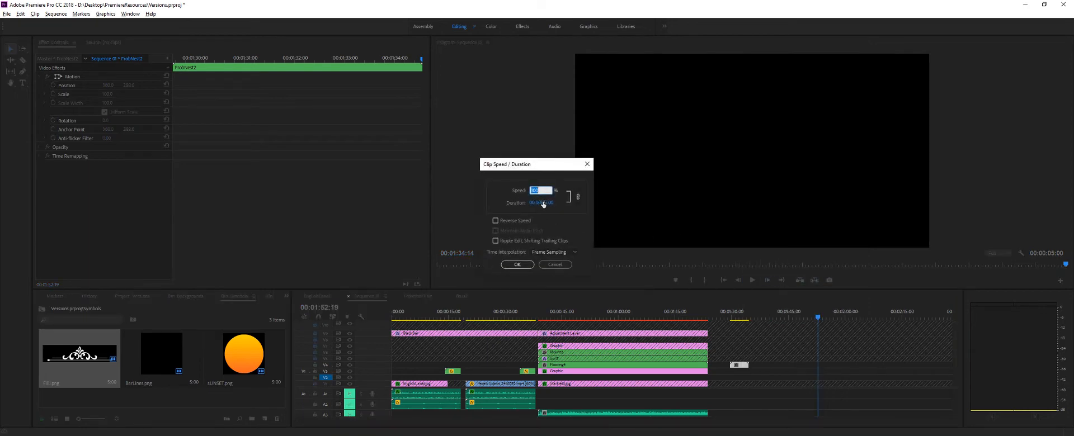
left_click(586, 163)
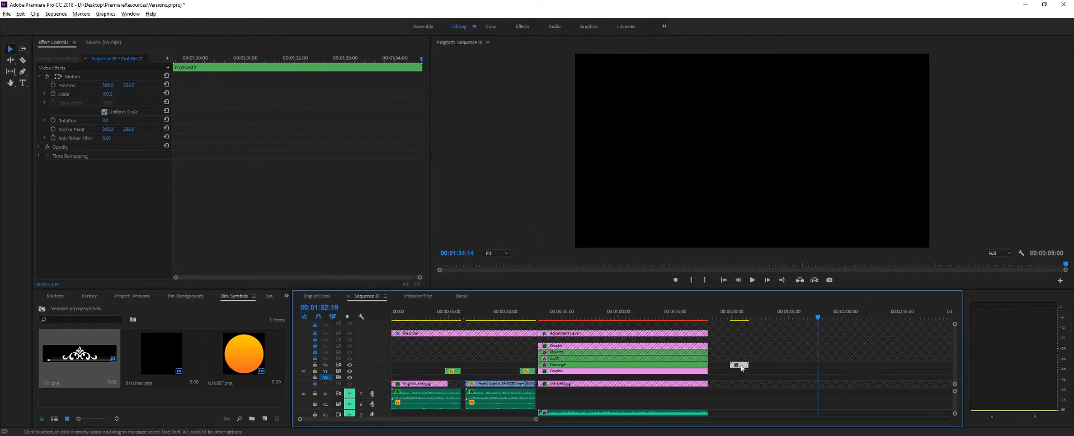
- Place the FrobNest2 clip on track V3, keeping its start time
left_click_drag(739, 366, 734, 371)
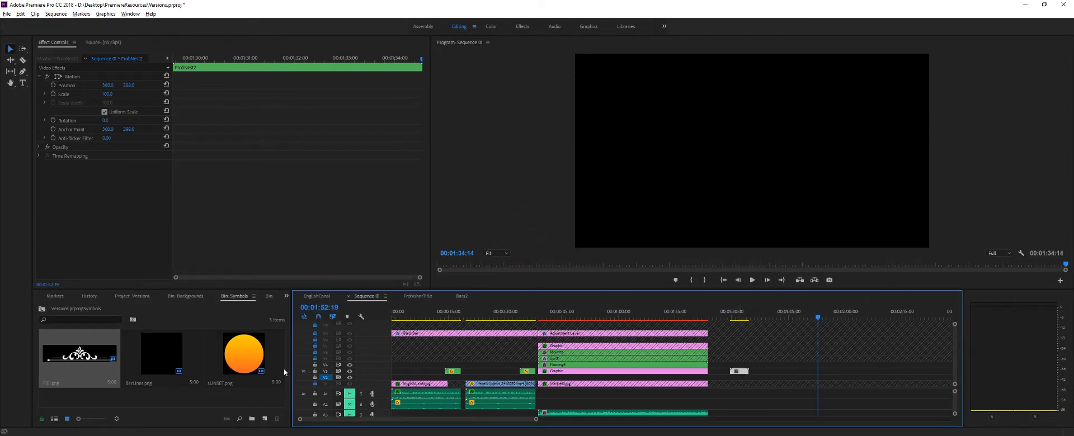
- Browse the Backgrounds bin and the main Versions project items for the nested Frobisher Canals title
left_click(286, 297)
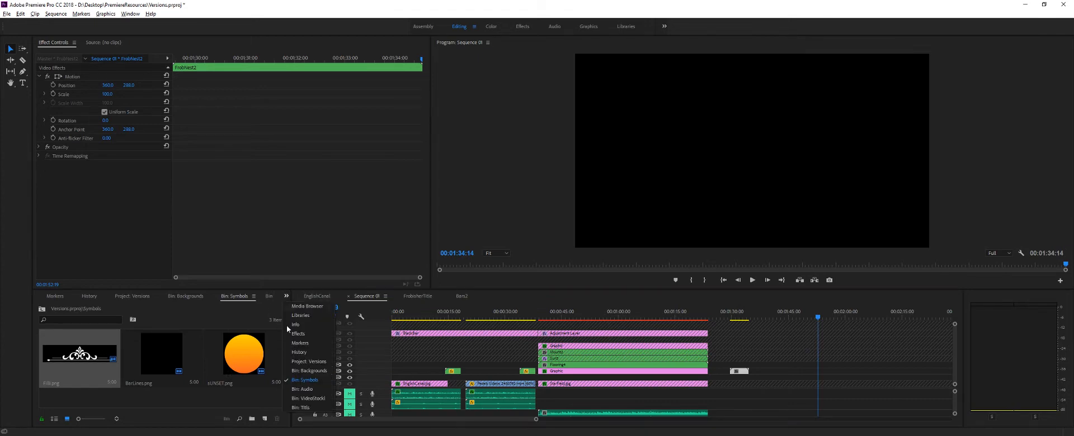
left_click(314, 372)
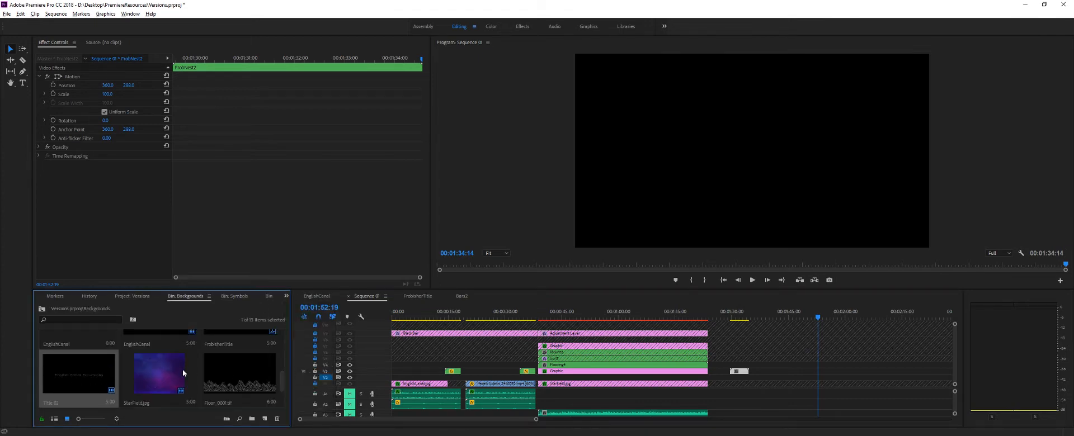
scroll(187, 374, "down", 3)
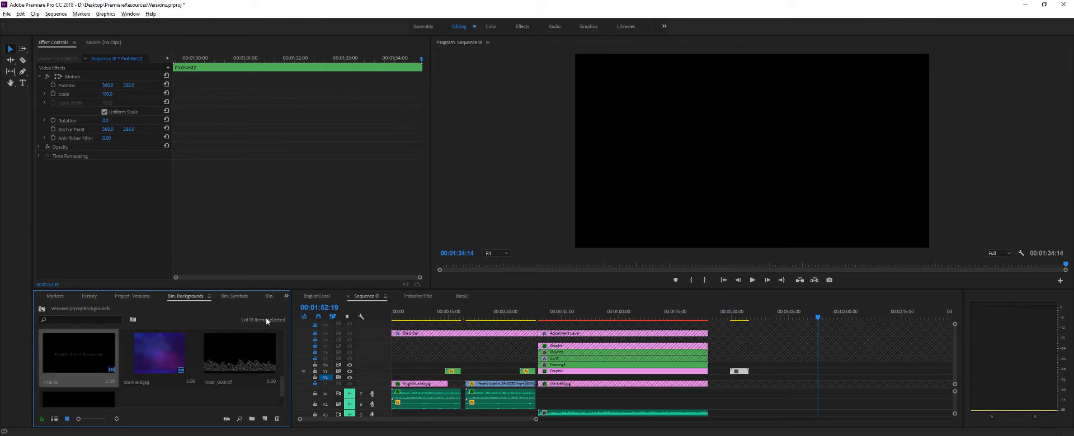
left_click(286, 297)
left_click(312, 361)
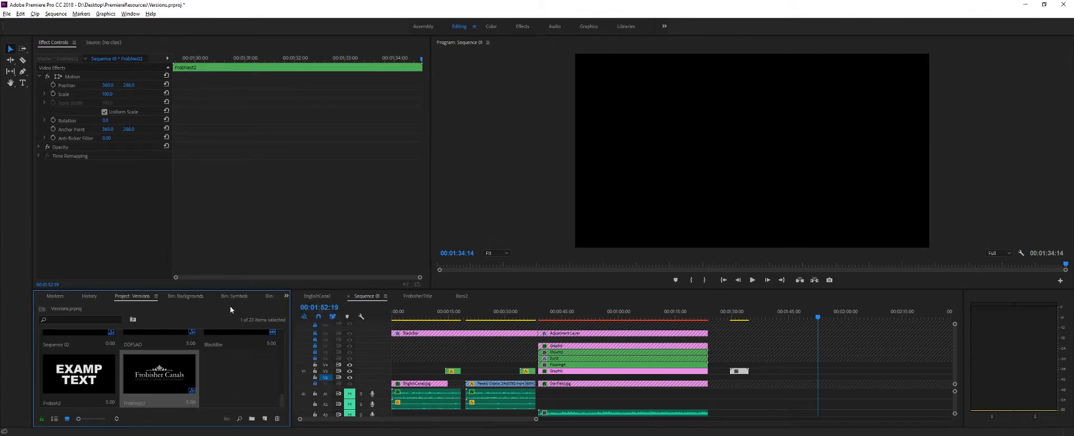
- Try a second copy of the FrobNest2 nest on track V4 above the existing one and preview the stacked titles
left_click(54, 419)
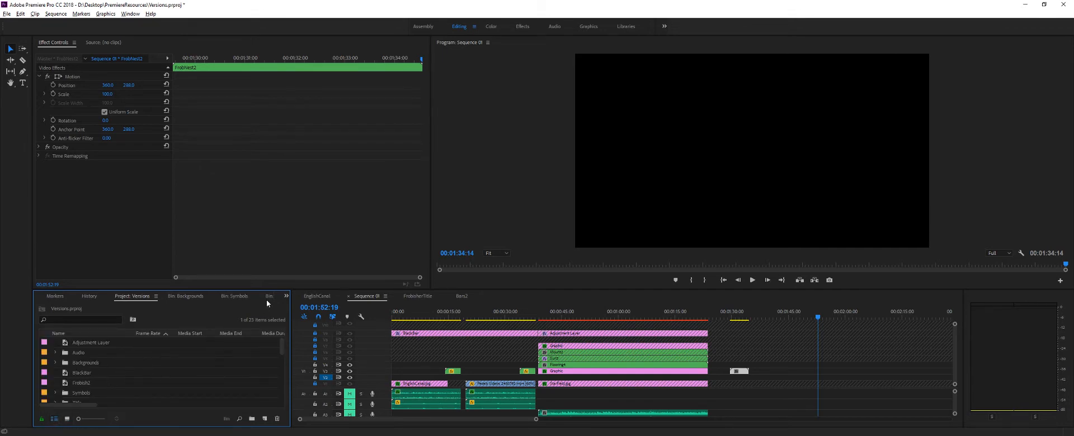
left_click(67, 419)
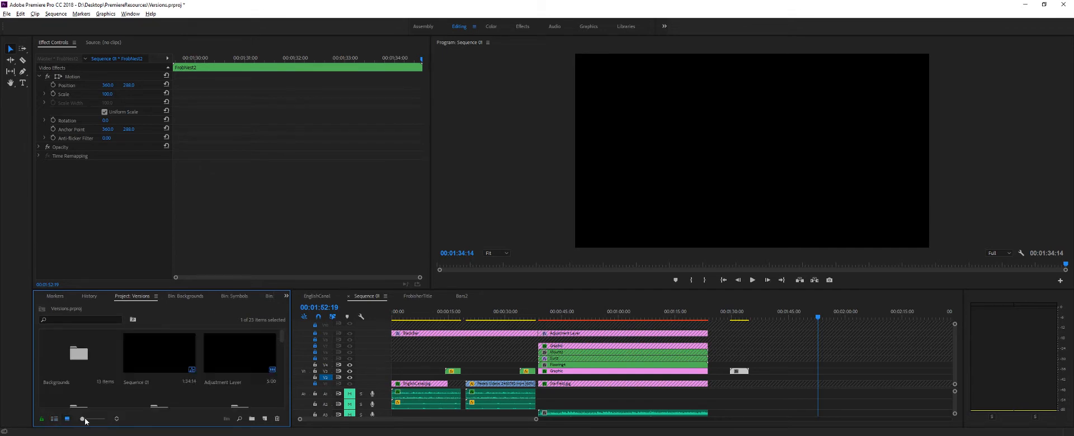
left_click_drag(86, 421, 79, 421)
scroll(144, 379, "down", 5)
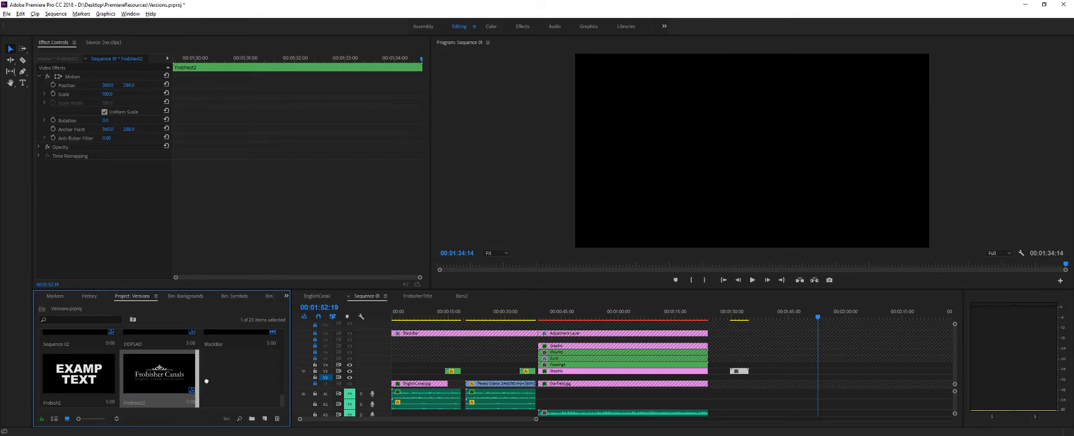
left_click_drag(160, 374, 739, 367)
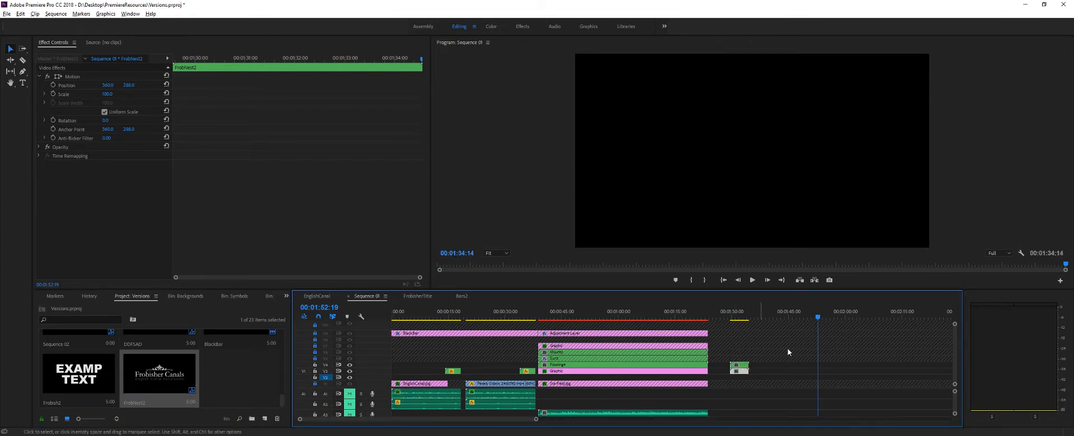
left_click_drag(810, 321, 742, 320)
- Delete both FrobNest2 clips that sit past the end of the main edit
left_click(761, 372)
left_click(740, 366)
key("Delete")
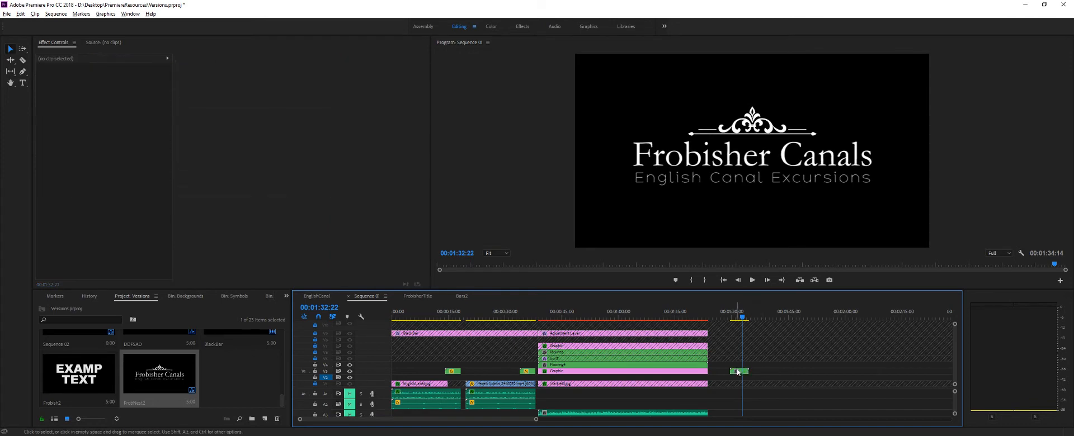
left_click(736, 373)
key("Delete")
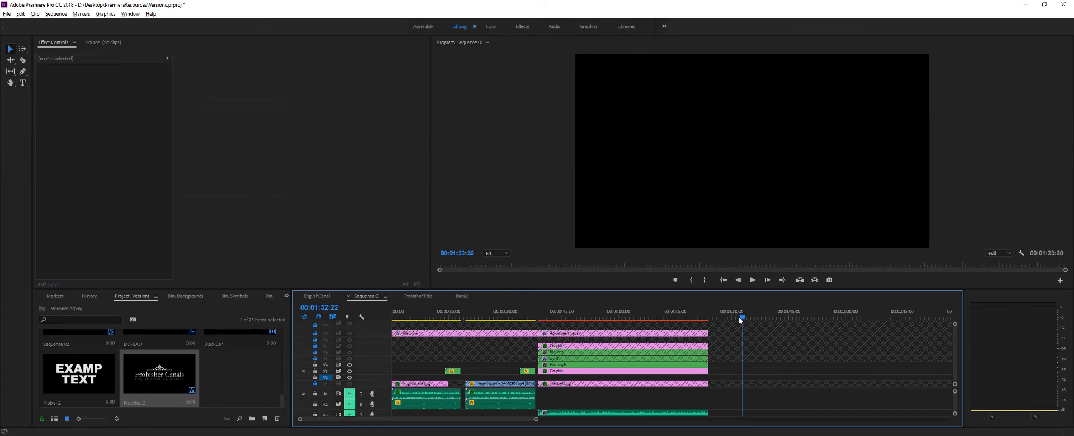
- Try the FrobNest2 title over the retro mountain scene, on the track beneath the adjustment layer, preview it at 00:00:43:10 and delete it
left_click_drag(739, 320, 449, 340)
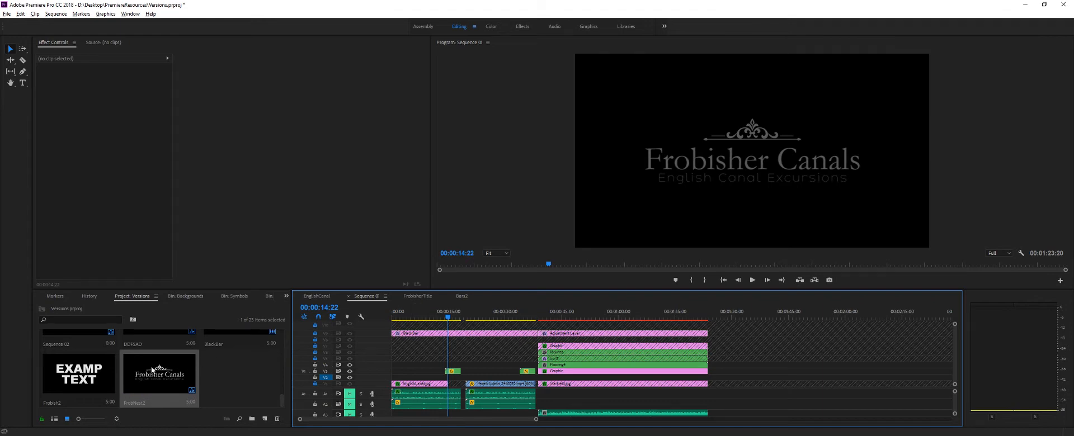
left_click_drag(146, 366, 551, 379)
left_click_drag(552, 382, 553, 341)
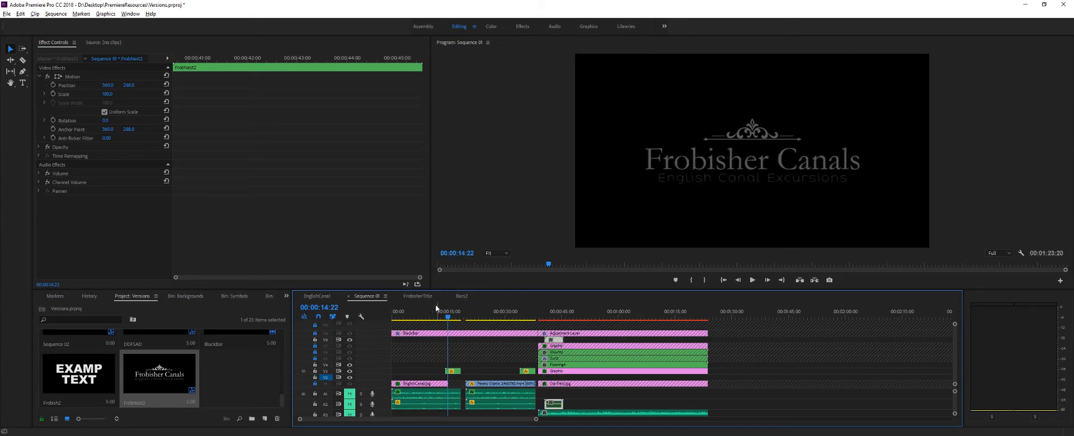
left_click_drag(447, 319, 555, 328)
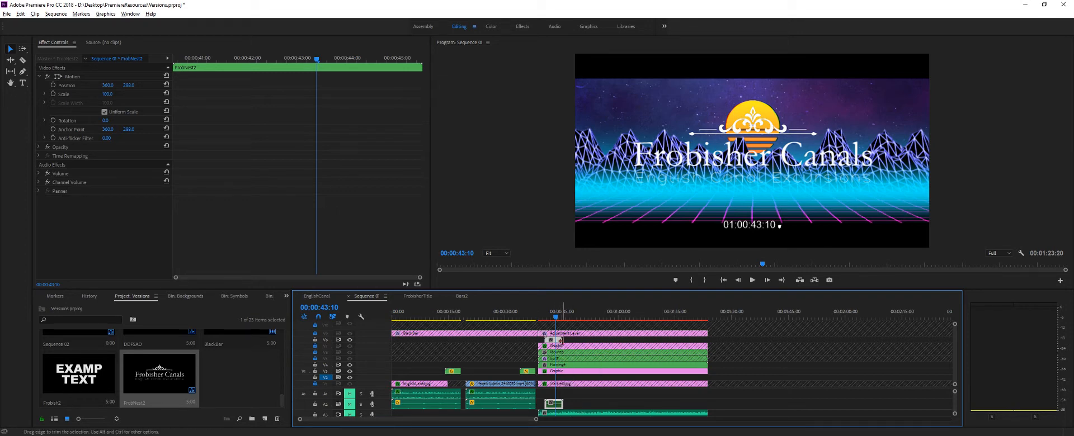
key("Delete")
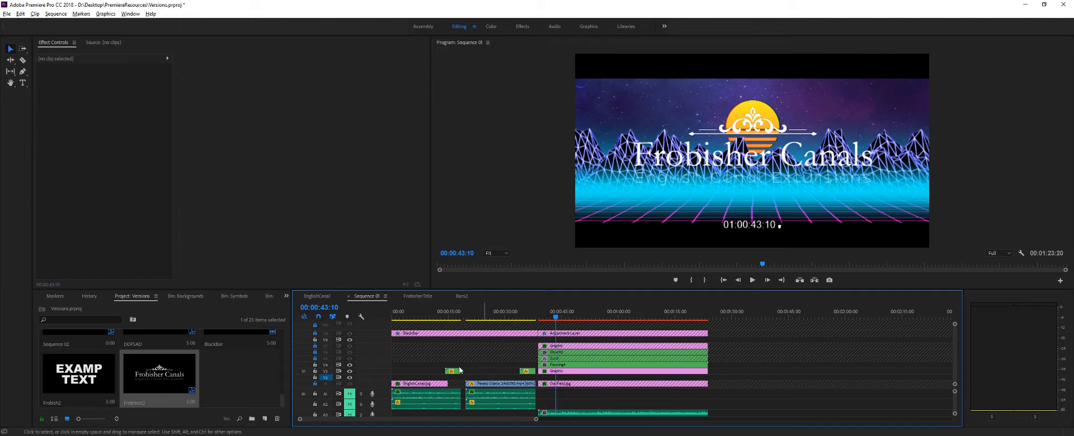
- Lock the empty video track beneath the BlackBar clip and move the playhead back to the opening canal scene
left_click_drag(555, 317, 396, 368)
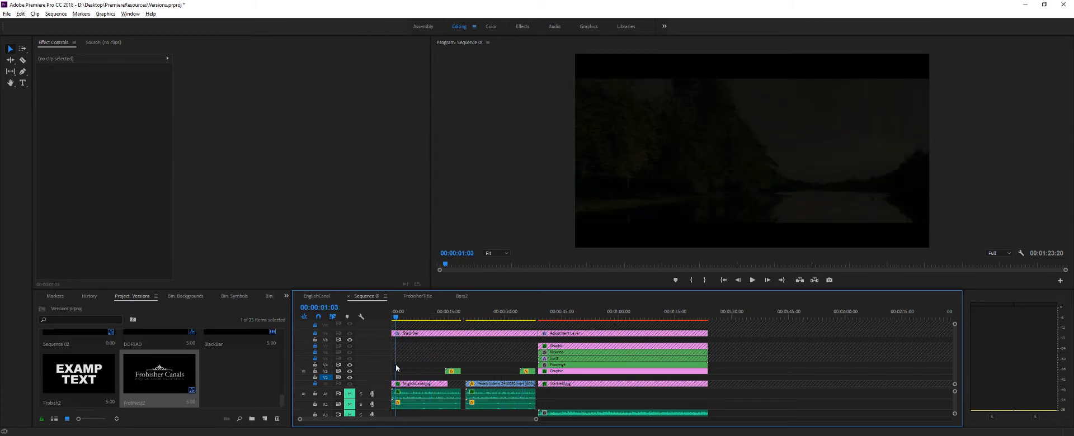
left_click(313, 341)
mouse_move(395, 318)
left_mouse_down()
mouse_move(431, 319)
mouse_move(404, 318)
left_mouse_up()
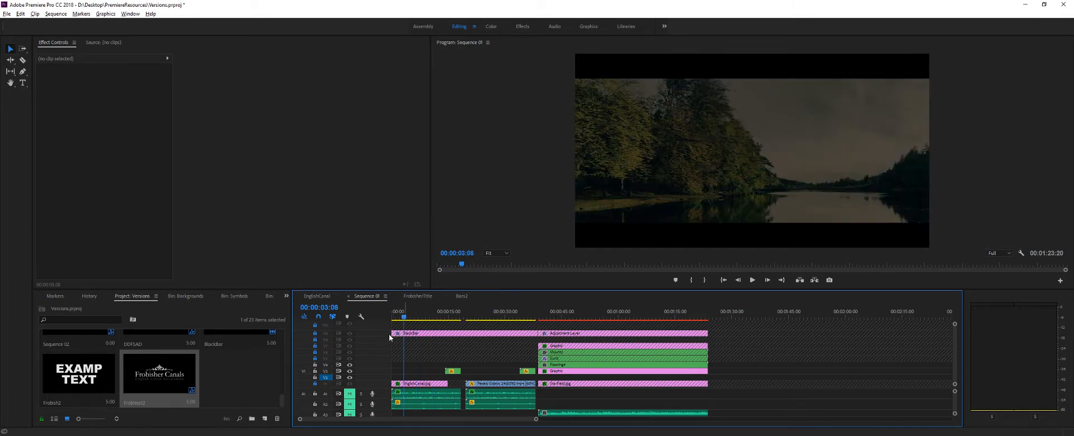
- Preview the opening fade-in in the Assembly workspace and hide the BlackBar track, with the playhead returned to the sequence start
left_click(427, 29)
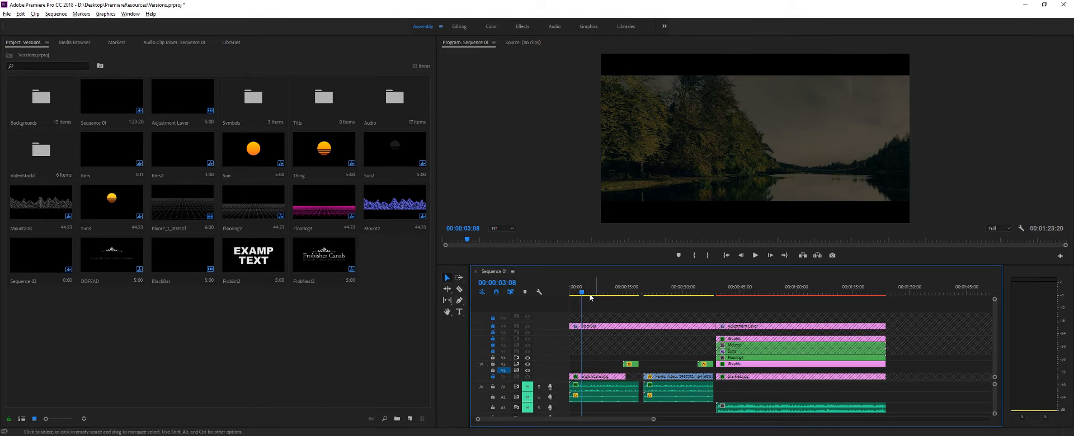
left_click(571, 294)
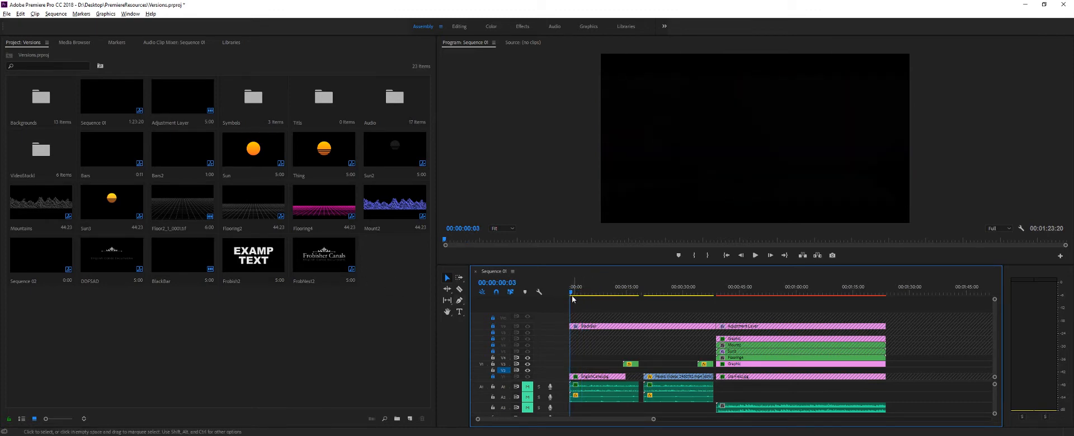
left_click_drag(571, 295, 581, 295)
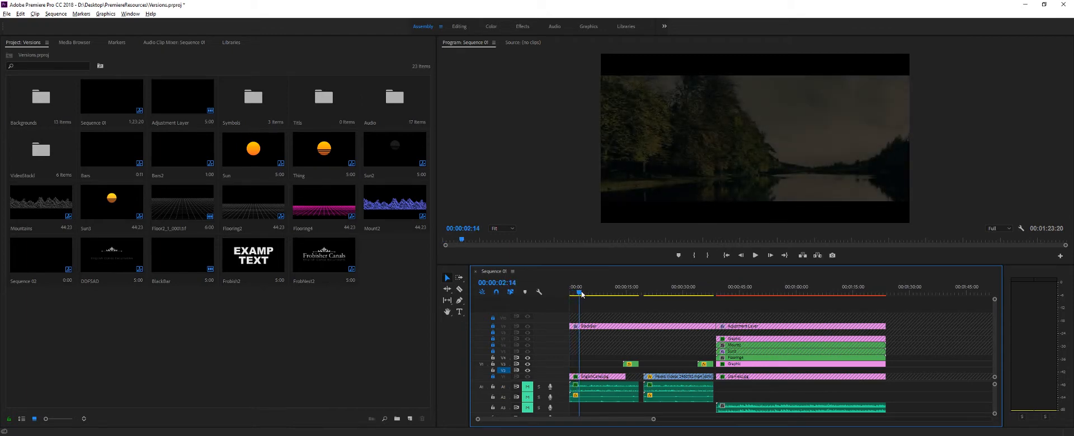
left_click(528, 326)
left_click_drag(580, 293, 568, 344)
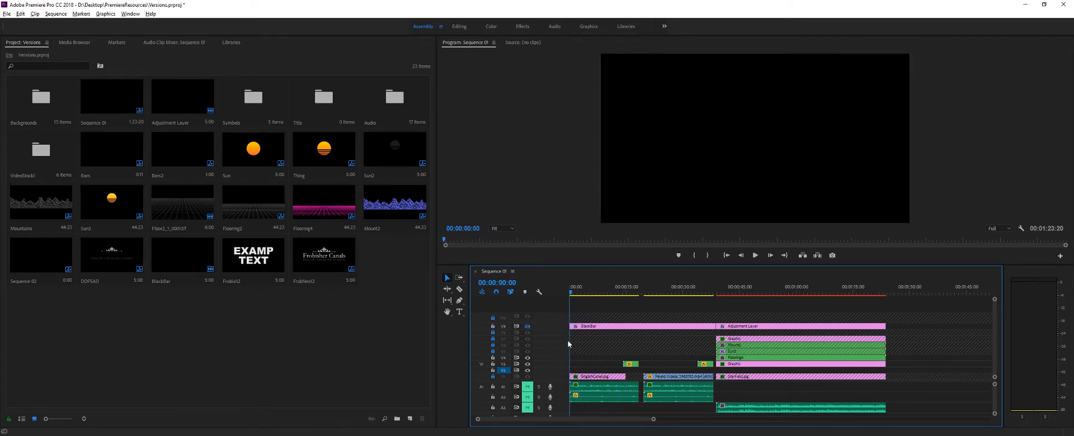
- Unlock track V1 and select the EnglishCanal.jpg clip, keeping the BlackBar track locked
left_click(493, 375)
left_click(492, 371)
left_click(492, 365)
left_click(493, 364)
left_click(493, 359)
left_click(493, 364)
left_click(599, 383)
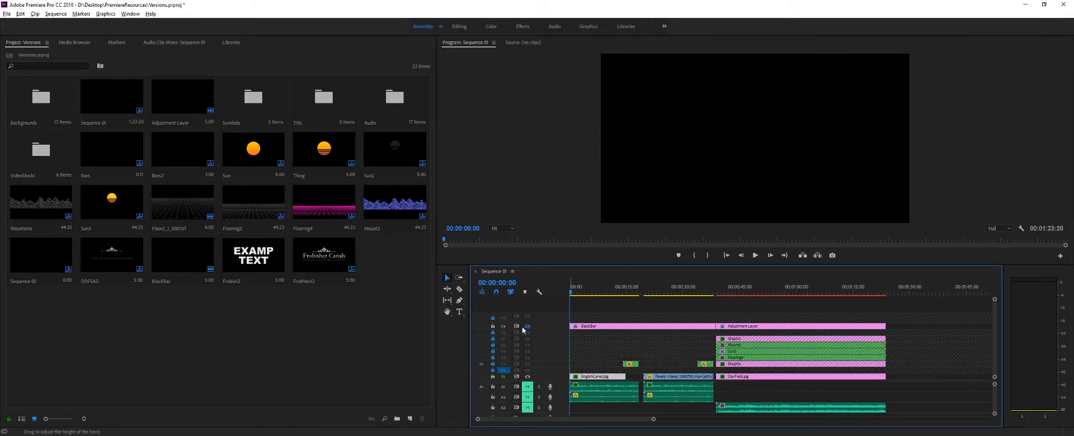
left_click(493, 326)
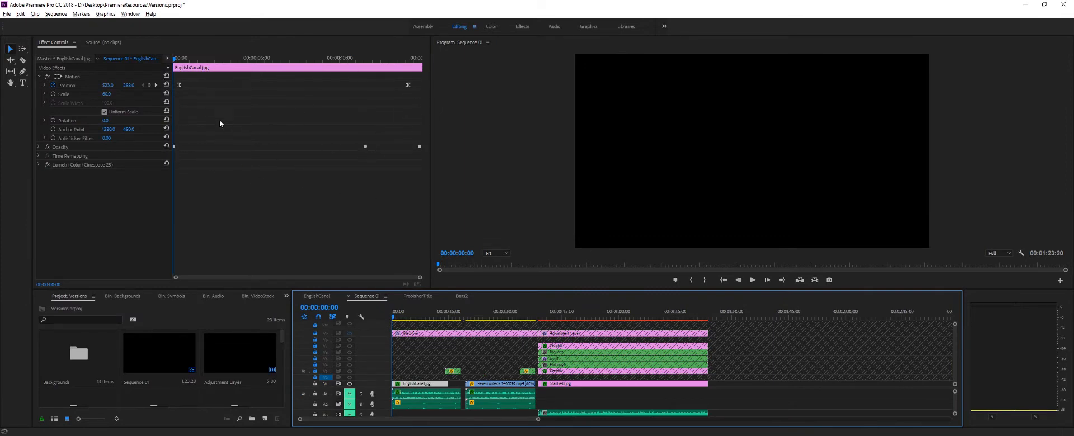
- Scrub through the EnglishCanal.jpg clip to examine its position and opacity keyframes
left_click(177, 63)
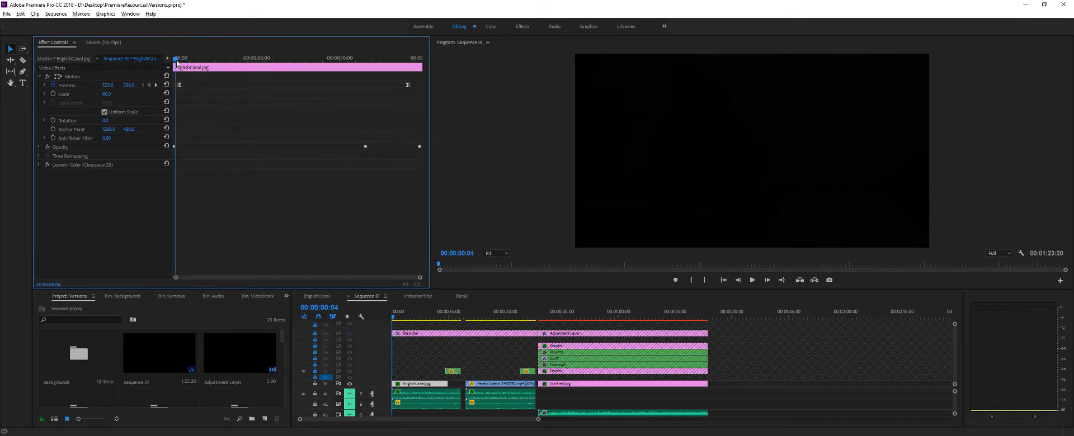
left_click_drag(177, 62, 367, 151)
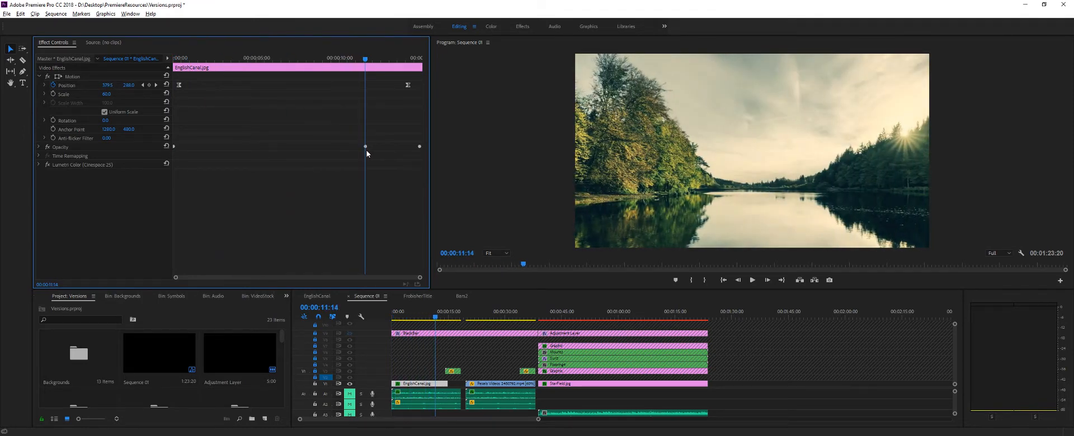
left_click_drag(367, 154, 210, 154)
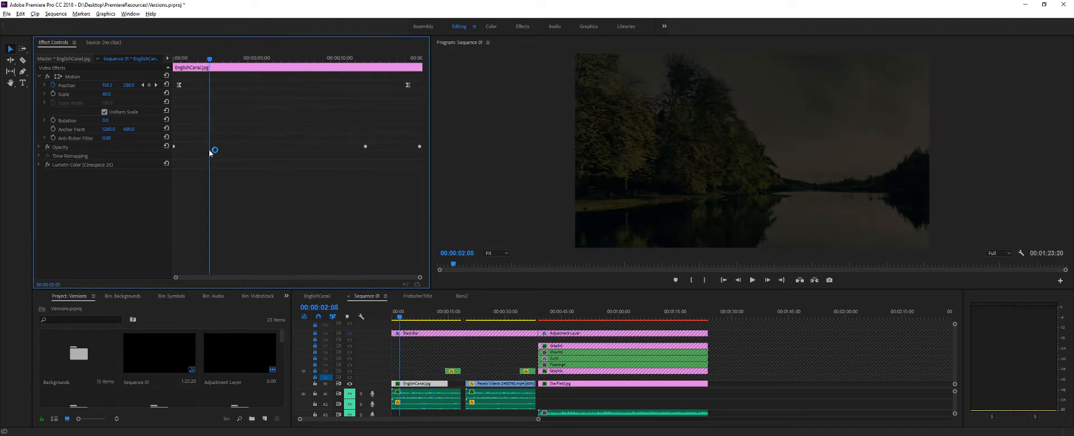
- Try an extra 100% opacity keyframe on EnglishCanal.jpg at 00:00:02:05, preview the change and delete the keyframe
left_click(39, 147)
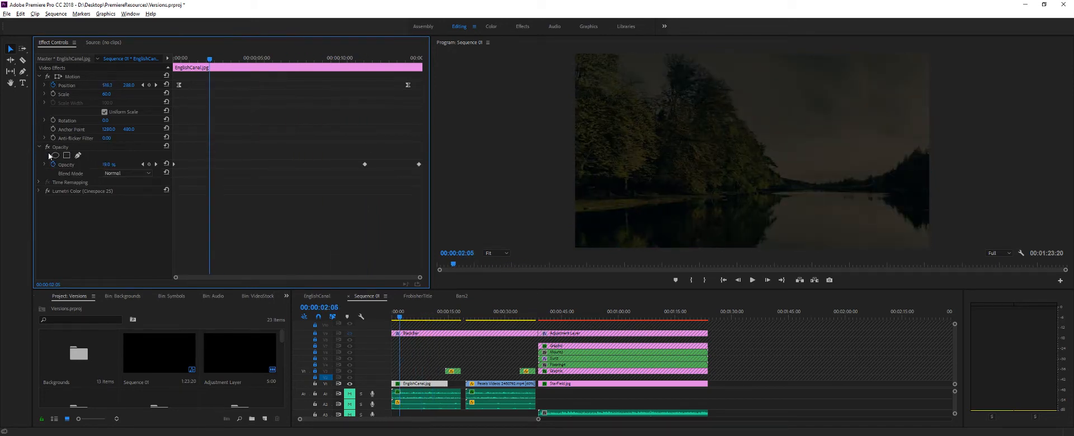
left_click_drag(109, 166, 113, 165)
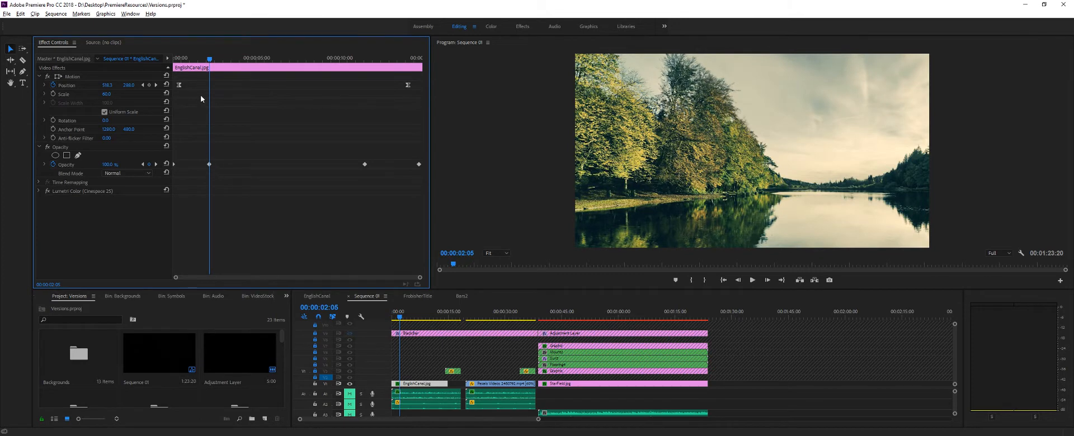
left_click_drag(211, 61, 240, 145)
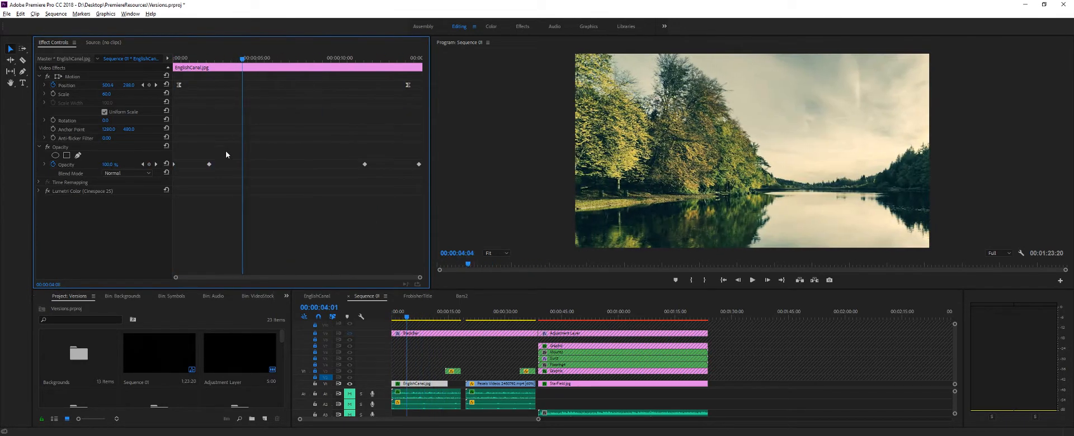
key("Delete")
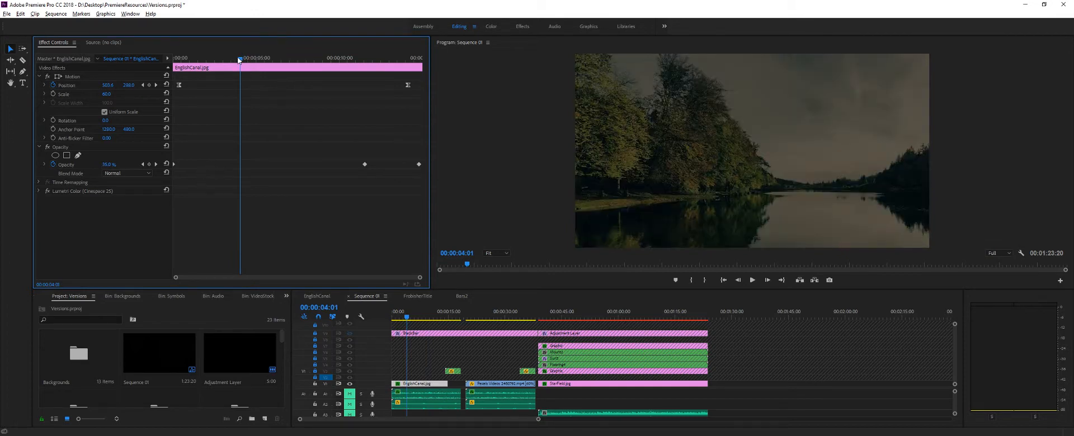
- Check the canal image's fade-out around 00:00:13:12, enlarge the timeline area and lock track V1
left_click_drag(240, 76, 397, 118)
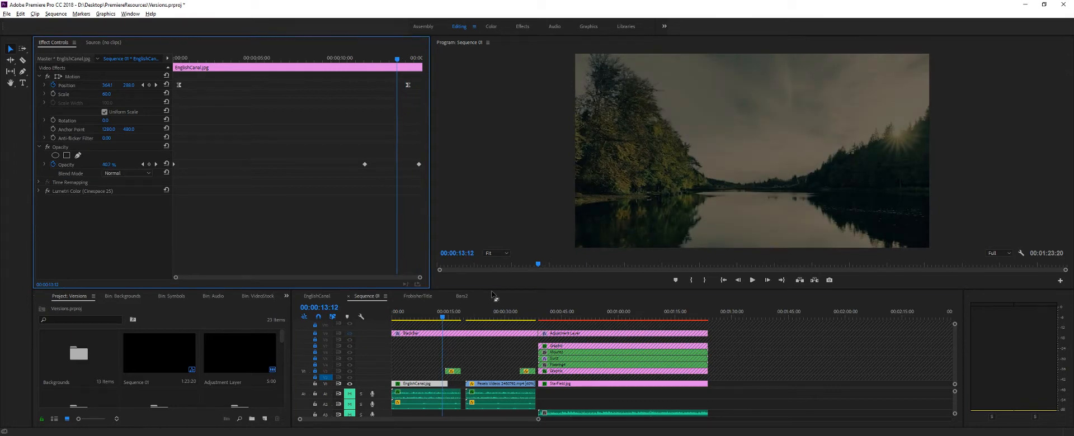
left_click_drag(493, 291, 479, 244)
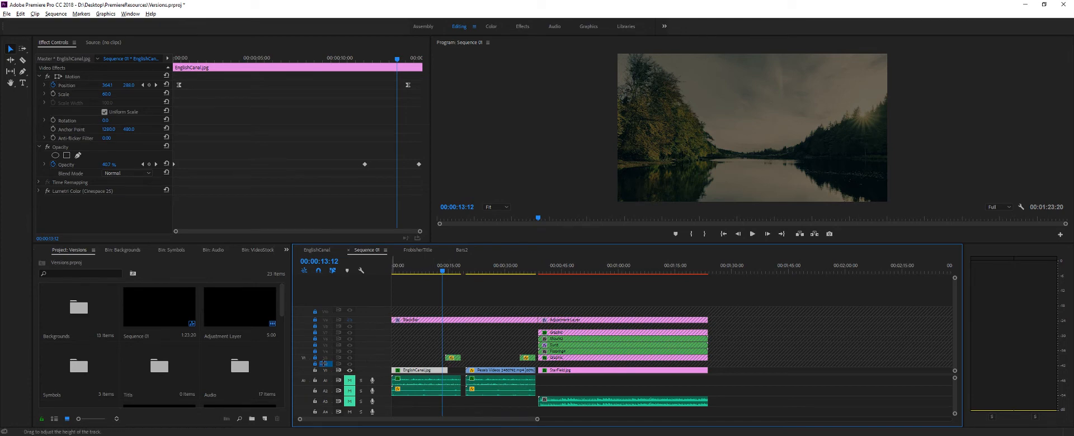
left_click(315, 369)
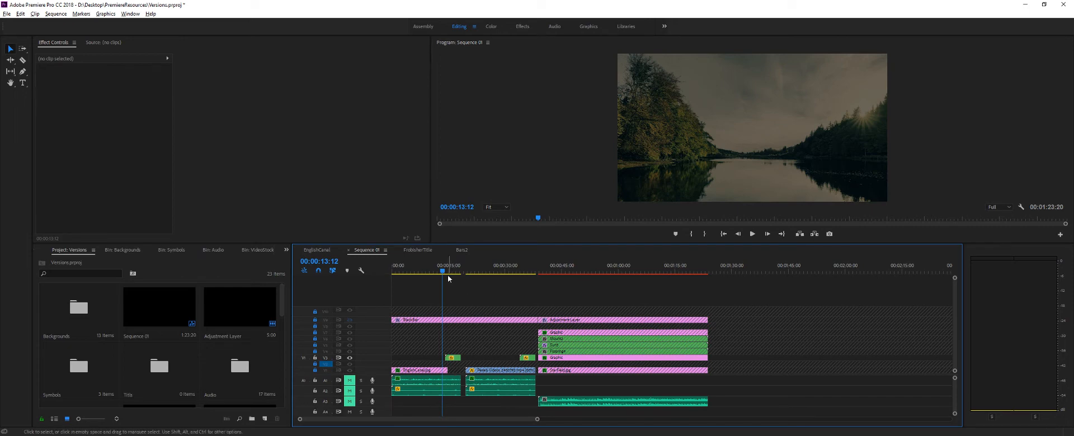
- Scrub from the canal fade-out through the Frobisher Canals title and the video scene to the closing title's fade-out
key("space")
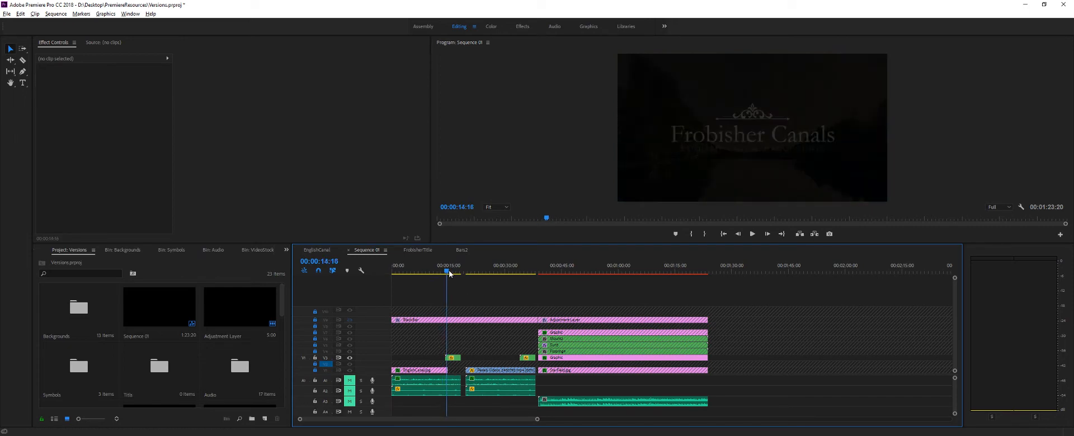
left_click(449, 273)
left_click(448, 273)
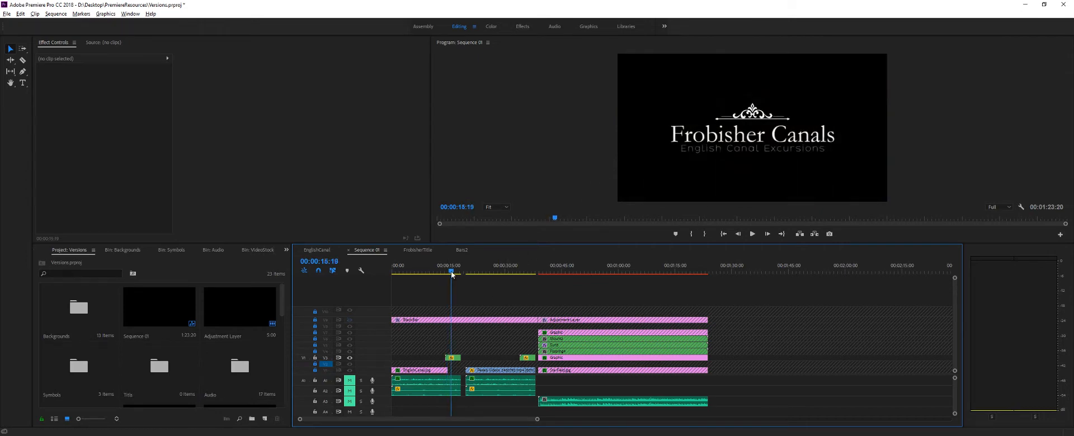
left_click(453, 273)
left_click(459, 273)
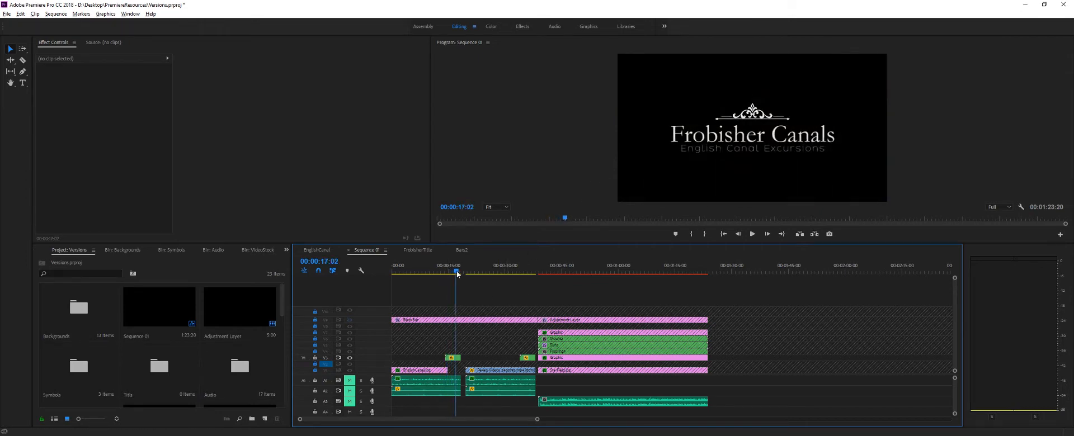
left_click(461, 272)
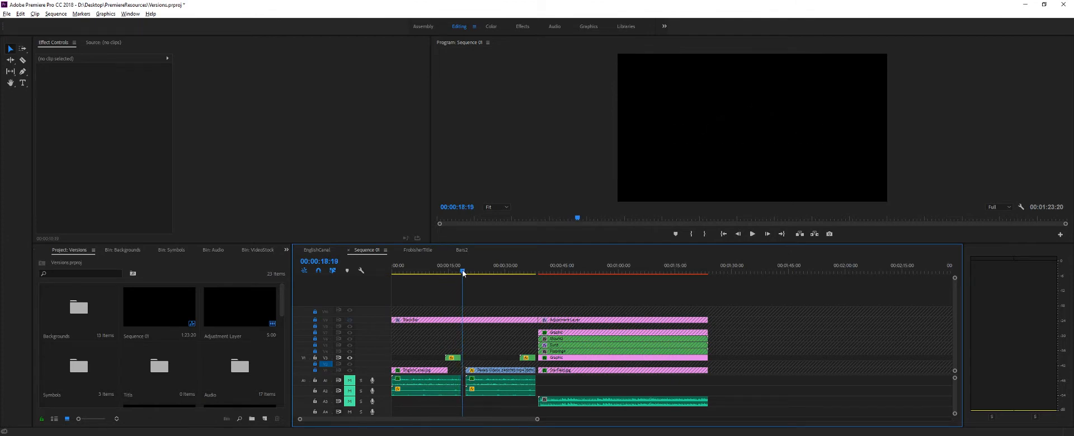
left_click_drag(462, 272, 536, 277)
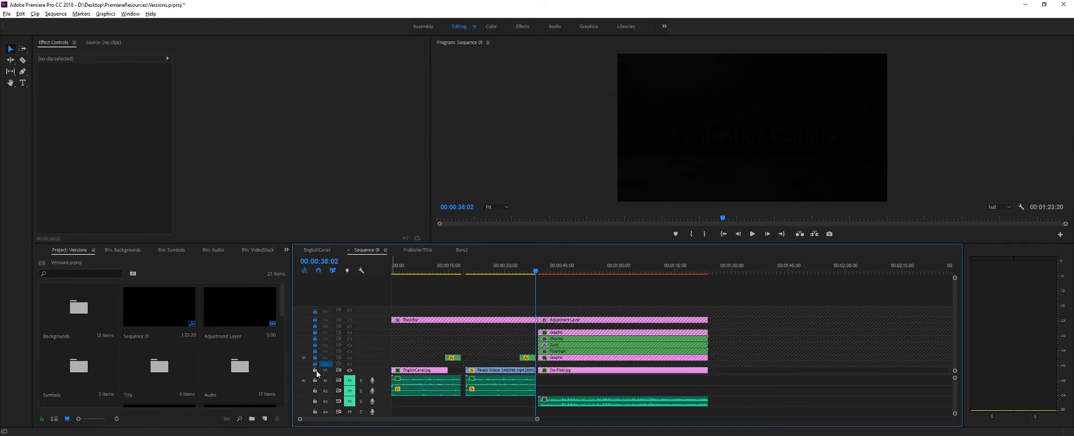
- Select the Pexels video clip on track V1 and scrub through it to examine its opacity keyframes
left_click(424, 373)
mouse_move(529, 277)
left_mouse_down()
mouse_move(424, 276)
mouse_move(542, 273)
mouse_move(512, 273)
left_mouse_up()
left_click(473, 369)
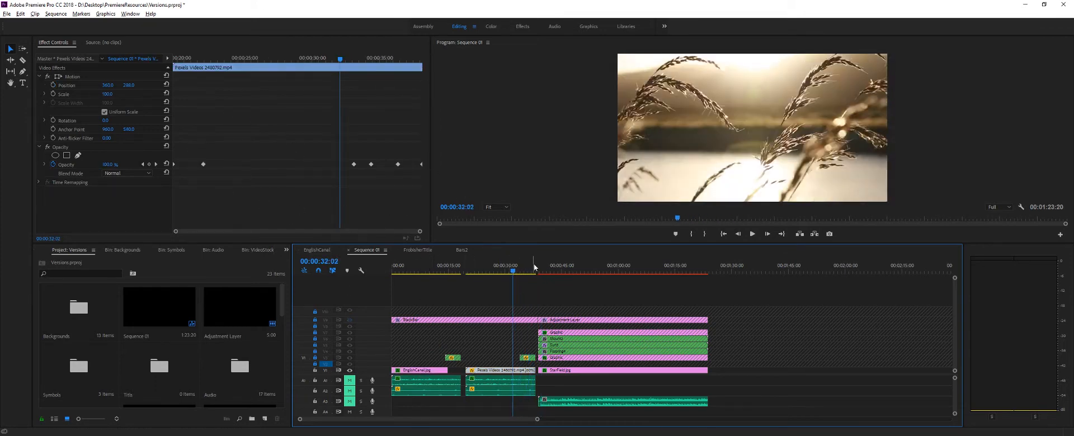
left_click(510, 273)
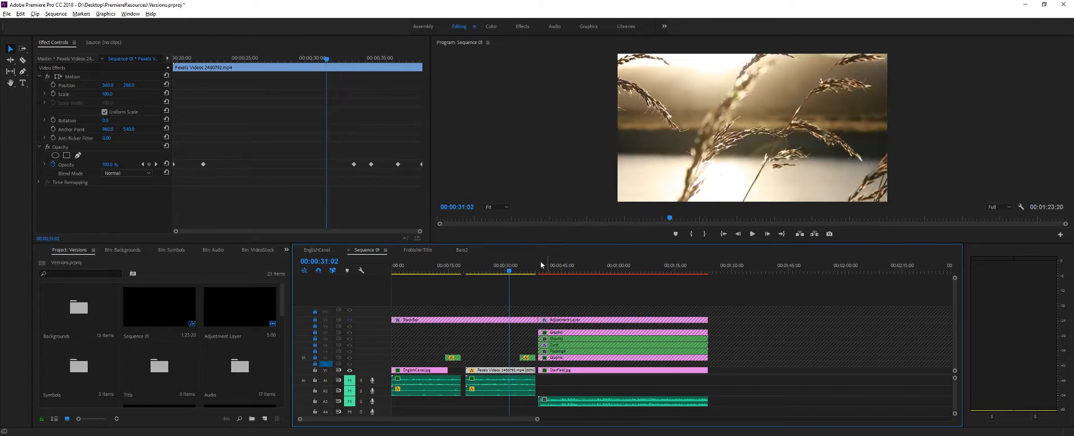
mouse_move(510, 273)
left_mouse_down()
mouse_move(437, 273)
mouse_move(492, 273)
left_mouse_up()
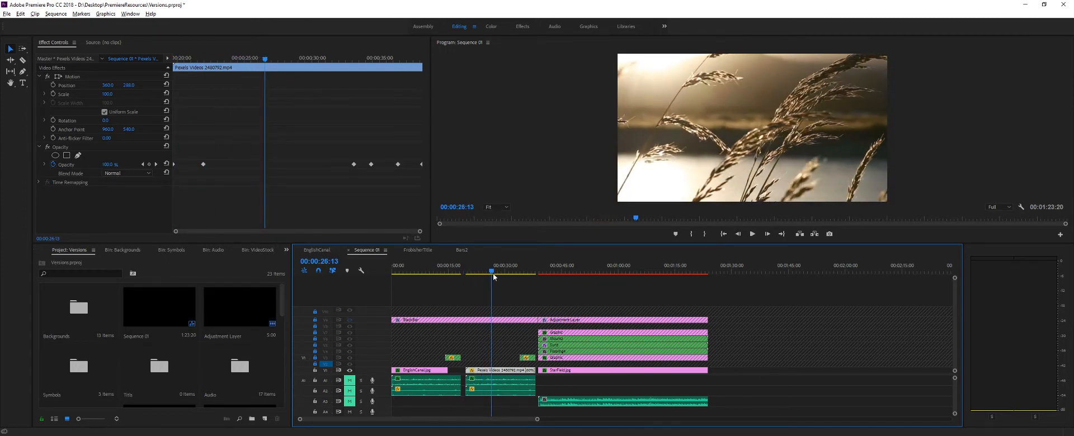
- Delete the Pexels clip's third opacity keyframe and add a 100% opacity keyframe at 00:00:31:23
mouse_move(492, 272)
left_mouse_down()
mouse_move(466, 276)
mouse_move(525, 274)
mouse_move(496, 274)
left_mouse_up()
left_click(354, 165)
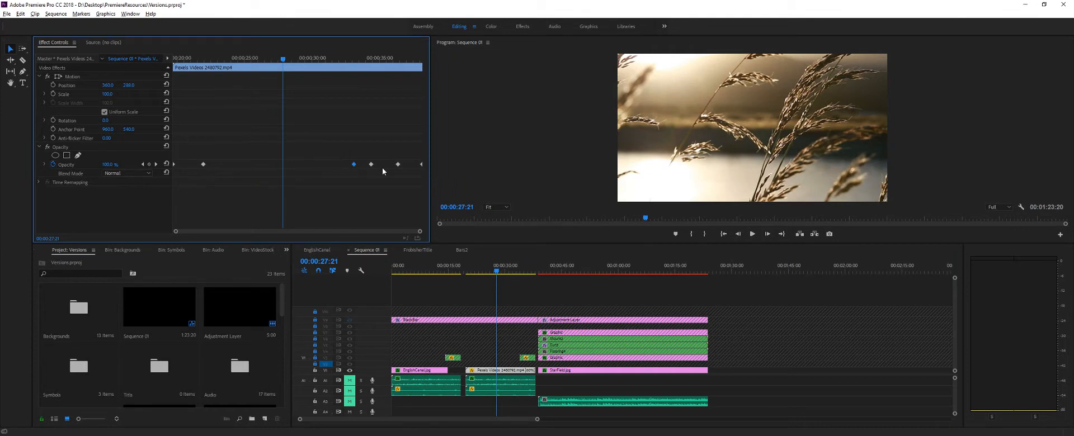
key("Delete")
left_click_drag(284, 59, 340, 107)
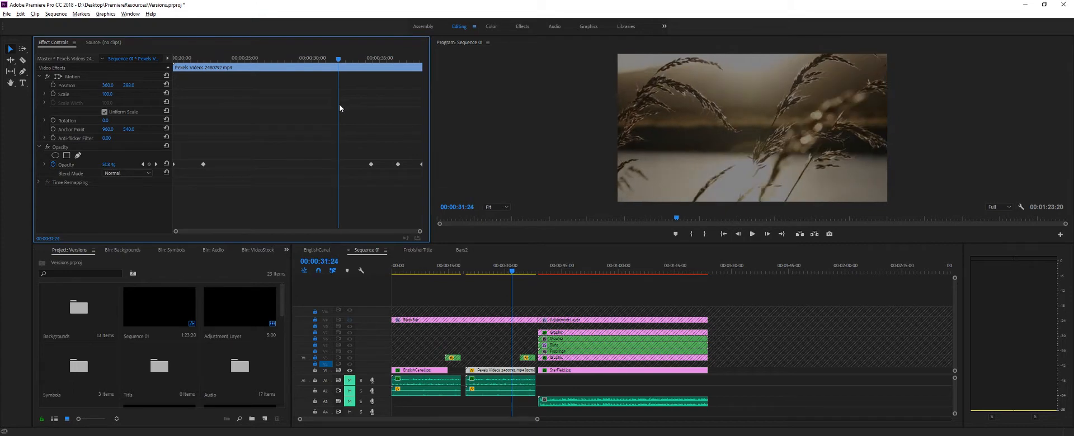
left_click(110, 164)
key("Return")
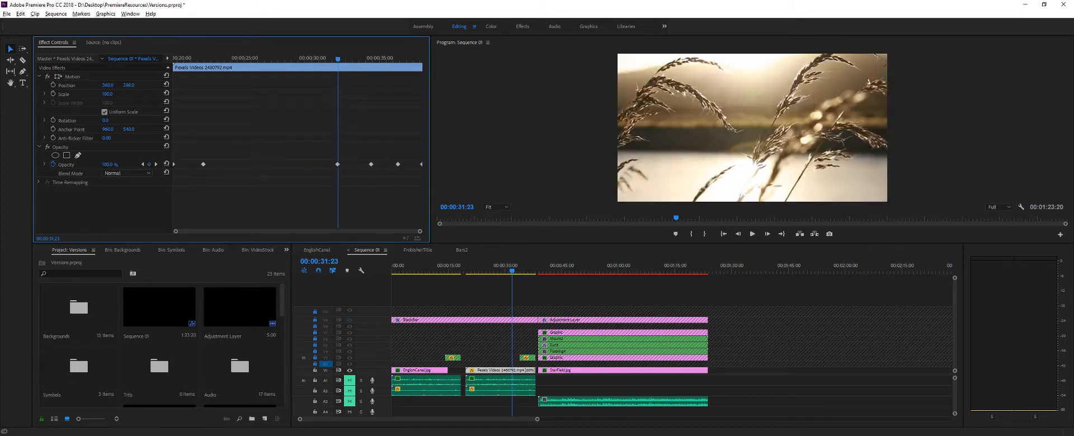
- Check the fade under the closing title and shift the new 100% opacity keyframe slightly later, to about 00:00:32:07
left_click_drag(339, 62, 374, 89)
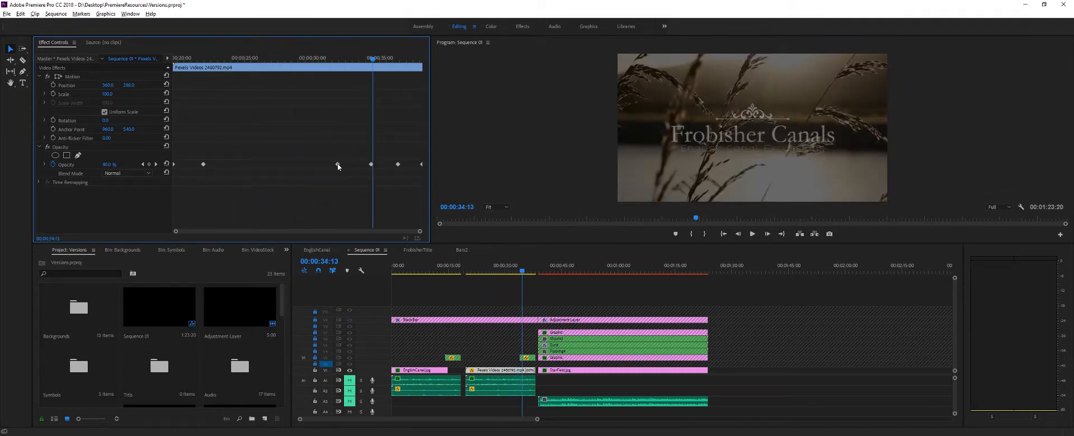
left_click_drag(344, 163, 345, 164)
left_click_drag(372, 60, 343, 75)
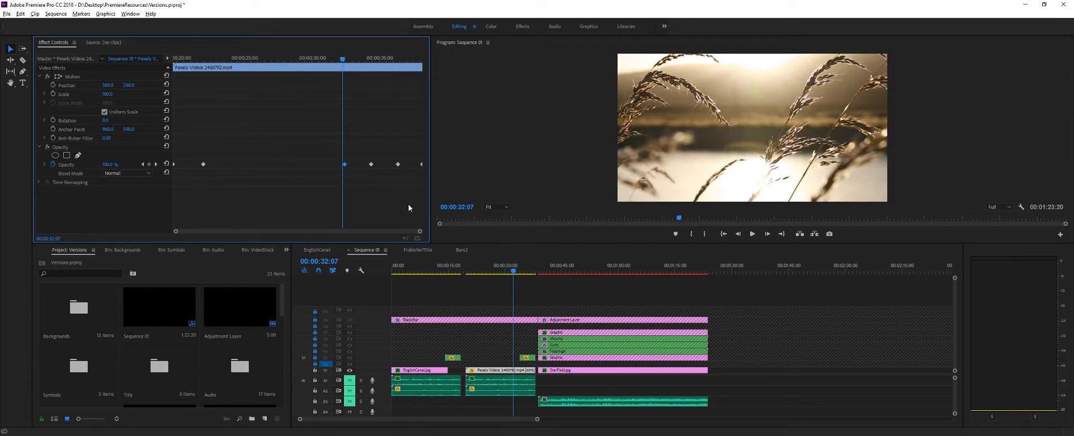
- Delete all opacity keyframes of the Pexels clip and move the playhead to 00:00:27:12
left_click_drag(416, 209, 261, 168)
key("Delete")
left_click_drag(234, 210, 165, 146)
key("Delete")
left_click_drag(338, 63, 278, 76)
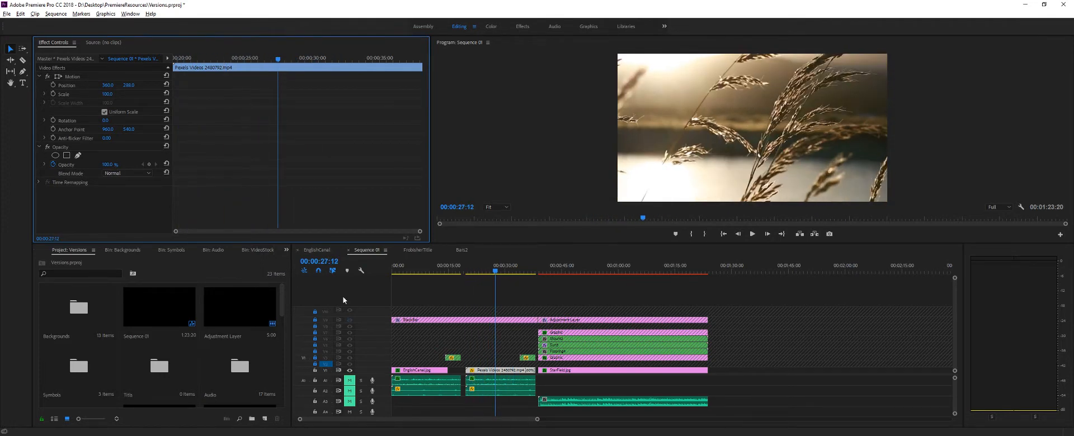
- Unlock track V2 and, with no clip selected, add a new rectangle graphic layer above the Pexels clip at 00:00:27:12
left_click(315, 364)
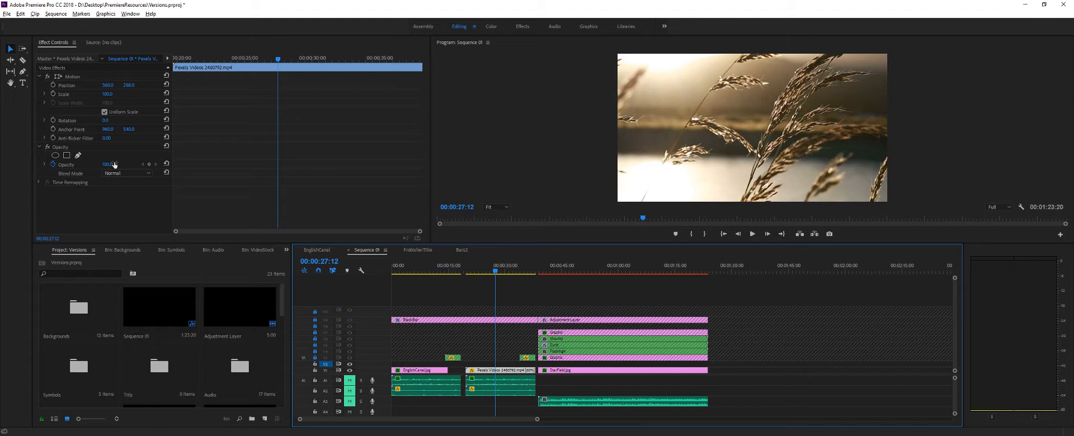
left_click(105, 14)
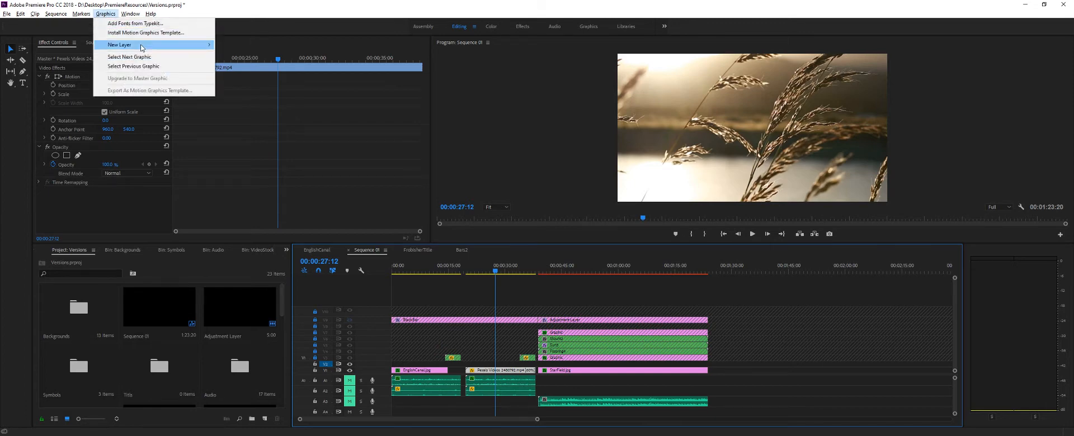
mouse_move(141, 48)
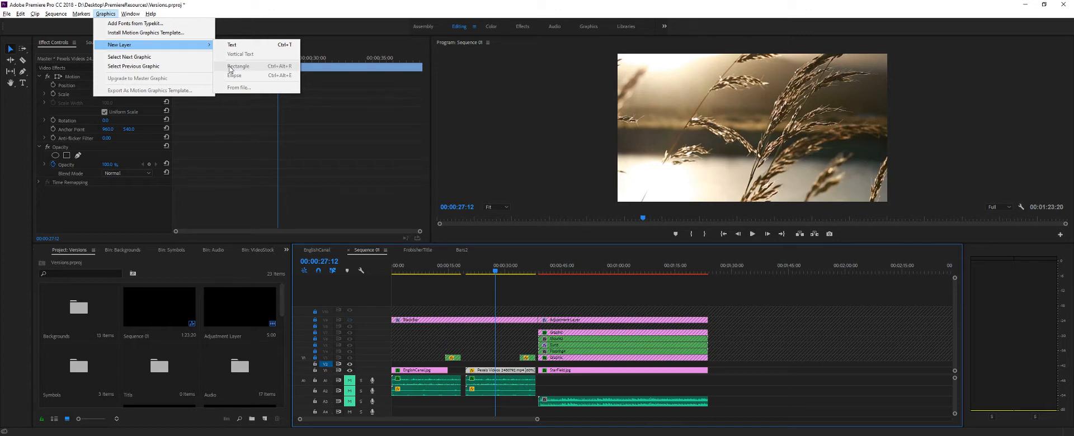
left_click(428, 367)
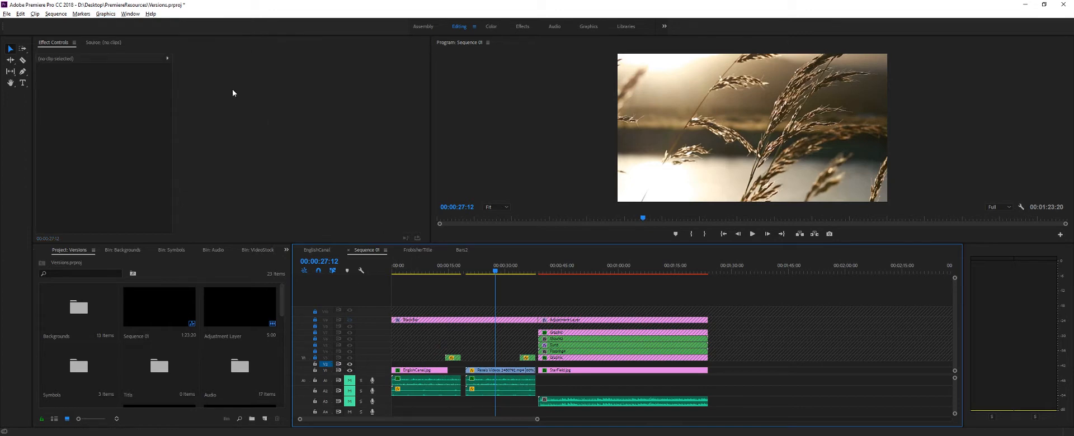
left_click(106, 14)
mouse_move(151, 45)
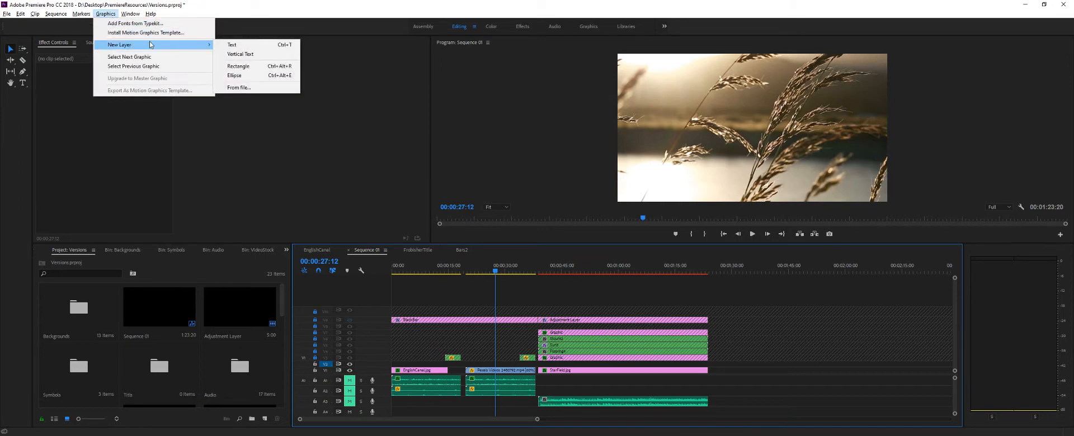
left_click(238, 66)
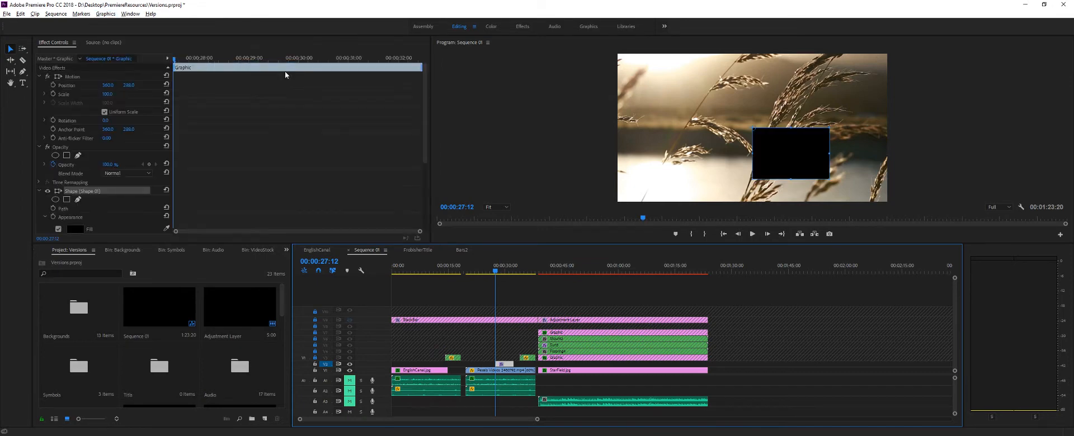
- Enlarge the black rectangle in the program preview so it covers the whole frame and slightly overlaps its edges
left_click(756, 138)
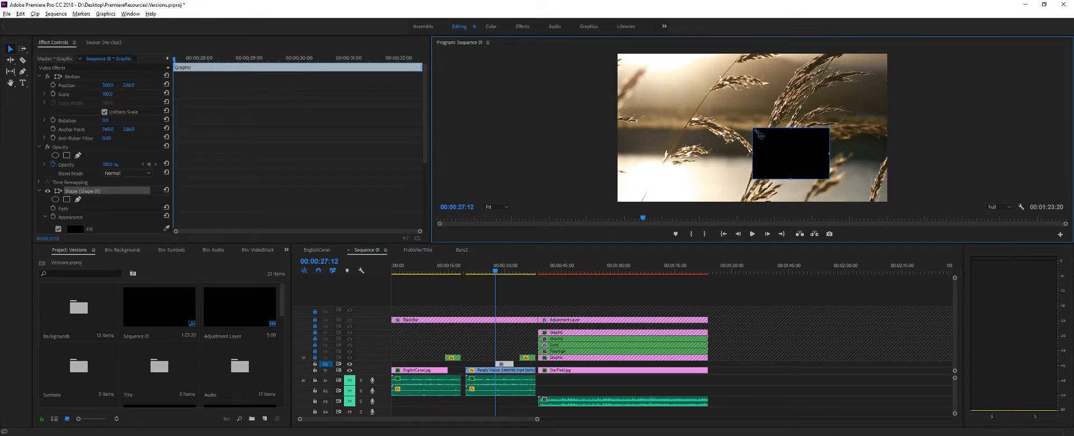
left_click_drag(753, 128, 616, 54)
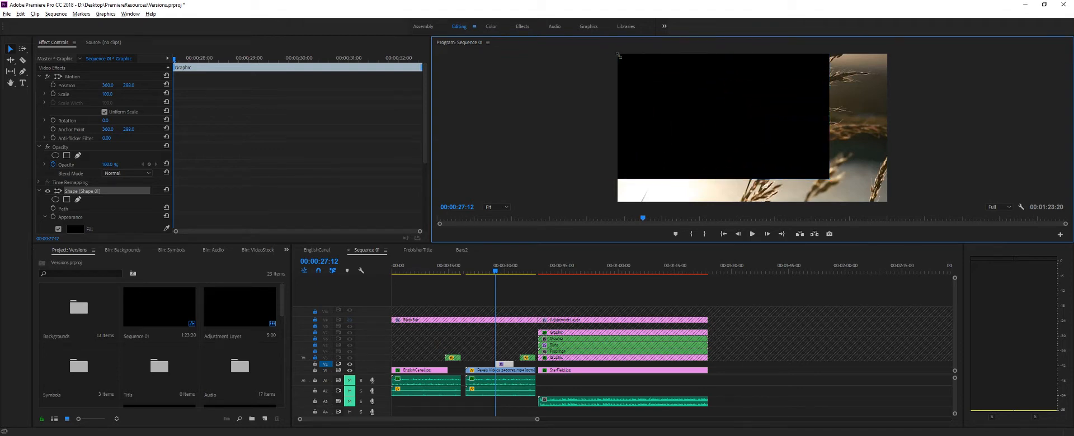
left_click_drag(831, 180, 868, 180)
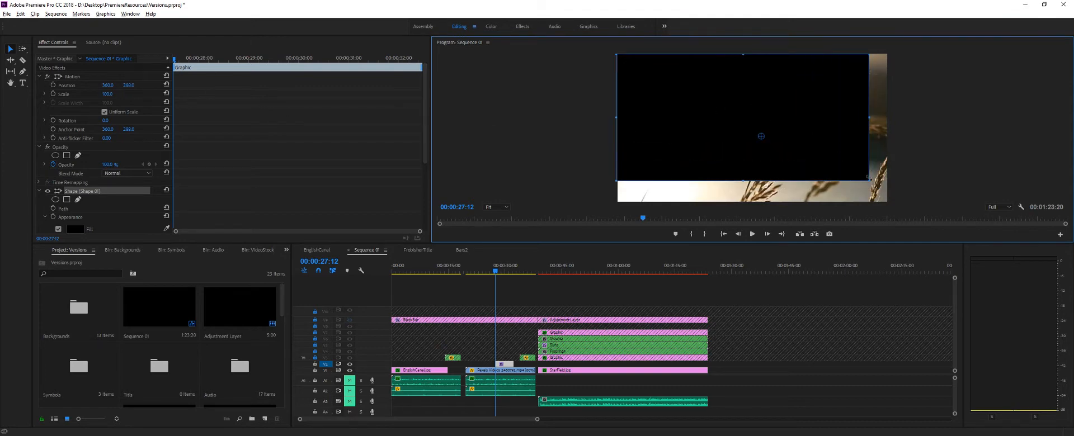
left_click_drag(871, 182, 892, 201)
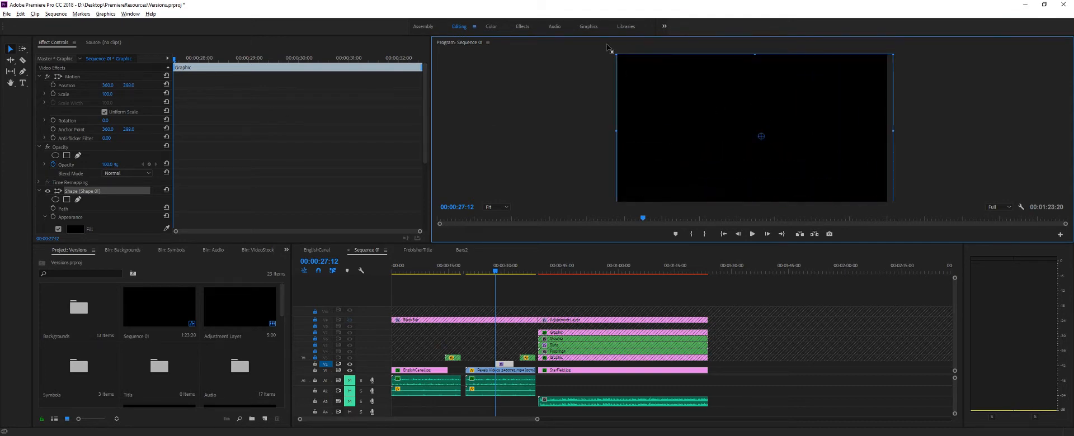
left_click_drag(614, 53, 611, 52)
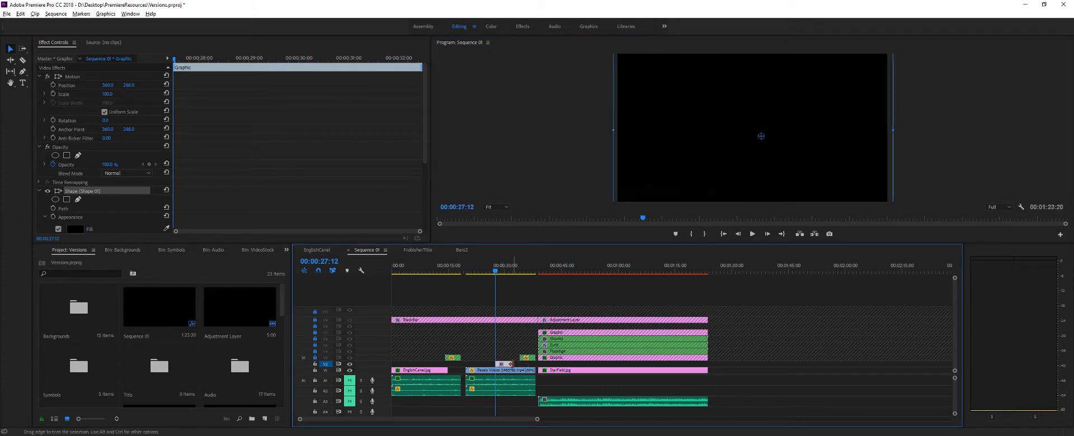
- Trim both ends of the Graphic clip on track V2 so it spans the full length of the Pexels clip
left_click_drag(512, 364, 465, 366)
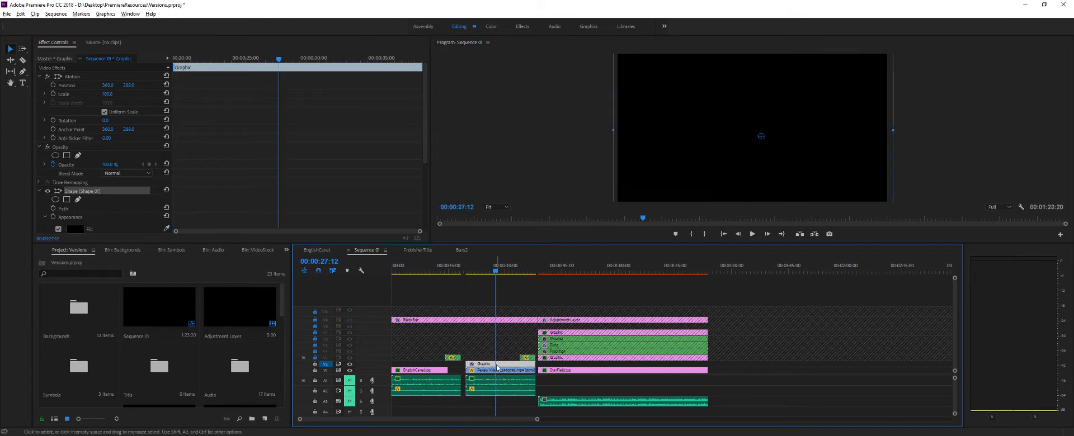
left_click_drag(492, 271, 457, 272)
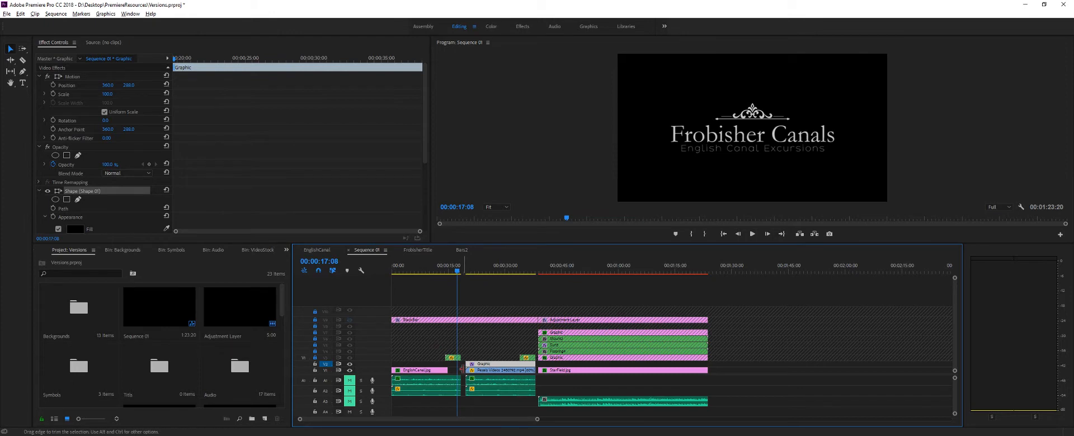
mouse_move(467, 364)
left_mouse_down()
mouse_move(498, 365)
mouse_move(465, 365)
left_mouse_up()
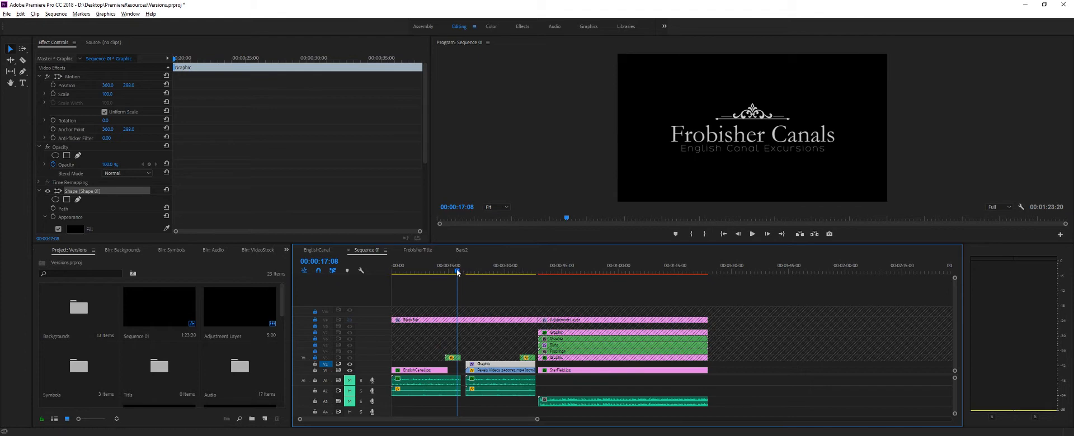
- Keyframe the black graphic's opacity from 100% at 00:00:19:17 to 0% at 00:00:21:20
mouse_move(456, 269)
left_mouse_down()
mouse_move(534, 272)
mouse_move(464, 271)
left_mouse_up()
scroll(151, 93, "down", 1)
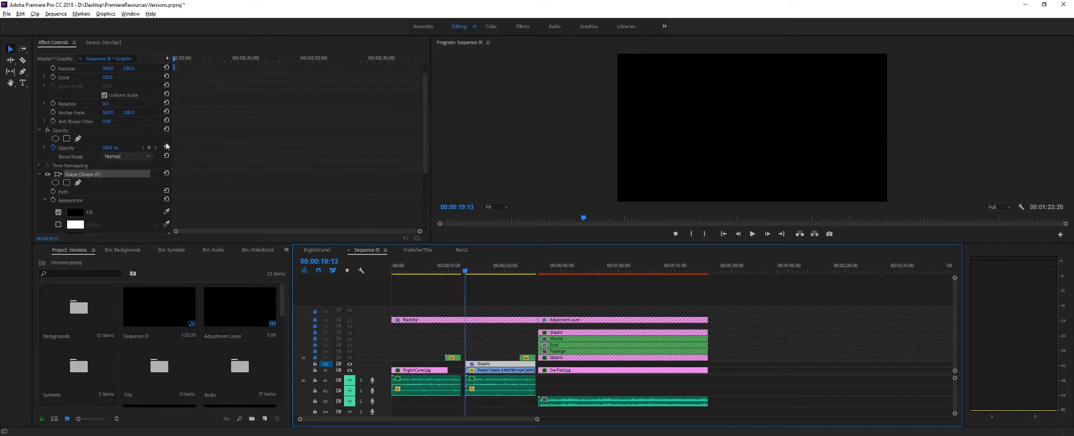
left_click_drag(175, 59, 135, 58)
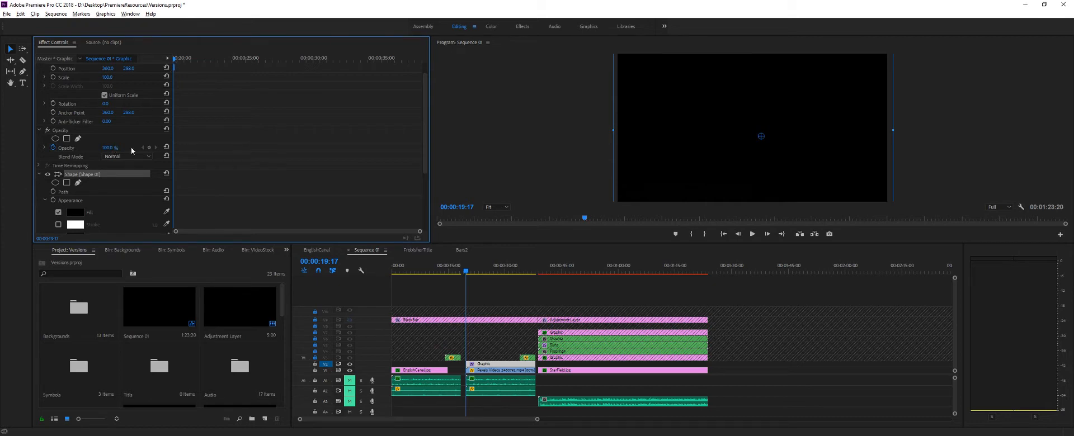
left_click(148, 148)
left_click_drag(175, 59, 203, 60)
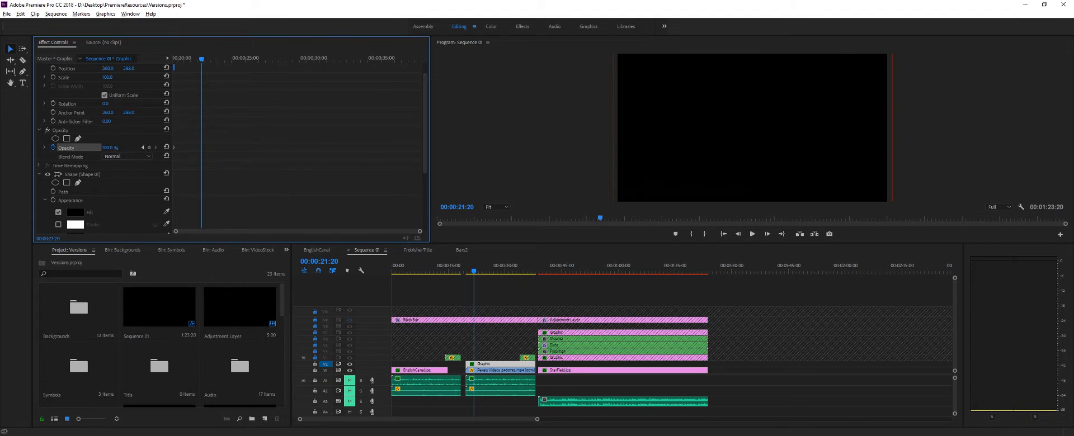
left_click_drag(107, 148, 52, 148)
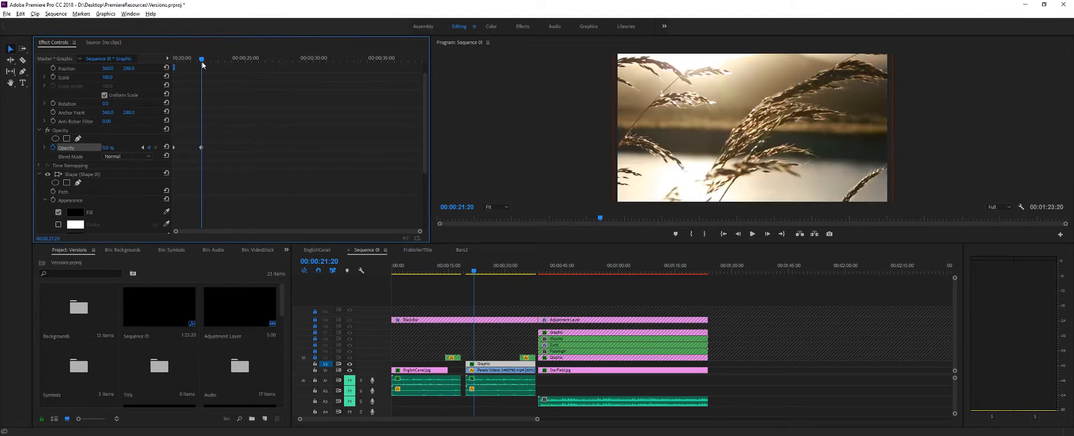
- Add a 0% opacity keyframe to the graphic at 00:00:33:00 and shift it about half a second earlier
left_click_drag(202, 65, 354, 68)
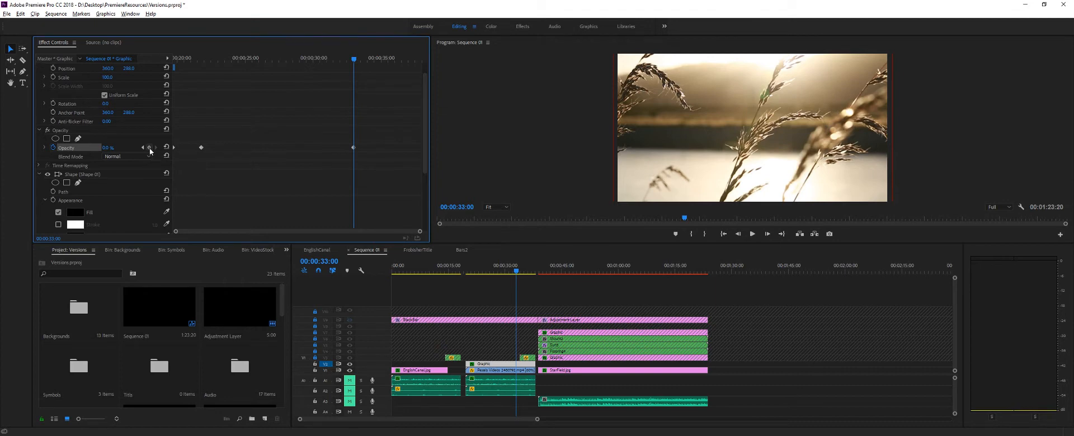
left_click_drag(353, 60, 372, 62)
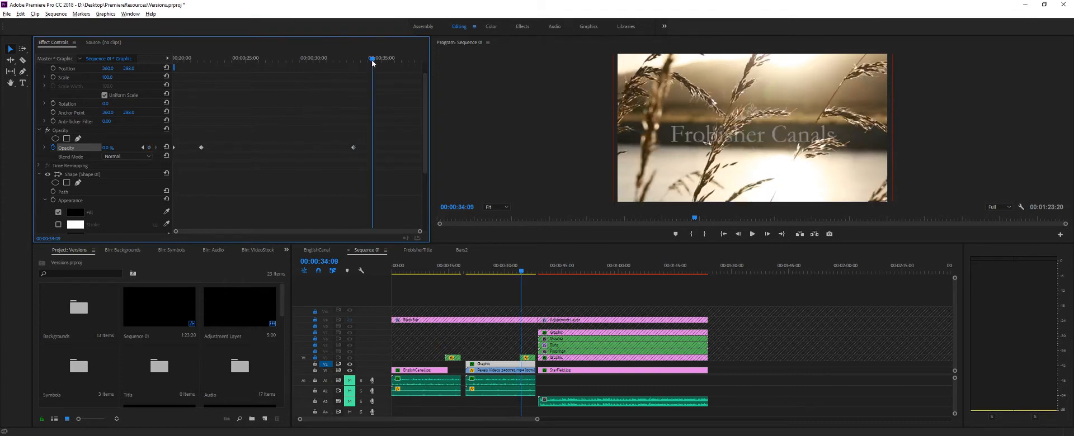
left_click_drag(353, 146, 347, 147)
- Set the graphic's opacity to 60% at 00:00:33:24, just before the closing title appears
left_click_drag(376, 63, 368, 62)
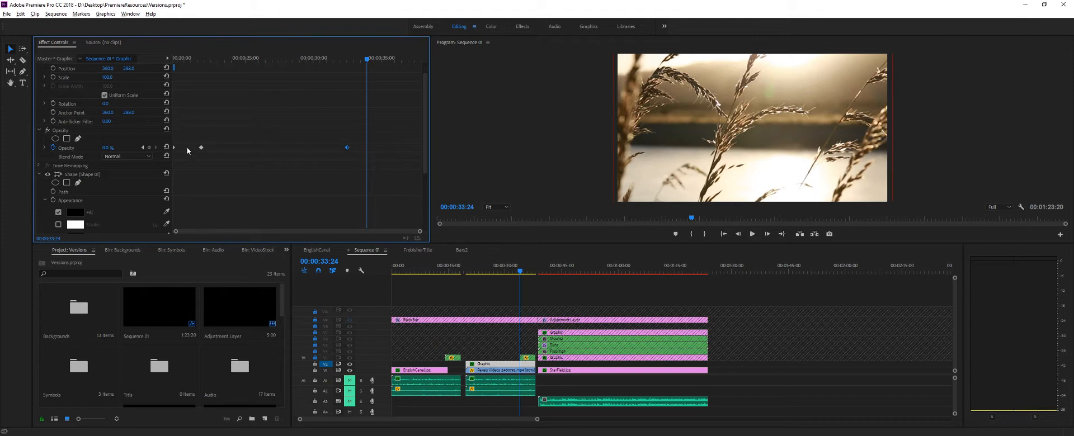
left_click(113, 146)
type("60")
key("Return")
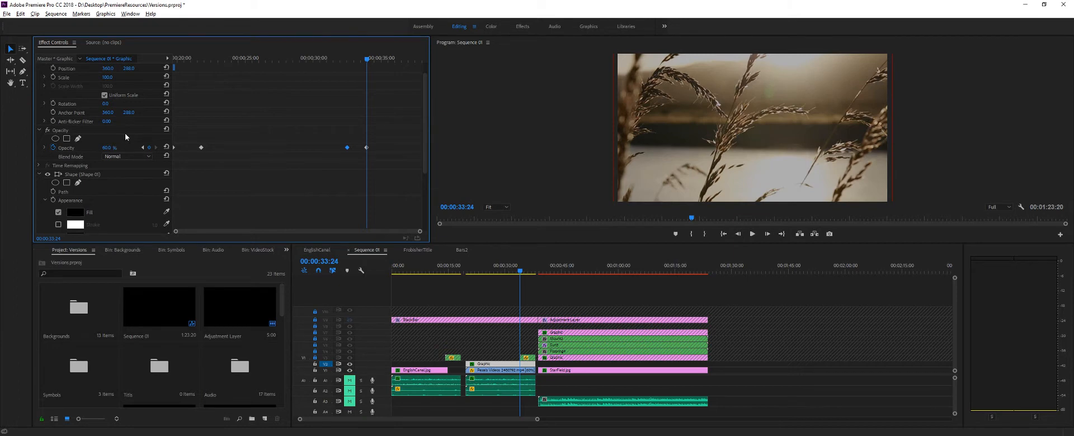
- Hold the graphic's 60% opacity with a keyframe at 00:00:37:01 and set it to 100% at 00:00:38:04
left_click_drag(364, 60, 407, 70)
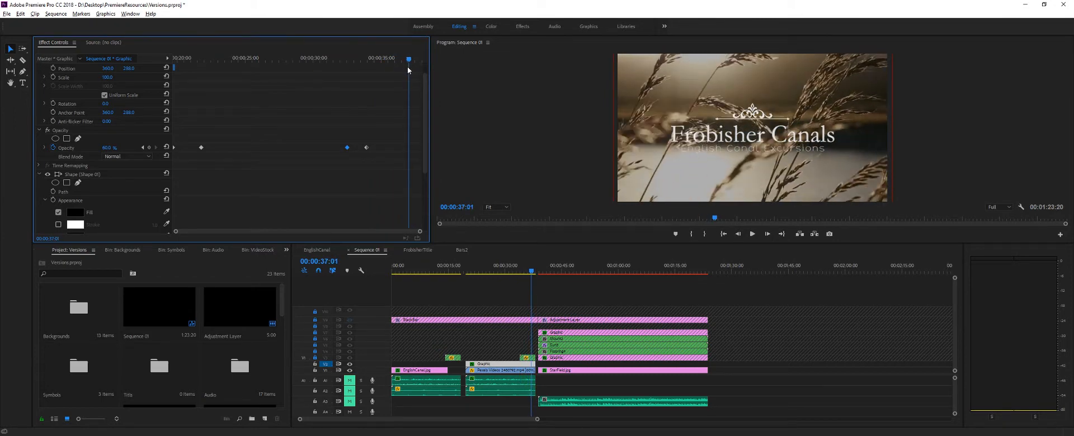
left_click(149, 147)
left_click_drag(408, 63, 422, 60)
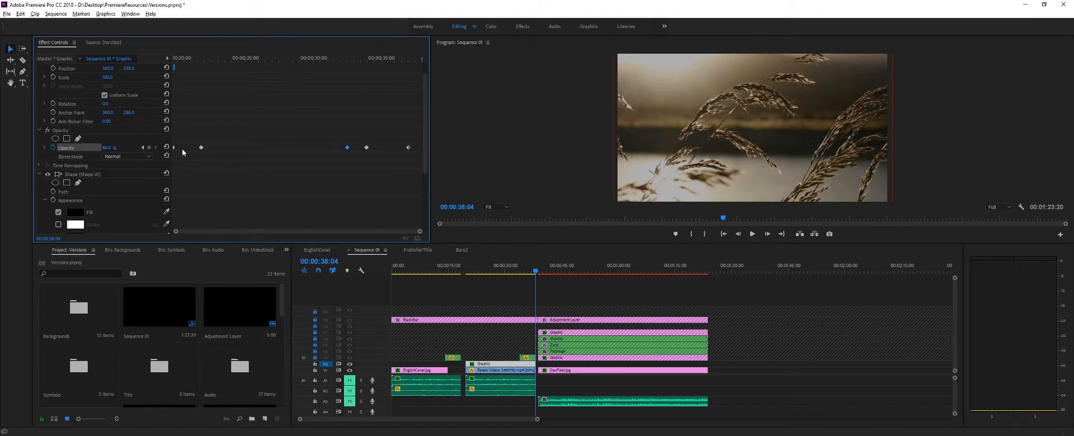
left_click(108, 148)
type("100")
key("Return")
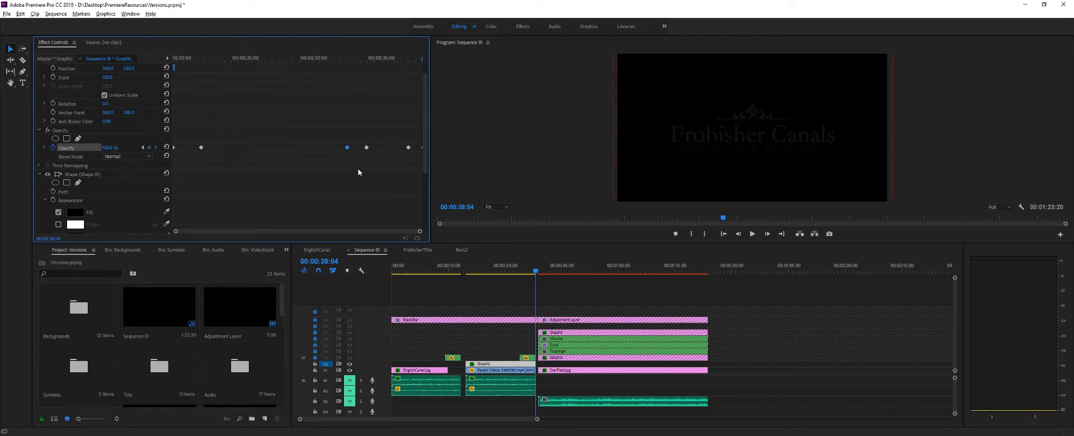
- Play the scene's fade-in, shift the graphic's first 0% opacity keyframe to about 00:00:22:10 and return to 00:00:19:17
left_click_drag(422, 71, 151, 73)
key("Left")
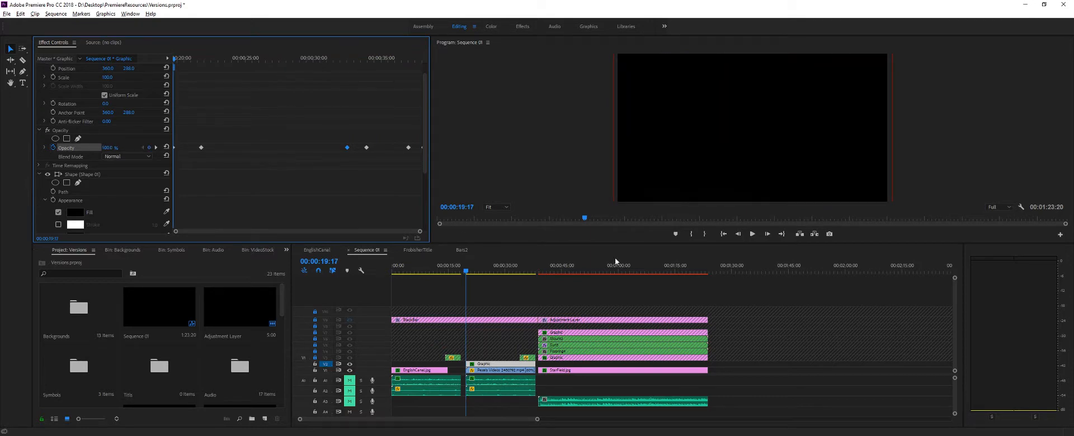
left_click(752, 235)
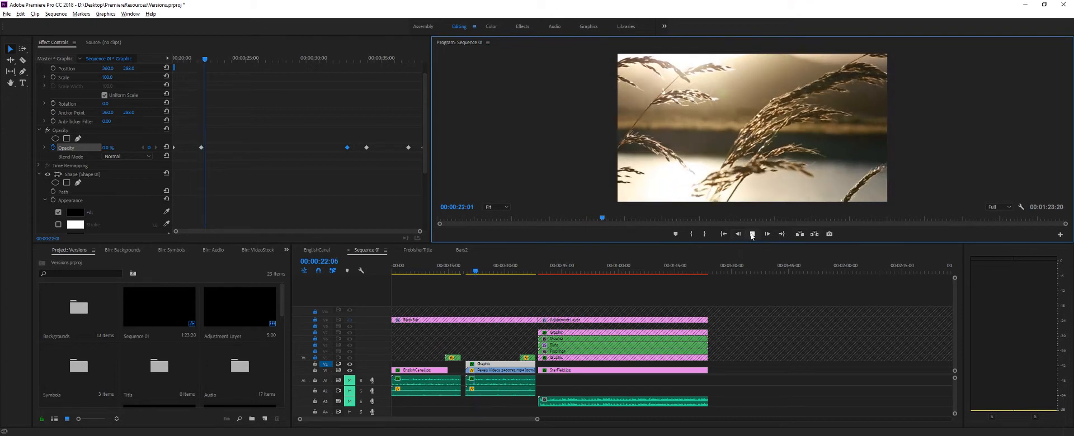
key("space")
left_click_drag(202, 148, 210, 148)
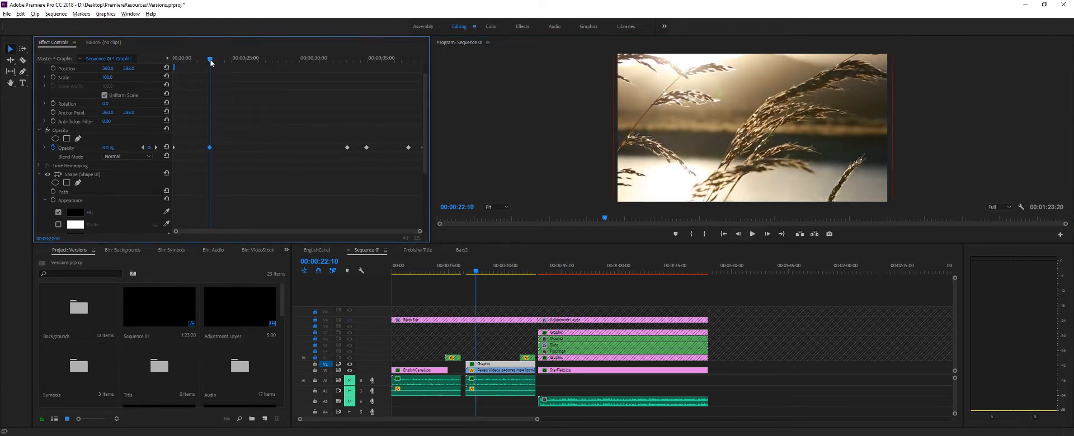
left_click_drag(211, 62, 174, 68)
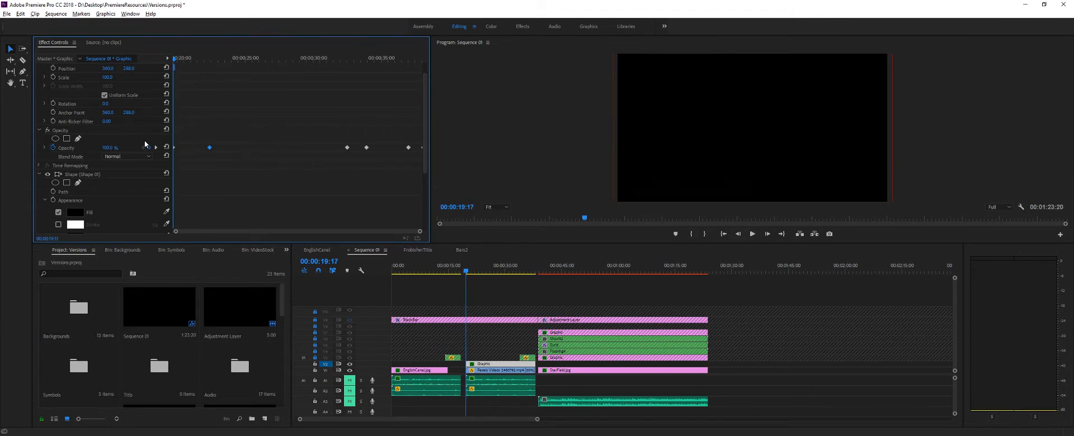
- Display the graphic's opacity graph and examine the first frames of the fade-in around 00:00:19:16
left_click(45, 148)
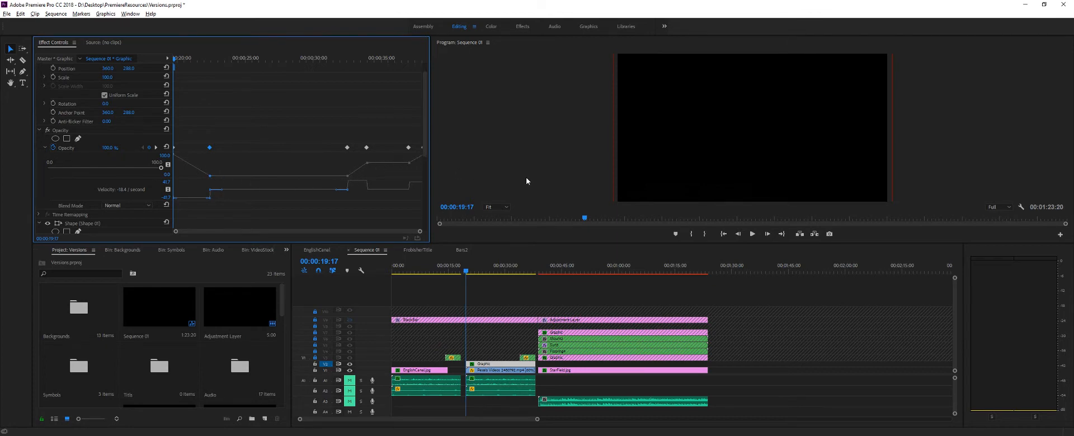
left_click(472, 272)
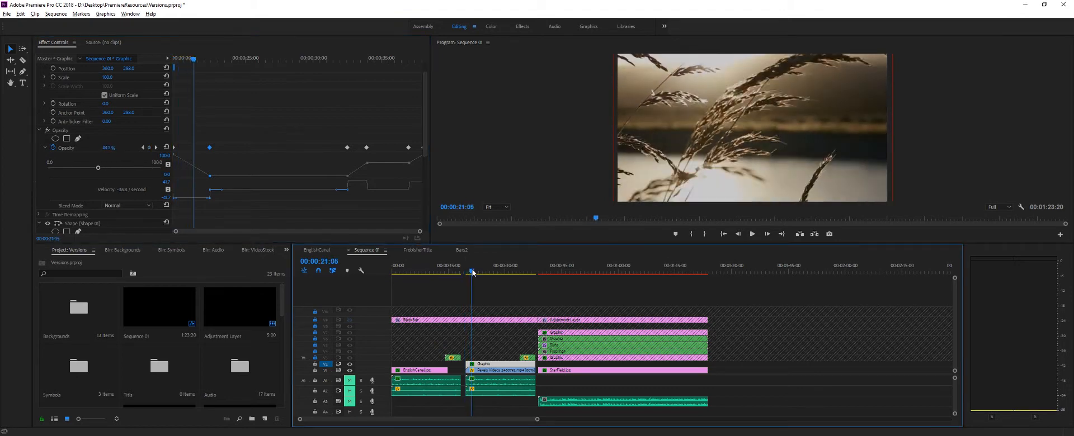
left_click_drag(472, 271, 467, 272)
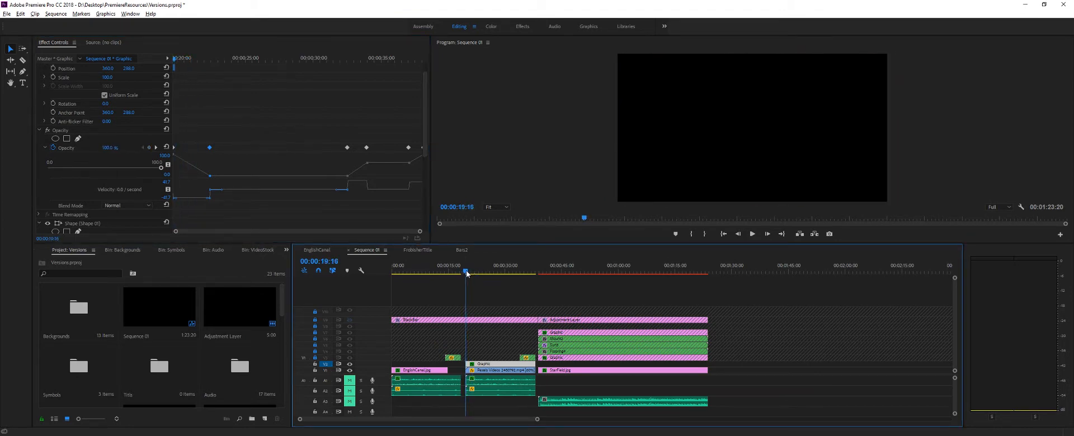
key("Right")
key("Left")
key("Right")
key("Left")
left_click_drag(466, 273, 466, 274)
- Shift the graphic's second 0% opacity keyframe slightly earlier and apply Ease In and Ease Out to all its opacity keyframes
left_click_drag(347, 150, 346, 149)
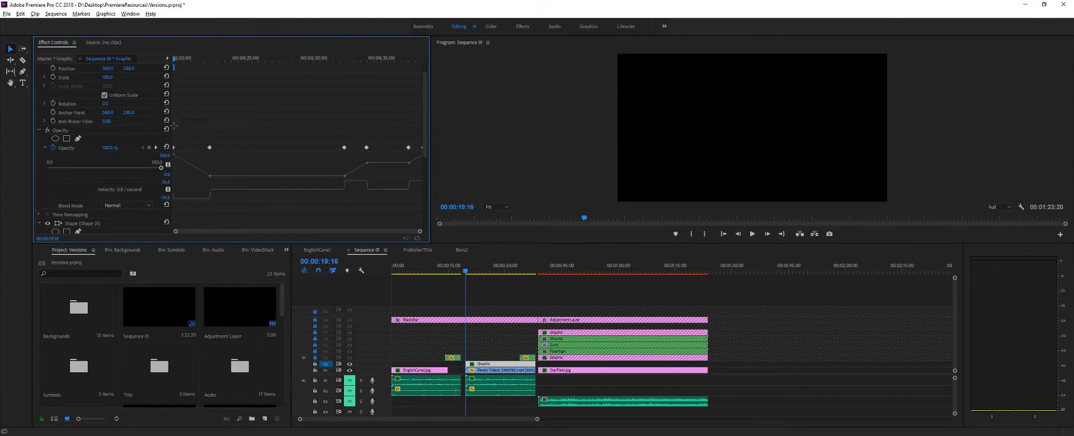
left_click_drag(174, 125, 455, 167)
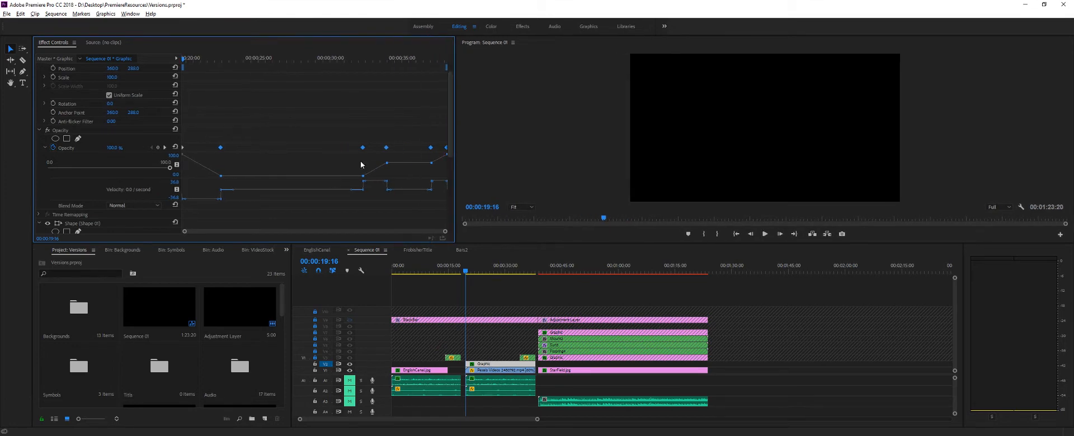
right_click(221, 149)
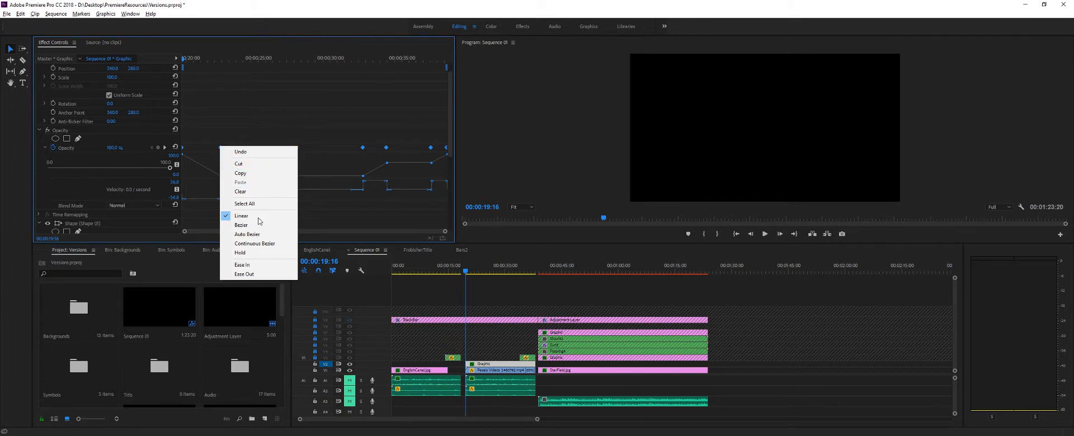
left_click(251, 265)
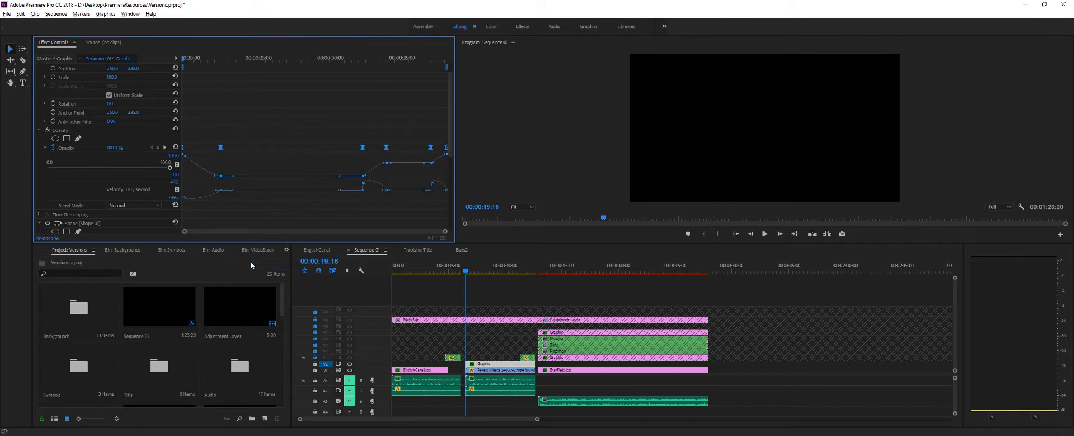
right_click(221, 149)
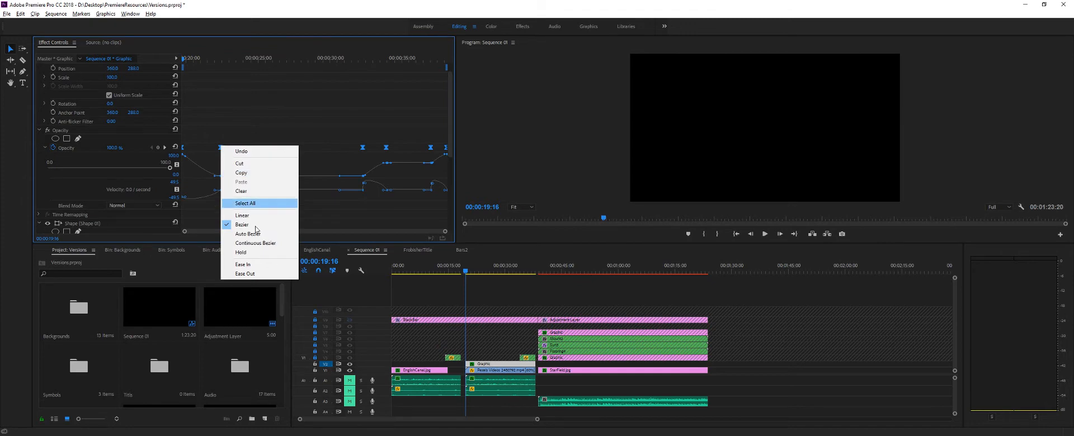
left_click(250, 273)
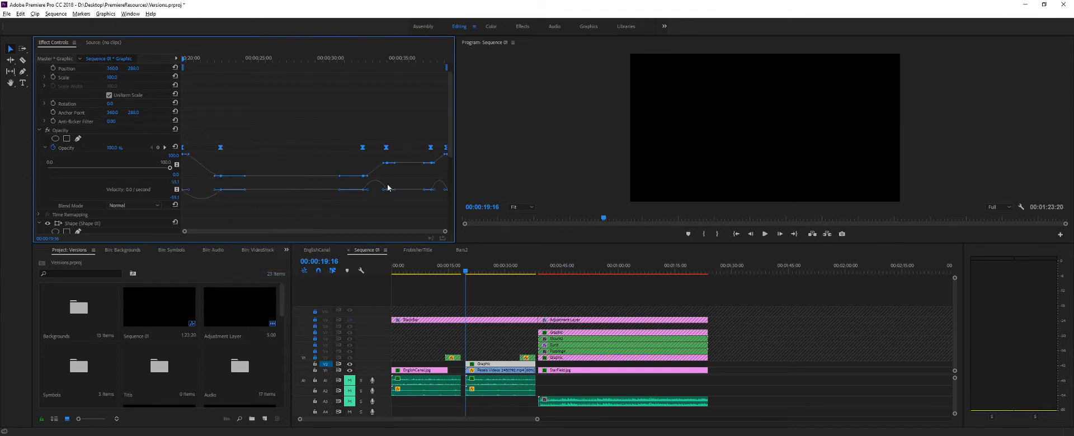
left_click(302, 166)
- Check the fade-in's first frames around 00:00:19:19 and shift the graphic's first 100% opacity keyframe slightly later
left_click(467, 272)
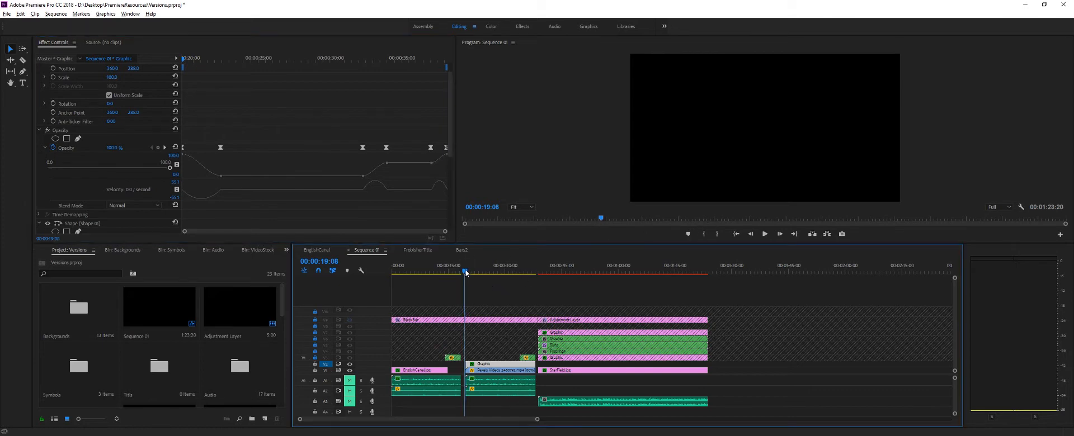
key("Left")
key("Left")
key("Left")
key("Left")
key("Left")
key("Left")
key("Left")
key("Left")
key("Left")
key("Left")
key("Left")
key("Right")
key("Right")
key("Right")
key("Right")
key("Right")
key("Right")
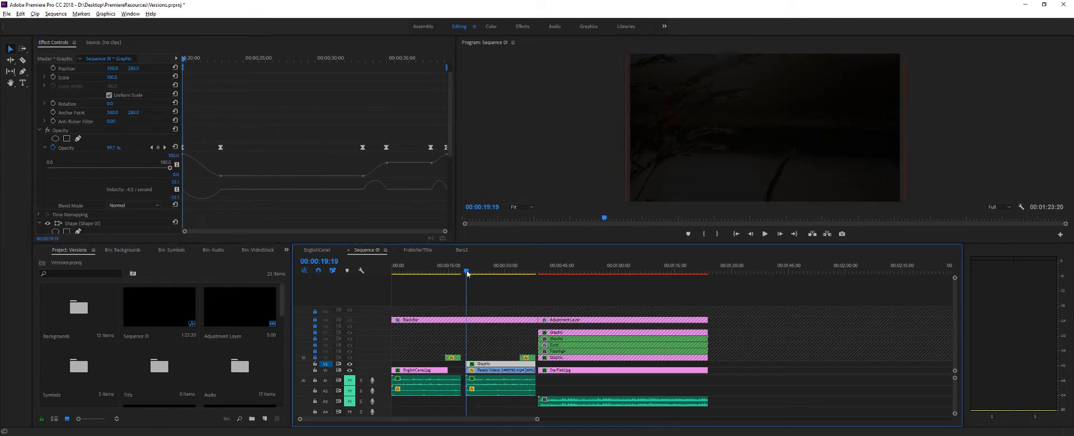
left_click_drag(467, 272, 464, 272)
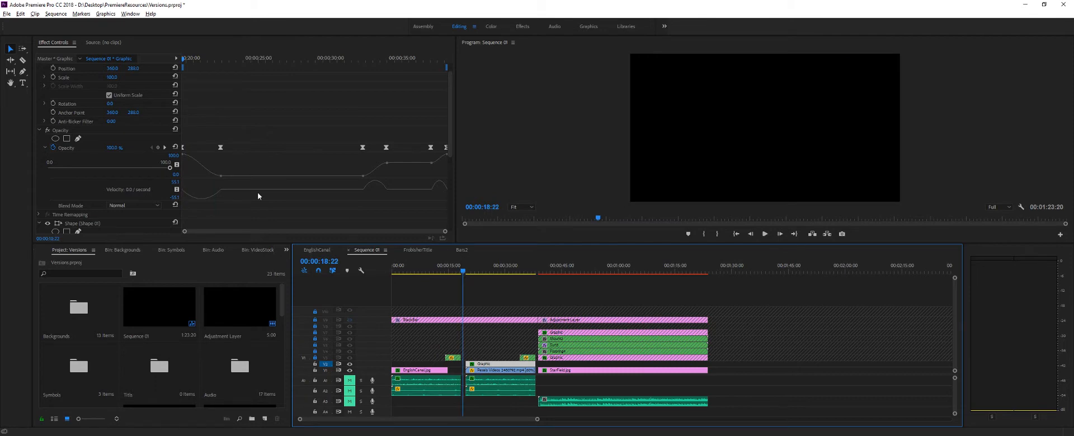
left_click(184, 147)
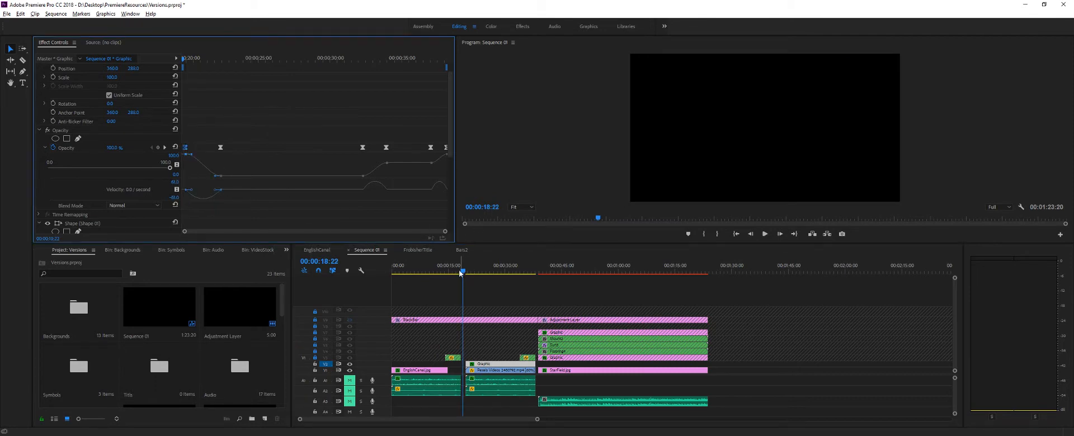
- Play the sequence from just before the video scene through its fade-out, stopping at 00:00:39:16
mouse_move(461, 272)
left_mouse_down()
mouse_move(510, 273)
mouse_move(464, 283)
left_mouse_up()
left_click(765, 234)
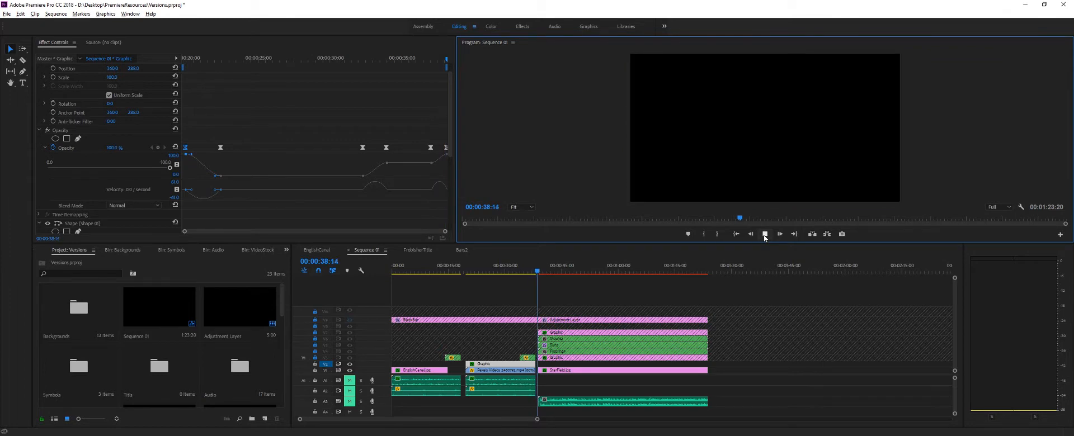
left_click(764, 233)
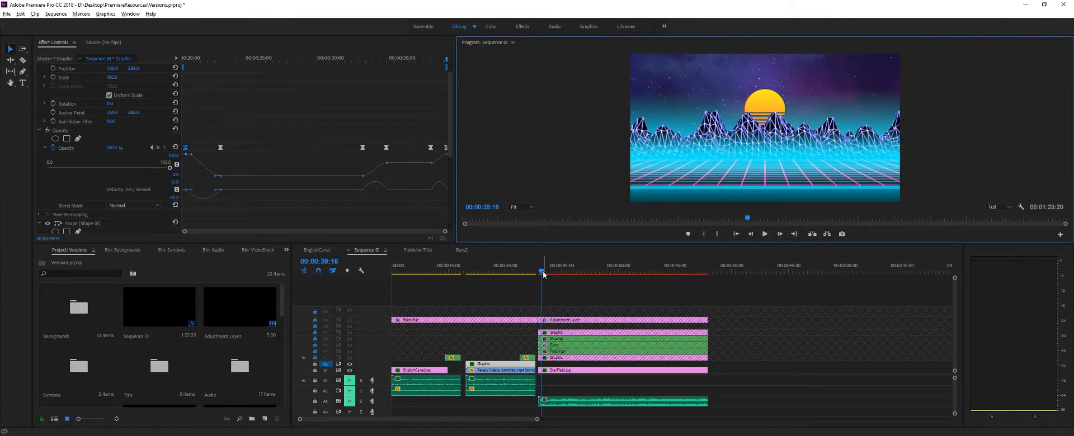
- Shift the graphic's second 0% and first 60% opacity keyframes later together, placing the 60% one at 00:00:34:06, and review the fade-out to 00:00:38:05
left_click_drag(542, 272, 529, 271)
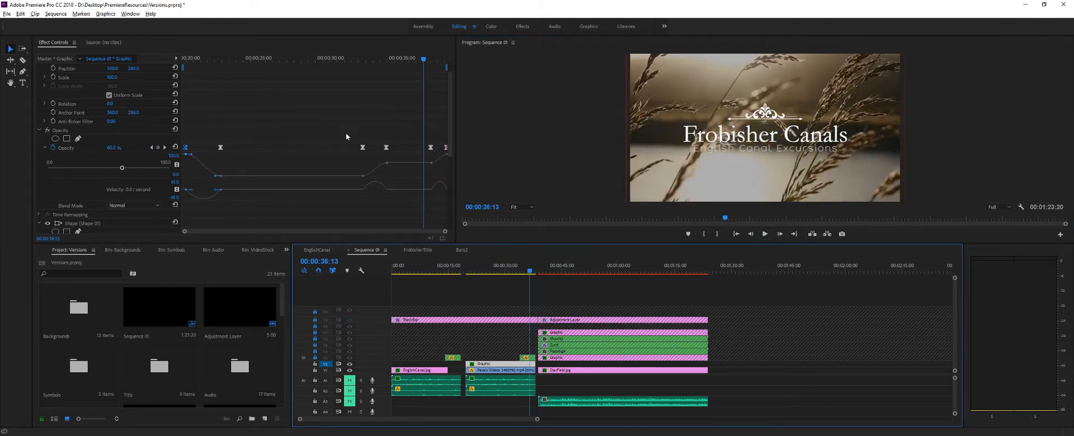
left_click_drag(345, 137, 380, 185)
left_click_drag(361, 151, 371, 150)
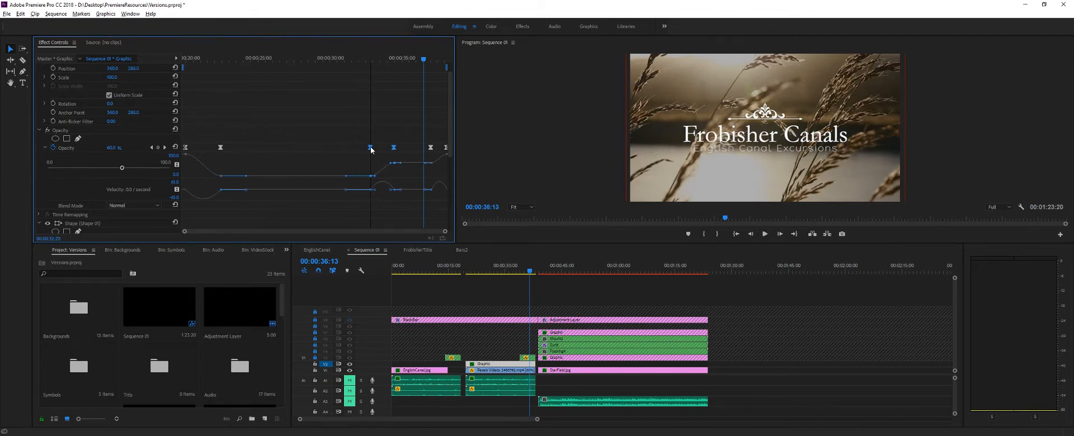
left_click_drag(425, 57, 390, 72)
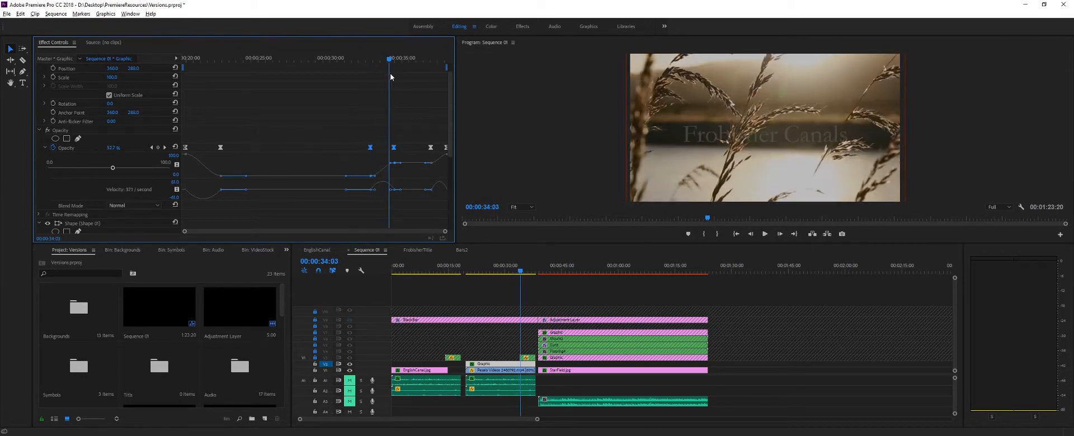
left_click_drag(371, 147, 368, 149)
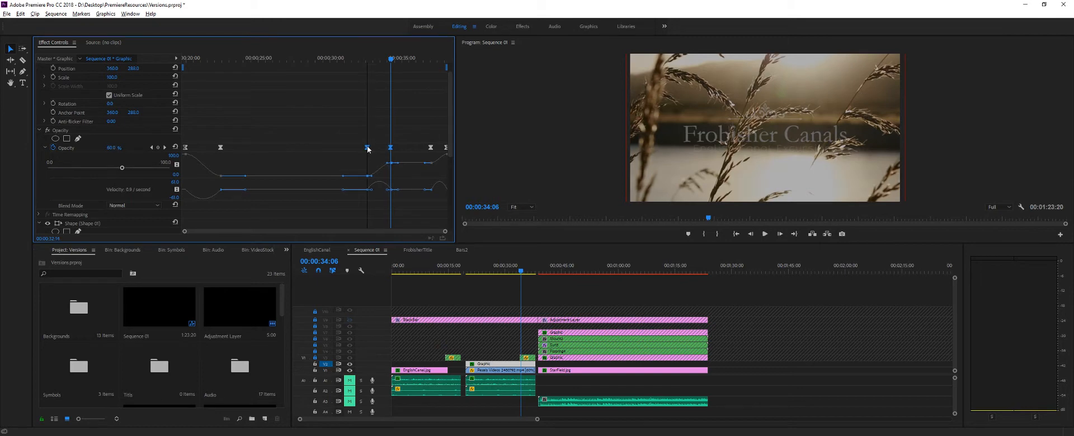
left_click_drag(394, 59, 447, 85)
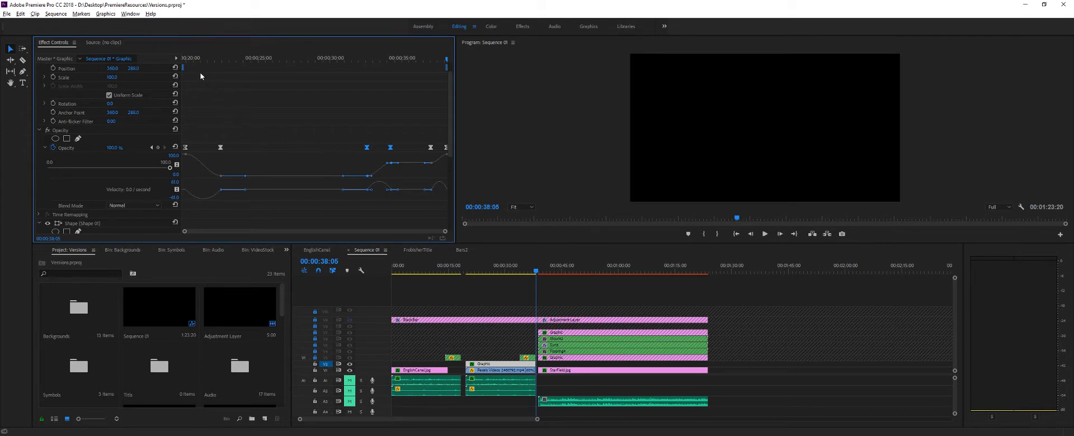
- Turn on and unlock the BlackBar track, check the letterboxed video scene at 00:00:25:13, and enlarge the preview area
left_click_drag(193, 61, 204, 150)
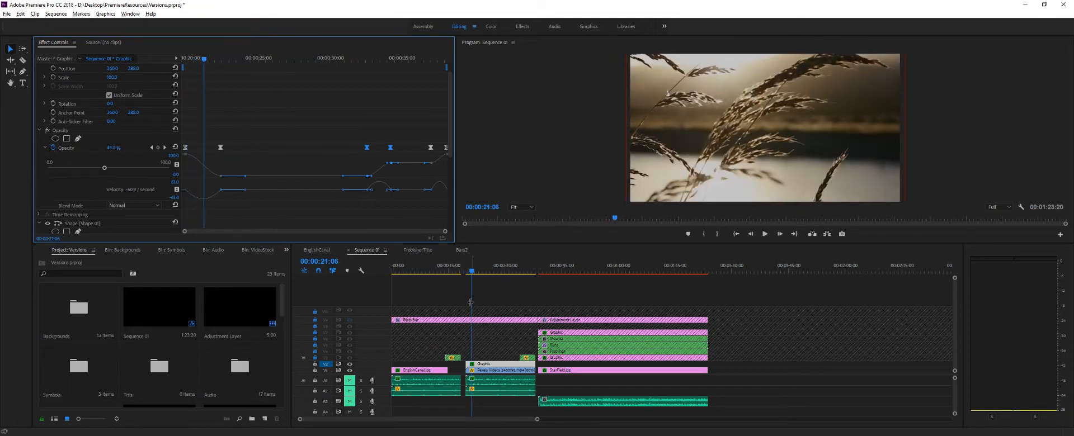
left_click(409, 315)
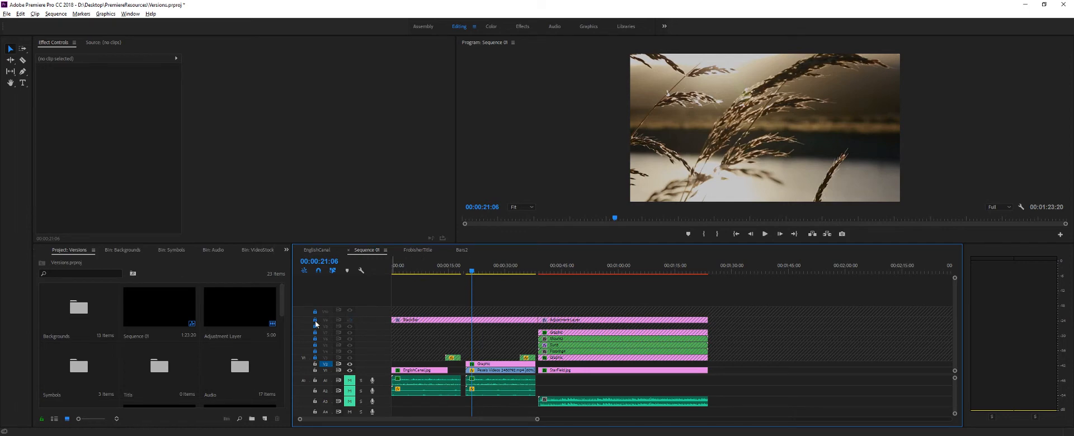
left_click(350, 320)
left_click_drag(458, 272, 488, 287)
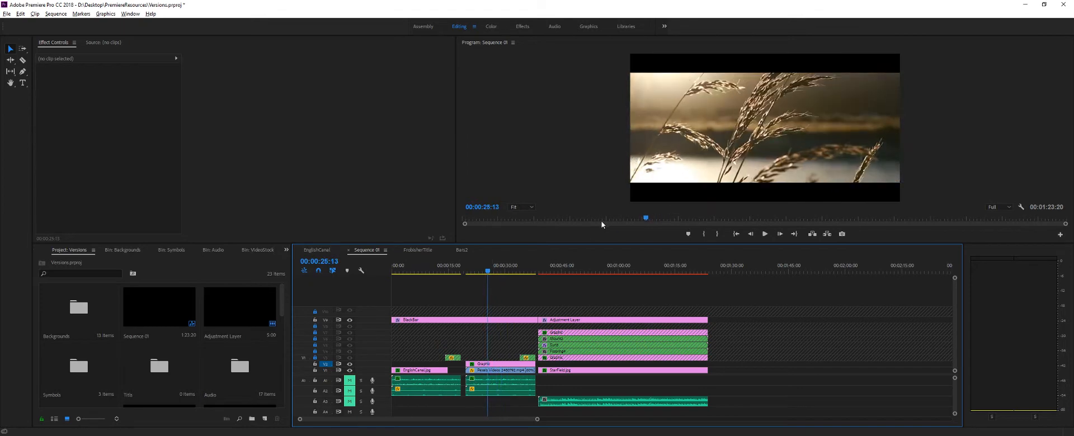
left_click_drag(584, 243, 583, 252)
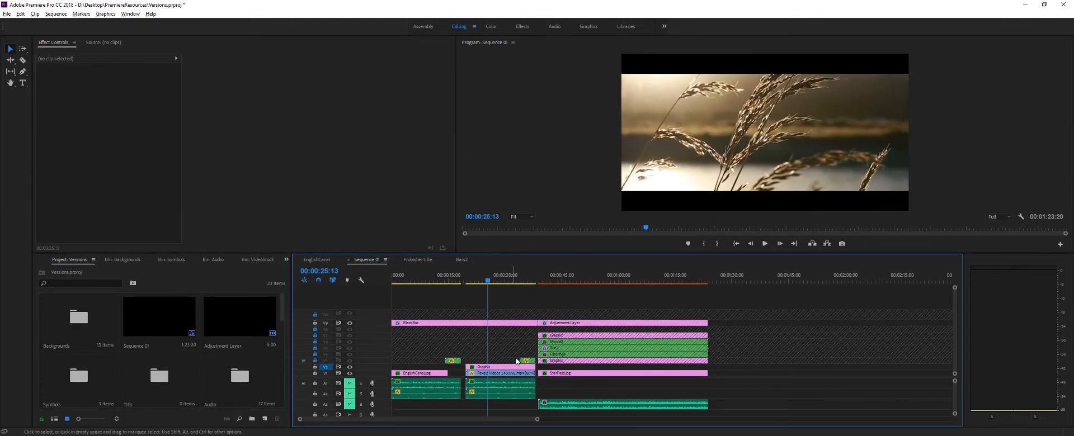
- Unlock the six locked video tracks below the BlackBar track and go to the start of the third scene at 00:00:38:21
left_click(314, 360)
left_click(314, 354)
left_click(315, 348)
left_click(315, 342)
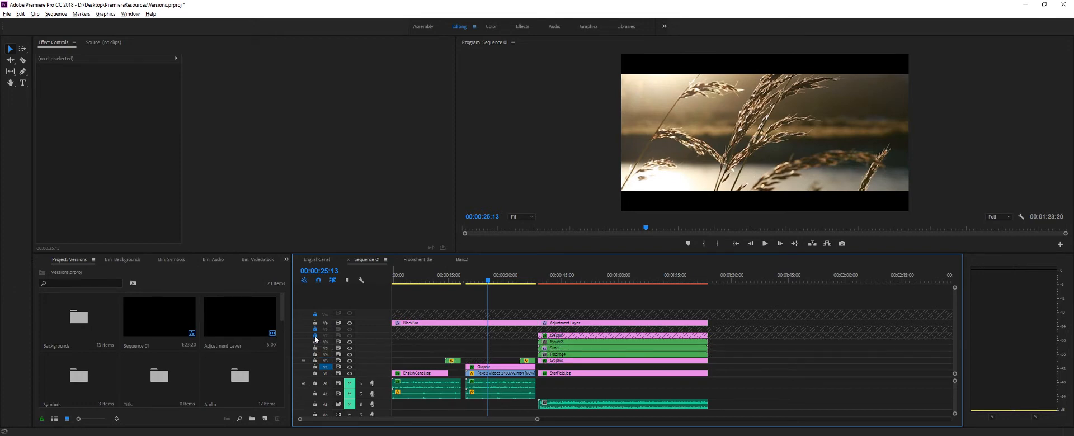
left_click(315, 335)
left_click(315, 328)
left_click(451, 281)
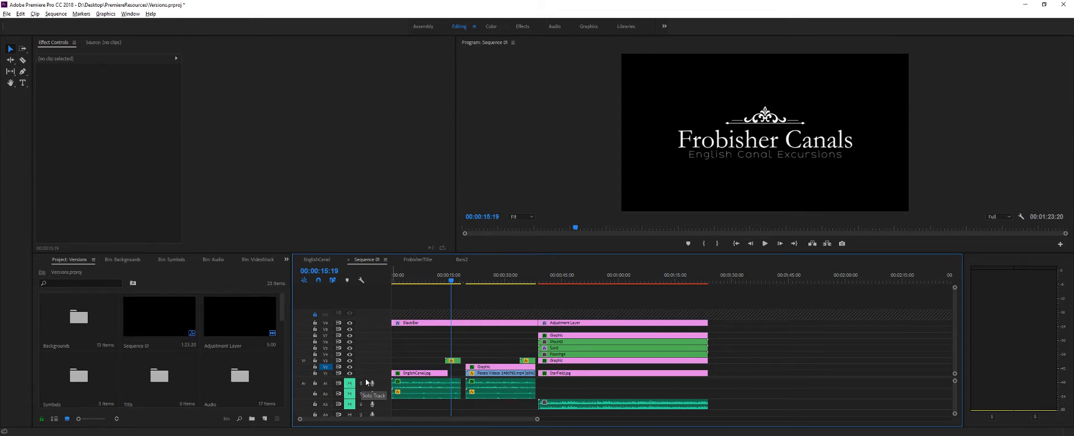
mouse_move(534, 280)
left_mouse_down()
mouse_move(592, 280)
mouse_move(538, 281)
left_mouse_up()
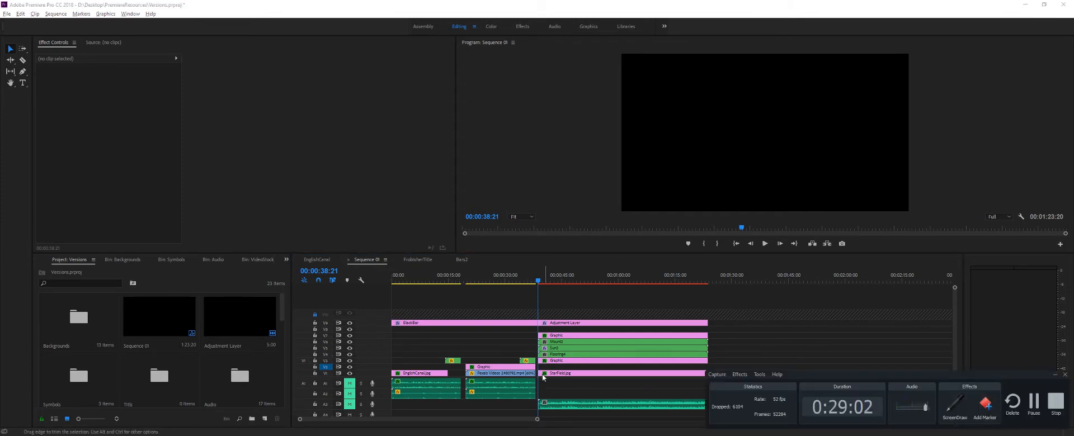
left_click(760, 374)
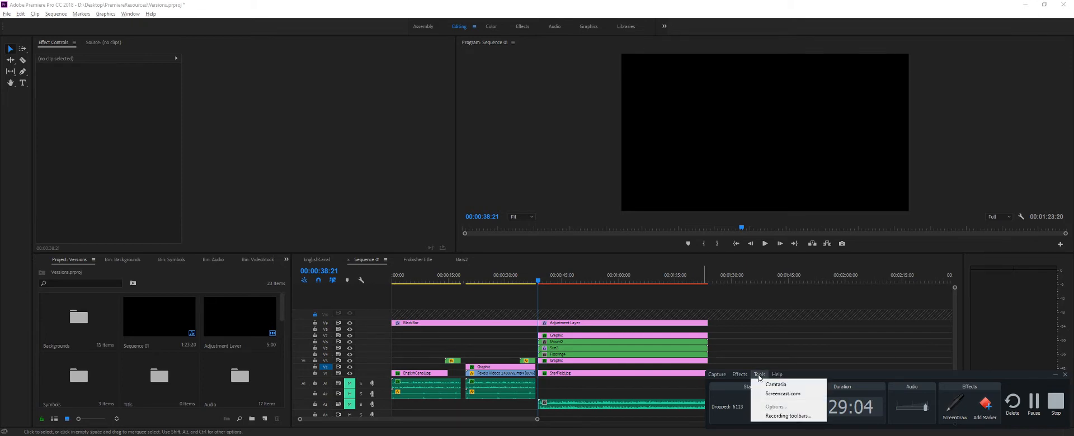
left_click(783, 416)
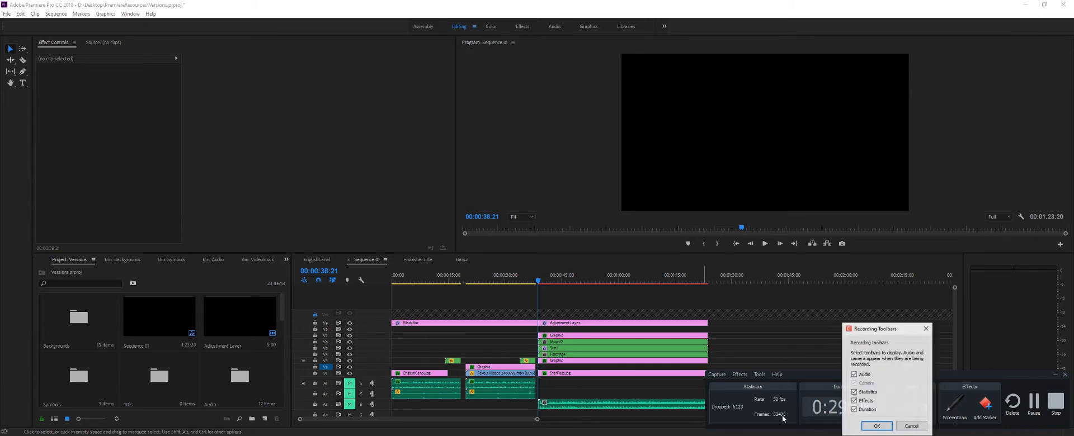
left_click(906, 427)
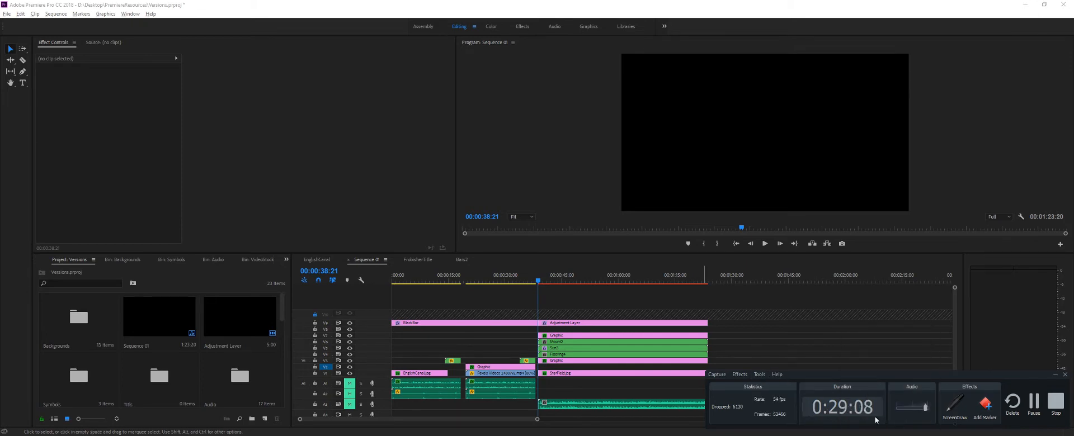
- Unmute the third scene's audio track and play the scene's opening up to 00:00:40:01
left_click(349, 404)
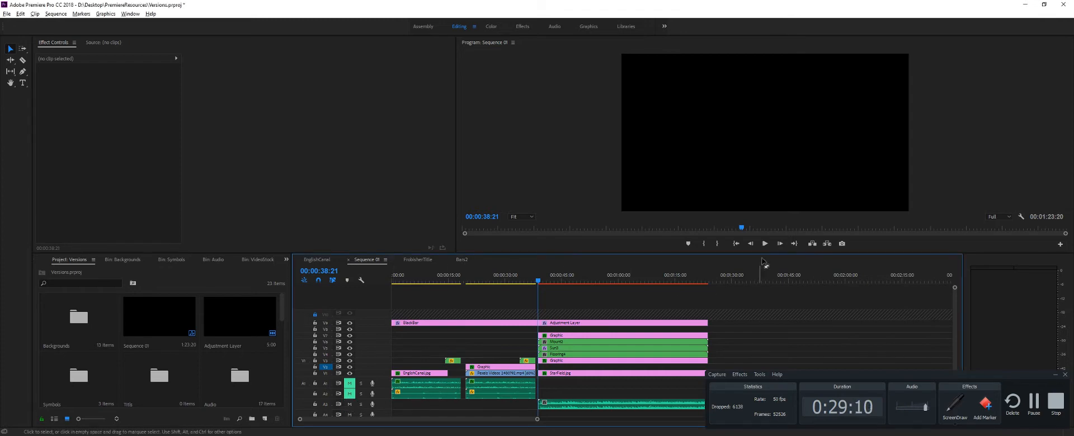
left_click(764, 244)
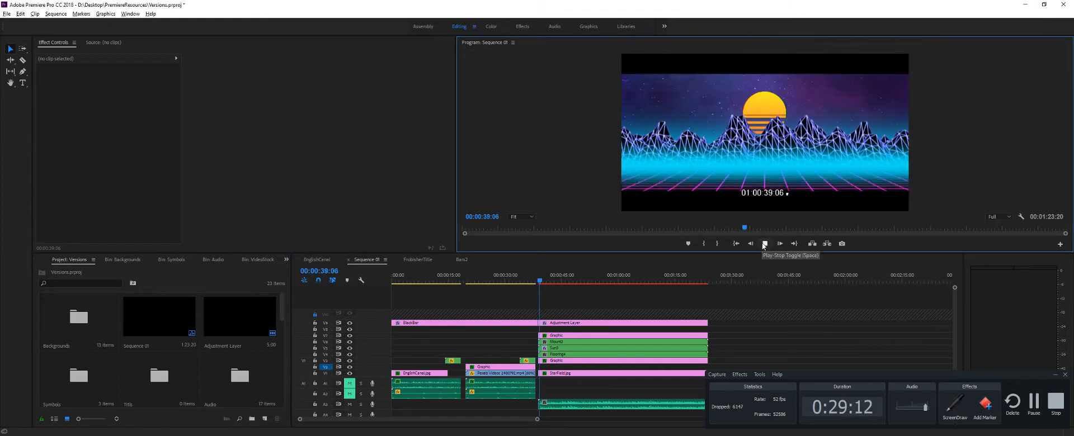
left_click(764, 243)
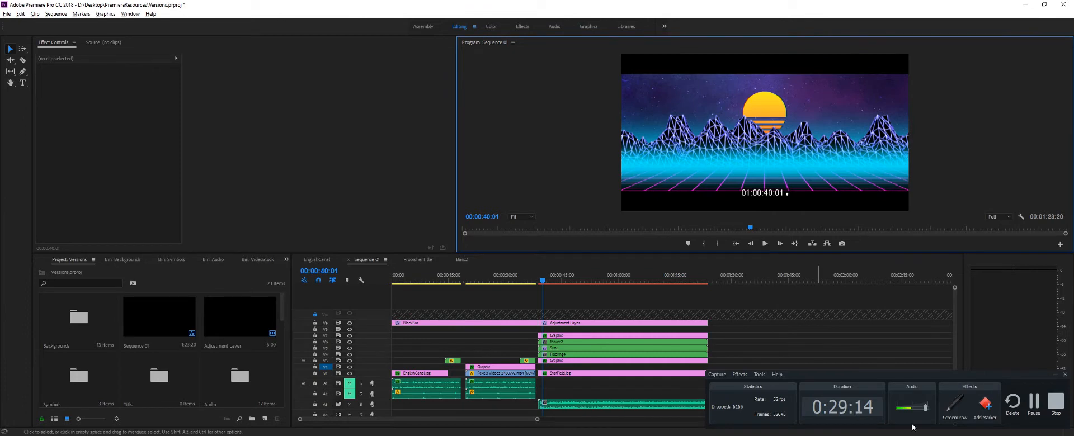
left_click(717, 377)
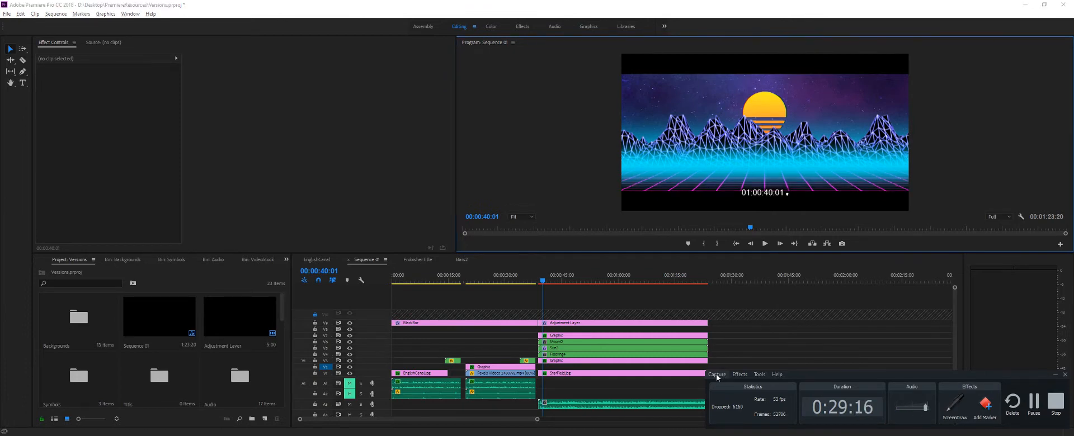
left_click(717, 374)
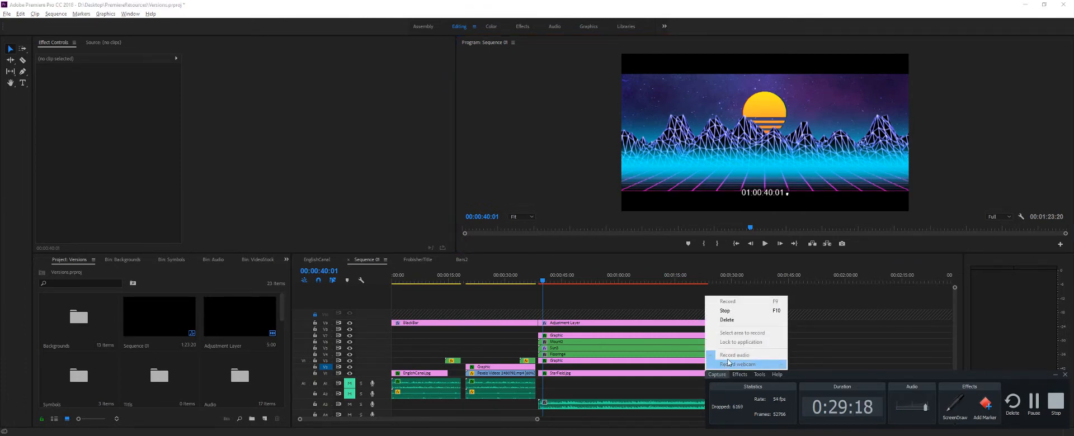
mouse_move(740, 374)
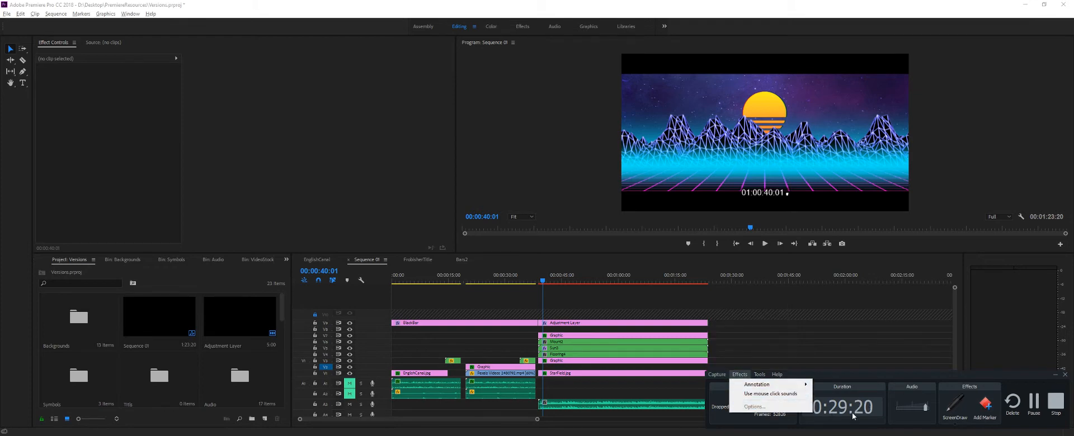
left_click(809, 302)
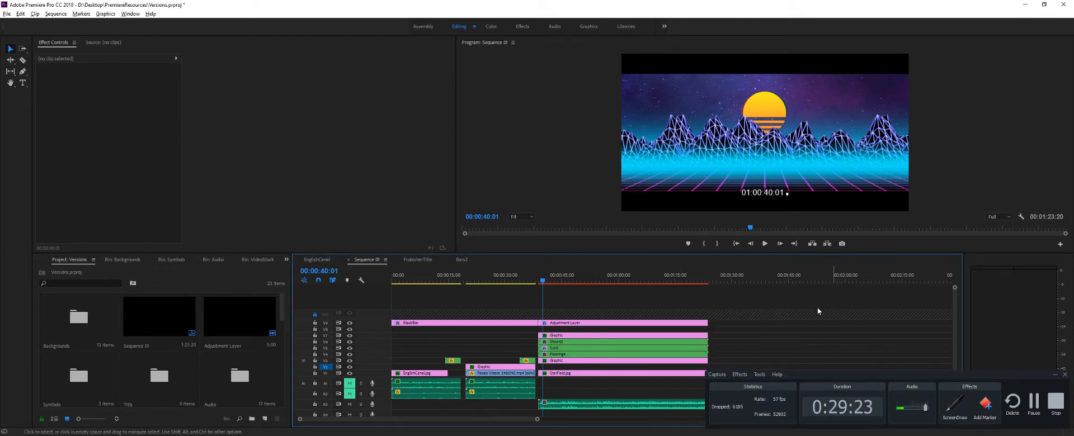
- Minimize the screen recorder window, play the neon mountain scene from 00:00:40:01, and return to 00:00:41:21
left_click(1054, 375)
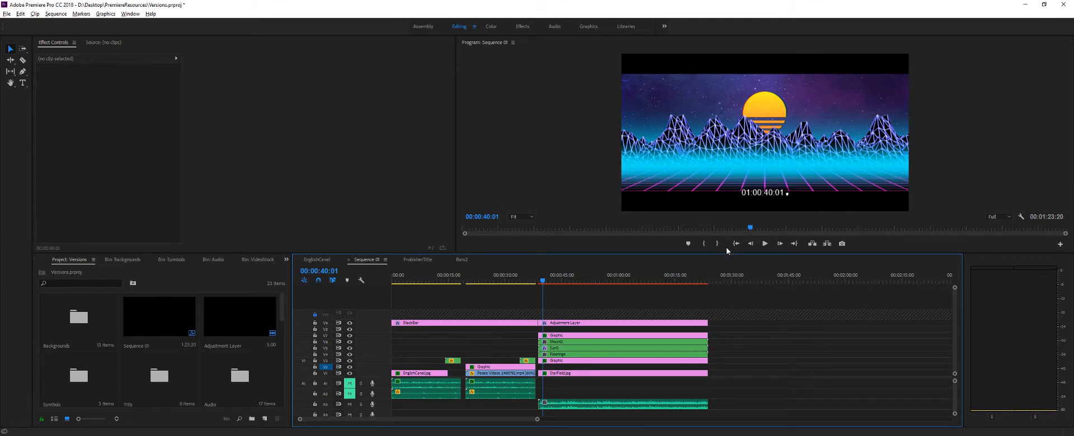
left_click(765, 244)
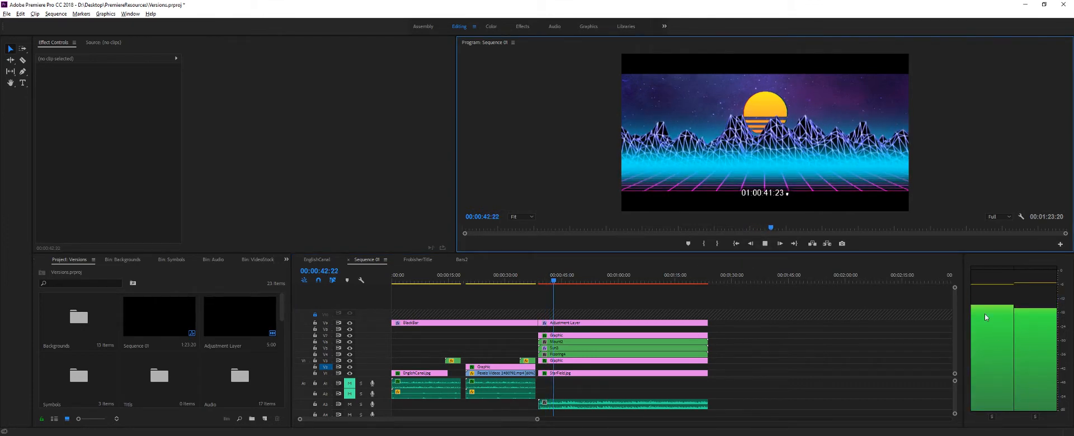
left_click(765, 244)
left_click_drag(566, 281, 557, 284)
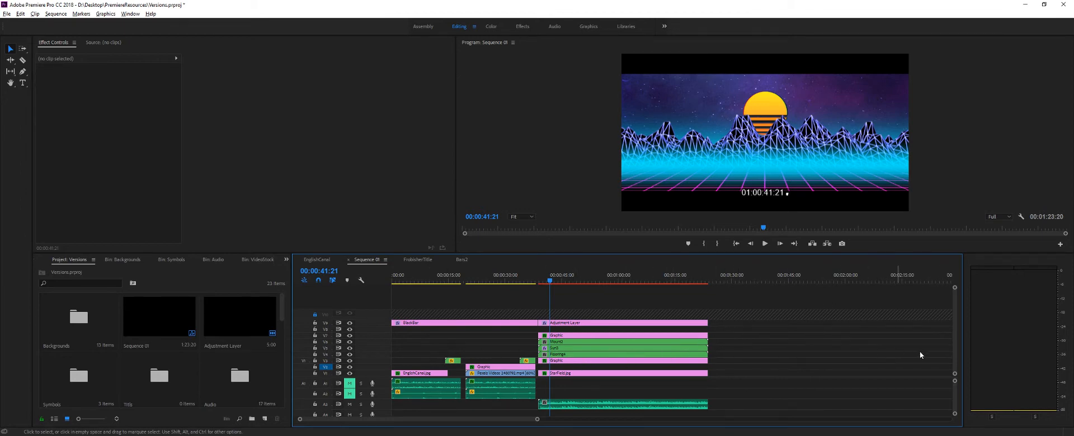
- Mute the third scene's audio track and hide the floor, sun and mountain video tracks
left_click(350, 404)
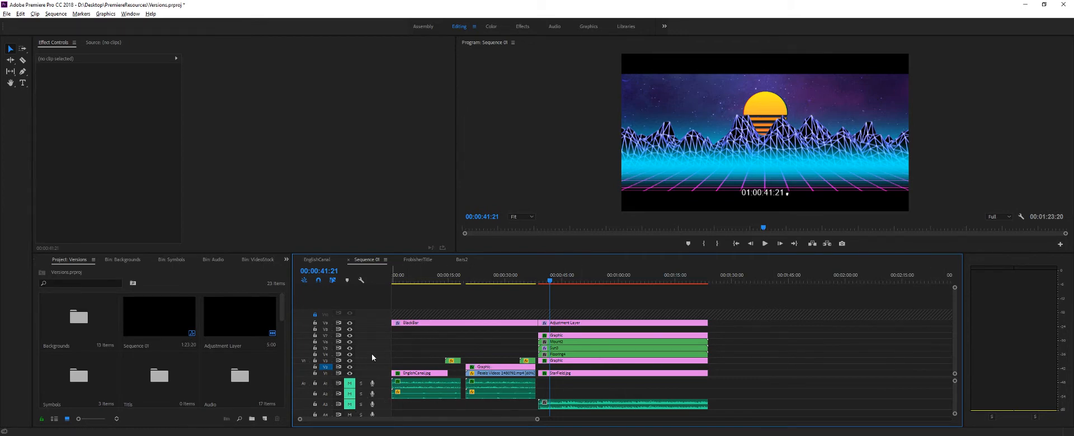
left_click(350, 354)
left_click(349, 349)
left_click(349, 342)
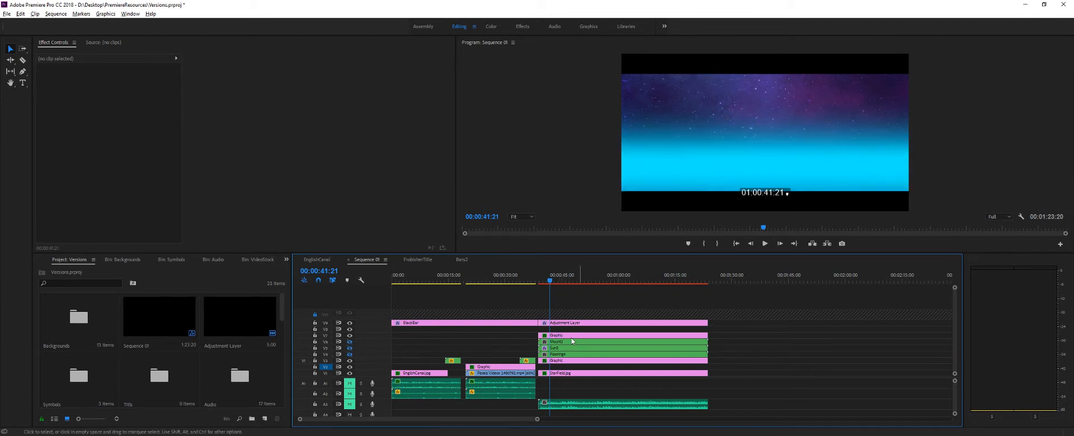
- Isolate the StarField.jpg background by hiding the remaining graphic tracks between it and the adjustment layer, and select it
left_click(568, 373)
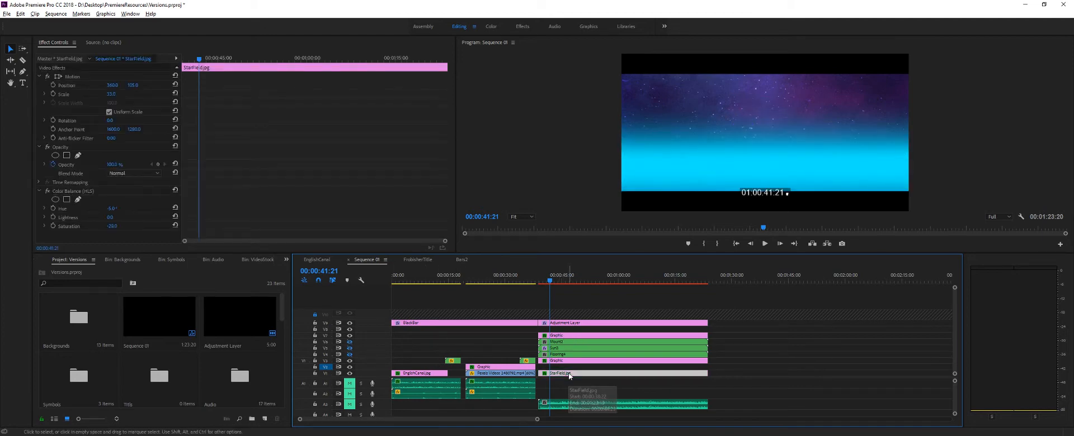
left_click(349, 367)
left_click(349, 361)
left_click(349, 336)
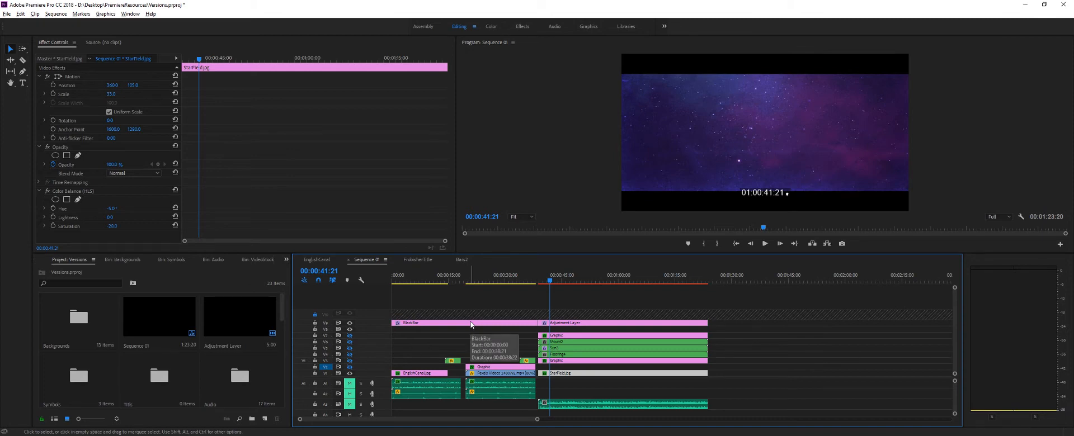
left_click(561, 362)
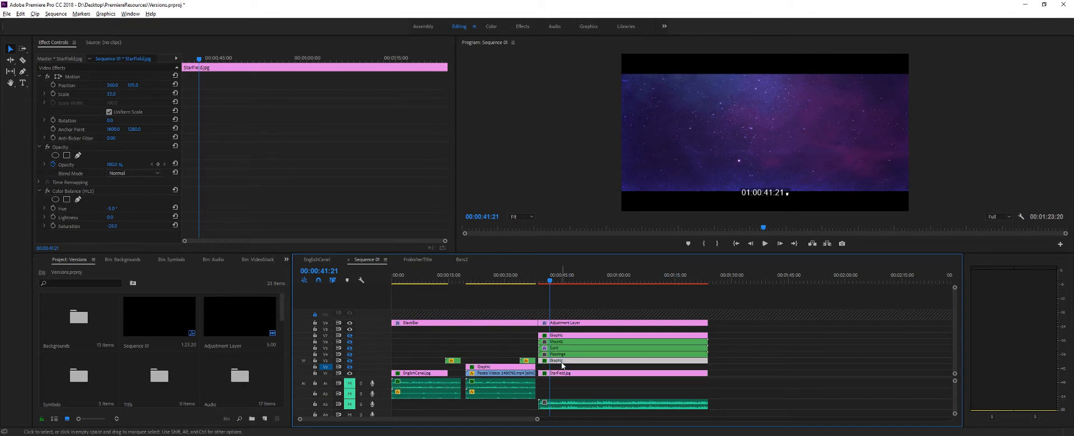
left_click(564, 373)
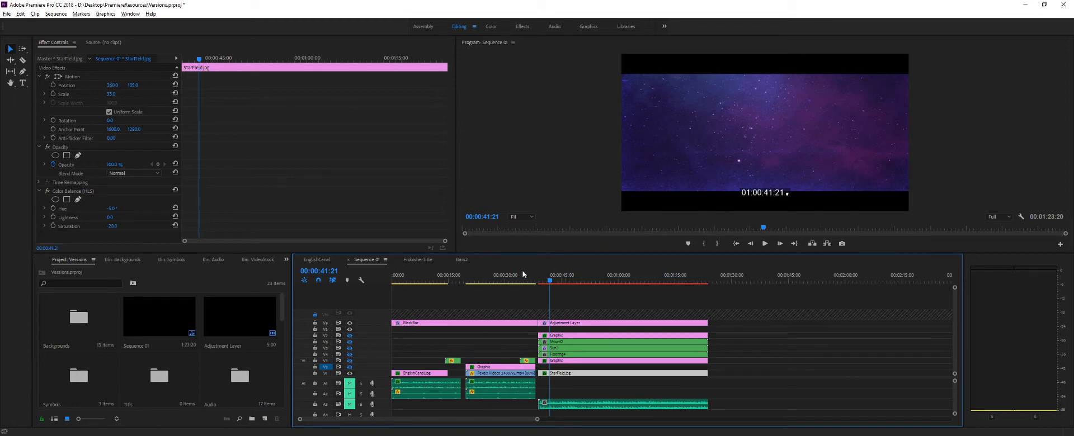
- Inspect the Adjustment Layer's effects, show the cyan graphic's track again, and select that graphic to view its Gaussian Blur settings
left_click(595, 323)
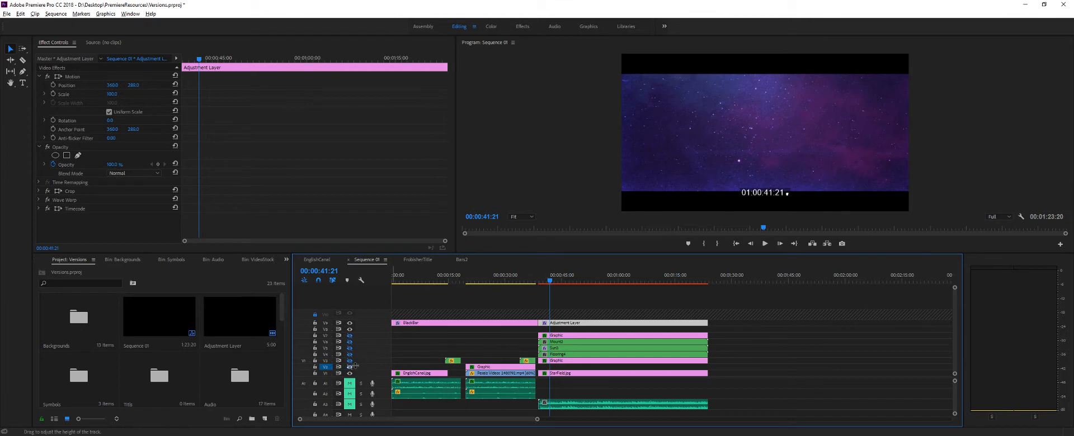
left_click(350, 336)
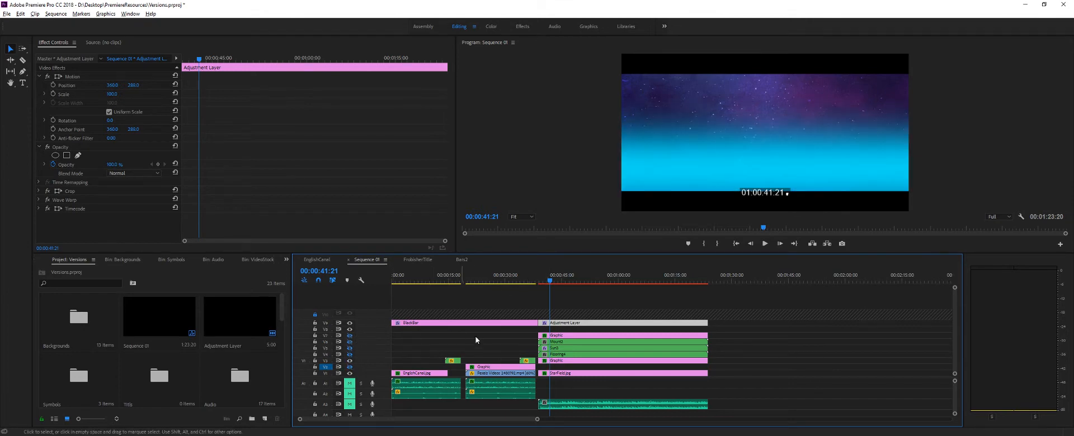
left_click(568, 361)
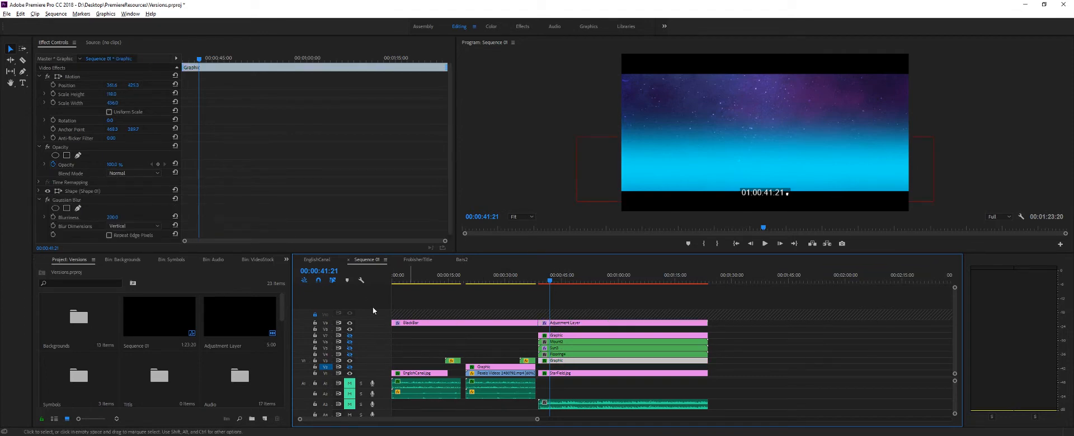
scroll(85, 195, "down", 1)
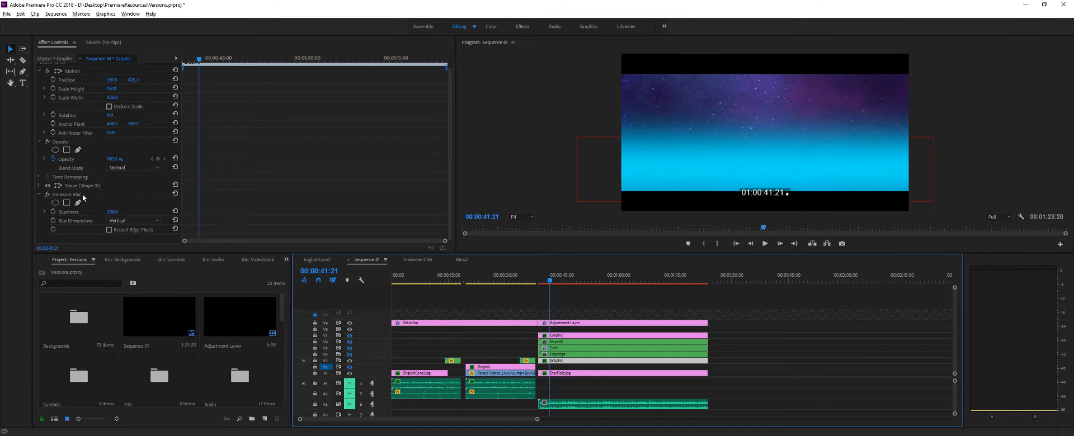
- Compare the cyan graphic without its Gaussian Blur, examine its shape's appearance settings, and turn the blur back on
left_click(46, 194)
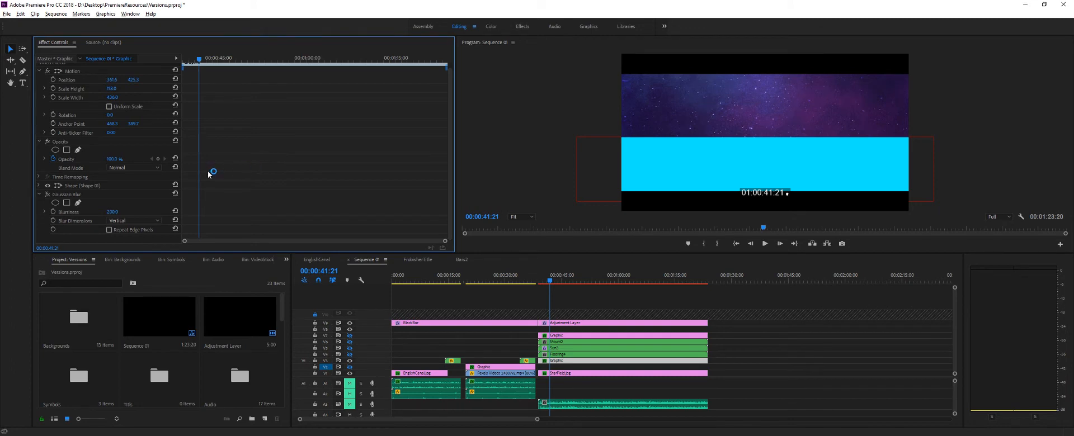
left_click(38, 185)
scroll(70, 191, "down", 1)
left_click(272, 177)
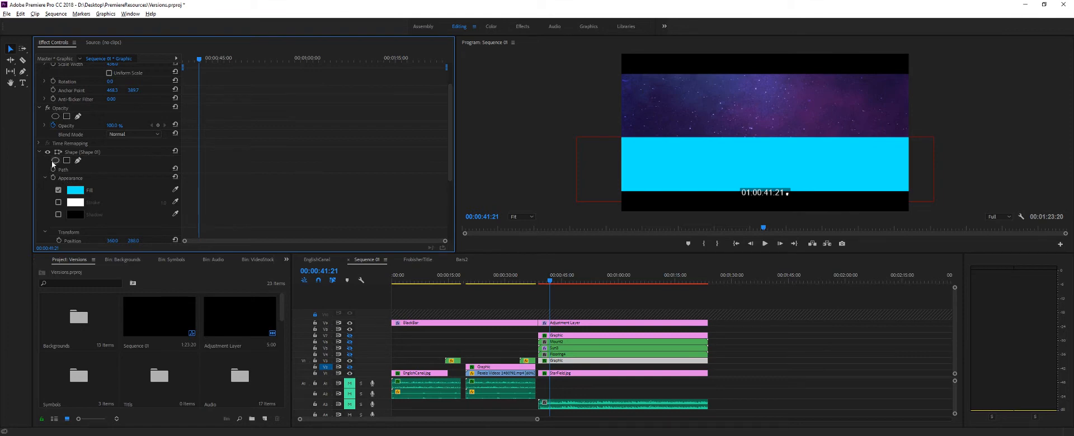
left_click(40, 151)
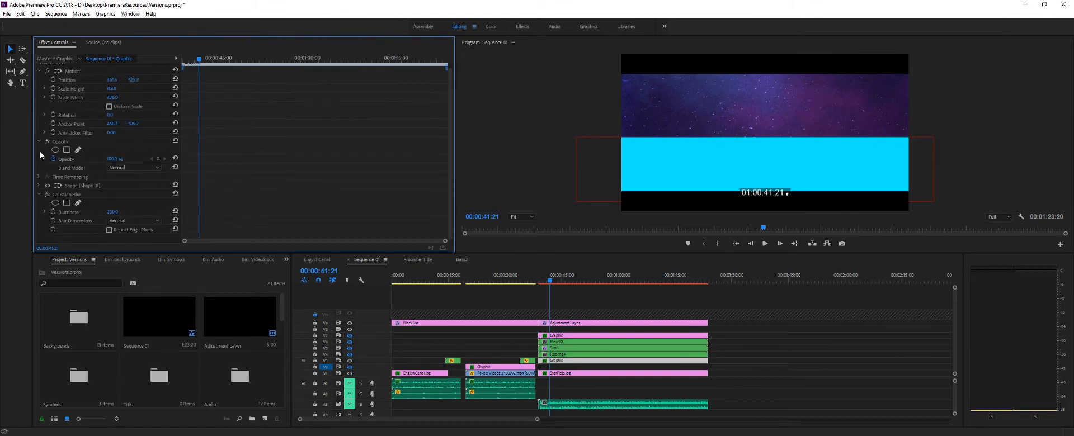
left_click(47, 194)
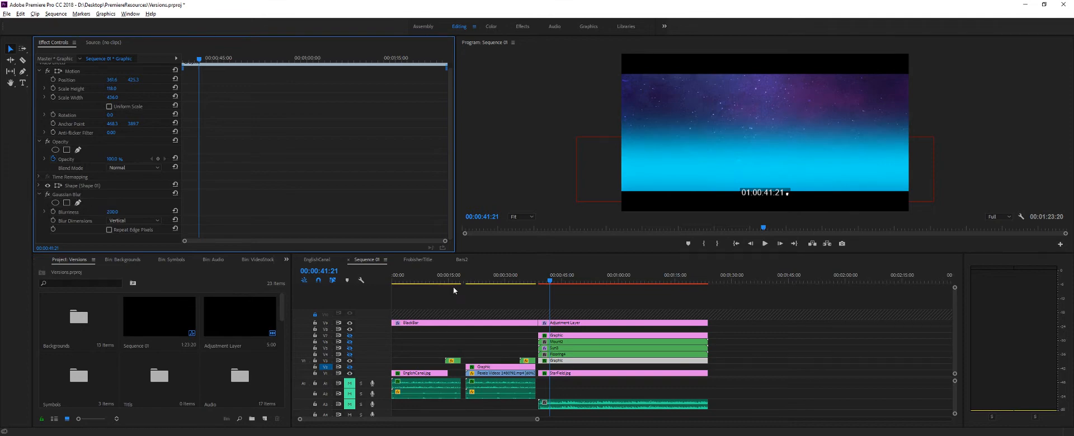
- Show the mountain track and the blurred graphic track directly above it
left_click(349, 342)
left_click(350, 342)
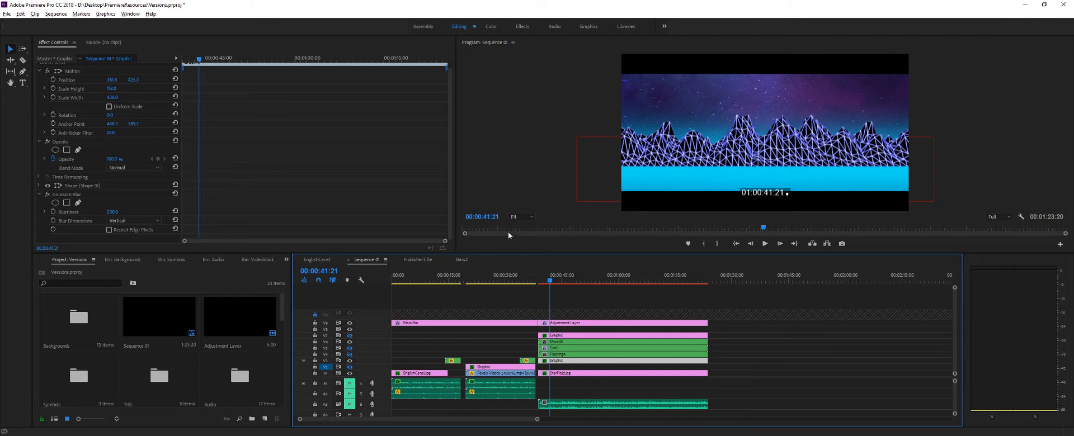
left_click(349, 338)
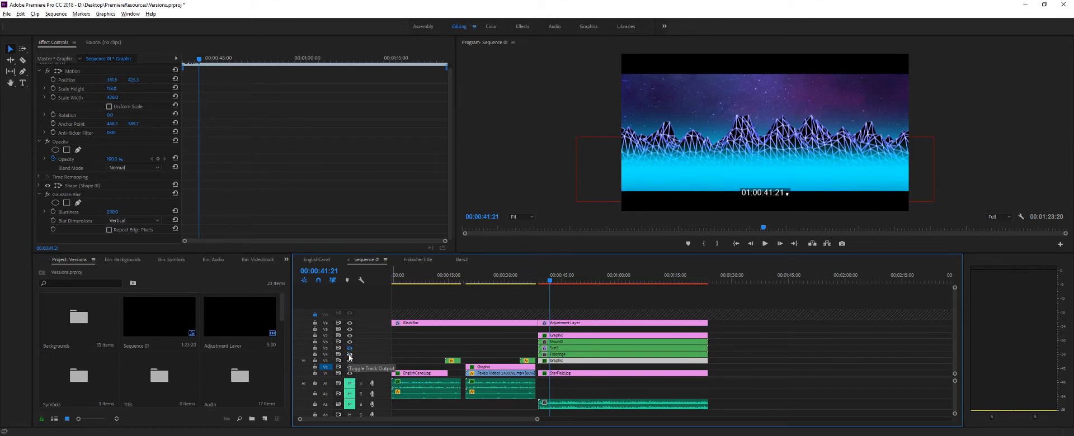
- Compare the scene with the pink grid track shown and hidden, and hide the lower cyan graphic's track
left_click(350, 355)
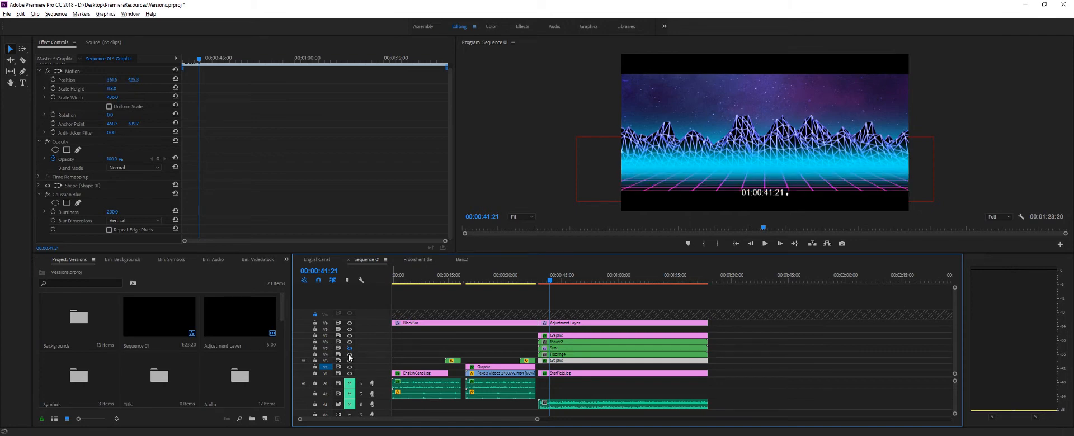
left_click(349, 356)
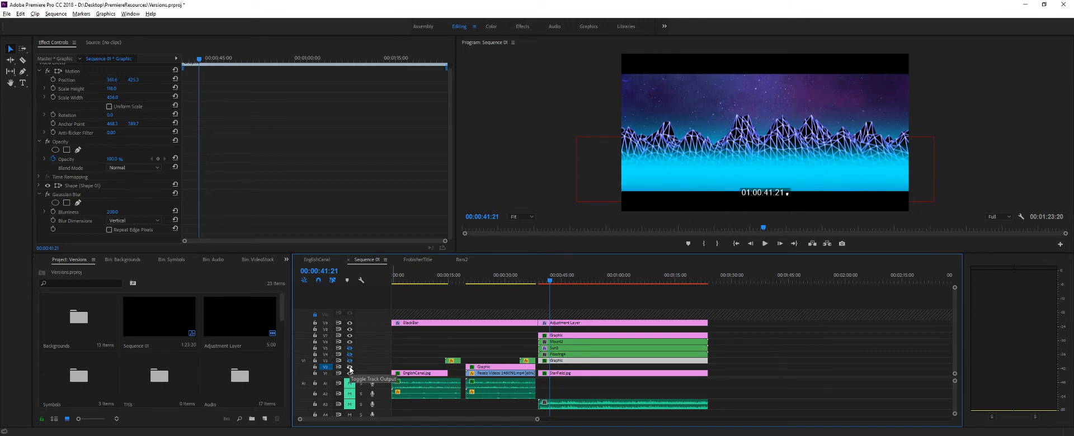
left_click(349, 368)
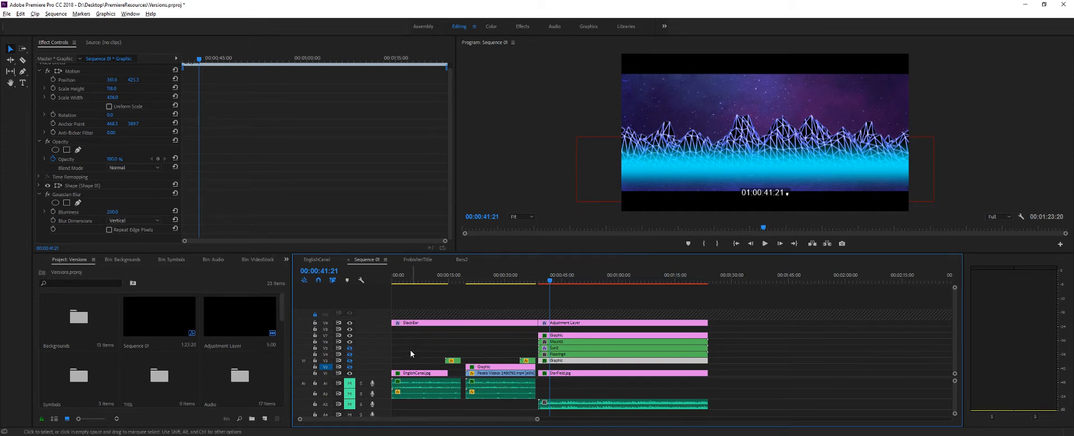
- Select the graphic directly above the mountain clip and compare it with its Gaussian Blur turned off and on
left_click(580, 332)
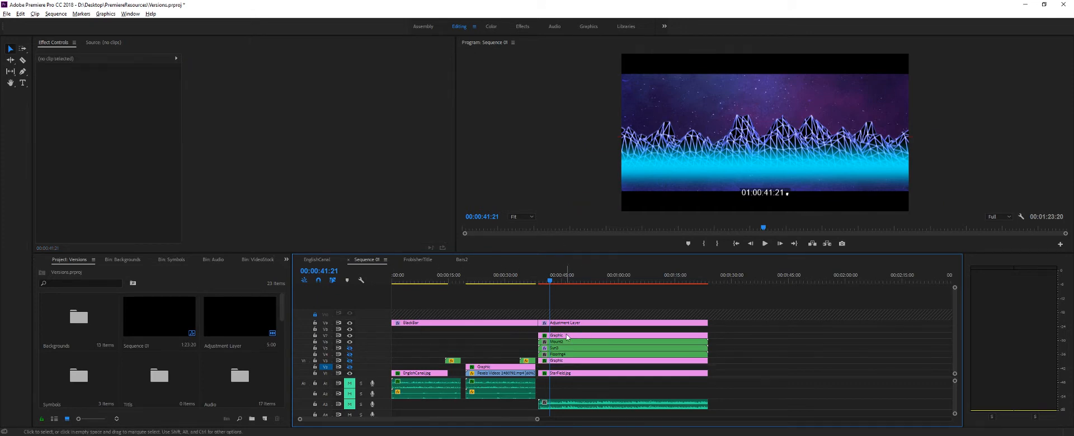
left_click(567, 336)
left_click(47, 199)
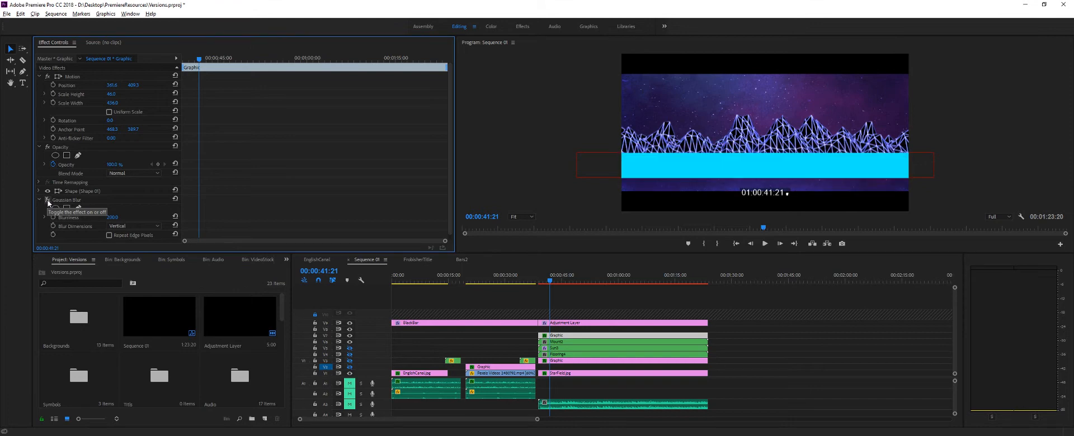
left_click(48, 200)
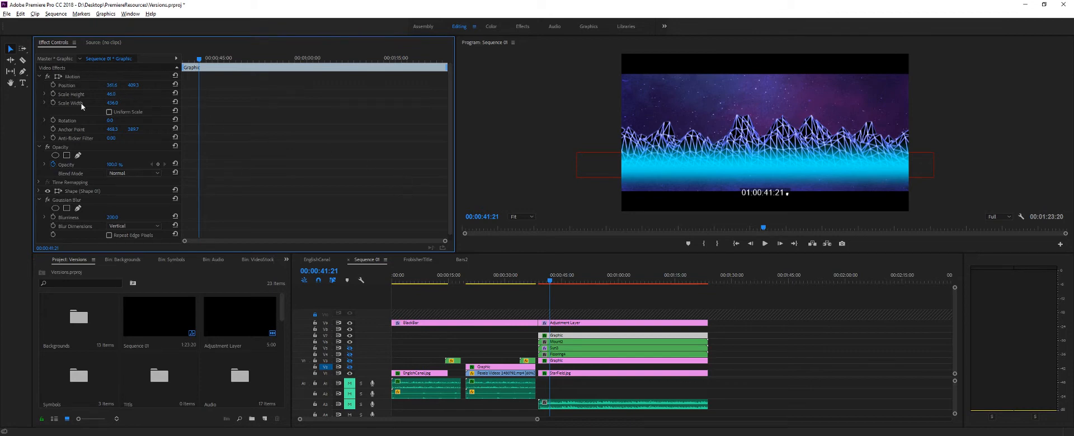
scroll(76, 179, "down", 1)
scroll(137, 152, "up", 1)
- Try lowering the blurred foreground graphic's opacity to 0, and undo the opacity change
left_click(112, 164)
type("0")
key("Return")
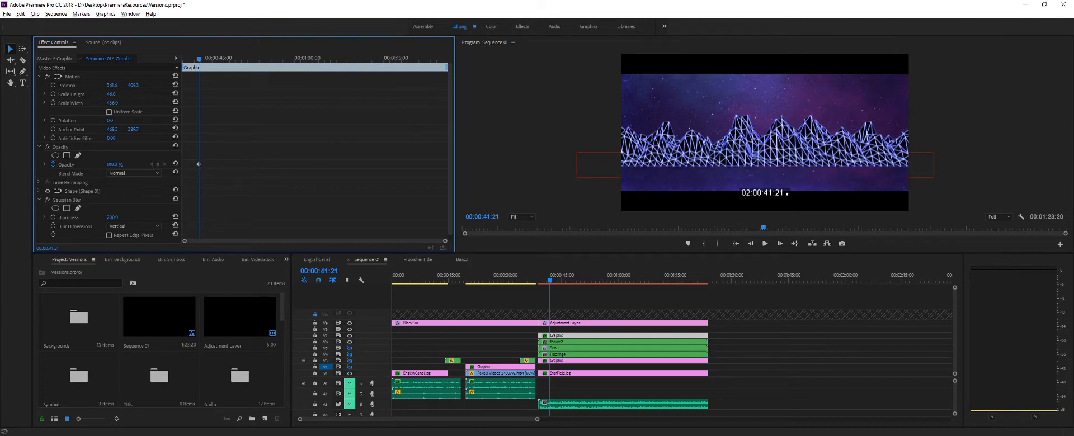
left_click_drag(114, 164, 100, 164)
key("ctrl+z")
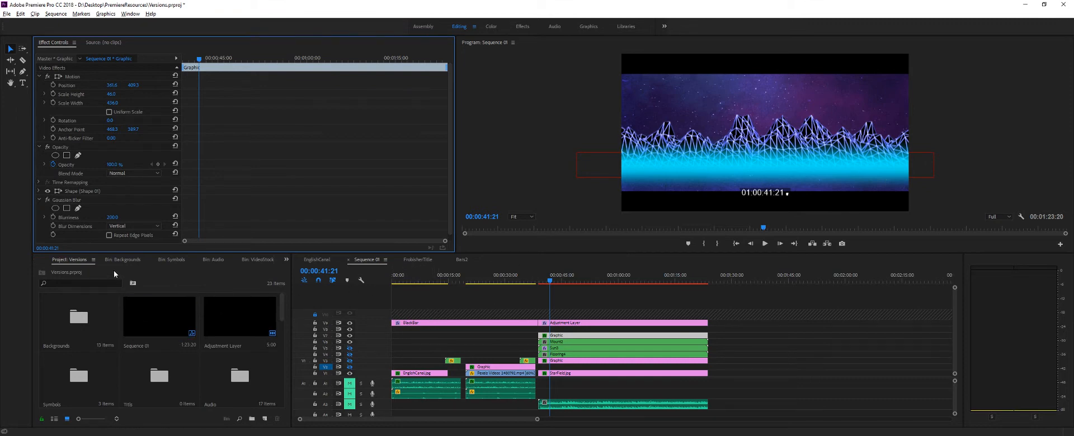
- Bring up the effects library, browse the Video Effects categories, and search for "blur"
left_click(286, 260)
left_click(299, 298)
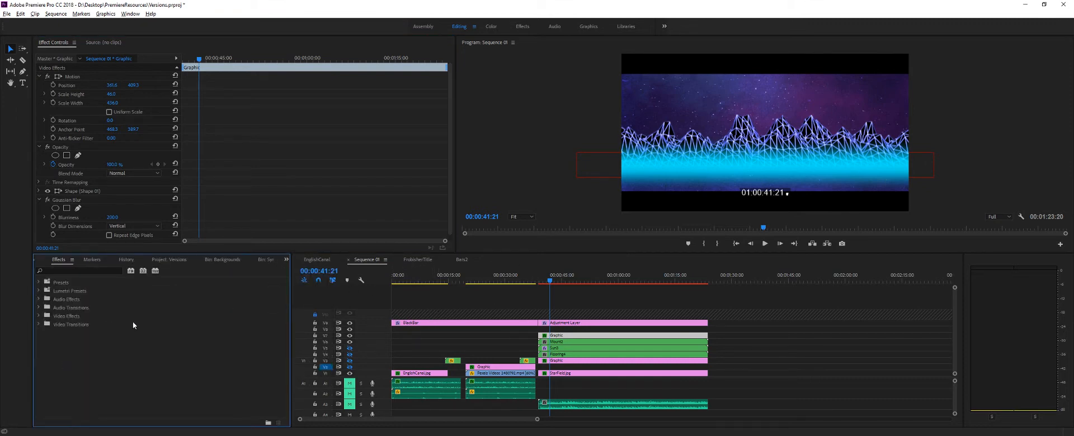
left_click(38, 323)
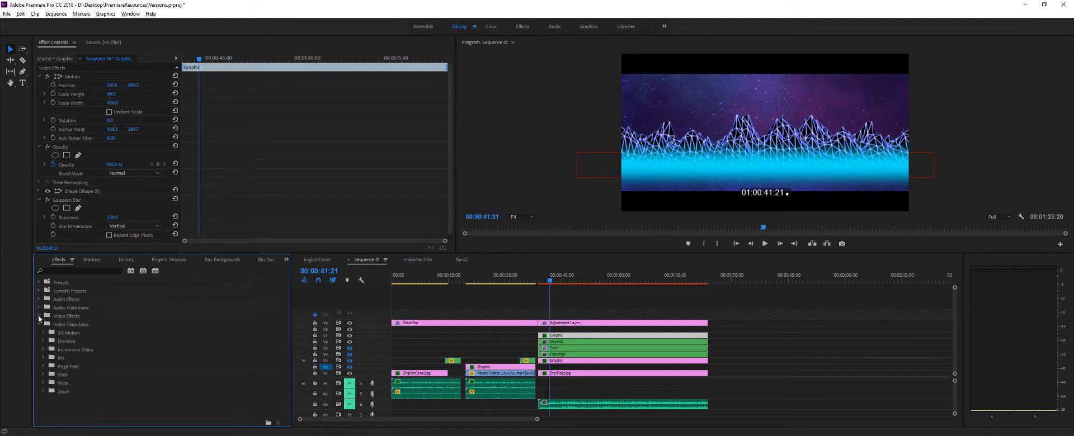
left_click(39, 316)
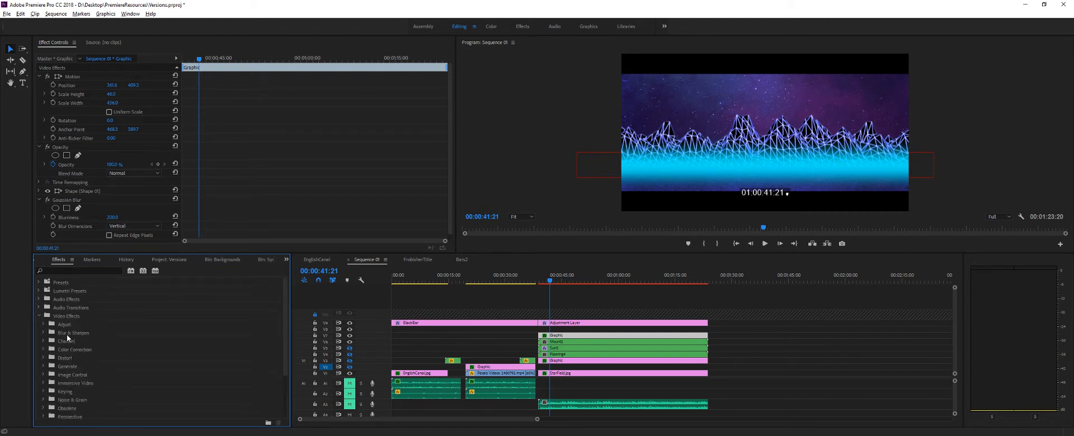
left_click(60, 269)
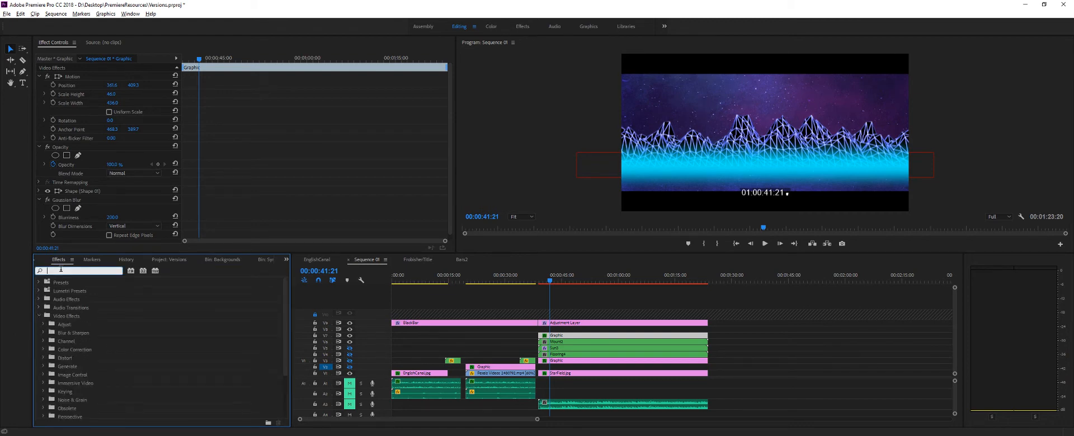
type("bl")
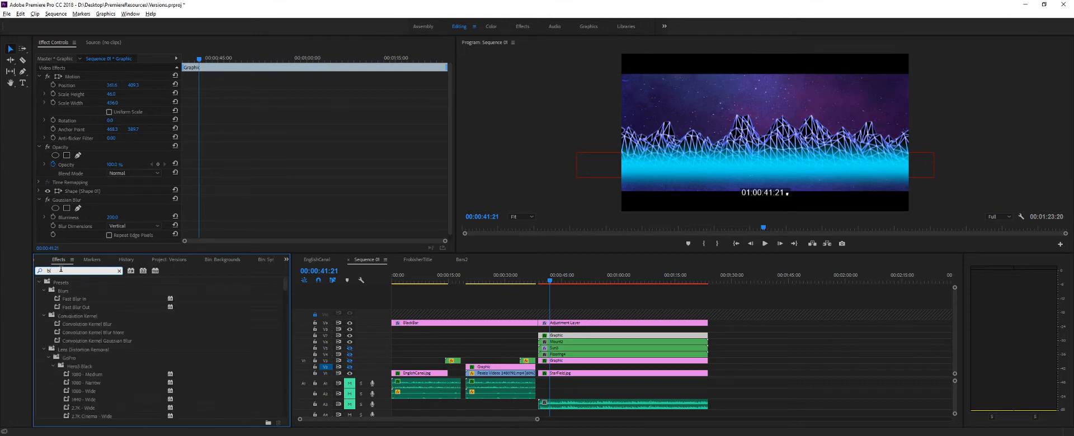
type("ur")
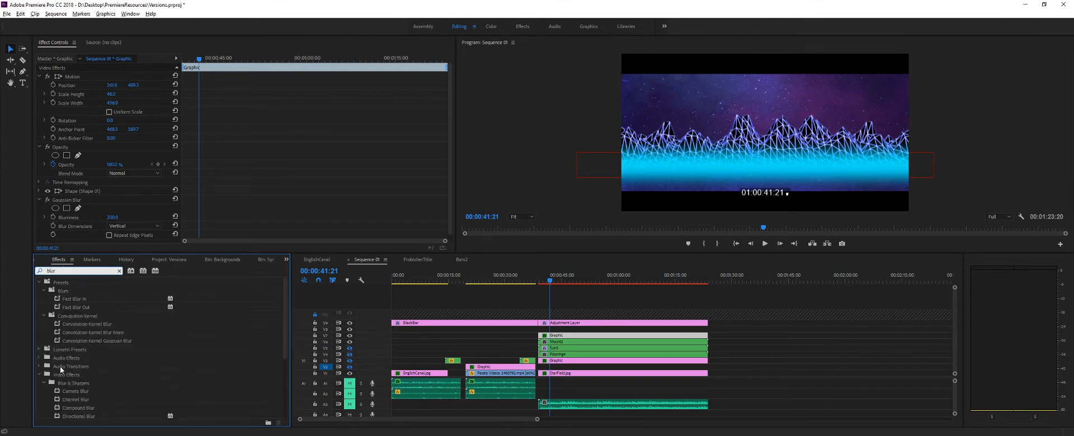
- Clear the effects search and list the Blur & Sharpen effects within Video Effects
left_click(39, 376)
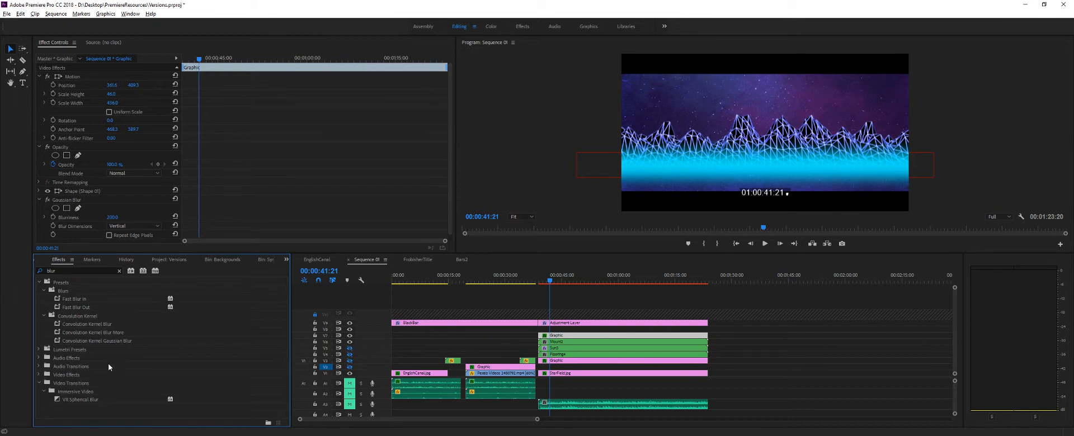
left_click(119, 271)
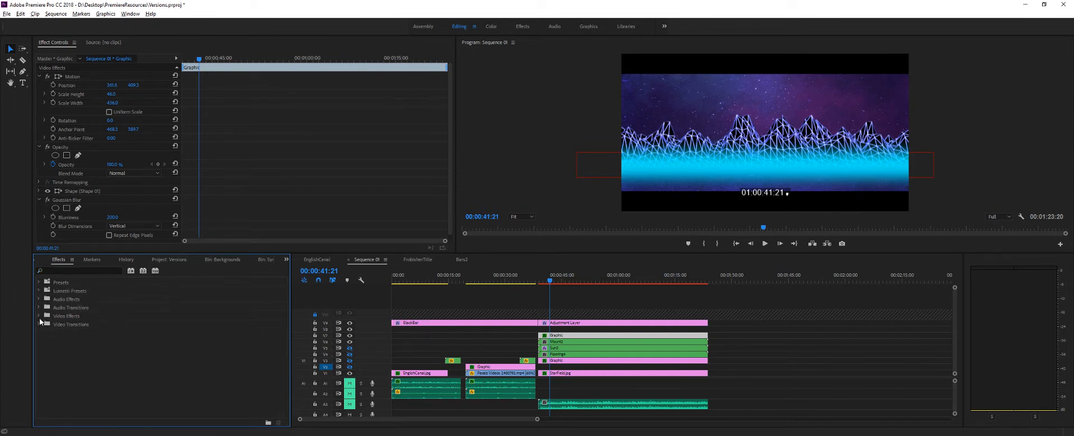
left_click(39, 317)
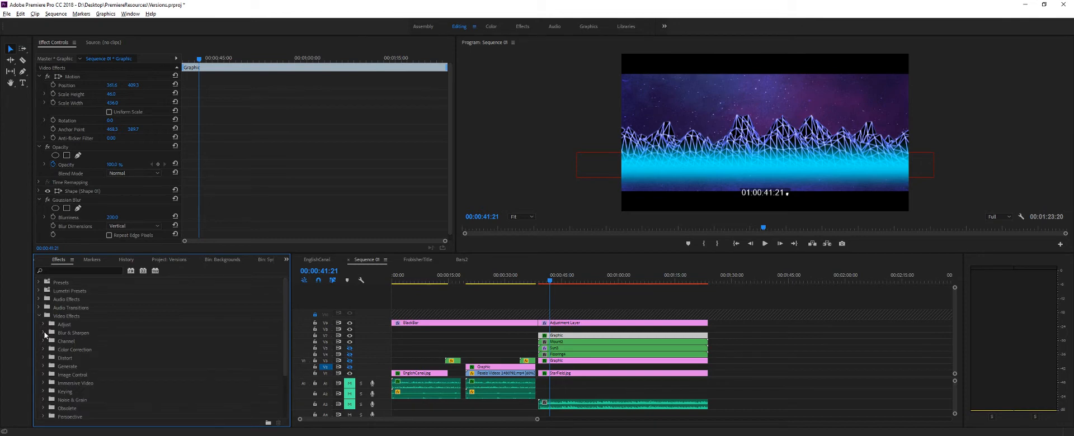
left_click(45, 333)
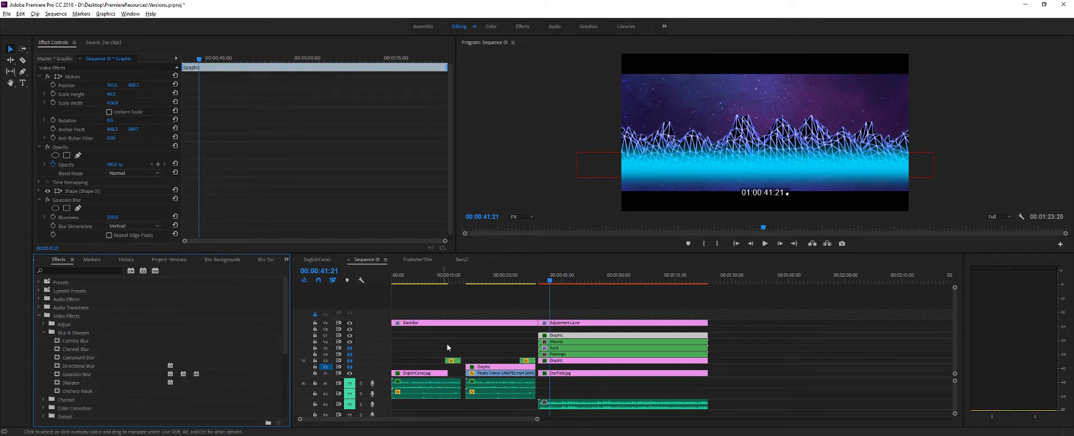
- Isolate the pink grid floor by showing its track and hiding the starfield, cyan graphic, mountain and foreground glow tracks
left_click(349, 361)
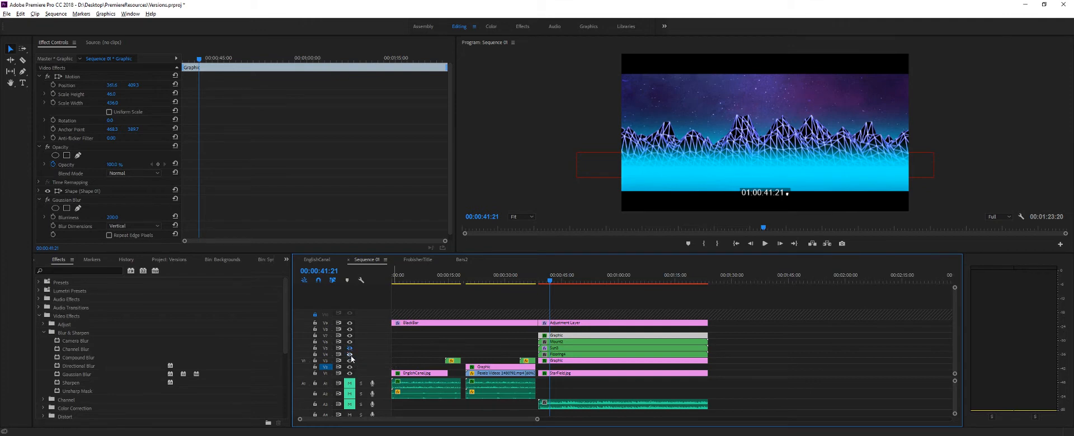
left_click(349, 361)
left_click(350, 368)
left_click(349, 374)
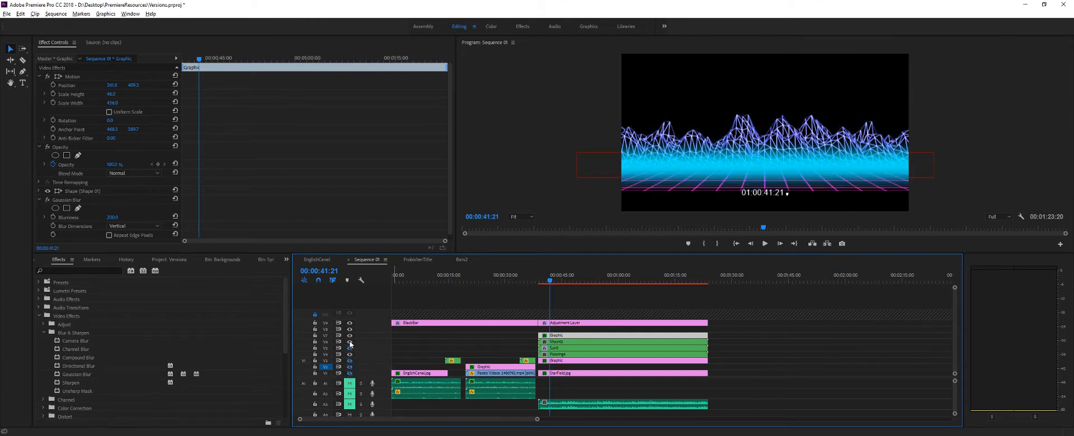
left_click(349, 342)
left_click(349, 348)
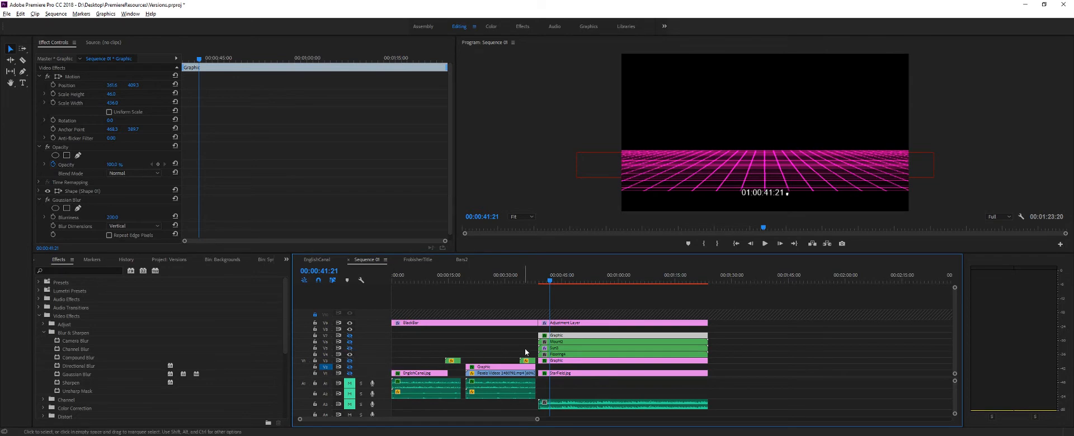
- Show the mountain track again and play a short stretch of the mountains moving over the pink grid
left_click(349, 342)
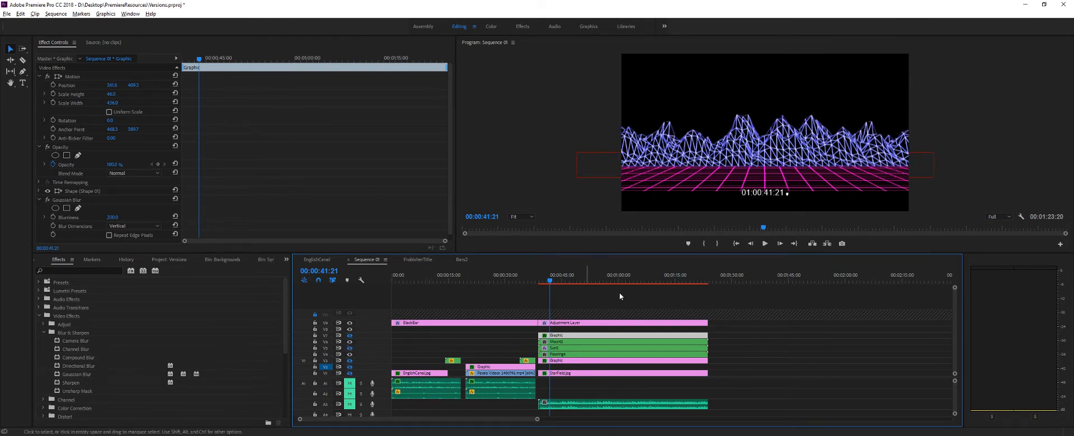
left_click(765, 245)
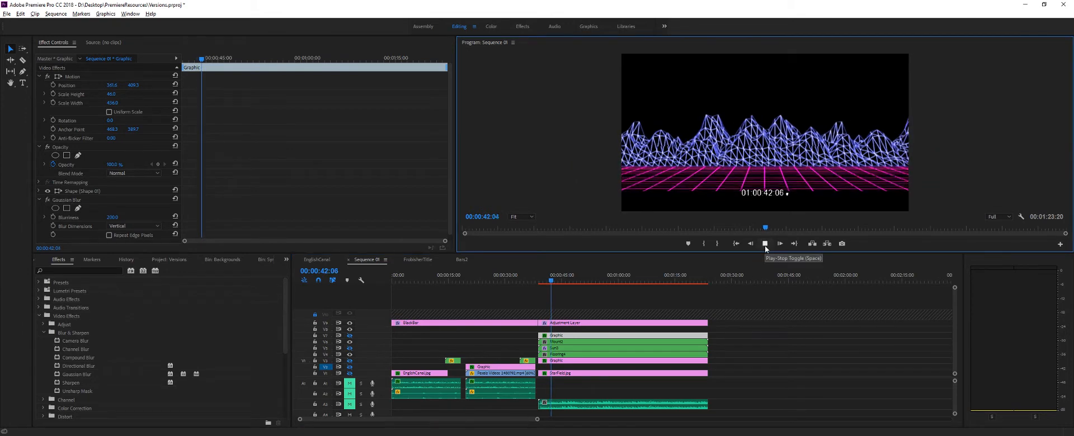
left_click(764, 244)
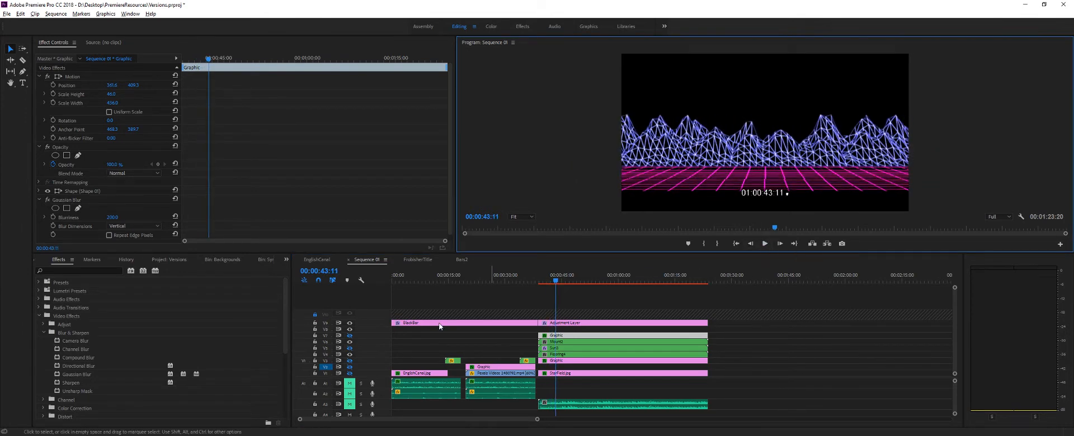
- Hide the mountain track and play the pink grid animation in an enlarged preview, then shrink the preview to reveal the tracks
left_click(350, 342)
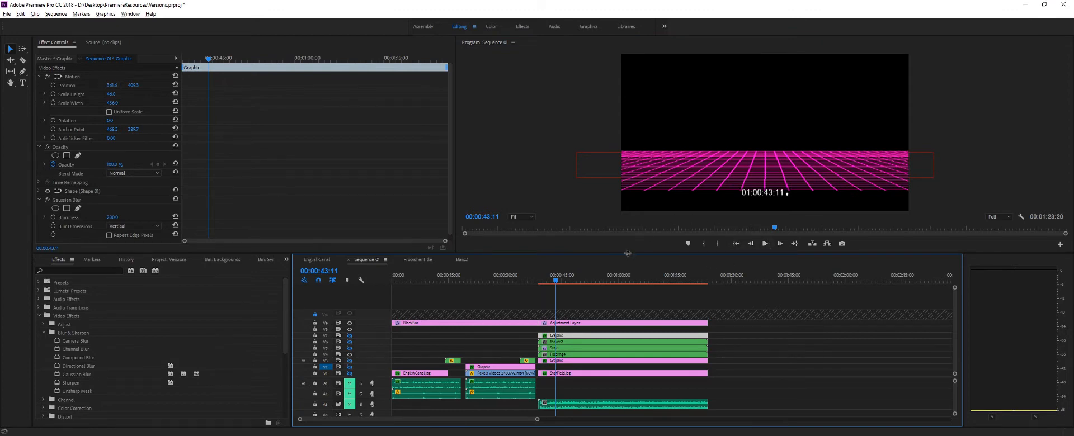
left_click_drag(629, 251, 688, 366)
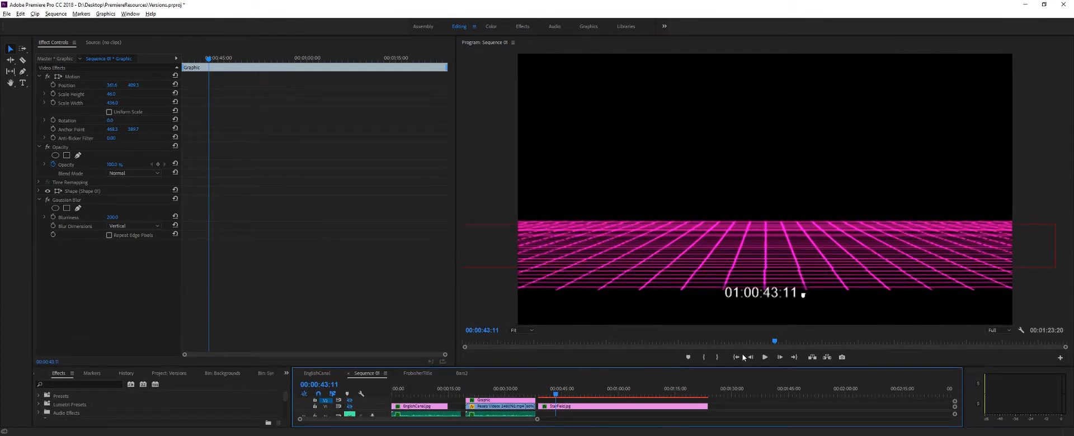
left_click_drag(773, 340, 744, 342)
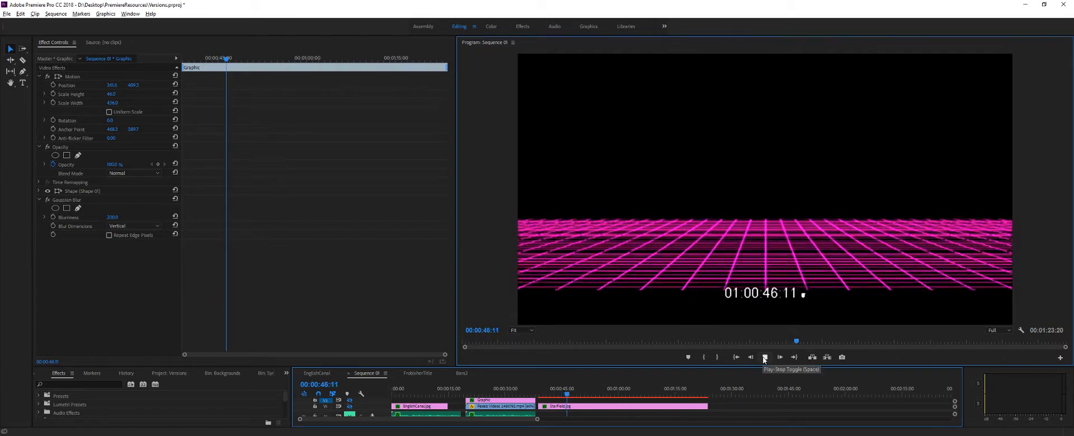
left_click(764, 358)
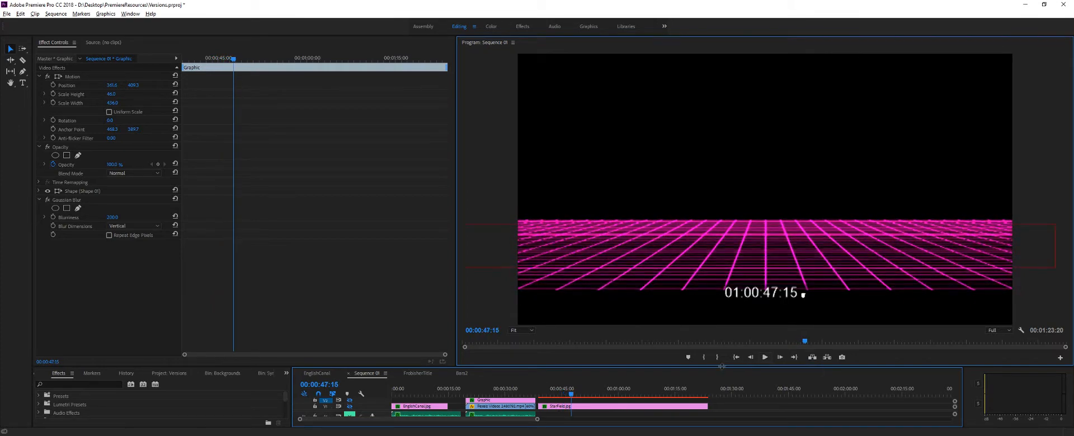
left_click_drag(722, 367, 719, 278)
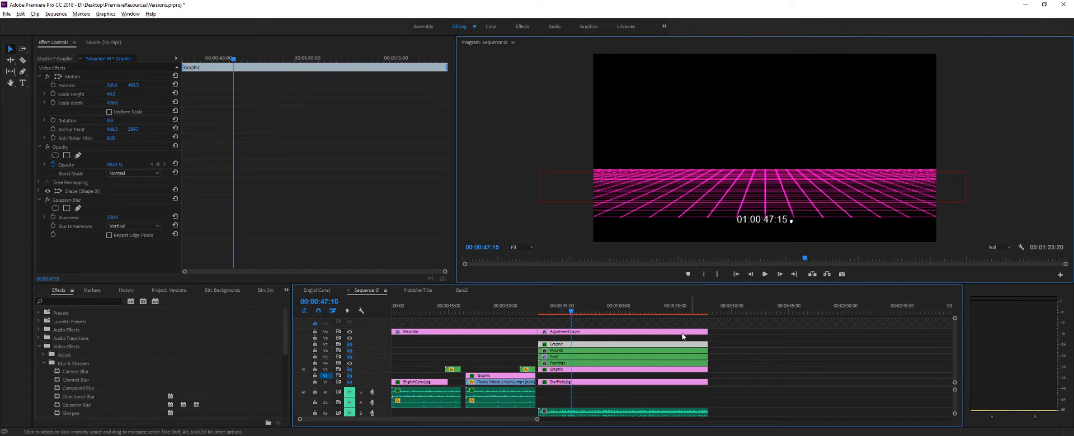
- Isolate the wireframe mountains by showing the mountain track and hiding the pink grid track
left_click(350, 352)
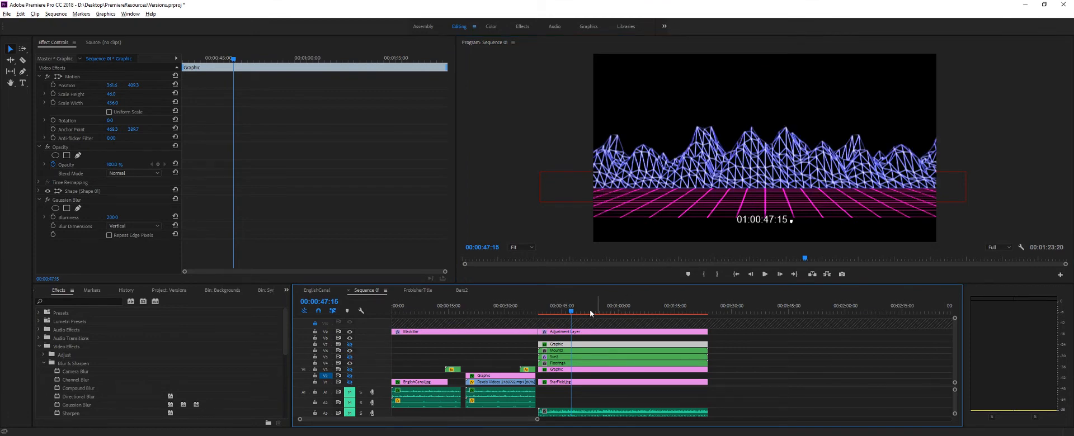
left_click(350, 362)
left_click(350, 363)
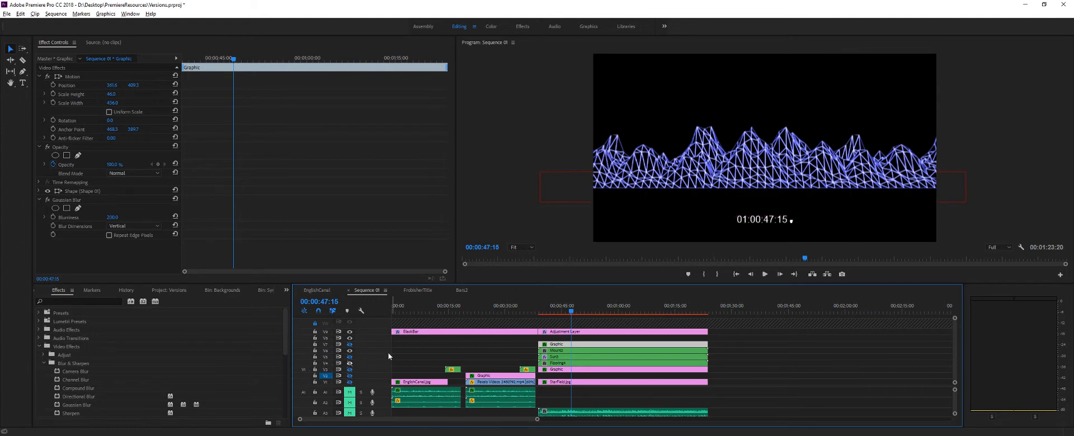
- Play the isolated mountain animation from near the clip's start, and return the playhead to 00:00:39:24
left_click_drag(564, 312, 538, 312)
left_click(761, 274)
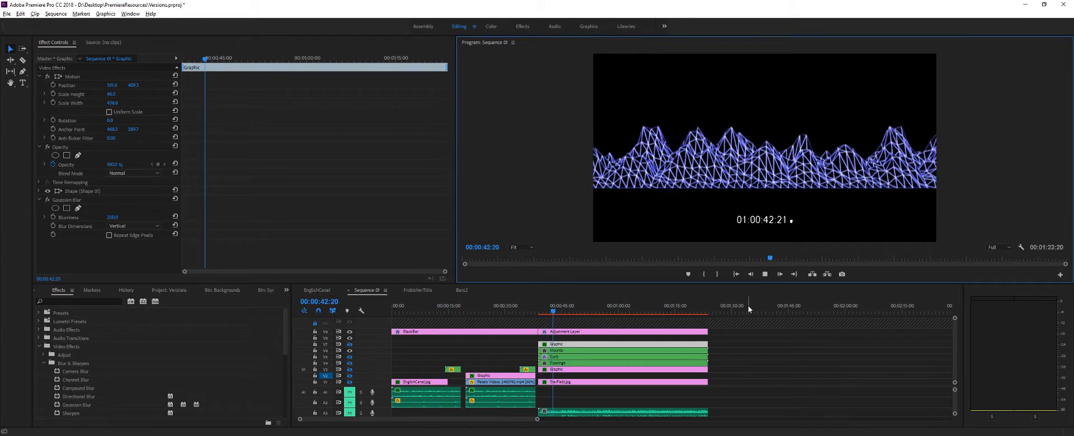
left_click(765, 275)
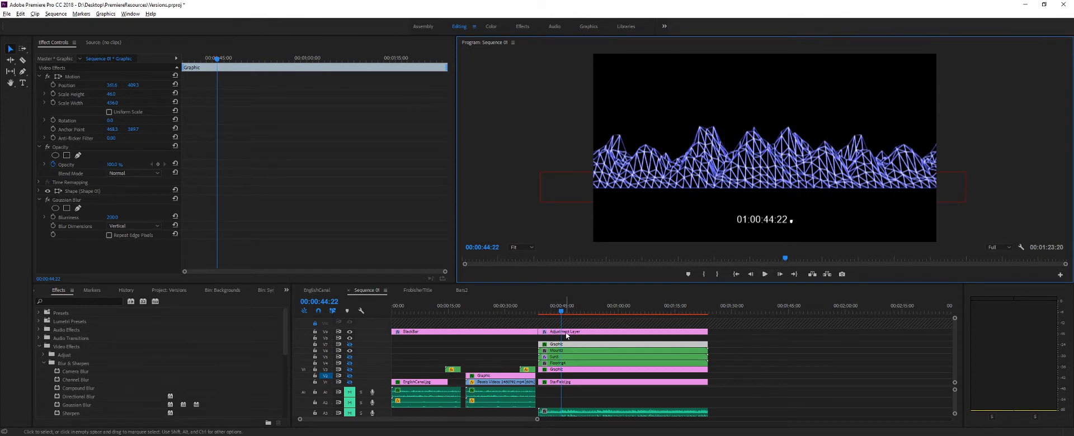
left_click_drag(565, 317, 540, 315)
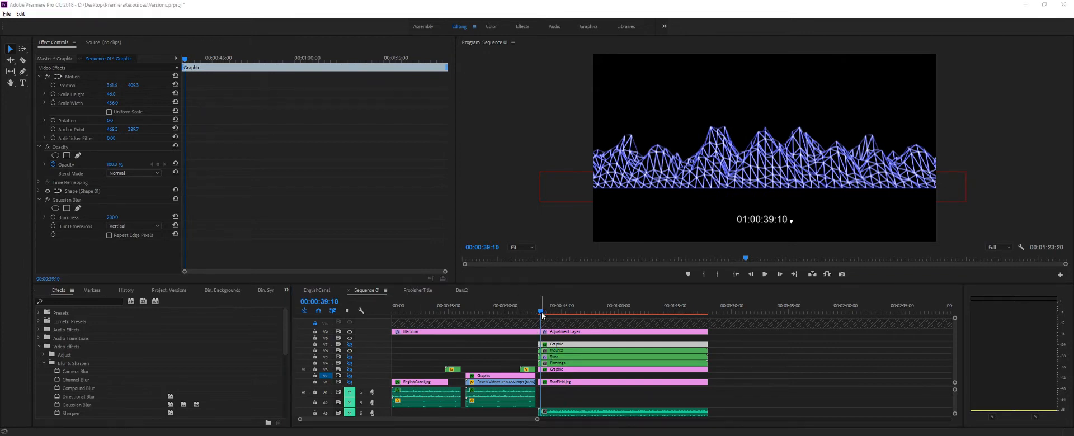
mouse_move(540, 312)
left_mouse_down()
mouse_move(558, 315)
mouse_move(544, 323)
left_mouse_up()
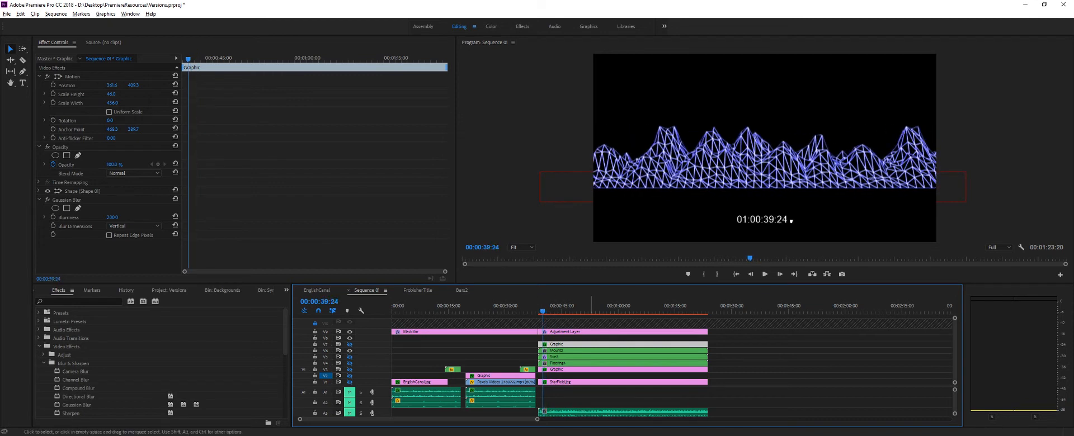
left_click(562, 435)
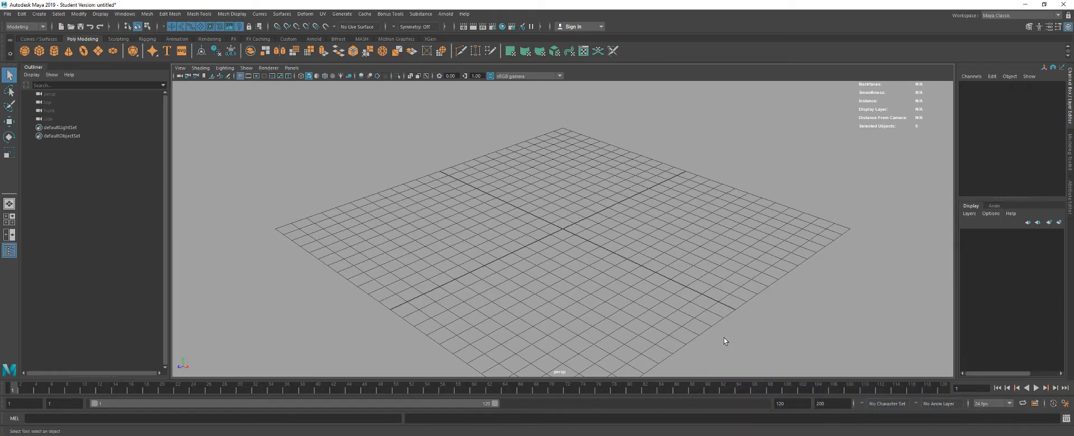
scroll(724, 338, "down", 5)
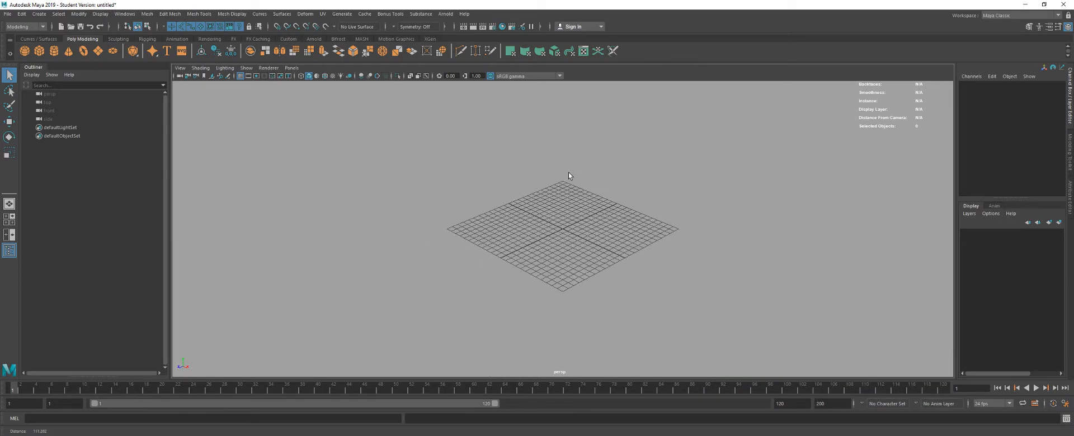
key("alt+v")
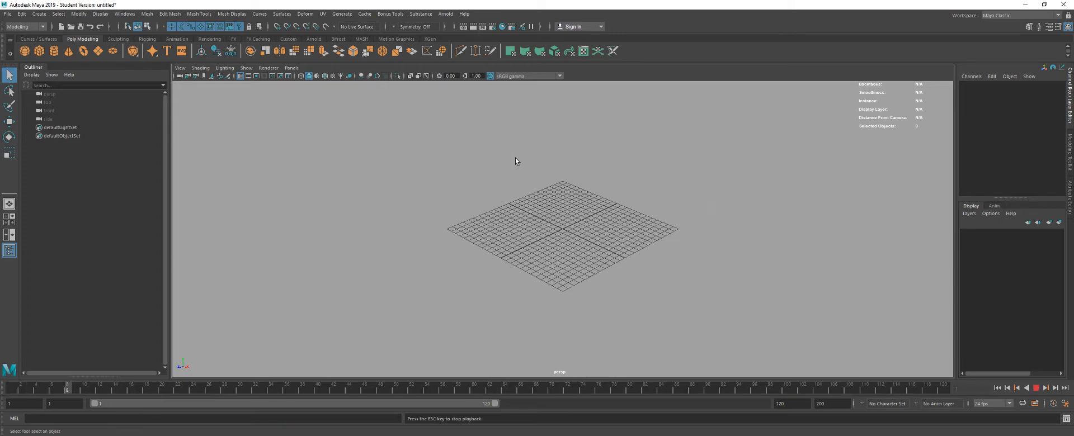
key("alt+v")
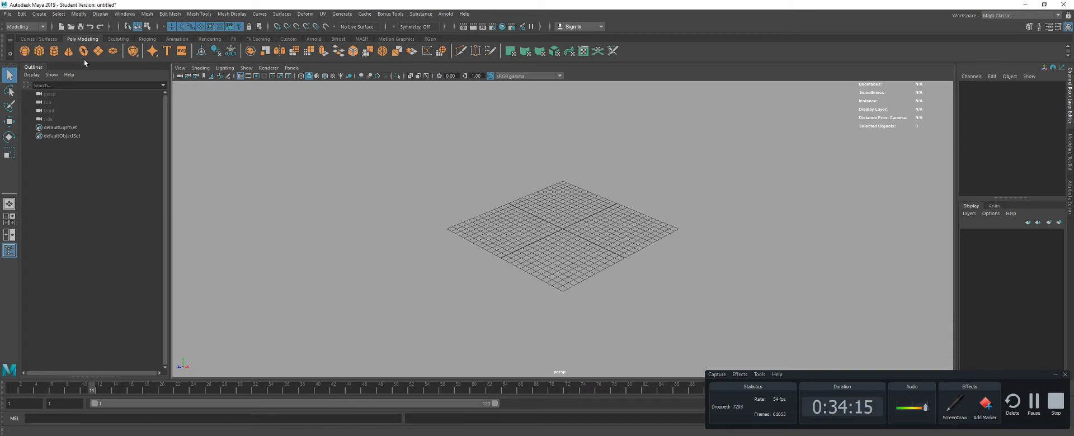
left_click(1055, 375)
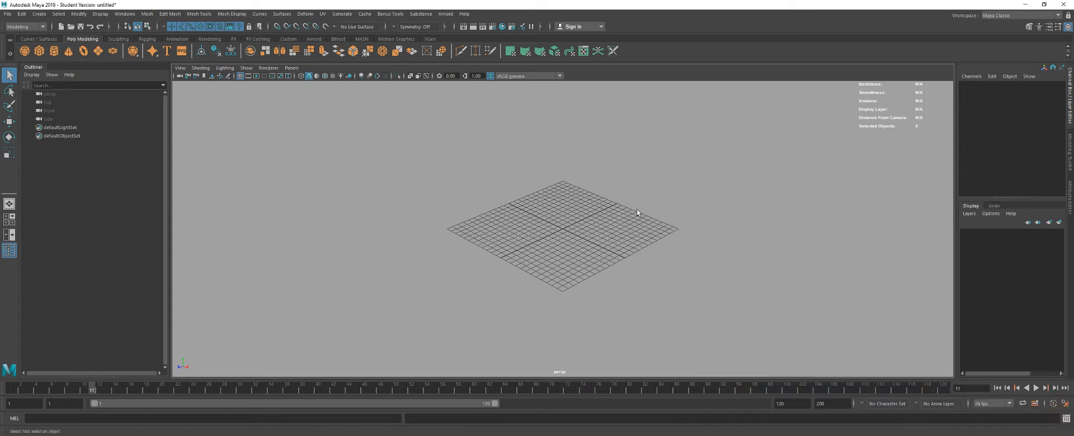
- Draw a polygon plane on the grid and set its width and height to 24
left_click(99, 53)
left_click_drag(560, 228, 528, 256)
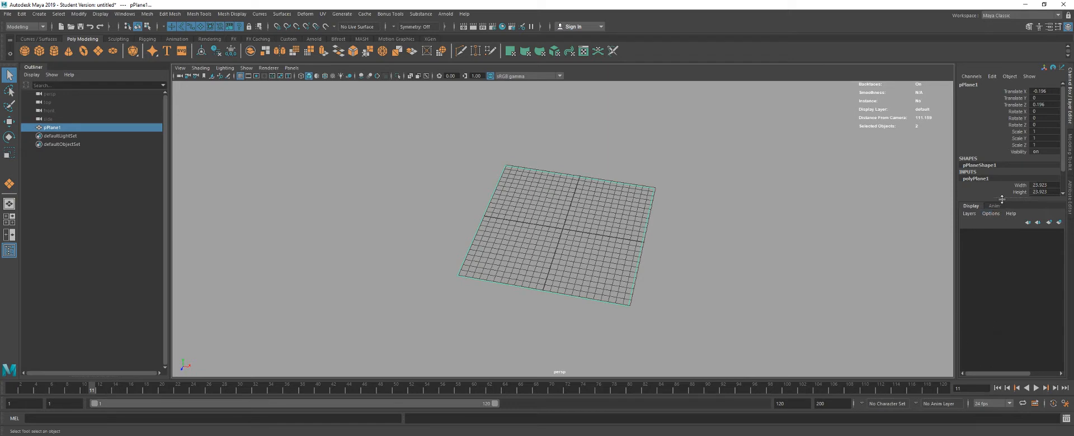
left_click_drag(1001, 200, 1007, 244)
left_click_drag(1044, 185, 1044, 192)
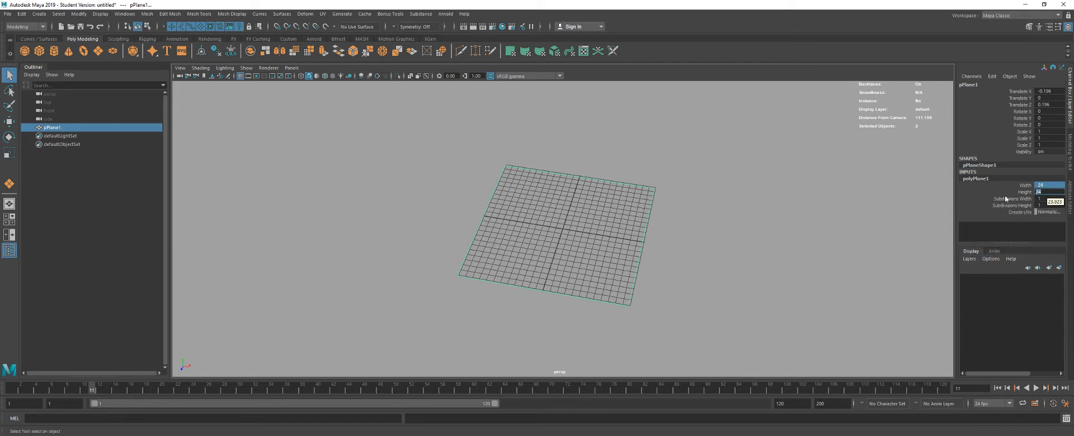
left_click(583, 223)
- Snap the plane to the centre of the grid so its Translate values are 0
key("w")
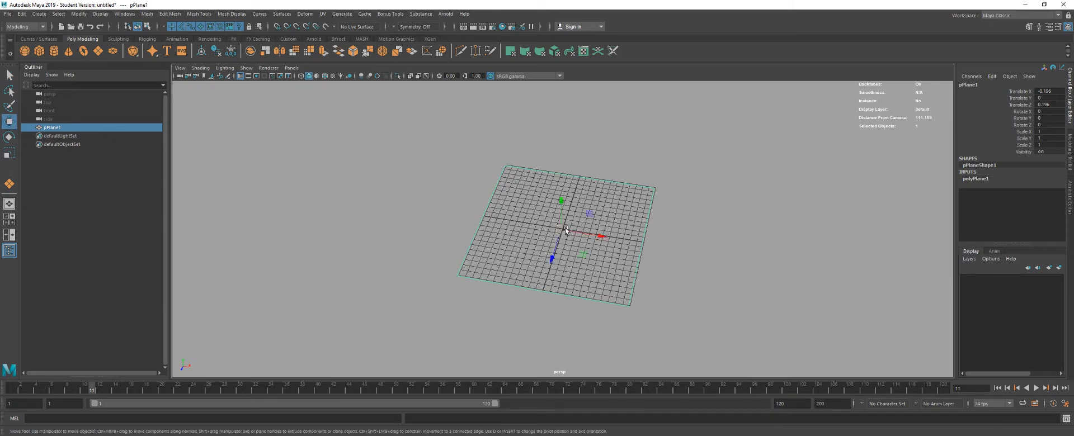
left_click_drag(563, 229, 635, 233)
key("x")
- Set the plane's Subdivisions Width and Subdivisions Height to 24
left_click(973, 179)
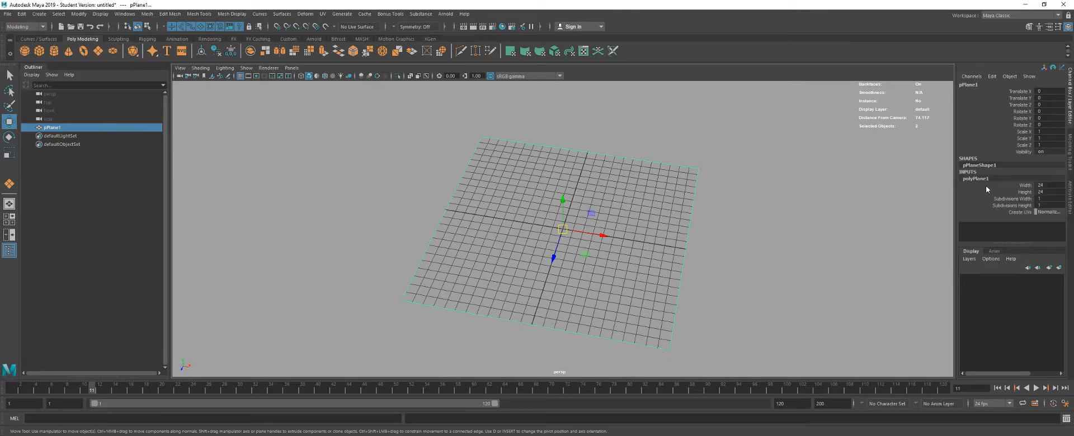
left_click(1043, 199)
type("24")
key("Return")
left_click_drag(845, 226, 822, 248)
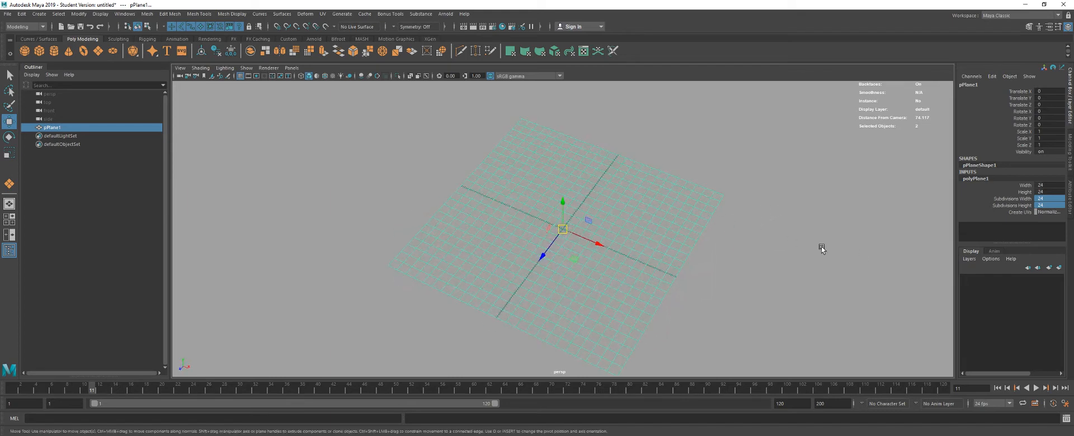
- Move the plane's pivot to its edge, then duplicate it twice, placing the copies on either side at Translate X -24 and 24
scroll(639, 226, "down", 5)
key("d")
left_click_drag(589, 240, 545, 220)
key("ctrl+d")
scroll(588, 279, "up", 3)
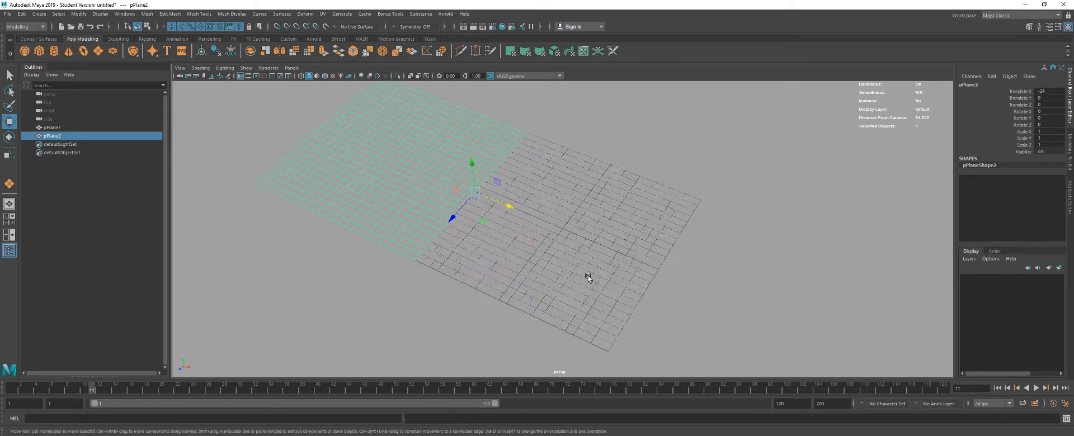
key("ctrl+d")
left_click_drag(490, 195, 720, 304)
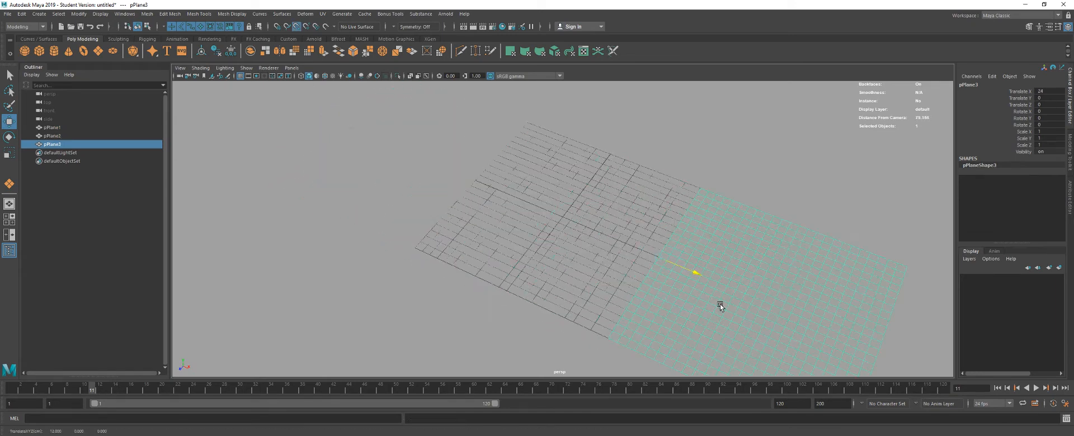
- Display the wireframe over the shaded planes and hide the viewport grid
left_click(327, 78)
key("a")
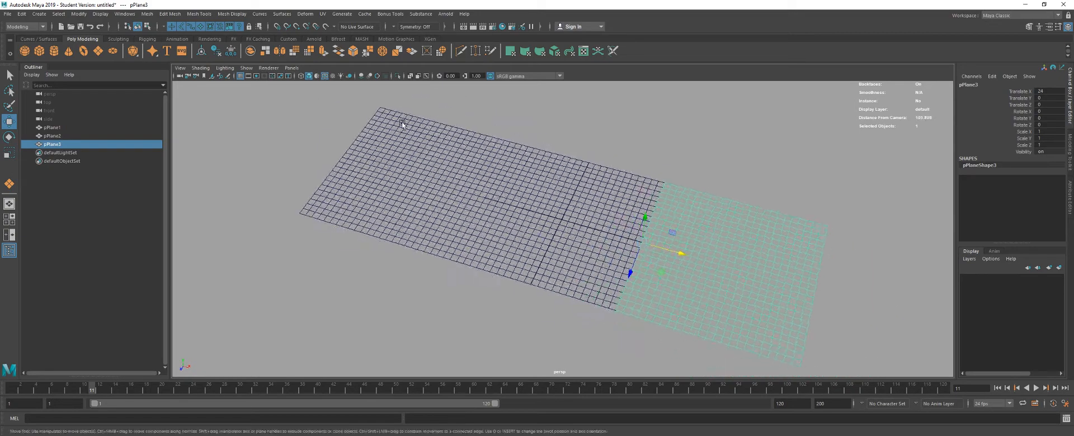
left_click(242, 78)
- Duplicate the row of three planes, snap the copies alongside at Translate Z -24, and combine all six planes into one mesh
left_click_drag(475, 139, 744, 292)
left_click_drag(694, 268, 730, 270)
key("ctrl+d")
key("d")
key("v")
left_click(448, 228)
left_click_drag(449, 228, 622, 189)
left_click_drag(376, 96, 777, 309)
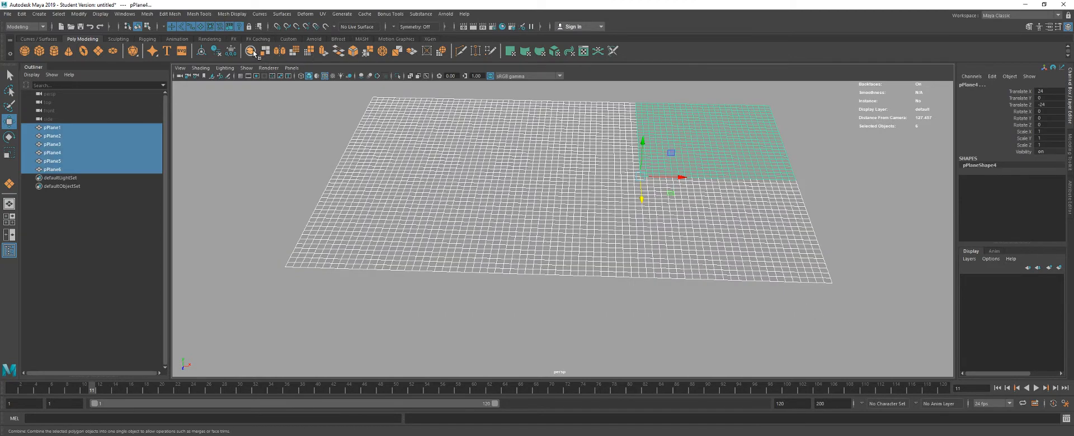
left_click_drag(650, 220, 559, 199)
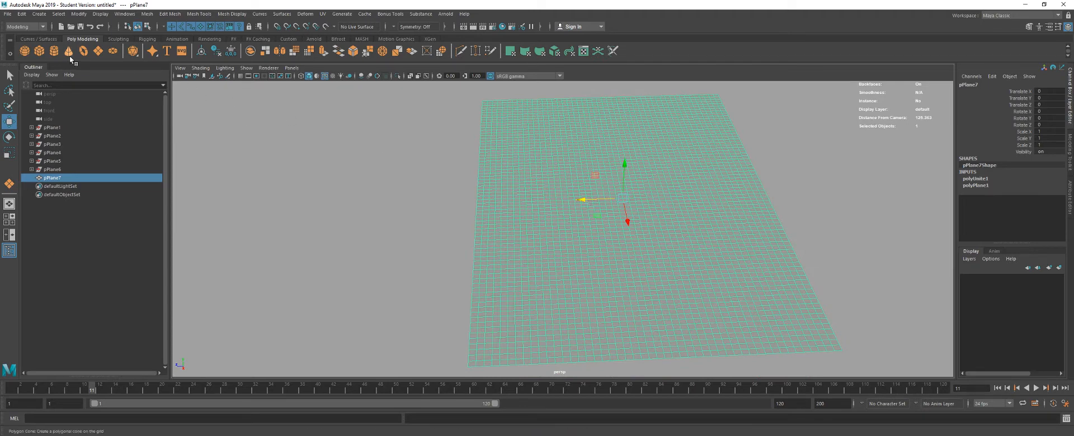
- Draw a second polygon plane over the combined mesh and set its width and height to 24
left_click(99, 51)
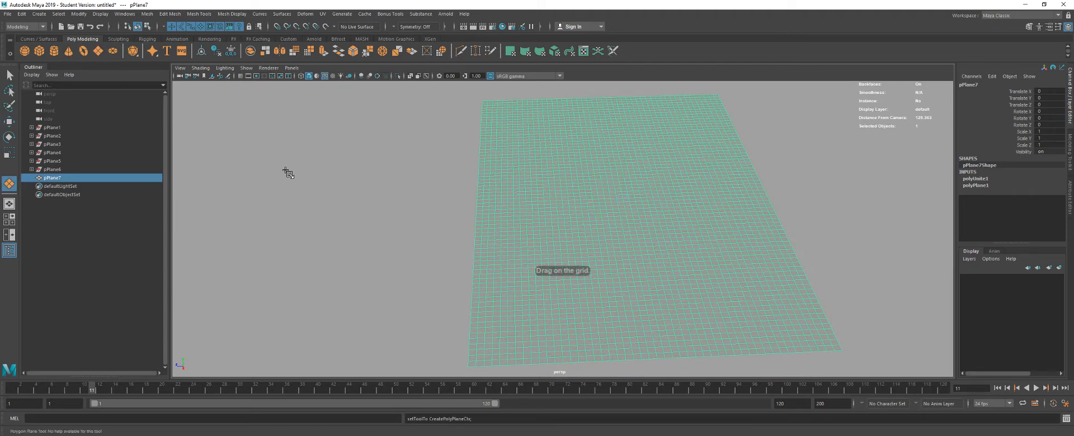
left_click_drag(530, 168, 621, 210)
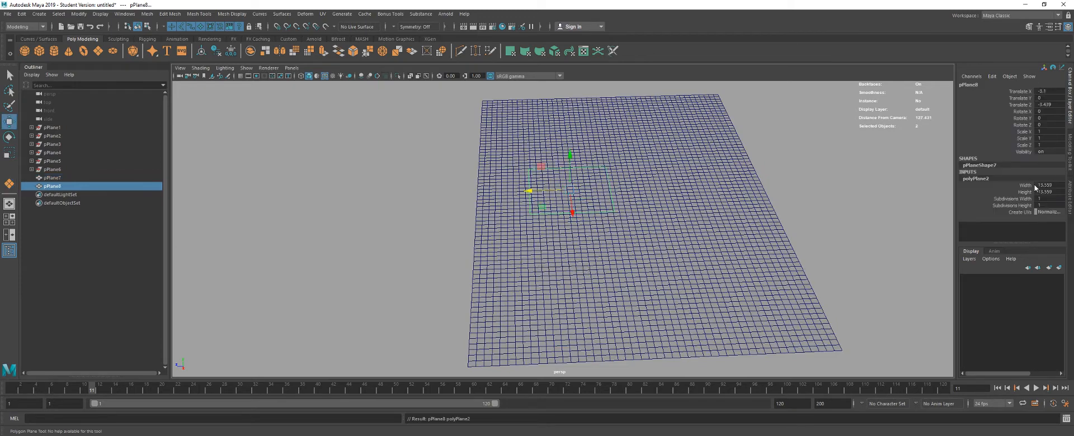
left_click_drag(1035, 186, 1045, 191)
type("24")
key("Return")
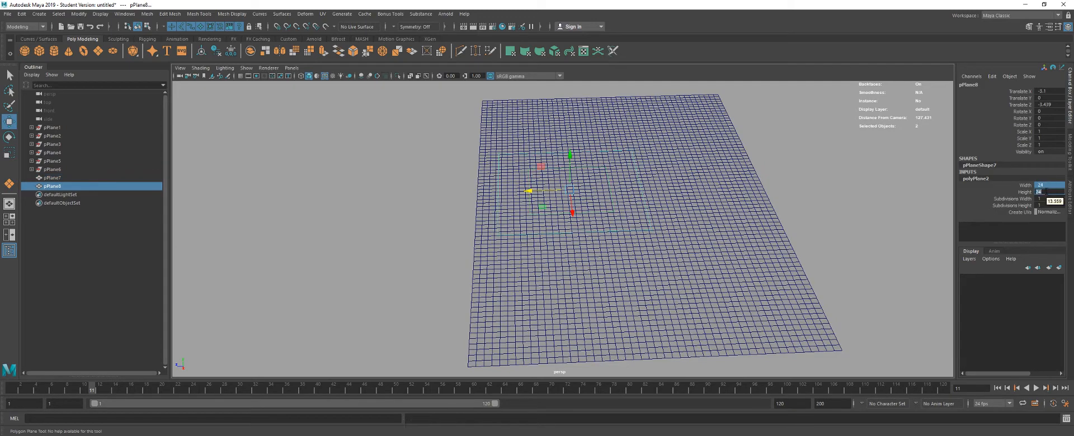
- Set the new plane's Translate X, Y and Z to 0
left_click_drag(1038, 91, 1045, 105)
type("0")
key("Return")
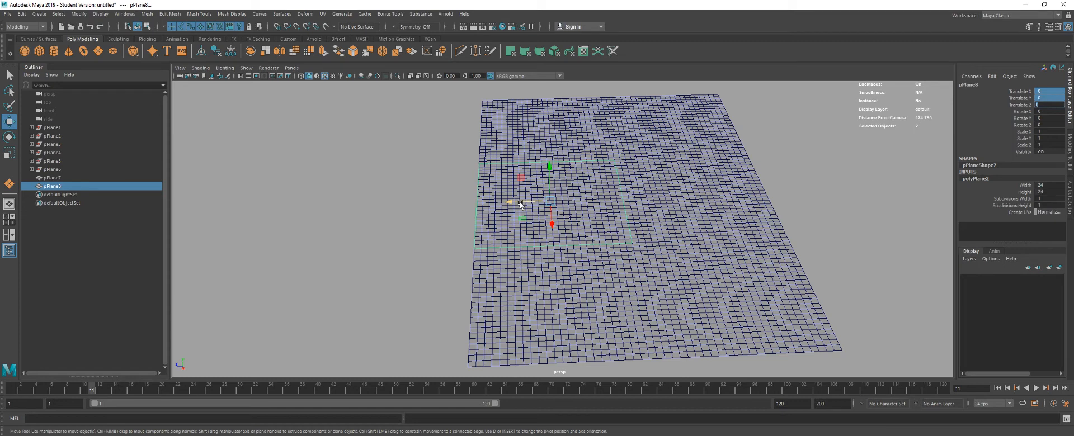
key("Return")
- Adjust the undivided plane's pivot and snap the plane against the outer edge of the combined grid mesh
key("d")
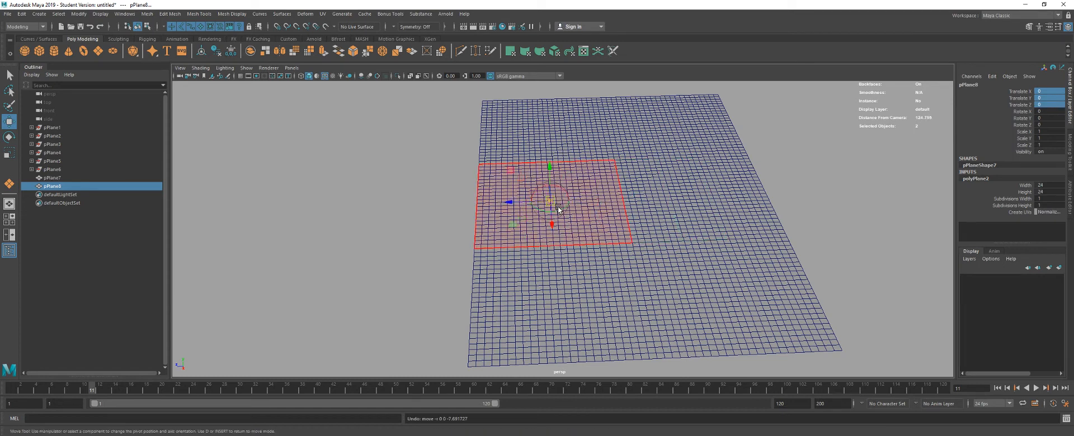
left_click_drag(519, 204, 453, 213)
left_click(391, 257)
left_click_drag(392, 257, 475, 217)
- Select the combined grid mesh and snap its pivot to a vertex a few squares in from the edge beside the undivided plane
left_click(429, 253)
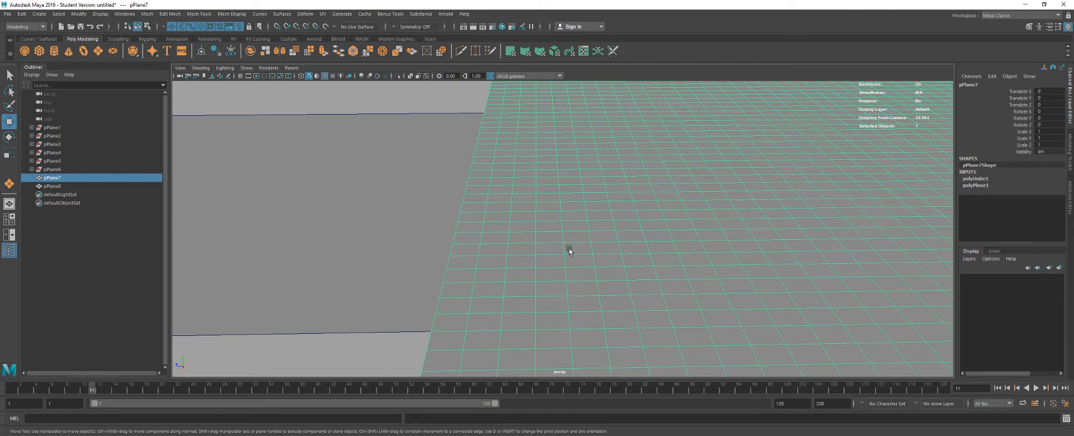
left_click_drag(617, 289, 565, 194)
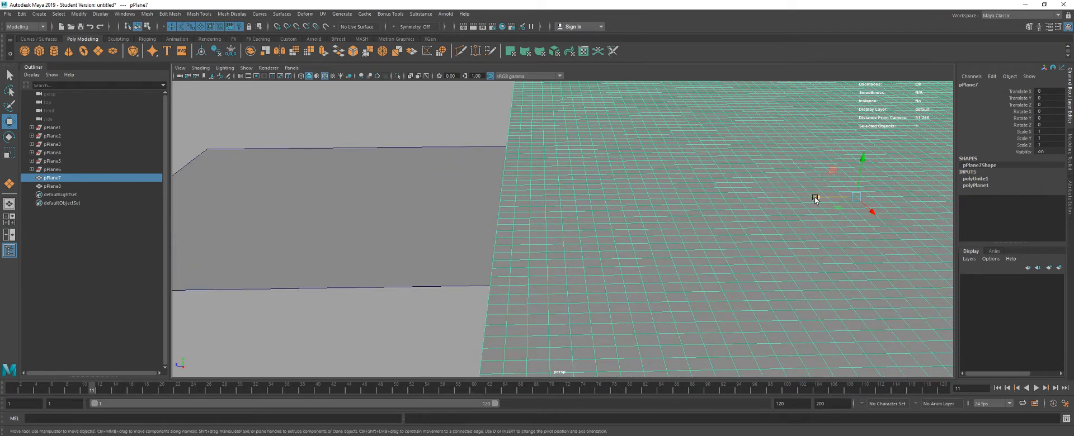
key("d")
key("v")
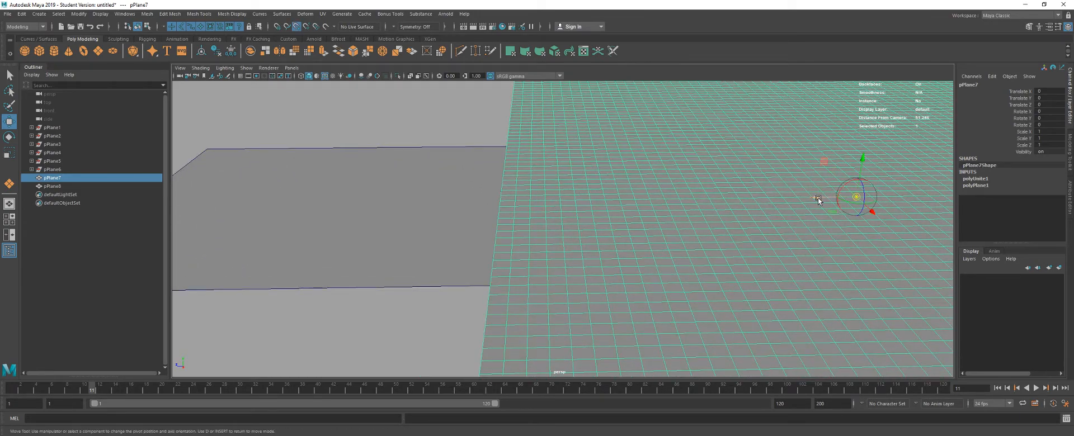
key("d")
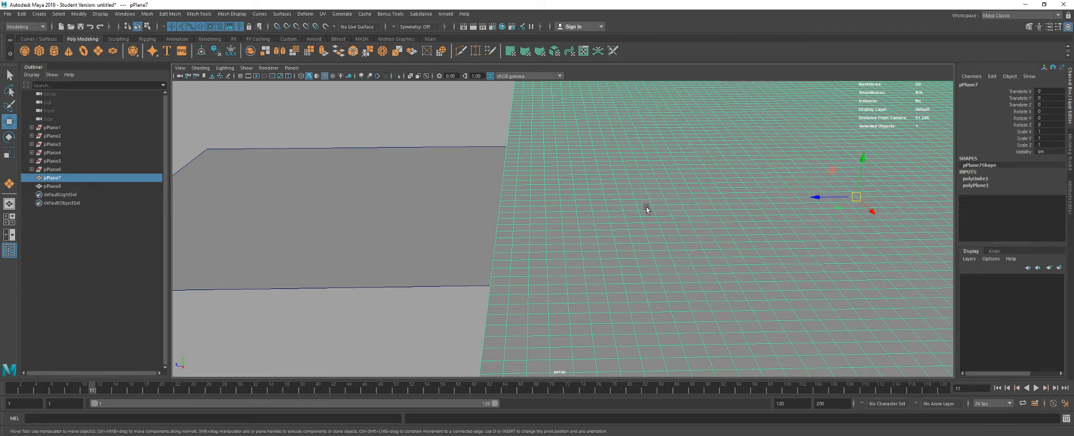
key("d")
key("v")
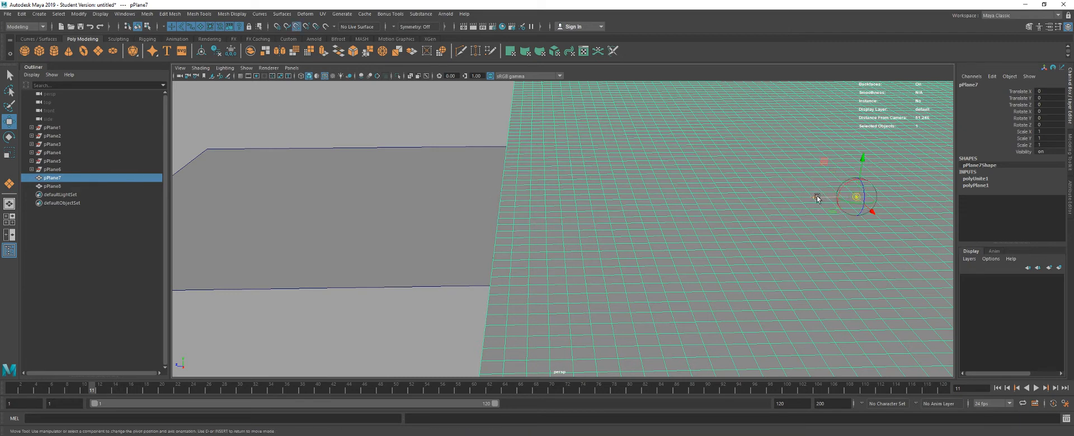
left_click_drag(817, 197, 576, 236)
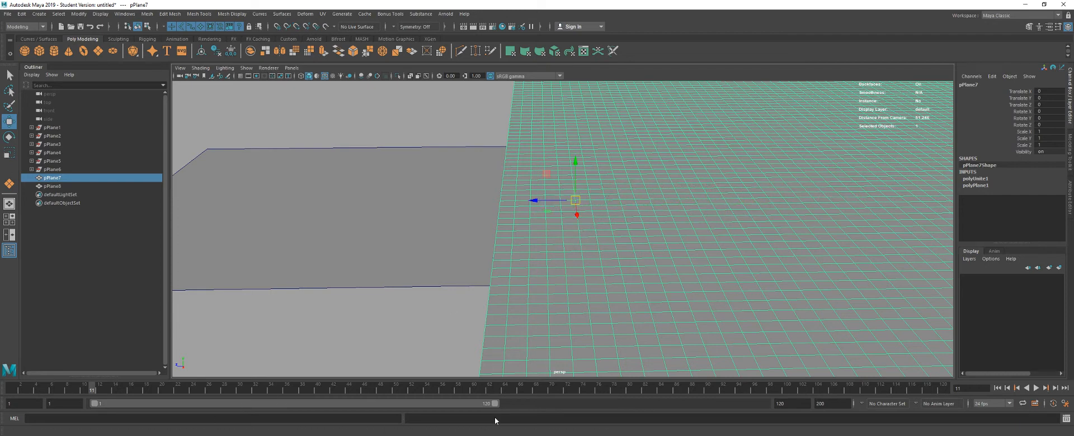
- Shorten the playback range to end at frame 16 and keyframe the grid mesh at frame 1
left_click_drag(495, 404, 149, 405)
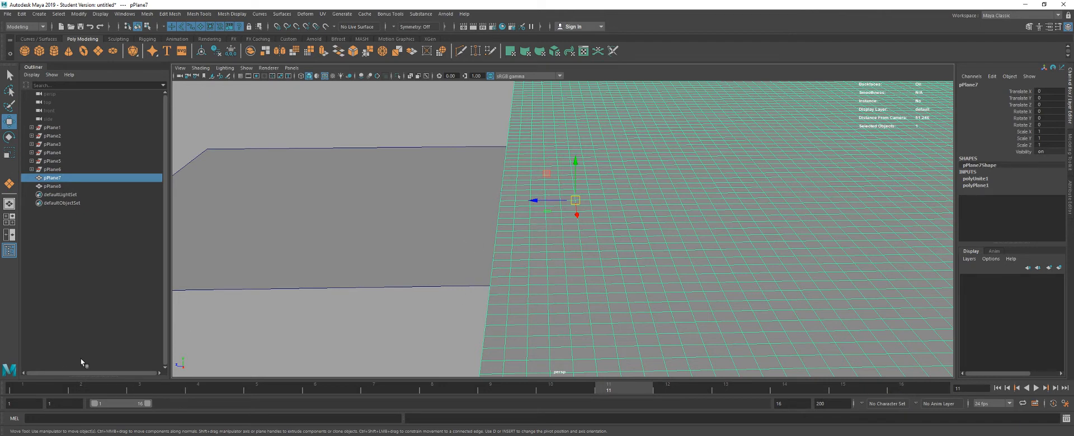
left_click(34, 390)
key("s")
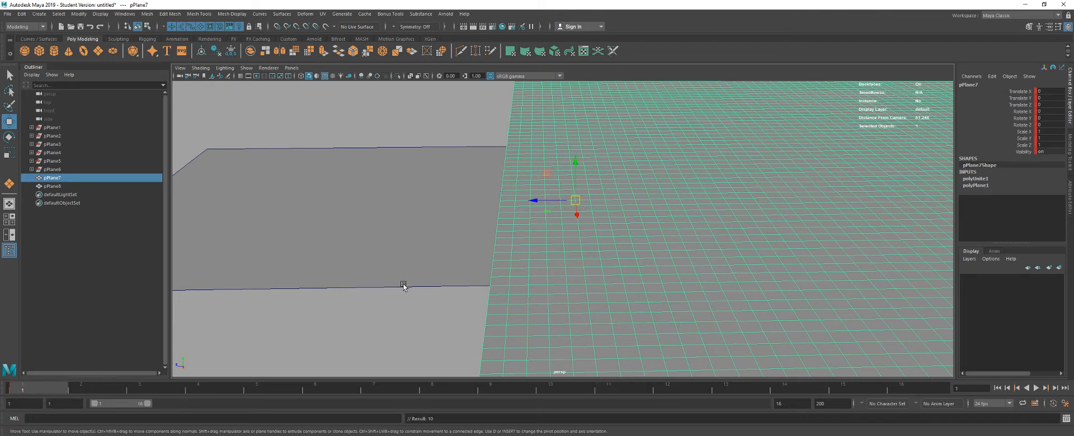
- At frame 16, snap the grid mesh over the undivided plane to Translate Z 5 and keyframe it
key("alt+v")
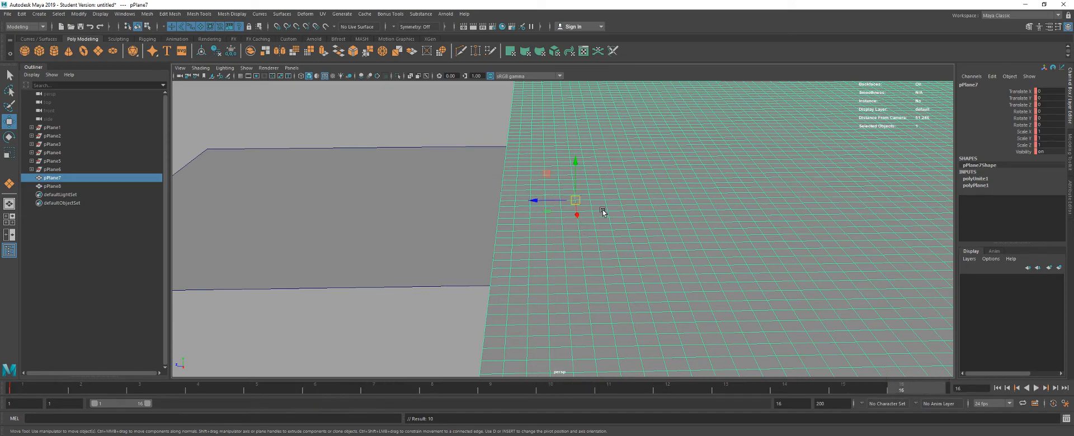
scroll(607, 203, "down", 5)
scroll(606, 203, "up", 5)
key("v")
left_click_drag(534, 201, 454, 257)
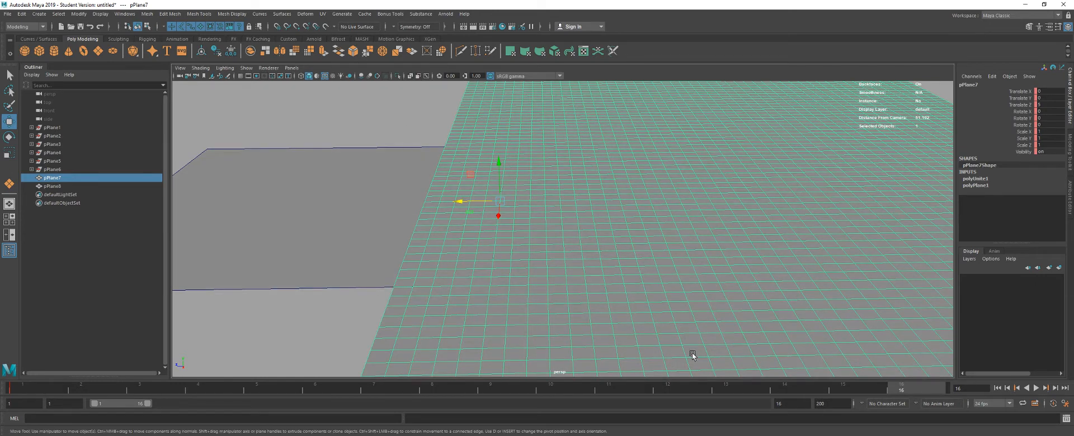
- Play the looping grid movement from frame 1, stop it, and return to frame 1
left_click_drag(40, 388, 34, 366)
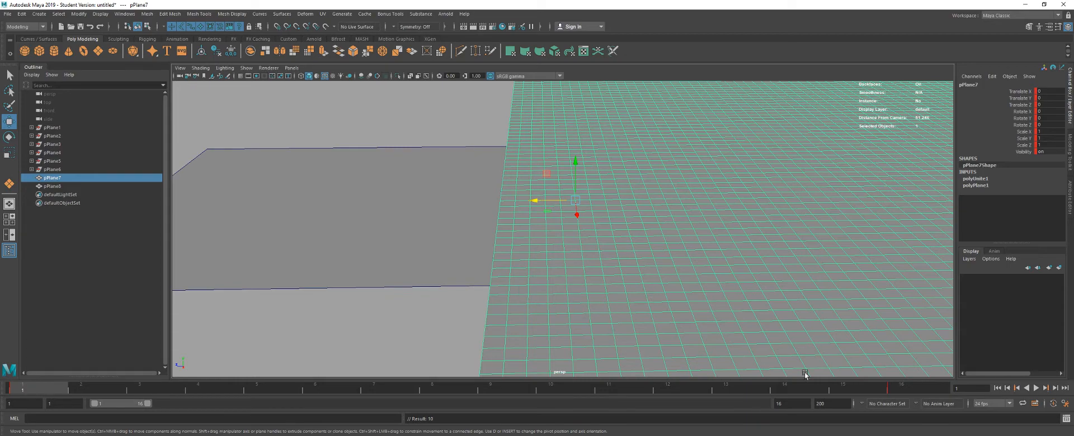
left_click(1036, 388)
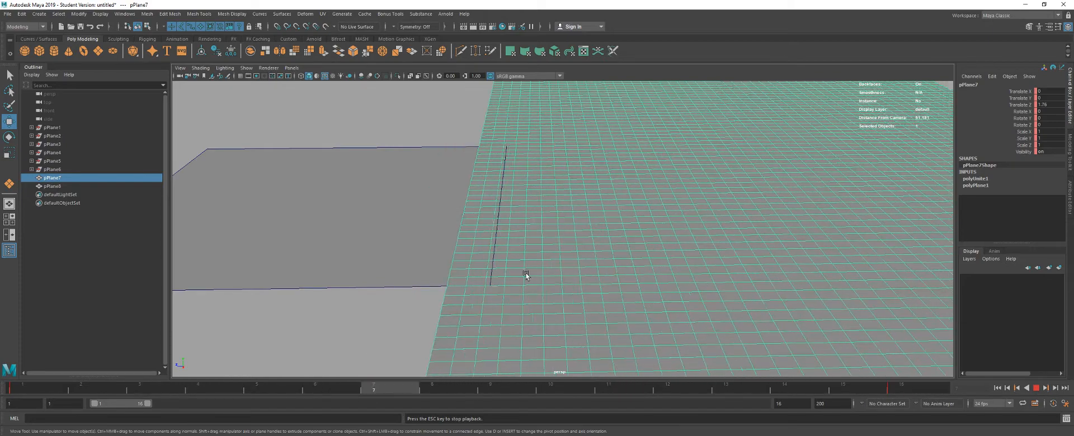
left_click(1032, 390)
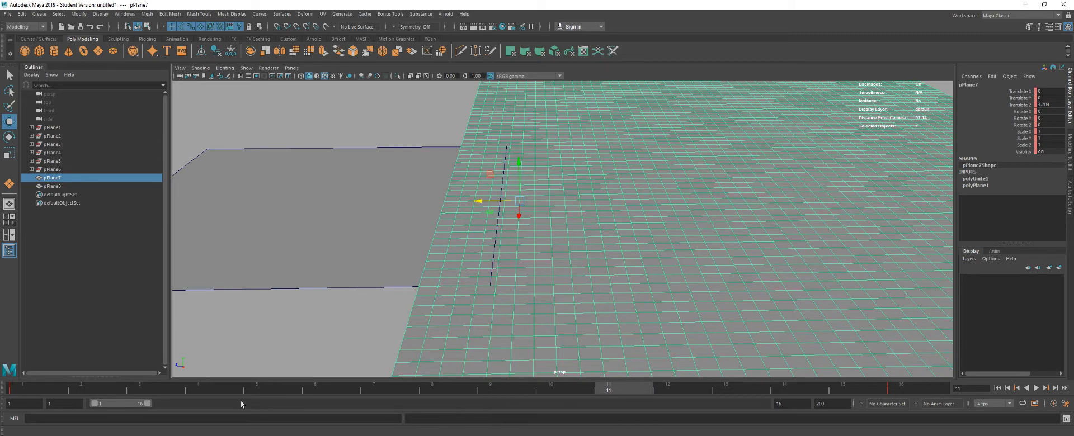
left_click(28, 388)
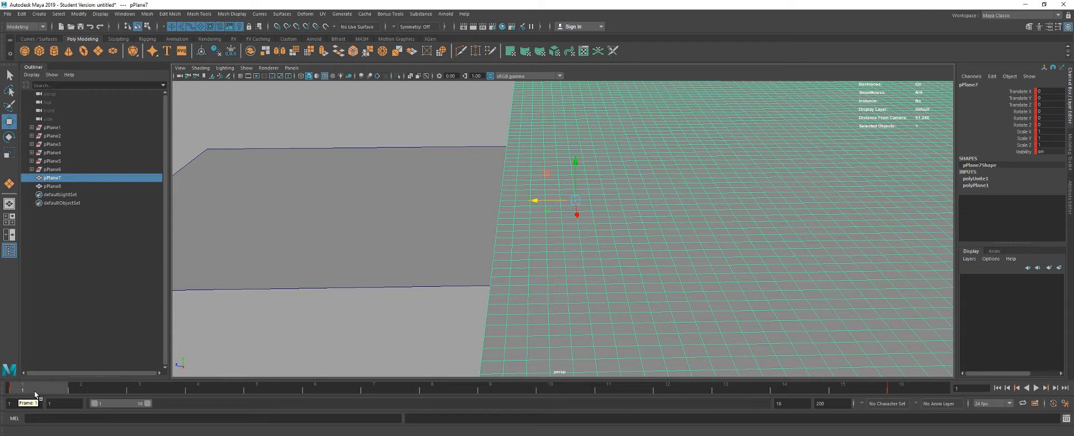
- Open the Graph Editor for the animated grid mesh
left_click(125, 14)
mouse_move(168, 60)
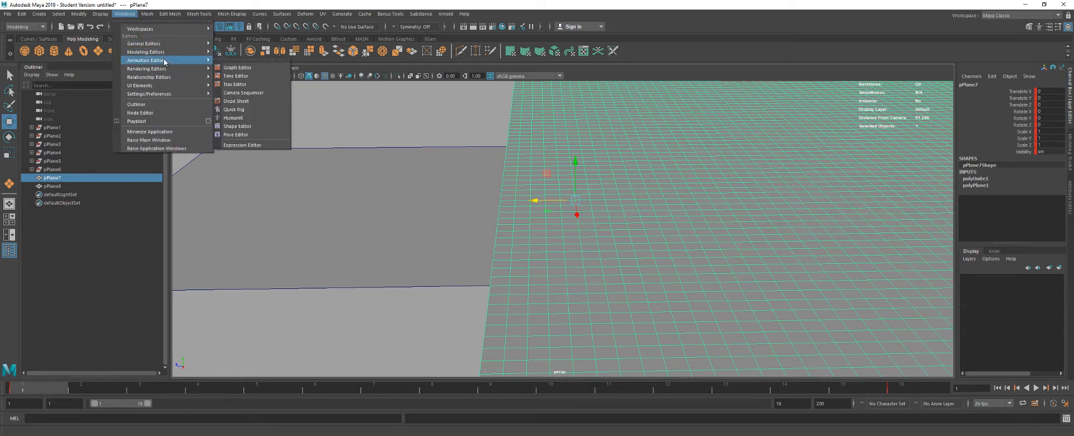
left_click(229, 67)
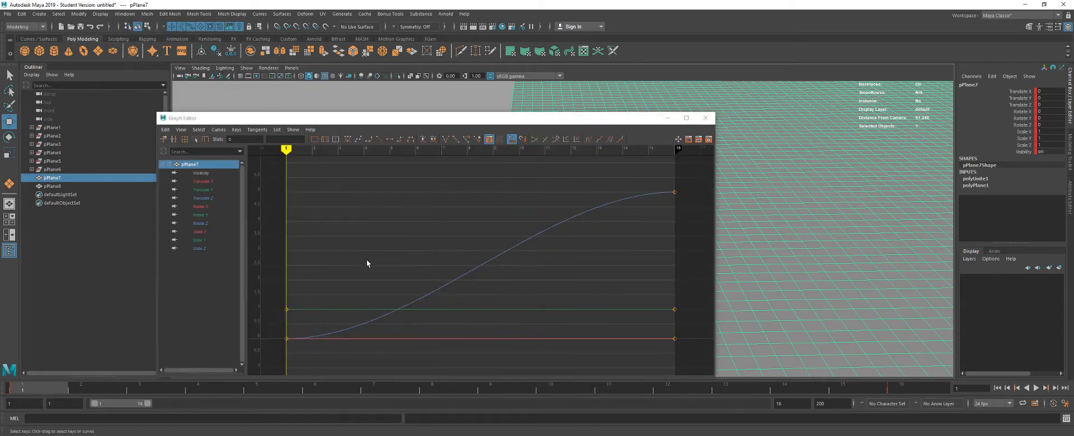
- Give all the grid mesh's animation keys linear tangents and close the Graph Editor
left_click_drag(364, 219, 593, 312)
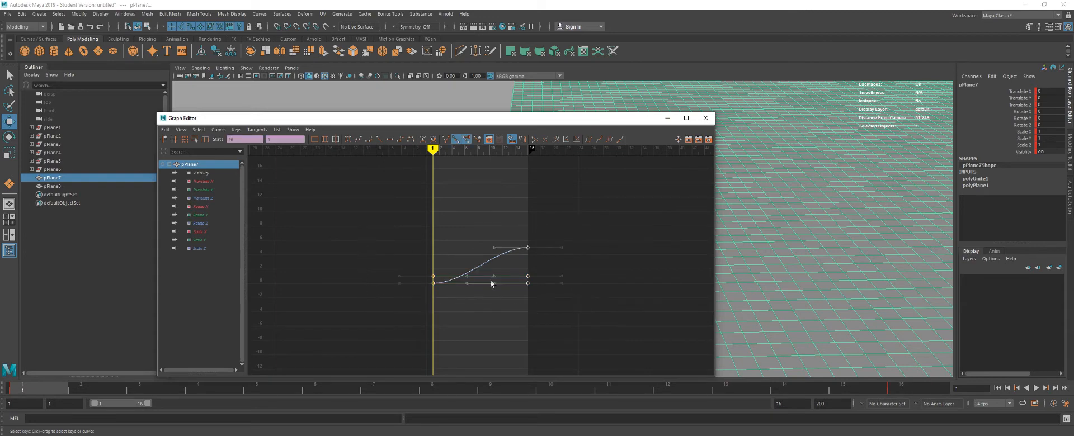
left_click(378, 140)
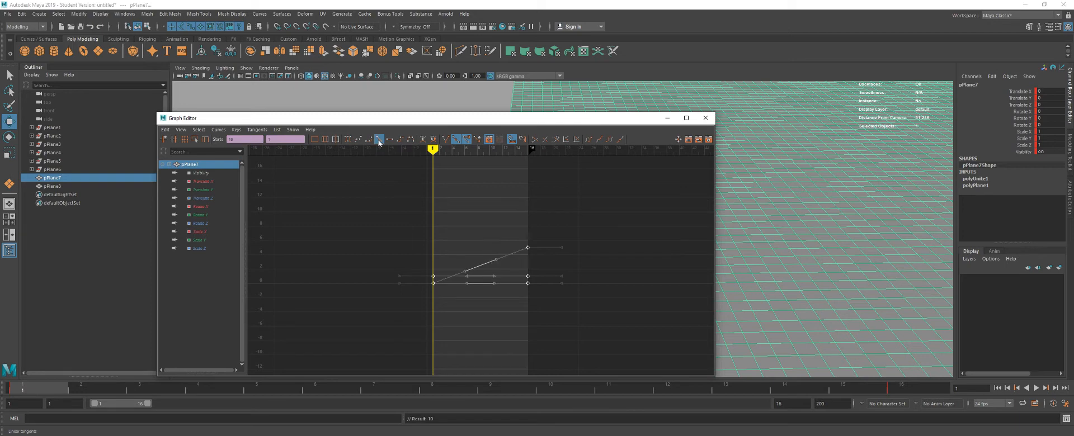
left_click(706, 118)
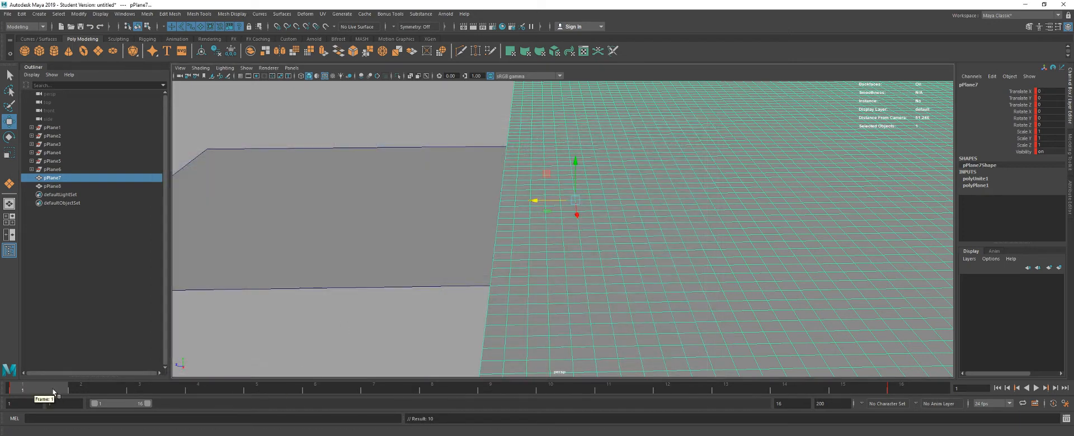
- Play the grid loop from frame 1 twice to check its constant speed, stopping and returning to frame 1
left_click_drag(53, 391, 24, 404)
key("alt+v")
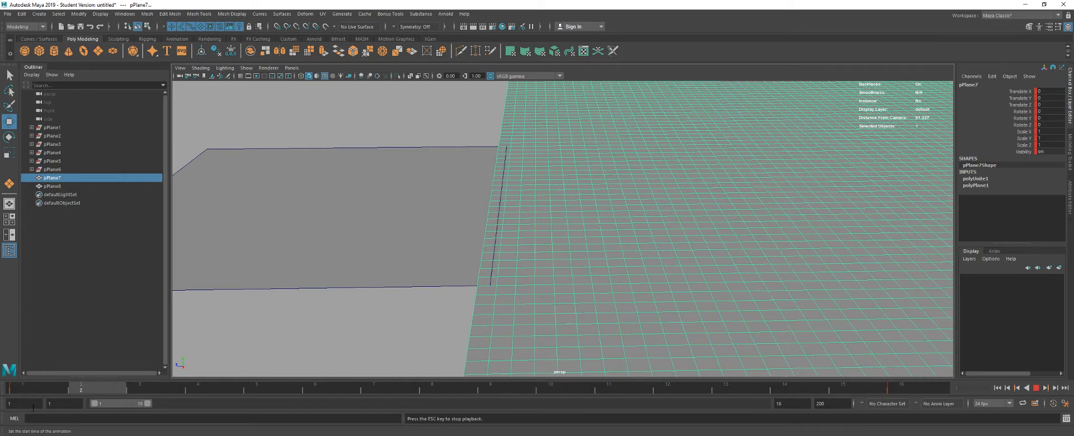
left_click(1034, 391)
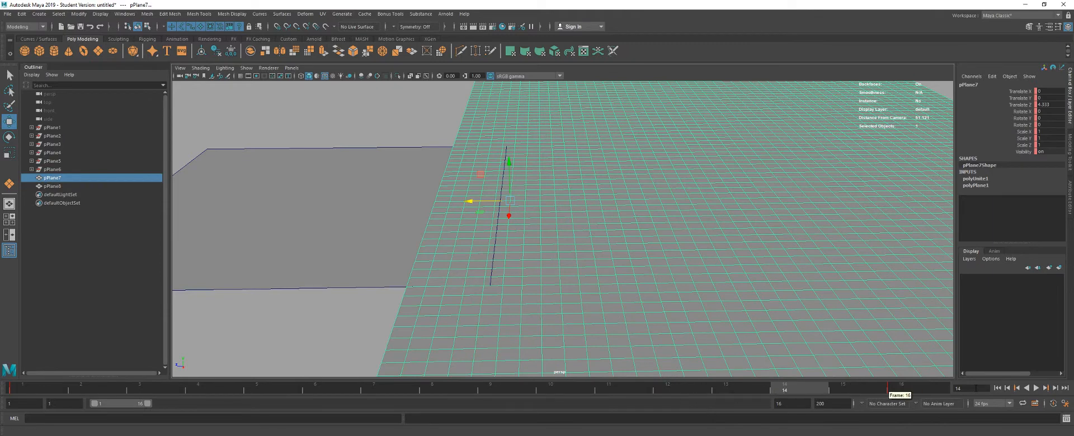
left_click(997, 388)
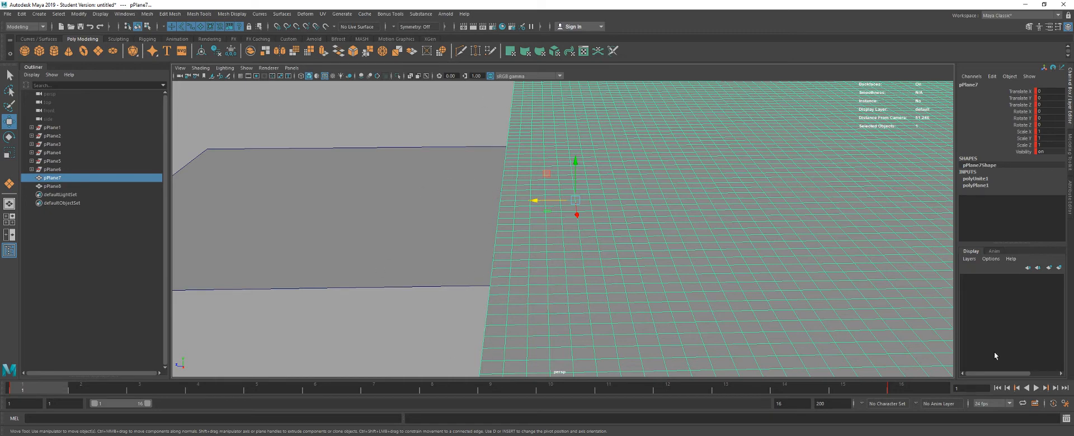
left_click(1035, 388)
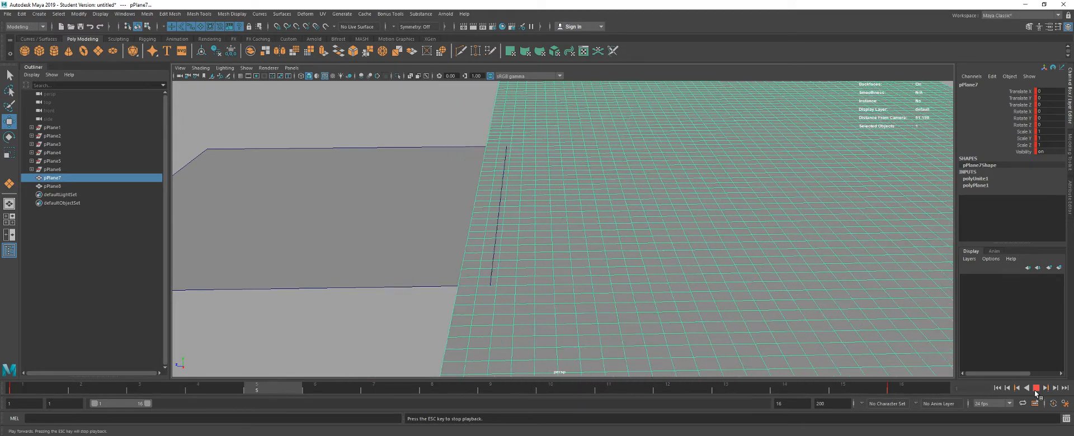
key("Escape")
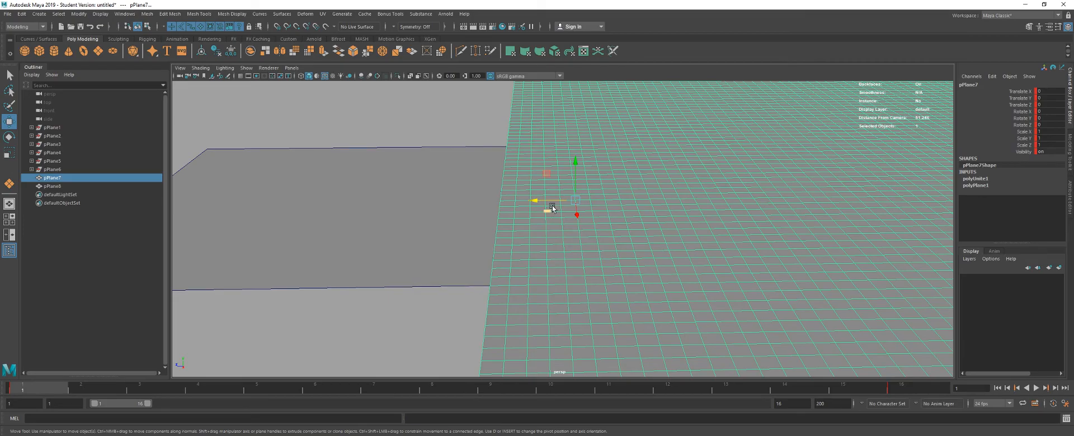
- Create a Camera and Aim and pull the camera back from the grid to about 23 in Translate Z
left_click_drag(551, 208, 443, 195)
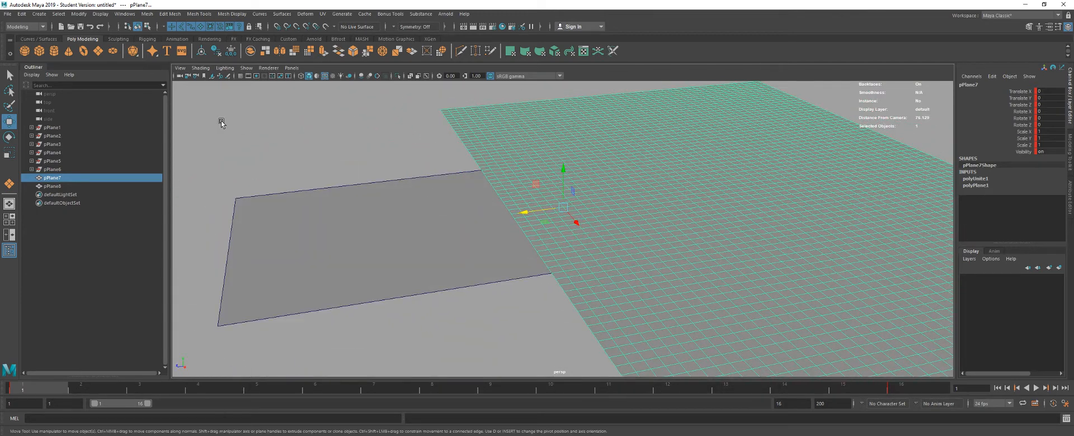
left_click(80, 14)
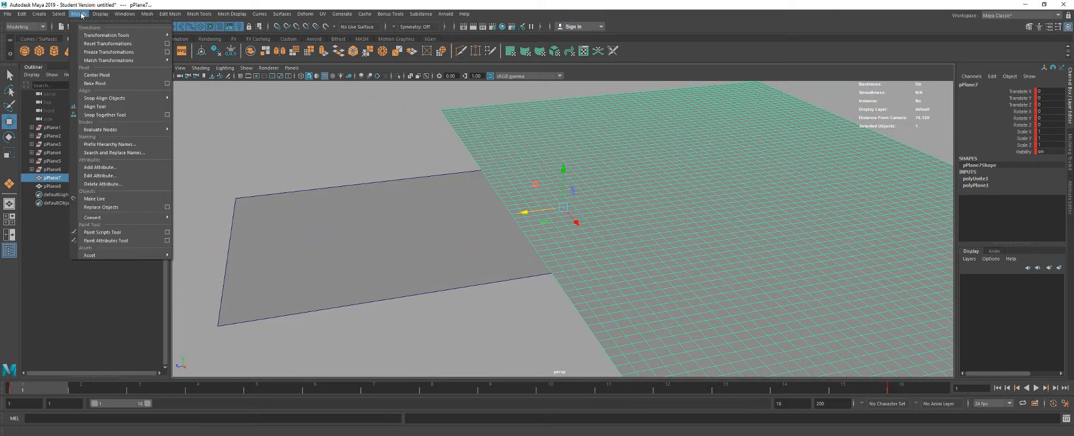
left_click(81, 14)
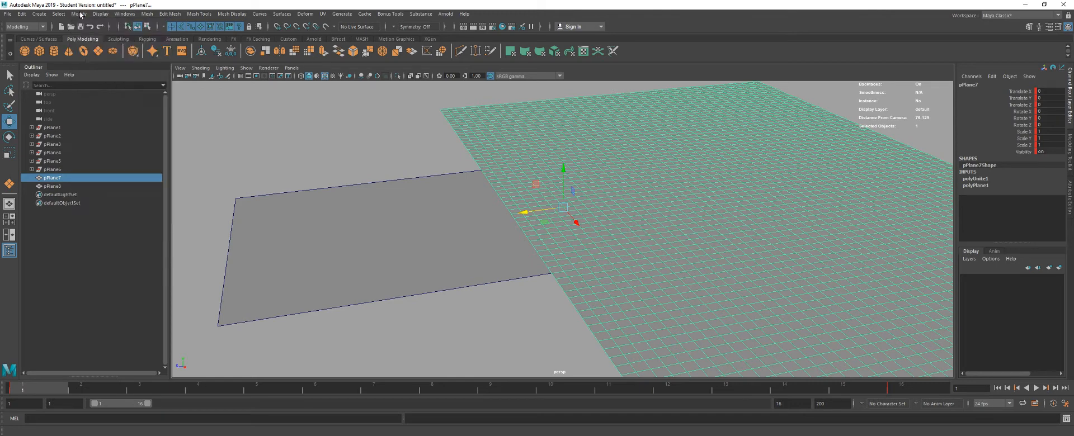
left_click(39, 14)
mouse_move(80, 72)
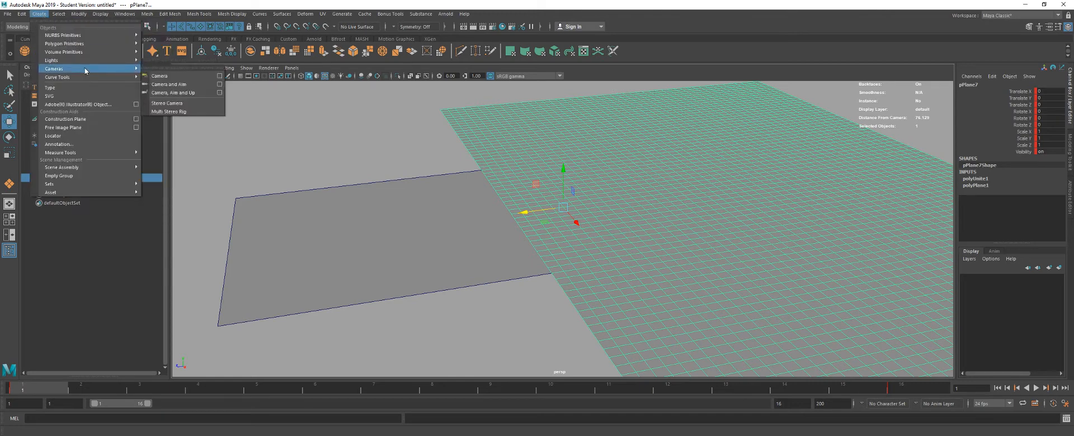
left_click(170, 87)
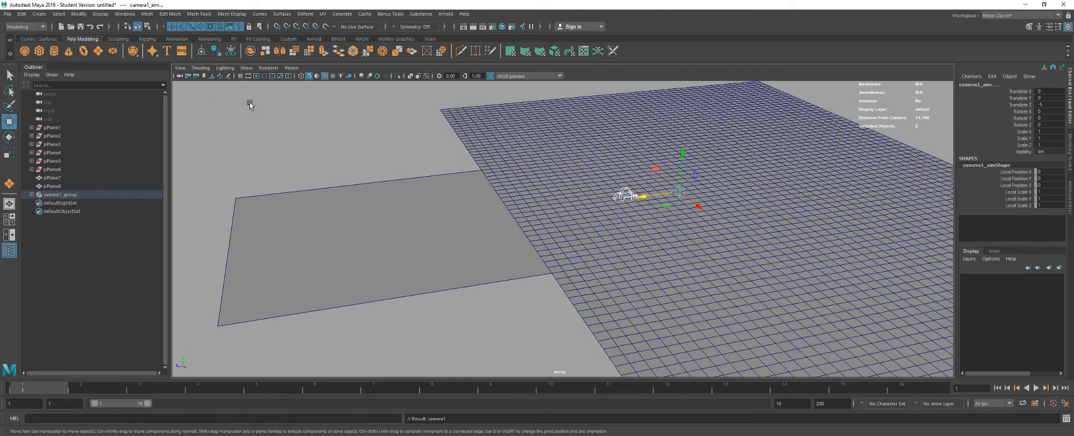
left_click(622, 199)
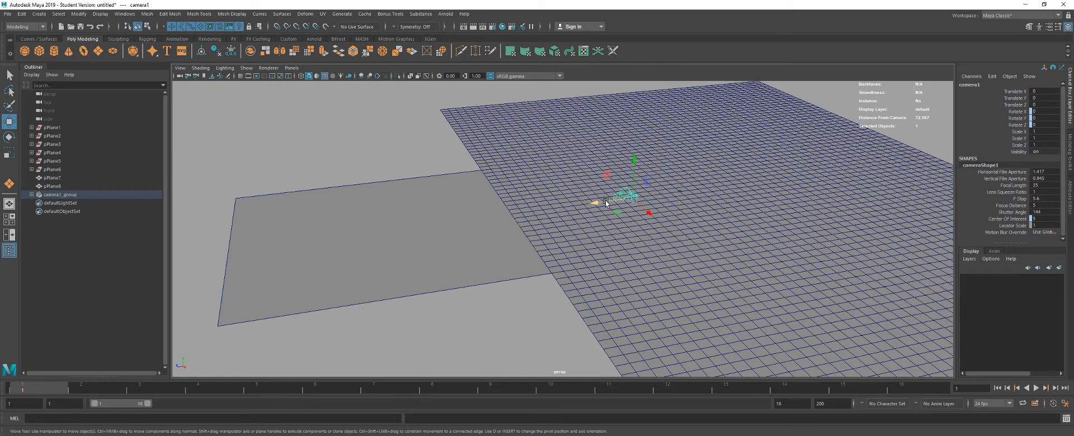
left_click_drag(597, 203, 360, 234)
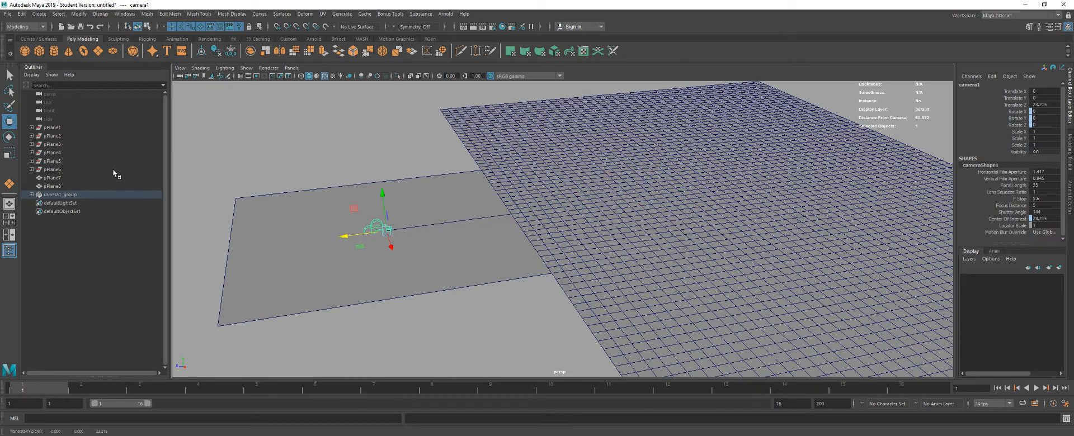
- Split the workspace into two side-by-side views and look through camera1 in one beside the perspective view
left_click(9, 235)
left_click(292, 68)
mouse_move(305, 81)
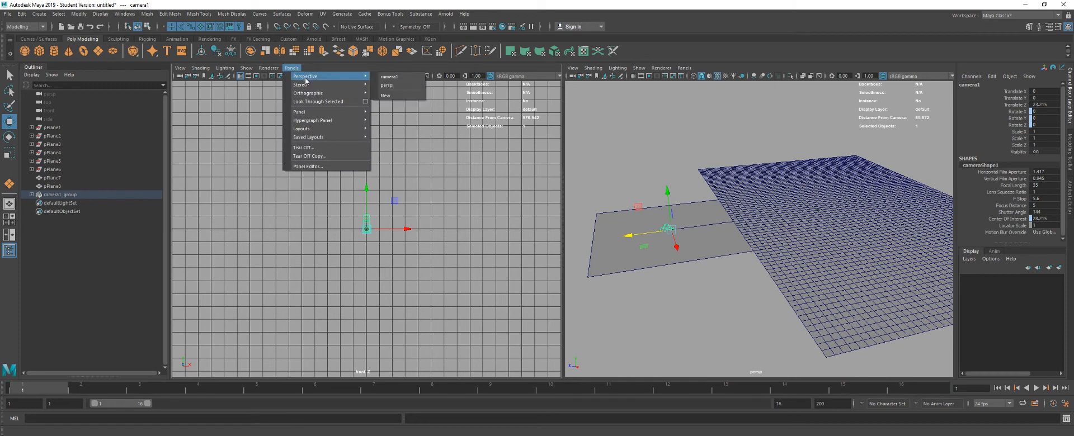
left_click(388, 76)
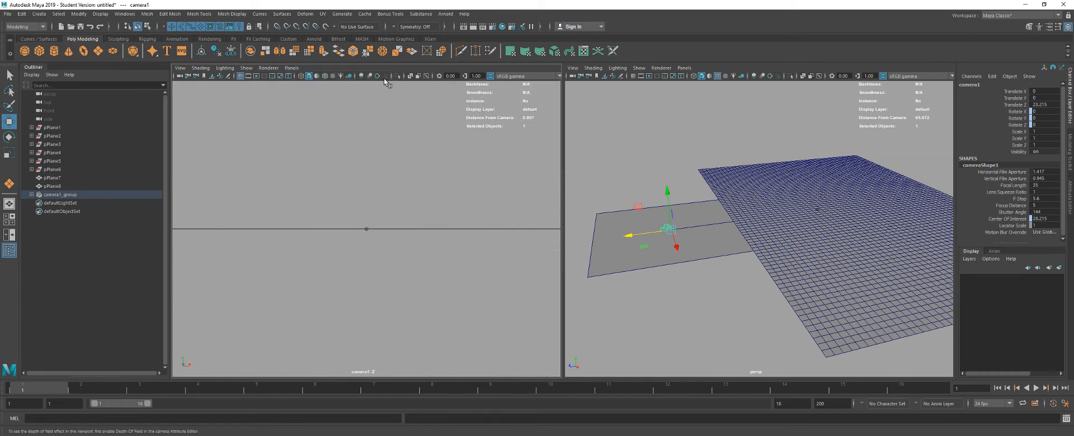
- Raise the camera to about 6.1 in Translate Y and show the resolution gate in the camera view
left_click_drag(667, 192, 665, 174)
left_click(325, 76)
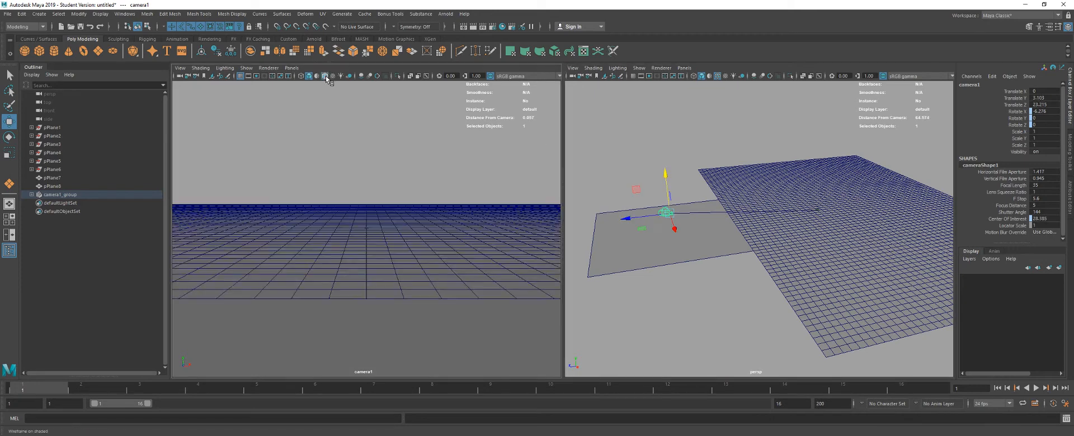
left_click(257, 77)
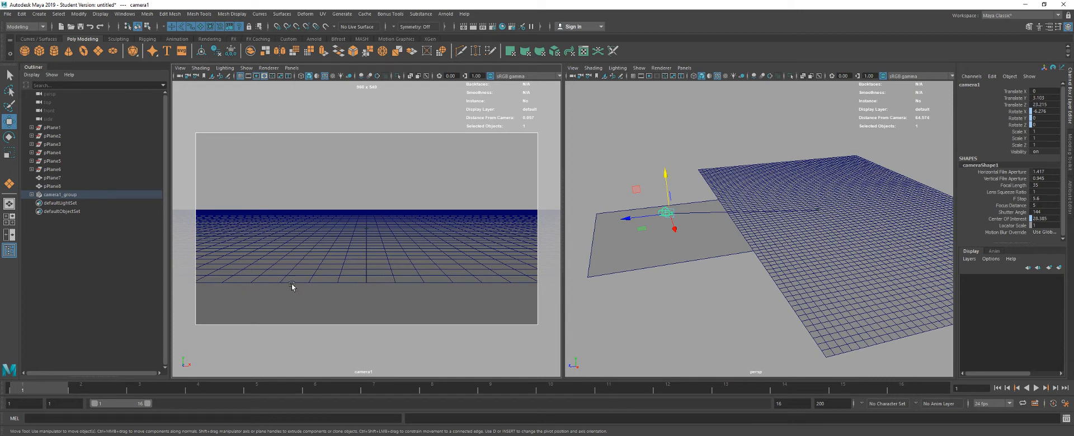
left_click_drag(666, 178, 668, 159)
- Play the grid loop through the camera view, stop it, and return to frame 1
key("alt+v")
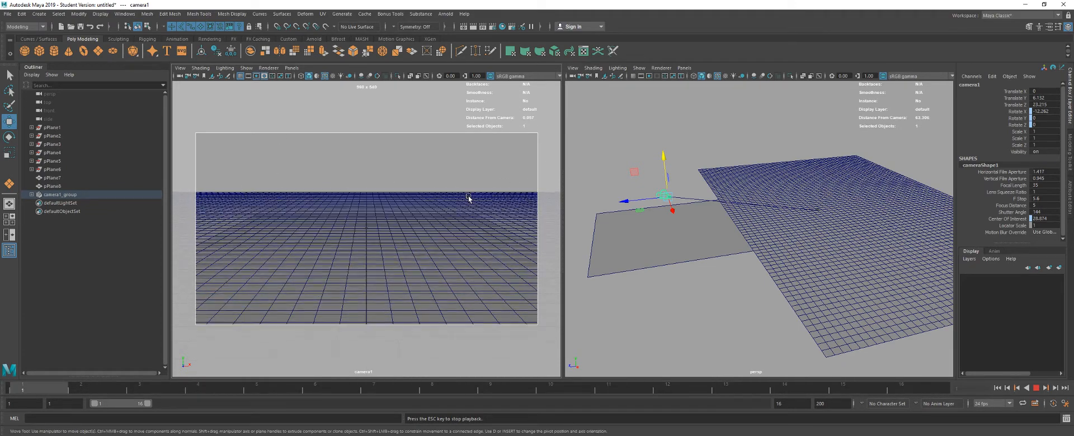
key("Escape")
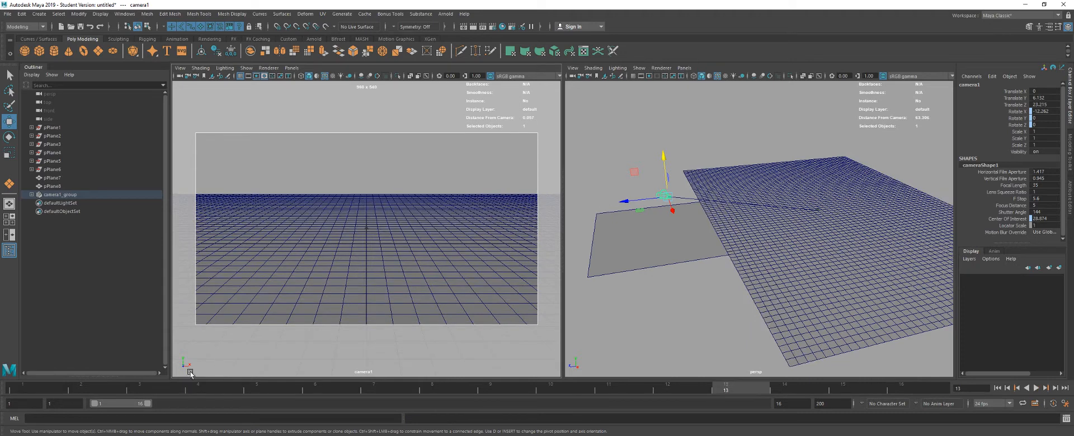
left_click_drag(118, 390, 24, 390)
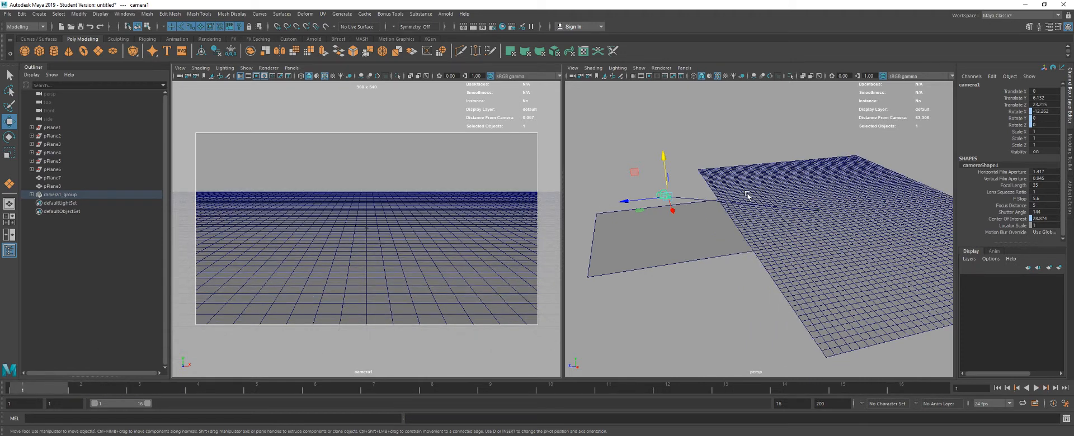
- Switch to Premiere Pro to check the wireframe mountains in the title sequence, and return to Maya
key("F9")
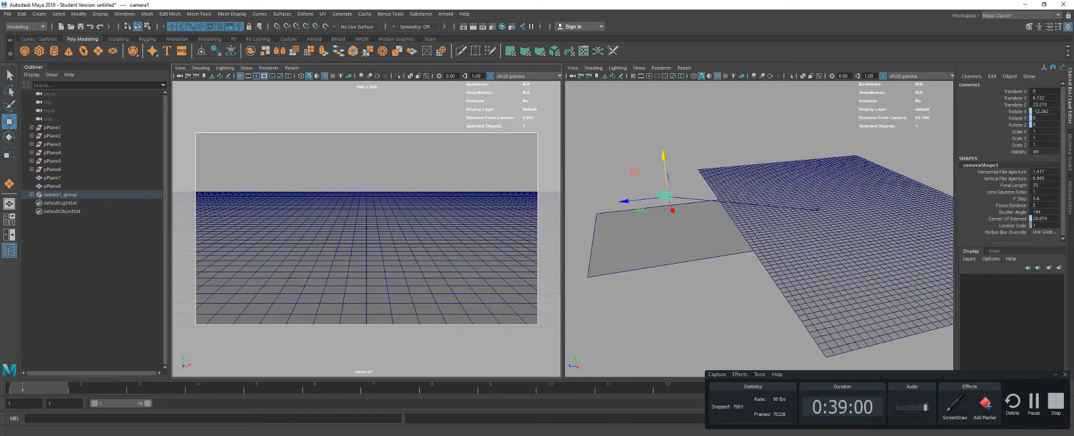
left_click(608, 435)
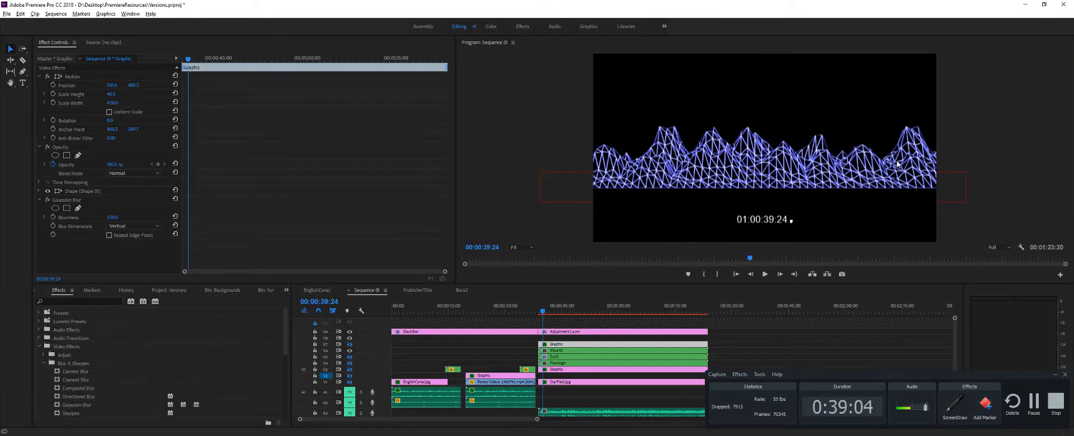
key("alt+Tab")
- Assign a new Arnold aiWireframe material to the animated grid mesh
left_click(848, 204)
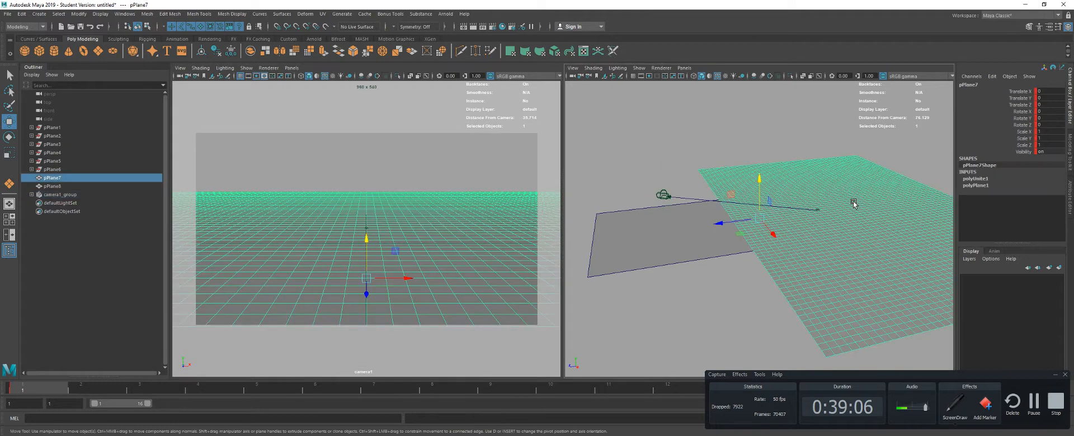
right_click(841, 207)
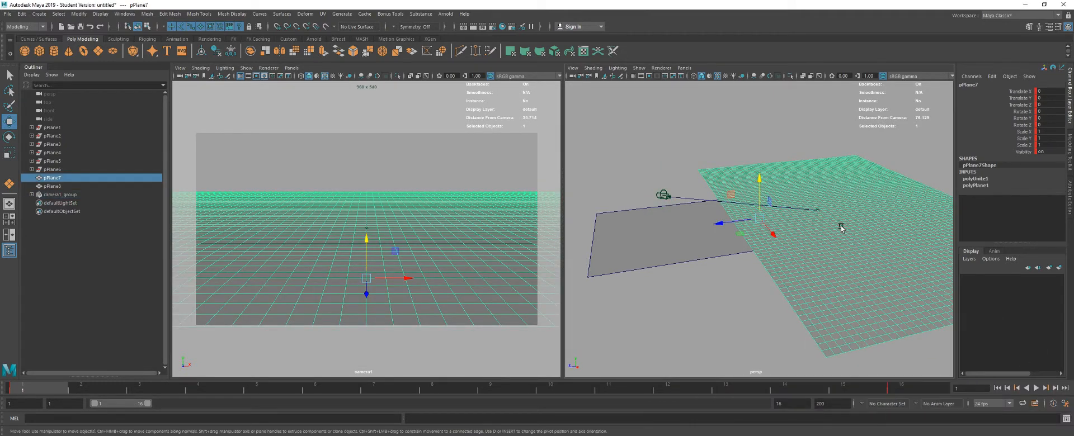
right_click(834, 215)
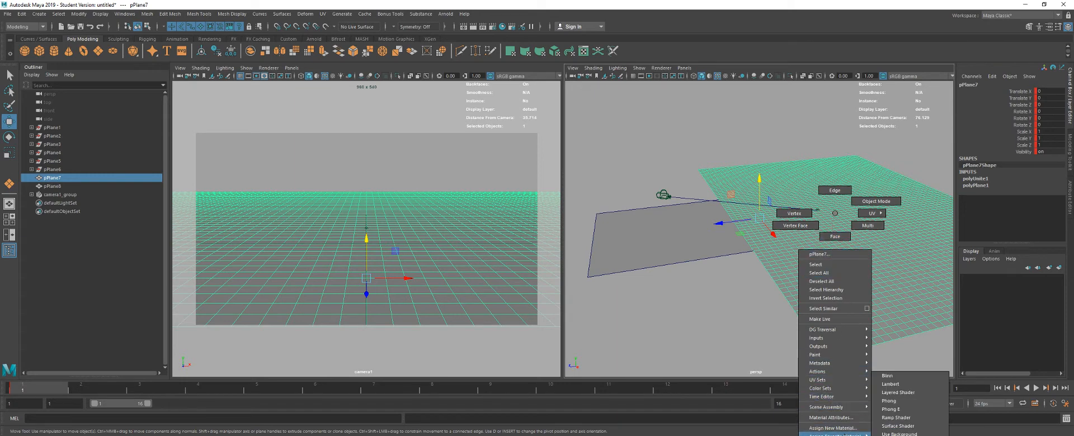
left_click(835, 429)
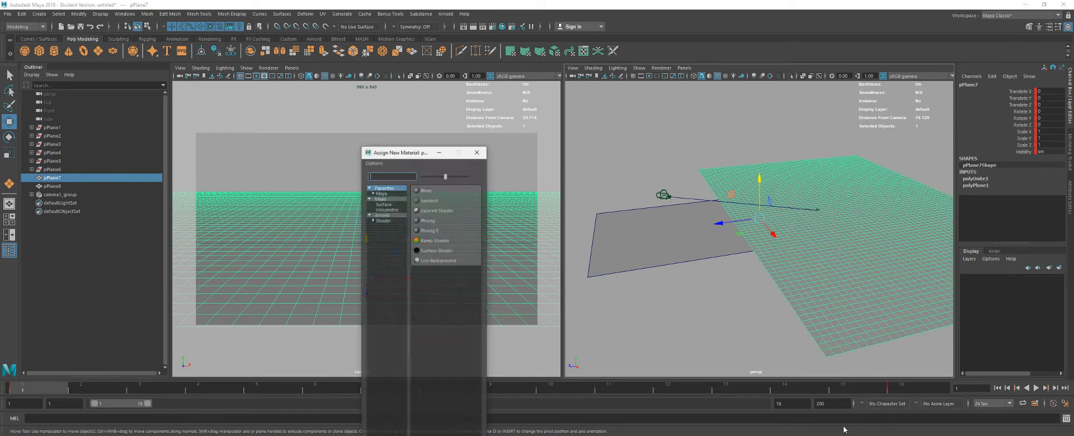
left_click(385, 214)
left_click(385, 220)
left_click_drag(411, 158, 391, 94)
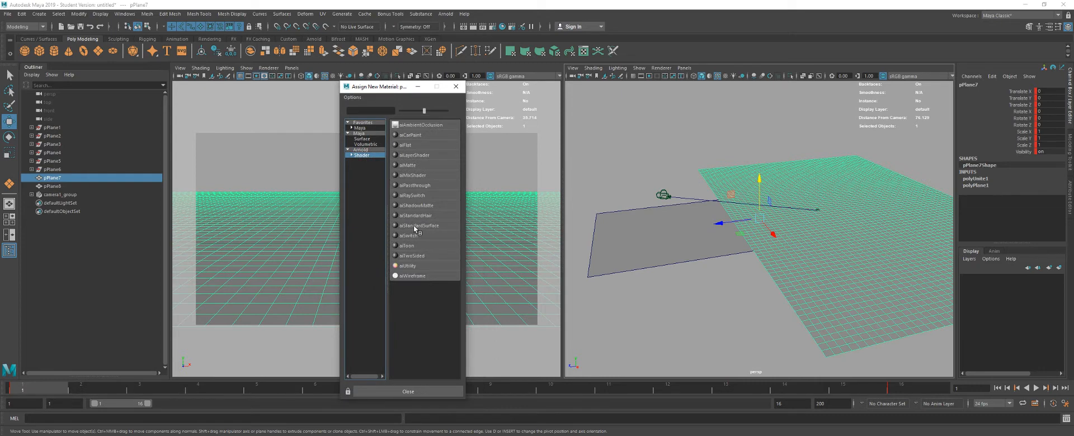
left_click(412, 276)
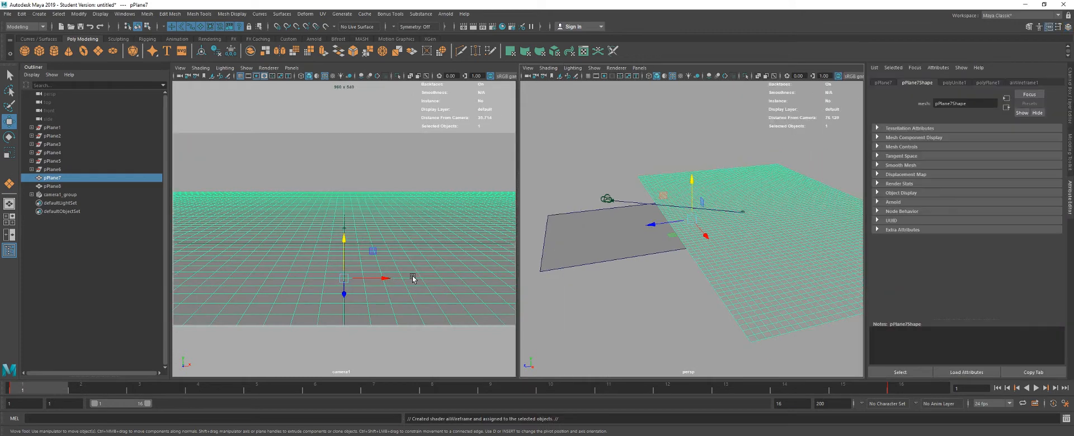
- Show the aiWireframe material's attributes, start an Arnold render in the camera view, and deselect the grid
left_click(1018, 82)
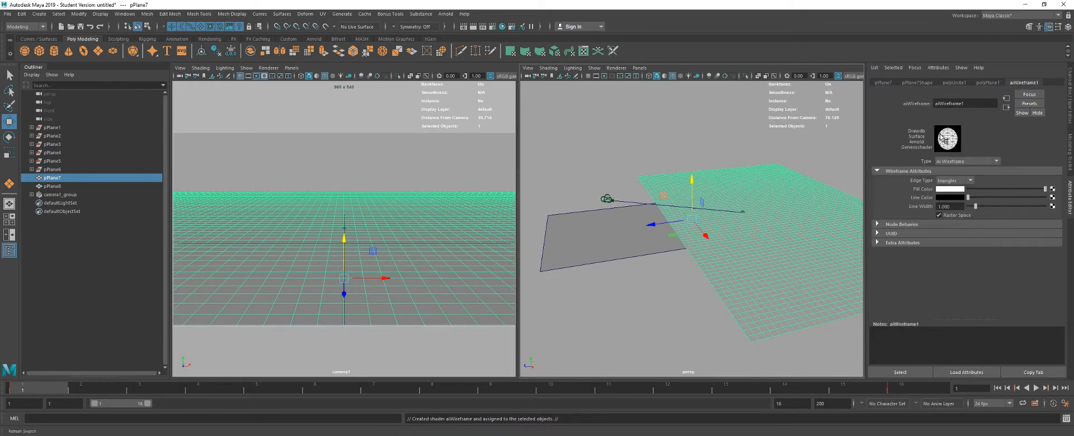
left_click(269, 67)
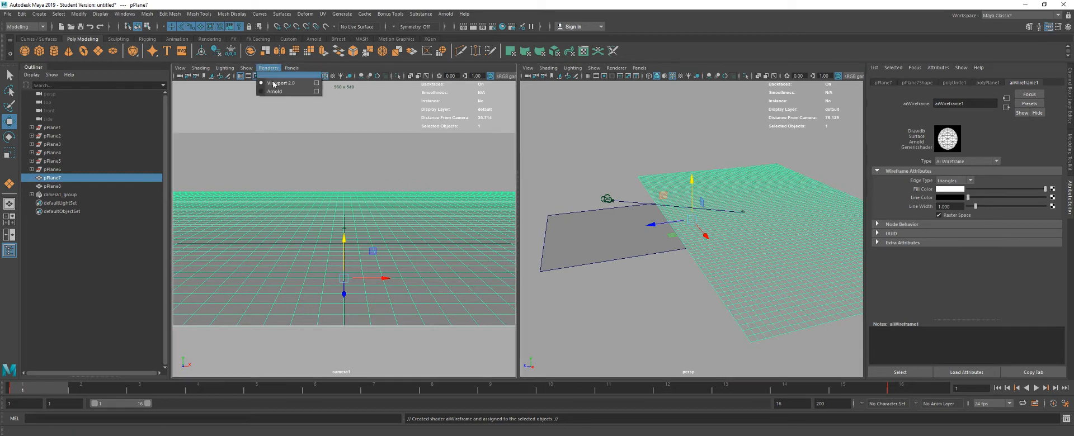
left_click(274, 91)
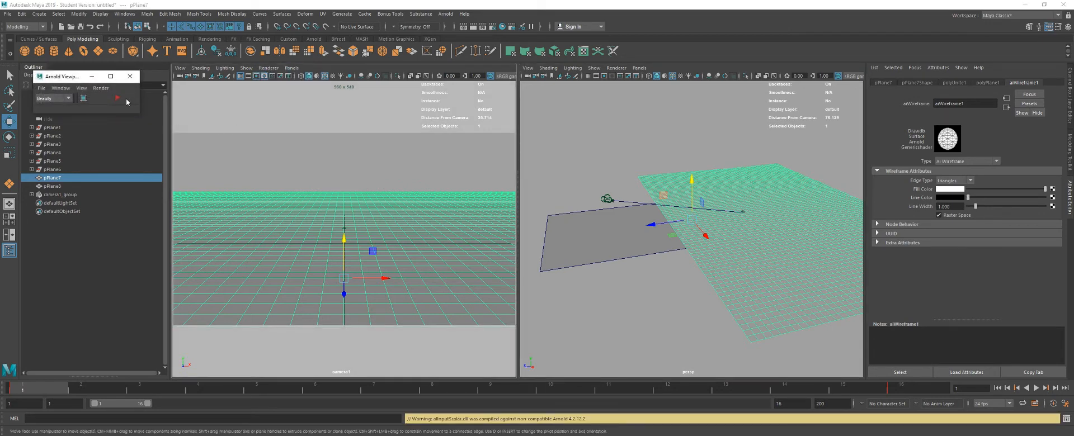
left_click(117, 98)
left_click(289, 150)
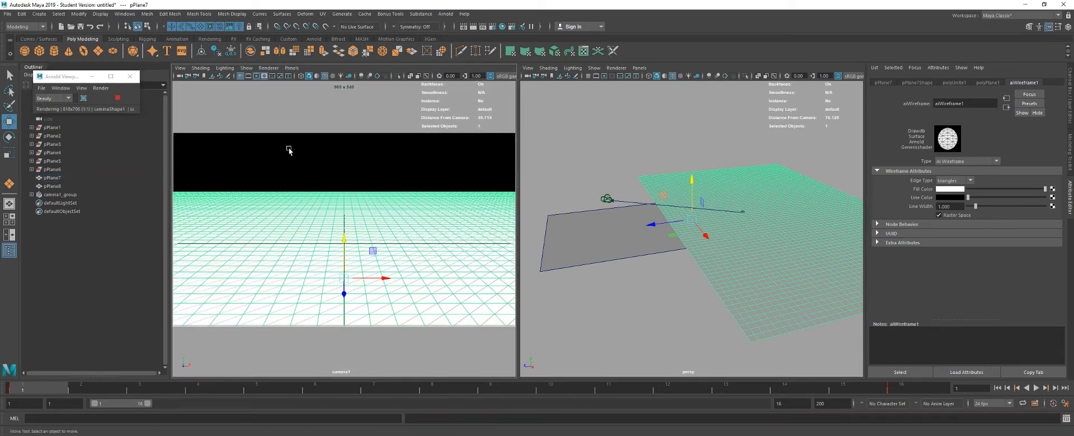
right_click(285, 220)
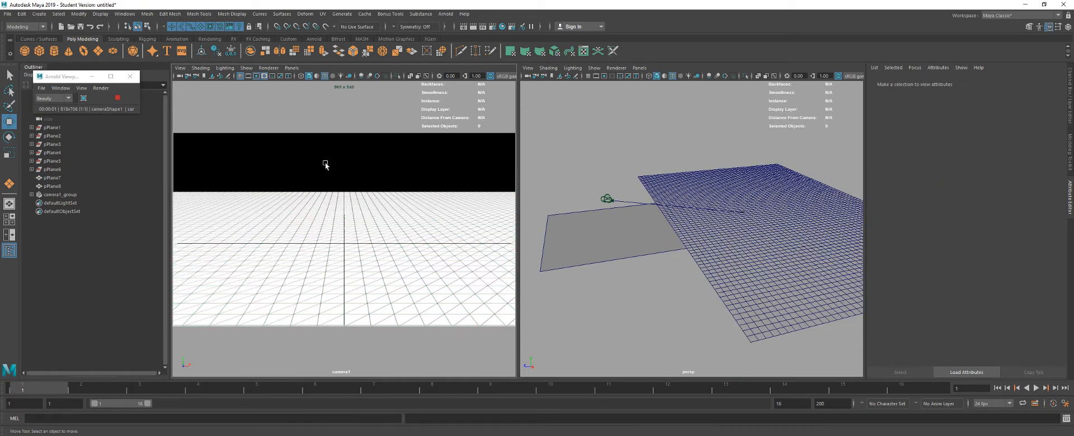
- Set the aiWireframe material's edge type to polygons on the grid mesh and deselect it
left_click(372, 220)
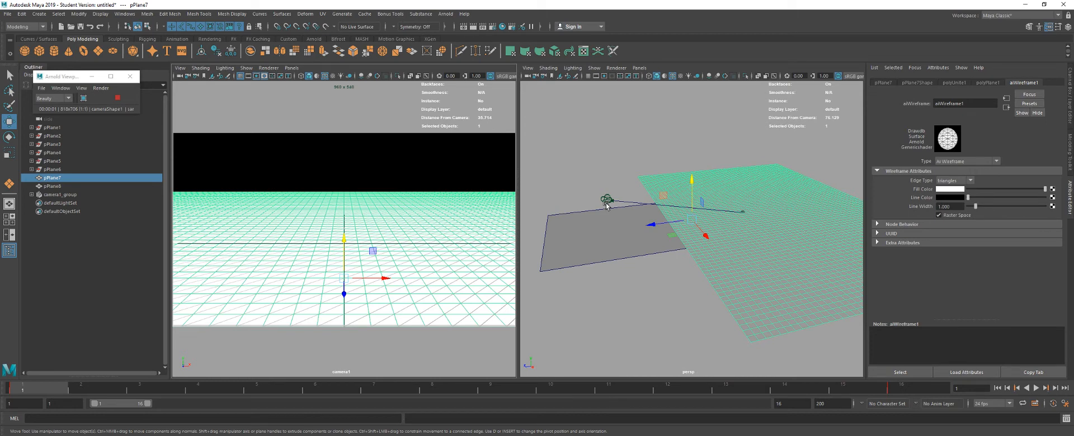
left_click(948, 180)
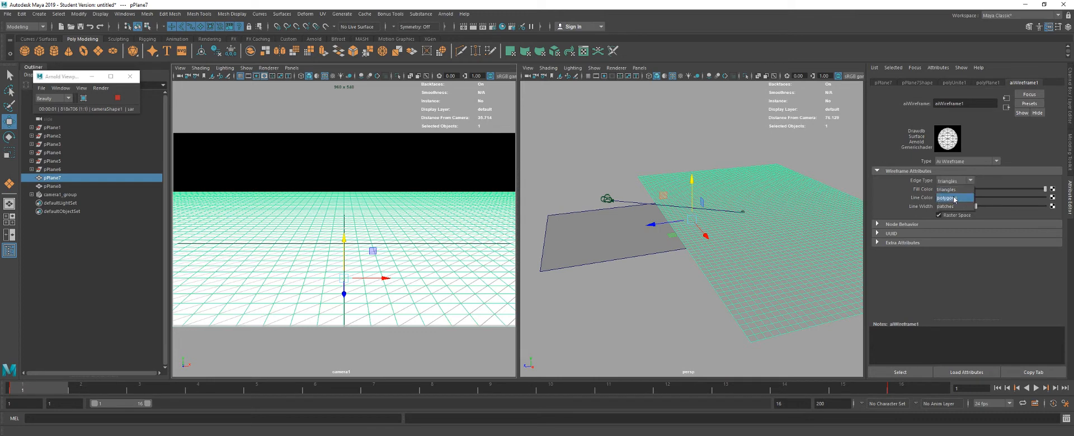
left_click(954, 198)
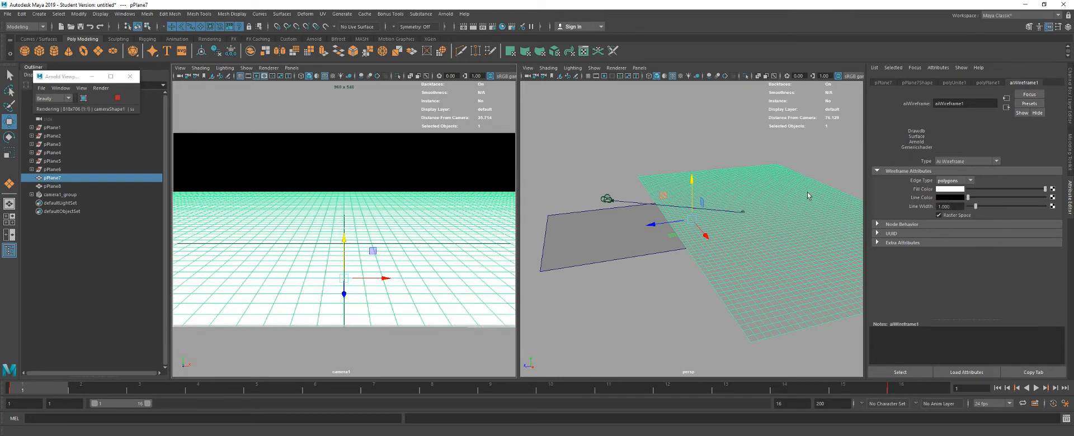
left_click(358, 299)
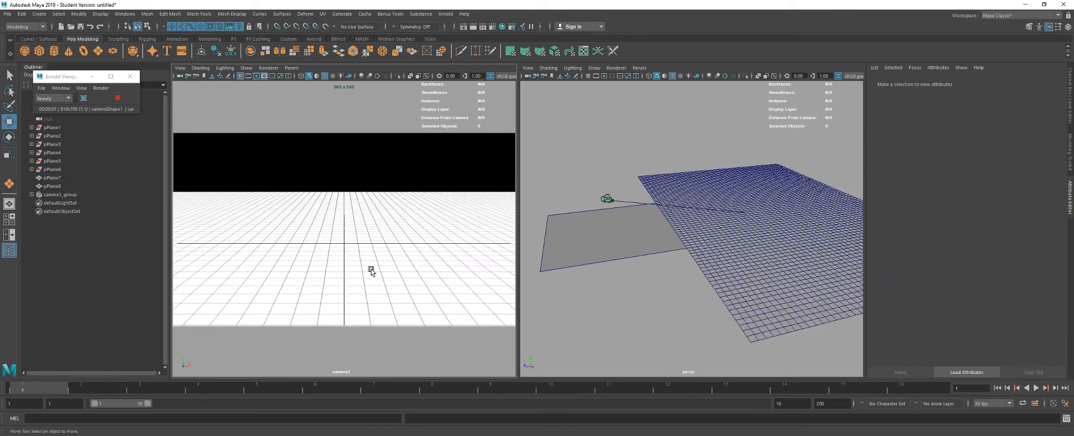
- Give the grid's aiWireframe material a black fill color and a white line color, and deselect the grid
left_click(357, 200)
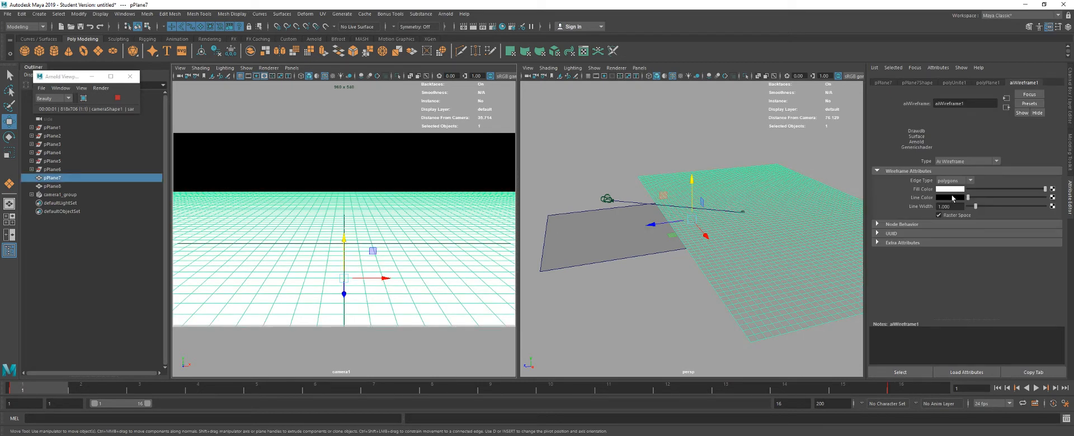
mouse_move(968, 197)
left_mouse_down()
mouse_move(1044, 197)
mouse_move(967, 189)
left_mouse_up()
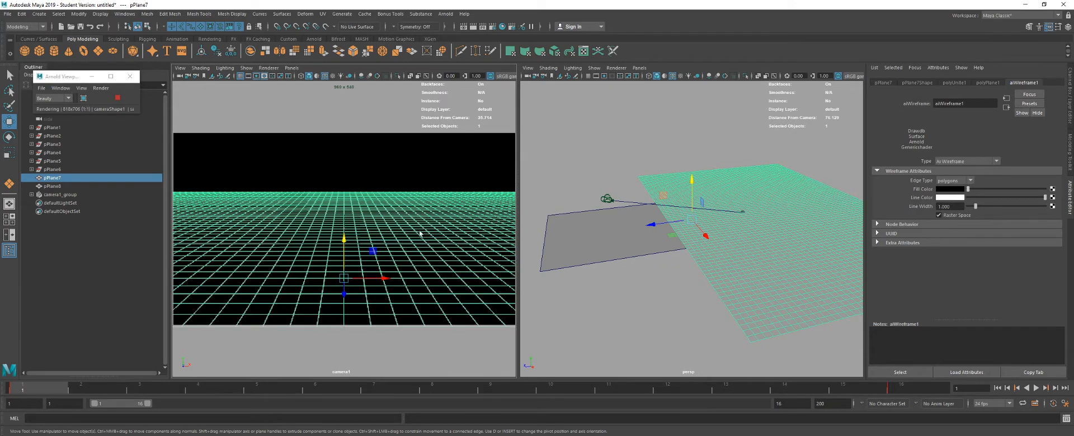
left_click(381, 166)
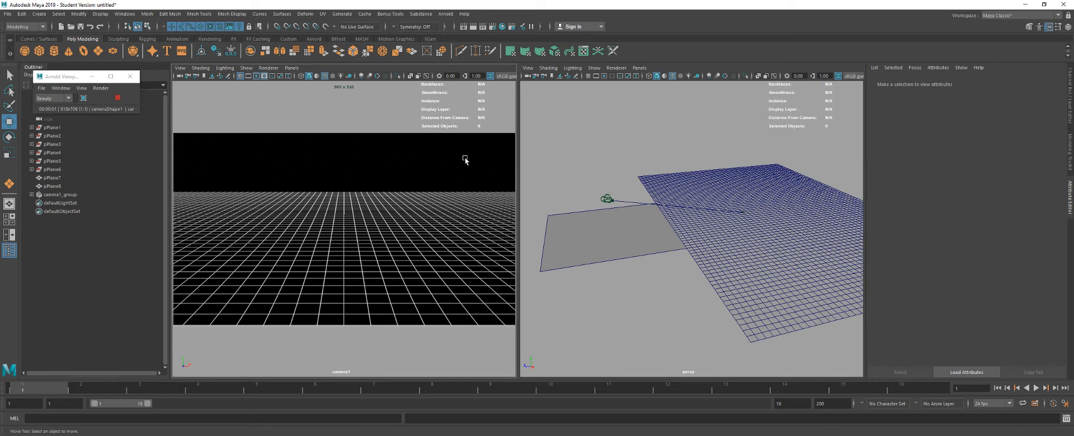
- Set the grid wireframe's line width to 5 and deselect the grid to view the render
left_click(738, 226)
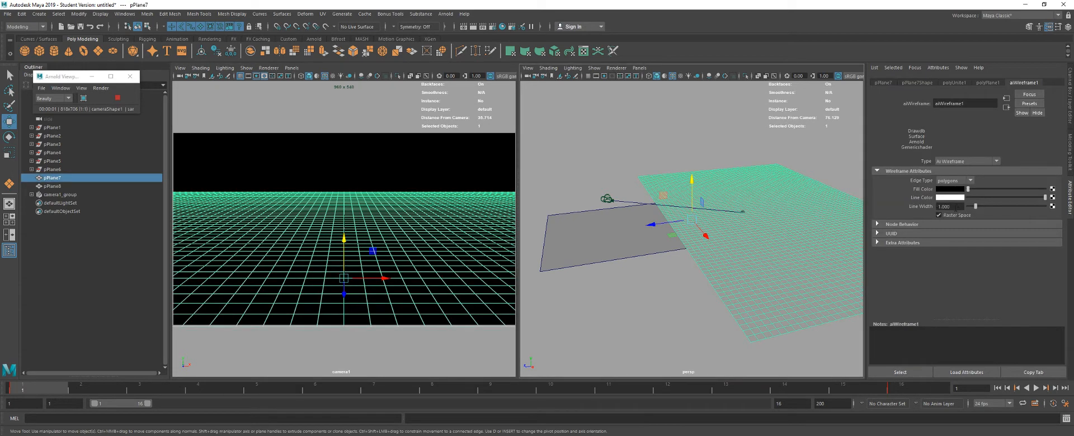
left_click_drag(950, 207, 905, 208)
left_click(380, 136)
left_click(377, 225)
left_click_drag(951, 206, 900, 205)
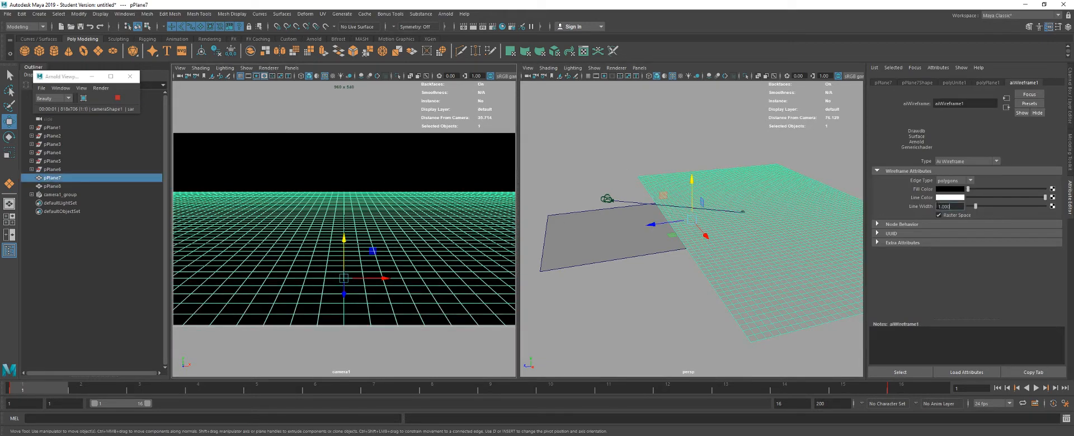
type("5")
key("Return")
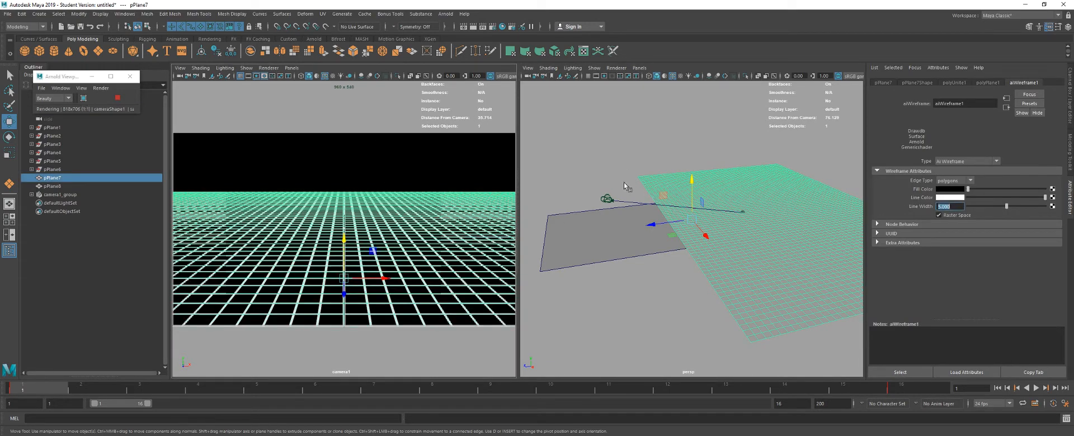
left_click(384, 166)
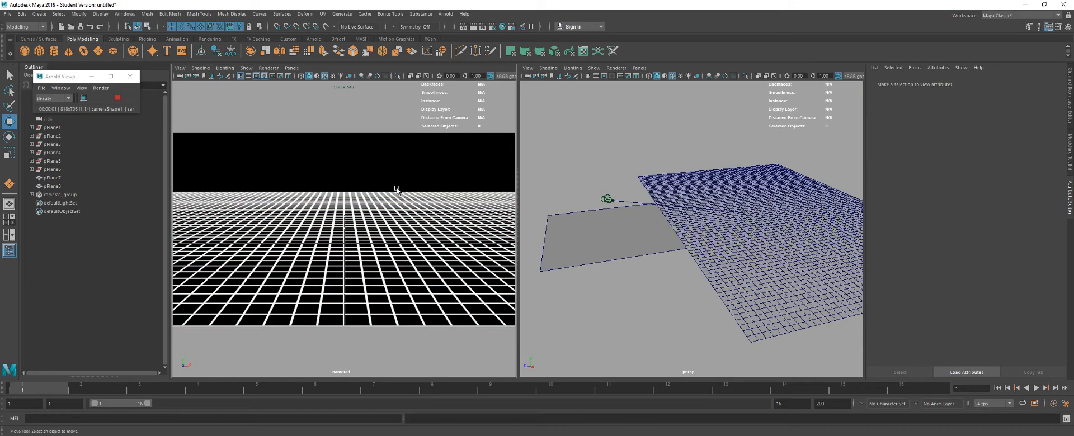
- Set the grid wireframe's line width back to 1 and deselect the grid
left_click(360, 249)
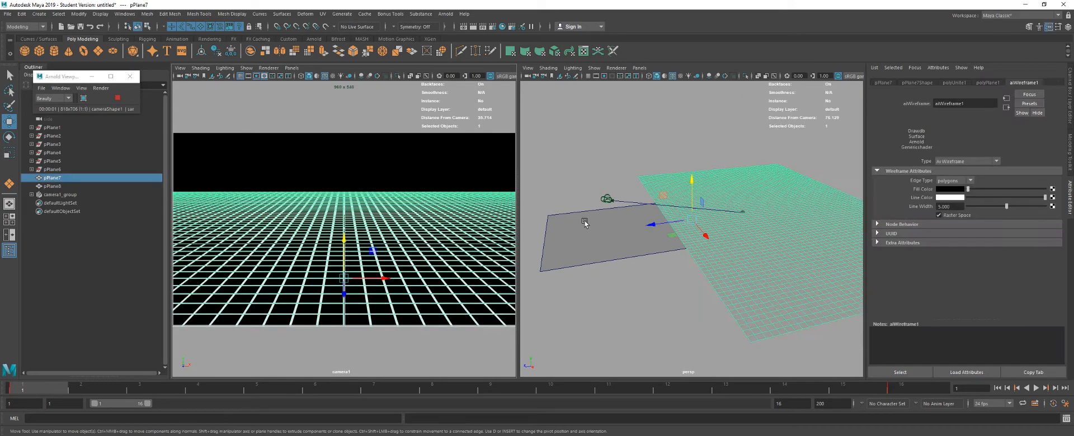
double_click(950, 206)
type("1")
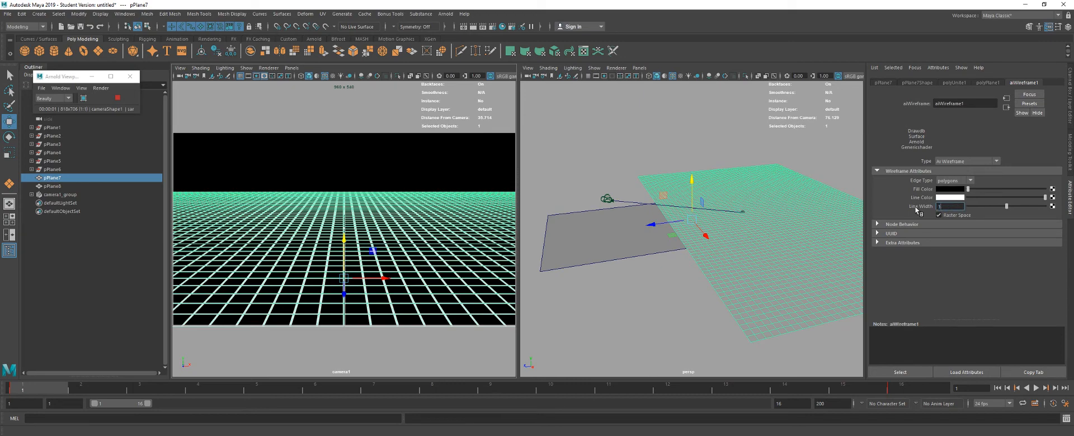
key("Return")
left_click(394, 177)
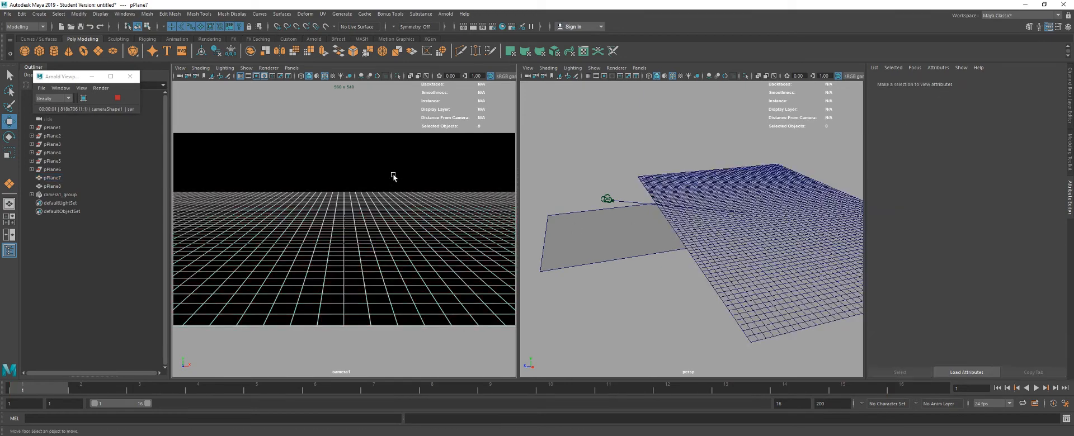
- In the render settings, set the image format to tif and the frame/animation extension to name_#.ext
left_click(494, 28)
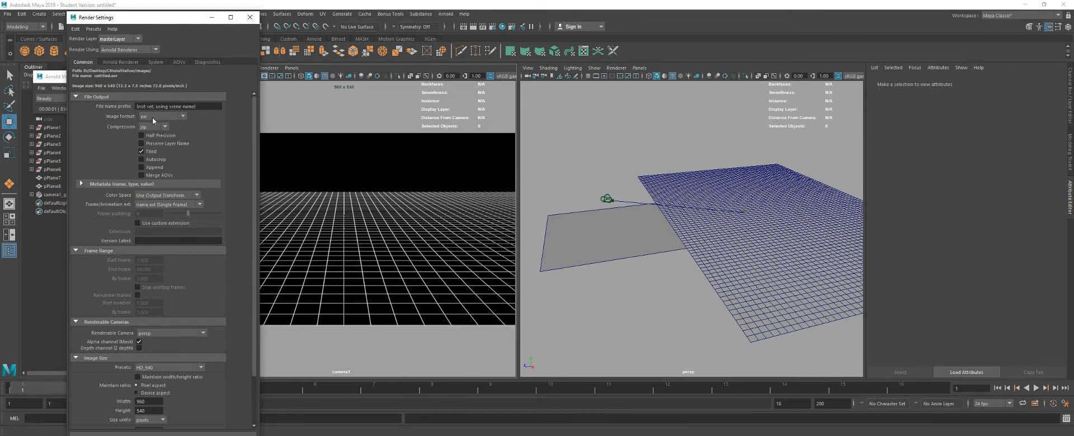
left_click(153, 119)
left_click(157, 153)
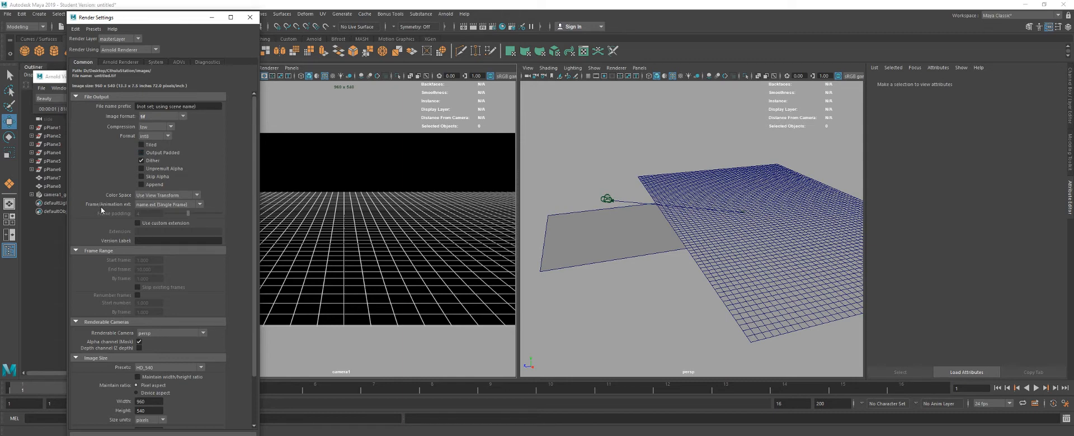
left_click(149, 204)
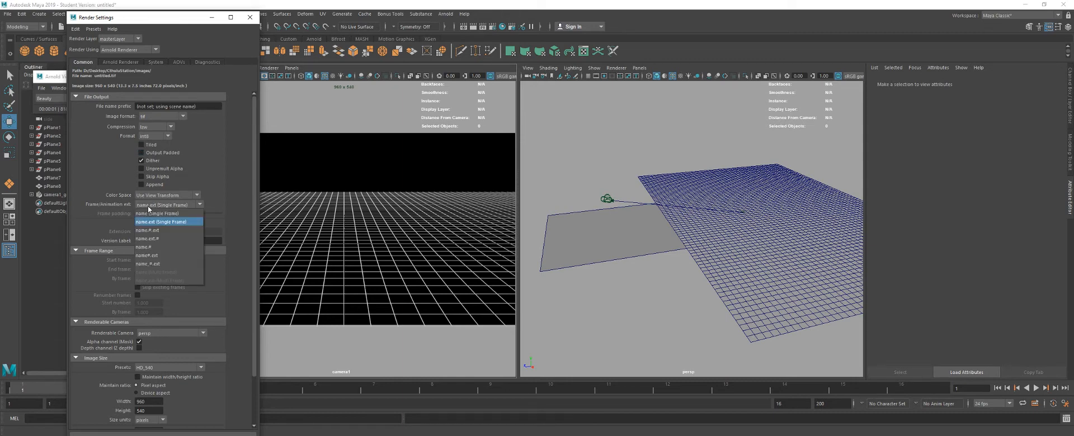
left_click(151, 264)
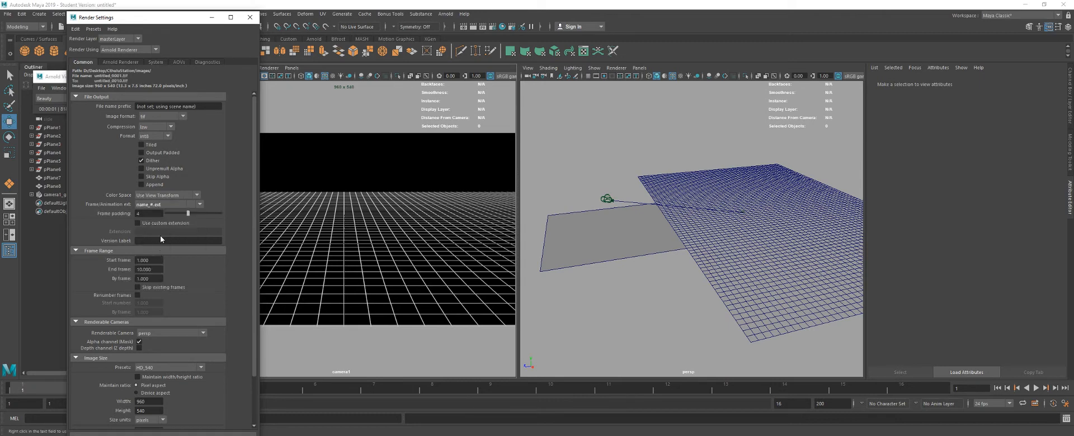
- Set the output file name prefix to Floor1, and check the Arnold sampling settings before closing the render settings
left_click(197, 108)
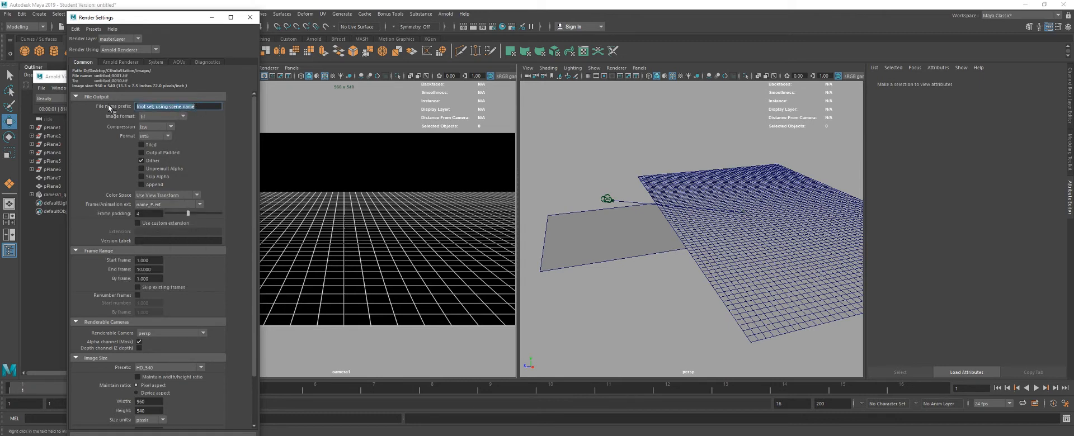
type("Floor")
key("Return")
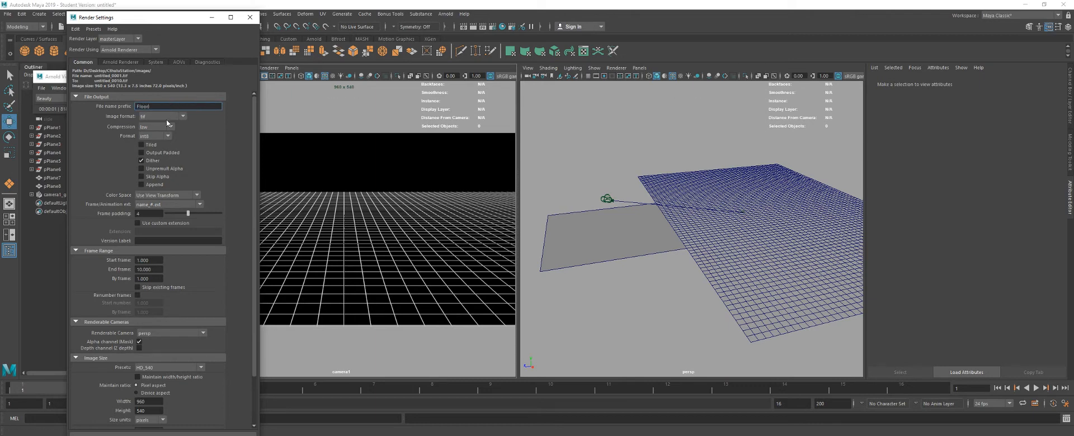
scroll(127, 274, "down", 2)
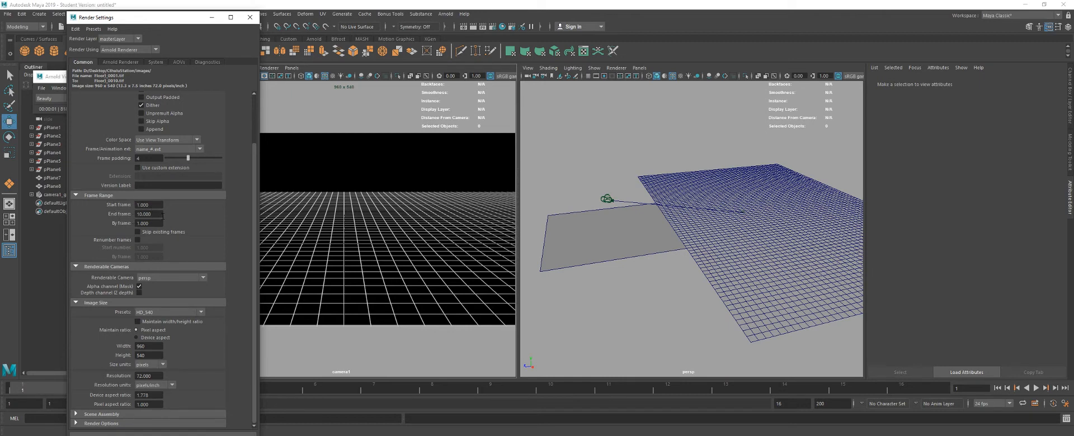
left_click(119, 63)
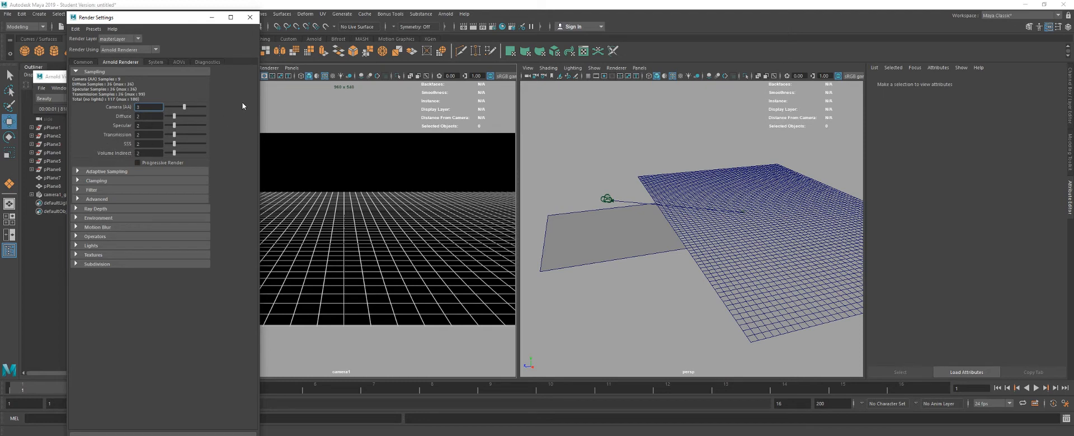
left_click(248, 21)
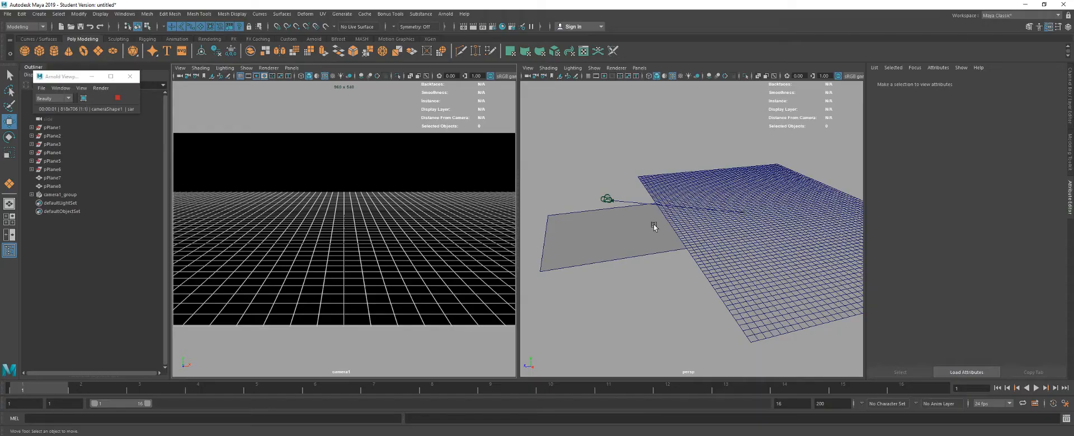
- Duplicate the grid mesh and move the copy beyond the original's far edge
left_click(653, 224)
scroll(753, 273, "down", 5)
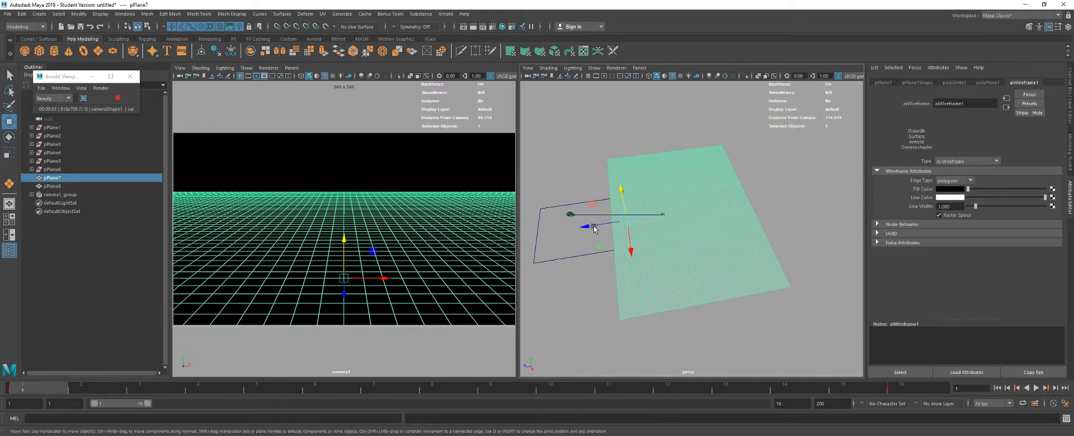
key("ctrl+d")
left_click_drag(607, 224, 775, 197)
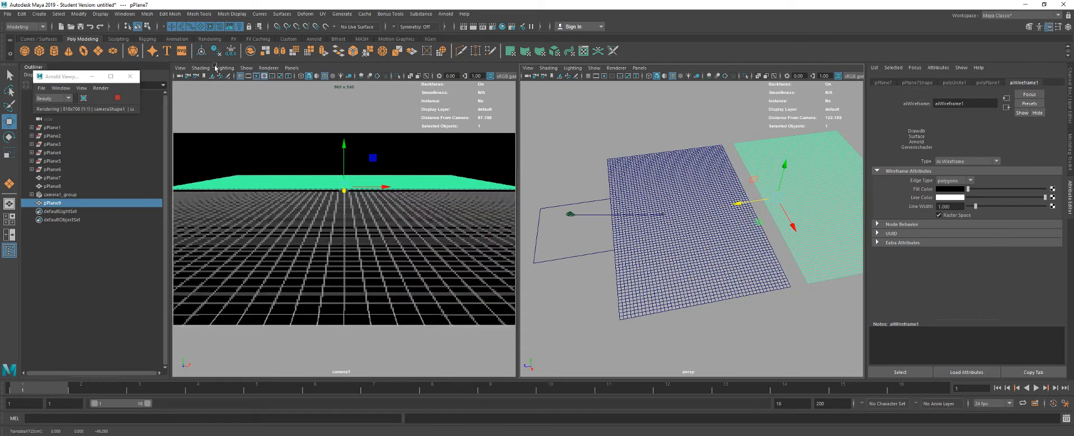
- Close the Arnold render window and maximize the perspective view around the duplicated grid
left_click(130, 76)
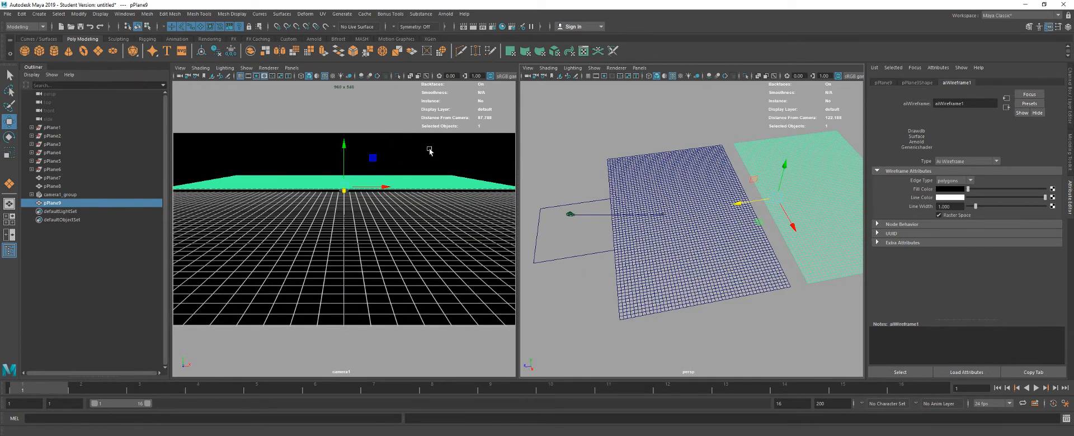
left_click_drag(664, 195, 711, 202)
scroll(643, 197, "up", 3)
key("space")
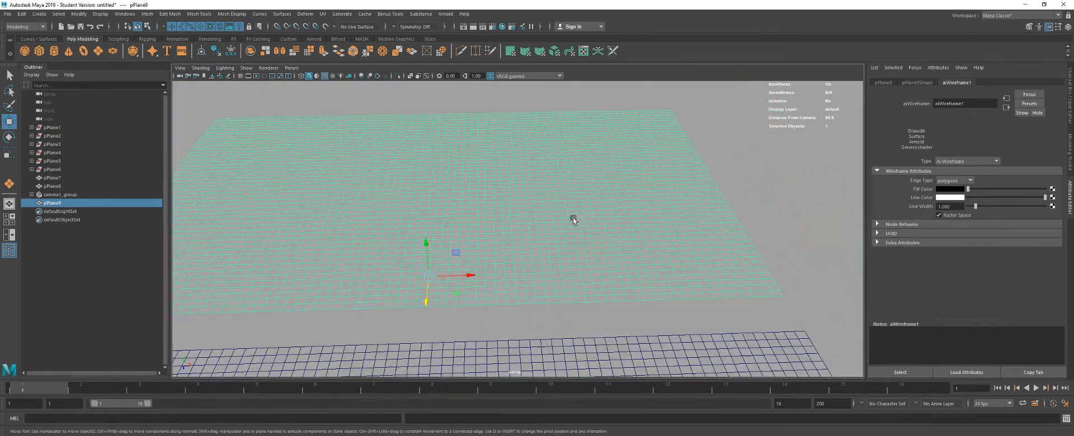
- Switch the duplicated grid to edge selection and pick an edge along its near border
left_click_drag(559, 248, 529, 193)
key("q")
right_click(646, 272)
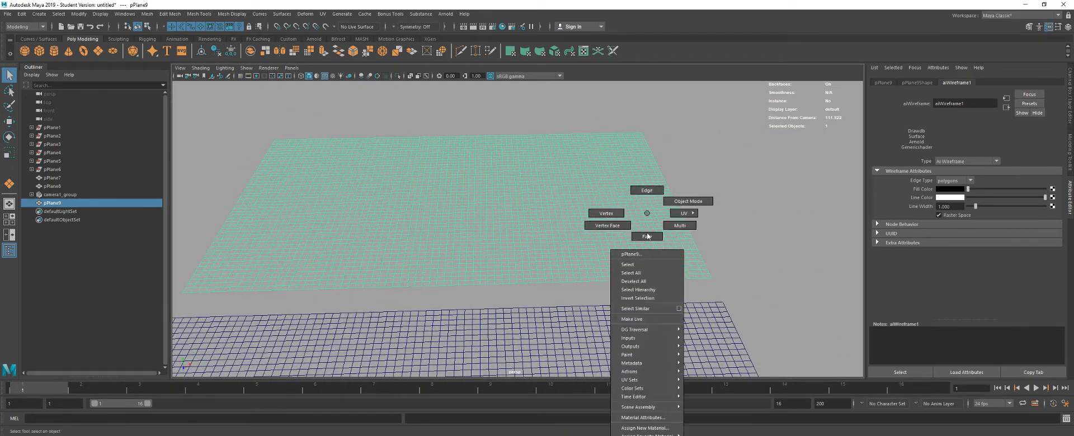
left_click(646, 191)
right_click(615, 213)
left_click(656, 202)
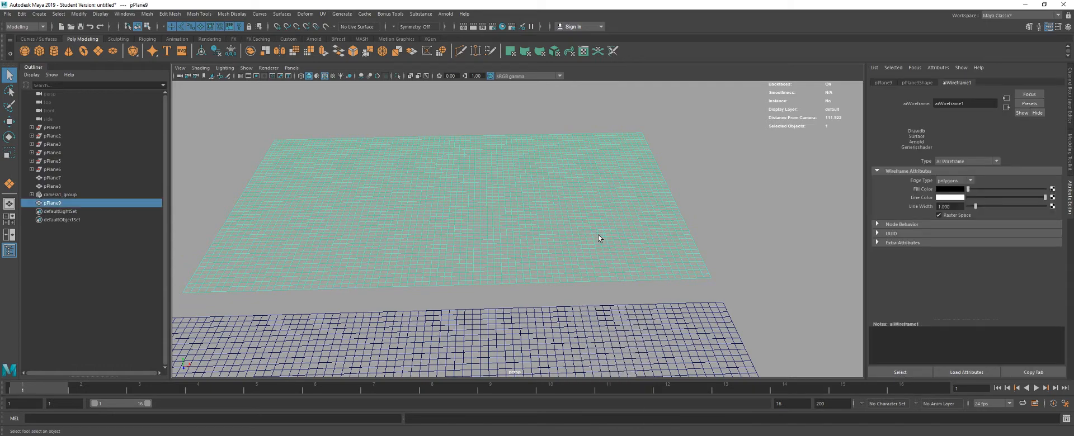
right_click(652, 213)
left_click(652, 190)
left_click(669, 278)
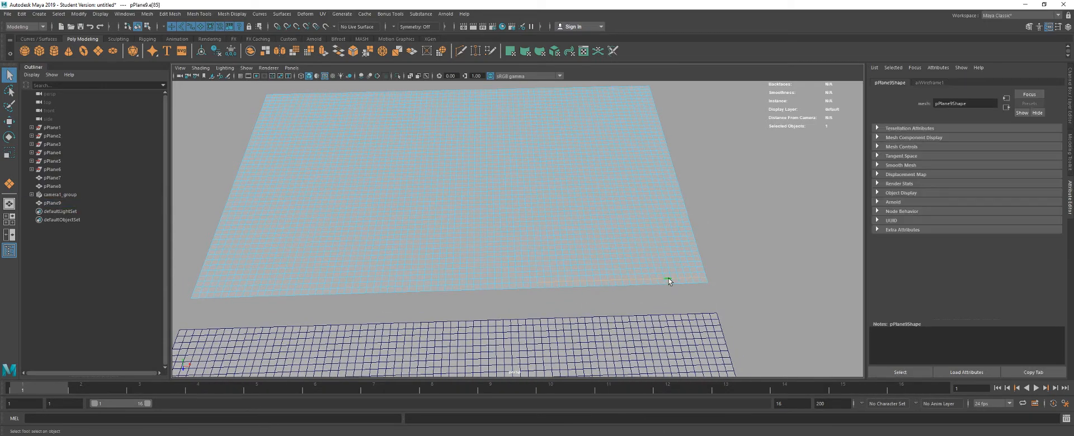
- Return the duplicated grid to object mode and delete it
right_click(542, 222)
left_click(562, 216)
key("Delete")
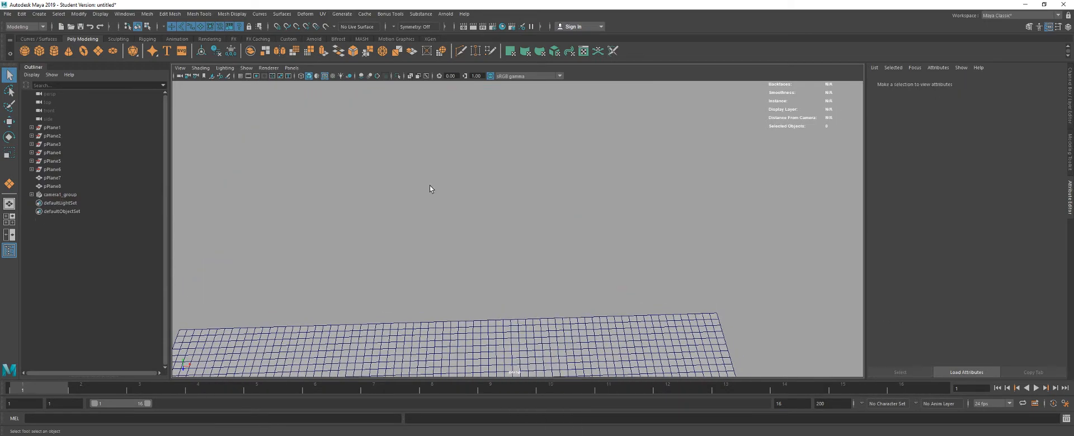
- Draw a new polygon plane at the grid's far edge and set its width and height to 24
left_click(98, 52)
left_click_drag(482, 224, 519, 271, "alt")
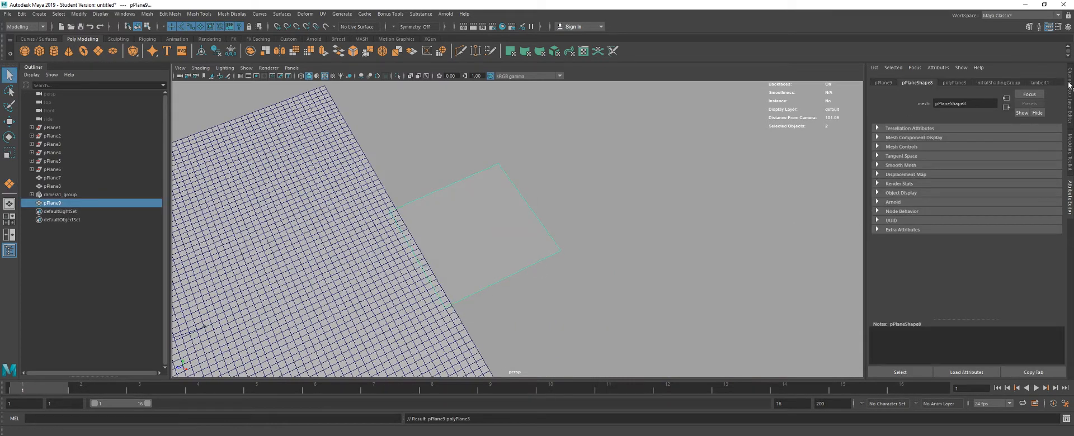
left_click(1069, 88)
left_click_drag(1052, 184, 1049, 192)
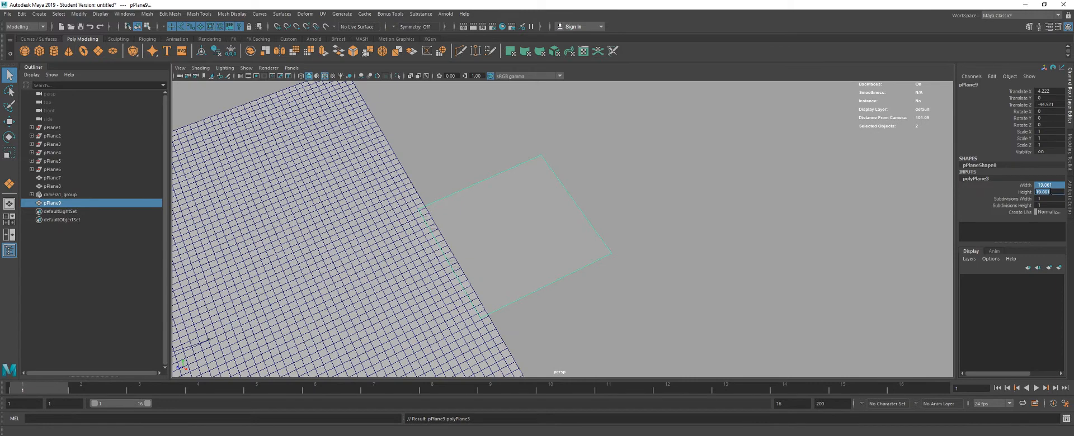
type("24")
key("Return")
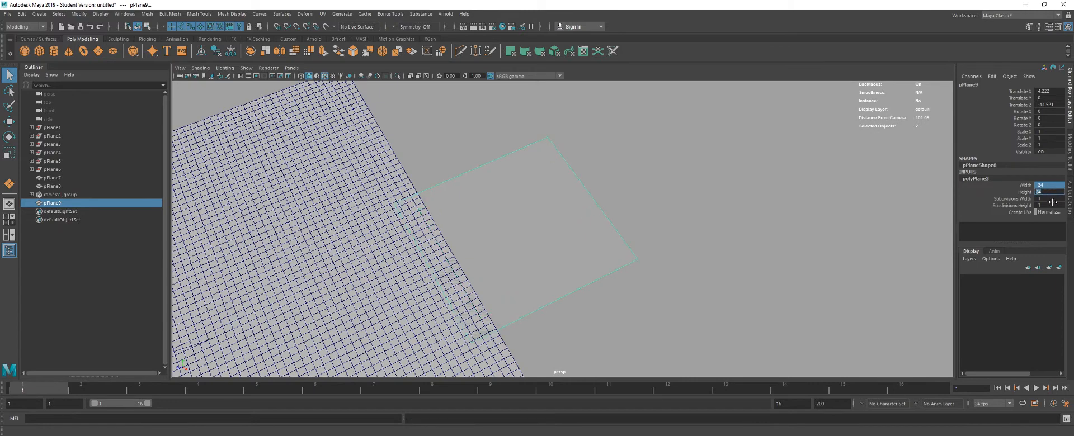
- Set the new plane's width and height subdivisions to 12 each
left_click(1047, 199)
type("12")
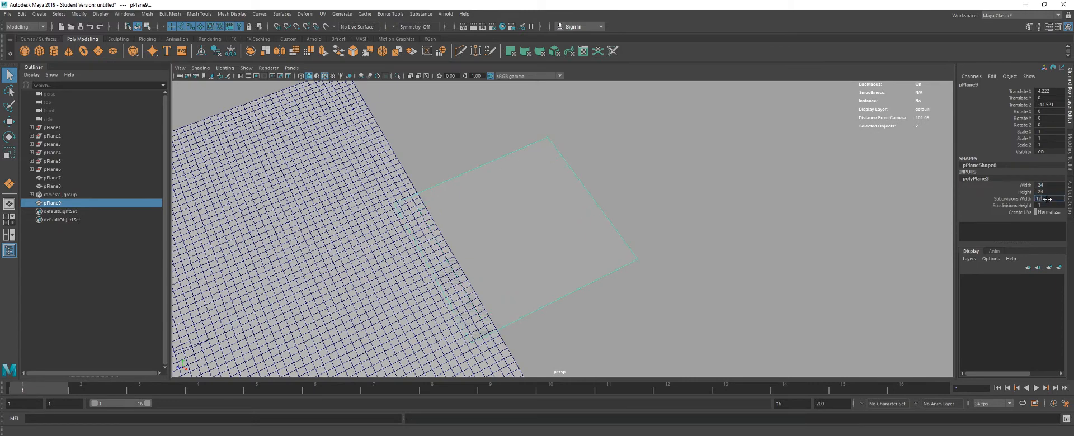
key("Tab")
type("12")
key("Return")
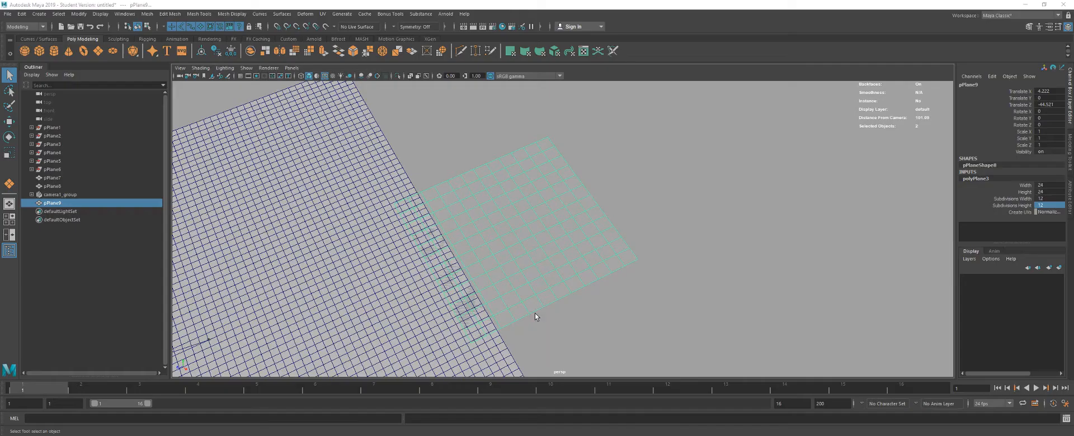
- Move the plane's pivot to its near edge and snap the plane against the far edge of the wireframe floor
left_click_drag(535, 313, 536, 230)
left_click_drag(581, 187, 462, 197)
key("w")
key("d")
key("v")
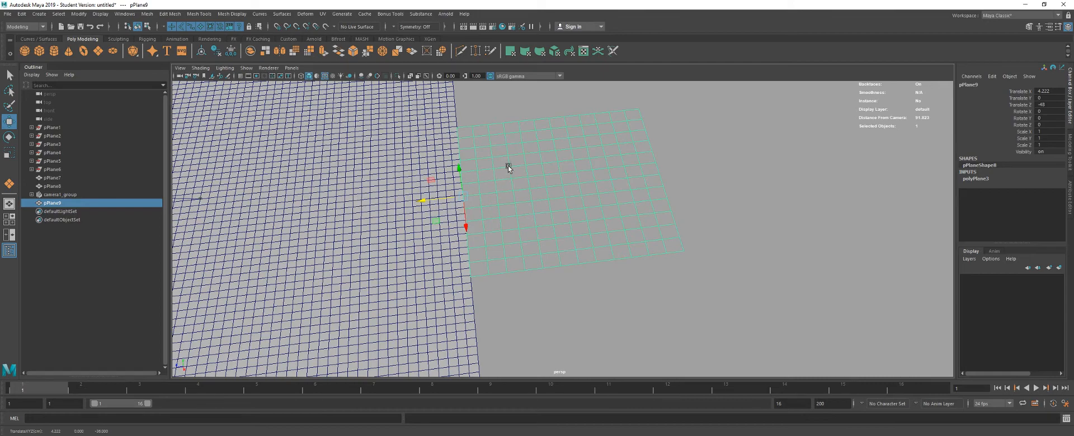
left_click_drag(494, 192, 518, 176)
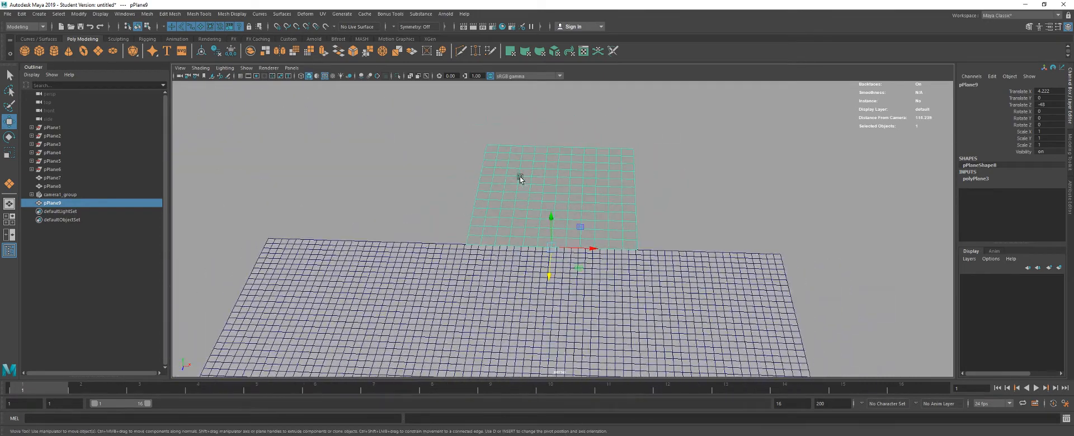
- Duplicate the plane, snap the copy side by side with the original along X, and move the copy's pivot to its outer corner
key("ctrl+d")
left_click_drag(593, 253, 679, 249)
key("d")
key("v")
key("d")
key("v")
key("ctrl+z")
- Duplicate the second plane and snap this copy against the opposite side of the first plane to complete a row of three
key("ctrl+d")
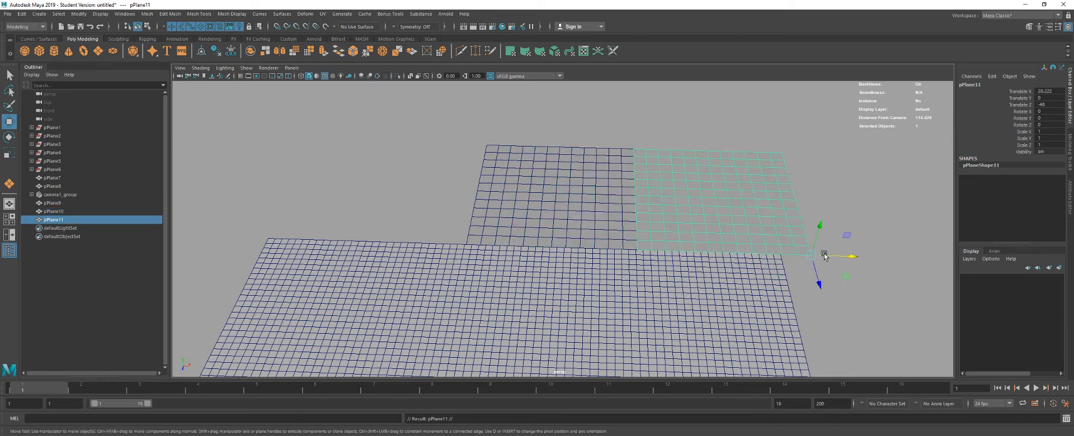
key("v")
left_click_drag(837, 257, 466, 244)
left_click_drag(604, 210, 448, 221)
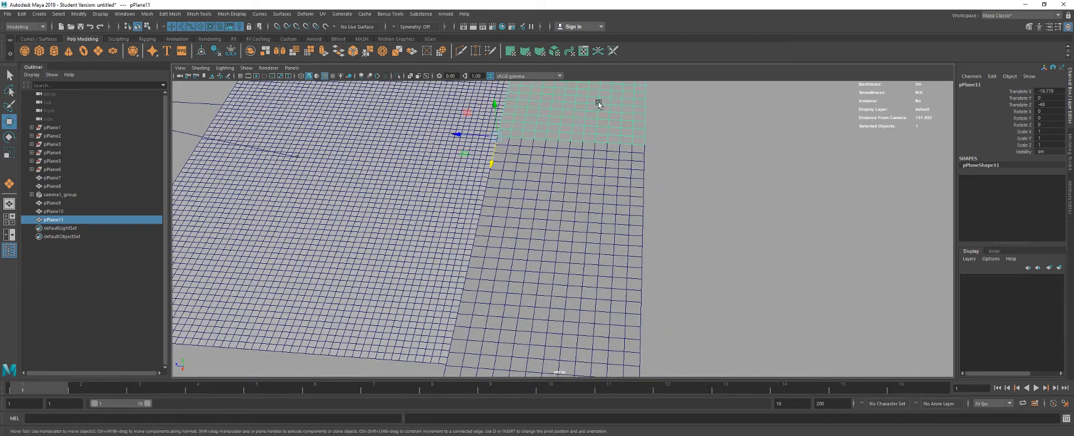
- Select the three adjoining planes and combine them into a single mesh
left_click_drag(598, 102, 611, 237)
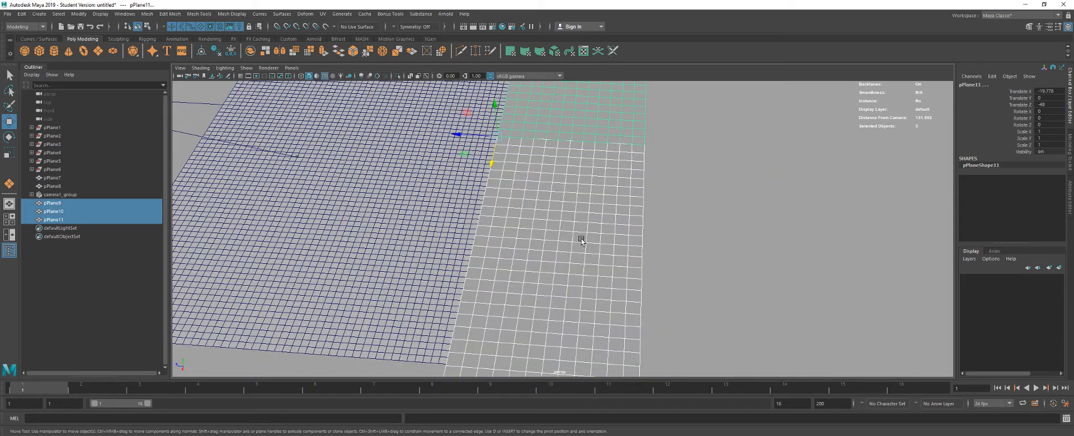
left_click(217, 51)
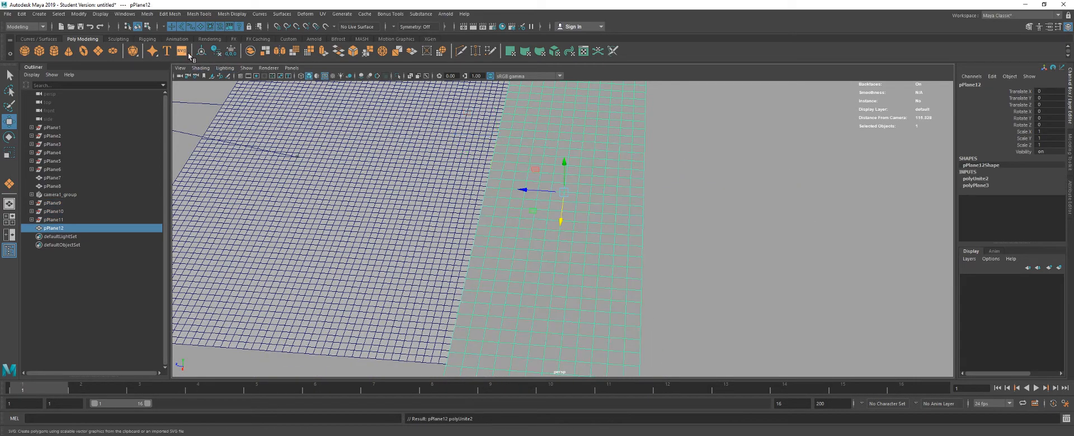
left_click_drag(347, 147, 606, 210)
scroll(492, 186, "down", 3)
- In the top view, display the grid and snap the combined mesh along X until its sides line up with the wireframe floor
key("space")
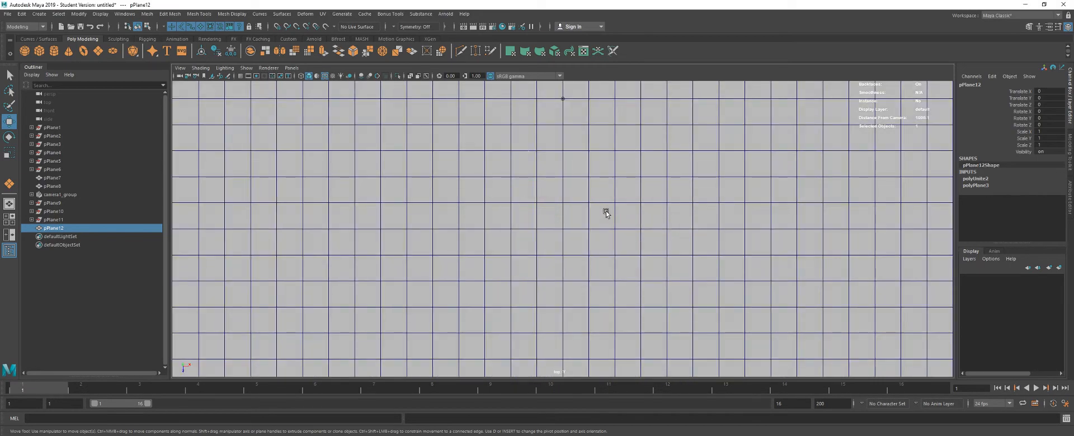
key("f")
scroll(568, 230, "down", 3)
scroll(568, 229, "up", 1)
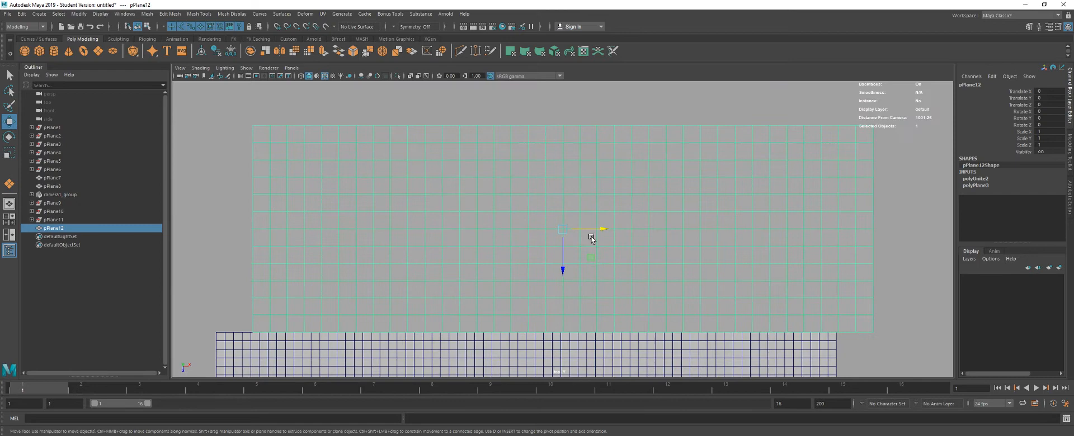
left_click(239, 76)
key("x")
left_click_drag(602, 229, 562, 225)
key("space")
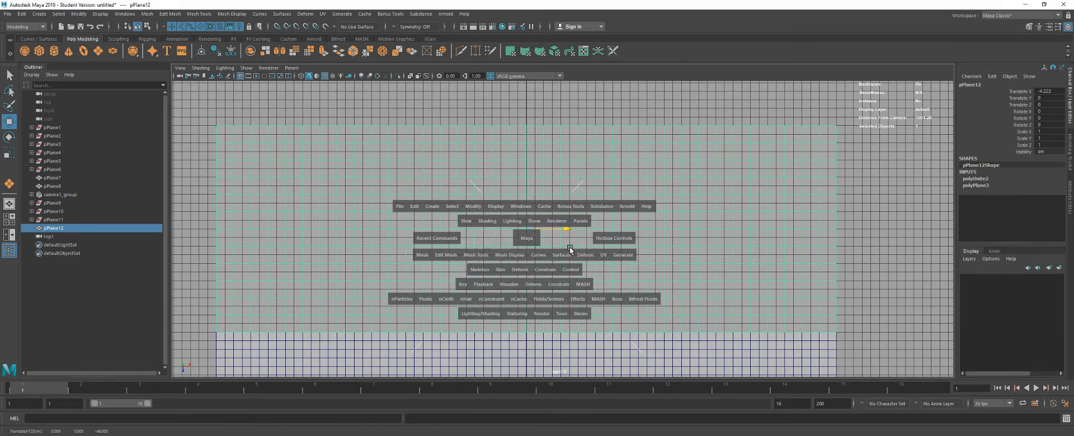
left_click_drag(599, 254, 489, 220, "alt")
key("space")
- Switch the combined mesh to vertex selection and pick about ten scattered vertices across it as hill peaks
left_click_drag(559, 209, 591, 268, "alt")
left_click_drag(547, 230, 533, 210, "alt")
key("q")
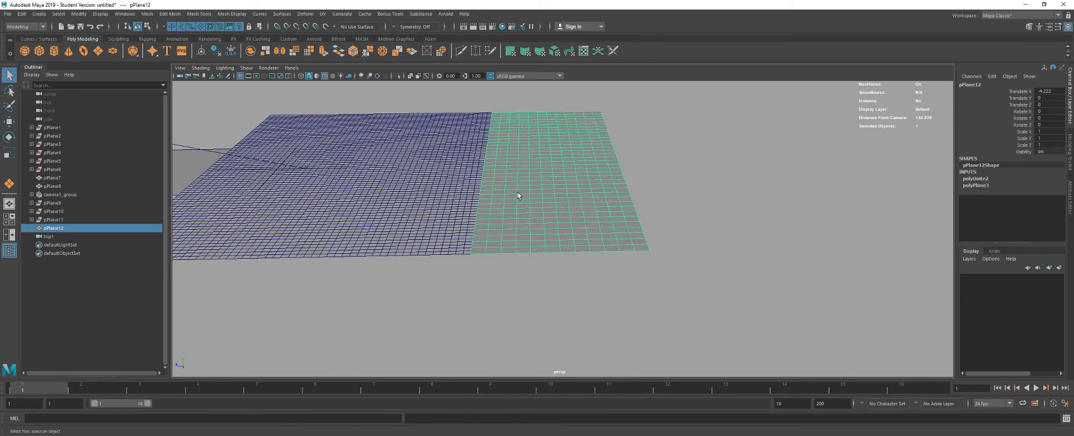
right_click(518, 193)
left_click(479, 192)
left_click(501, 229)
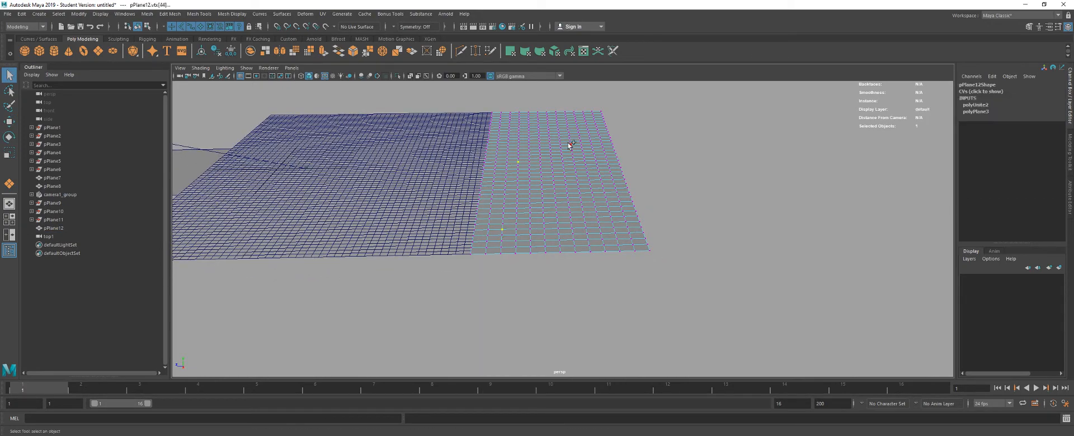
left_click(567, 120, "shift")
left_click(603, 115, "shift")
left_click(640, 226, "shift")
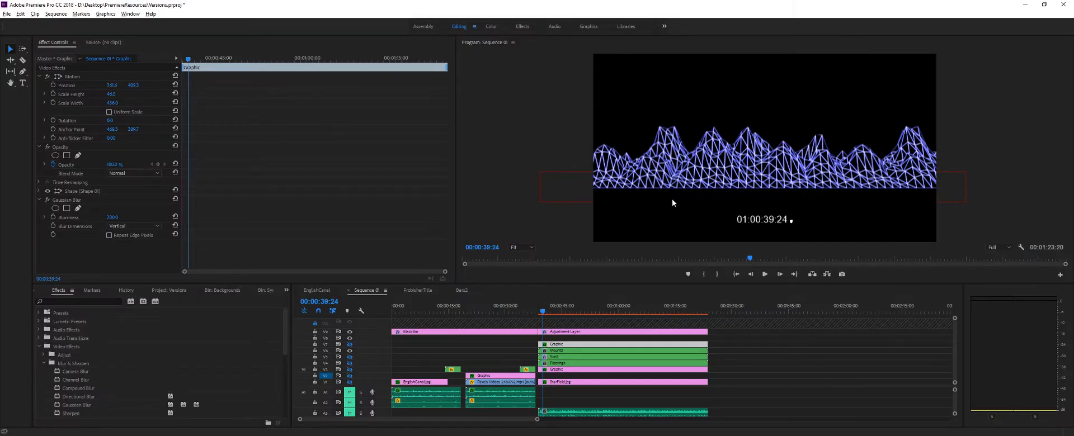
key("alt+Tab")
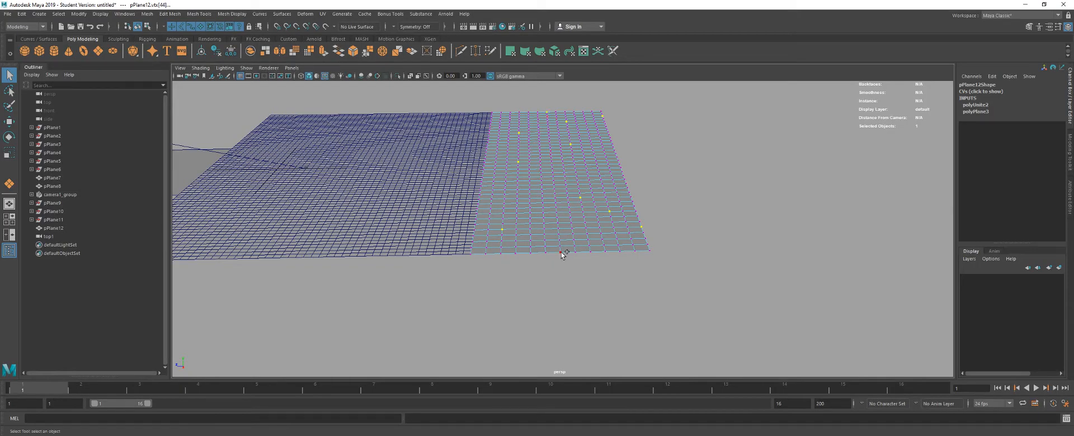
- Try raising the picked vertices with soft selection on, and undo the move
key("b")
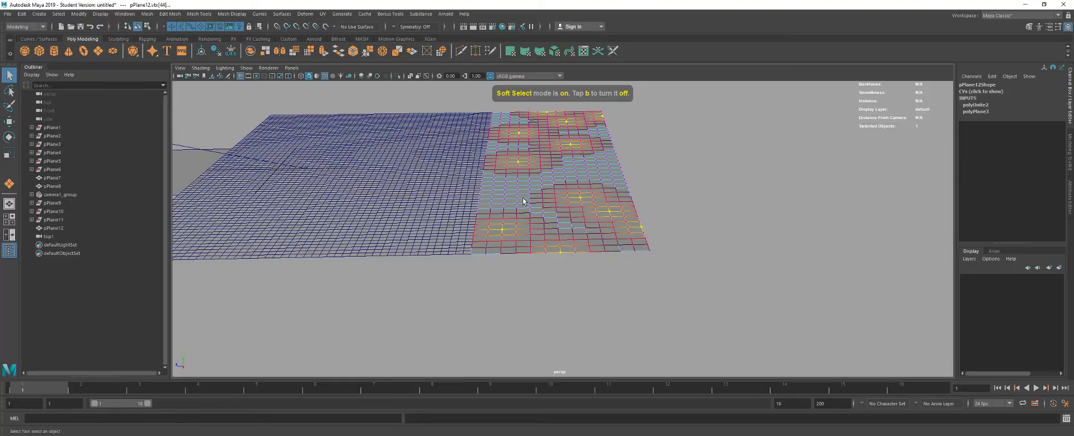
key("b")
key("b")
left_click_drag(395, 213, 588, 159)
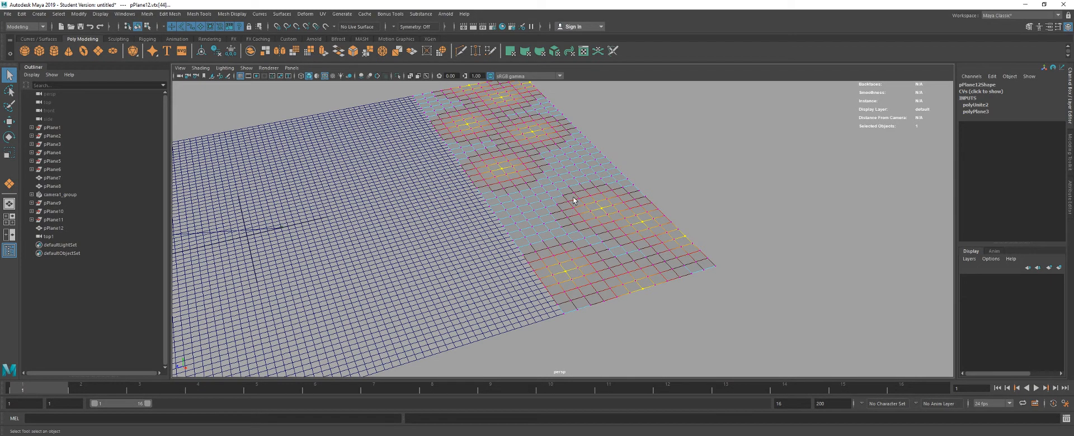
key("w")
left_click_drag(522, 142, 526, 110)
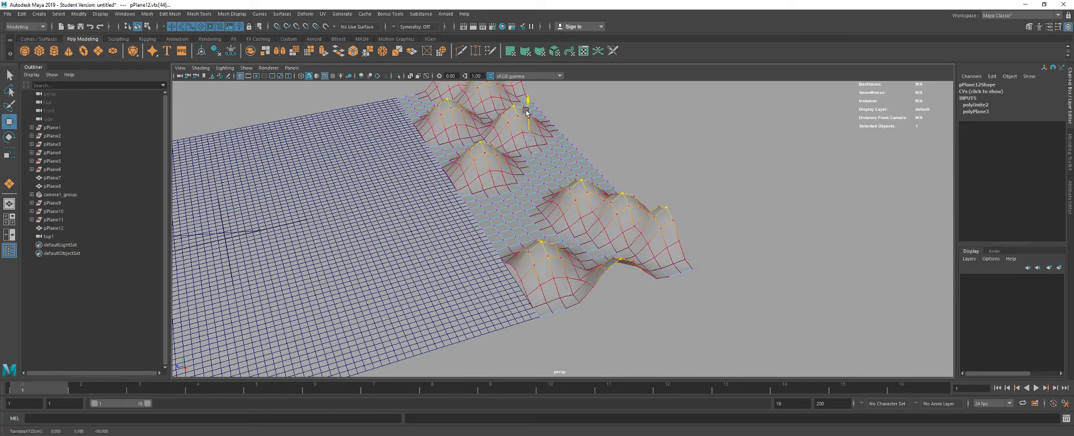
key("ctrl+z")
key("ctrl+z")
key("ctrl+z")
key("ctrl+z")
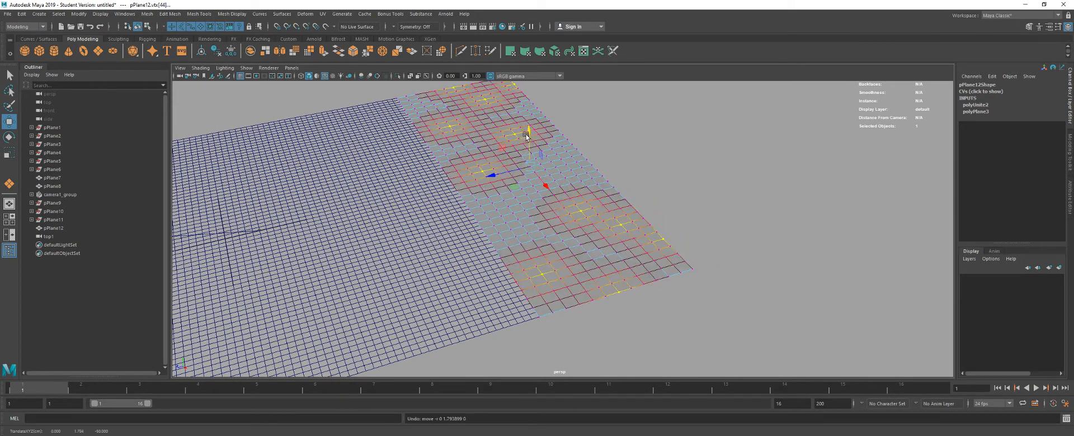
- Try raising the picked vertices into narrow spikes with soft selection off, and undo the move
key("b")
left_click_drag(529, 149, 528, 127)
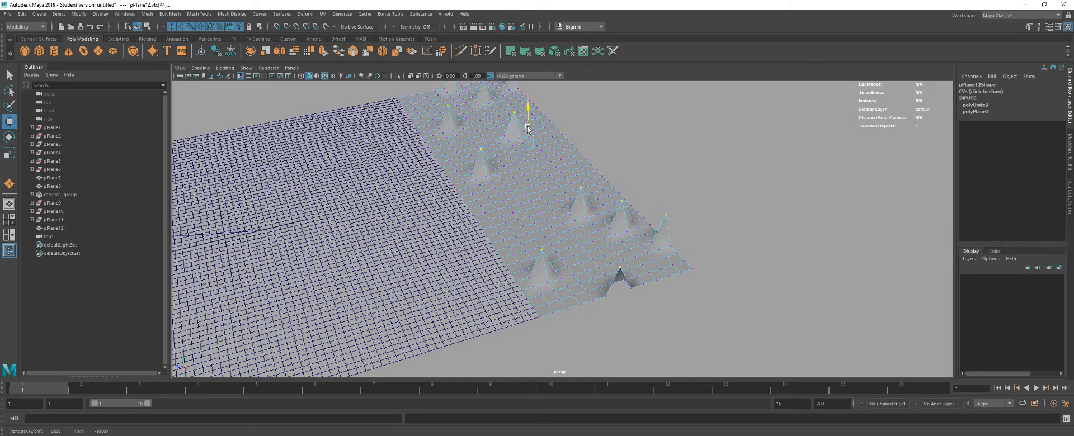
key("ctrl+z")
- Turn soft selection on, raise the picked vertices into gentle hills, and lift another vertex near the mesh's outer edge
key("b")
left_click_drag(558, 166, 587, 149)
left_click(552, 161)
left_click(586, 172)
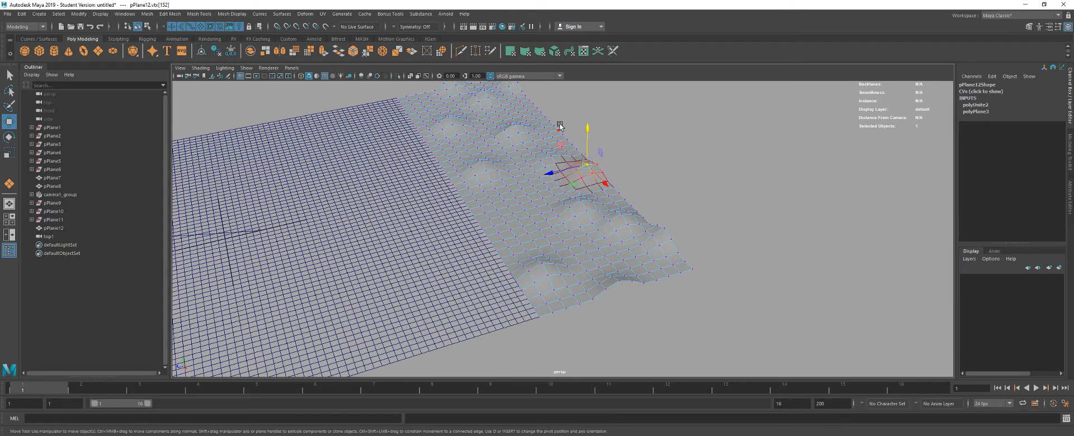
left_click(560, 132)
left_click_drag(560, 115, 561, 104)
- Pick further vertices in the middle of the terrain, adjust the soft selection falloff, and raise them into additional hills
left_click_drag(500, 218, 531, 229, "alt")
left_click(575, 189)
left_click(495, 152)
key("b")
left_click_drag(495, 154, 525, 157)
left_click_drag(523, 202, 535, 126, "alt")
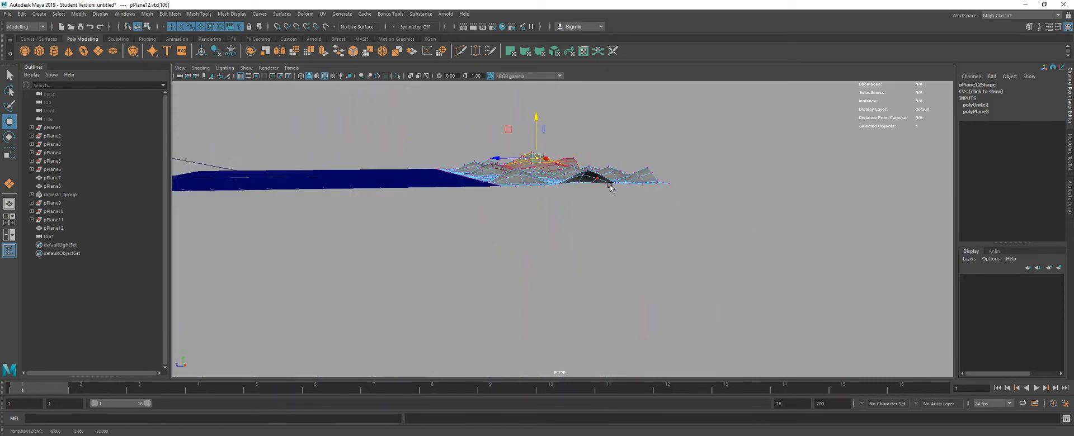
- Raise one more soft-selected hill at the far end of the terrain and return the mesh to object mode
left_click_drag(610, 187, 676, 206, "alt")
left_click(638, 193)
left_click_drag(478, 181, 462, 144, "alt")
left_click(458, 176)
left_click_drag(588, 188, 508, 181, "alt")
key("q")
right_click(508, 170)
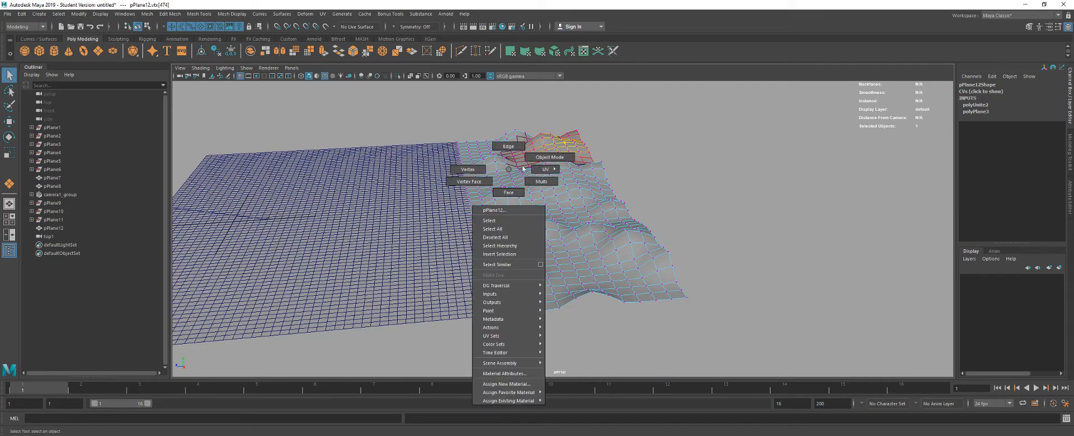
left_click(549, 158)
left_click_drag(574, 200, 515, 214, "alt")
- In the top view, select all terrain vertices except the row bordering the wireframe floor
key("space")
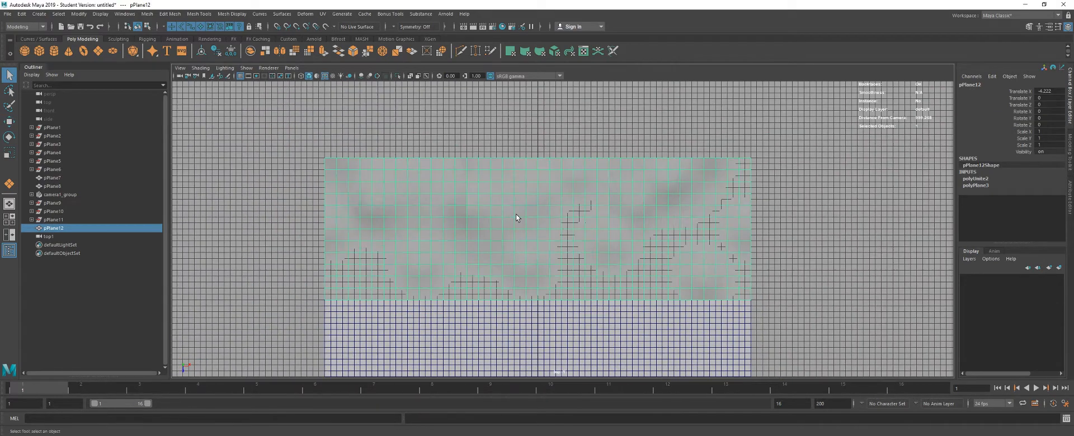
right_click(440, 175)
left_click(398, 174)
left_click_drag(281, 138, 817, 290)
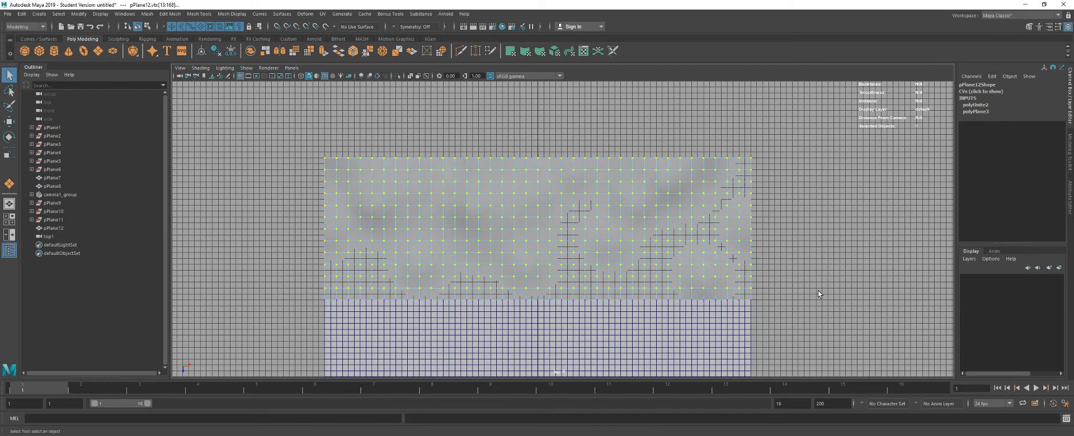
key("space")
left_click_drag(585, 246, 493, 184)
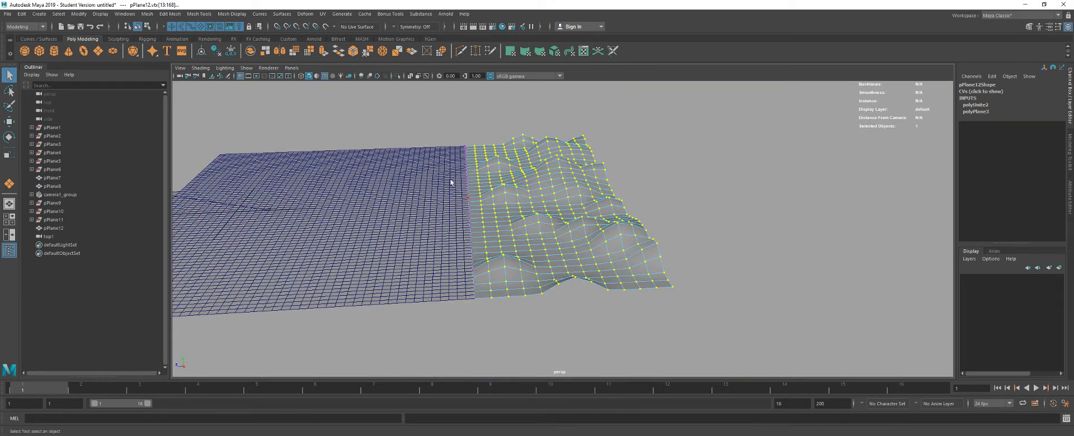
- Apply Transform Component with Random 1 to the selected vertices and push them along local Z into jagged peaks
left_click(199, 15)
mouse_move(178, 17)
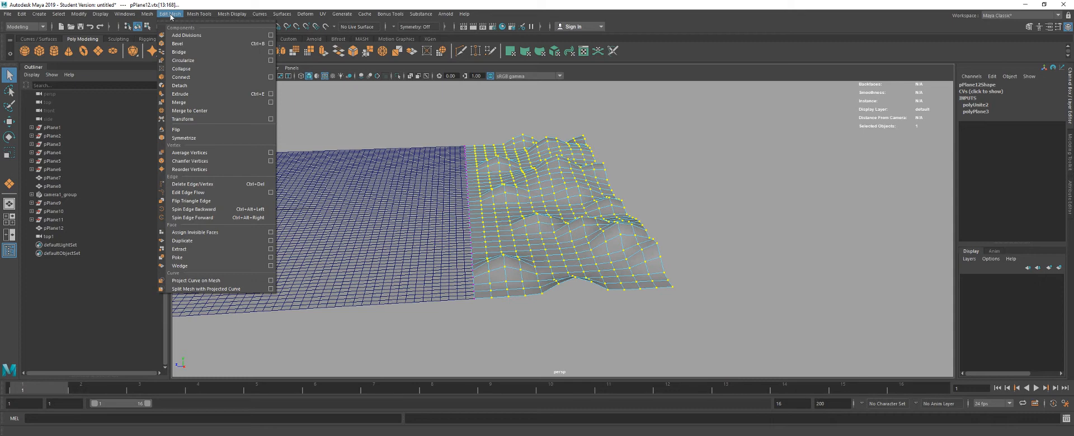
left_click(270, 119)
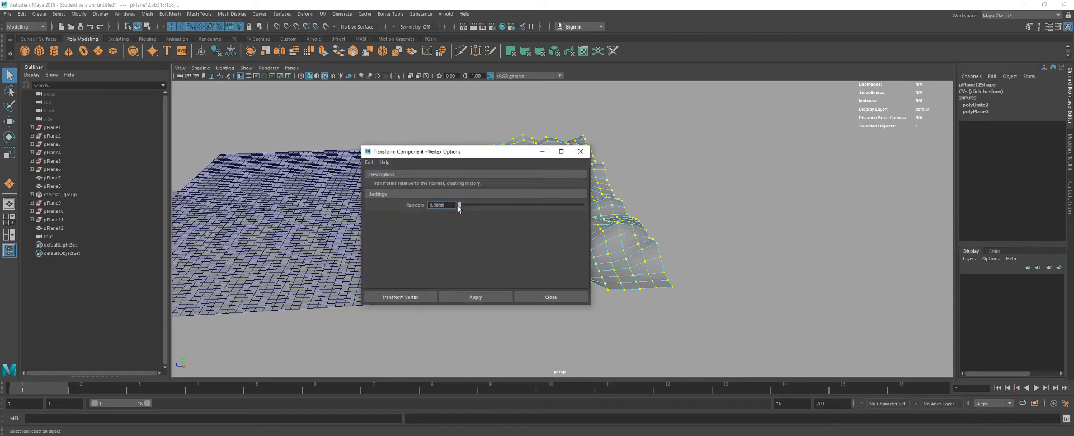
left_click(390, 298)
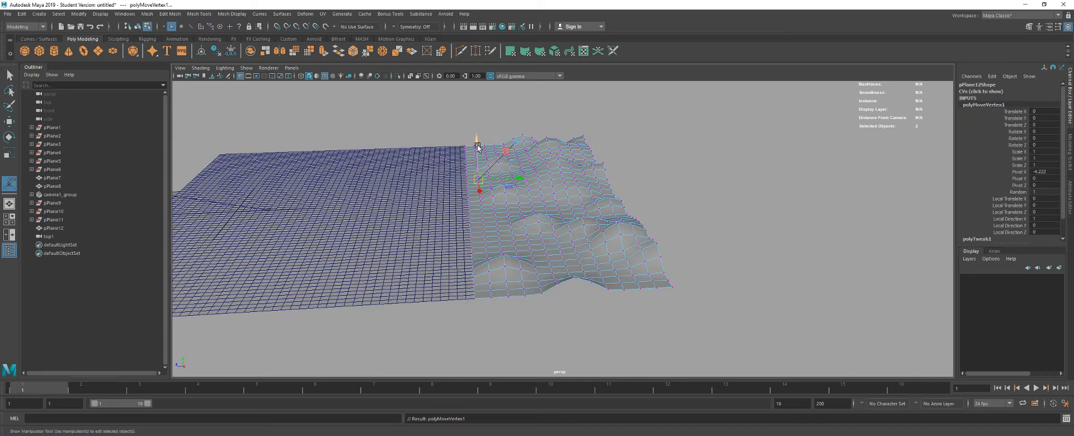
left_click_drag(478, 147, 476, 139)
left_click_drag(448, 185, 393, 150)
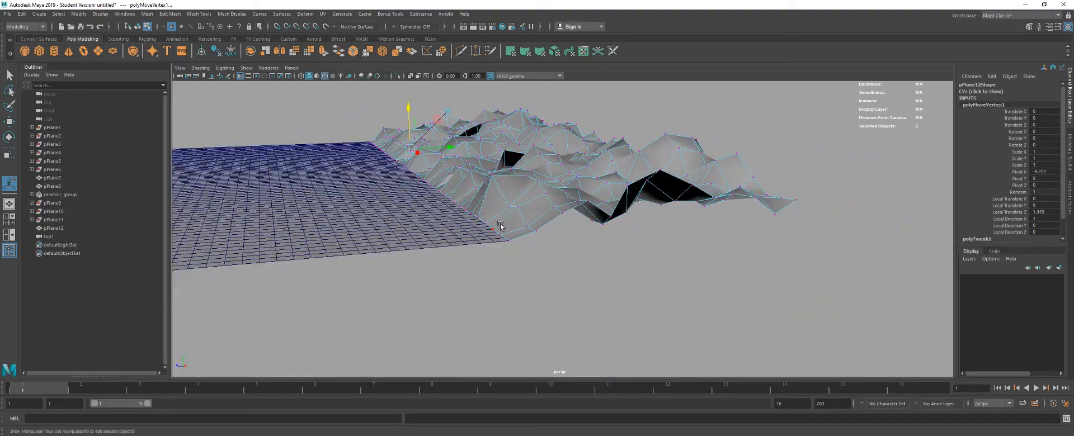
left_click_drag(500, 226, 459, 157)
left_click_drag(461, 156, 556, 166)
- Return the terrain to object mode and change the viewport background to black to expose the gaps between its sections
right_click(524, 182)
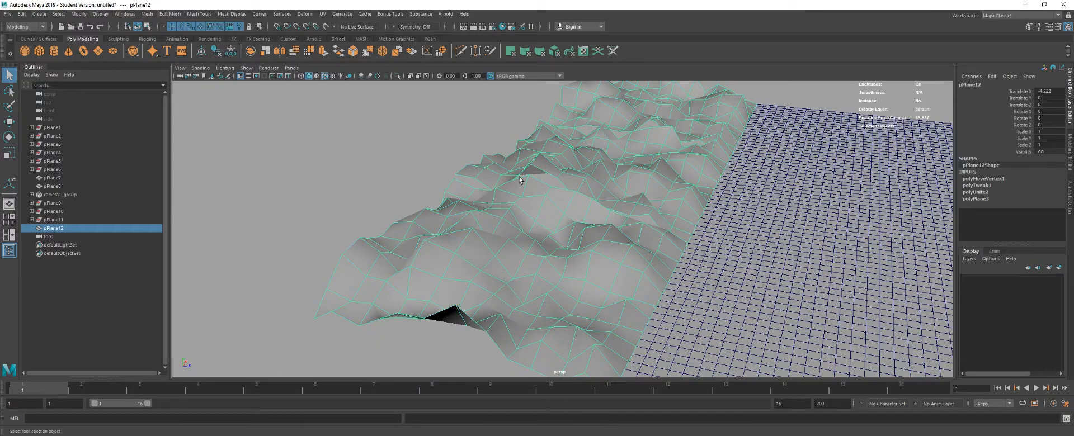
key("alt+b")
key("alt+b")
scroll(563, 173, "up", 6)
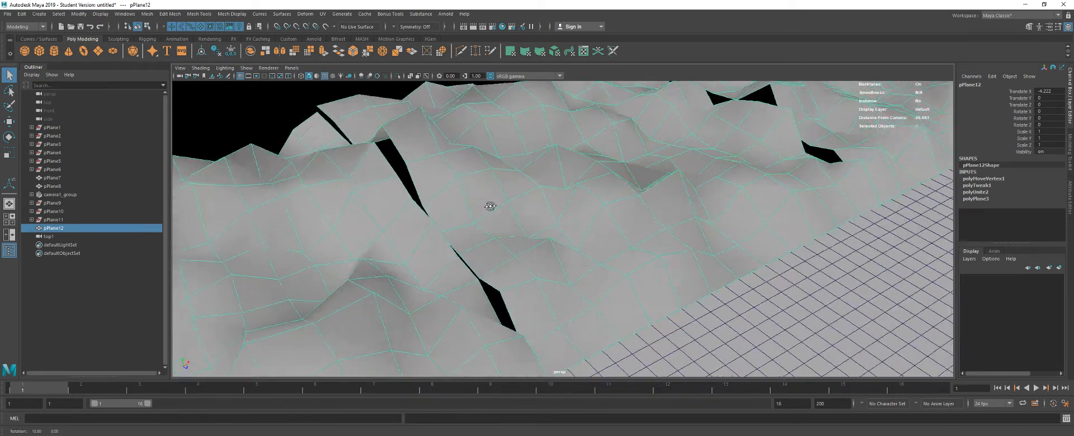
- Switch the terrain to vertex selection and merge the split vertex pairs along the first seam at a 0.01 distance threshold
right_click(456, 188)
left_click_drag(440, 180, 441, 246)
key("g")
key("g")
key("g")
key("g")
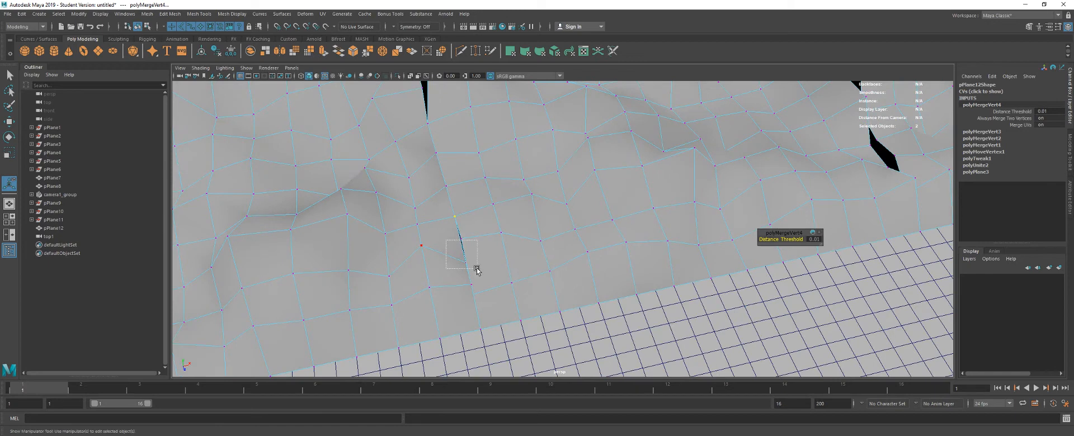
key("g")
- Merge the next split vertex pairs along the first terrain seam, working on the part nearest the wireframe floor
left_click_drag(477, 270, 482, 297)
key("g")
key("g")
key("g")
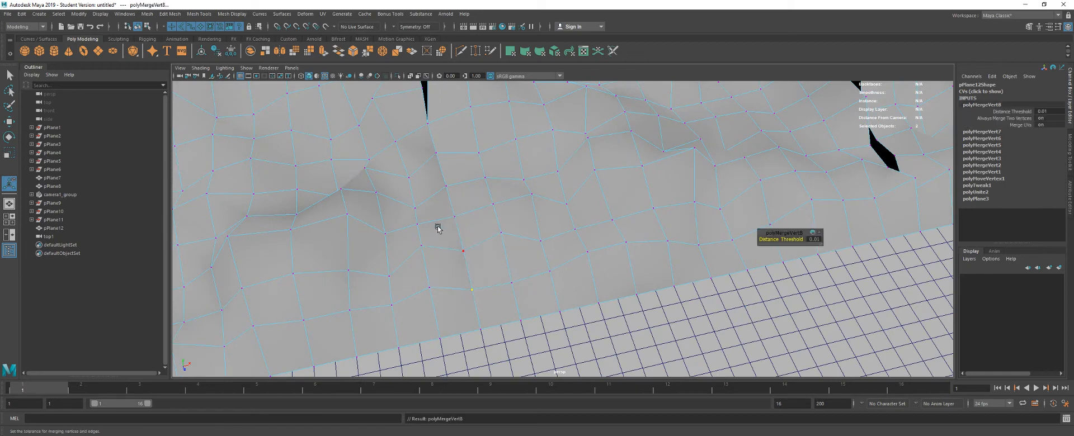
left_click_drag(439, 227, 523, 253)
key("g")
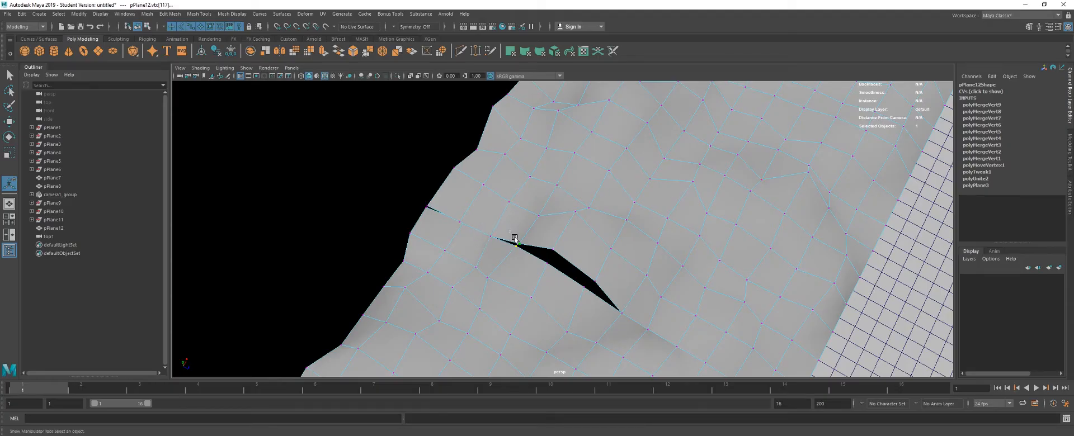
- Merge the remaining split vertex pairs of the first seam up to the terrain's rear edge
key("b")
- Merge the split vertex pairs along the rear part of the next terrain seam at a 0.01 distance threshold
key("b")
key("g")
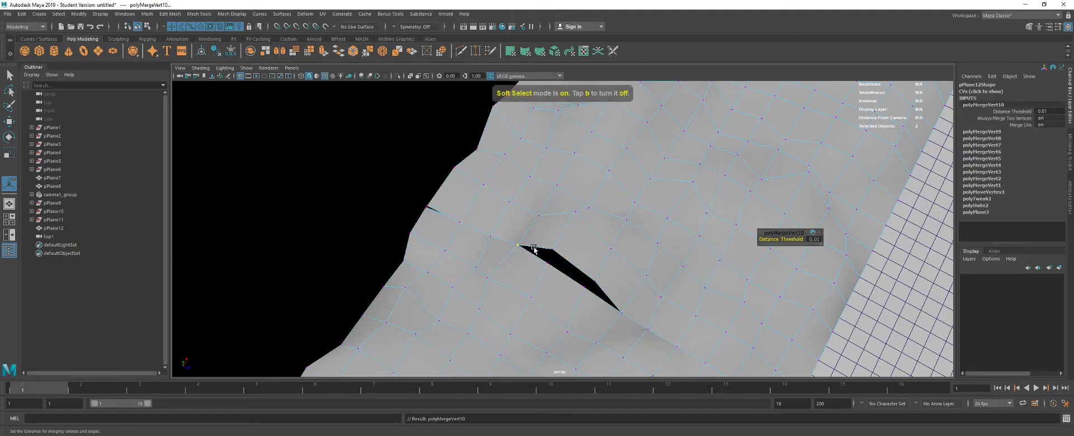
key("g")
left_click_drag(536, 246, 602, 296)
key("g")
left_click_drag(416, 196, 503, 247)
key("g")
key("g")
key("g")
left_click_drag(532, 211, 638, 213)
key("b")
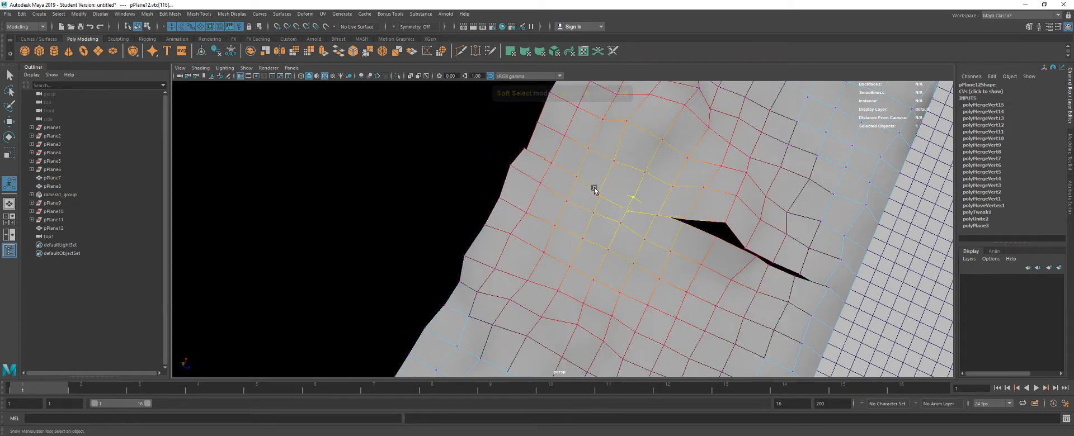
key("b")
key("g")
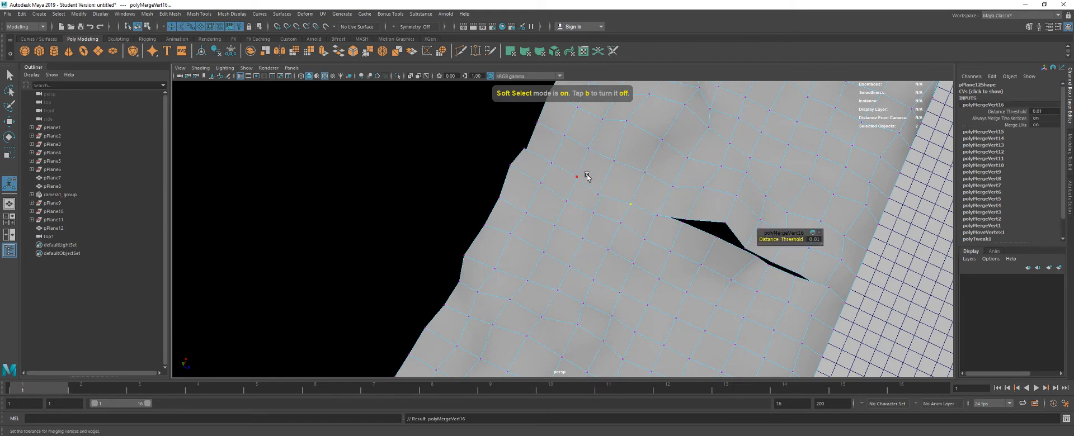
left_click_drag(586, 175, 614, 203)
key("g")
left_click_drag(562, 160, 585, 186)
key("g")
left_click_drag(538, 150, 557, 173)
key("g")
left_click_drag(515, 140, 534, 161)
key("g")
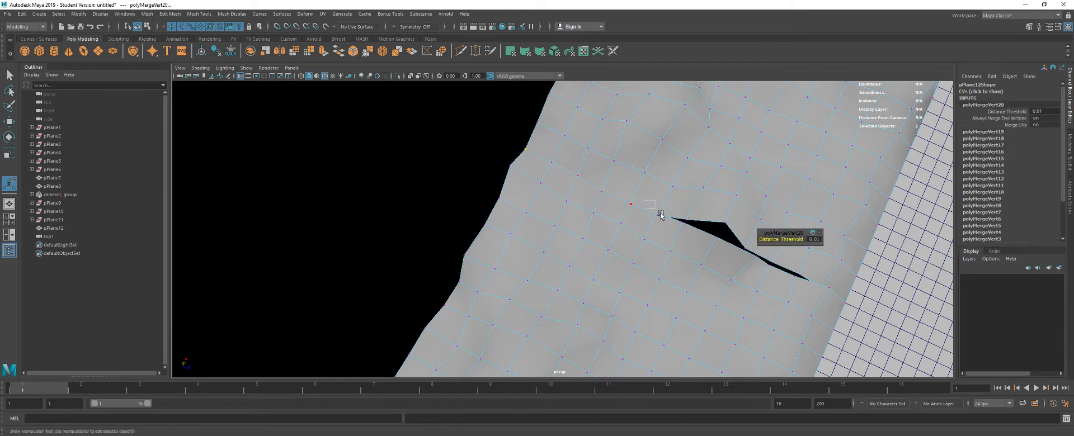
- Merge the rest of the second seam's vertex pairs from its open gap down to the wireframe floor
key("g")
left_click_drag(660, 213, 545, 226)
key("g")
key("g")
key("g")
key("g")
key("g")
key("g")
key("g")
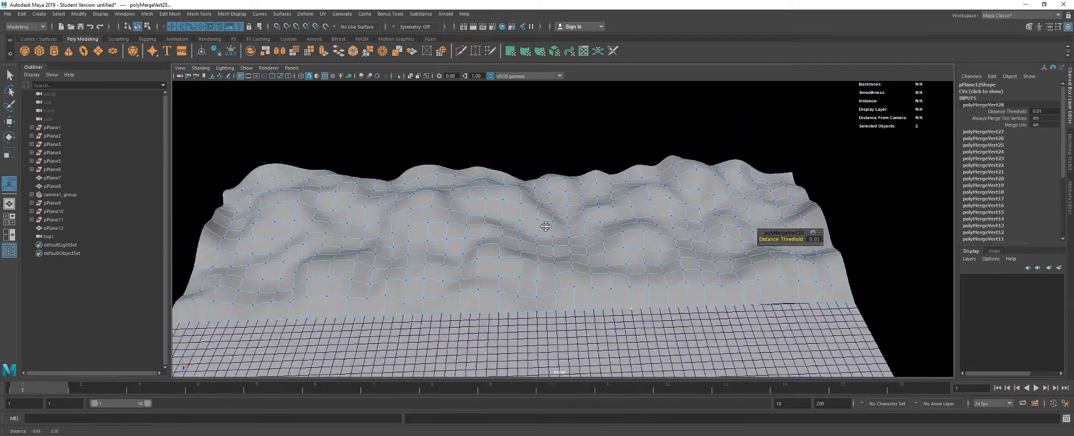
- Turn off the terrain's smooth preview and return it to object mode
key("1")
key("F8")
key("q")
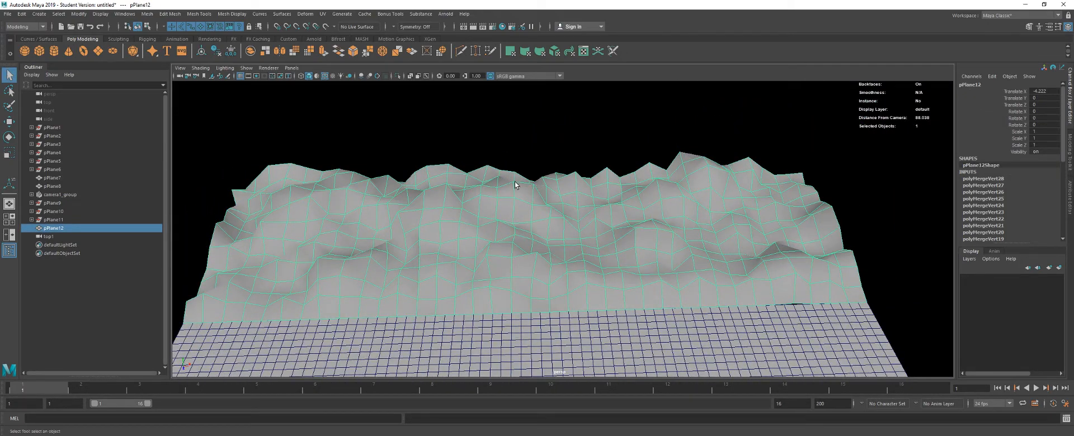
- Duplicate the terrain, move the copy along X to about 67.9 beside the original, and examine how their edges meet
scroll(551, 209, "down", 5)
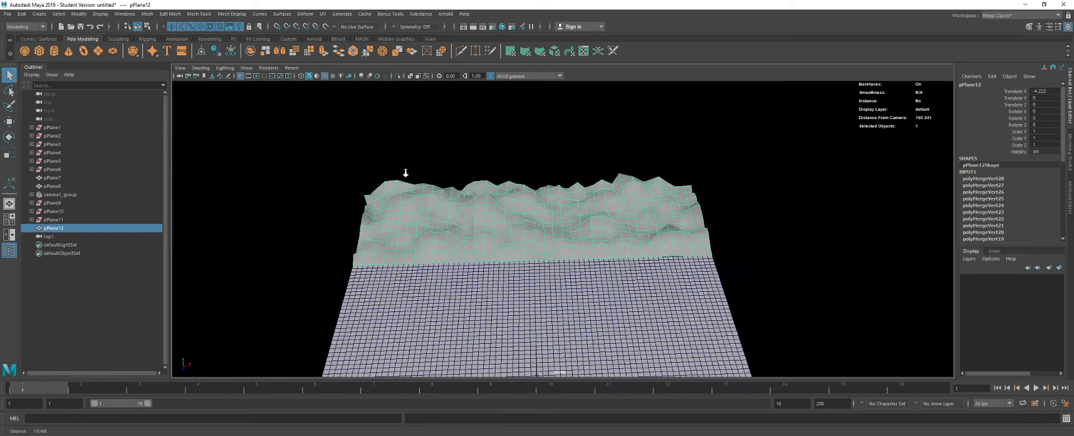
key("ctrl+d")
key("w")
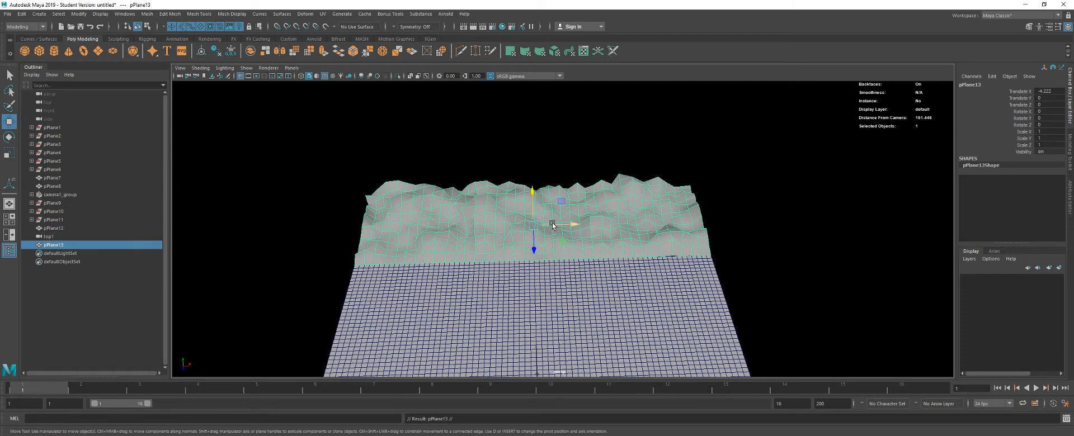
left_click_drag(551, 225, 892, 213)
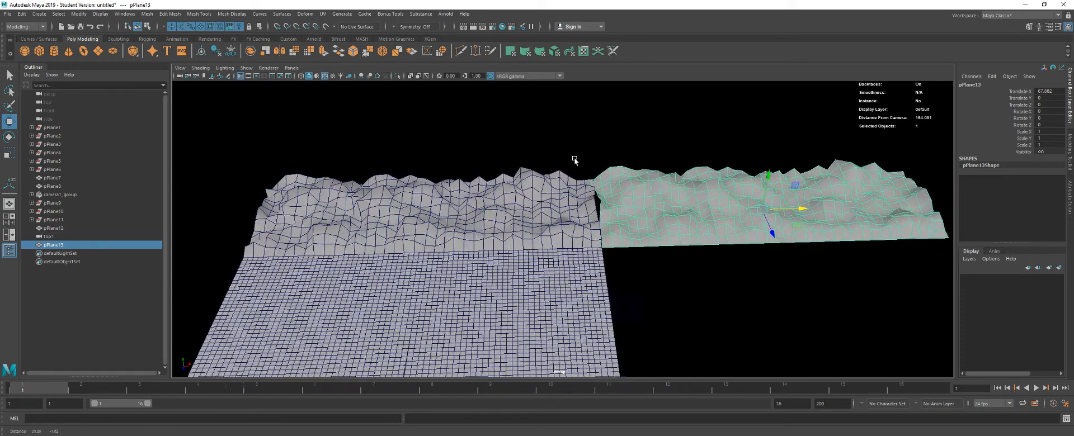
scroll(574, 161, "up", 5)
left_click_drag(631, 185, 578, 224, "alt")
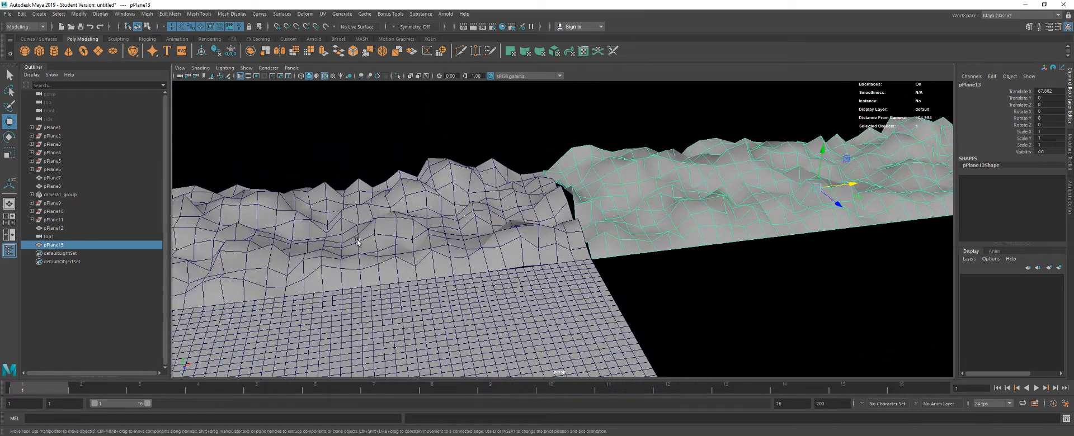
left_click_drag(337, 243, 462, 210, "alt")
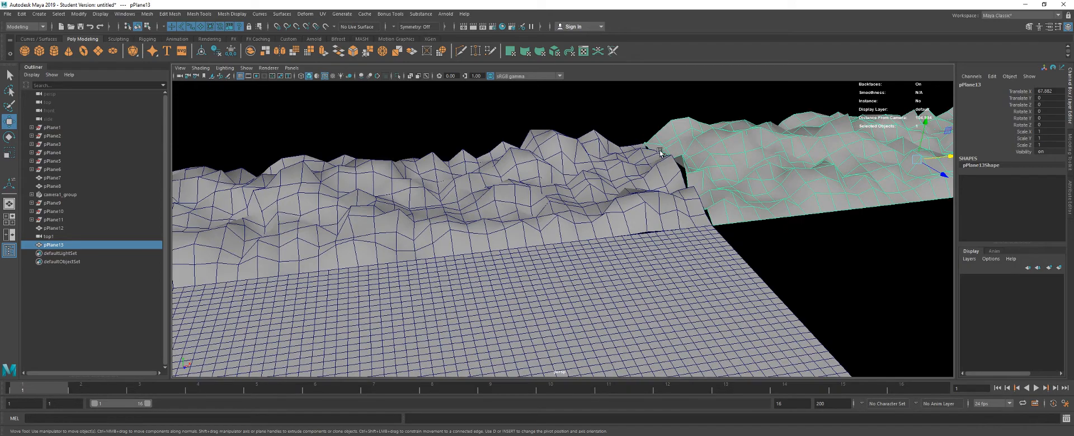
- Undo the copy's move, delete the duplicate terrain and reselect the original
key("ctrl+z")
key("ctrl+z")
key("ctrl+z")
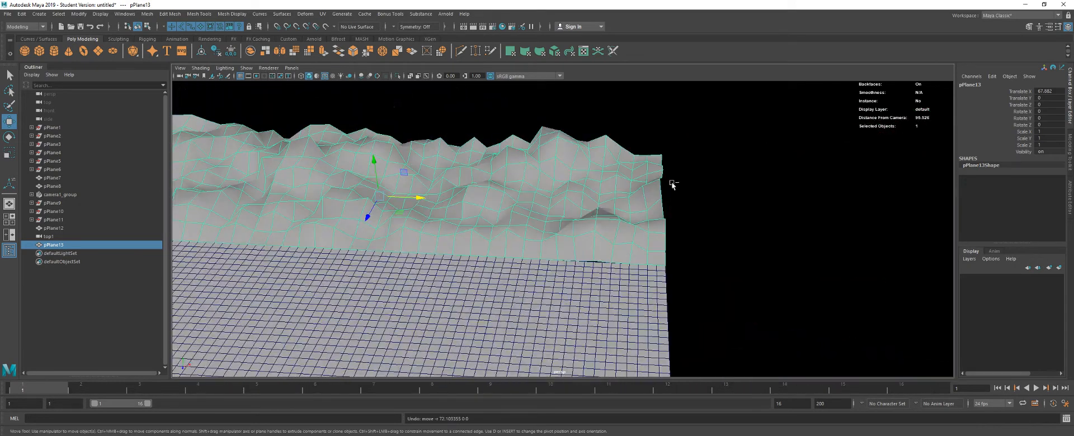
left_click_drag(450, 194, 577, 230, "alt")
key("Delete")
left_click(438, 218)
key("ctrl+z")
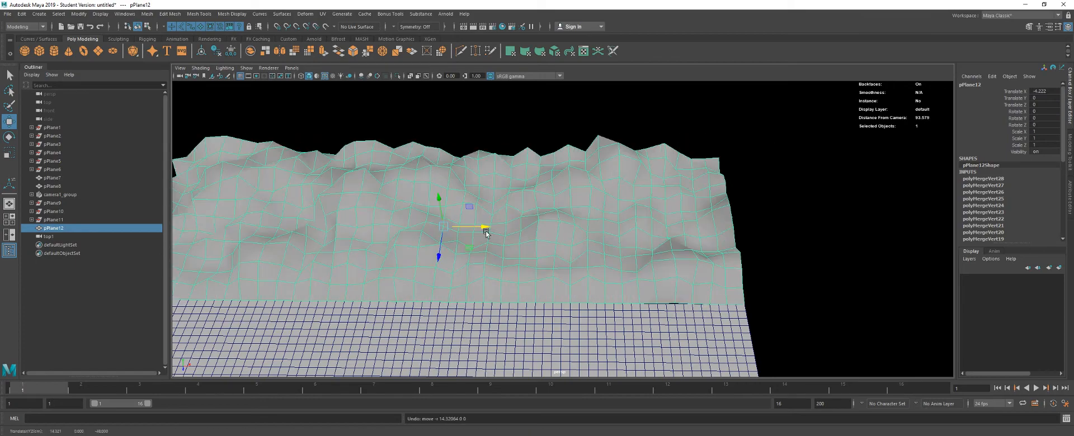
- In the top view, select all faces in the right half of the terrain and detach them from the left half
scroll(439, 219, "down", 1)
key("space")
left_click_drag(439, 221, 439, 230)
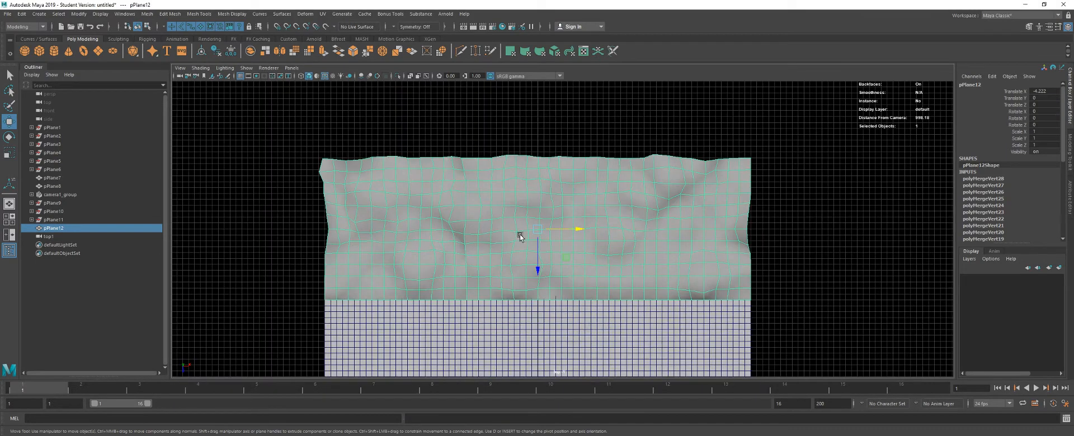
scroll(531, 216, "up", 1)
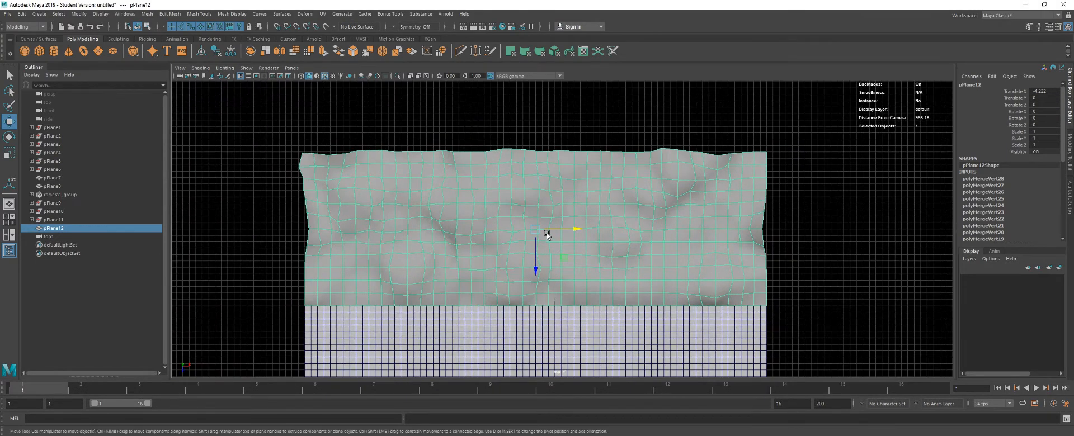
right_click(544, 178)
left_click(541, 147)
left_click_drag(540, 138, 794, 357)
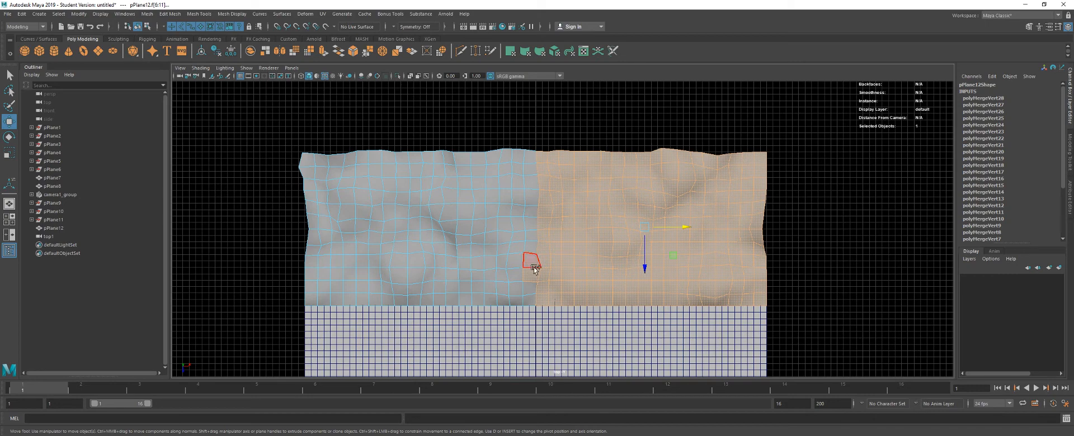
left_click(170, 14)
mouse_move(201, 13)
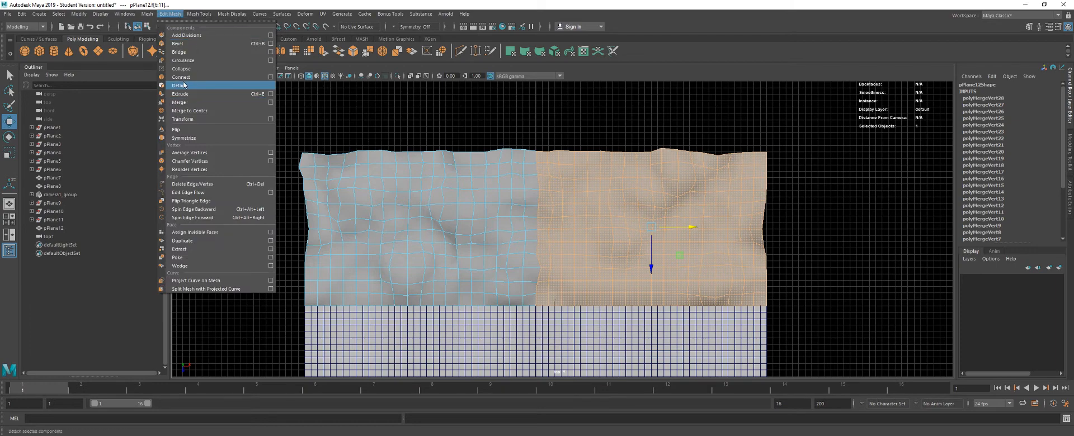
left_click(185, 87)
- Return the terrain to object mode and separate the two detached halves into individual meshes
right_click(534, 216)
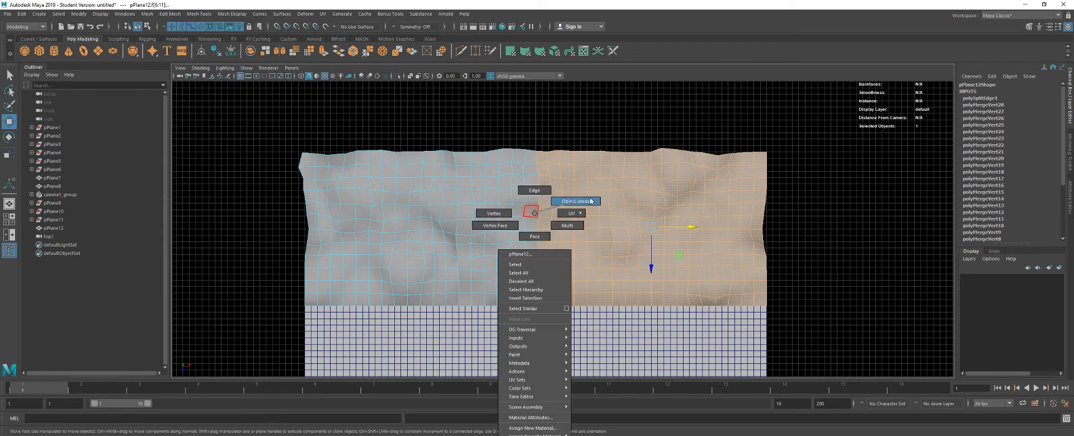
right_click(595, 189)
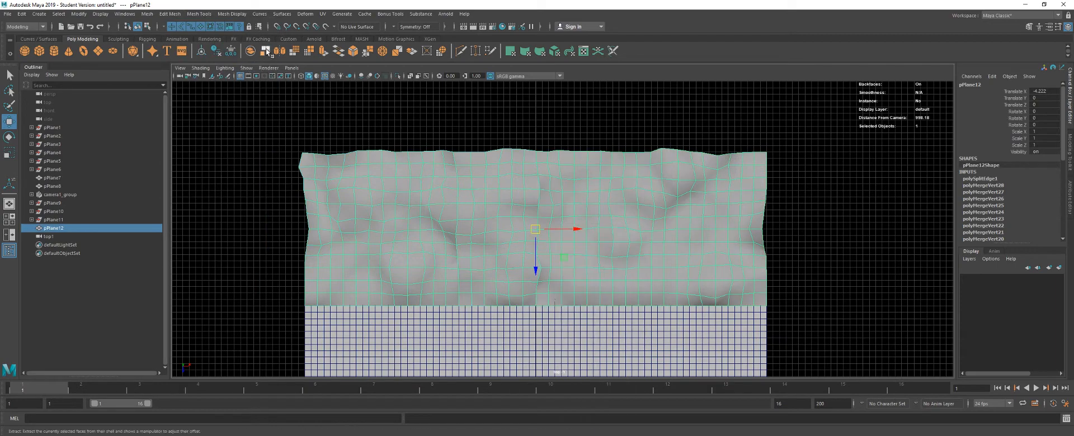
left_click(267, 51)
- Centre the right terrain half's pivot and move that half along X to the far side of the left half
left_click(605, 214)
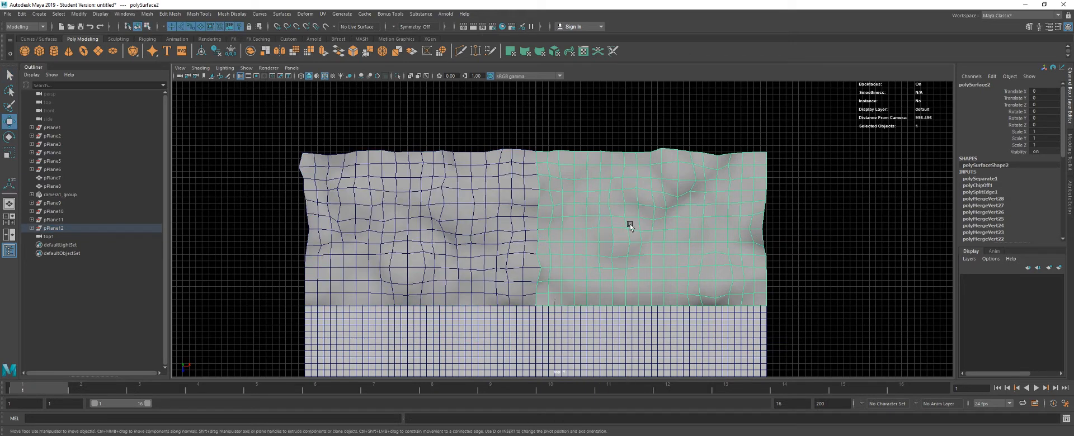
key("w")
left_click(203, 51)
left_click_drag(664, 228, 307, 228)
- Move the original left half to the right, with its pivot on its left edge, so that edge meets the floor's centre line
left_click(350, 229)
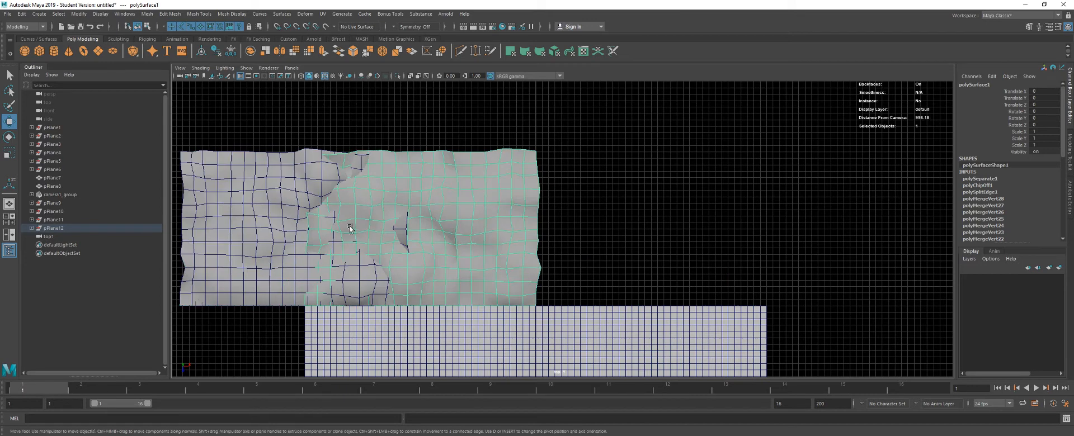
left_click(202, 51)
left_click_drag(450, 229, 646, 228)
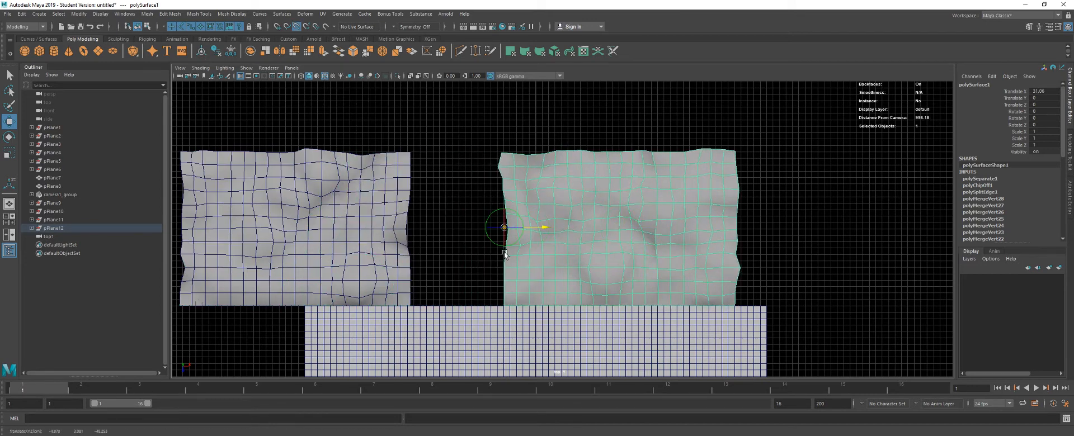
key("d")
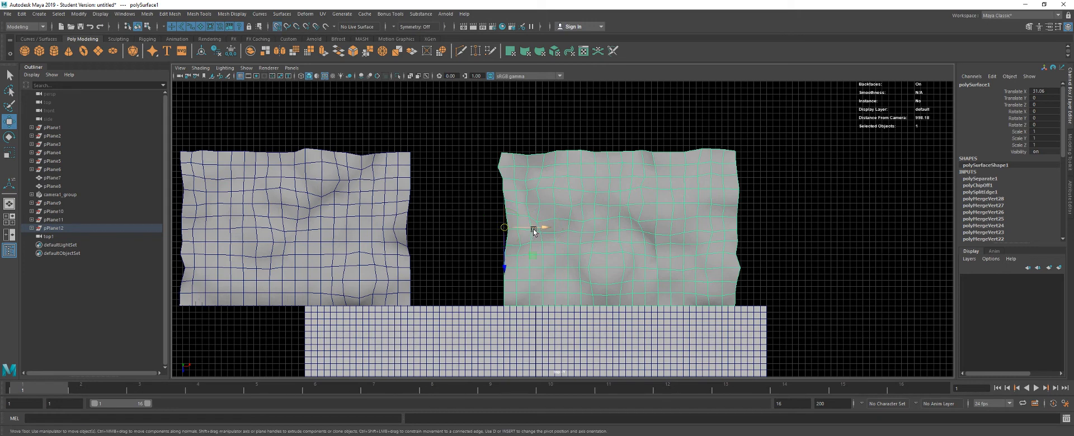
left_click_drag(532, 228, 536, 241)
- Snap the other half's pivot to its right edge and move the half along X to meet its neighbour at the centre
left_click(400, 232)
key("d")
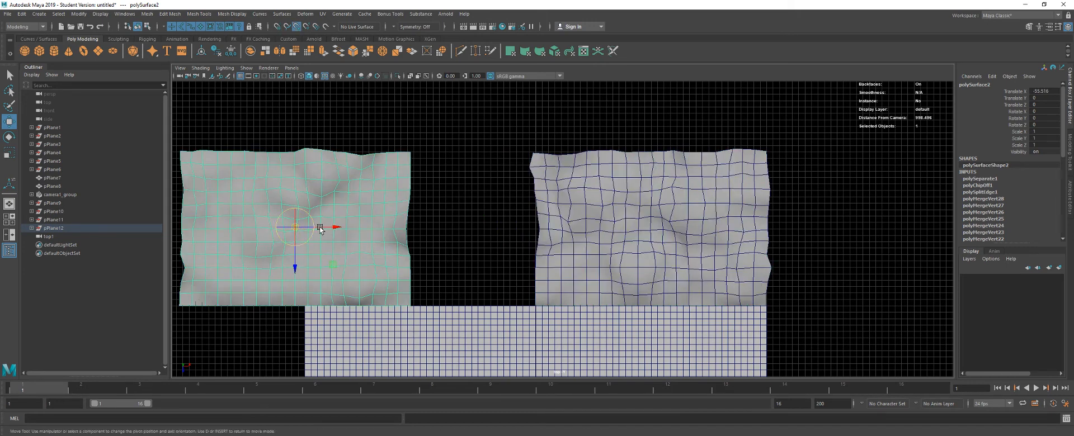
key("v")
left_click_drag(335, 228, 364, 237)
left_click_drag(432, 229, 535, 258)
- In the perspective view, combine the two swapped terrain halves into one mesh and switch it to vertex selection
key("space")
left_click_drag(497, 231, 503, 196)
key("space")
left_click_drag(503, 195, 547, 236)
left_click_drag(418, 210, 520, 264)
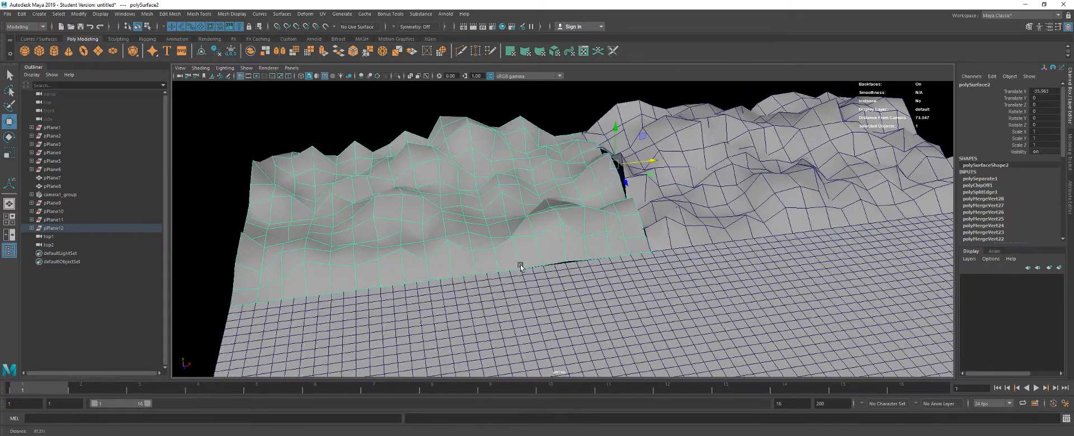
left_click_drag(358, 212, 450, 206)
left_click_drag(515, 199, 536, 199)
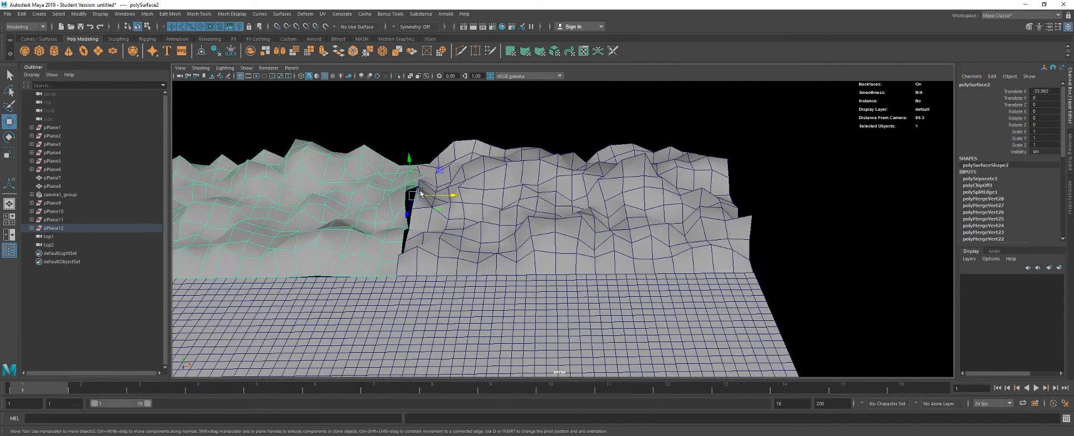
left_click_drag(385, 195, 560, 225)
left_click(600, 221, "shift")
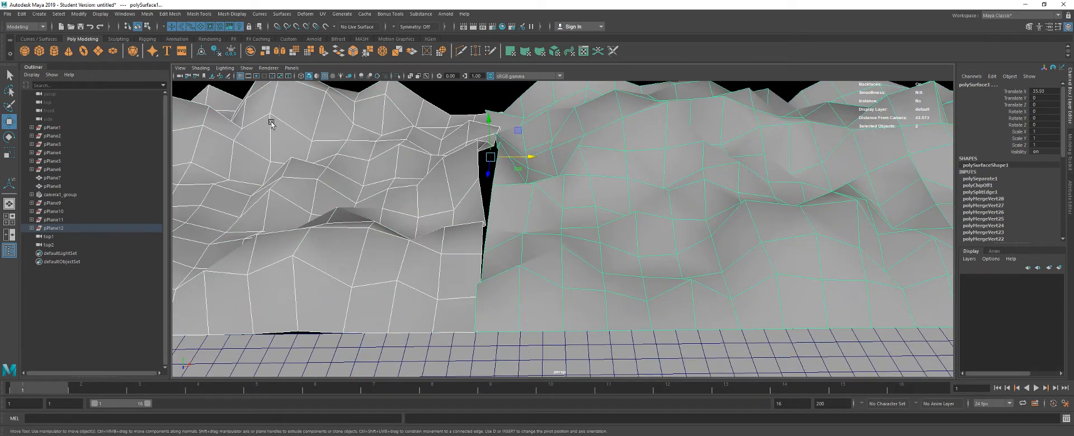
left_click_drag(494, 231, 455, 234, "alt")
key("g")
right_click(459, 213)
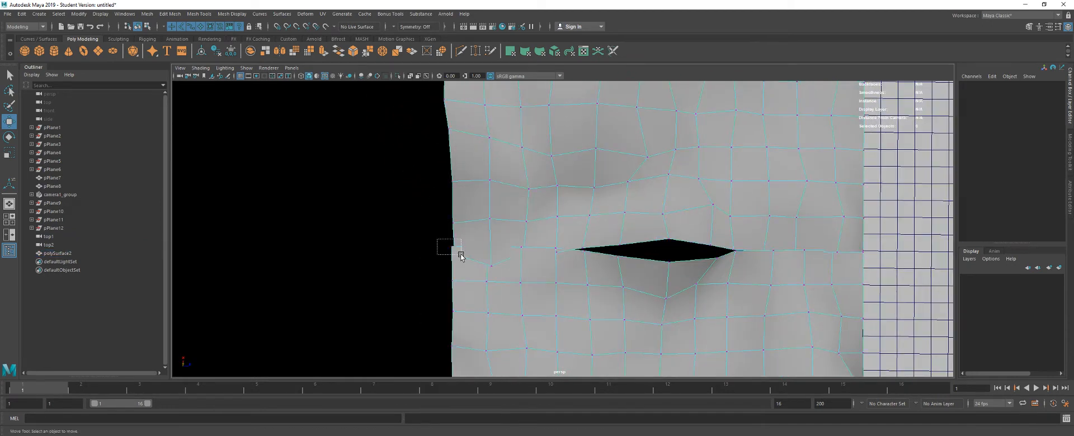
- Merge the split vertex pairs along the new centre seam, starting at the terrain's rear edge, with a 0.01 distance threshold
left_click(453, 250)
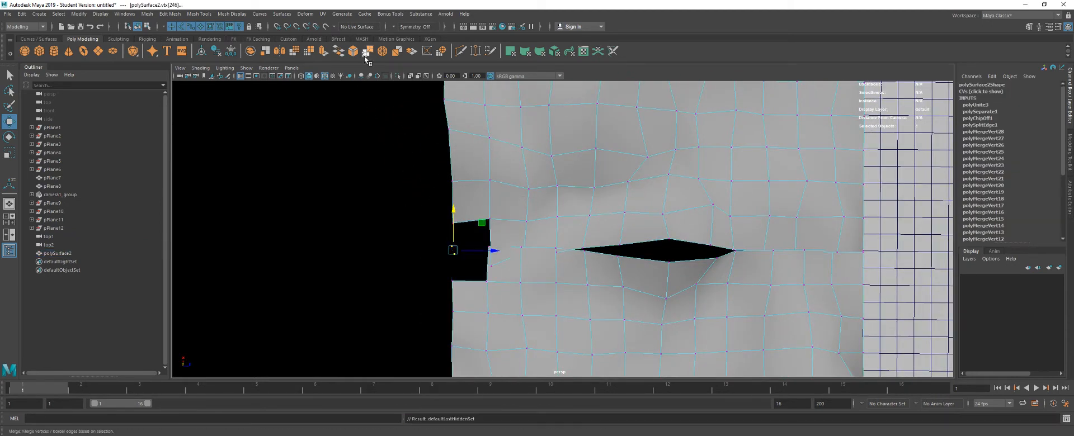
left_click(366, 51)
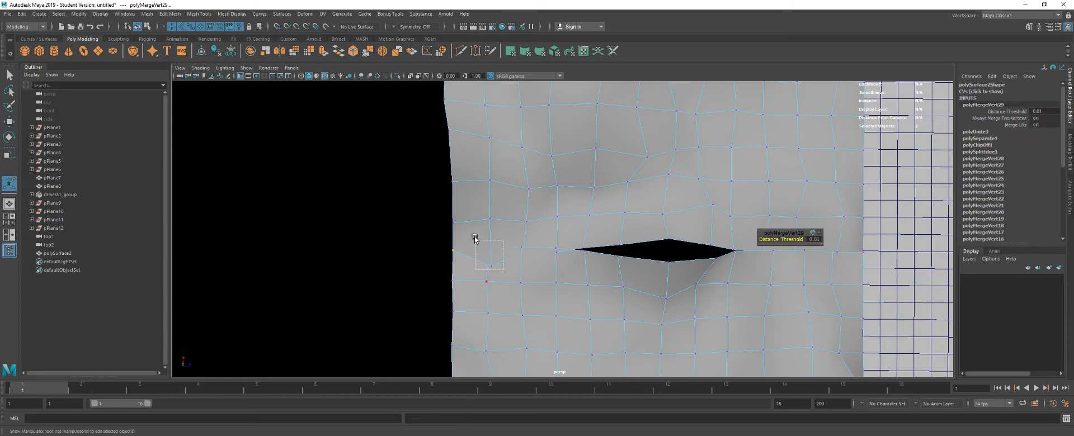
key("g")
left_click_drag(475, 238, 568, 270)
key("g")
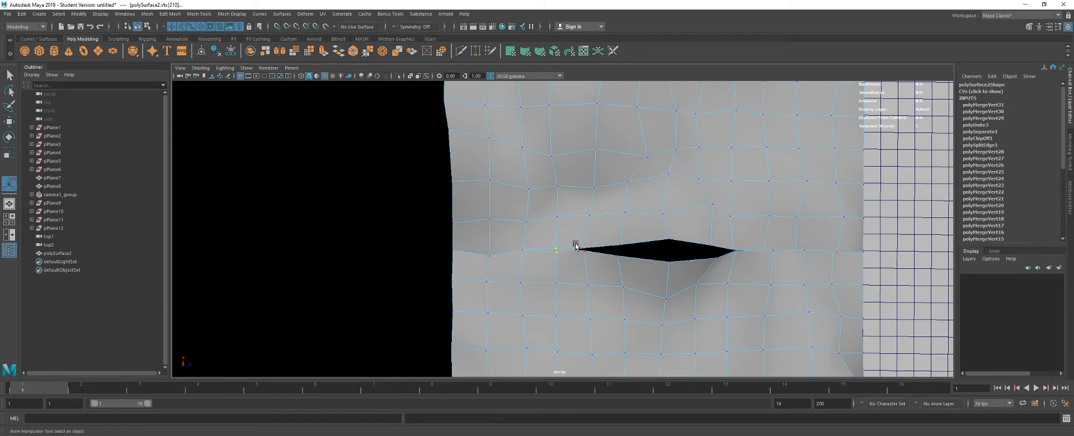
key("g")
- Merge the remaining centre-seam vertex pairs across the open gap and down to the wireframe floor
key("g")
left_click_drag(570, 238, 642, 228)
key("g")
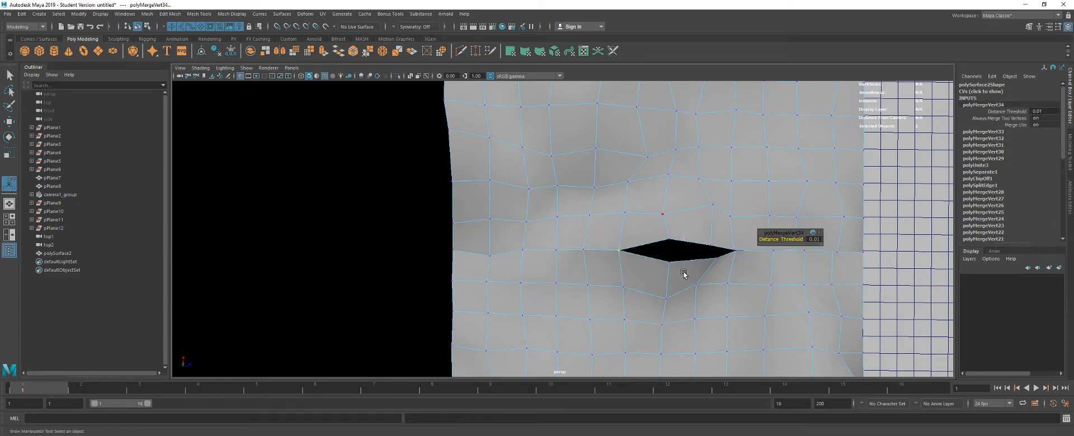
left_click_drag(683, 273, 685, 276)
key("g")
left_click_drag(641, 240, 677, 247)
key("g")
key("g")
key("g")
key("g")
key("g")
left_click_drag(679, 221, 612, 195)
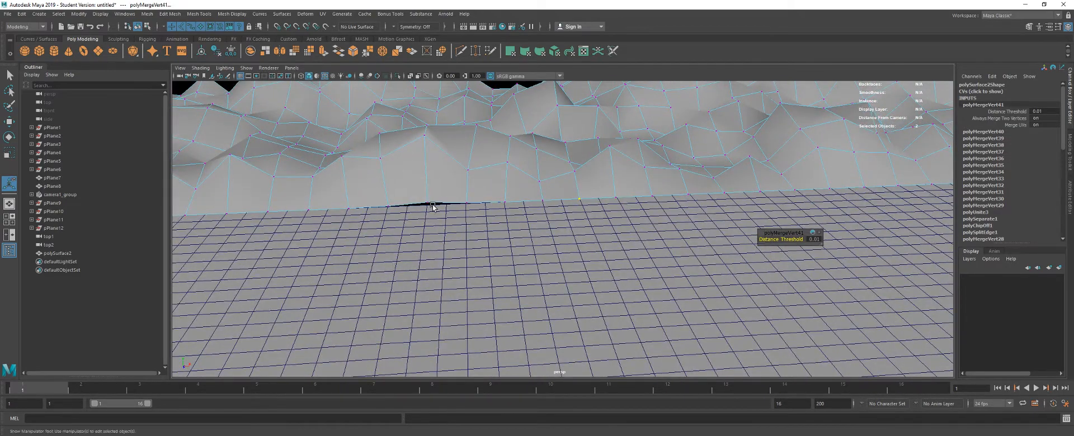
- Select the stray vertex at the gap along the terrain's front edge and move it onto the floor line with grid snapping
left_click(428, 199)
key("w")
left_click_drag(443, 206, 405, 212)
key("x")
left_click(432, 202)
key("x")
key("space")
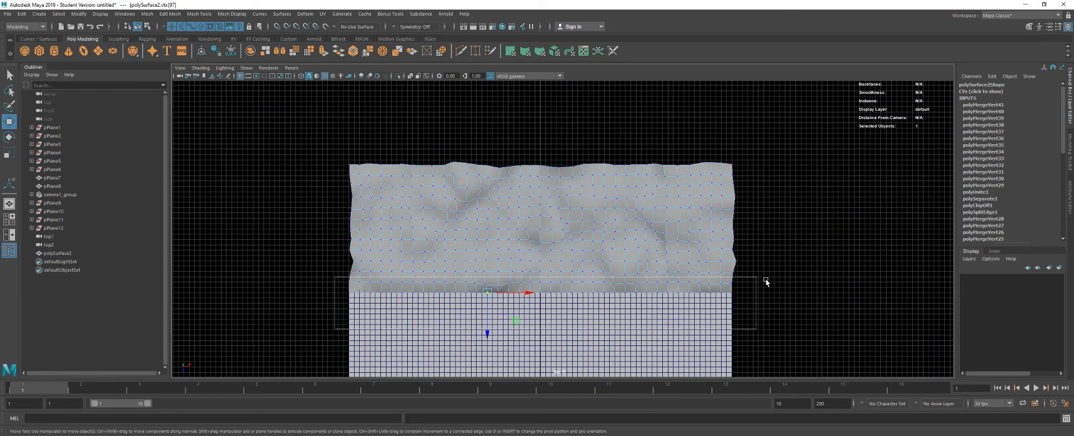
- In the top view, select the terrain's whole front row of vertices and scale it flat along Z
left_click_drag(766, 282, 767, 288)
key("r")
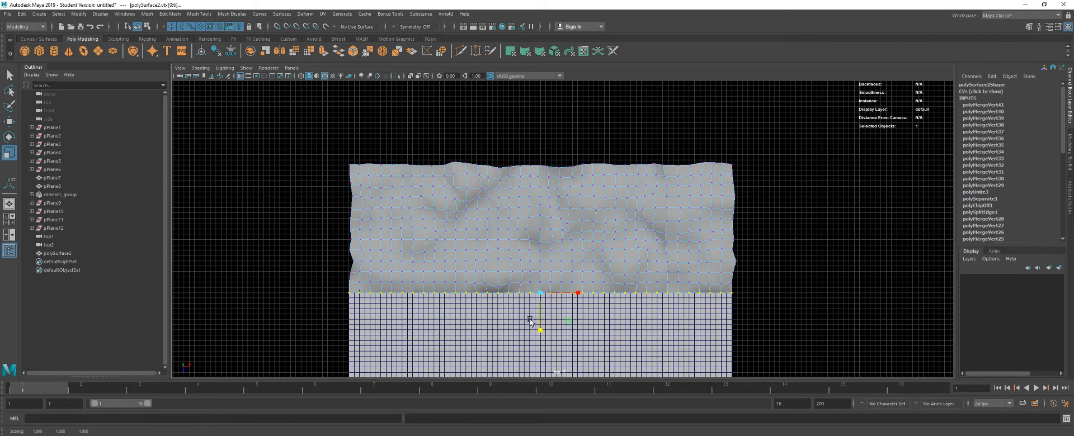
key("space")
left_click_drag(531, 323, 527, 182)
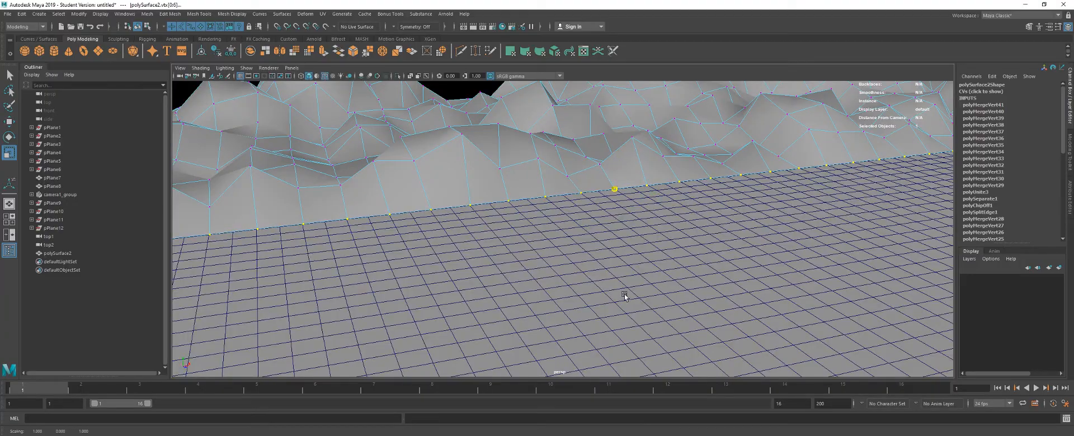
key("w")
left_click_drag(538, 238, 529, 163)
- Return the terrain to object mode, duplicate it, and slide the copy about 36 units in the negative X direction
right_click(529, 163)
left_click(688, 126)
left_click_drag(657, 118, 563, 171)
left_click(563, 170)
scroll(492, 218, "down", 5)
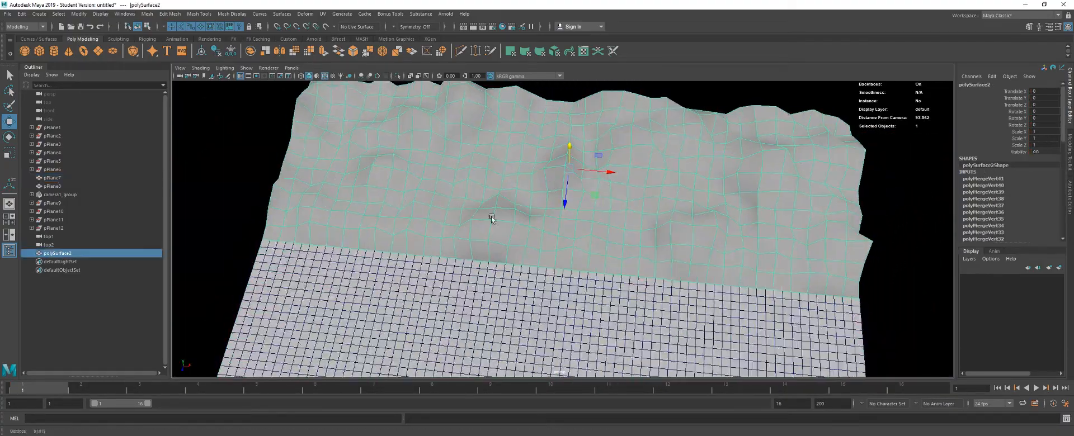
key("ctrl+d")
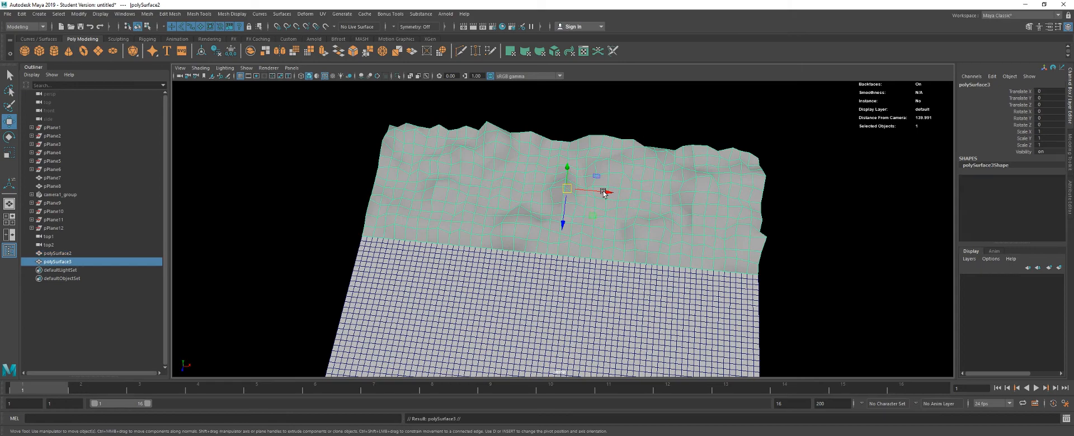
left_click_drag(604, 192, 462, 185)
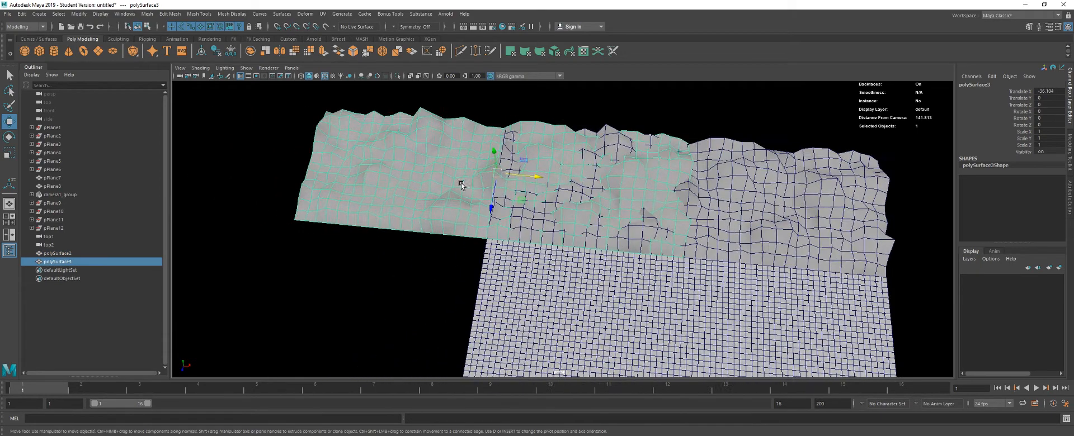
- Snap the copy's pivot to a vertex on its edge and move it along X to meet the original terrain's edge
left_click_drag(533, 178, 533, 177)
left_click_drag(519, 169, 550, 208)
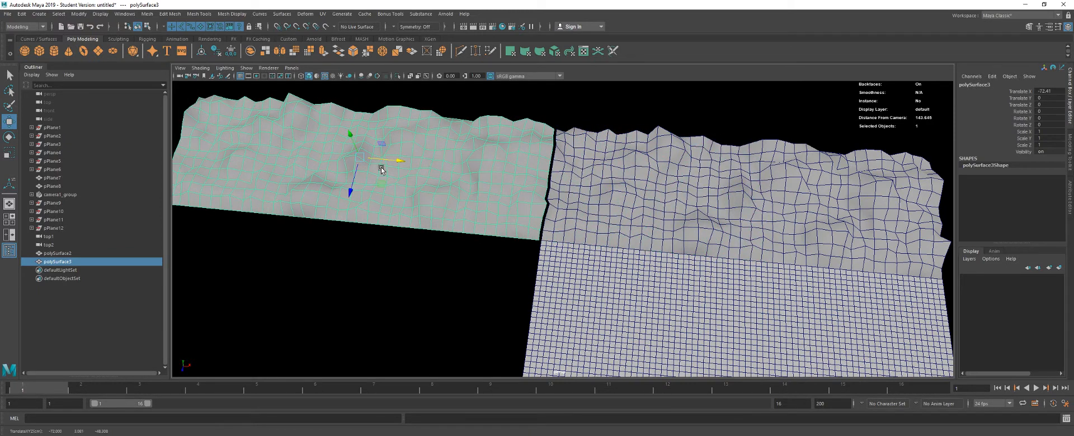
key("d")
key("v")
left_click(474, 261)
left_click_drag(474, 261, 451, 212)
left_click(451, 212)
key("d")
key("v")
left_click_drag(581, 210, 774, 213)
key("ctrl+z")
- Duplicate the terrain again and move the new copy along positive X to the opposite side of the original
key("ctrl+d")
key("v")
left_click_drag(386, 216, 816, 214)
key("f")
scroll(434, 233, "up", 1)
left_click_drag(326, 250, 536, 212)
scroll(537, 260, "up", 5)
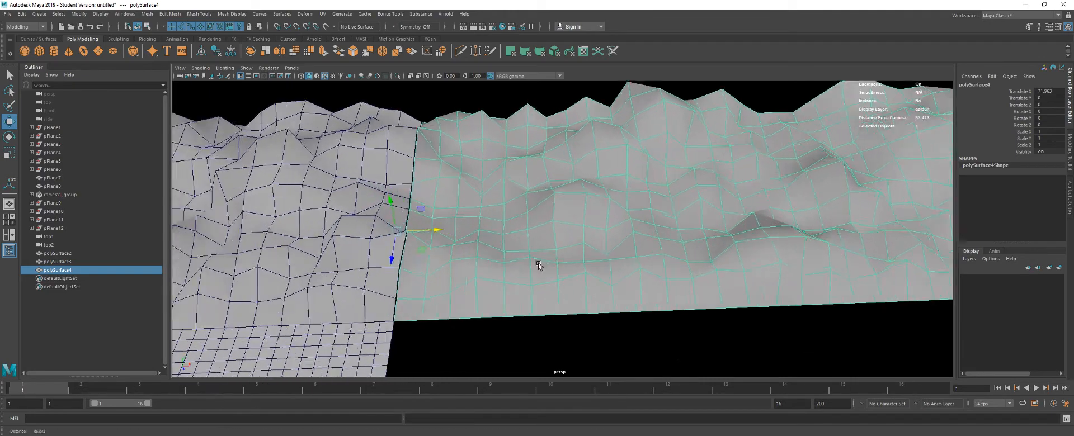
- Try to align the second copy with the original terrain in the perspective view by vertex-snapping its pivot at the seam
key("d")
key("v")
left_click_drag(343, 233, 412, 247)
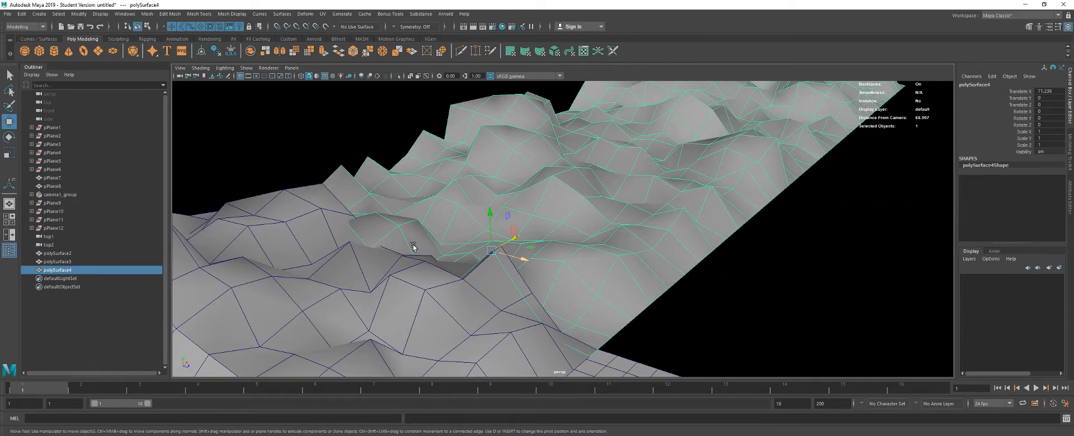
left_click_drag(509, 245, 414, 286)
- In the top view, snap the second copy's pivot to its seam-edge vertex and move it along X to meet the original
key("space")
key("f")
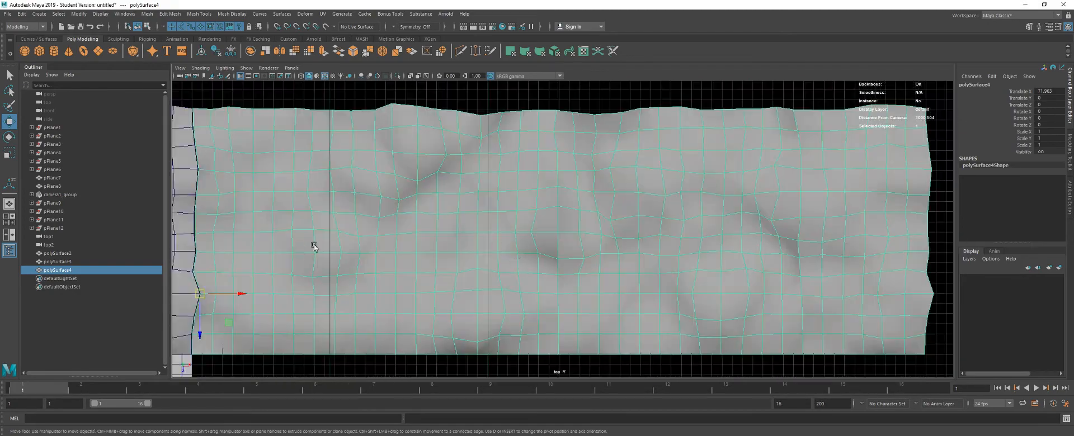
left_click_drag(251, 274, 564, 235)
key("d")
key("v")
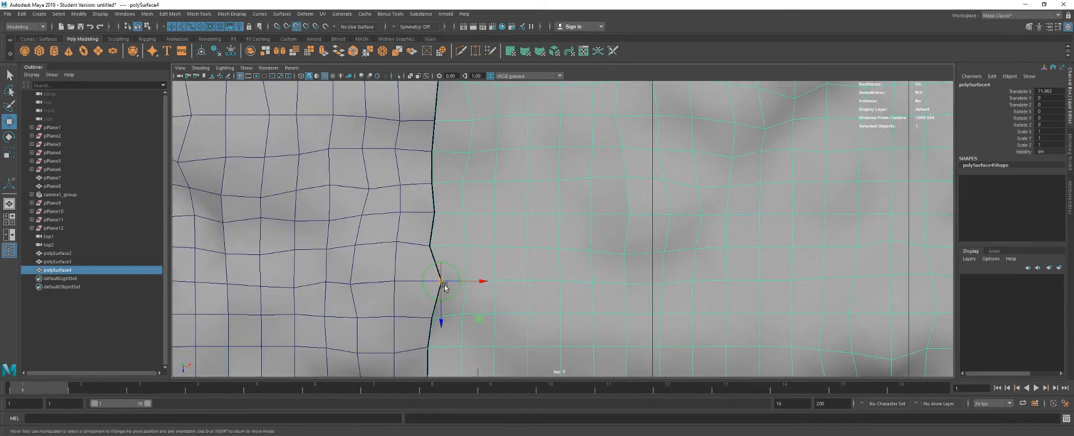
left_click_drag(442, 283, 429, 248)
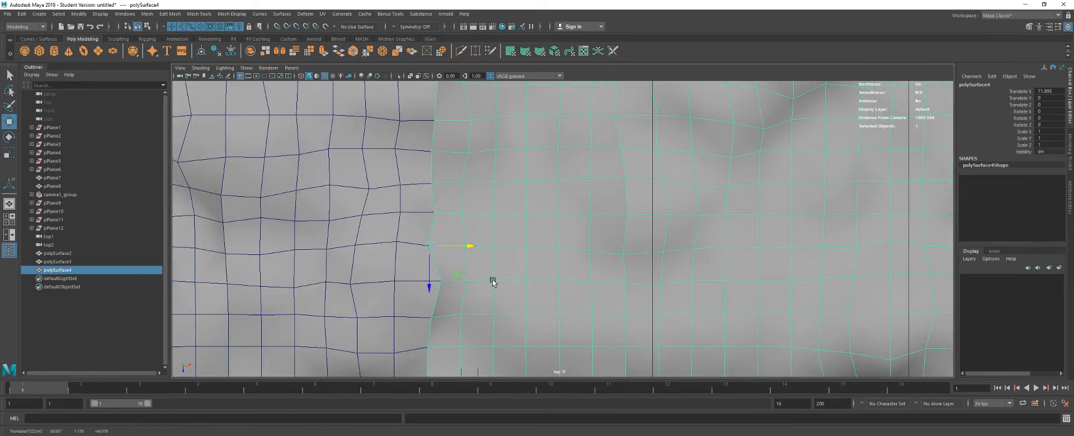
scroll(492, 282, "down", 8)
left_click(397, 99)
- In the perspective view, select all three terrain pieces, combine them into one mesh, and merge its vertices with a 0.01 distance threshold
key("space")
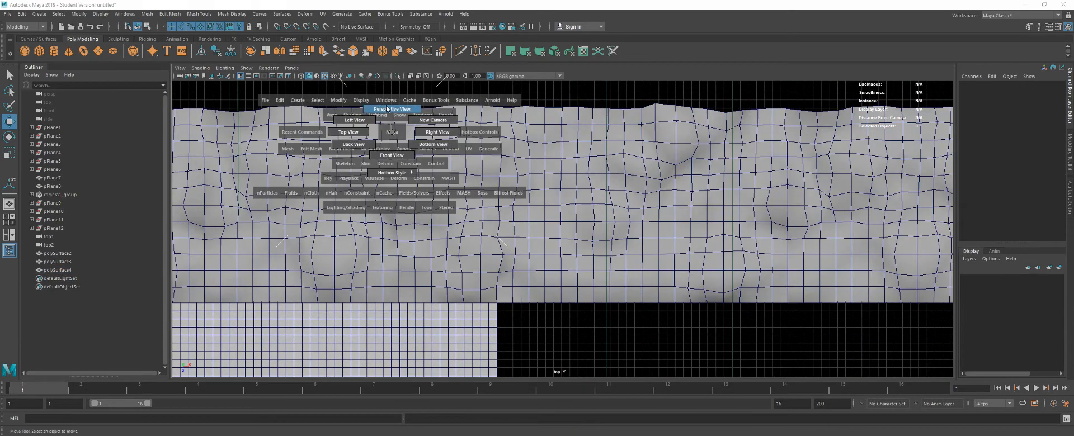
left_click(387, 110)
scroll(407, 168, "down", 5)
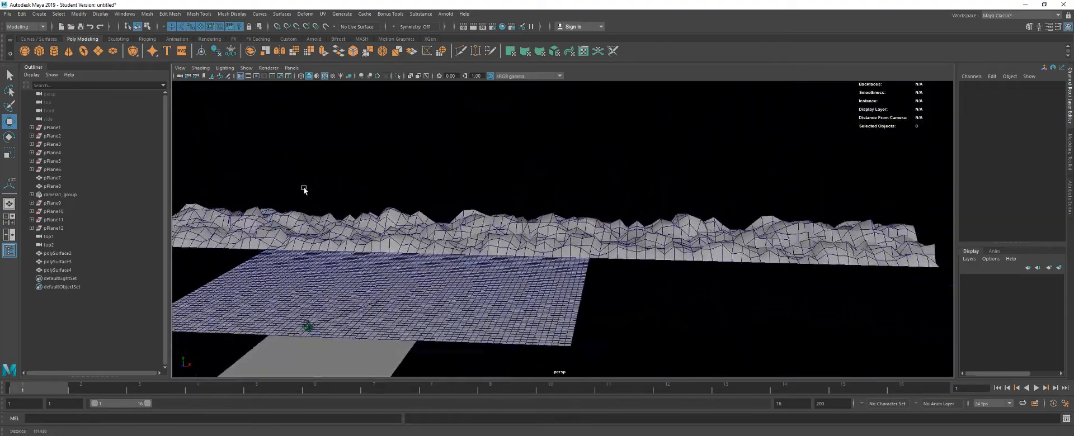
scroll(295, 200, "up", 2)
left_click_drag(577, 236, 661, 238)
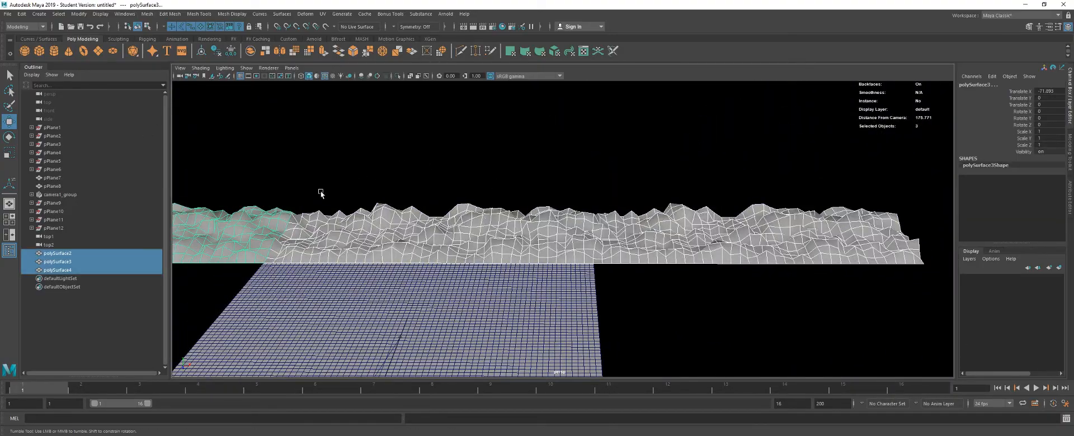
mouse_move(318, 195)
left_mouse_down("alt")
mouse_move(313, 225)
mouse_move(240, 184)
mouse_move(261, 172)
mouse_move(322, 181)
left_mouse_up("alt")
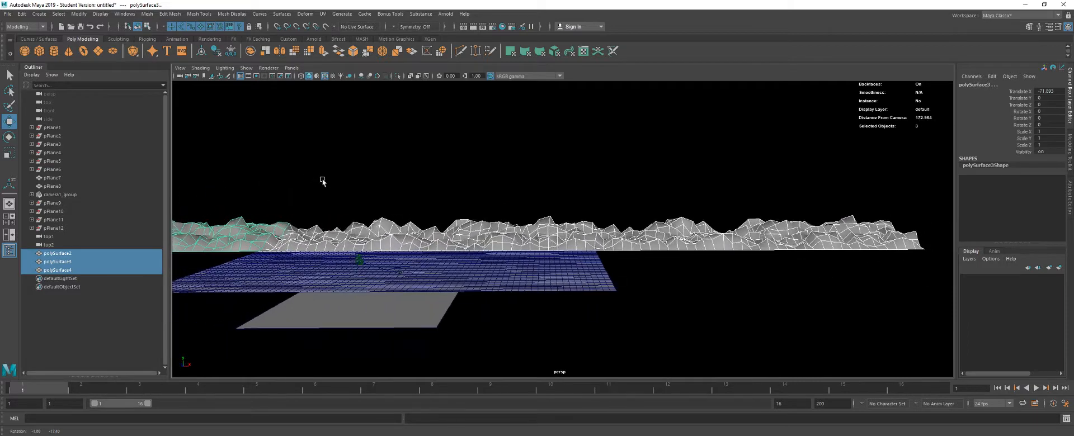
left_click(250, 51)
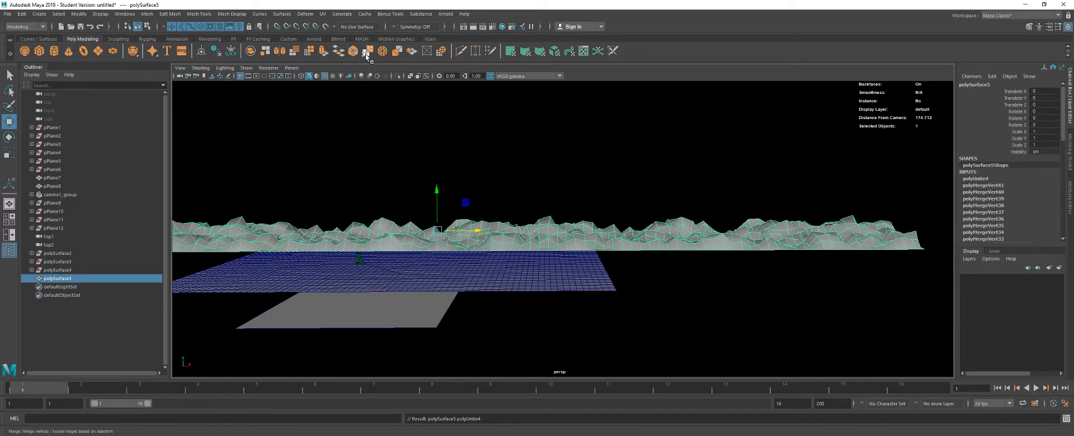
left_click(367, 54)
- Preview the combined terrain with smoothing, then restore the unsmoothed display in object mode
key("3")
key("F8")
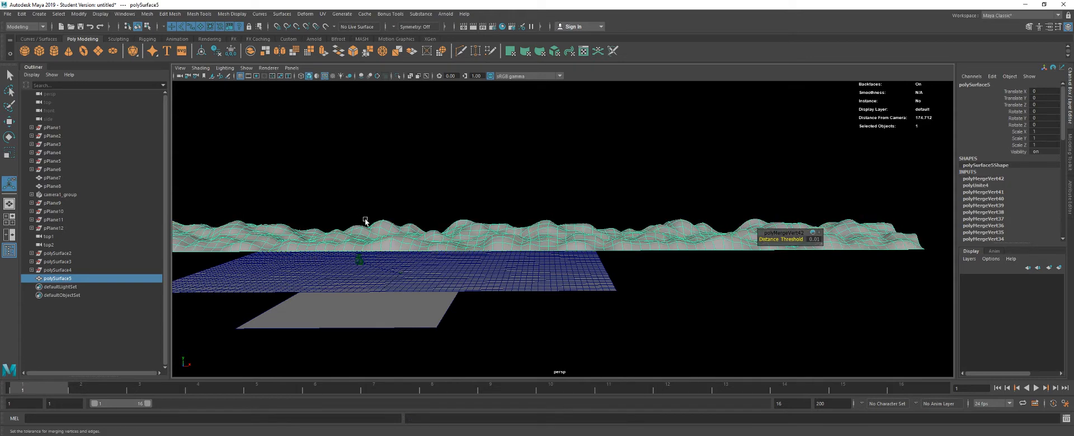
right_click(365, 218)
left_click(421, 203)
left_click(397, 226)
key("1")
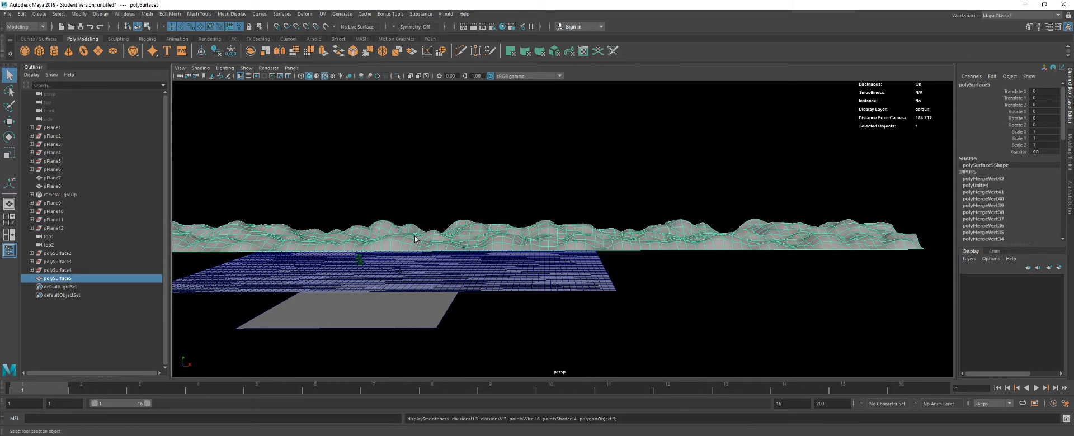
right_click(393, 215)
left_click(440, 201)
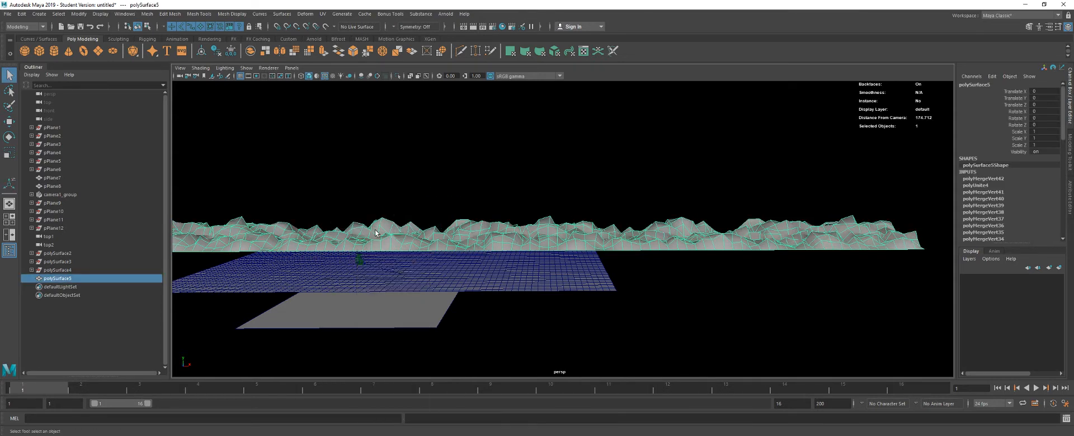
- Assign the existing aiWireframe1 material to the combined terrain and preview its wireframe render through camera1 beside the perspective view
right_click(383, 230)
mouse_move(386, 435)
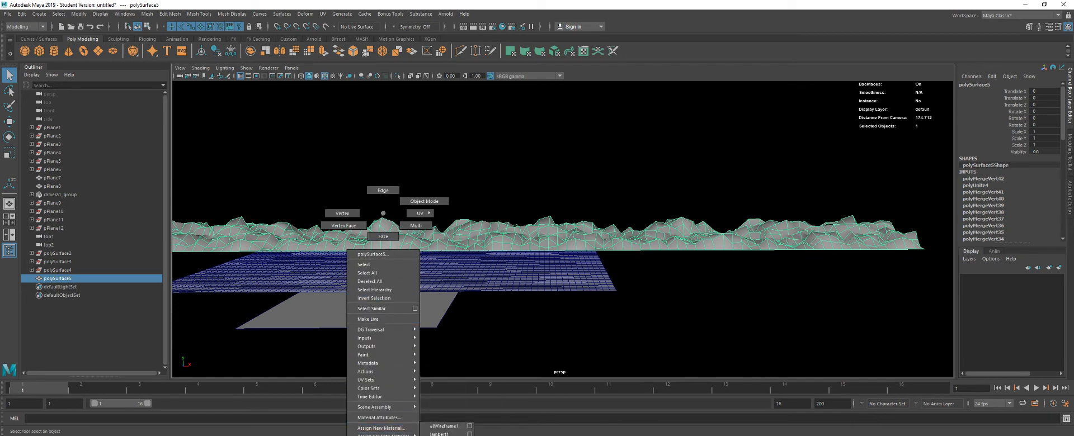
left_click(441, 426)
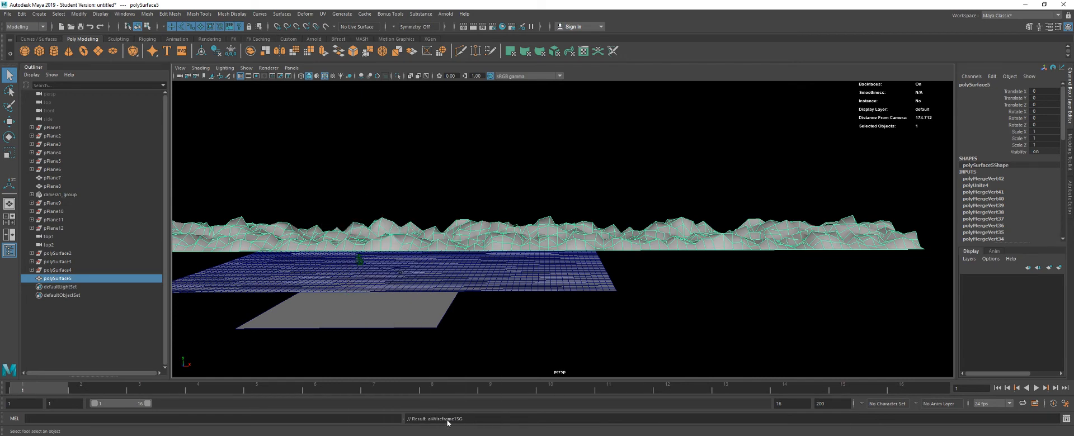
left_click(269, 68)
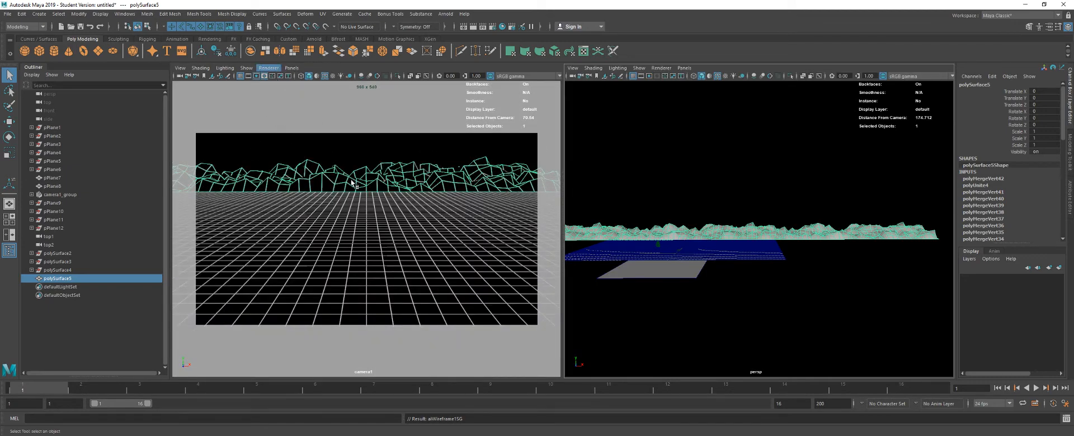
- Select the combined terrain for scaling, frame it in the perspective view, and switch the camera1 view's renderer back to the shaded viewport
left_click(313, 234)
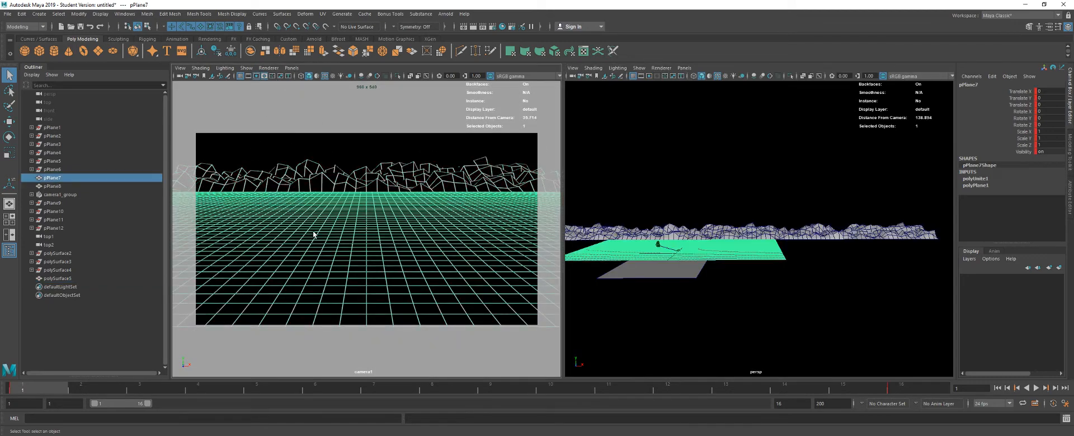
left_click(359, 184)
key("r")
key("f")
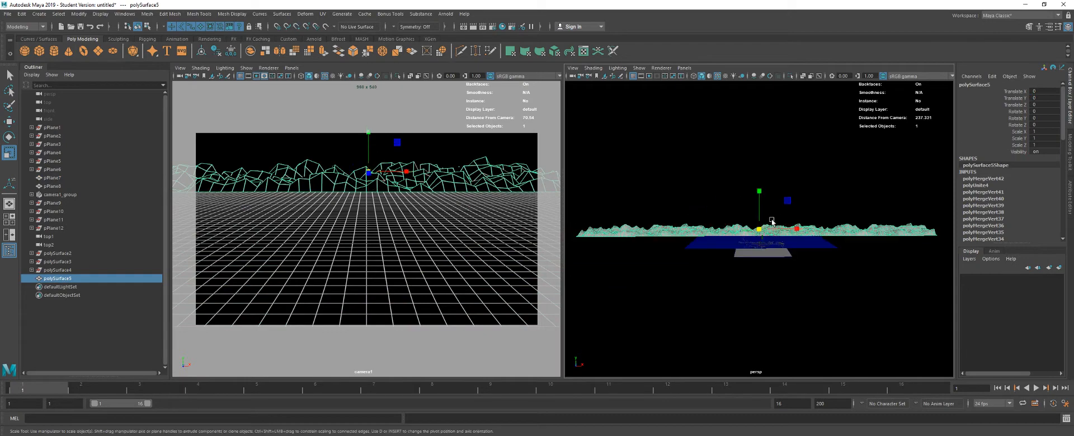
left_click_drag(772, 222, 688, 211)
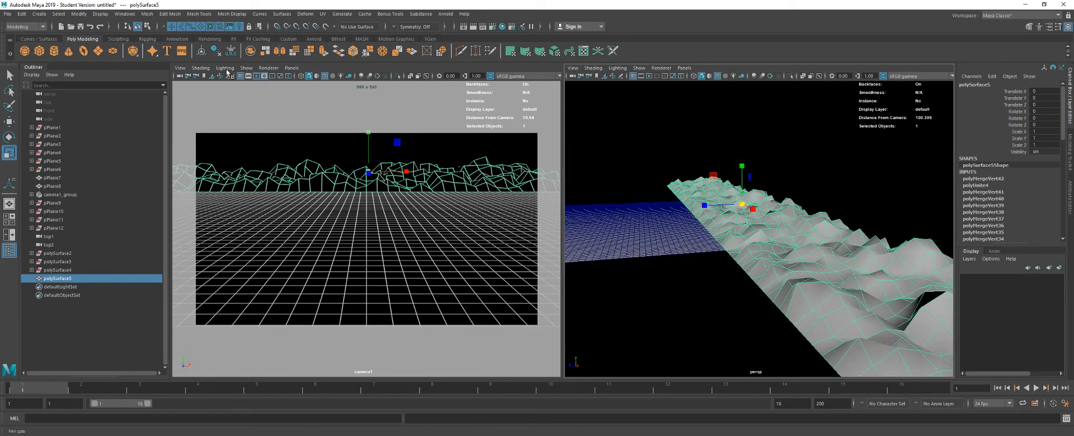
left_click(267, 67)
left_click(275, 91)
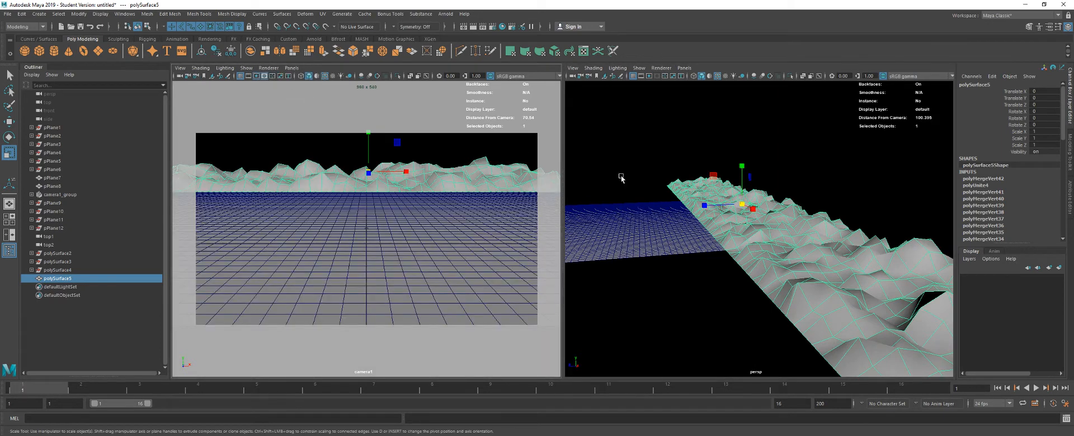
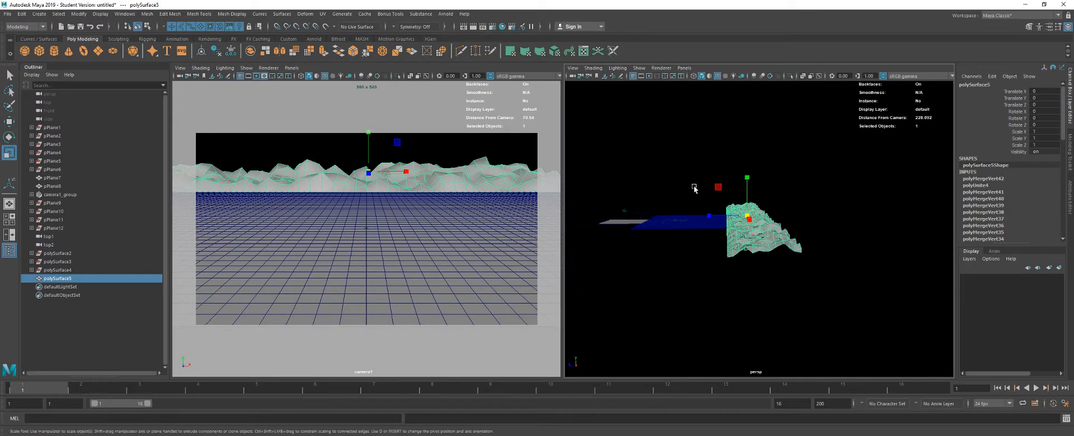
- Maximize the perspective view and add a lattice deformer around the combined terrain
key("space")
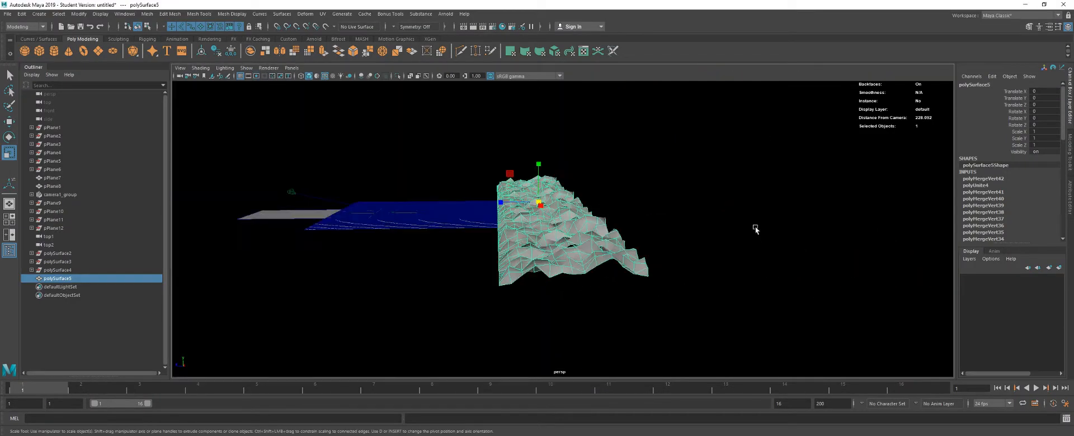
left_click_drag(755, 229, 545, 212, "alt")
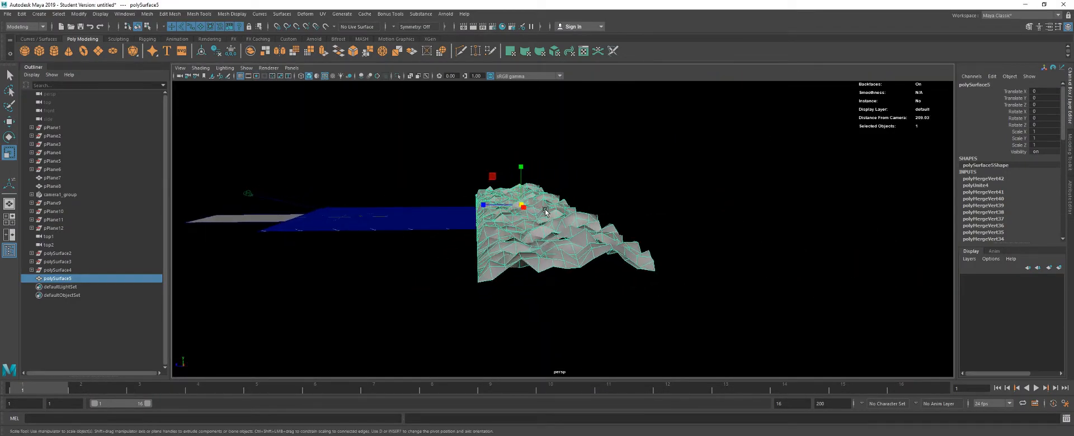
left_click(491, 118)
left_click(579, 214)
left_click(304, 14)
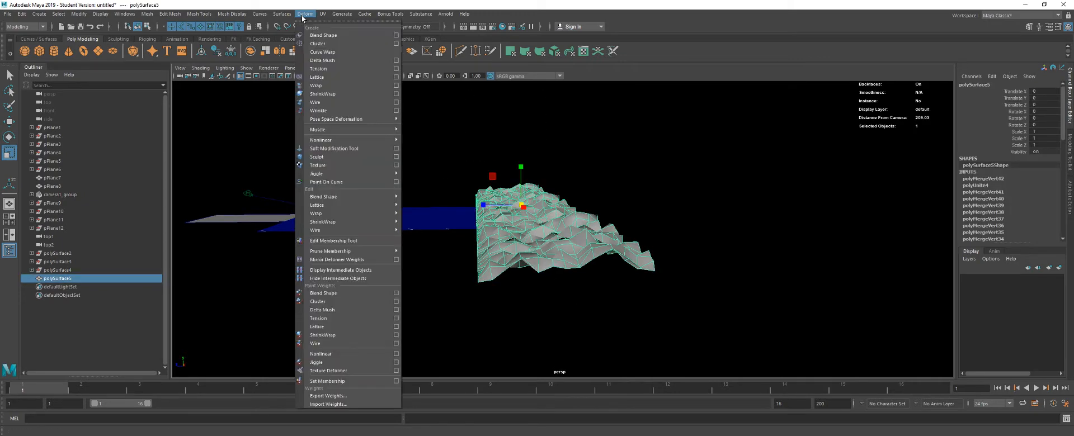
left_click(359, 79)
mouse_move(649, 145)
left_mouse_down()
mouse_move(620, 141)
mouse_move(635, 139)
left_mouse_up()
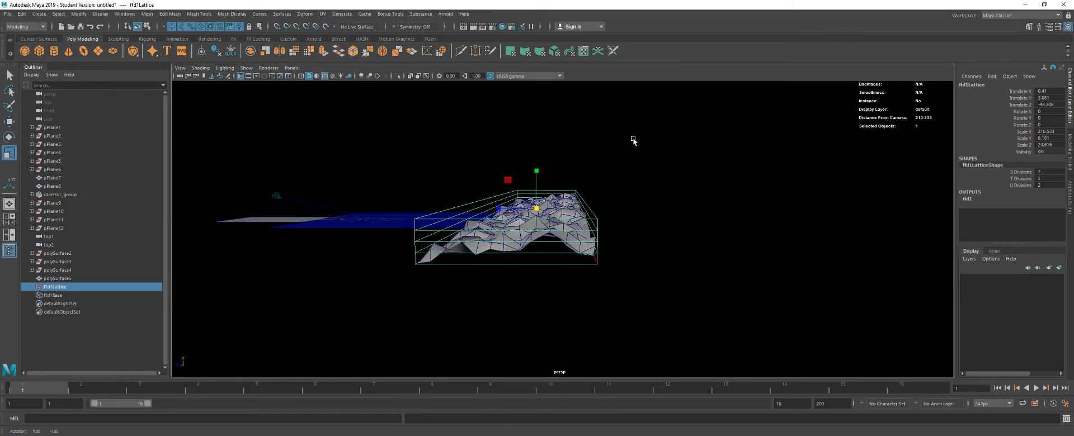
- Edit the lattice by its points and raise the points along the back edge of the terrain
right_click(614, 212)
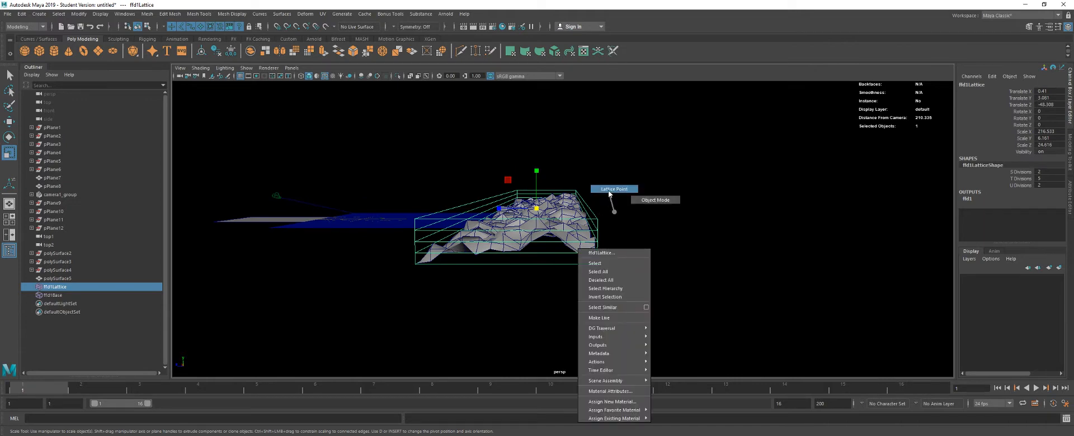
left_click(610, 190)
right_click(611, 184)
left_click(610, 160)
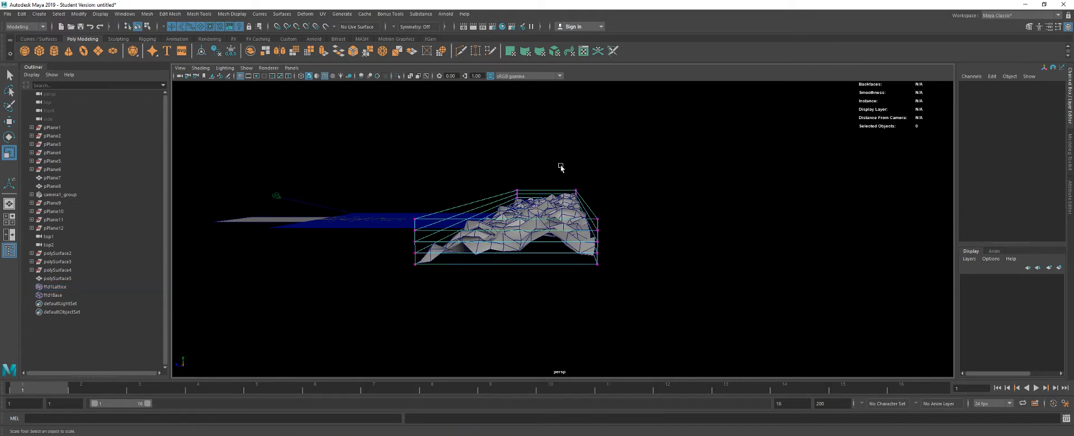
left_click_drag(677, 292, 551, 271)
key("w")
left_click_drag(626, 190, 625, 100)
- Scale the rear lattice points vertically so the back of the terrain forms taller mountain peaks
key("r")
left_click_drag(682, 135, 564, 208, "alt")
mouse_move(537, 152)
left_mouse_down()
mouse_move(535, 133)
mouse_move(544, 163)
left_mouse_up()
key("w")
left_click_drag(190, 205, 364, 219, "alt")
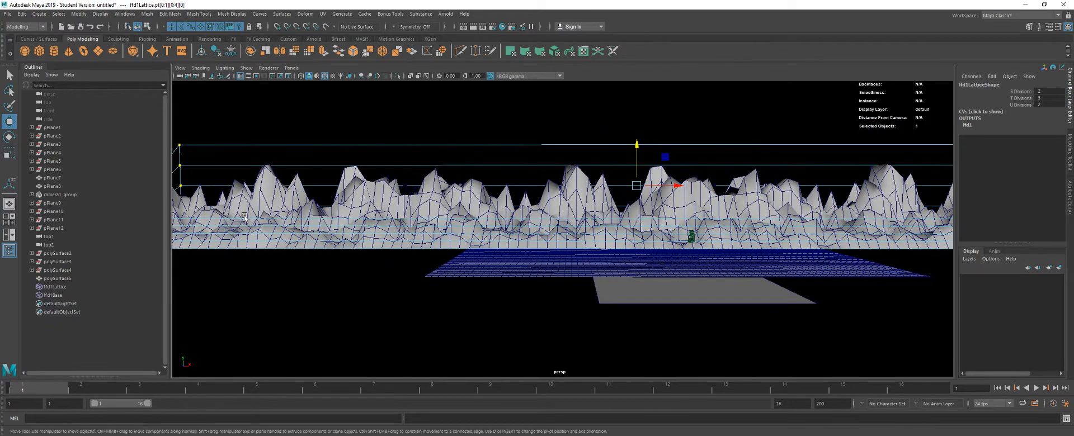
scroll(335, 185, "down", 5)
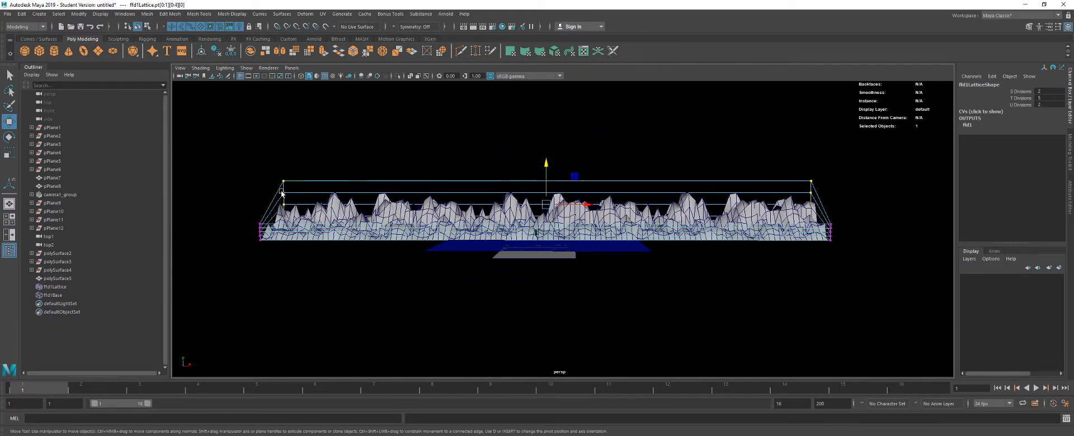
- Try a further vertical scaling of the rear lattice points and undo it
left_click_drag(677, 217, 581, 124, "alt")
key("r")
key("ctrl+z")
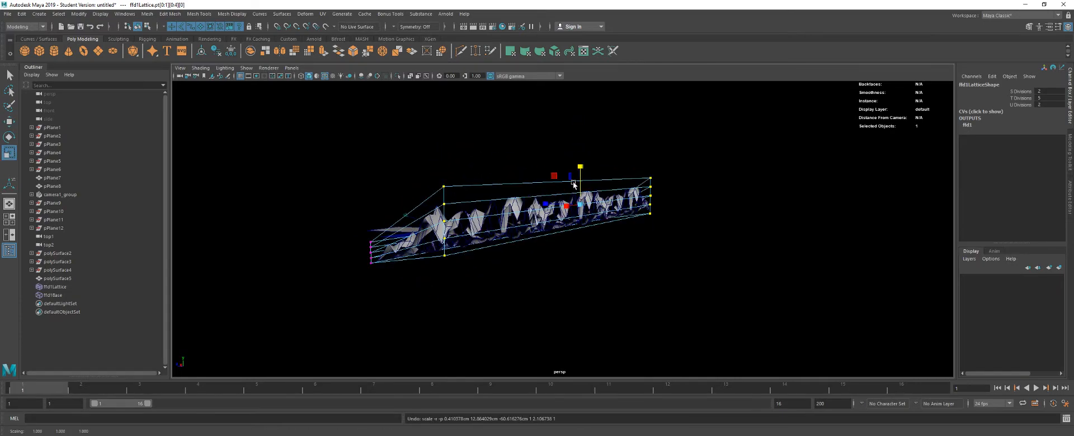
- Return to the side-by-side camera1 and perspective views and raise camera1's aim point so the mountains sit lower in frame
key("w")
left_click_drag(451, 200, 570, 222, "alt")
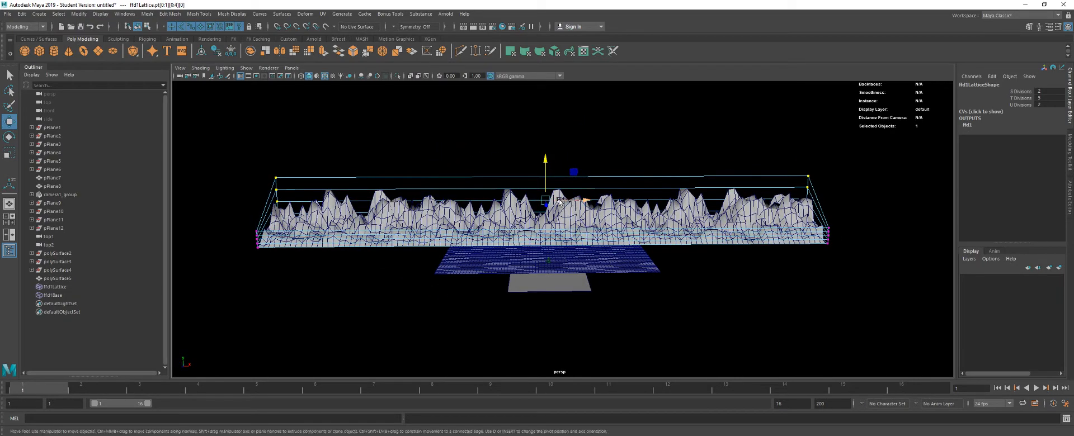
scroll(571, 222, "up", 1)
scroll(570, 221, "up", 1)
key("space")
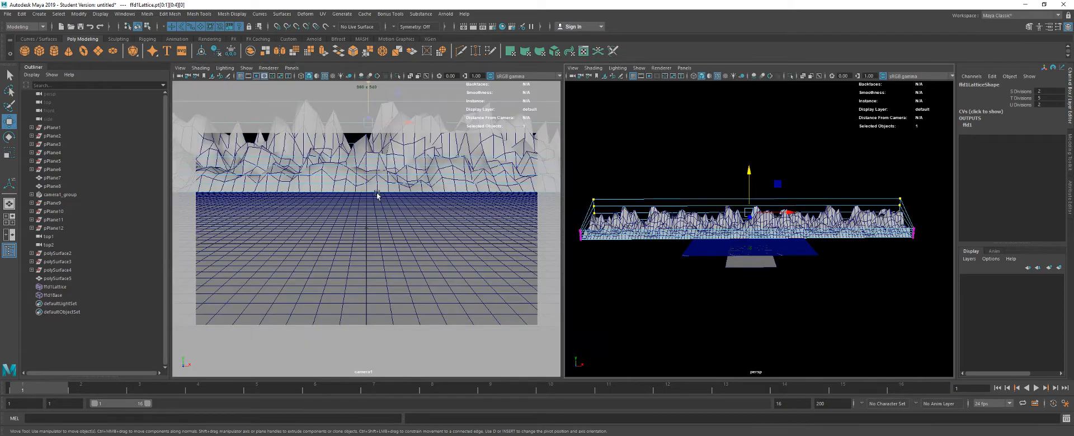
left_click_drag(720, 283, 688, 252, "alt")
left_click(781, 260)
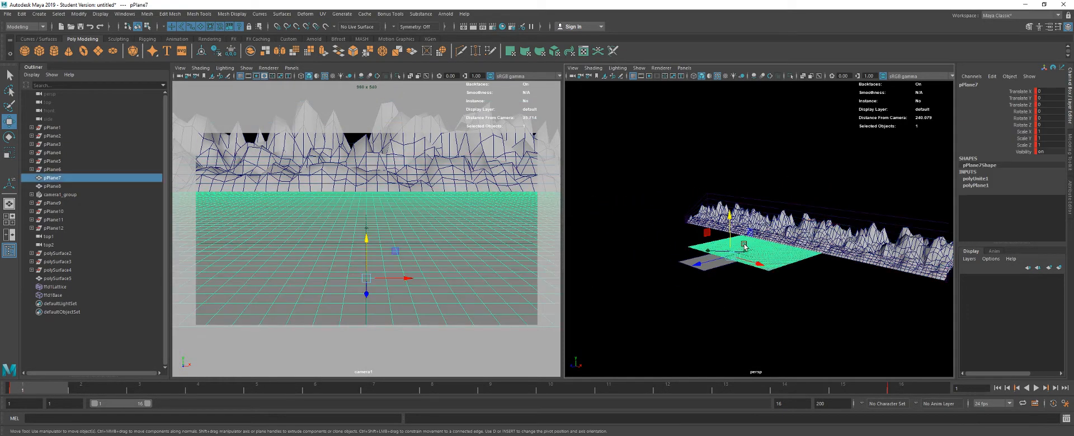
key("f")
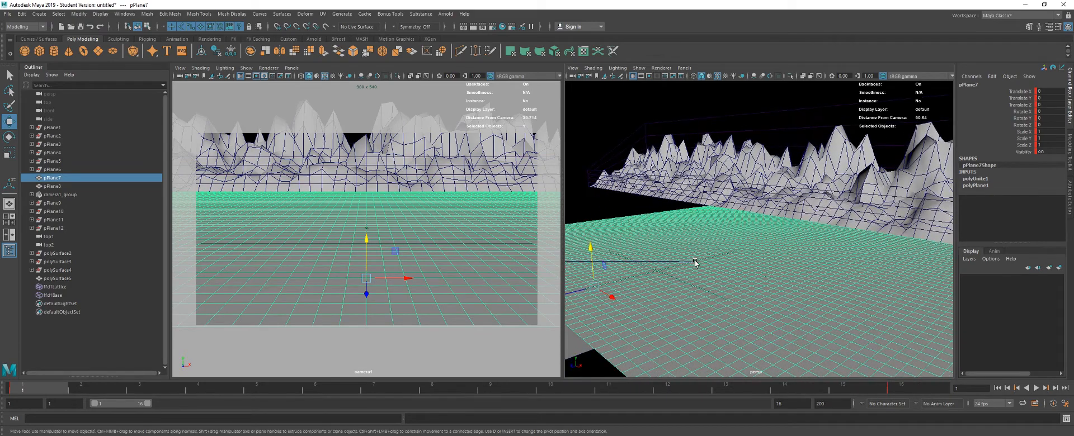
left_click(695, 263)
left_click_drag(694, 261, 664, 160)
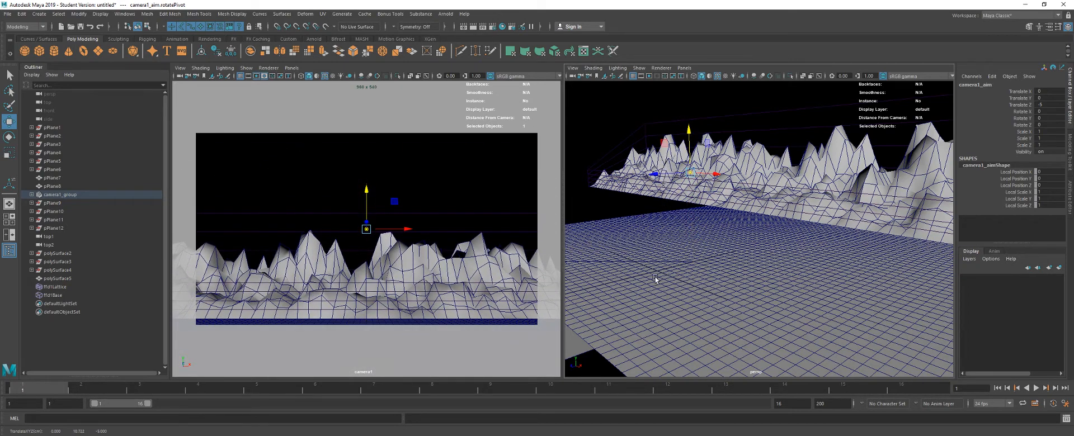
- Preview the reshaped terrain's wireframe through camera1 with the Arnold renderer
left_click(374, 278)
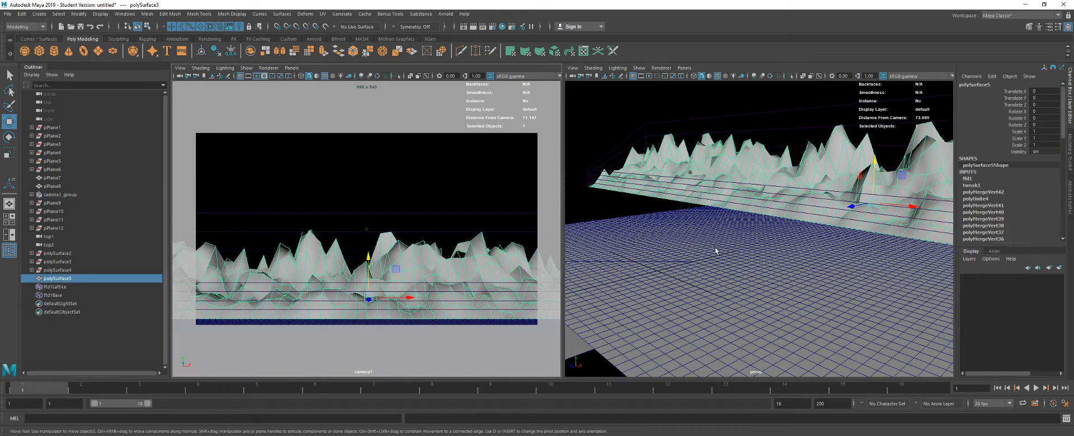
left_click(268, 67)
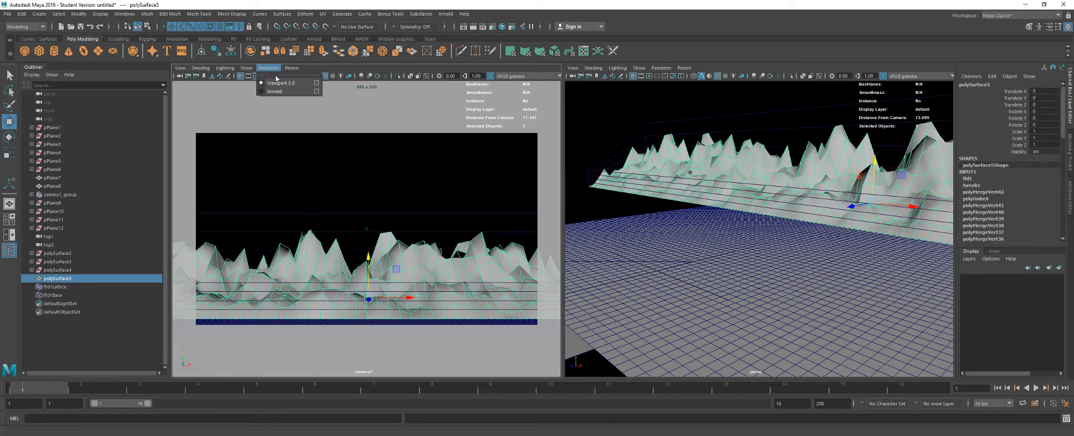
left_click(287, 94)
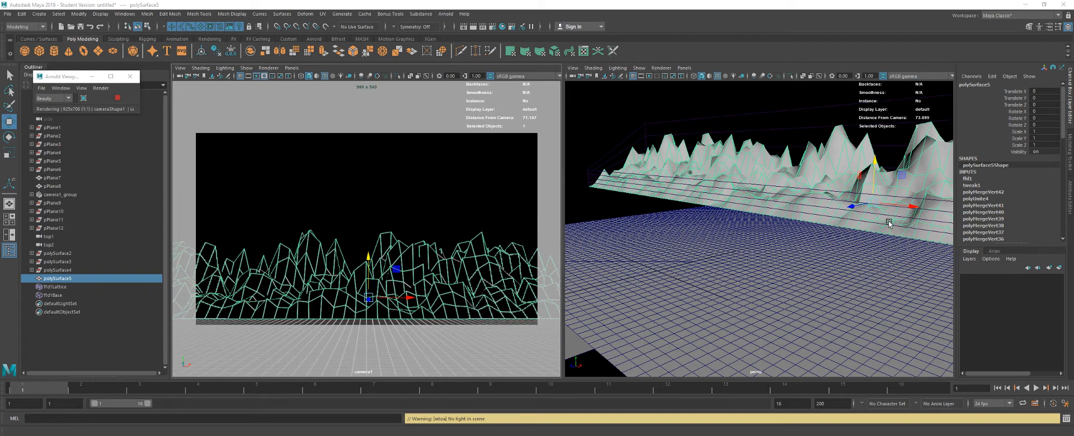
left_click(475, 218)
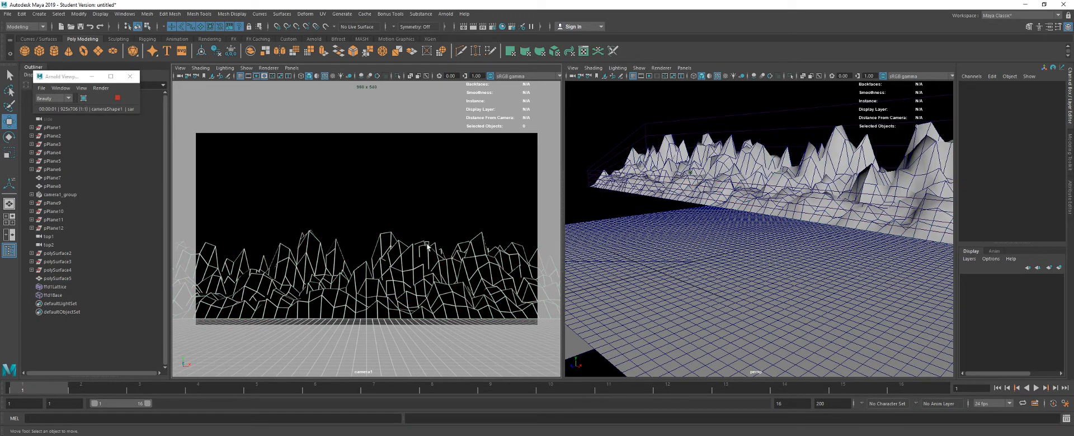
- Set the edge type of the terrain's aiWireframe1 material to triangles, preview the change, and close the Arnold render window
left_click(398, 281)
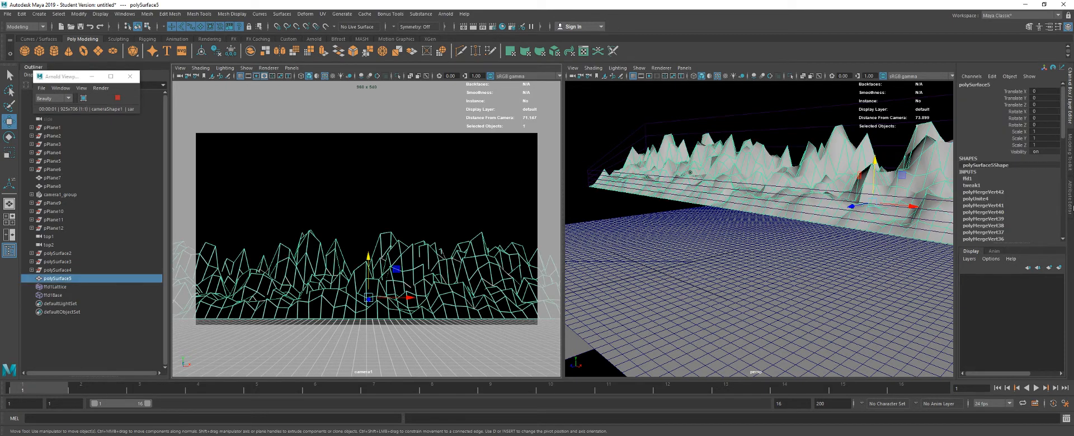
key("ctrl+a")
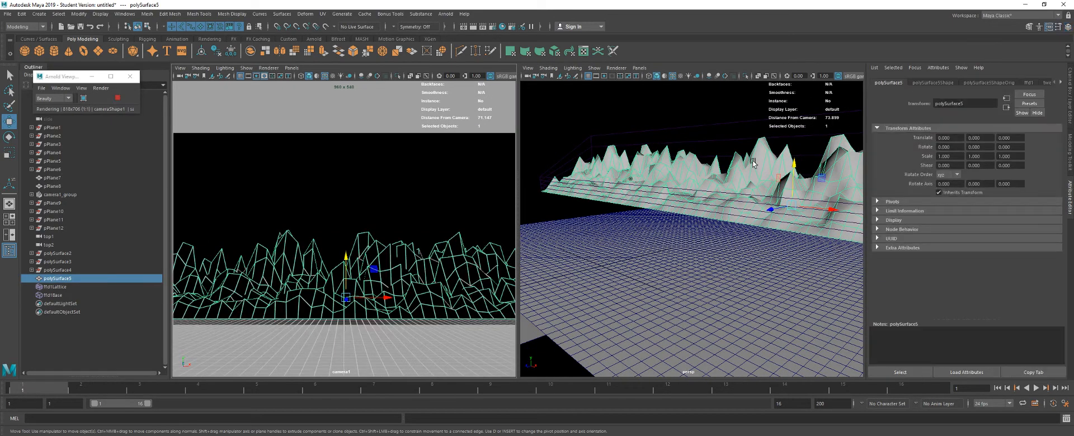
left_click(1062, 83)
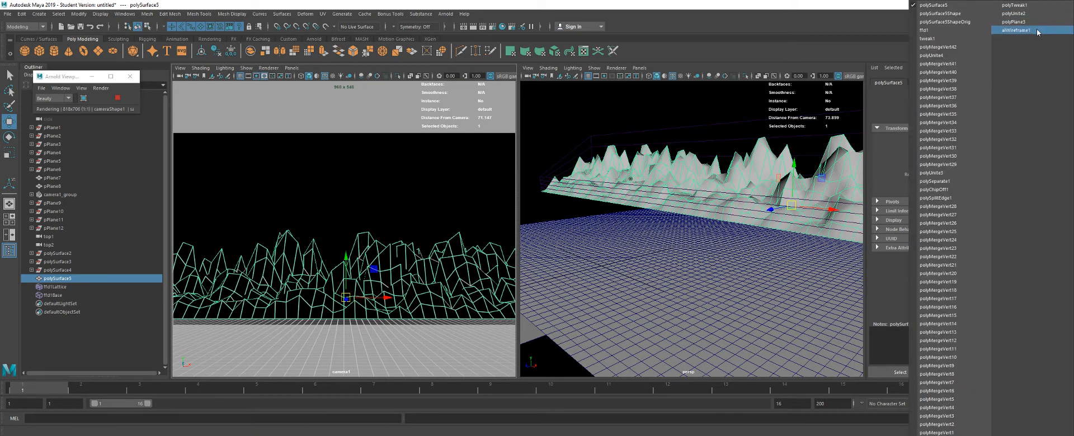
left_click(1015, 30)
left_click(957, 181)
left_click(957, 189)
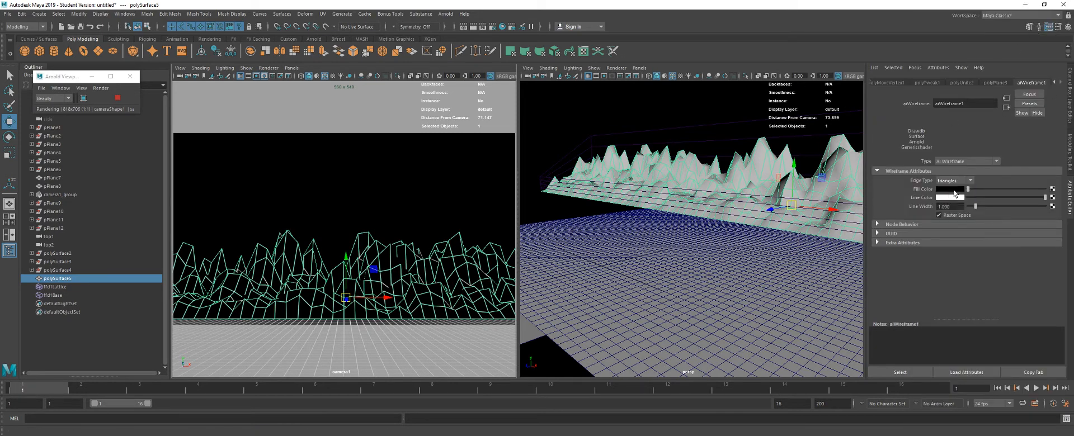
left_click(413, 203)
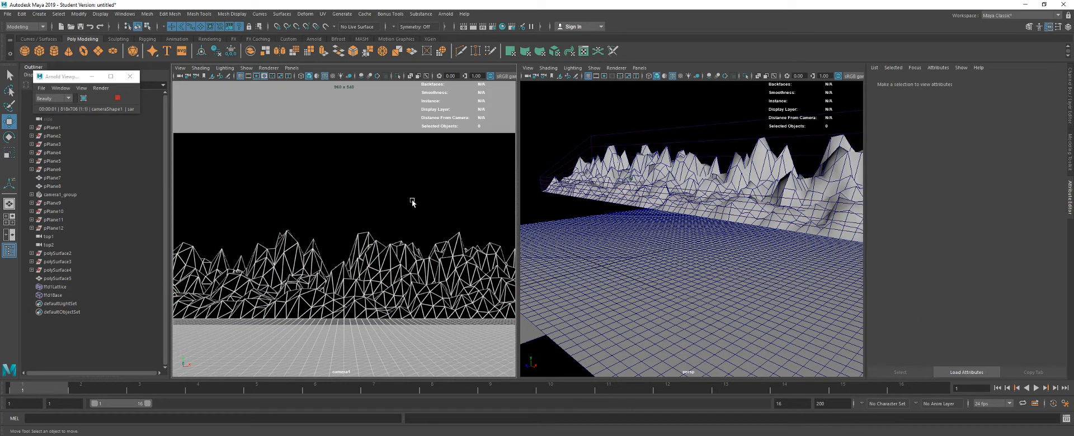
left_click(117, 97)
left_click(130, 78)
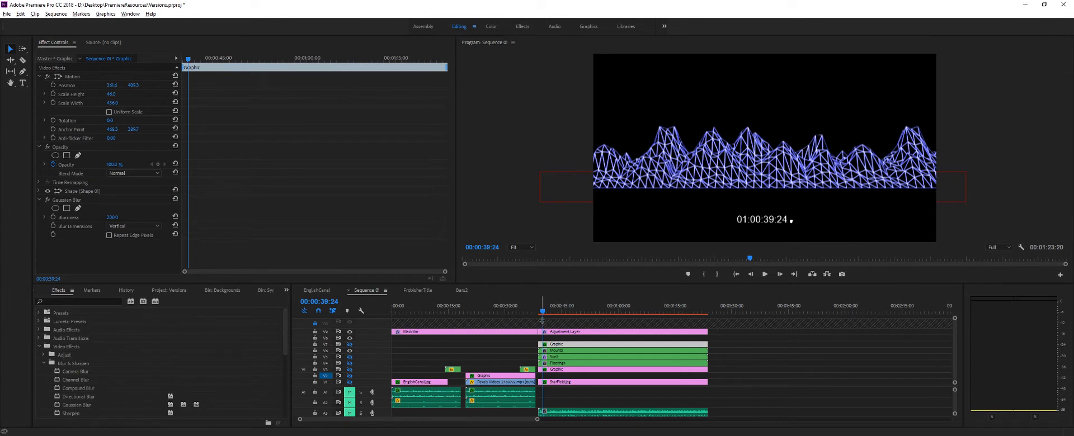
- Switch to Premiere Pro and place the Mountains composition in Sequence 01 after the existing scene, on the blue mountain clip's track
left_click_drag(543, 312, 539, 311)
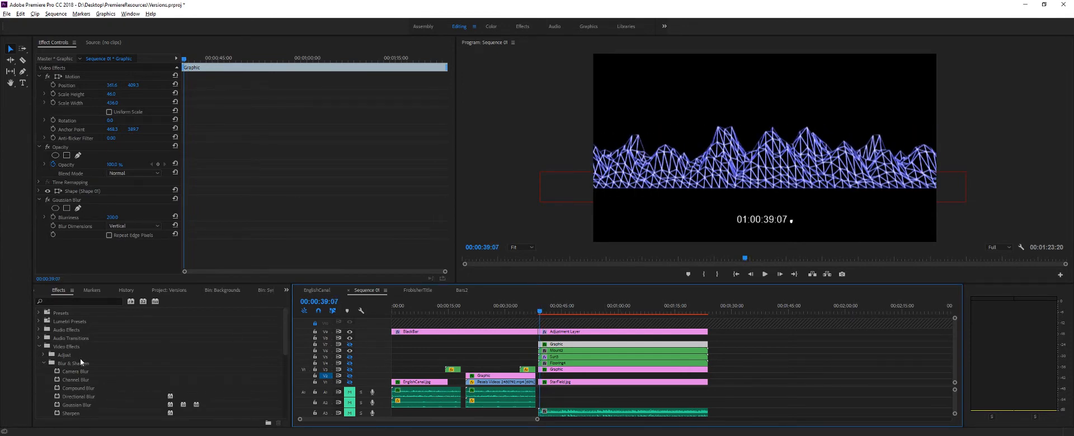
left_click(286, 290)
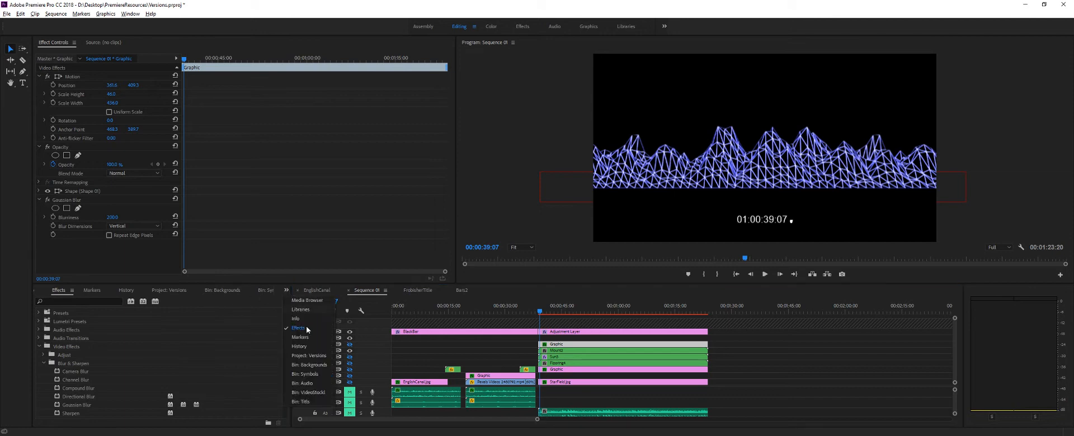
left_click(309, 355)
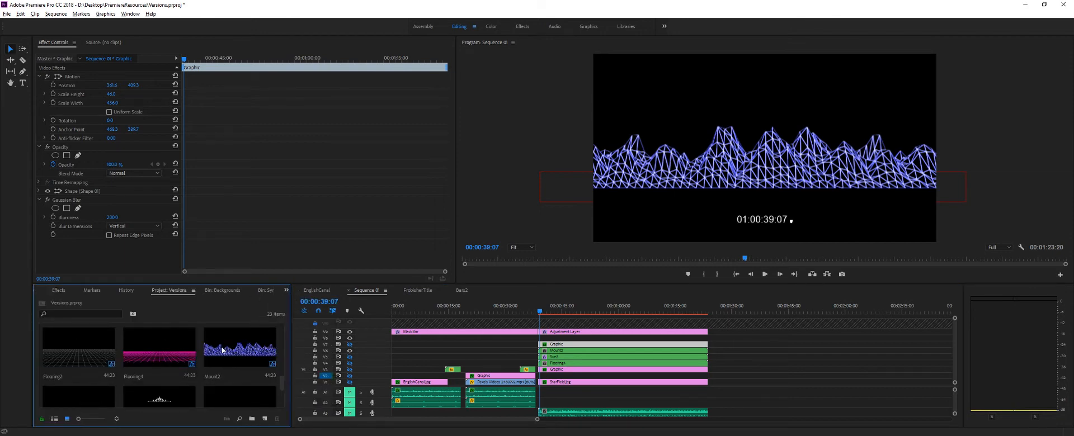
scroll(167, 352, "up", 5)
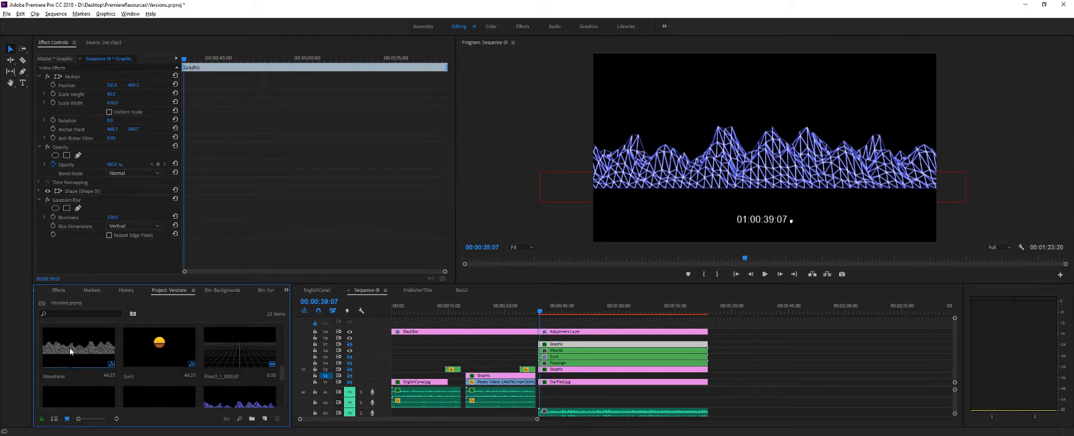
left_click_drag(63, 347, 715, 352)
key("ctrl+s")
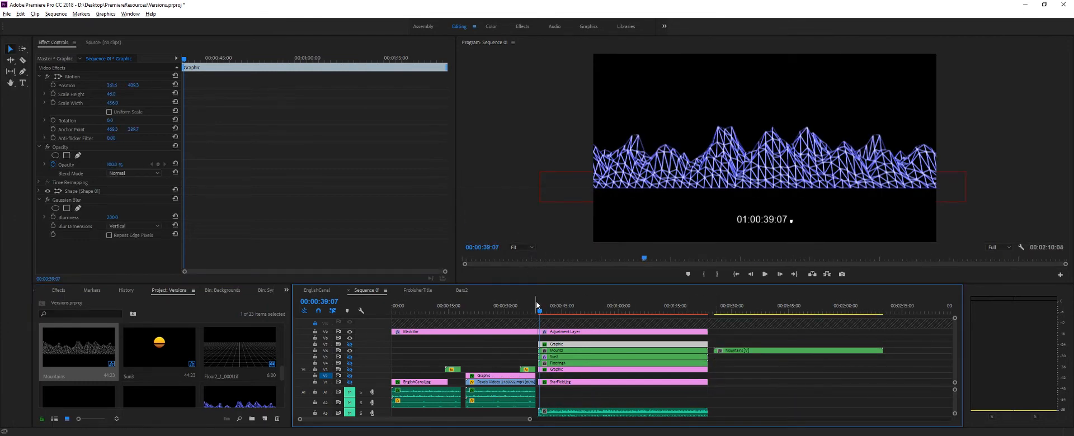
- Select the added Mountains clip and compare its white wireframe with the blue mountains in the existing scene
left_click_drag(547, 311, 715, 335)
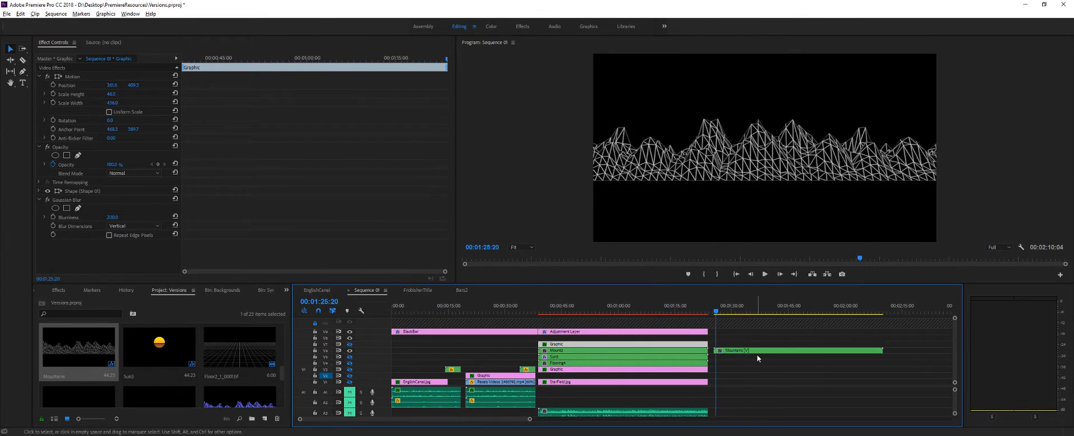
left_click(757, 351)
left_click(668, 312)
left_click_drag(668, 313, 635, 316)
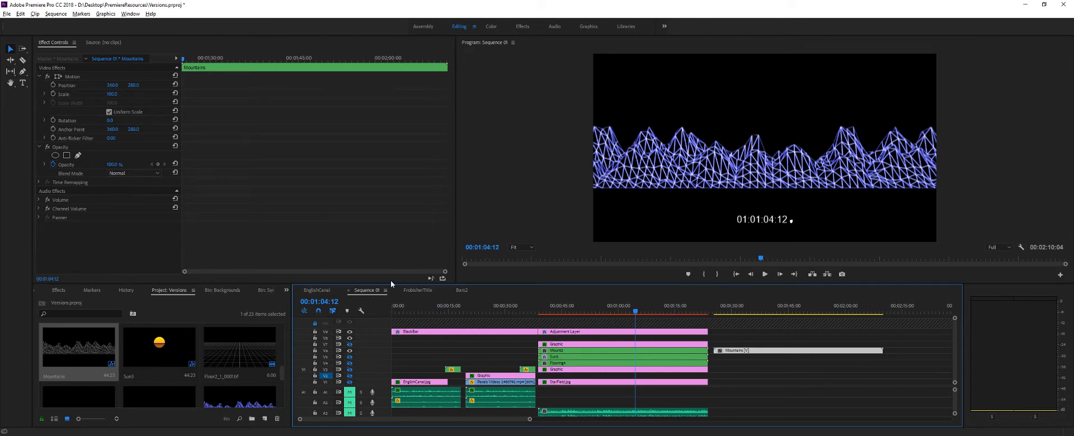
left_click_drag(641, 313, 717, 319)
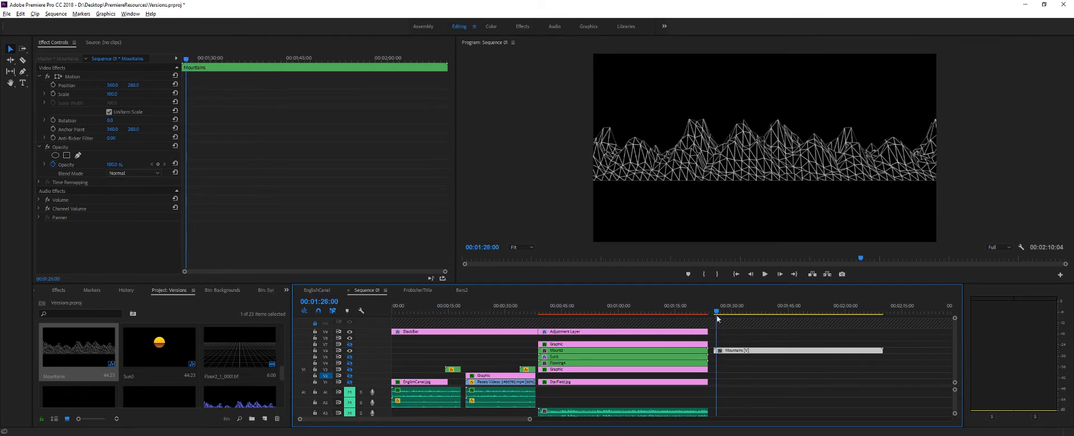
left_click_drag(717, 314, 719, 315)
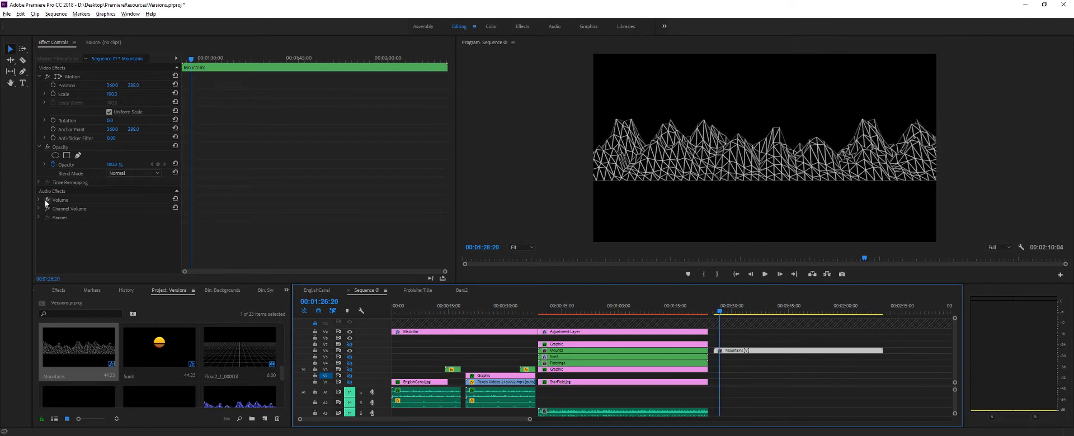
- Apply the Color Balance (RGB) image control effect to the selected Mountains clip
left_click(286, 290)
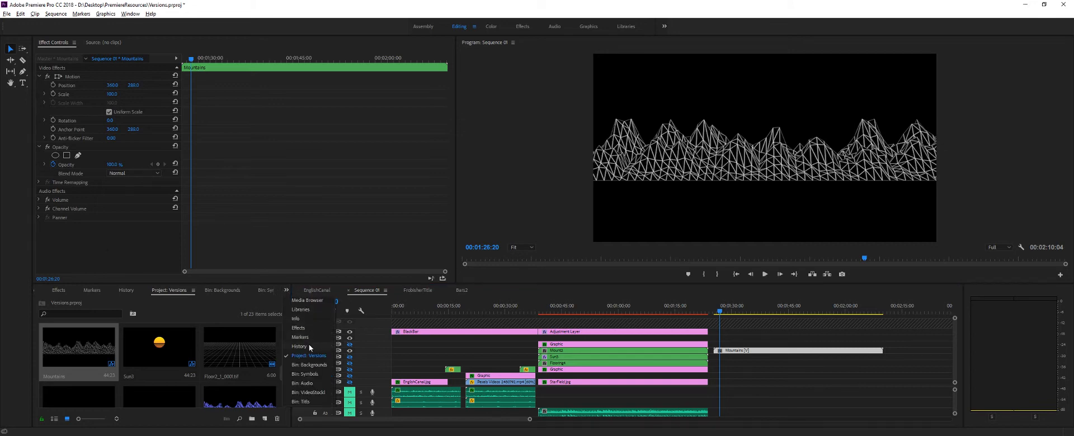
left_click(307, 327)
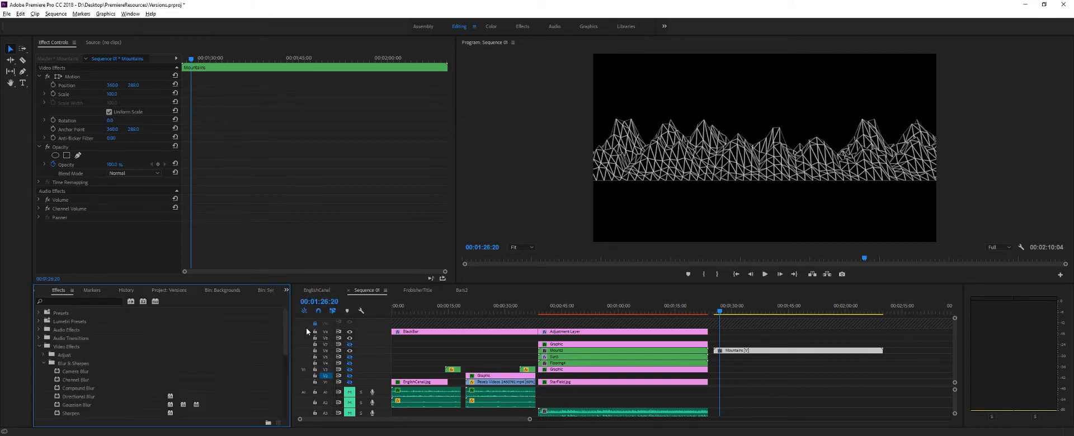
left_click(43, 363)
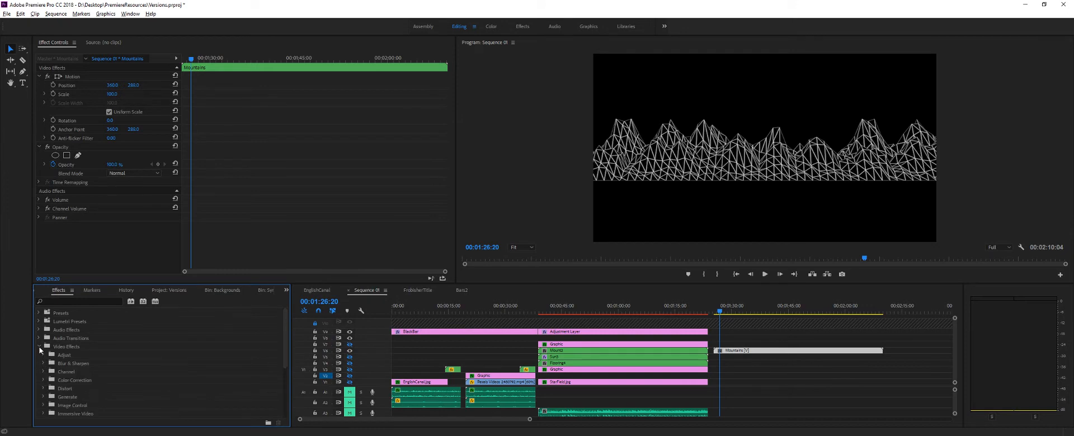
scroll(67, 353, "down", 1)
left_click(43, 389)
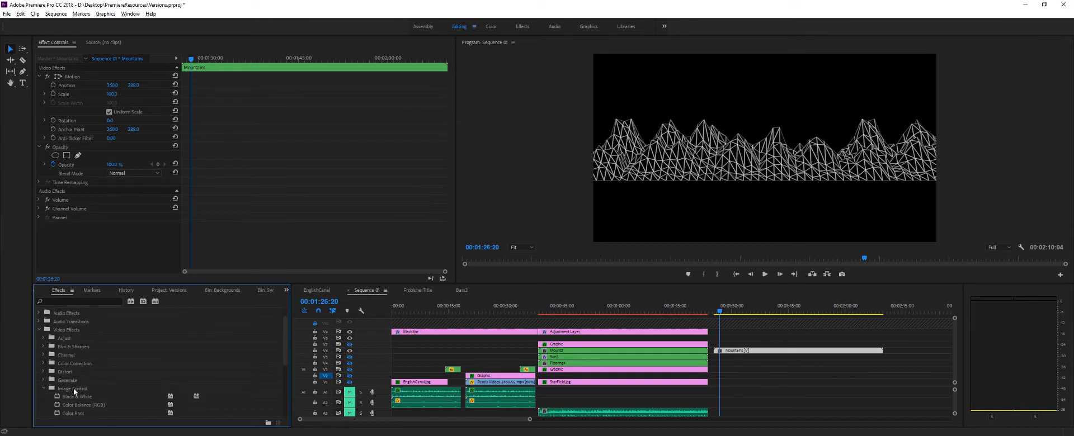
scroll(73, 388, "down", 1)
left_click_drag(81, 388, 78, 252)
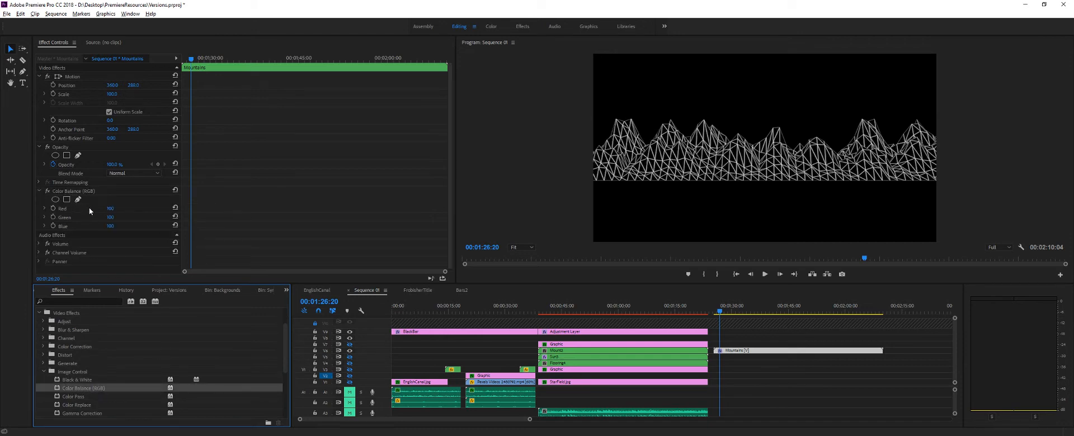
- Set the red and green values of the Mountains clip's Color Balance (RGB) effect to 0
left_click_drag(110, 208, 95, 243)
key("ctrl+z")
key("ctrl+z")
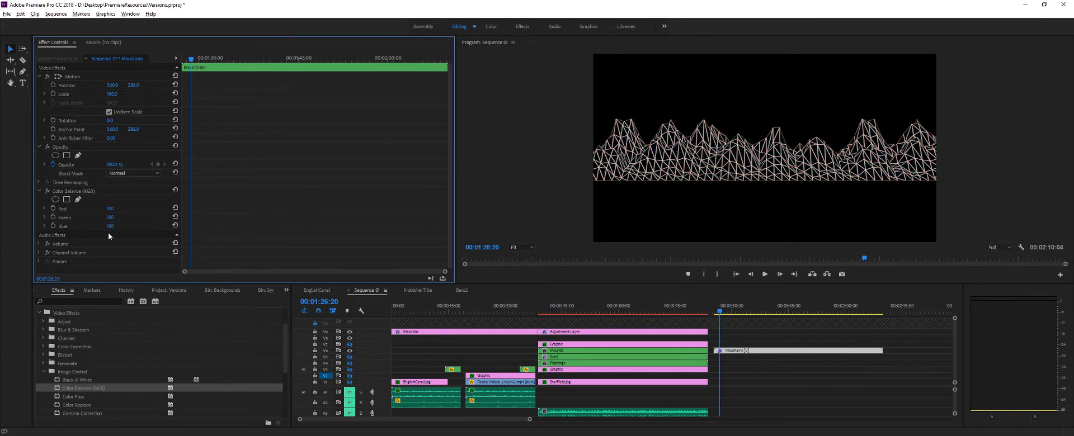
left_click_drag(110, 218, 133, 207)
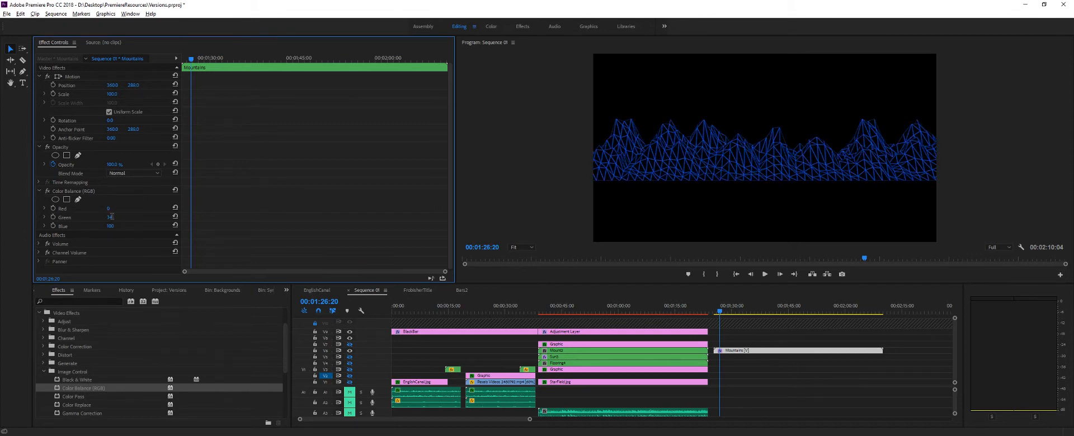
left_click(111, 217)
type("0")
key("Return")
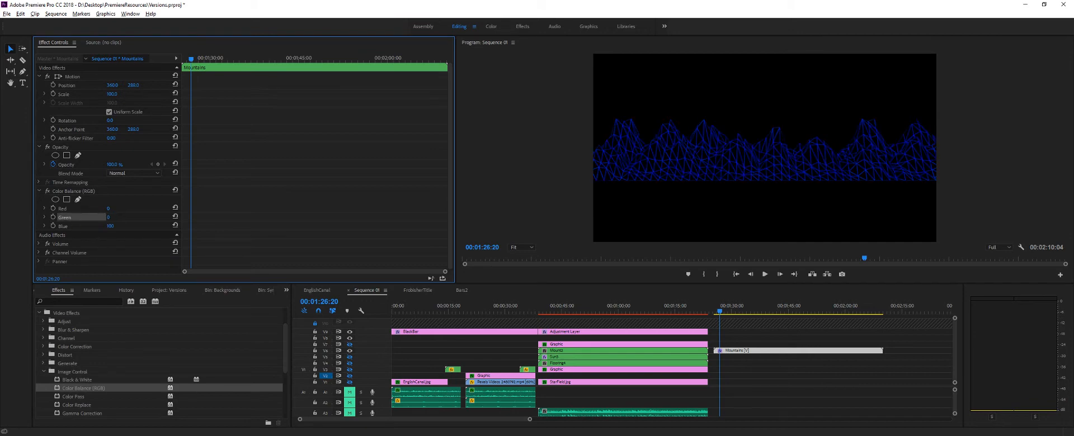
- Remove the Color Balance (RGB) effect from the Mountains clip
left_click(42, 346)
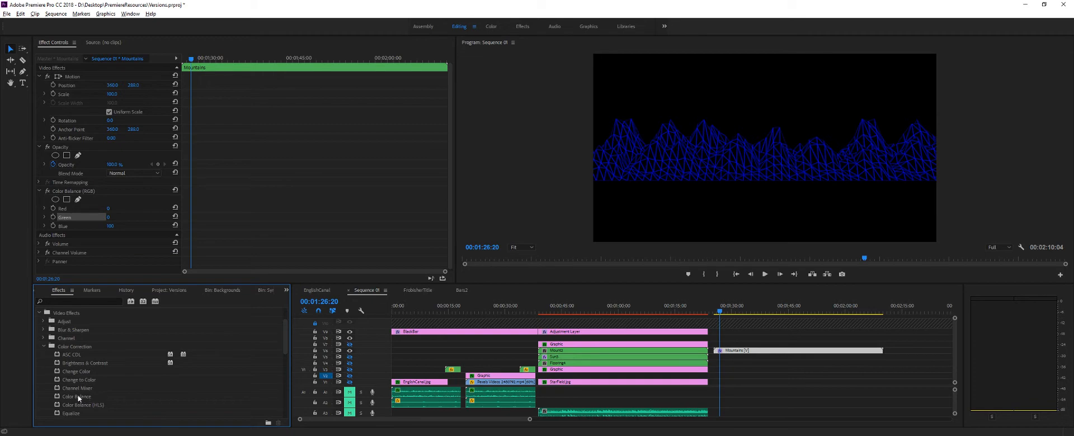
left_click(87, 192)
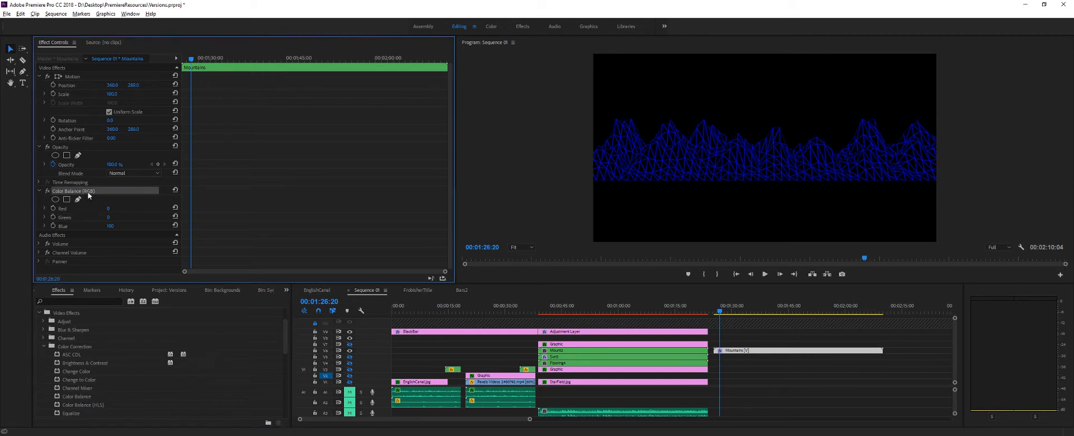
right_click(88, 195)
left_click(106, 231)
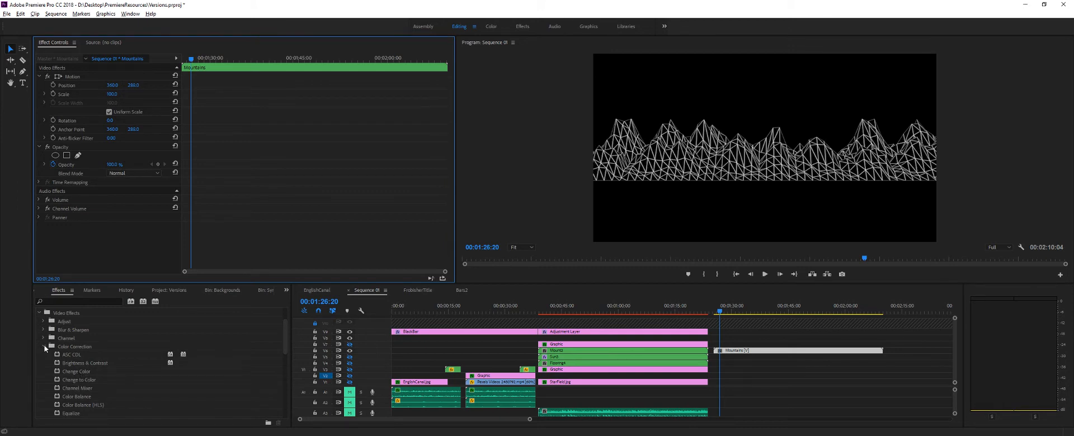
- Apply the Color Balance effect to the Mountains clip and set its shadow, midtone and highlight blue balance to 100
double_click(78, 396)
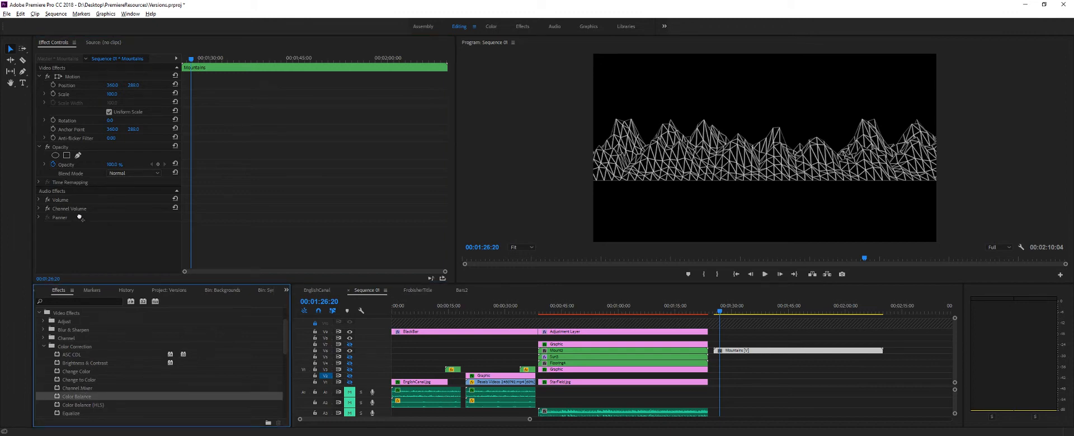
scroll(104, 213, "down", 2)
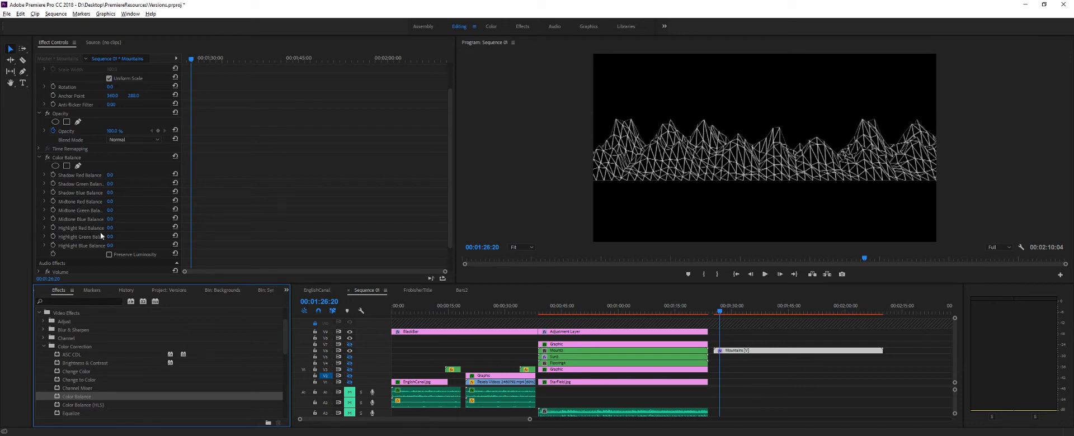
left_click_drag(109, 246, 109, 246)
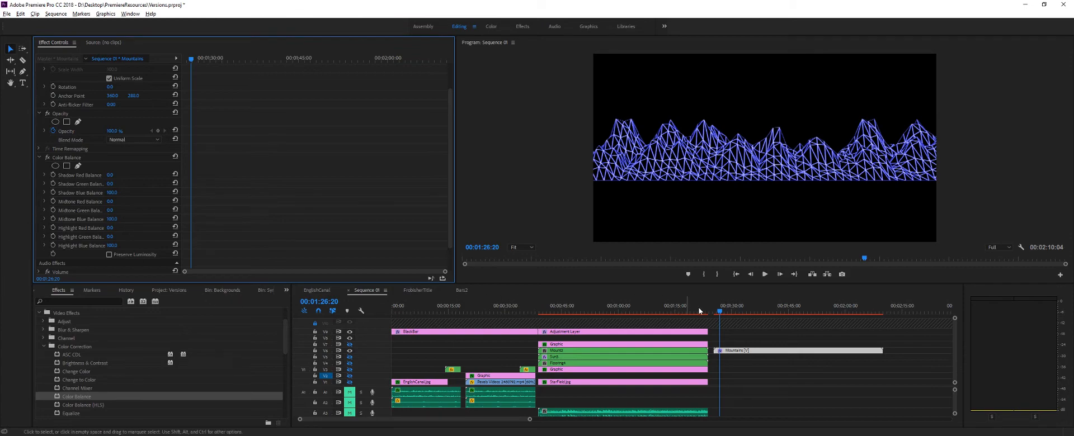
- Play and scrub through the start of the recoloured Mountains clip to check its blue wireframe
left_click_drag(700, 311, 718, 320)
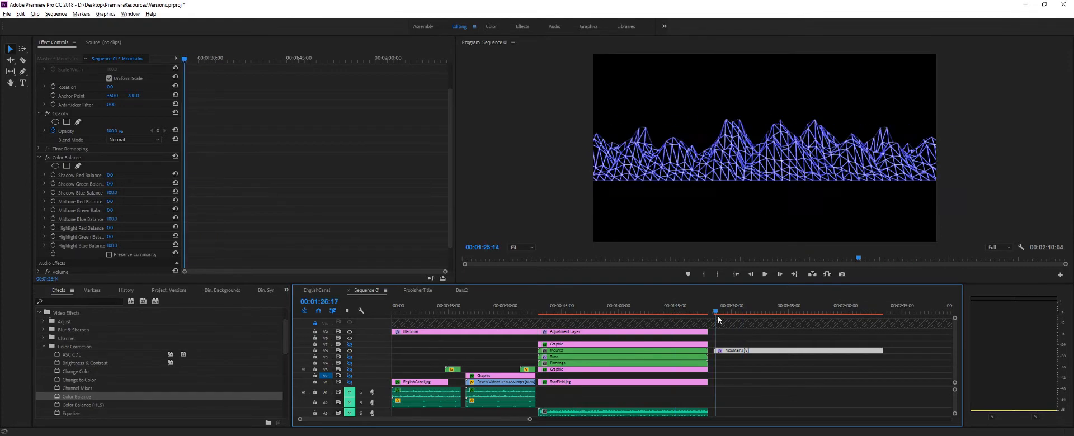
key("space")
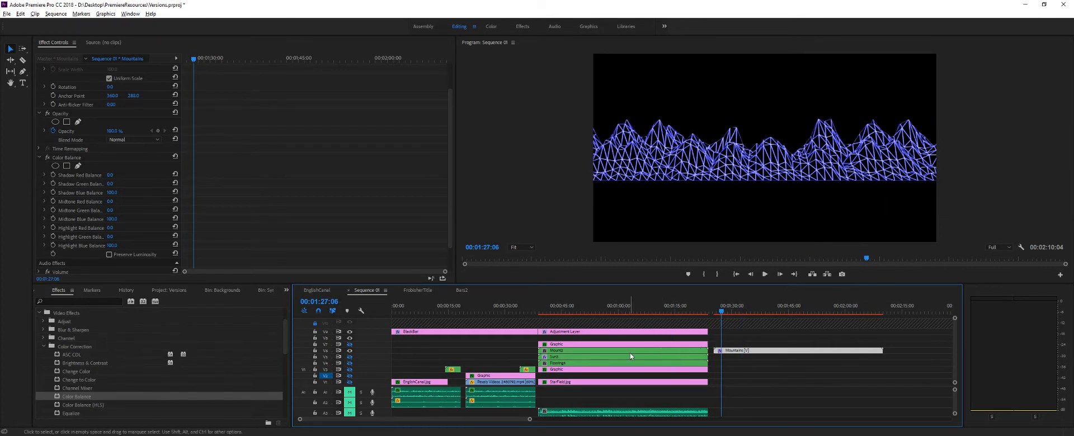
mouse_move(724, 311)
left_mouse_down()
mouse_move(602, 317)
mouse_move(720, 314)
left_mouse_up()
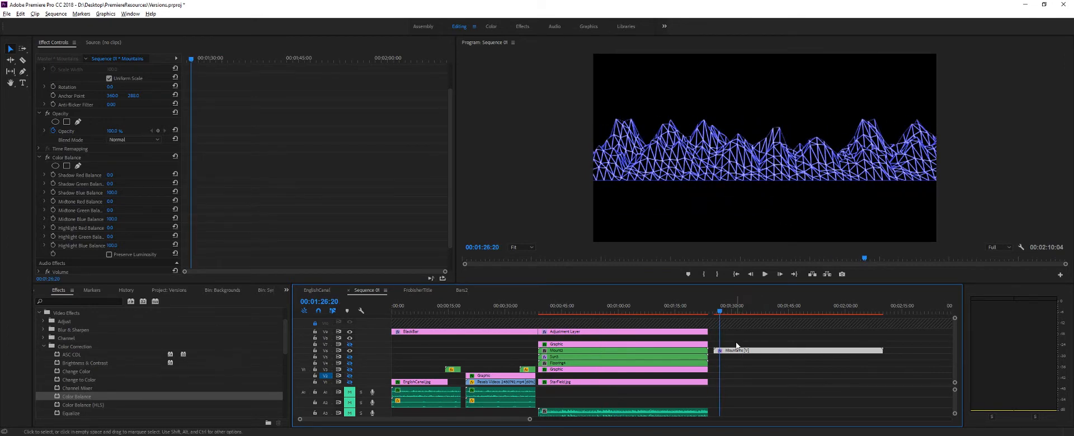
- Duplicate the blue Mountains clip onto the track directly above it, at the same time position
key("alt")
left_click_drag(756, 354, 754, 347)
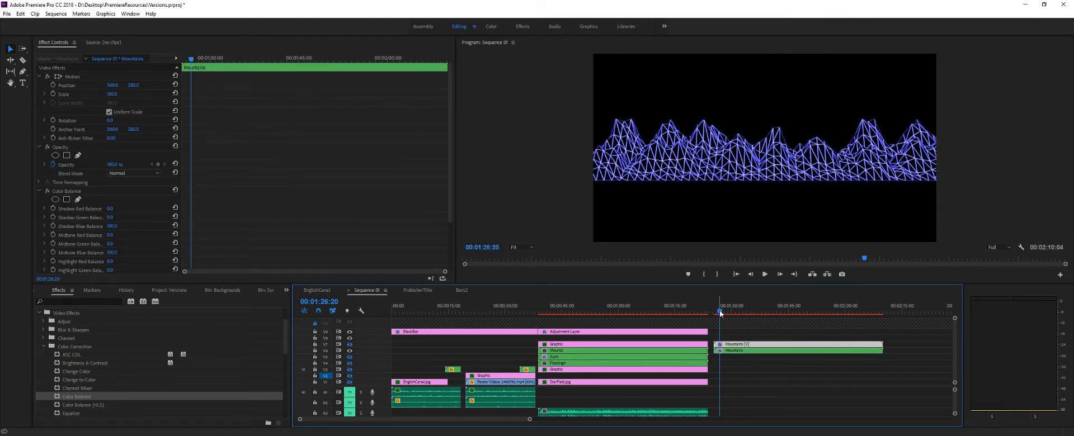
mouse_move(719, 311)
left_mouse_down()
mouse_move(732, 311)
mouse_move(722, 312)
left_mouse_up()
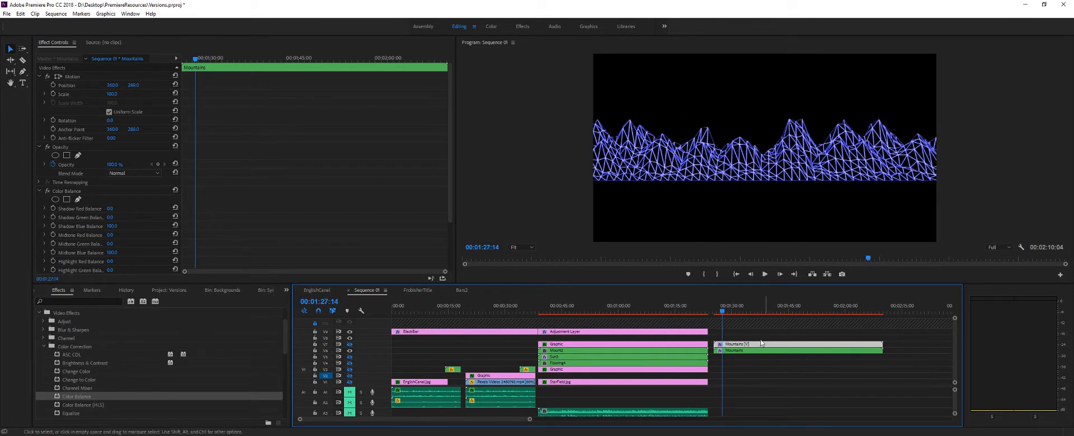
- Apply the Gaussian Blur effect to the upper Mountains copy and give it a strong blurriness
left_click(40, 191)
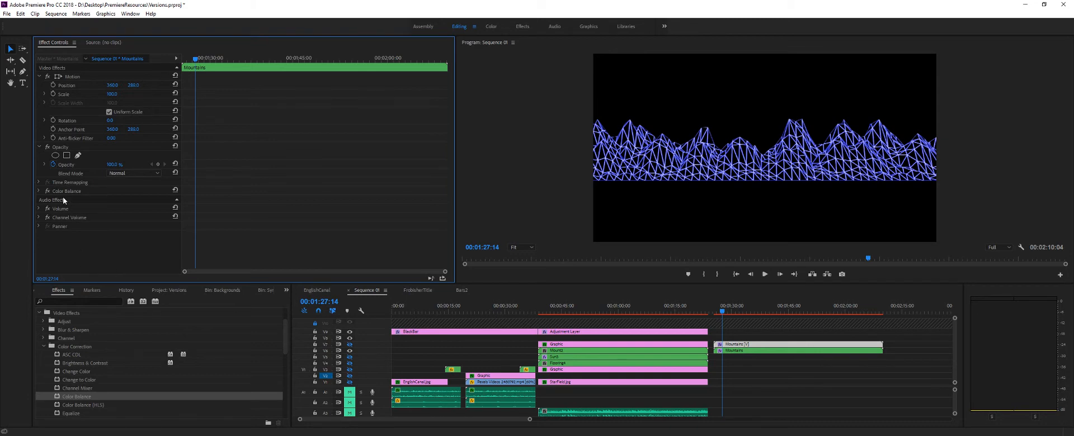
scroll(753, 384, "down", 1)
scroll(697, 394, "up", 1)
left_click(177, 200)
left_click(45, 346)
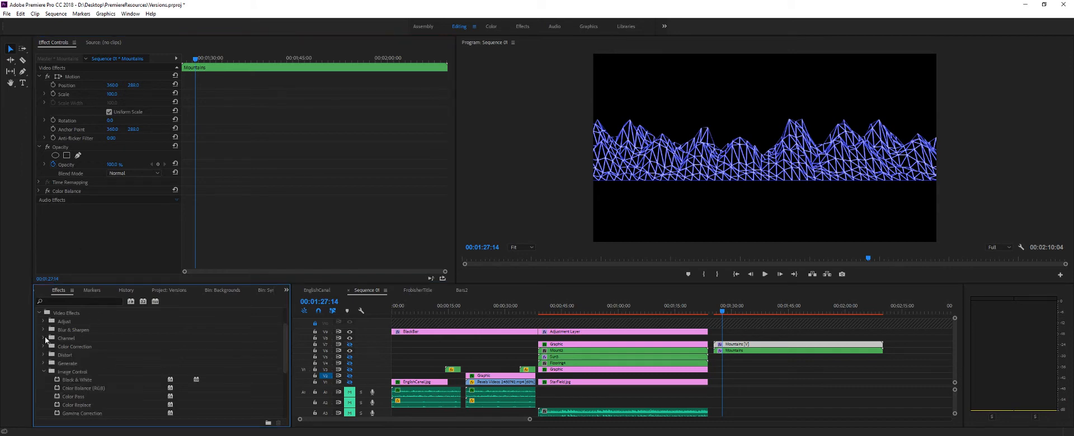
left_click(44, 331)
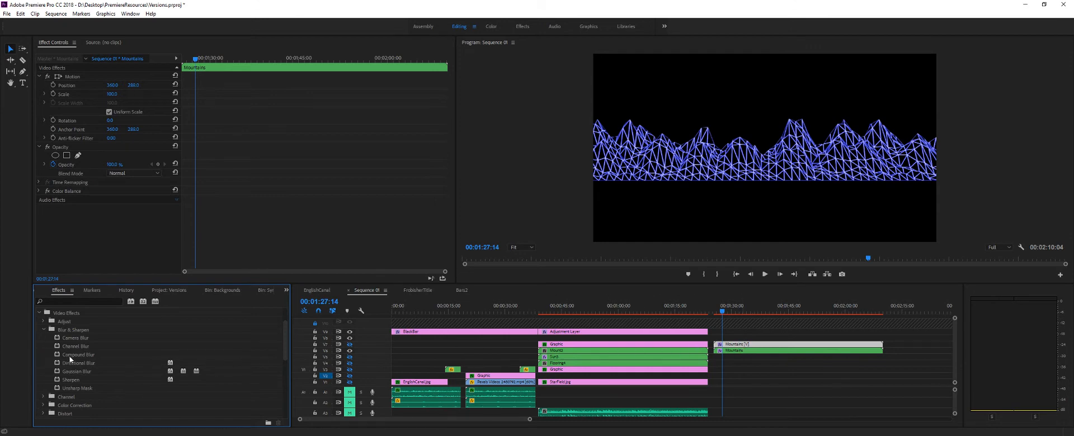
left_click_drag(74, 370, 129, 218)
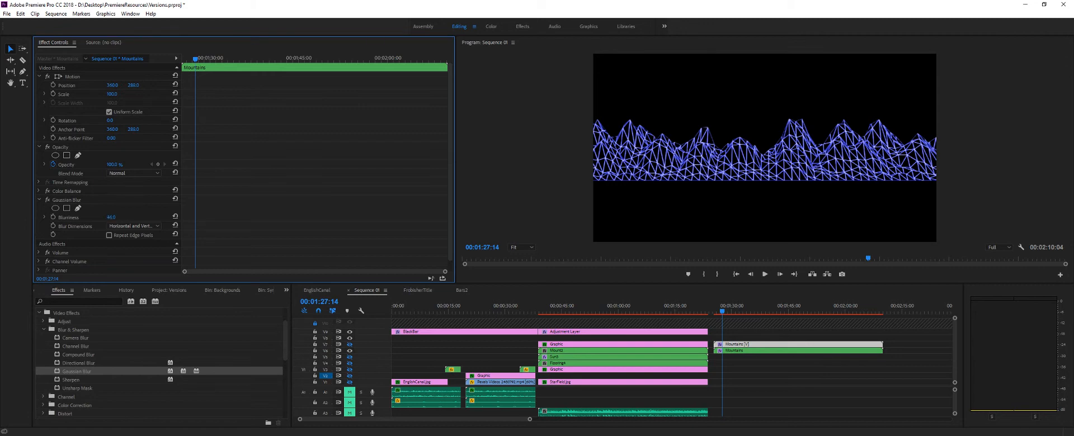
- Enlarge the program preview and adjust the Gaussian Blur's blurriness on the upper Mountains copy
left_click(734, 309)
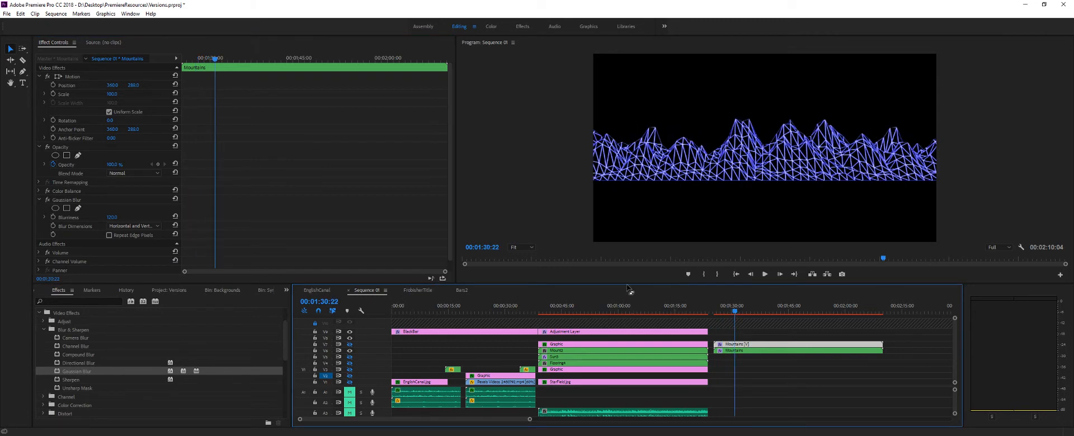
left_click_drag(620, 284, 619, 384)
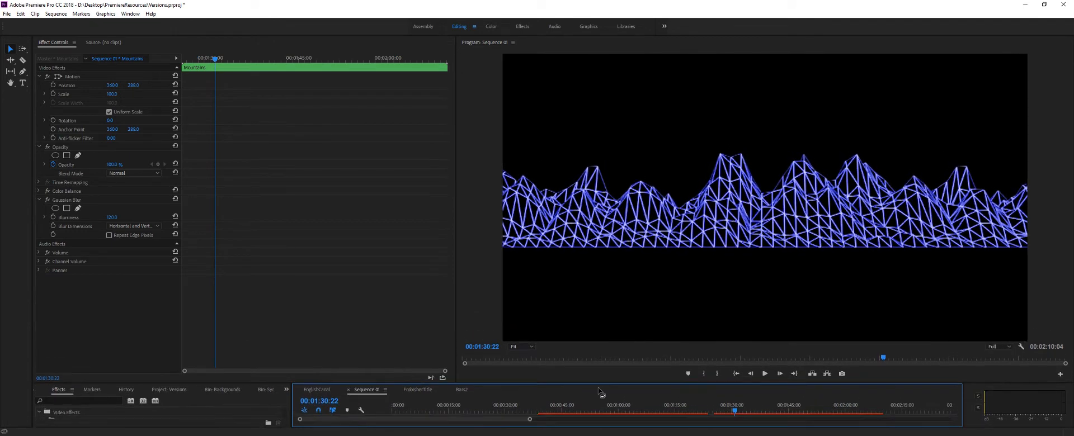
left_click(113, 217)
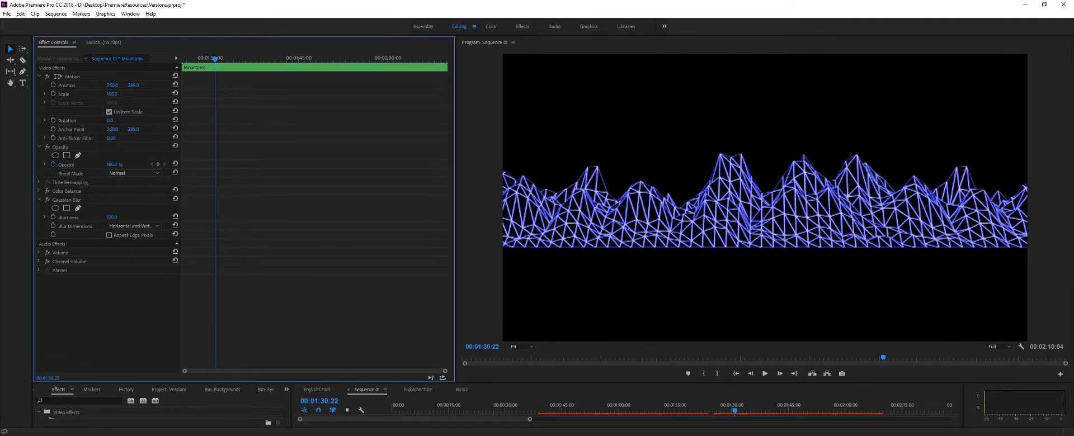
left_click_drag(113, 218, 55, 218)
- Set the upper Mountains copy's blend mode to Linear Dodge (Add) and turn on its hidden track's output
left_click(125, 174)
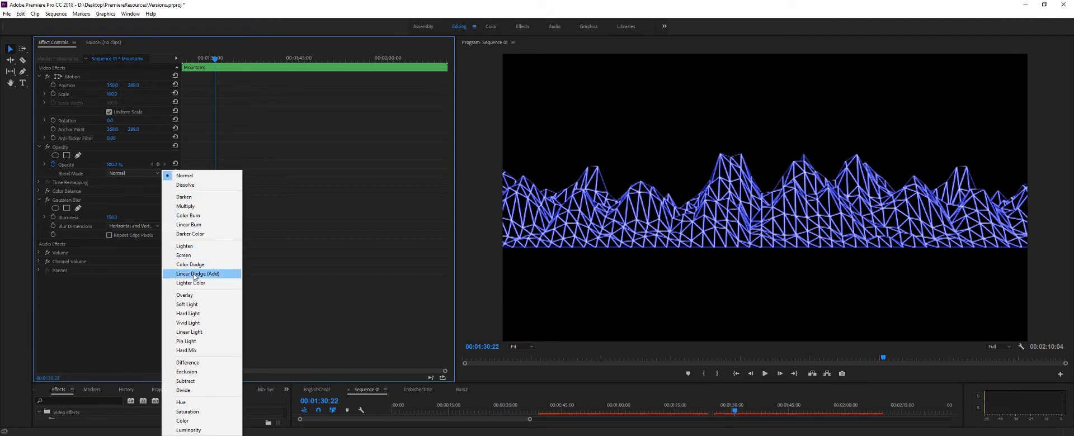
left_click(194, 274)
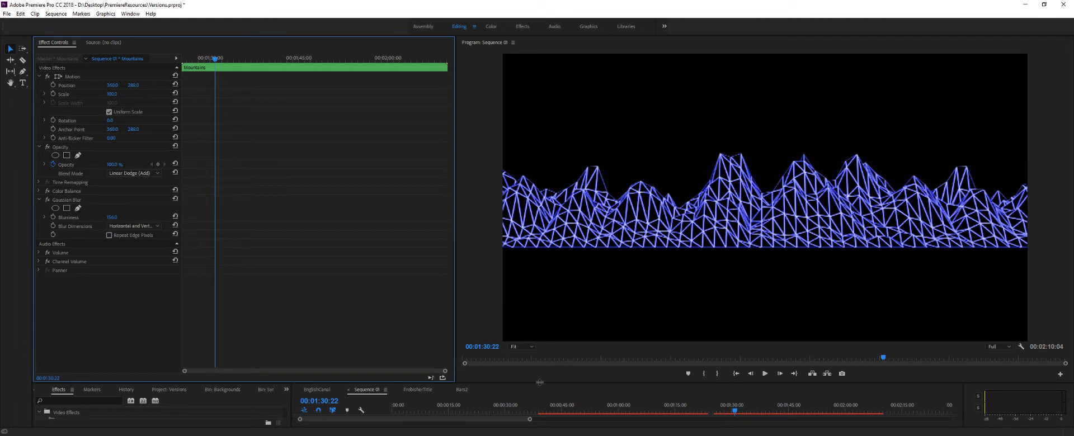
left_click_drag(539, 383, 534, 233)
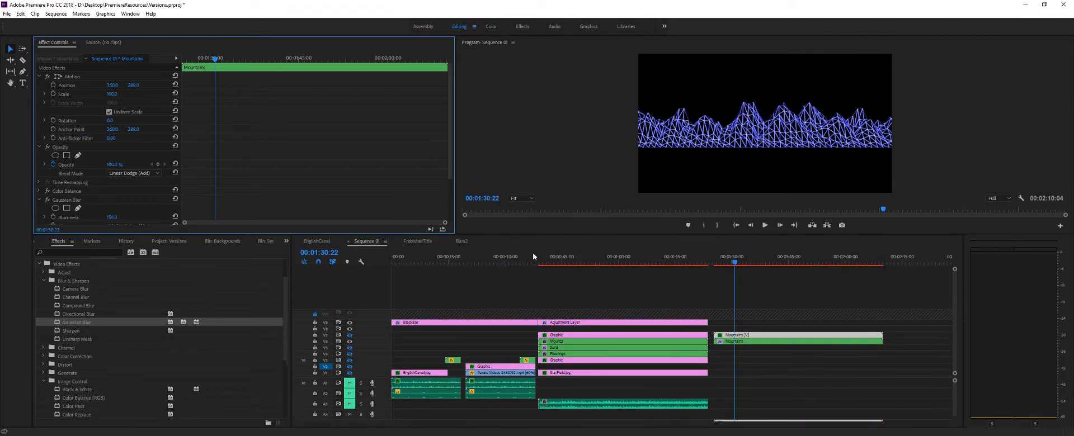
left_click(349, 330)
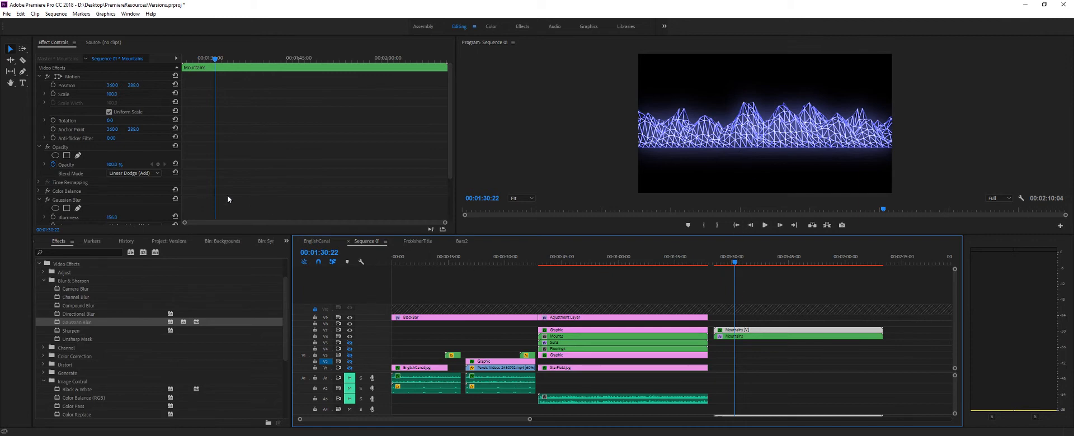
- Set the Gaussian Blur's blurriness on the upper Mountains copy to 5
left_click(118, 217)
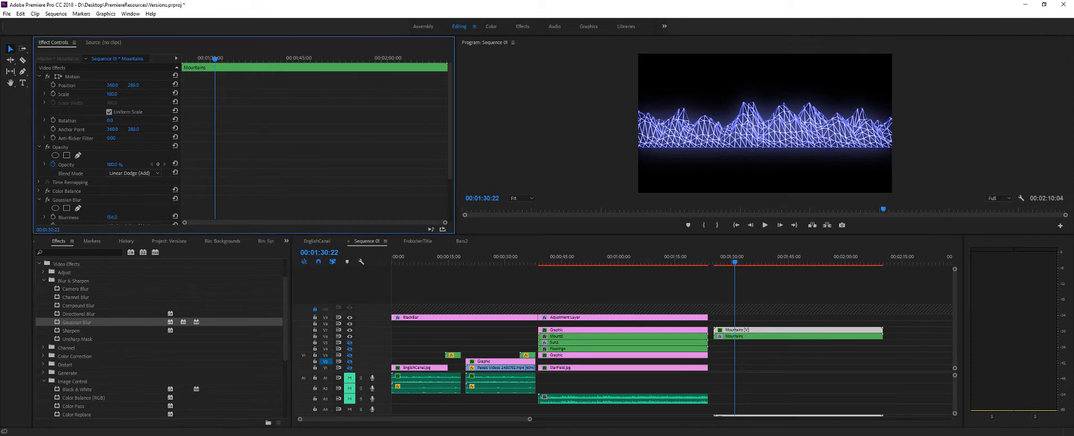
left_click_drag(117, 218, 39, 218)
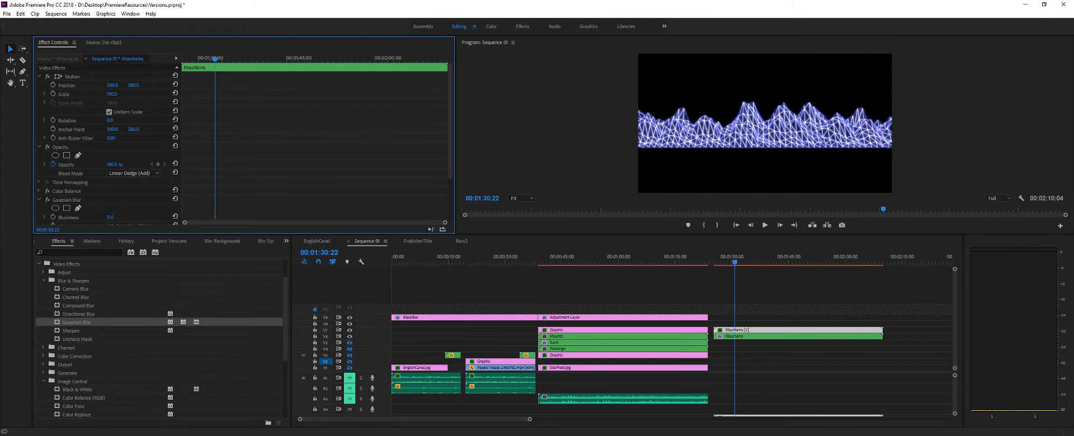
left_click(112, 217)
type("5")
key("Return")
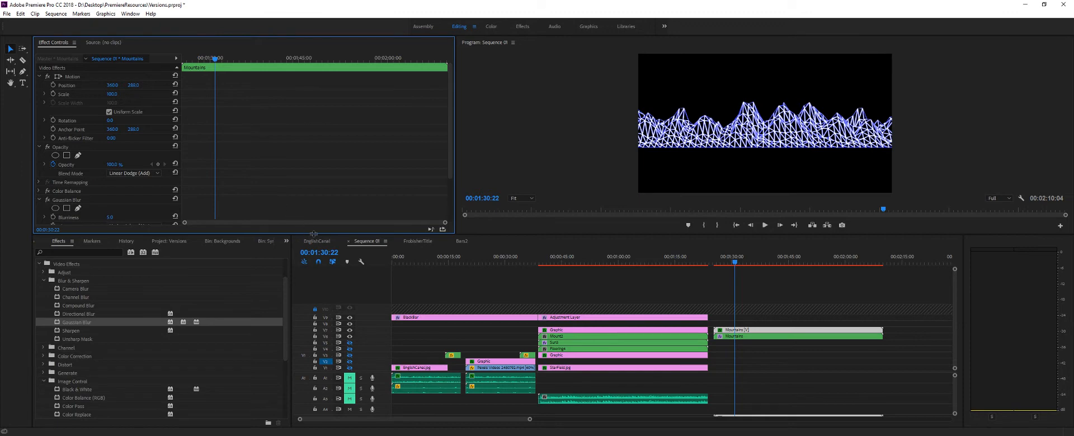
- Enlarge the program preview and change the upper Mountains copy's blend mode to Multiply
left_click_drag(314, 238, 314, 322)
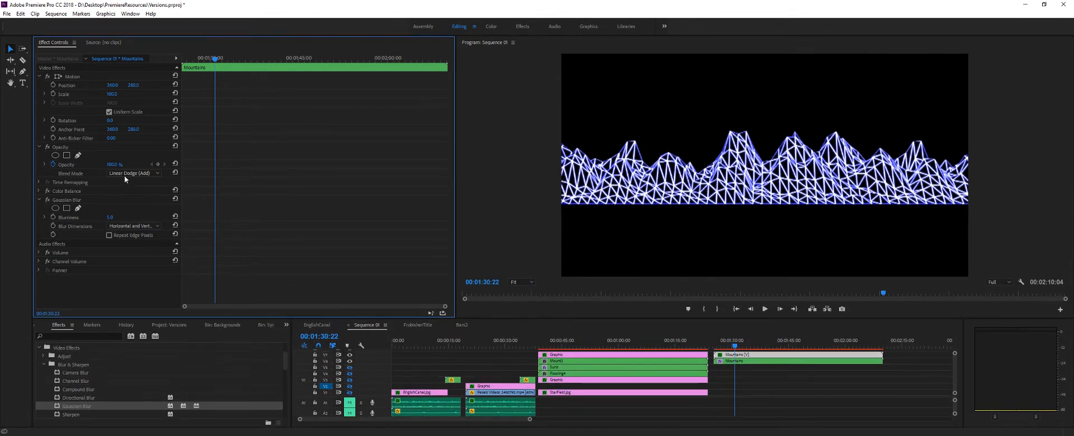
left_click(132, 174)
left_click(186, 207)
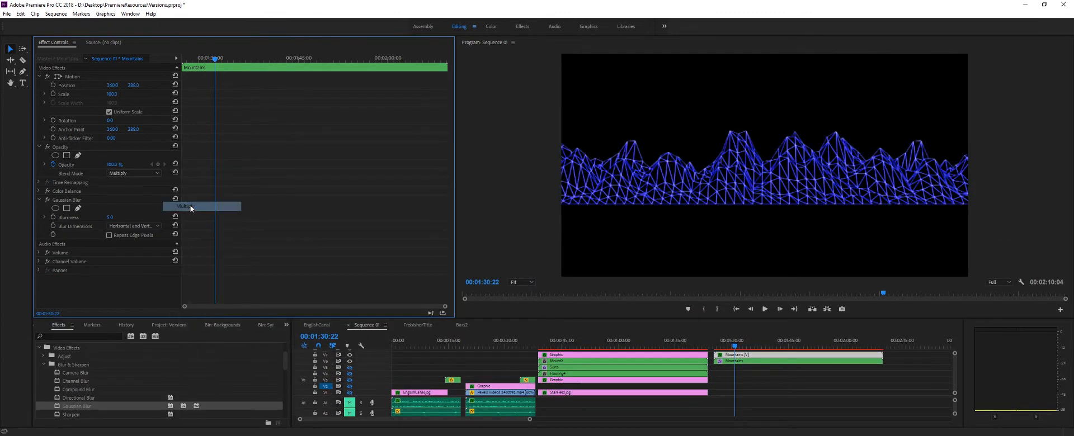
- Try the Overlay and Normal blend modes on the upper Mountains copy
left_click(132, 174)
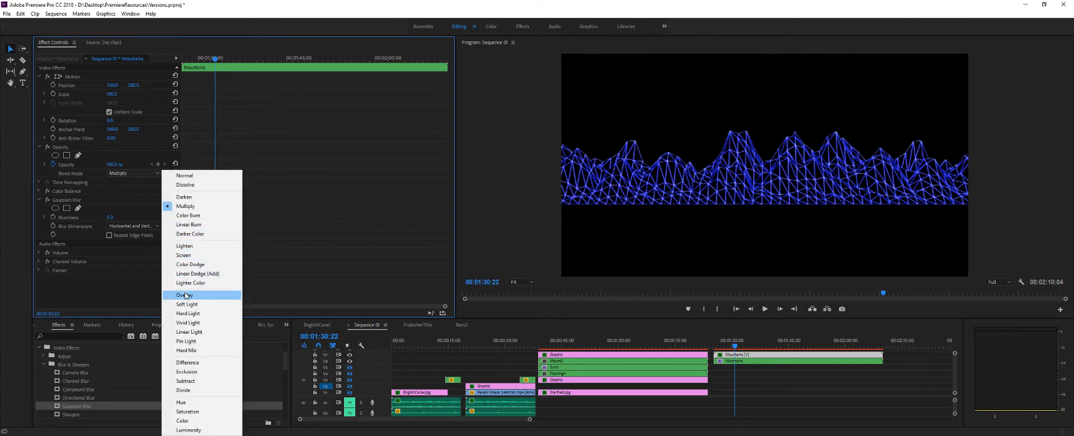
left_click(185, 296)
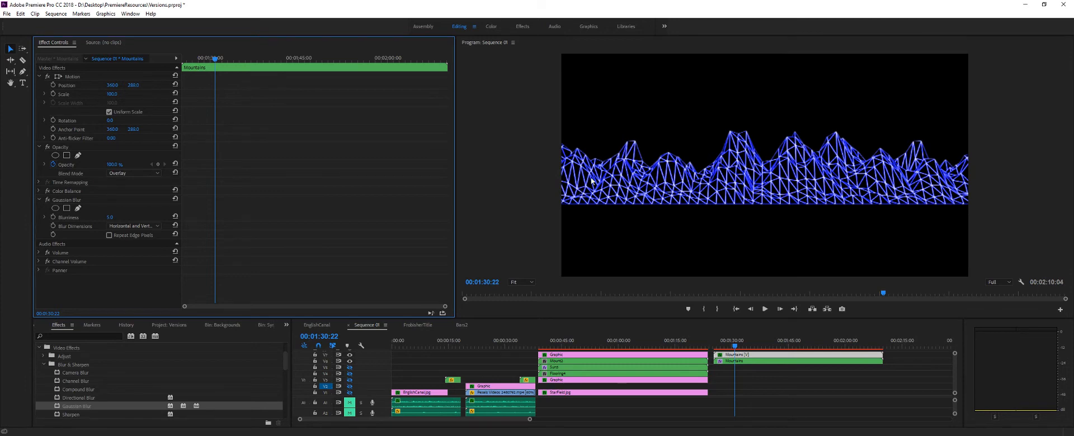
left_click(134, 173)
left_click(178, 174)
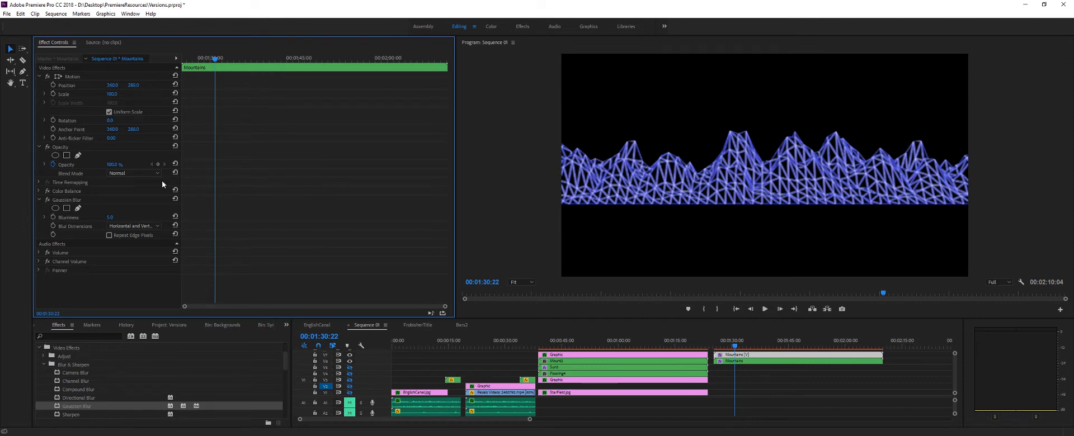
- Set the upper Mountains copy's blend mode to Linear Dodge (Add) and lower its opacity
left_click(148, 174)
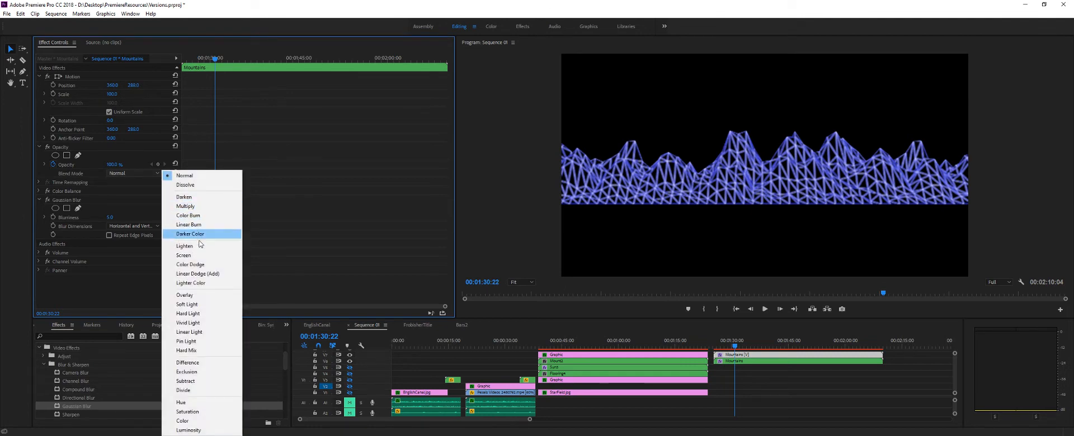
left_click(204, 274)
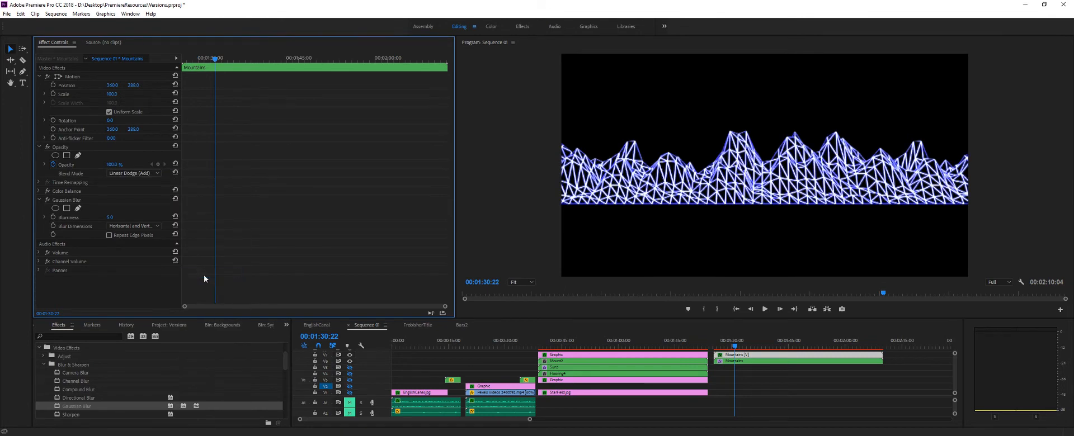
left_click_drag(111, 165, 84, 164)
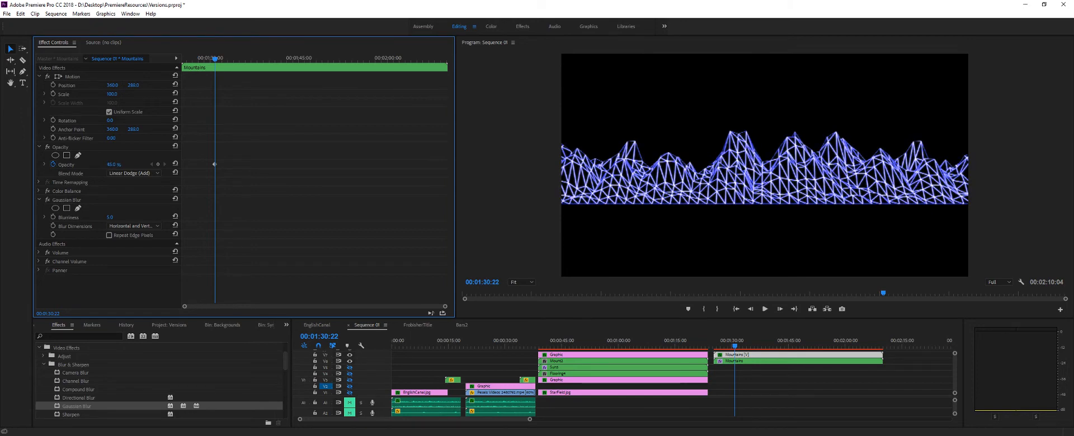
left_click(112, 164)
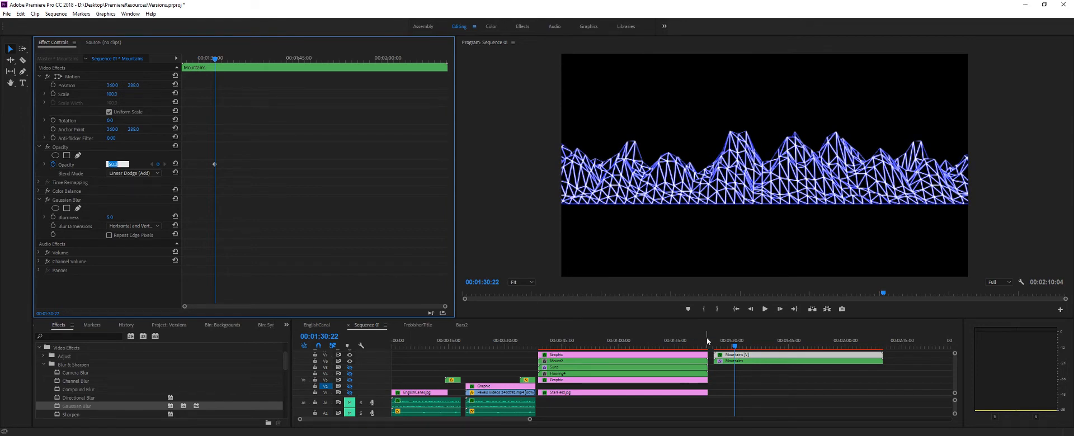
- Turn on the sun and floor tracks' output in the finished scene and preview it with its Mount2 clip
left_click_drag(735, 348, 615, 354)
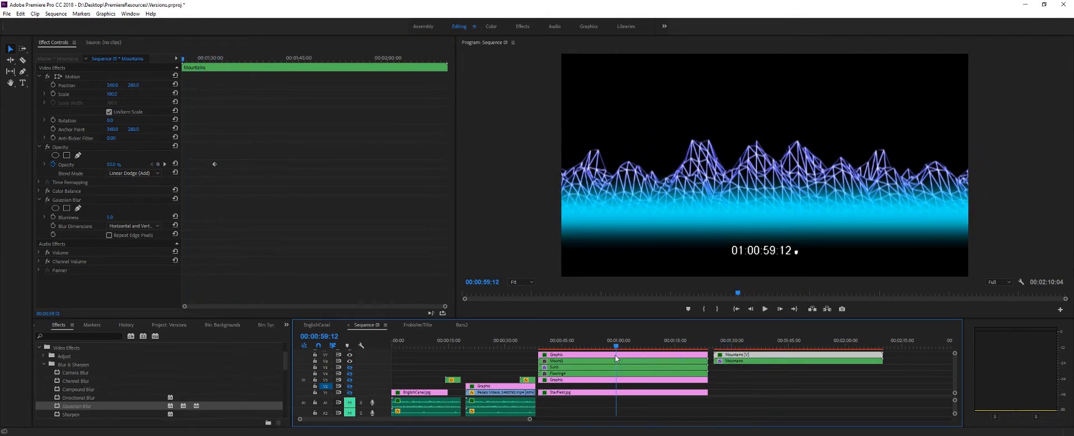
left_click(349, 373)
left_click(349, 367)
left_click_drag(615, 347, 546, 354)
key("space")
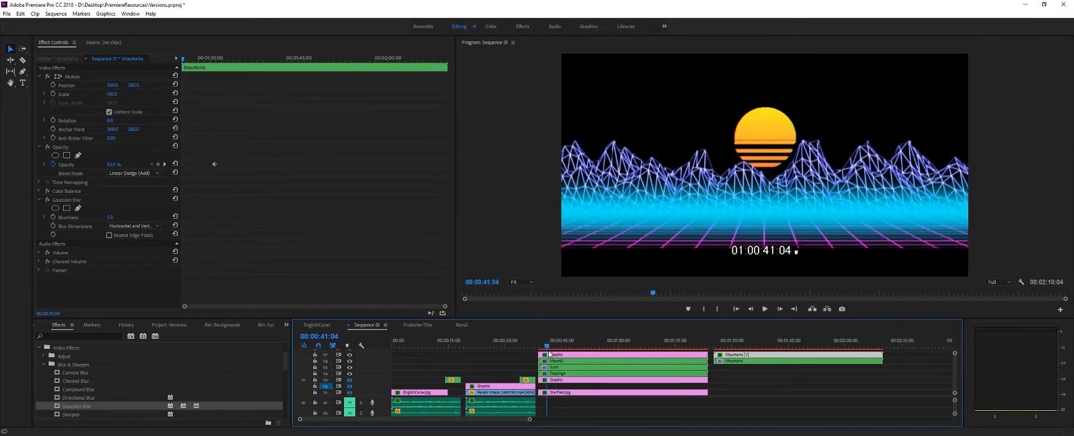
left_click(560, 362)
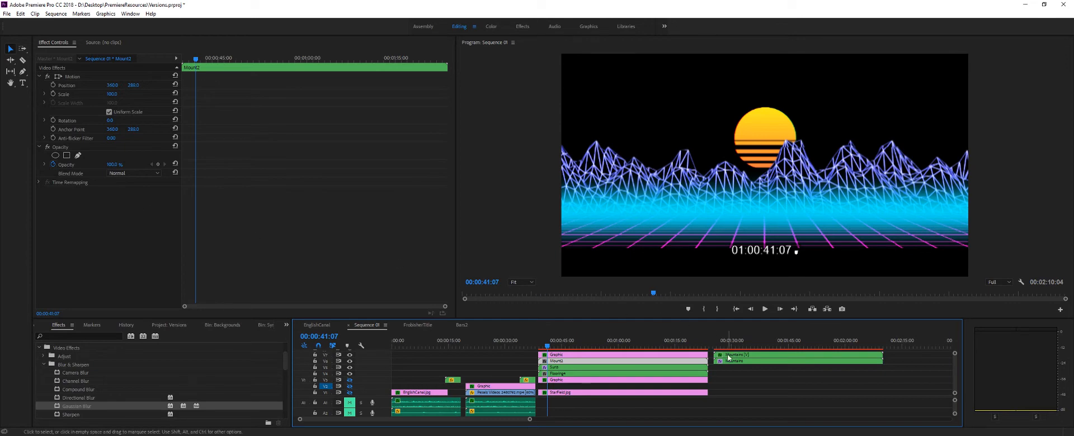
left_click_drag(547, 347, 549, 347)
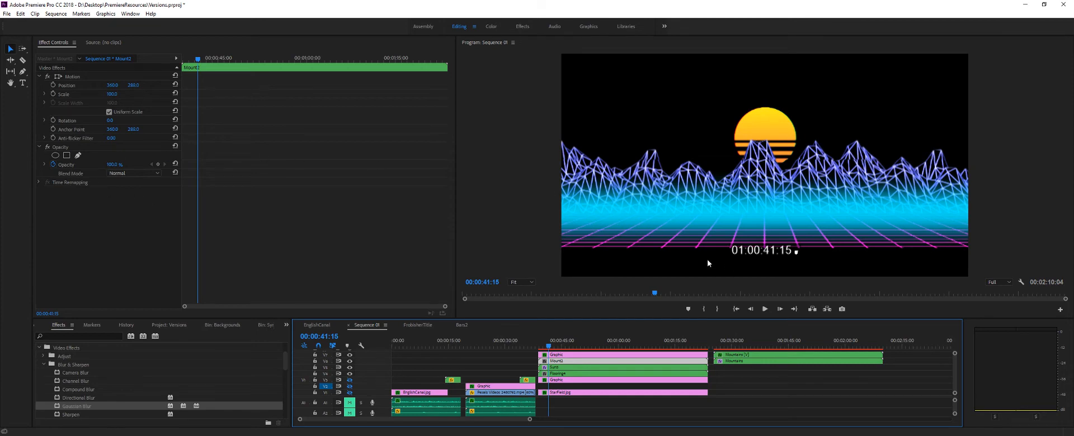
- Nest the two stacked Mountains clips after the finished scene into a sequence named Mount2
left_click_drag(552, 348, 735, 346)
left_click_drag(673, 318, 666, 268)
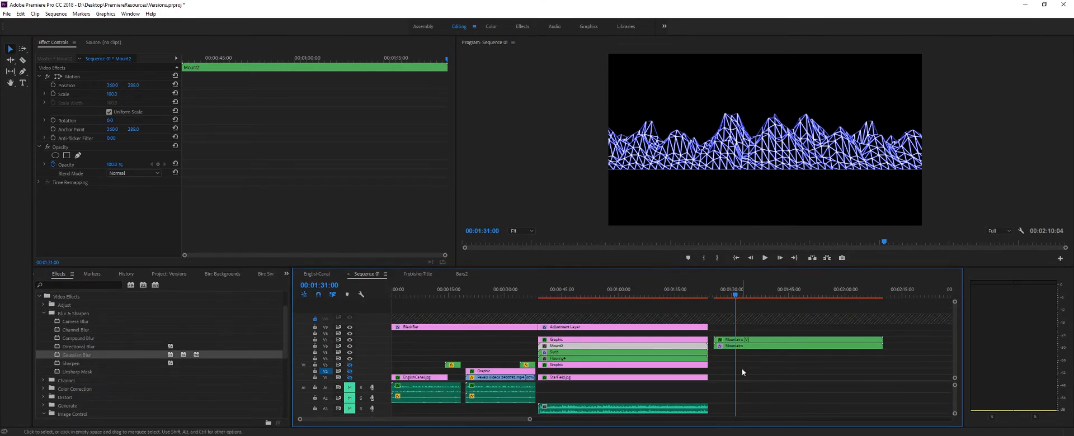
left_click_drag(793, 378, 752, 335)
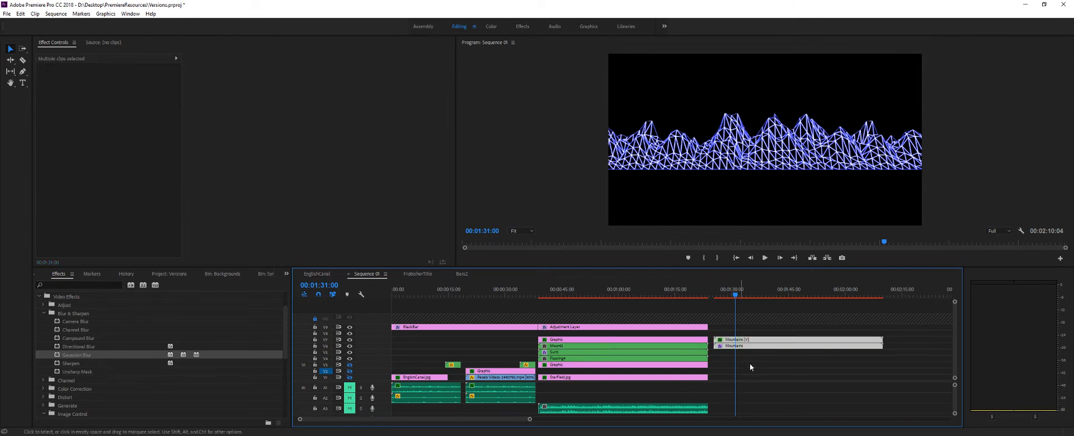
right_click(760, 342)
left_click(782, 218)
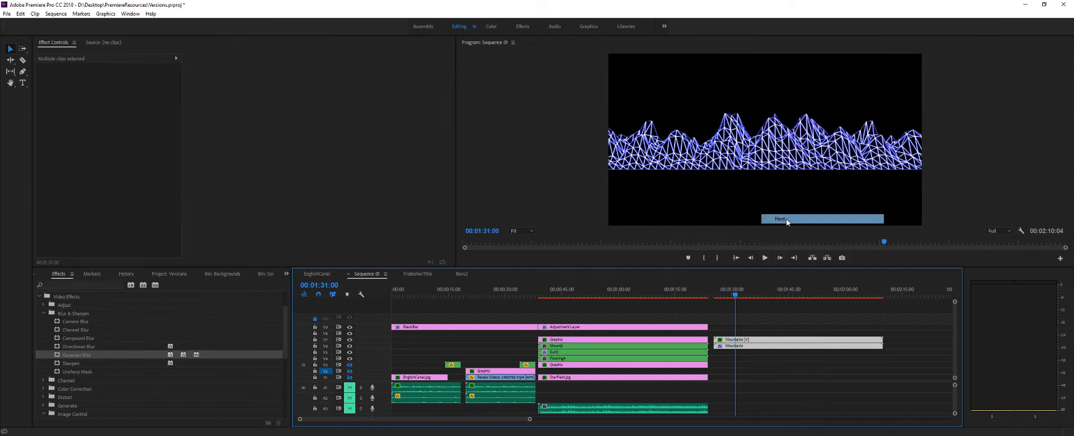
type("Mo")
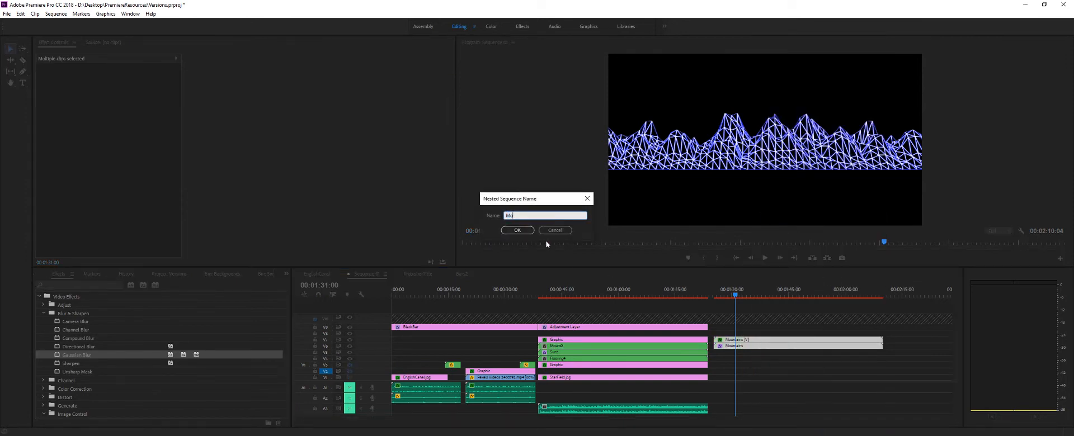
type("unt2")
key("Return")
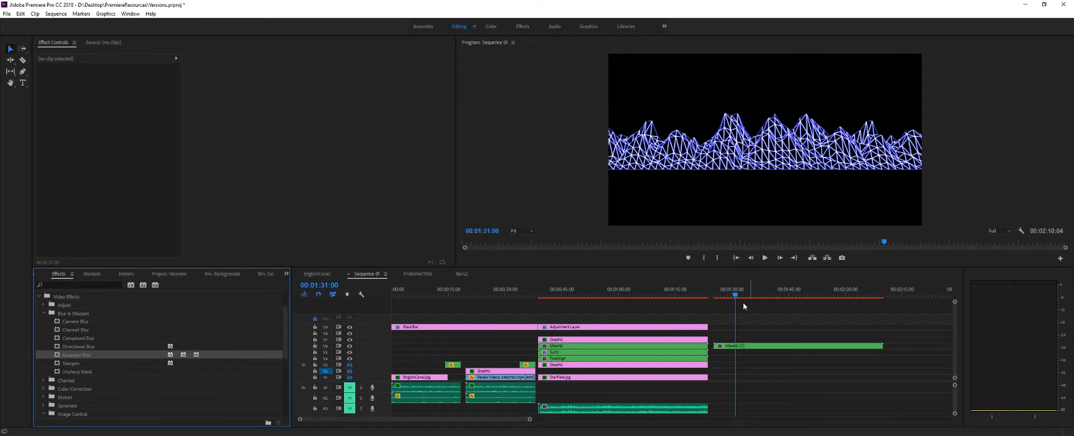
- Preview the newly nested Mount2 clip after the finished scene and delete it from the timeline
left_click(753, 347)
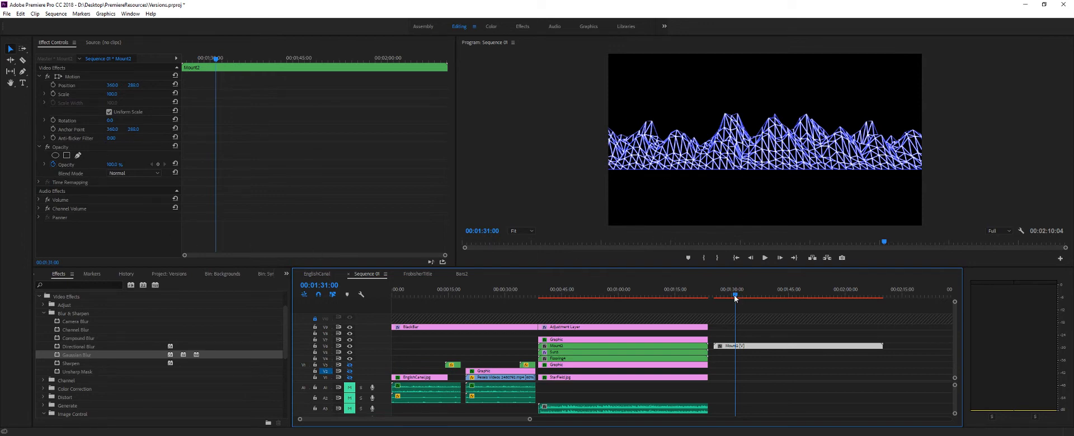
mouse_move(735, 298)
left_mouse_down()
mouse_move(863, 298)
mouse_move(734, 314)
left_mouse_up()
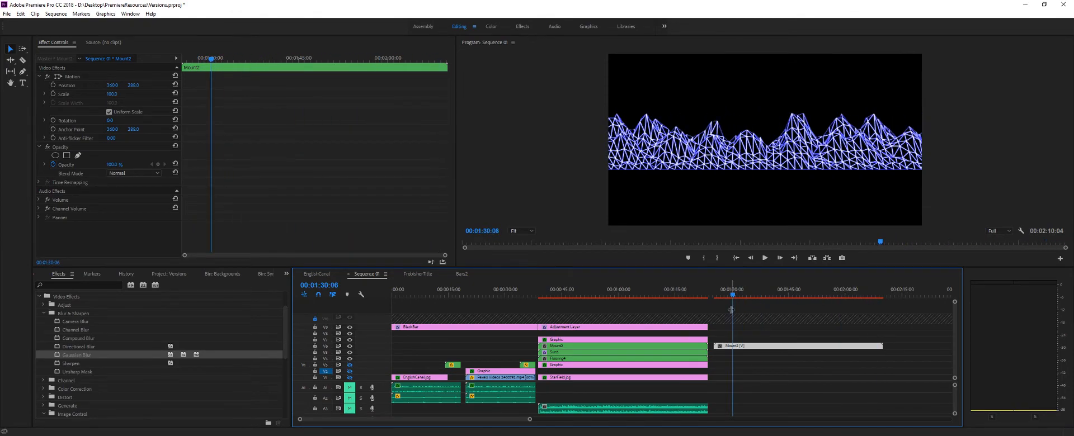
key("Delete")
- Select the sun, mountain and floor clips in turn and turn on the hidden background tracks' output in the finished scene
left_click(562, 352)
left_click(561, 346)
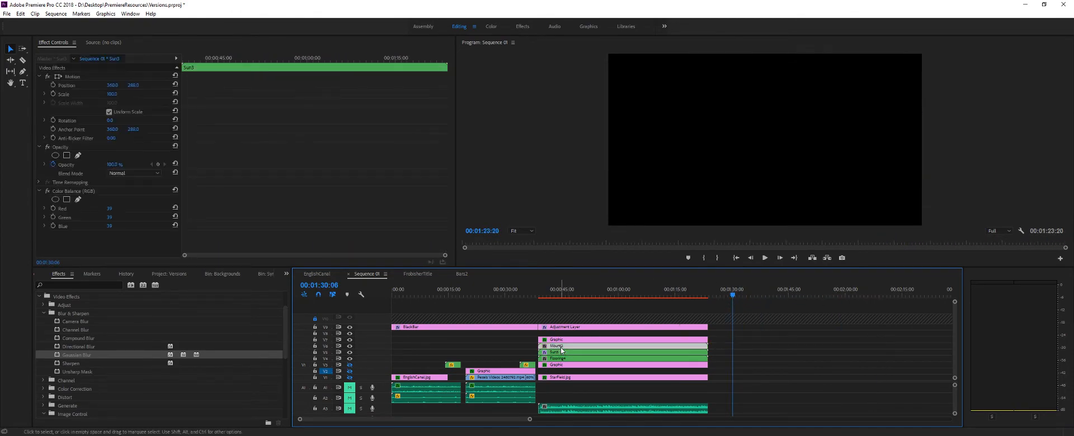
left_click(561, 358)
left_click(549, 297)
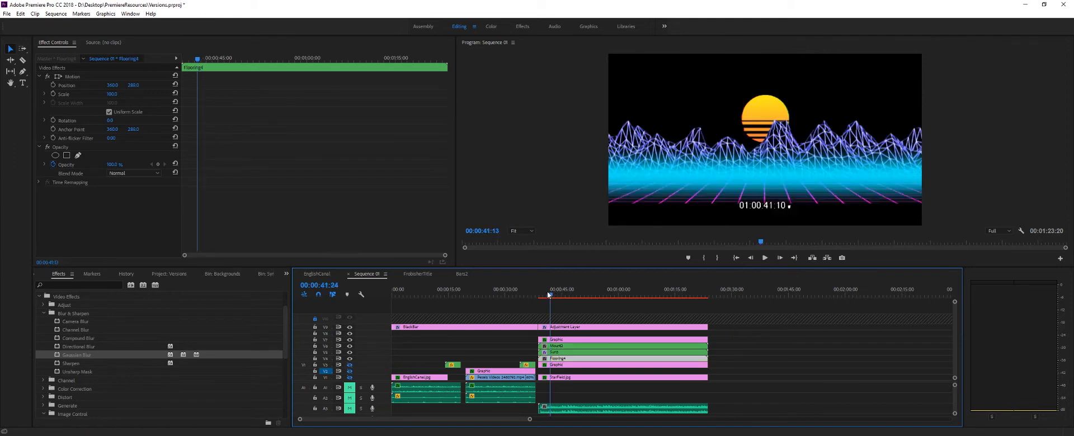
left_click_drag(550, 297, 563, 297)
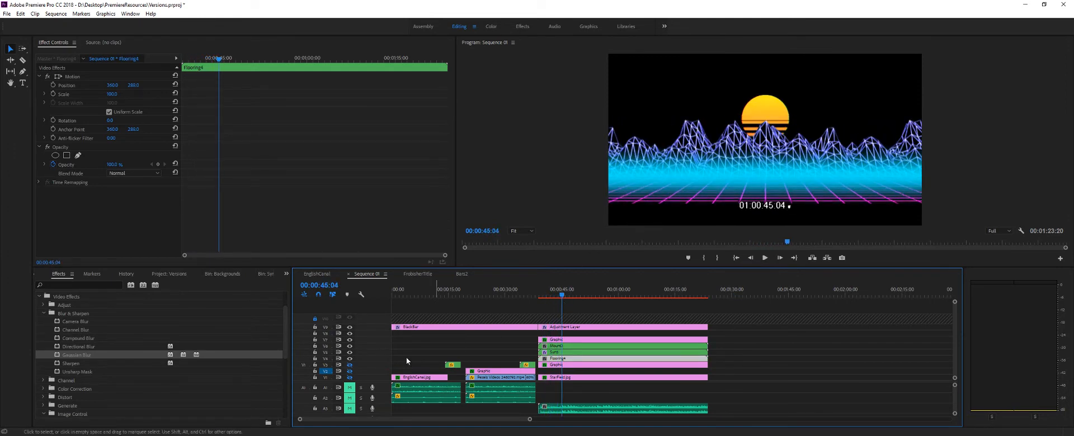
left_click(349, 376)
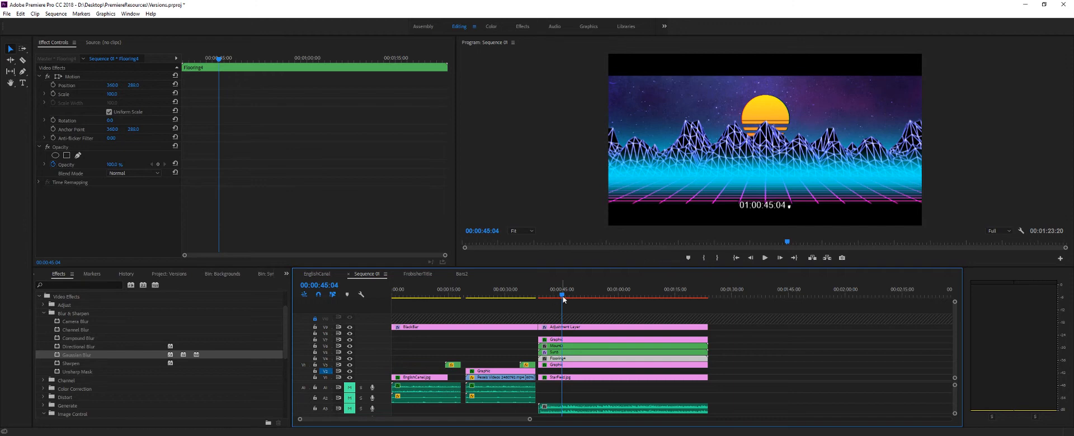
- Enlarge the program preview and play back the complete neon scene with its starfield background
left_click_drag(562, 297, 594, 305)
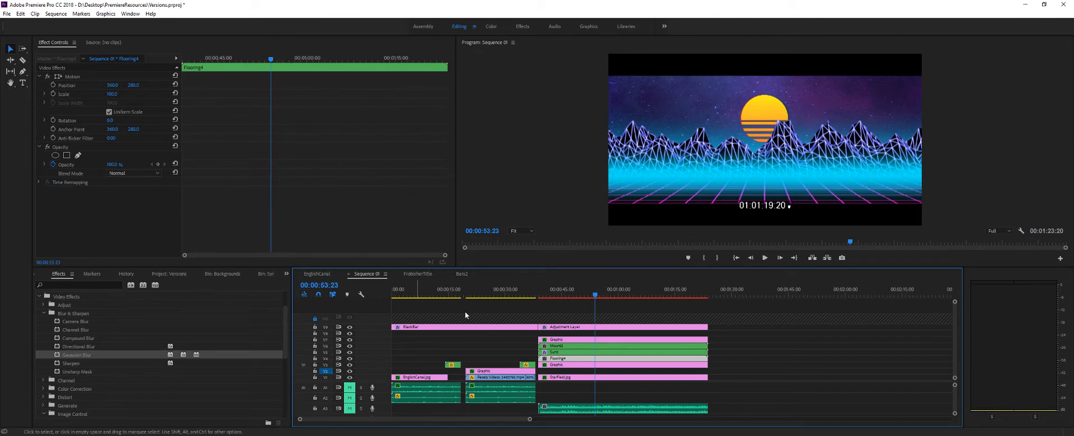
left_click_drag(647, 267, 629, 279)
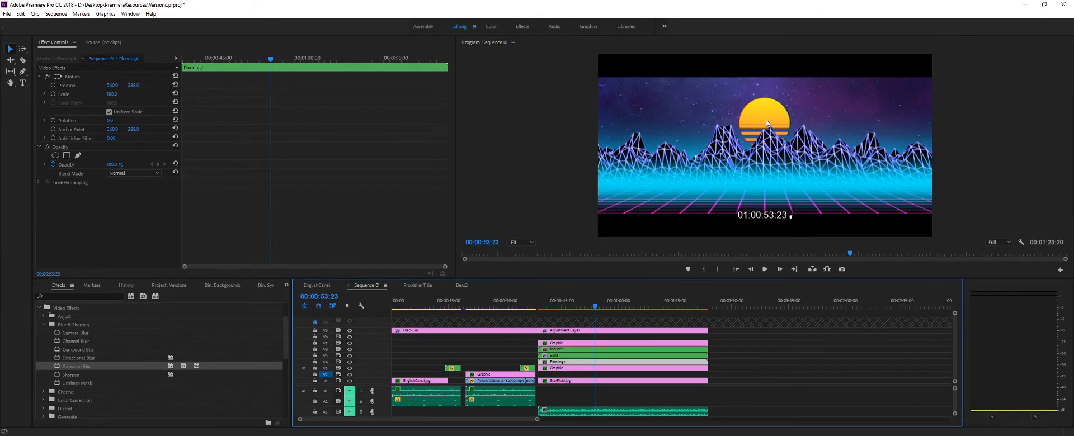
left_click_drag(595, 307, 542, 317)
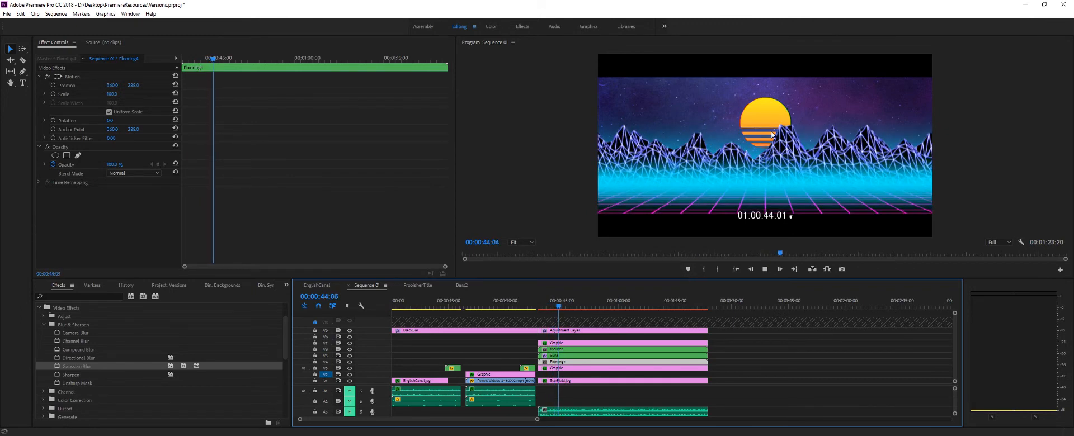
key("space")
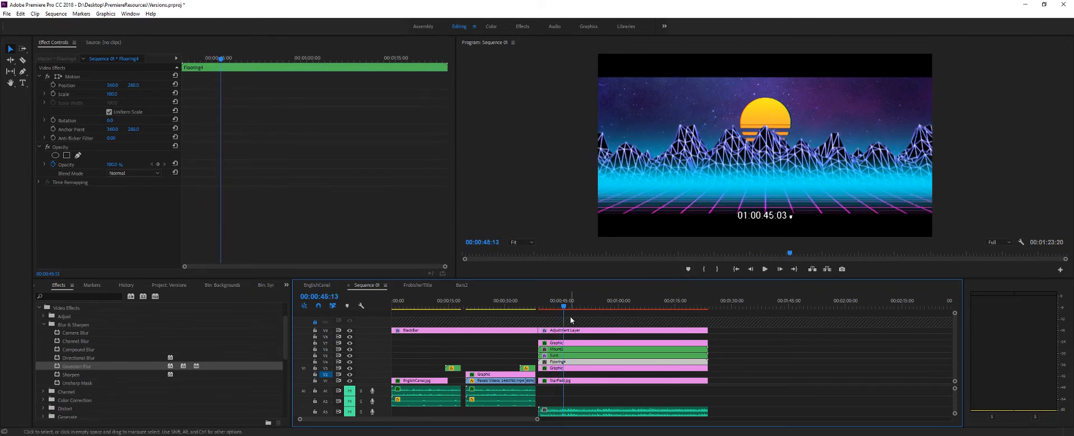
left_click_drag(563, 307, 540, 310)
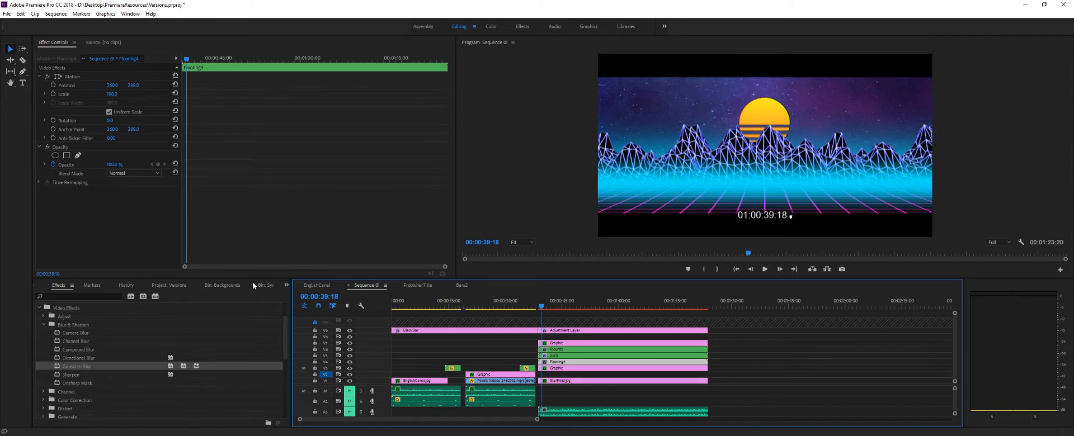
- Place the Sun sequence from the project's items on the timeline after the finished scene and preview it
left_click(169, 285)
scroll(226, 352, "down", 1)
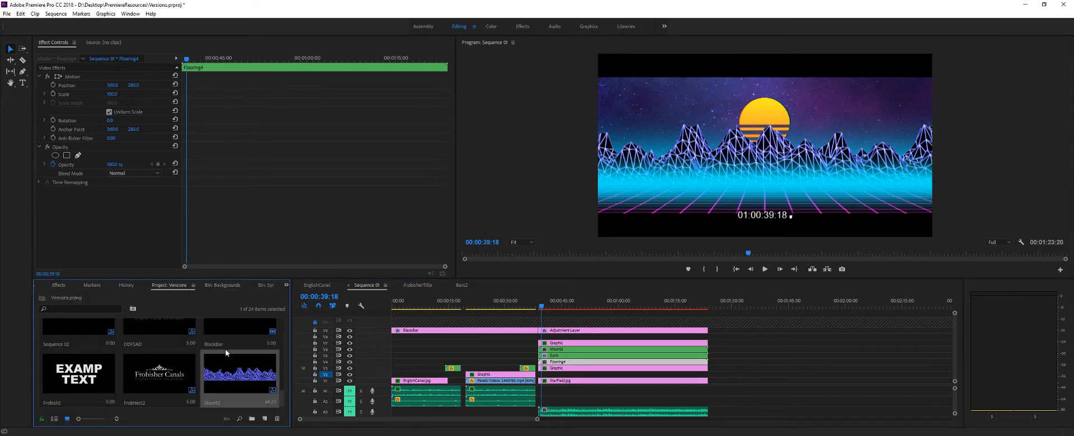
scroll(213, 350, "down", 3)
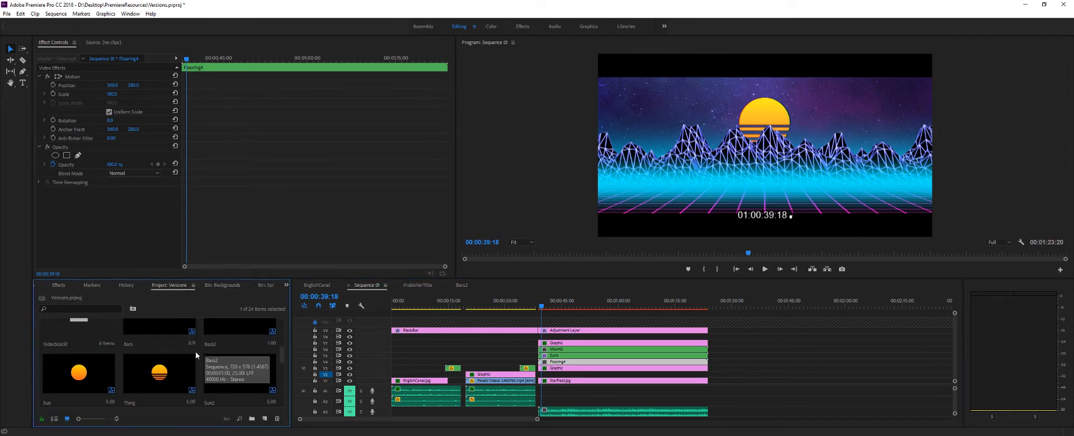
left_click(106, 373)
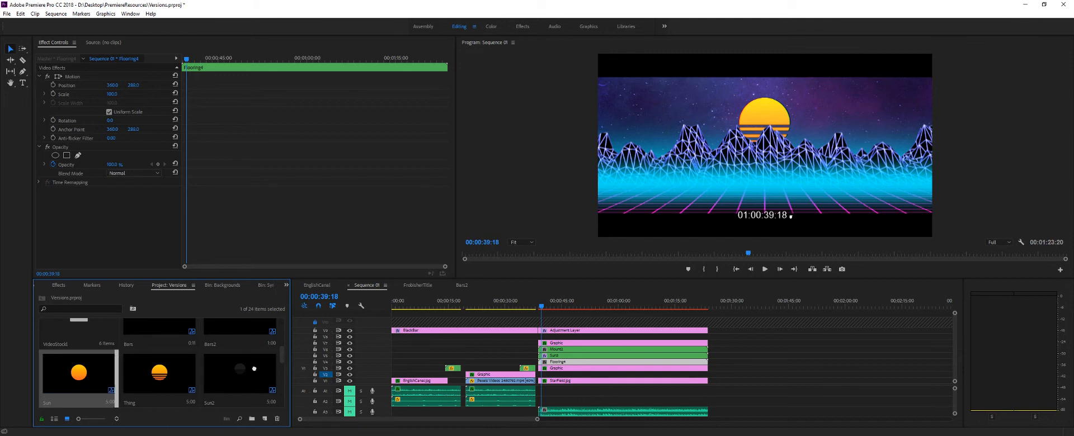
left_click_drag(106, 373, 727, 343)
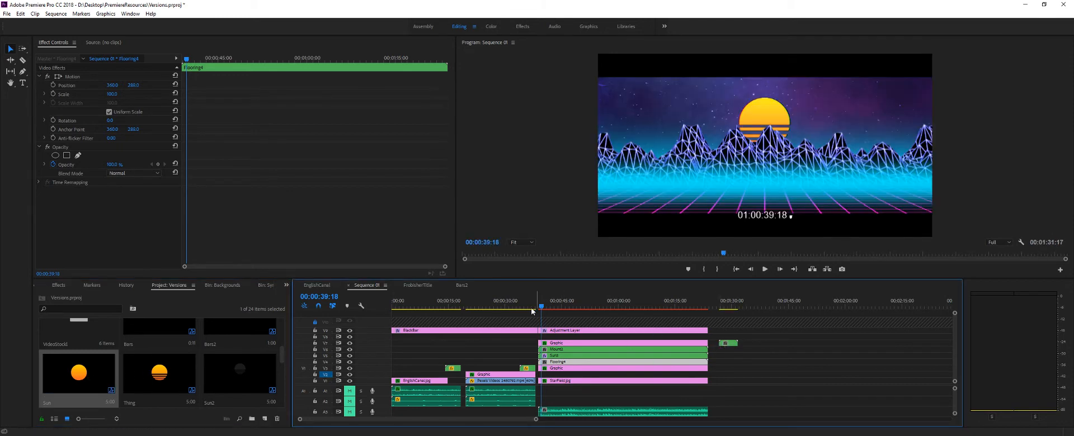
left_click_drag(545, 308, 727, 312)
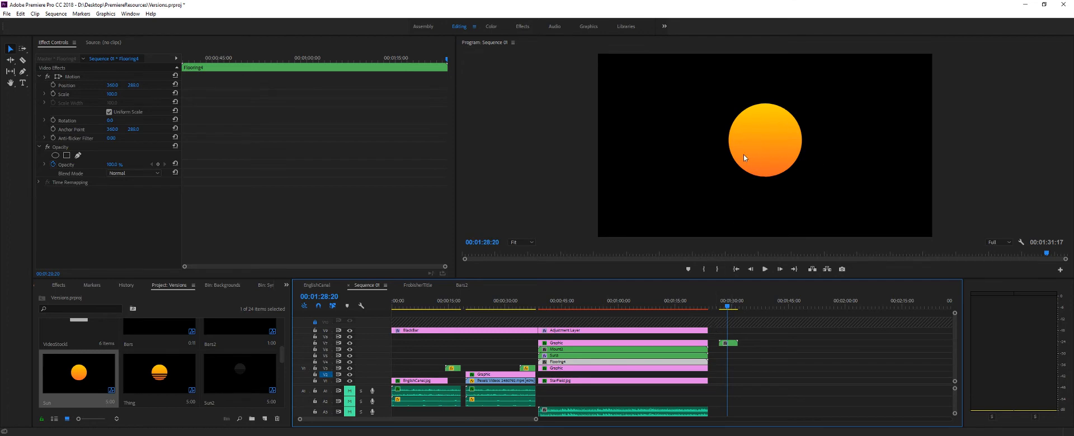
left_click(770, 138)
- Open the nested Sun sequence to examine its sun image clip and look through the project's related items
double_click(728, 343)
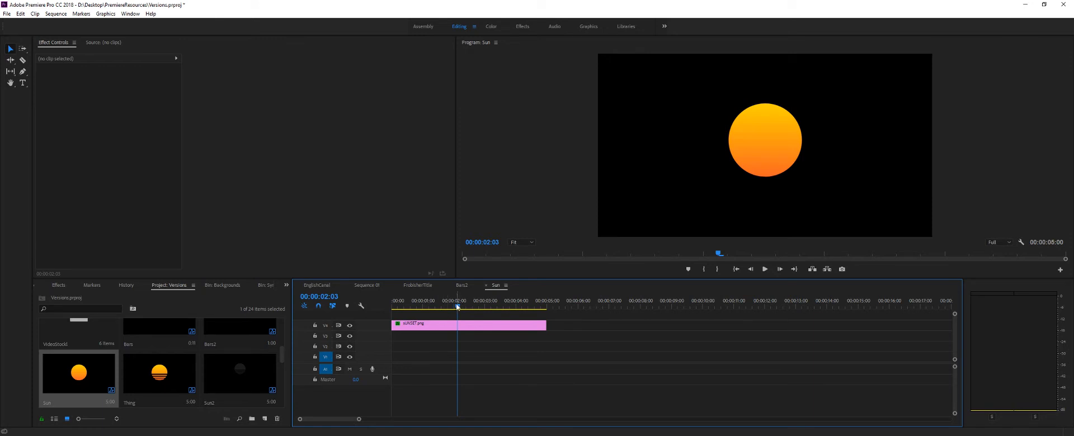
left_click_drag(441, 304, 500, 322)
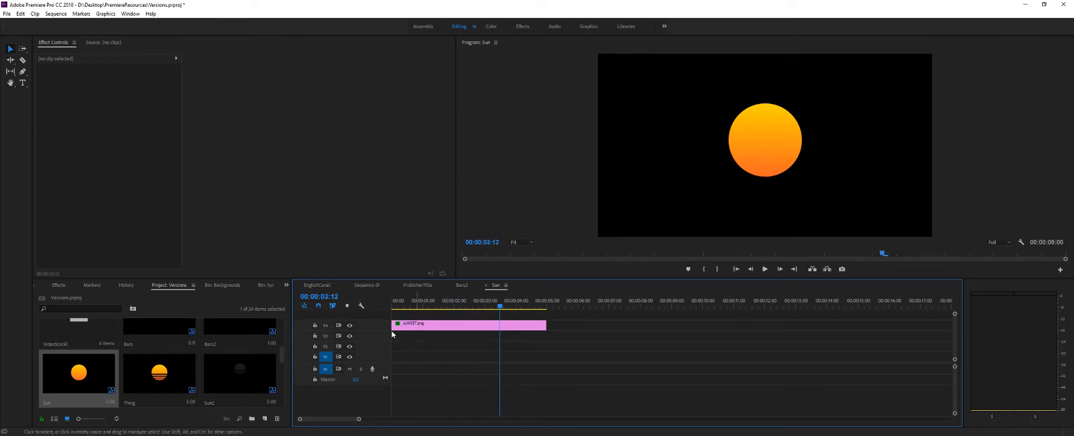
scroll(216, 386, "up", 3)
scroll(216, 386, "down", 2)
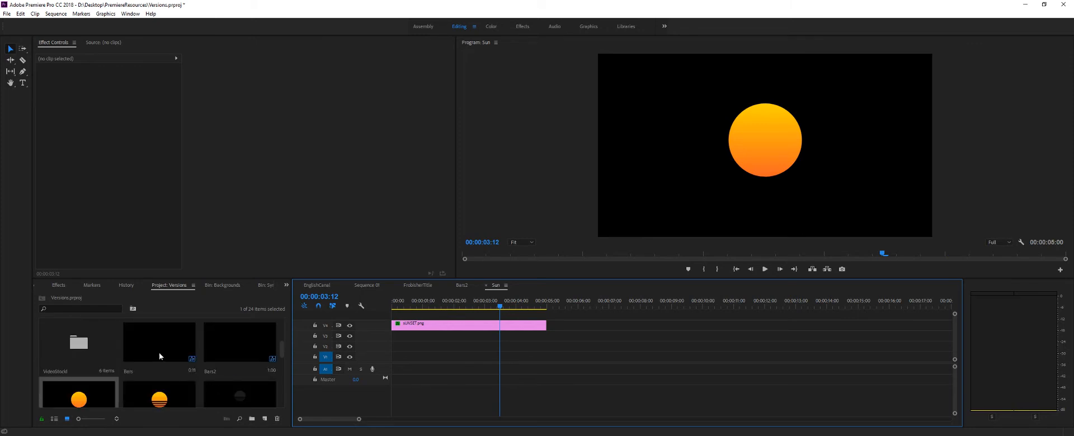
- Place the Bars sequence after the sun image clip in the Sun sequence and apply the Levels effect to it
left_click_drag(159, 353, 564, 332)
left_click(562, 327)
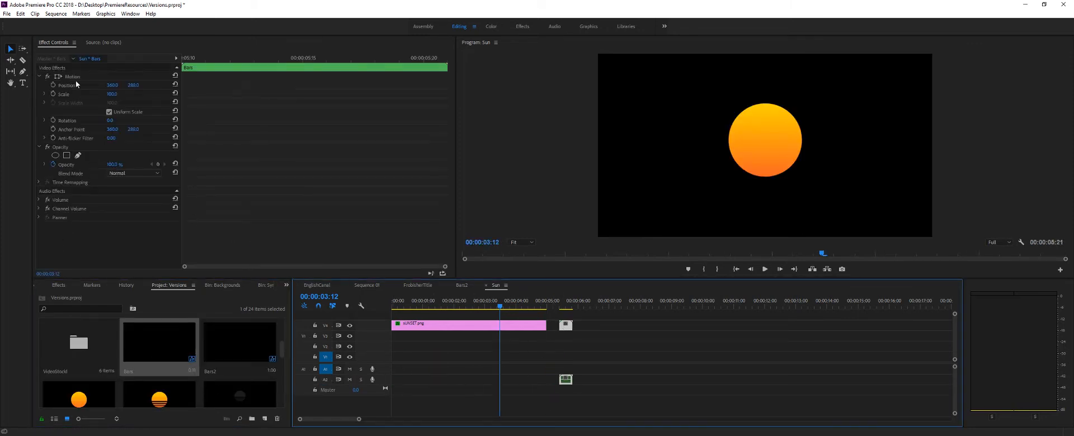
left_click(59, 286)
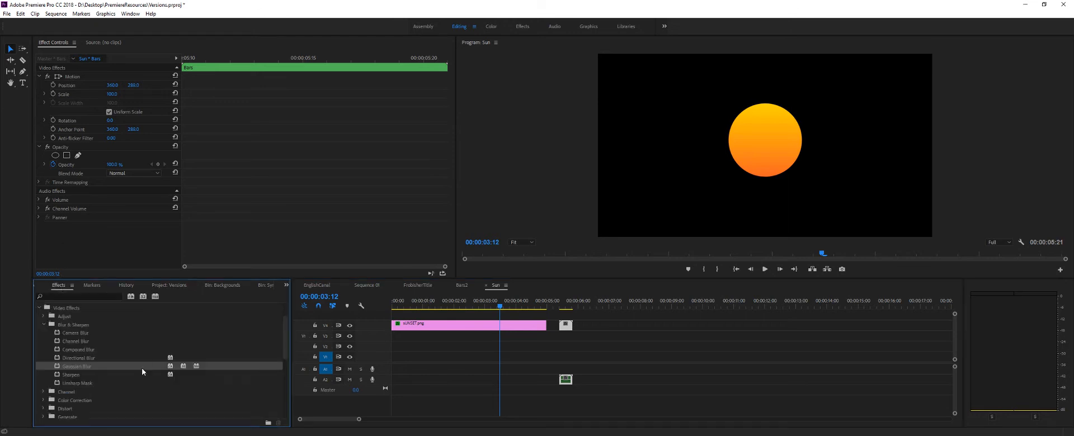
left_click(43, 325)
left_click(43, 317)
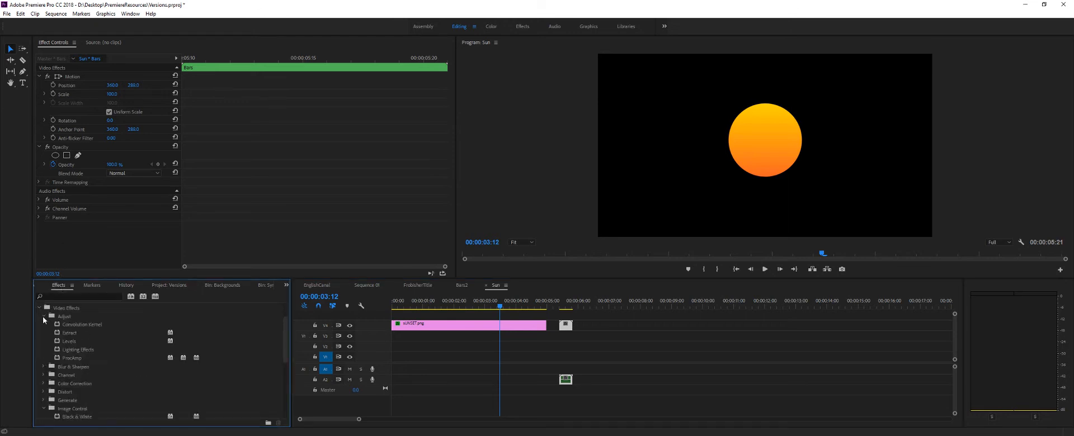
left_click(71, 341)
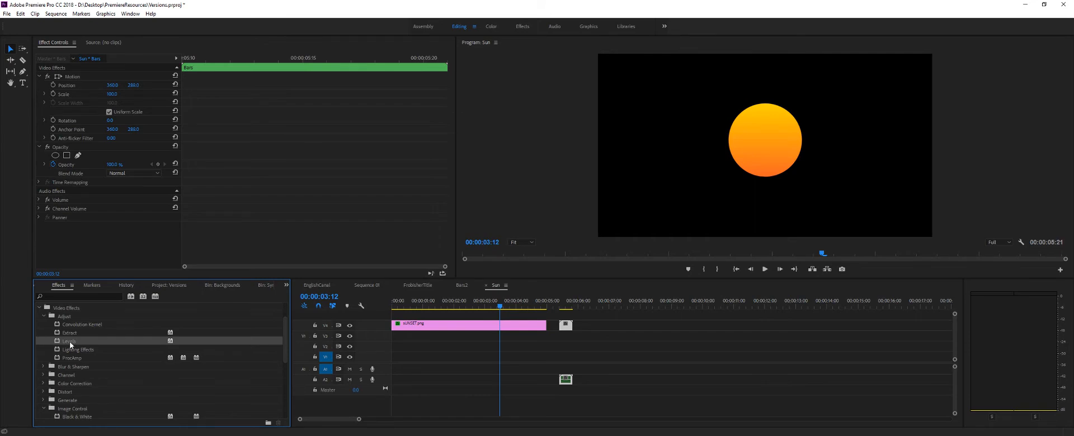
left_click_drag(72, 250, 78, 207)
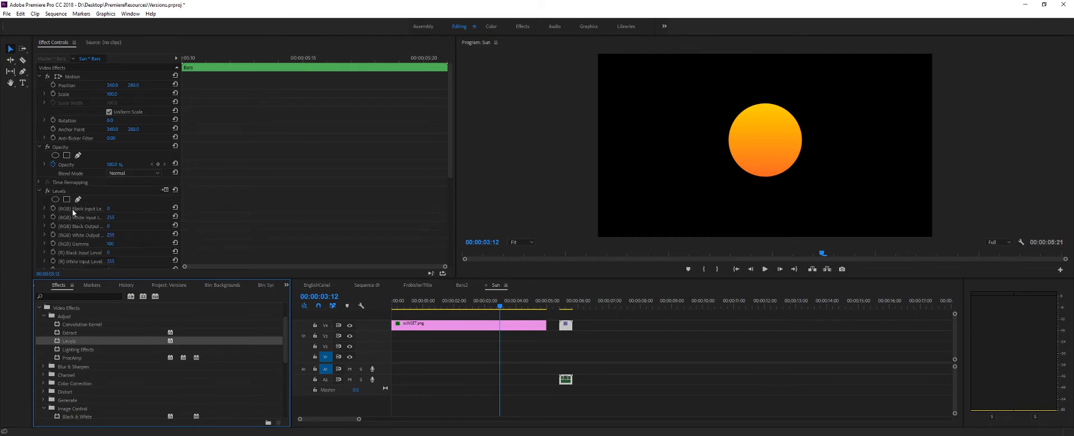
- Try raising the RGB gamma in the Bars clip's Levels effect, and delete the Bars clip from the Sun sequence
scroll(72, 209, "down", 3)
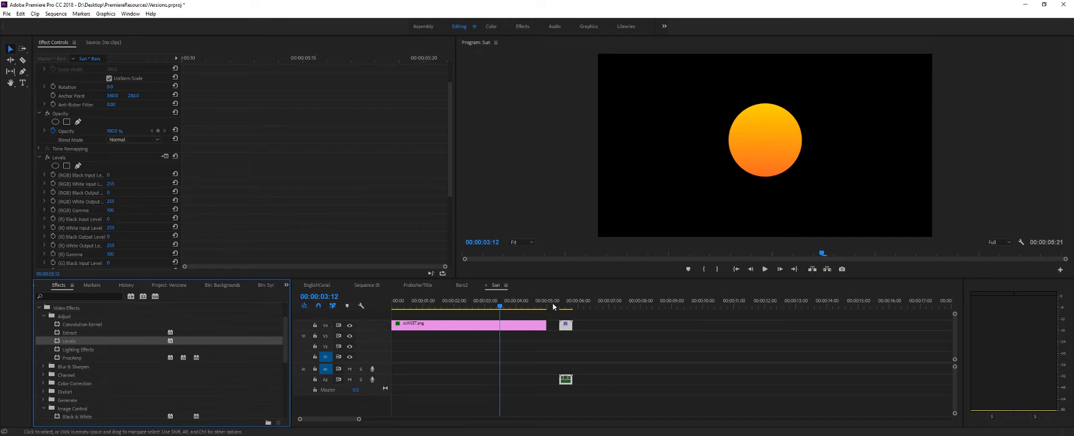
left_click_drag(555, 307, 565, 306)
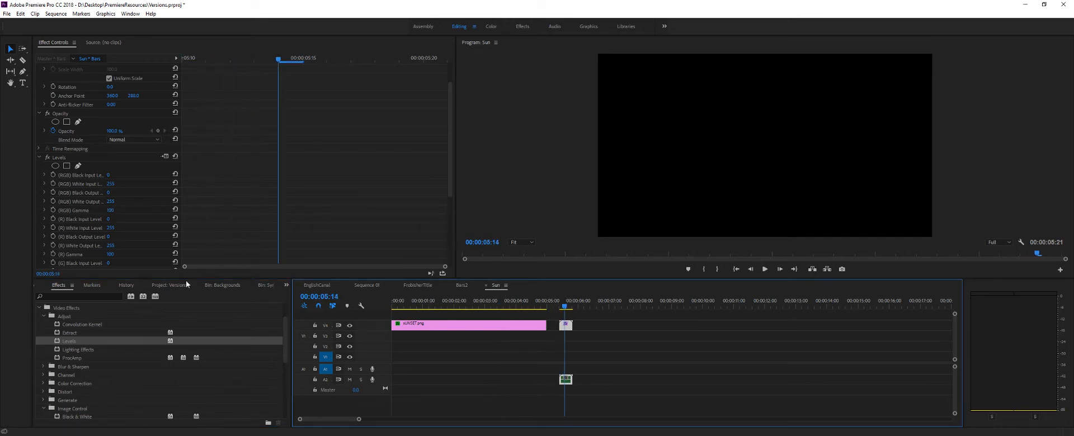
left_click(79, 211)
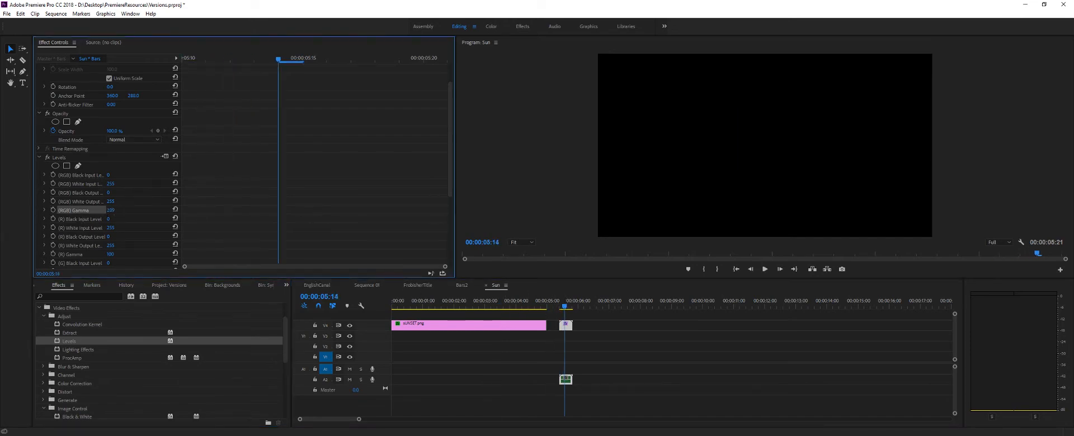
left_click_drag(111, 210, 508, 210)
left_click(379, 400)
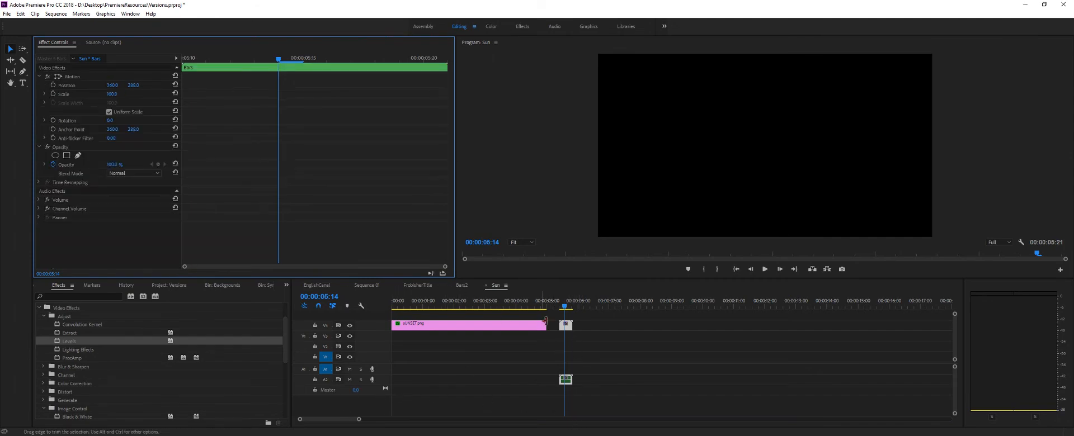
left_click(567, 327)
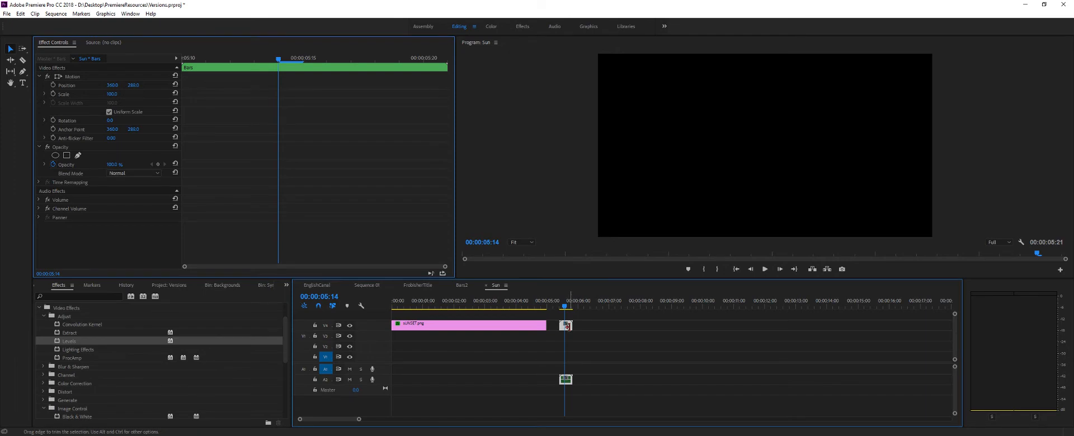
key("Delete")
- Return to Sequence 01 and preview the finished neon scene at 00:00:44:10
left_click(444, 325)
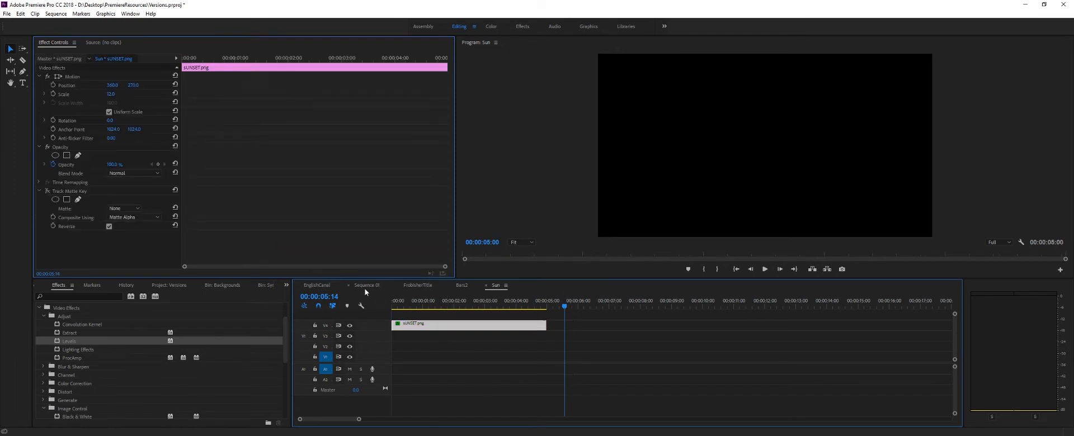
left_click(407, 285)
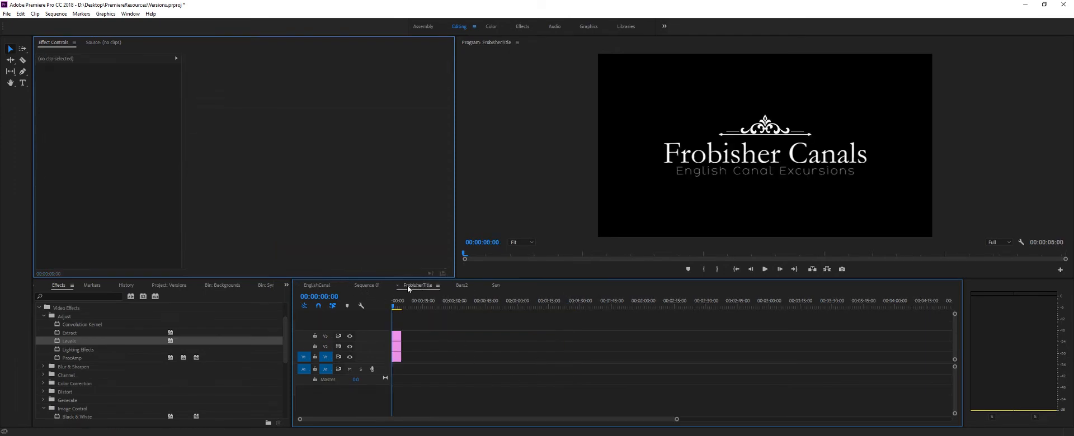
left_click(364, 284)
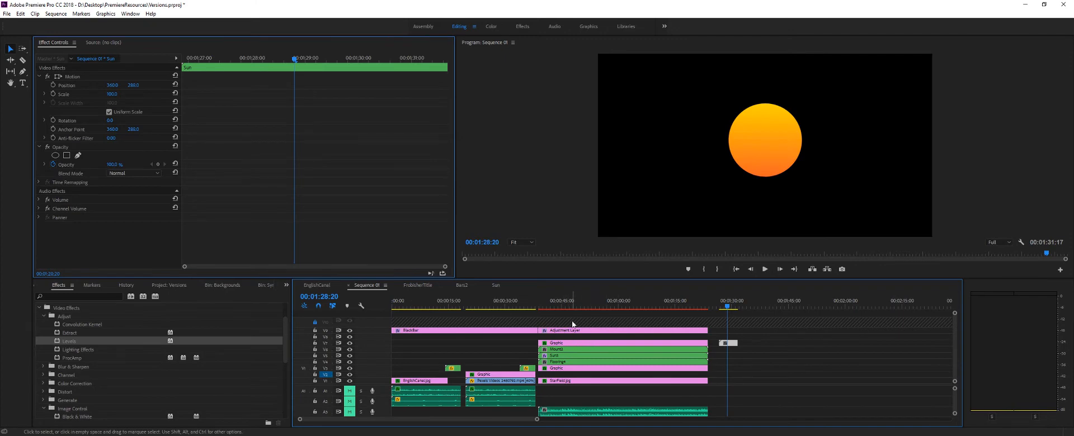
left_click_drag(567, 306, 559, 306)
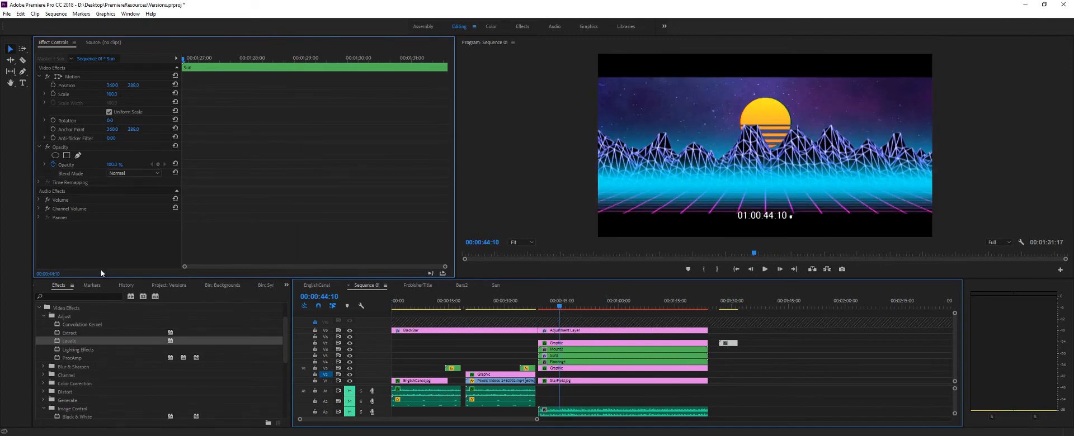
- Place the Bars sequence above the neon scene's graphic clips and preview it at 00:00:42:10
left_click(184, 286)
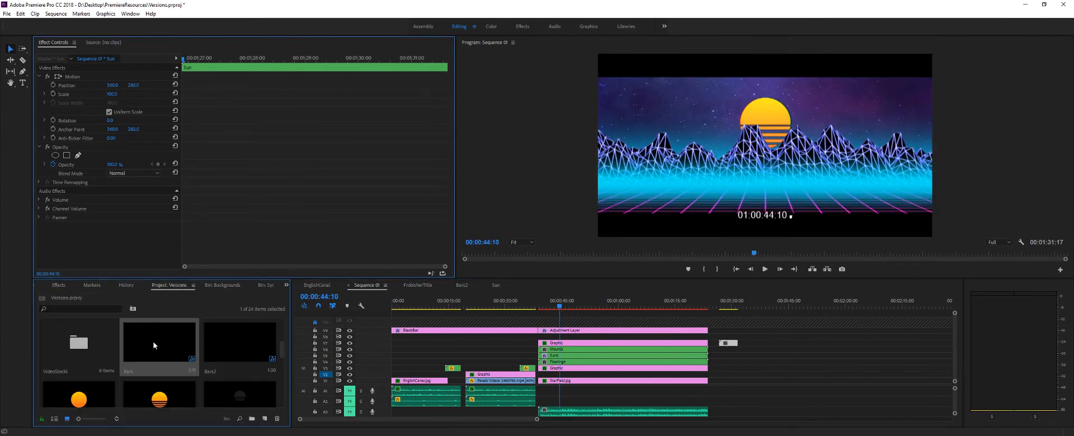
left_click_drag(155, 345, 552, 337)
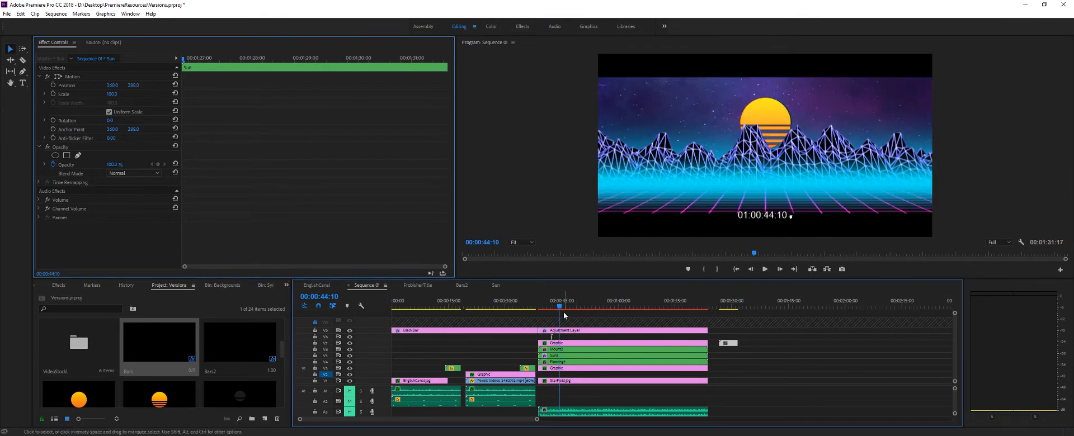
left_click_drag(559, 307, 553, 307)
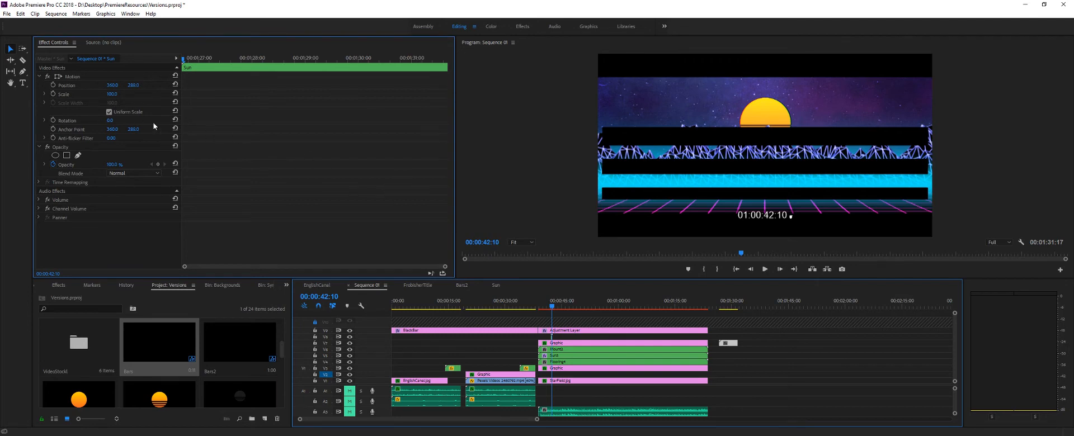
left_click_drag(112, 96, 149, 95)
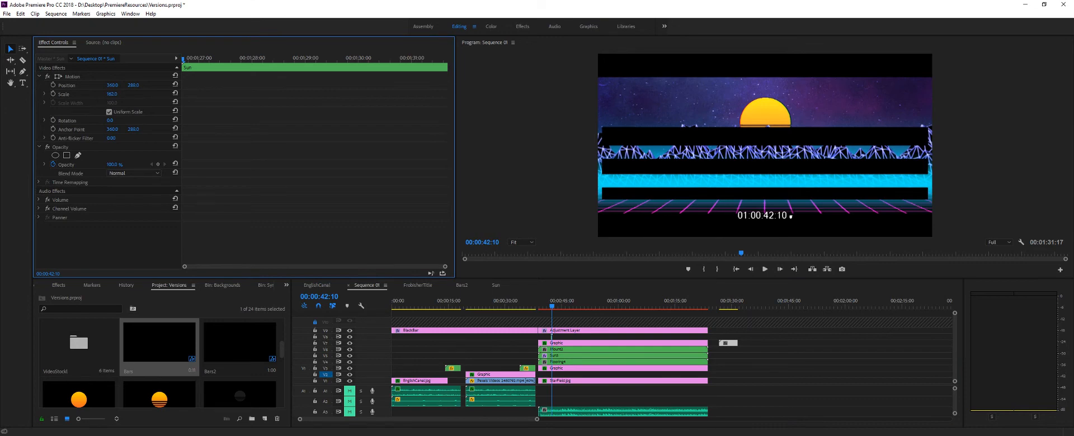
key("ctrl+z")
- Enlarge the timeline around the Bars clip and scale the clip down to about 39 over the scene
left_click(550, 336)
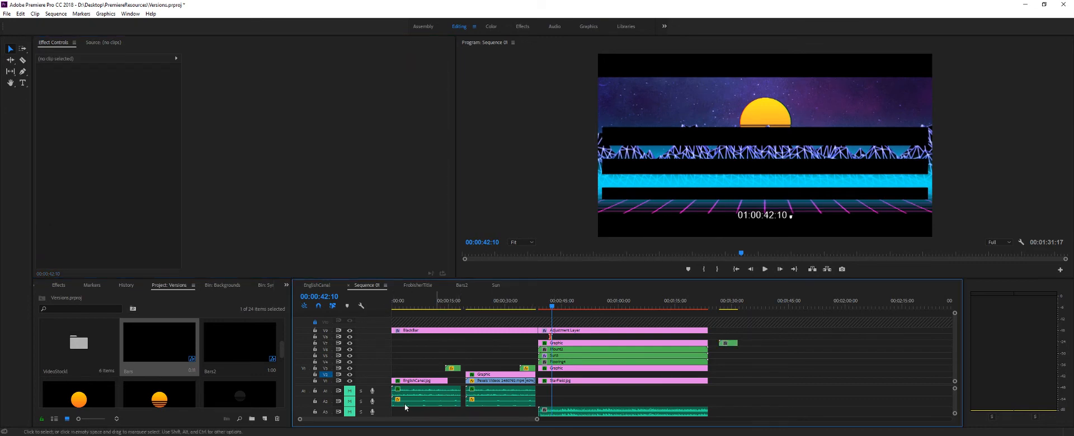
left_click_drag(536, 421, 374, 420)
left_click(675, 337)
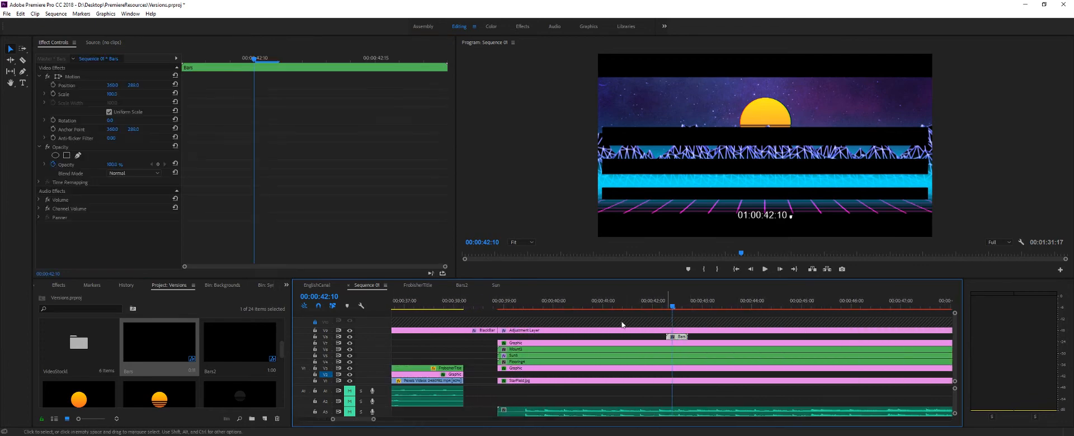
left_click_drag(116, 98, 180, 113)
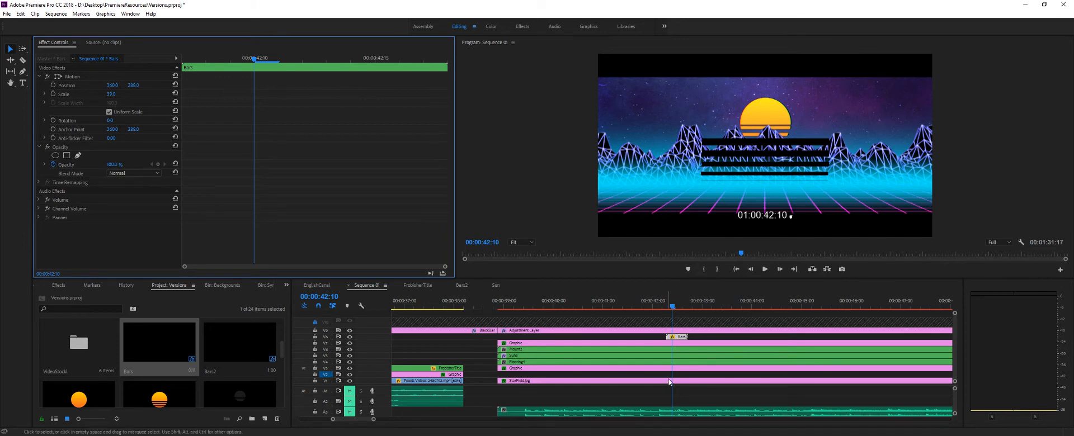
- Delete the Bars clip from the neon scene and preview the scene up to 00:00:47:02
left_click(678, 338)
key("Delete")
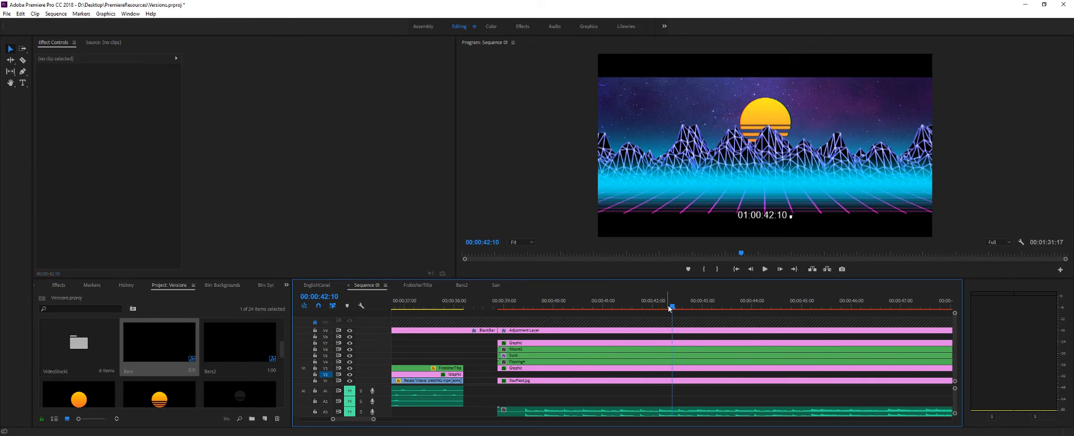
left_click_drag(684, 308, 904, 315)
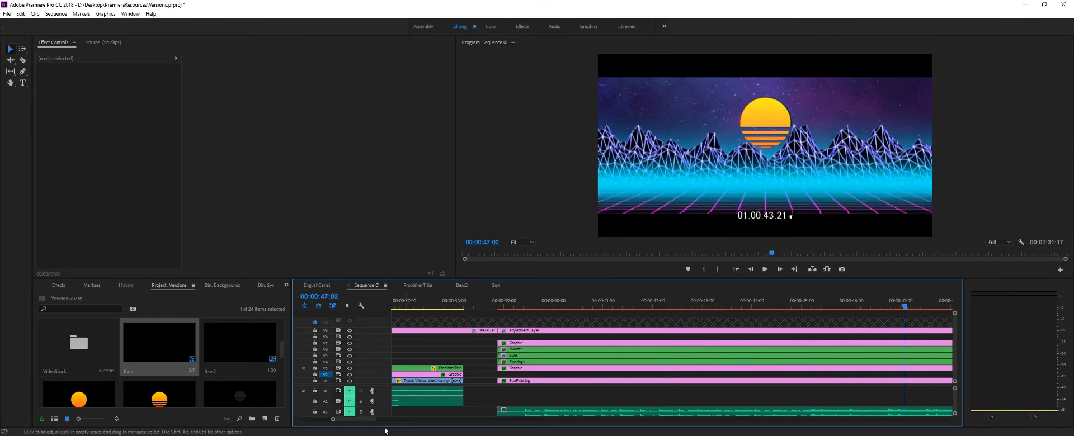
left_click_drag(363, 420, 390, 419)
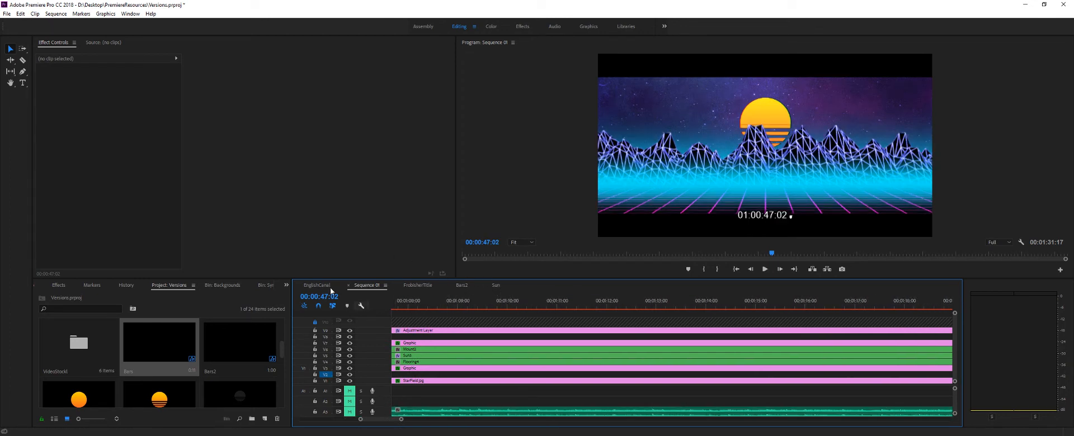
- Create a new sequence in the project with the default settings
left_click(7, 13)
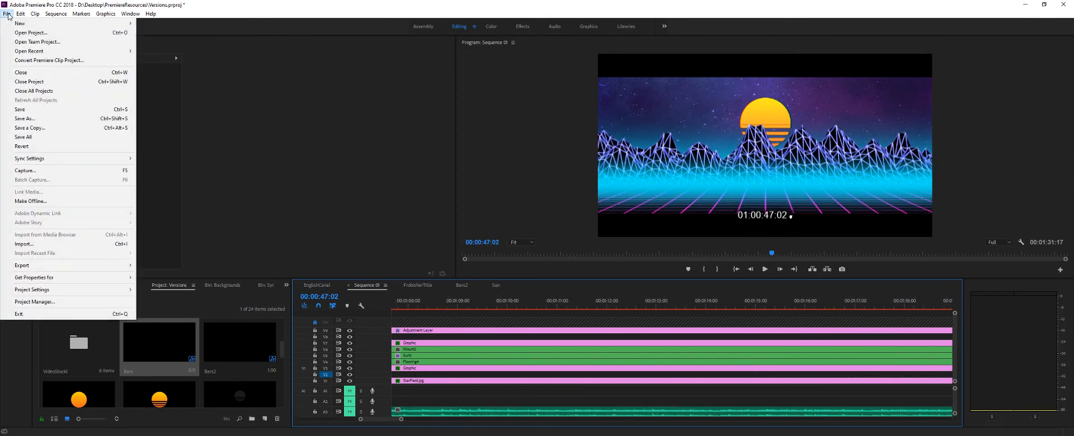
mouse_move(53, 24)
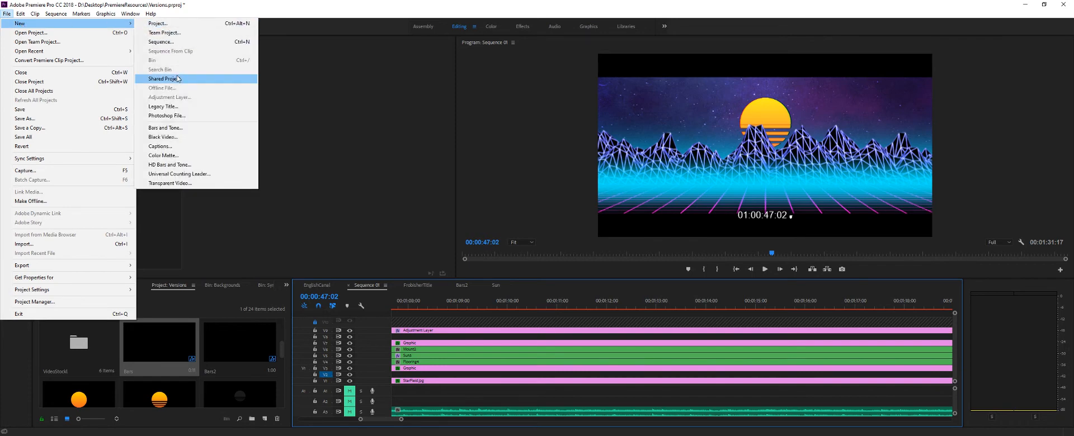
left_click(161, 41)
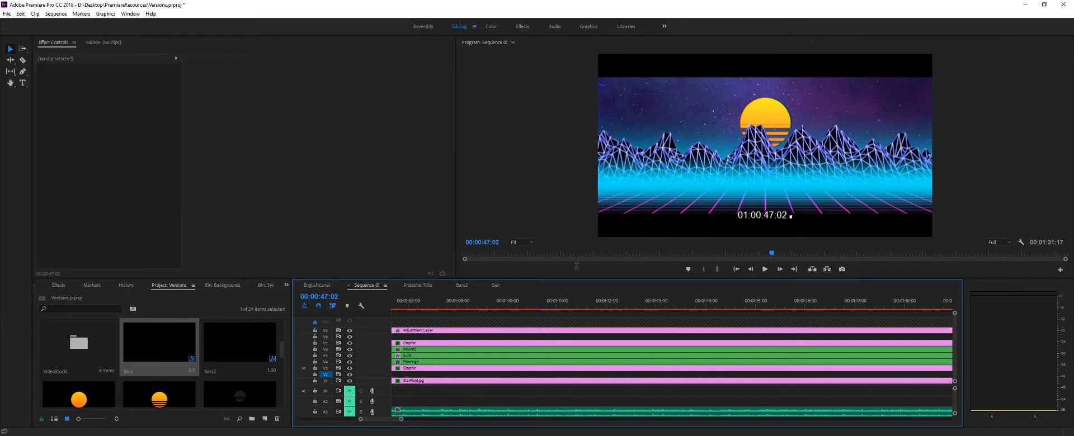
left_click(622, 358)
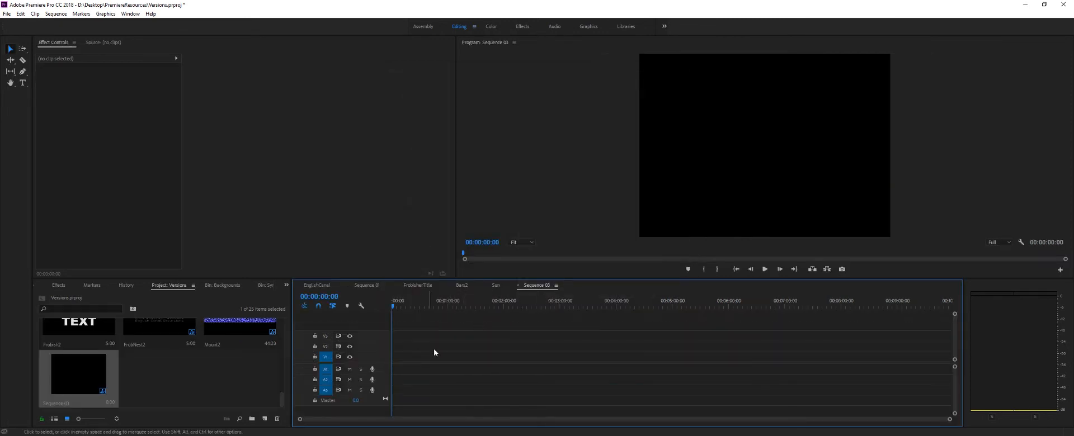
- Place the Sun sequence at the start of the new sequence, keeping the existing sequence settings
scroll(122, 364, "up", 5)
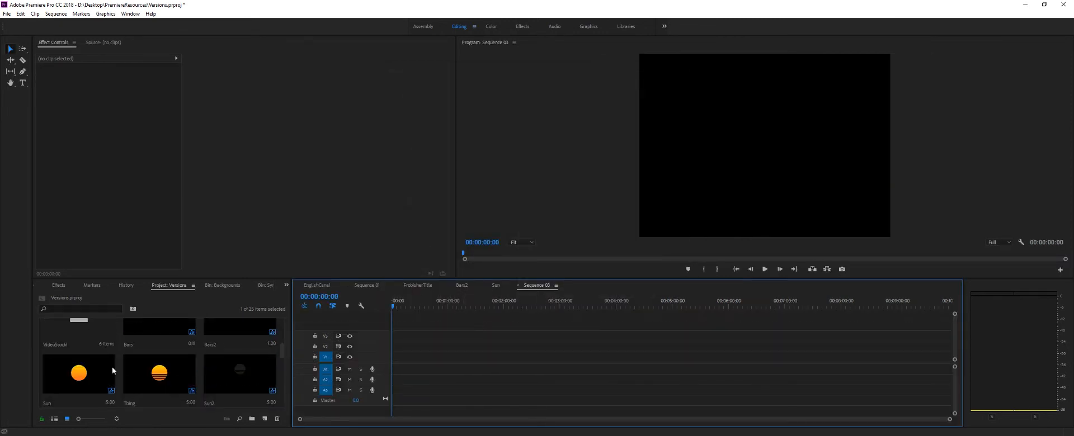
left_click_drag(78, 374, 394, 361)
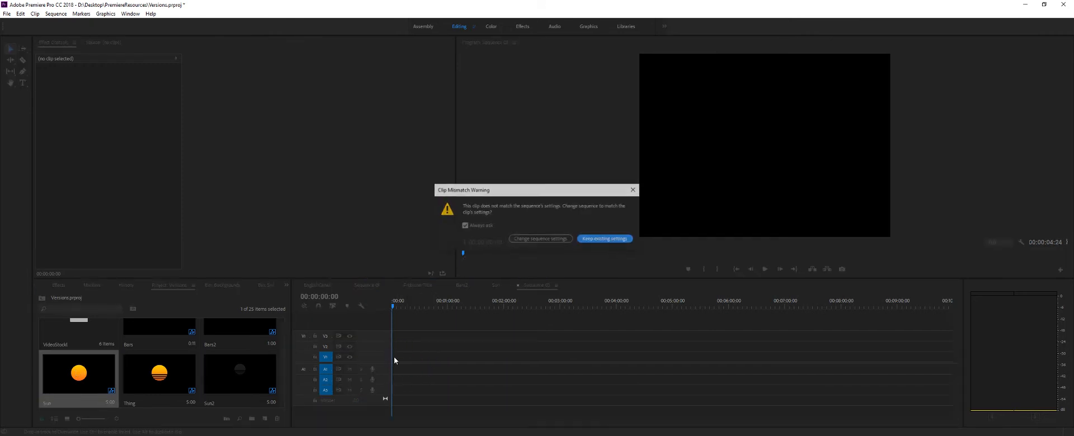
left_click(593, 239)
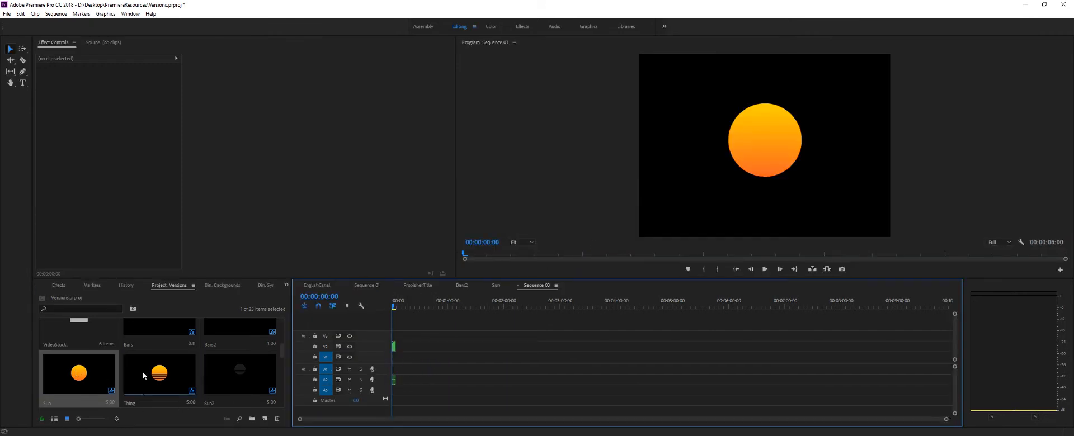
- Add the Bars sequence to track V1 of the new sequence and delete the extra copy farther along the timeline
scroll(143, 371, "down", 1)
scroll(143, 371, "up", 2)
scroll(142, 372, "down", 1)
left_click_drag(175, 331, 405, 357)
left_click_drag(170, 332, 401, 361)
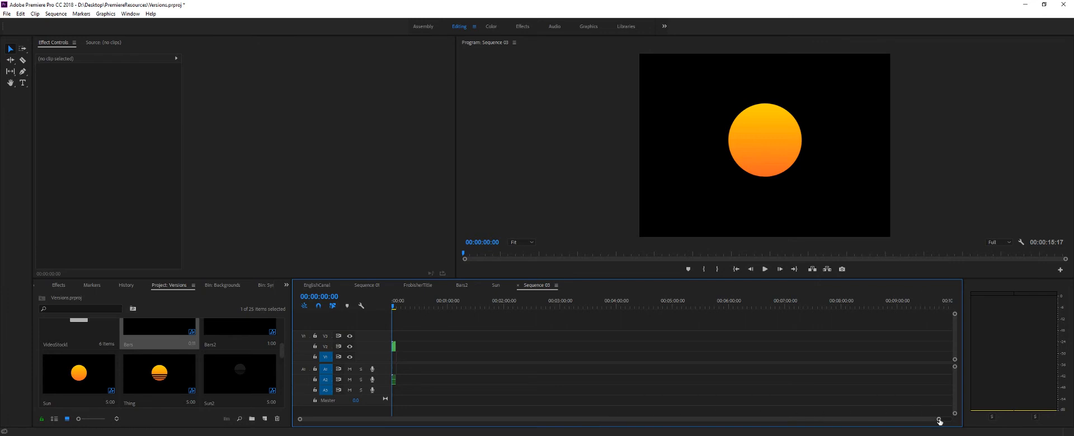
left_click_drag(938, 419, 663, 428)
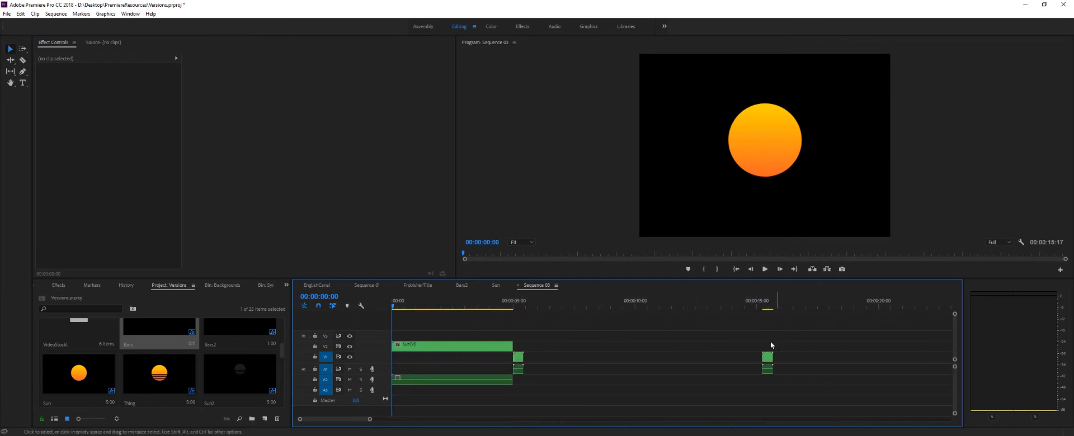
left_click(784, 356)
key("Delete")
- Move the Bars clip on V1 so that it sits beneath the end of the Sun clip
left_click_drag(518, 357, 545, 359)
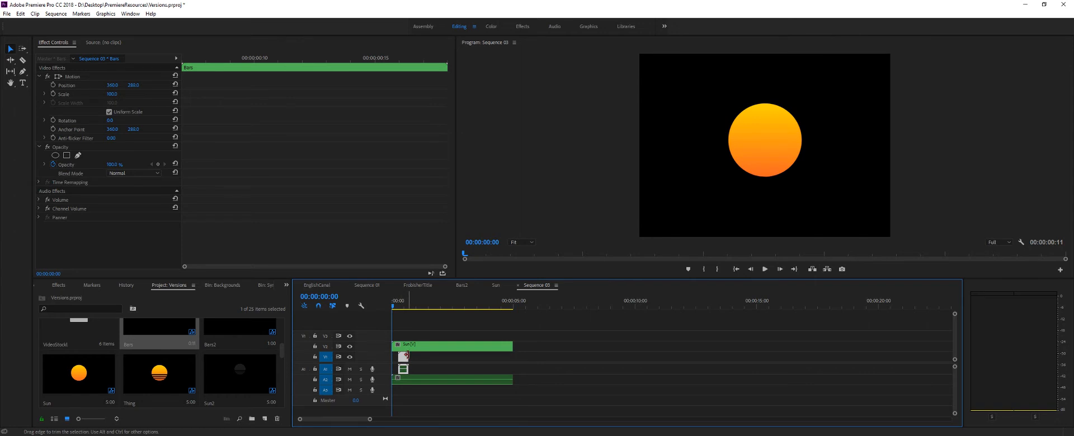
left_click_drag(404, 362, 518, 353)
left_click_drag(406, 367, 511, 364)
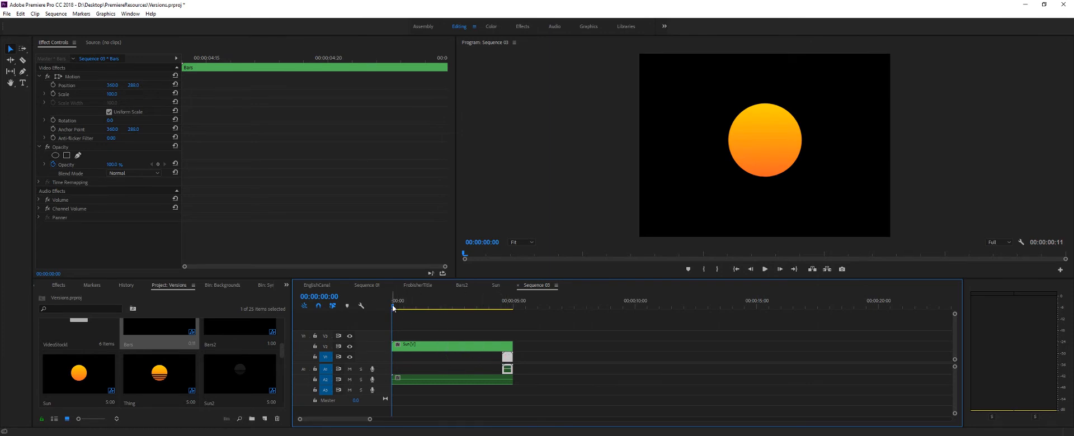
- Move the Bars clip from V1 up to V3, above the end of the Sun clip, and preview the overlap
left_click_drag(393, 306, 505, 306)
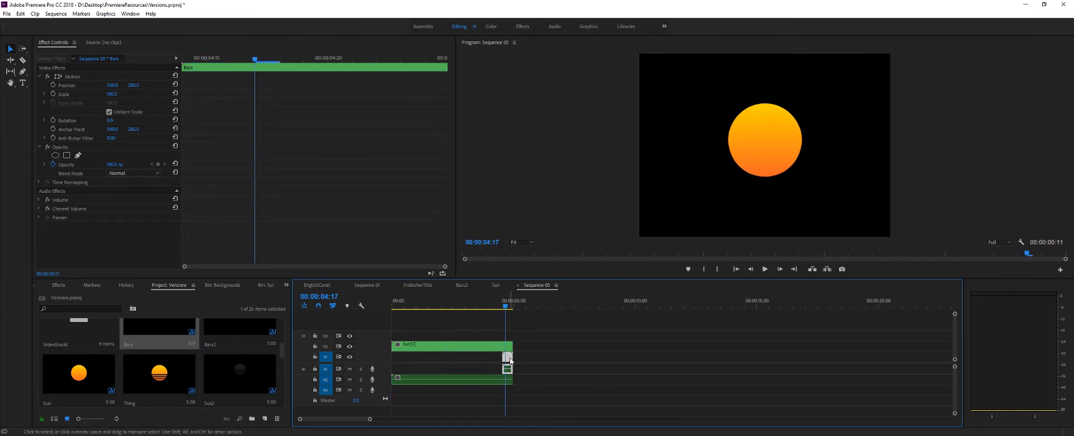
left_click_drag(508, 362, 509, 339)
left_click(501, 307)
left_click_drag(501, 307, 510, 309)
left_click(477, 338)
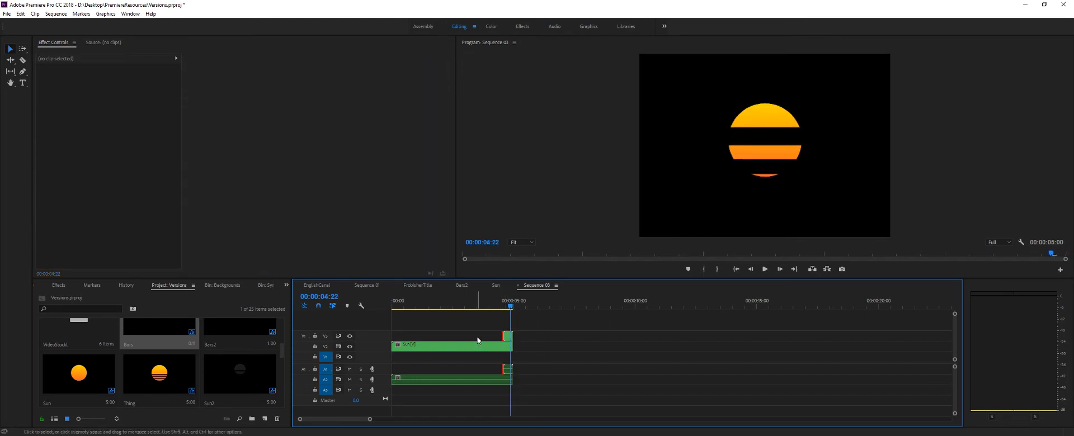
- Scale the Bars clip on V3 down to about 31 so its stripes fit over the lower half of the sun
left_click(507, 339)
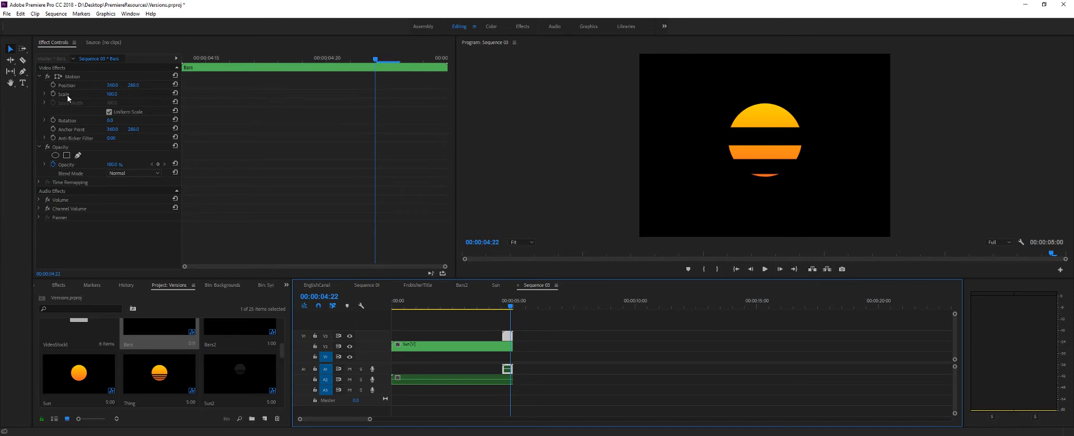
left_click(111, 95)
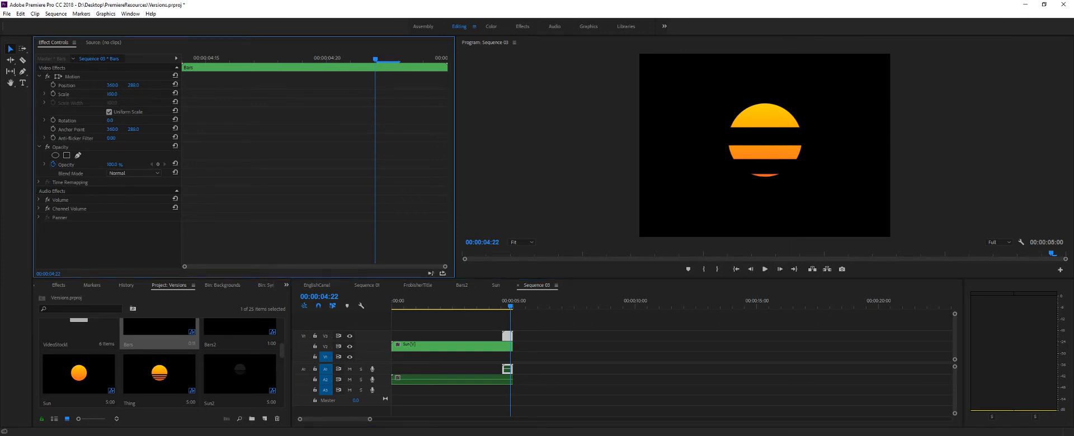
left_click_drag(111, 95, 72, 95)
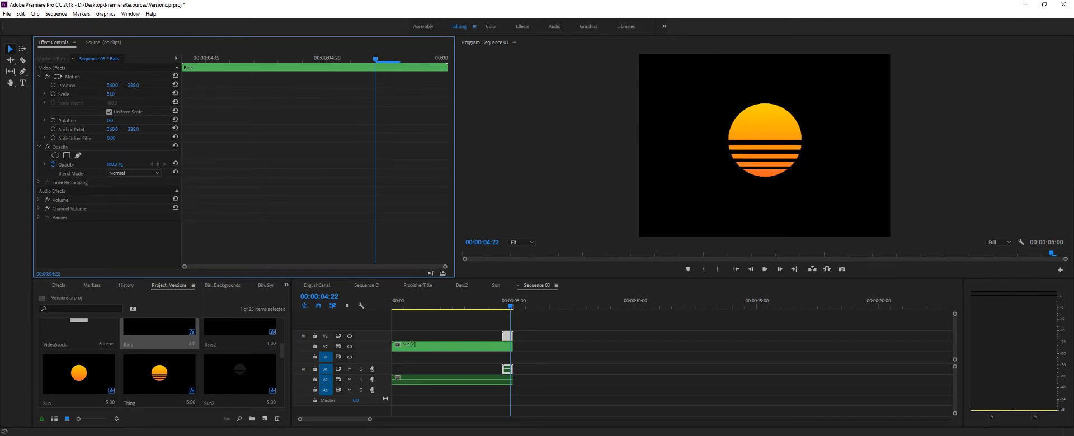
mouse_move(133, 85)
left_mouse_down()
mouse_move(163, 86)
mouse_move(133, 86)
left_mouse_up()
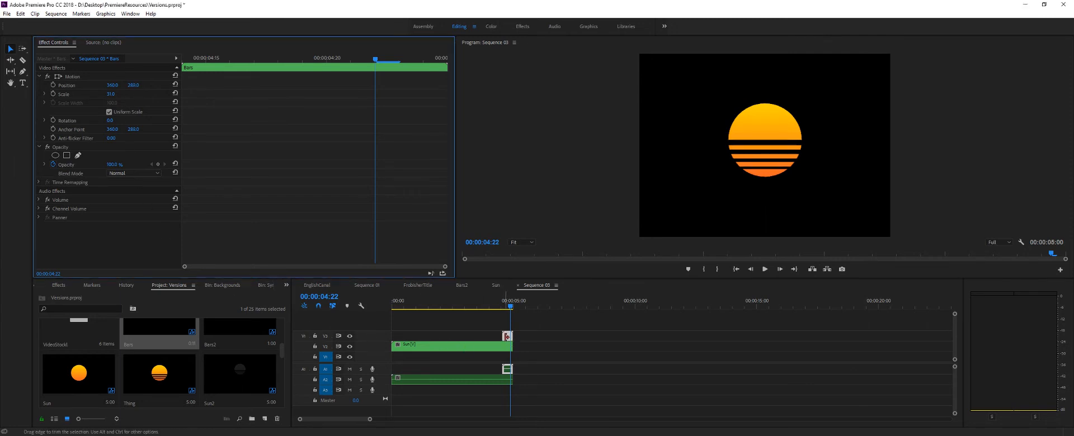
left_click(506, 336)
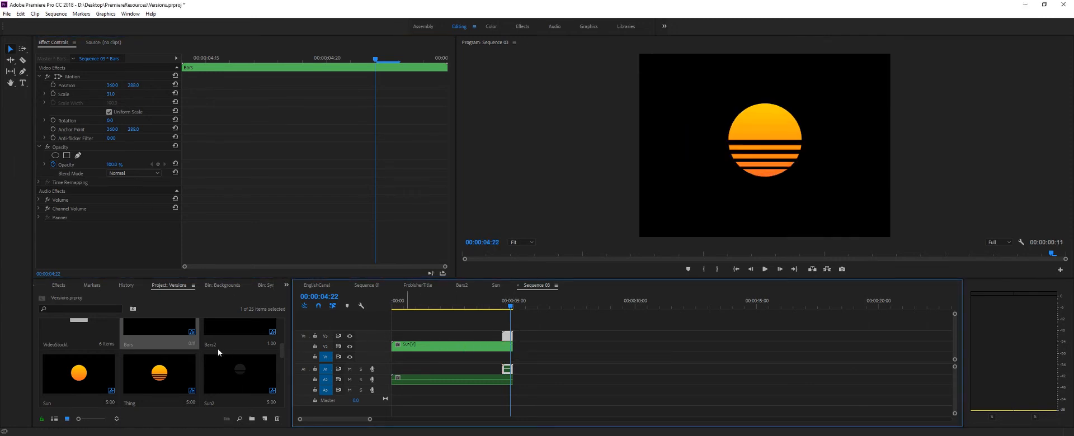
- Place StarField.jpg from the Backgrounds bin on V1 at the start of the sequence, beneath the Sun clip
scroll(270, 354, "down", 6)
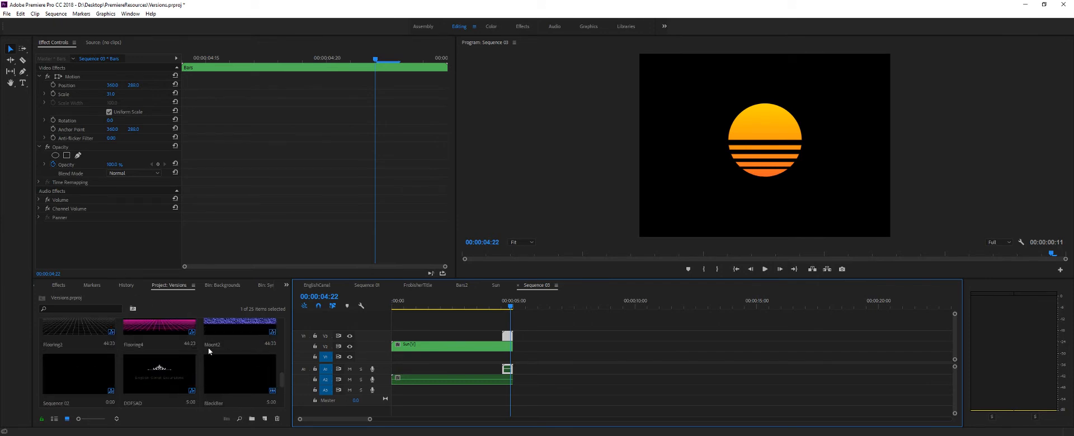
scroll(209, 351, "up", 5)
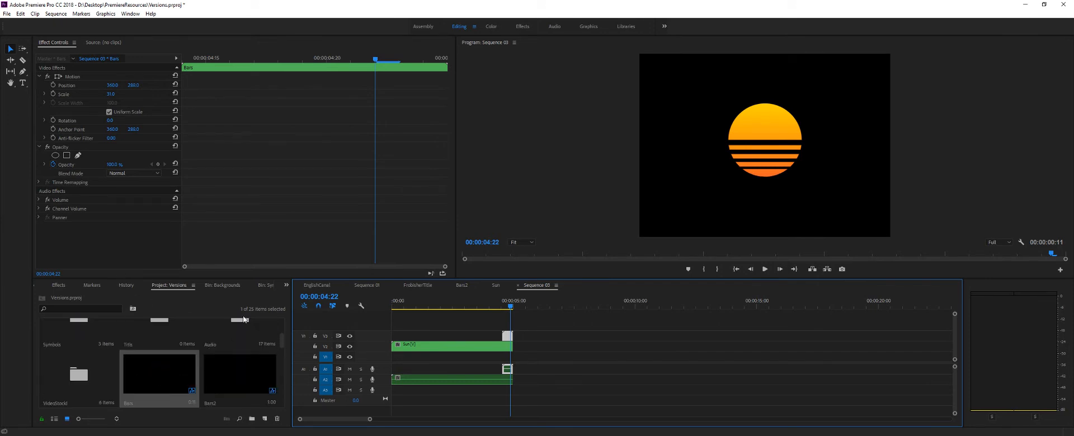
left_click(286, 285)
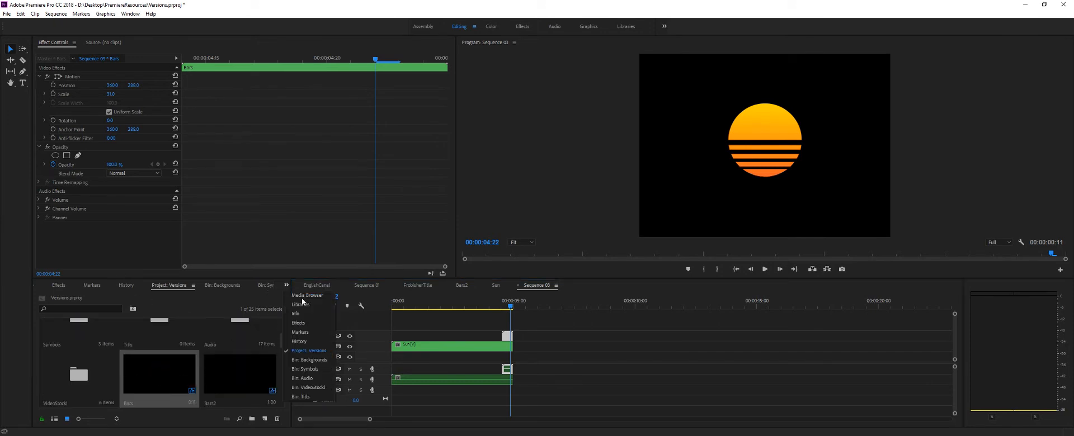
left_click(318, 360)
scroll(189, 384, "down", 2)
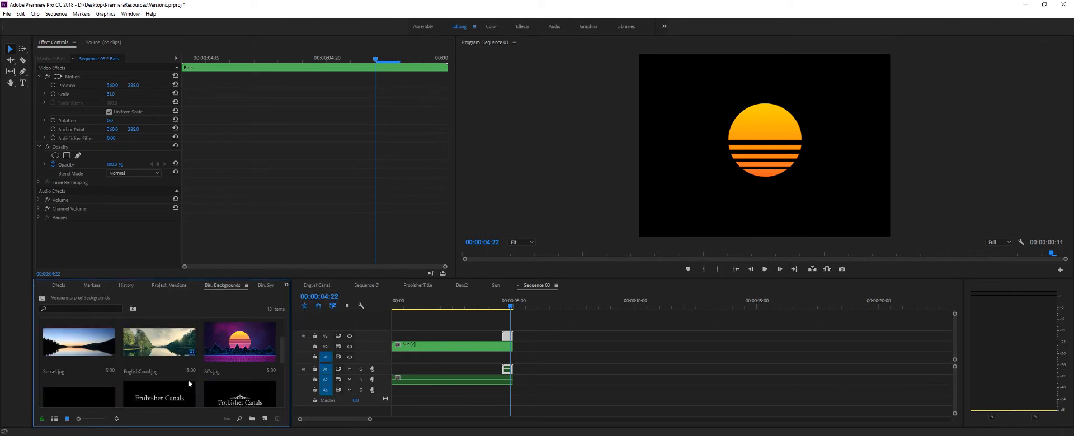
scroll(189, 383, "down", 1)
scroll(216, 374, "up", 1)
left_click(234, 340)
scroll(156, 356, "down", 1)
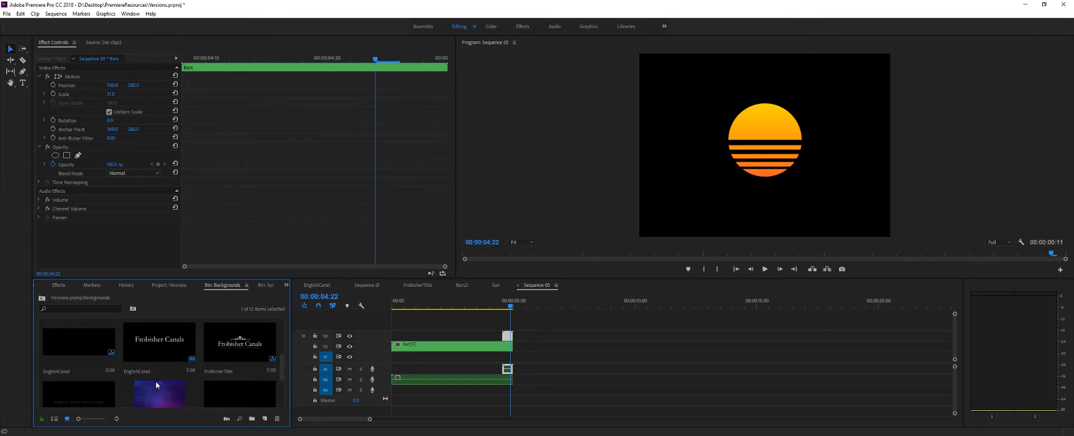
scroll(156, 386, "down", 1)
left_click_drag(159, 349, 395, 376)
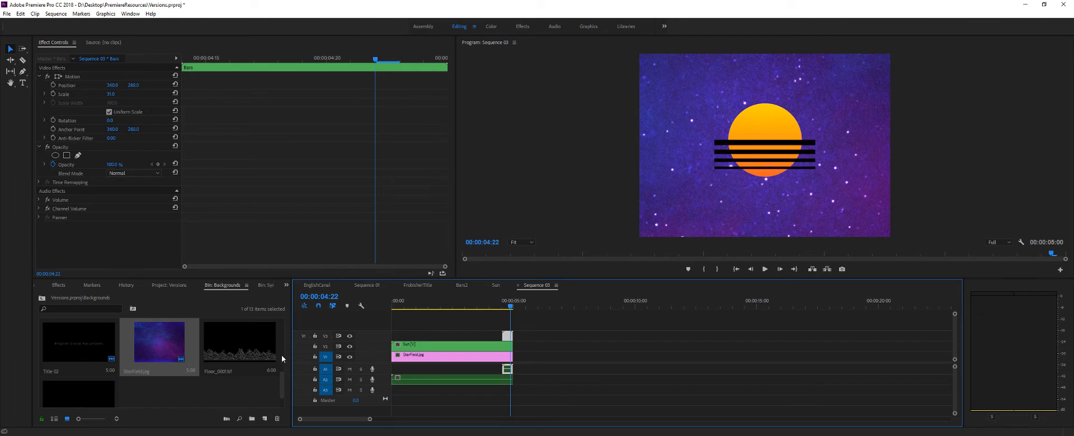
- Replace the Bars clip on V3 with the Bars2 sequence and align it with the start of the Sun clip
key("Delete")
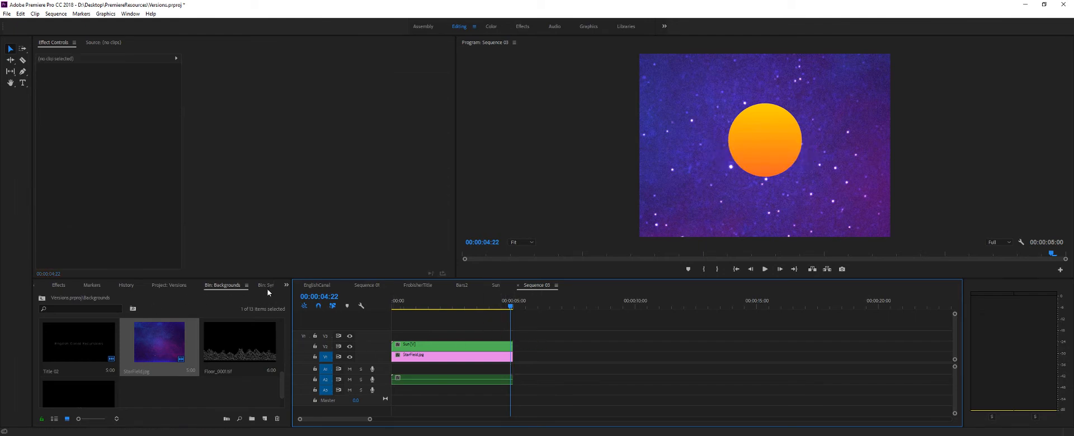
left_click(286, 285)
left_click(307, 350)
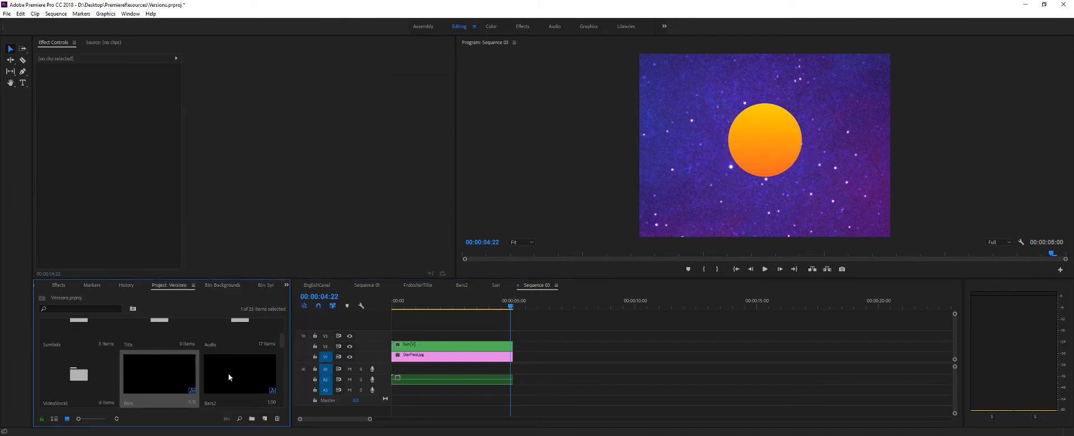
left_click_drag(228, 373, 500, 335)
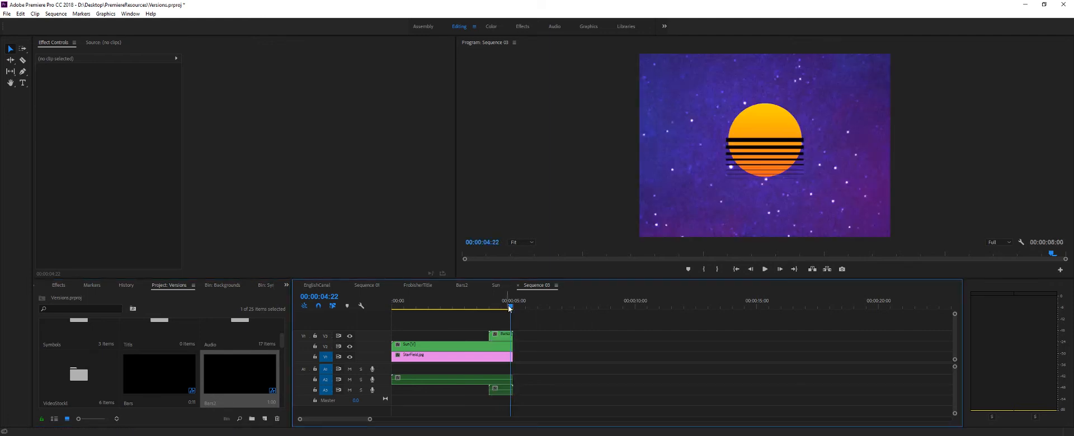
left_click_drag(509, 308, 497, 311)
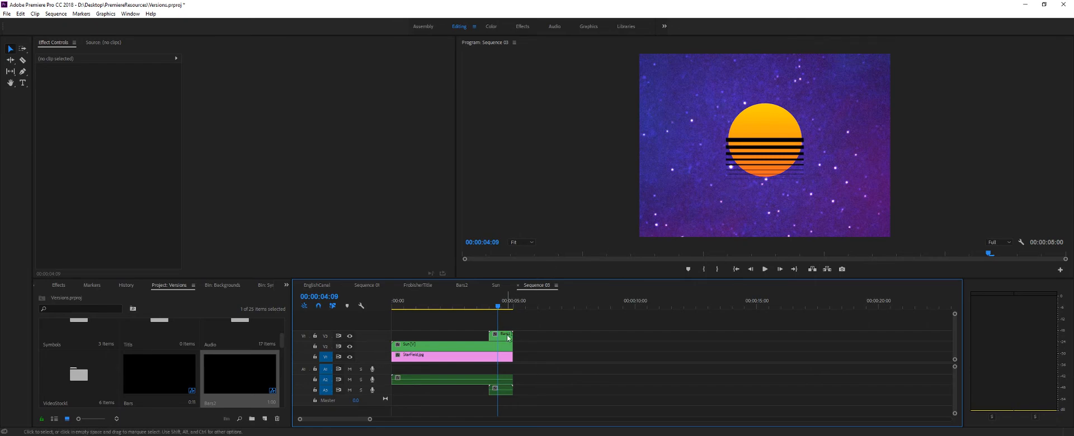
left_click_drag(498, 335, 401, 340)
left_click(405, 306)
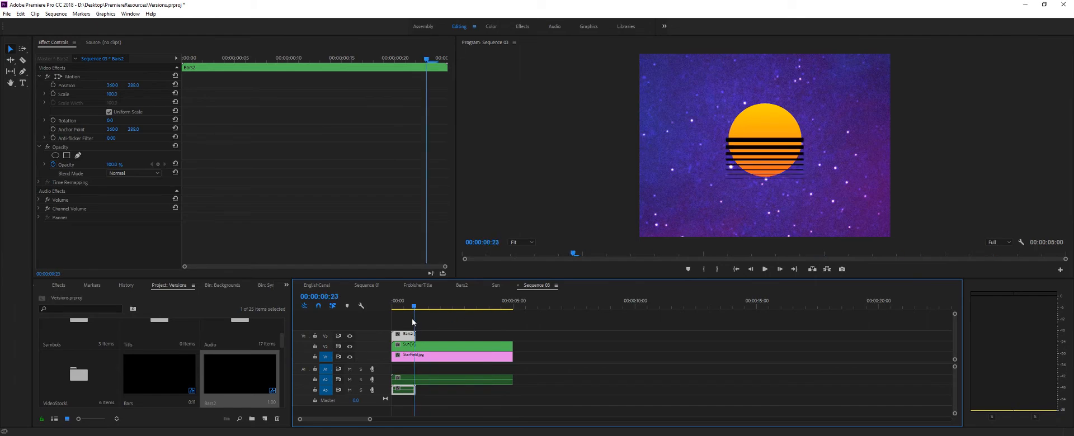
- Apply the Track Matte Key effect to the Sun clip on V2
left_click(436, 345)
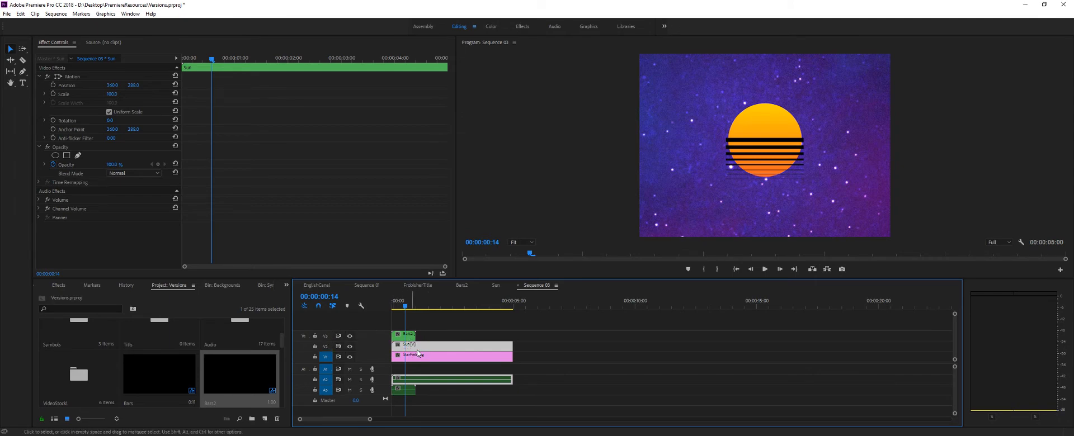
left_click(287, 285)
left_click(299, 323)
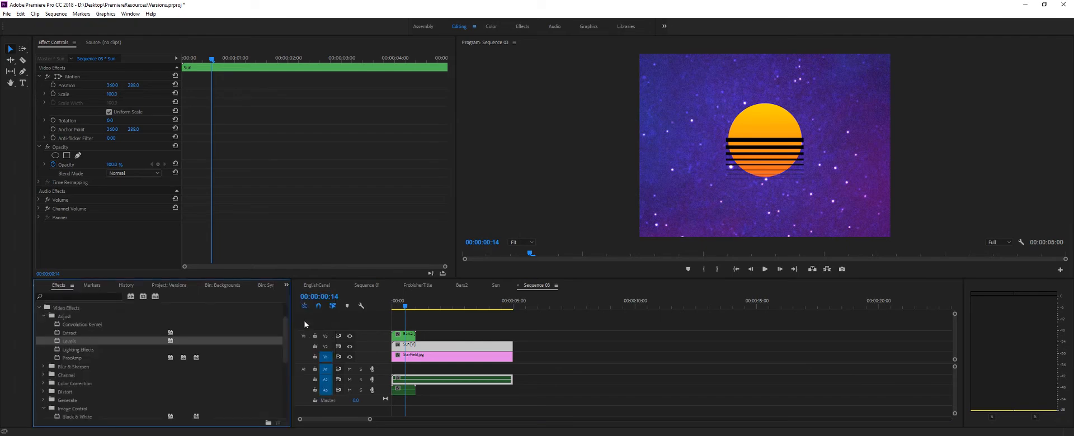
left_click(42, 317)
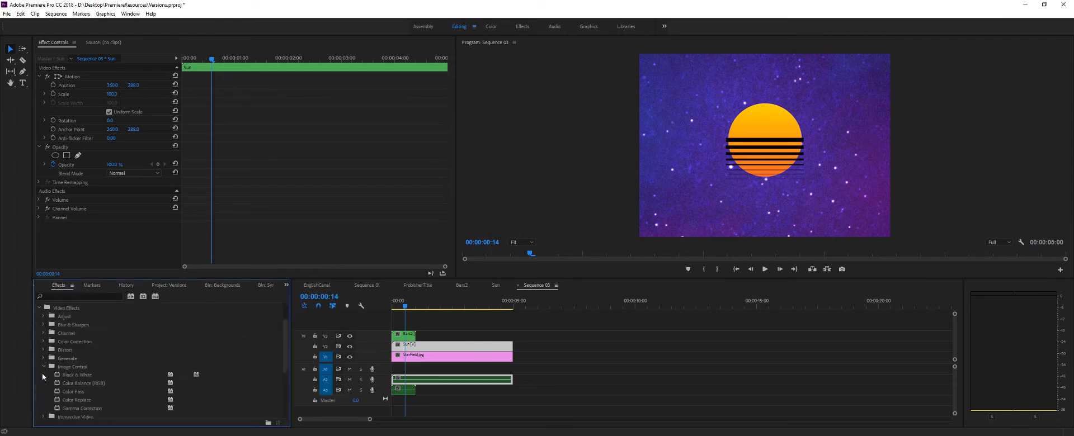
left_click(43, 366)
scroll(44, 363, "down", 1)
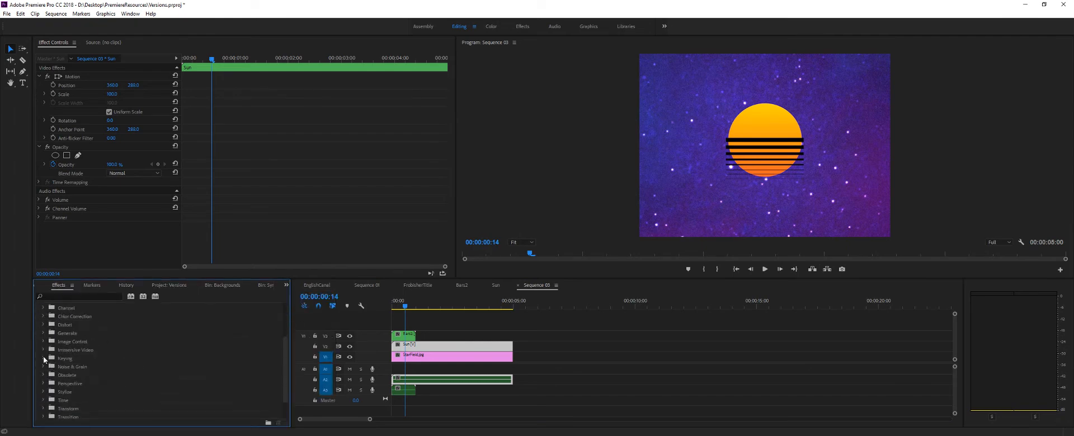
left_click(44, 358)
scroll(54, 365, "down", 1)
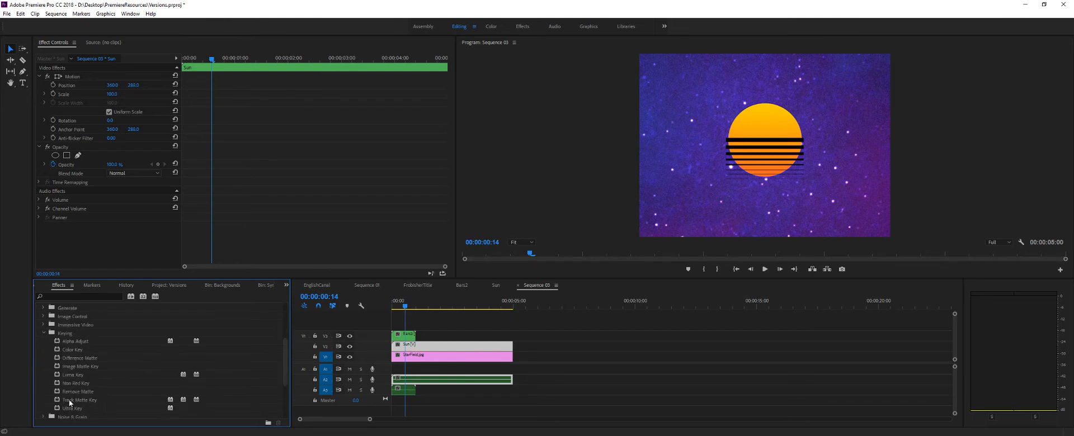
left_click_drag(69, 400, 413, 347)
- Set the Sun clip's Track Matte Key matte to Video 3 and enable Reverse
scroll(148, 196, "down", 1)
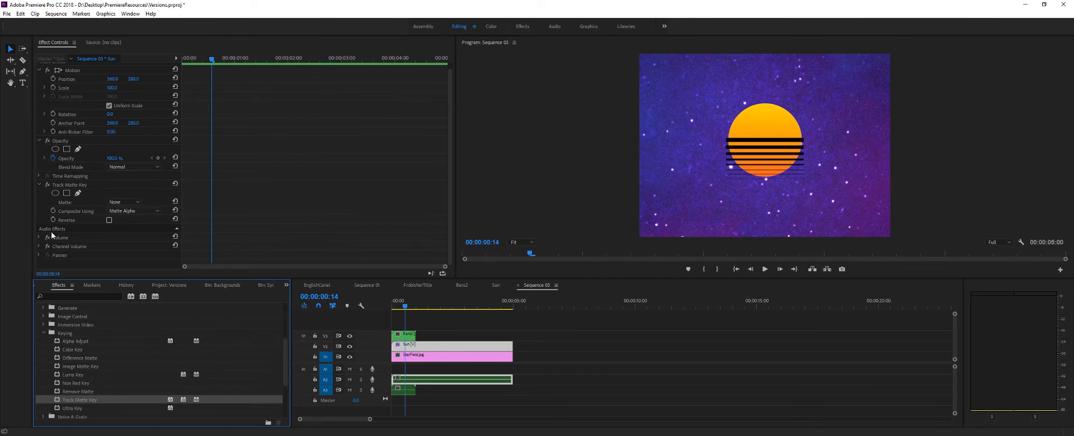
left_click(177, 230)
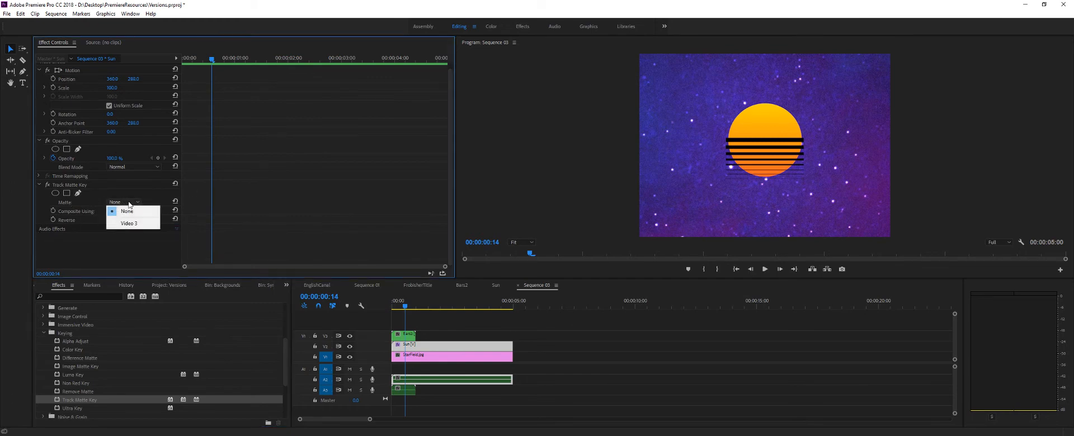
left_click(129, 224)
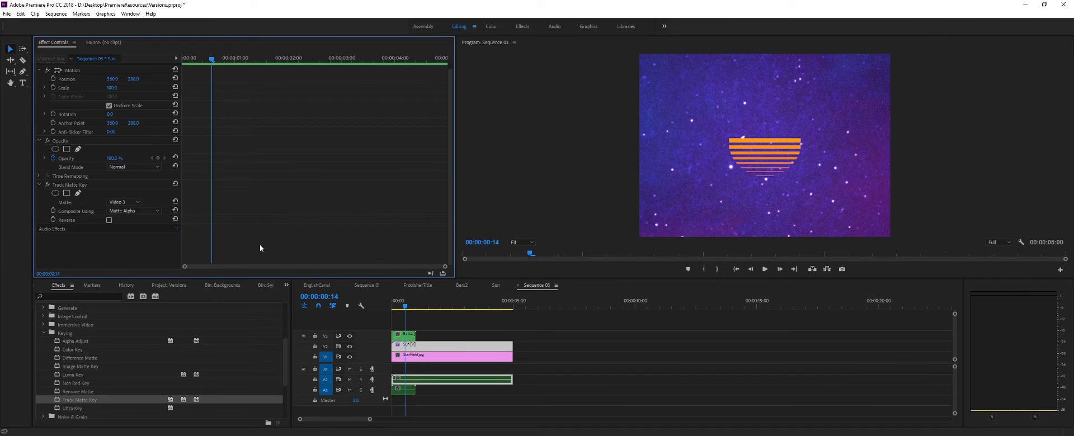
left_click(109, 221)
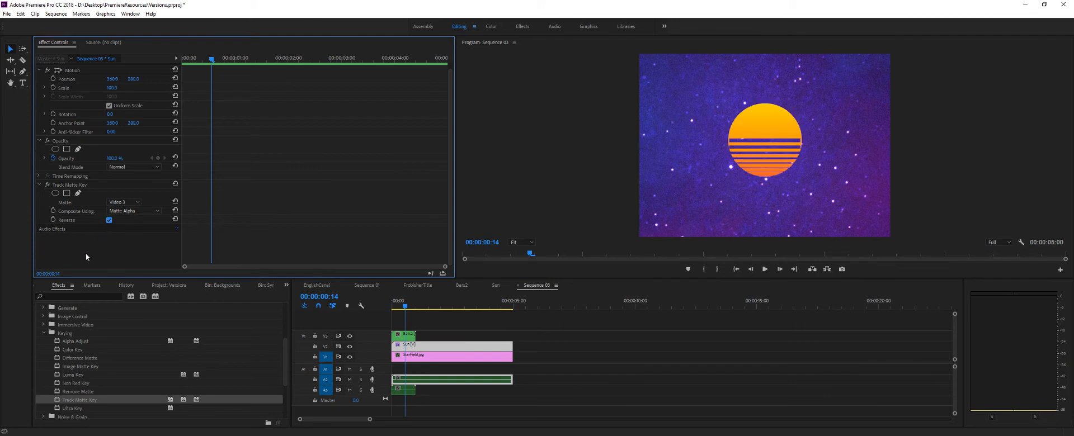
- Turn off uniform scale for the Bars2 clip and widen its scale width to about 150
left_click(407, 334)
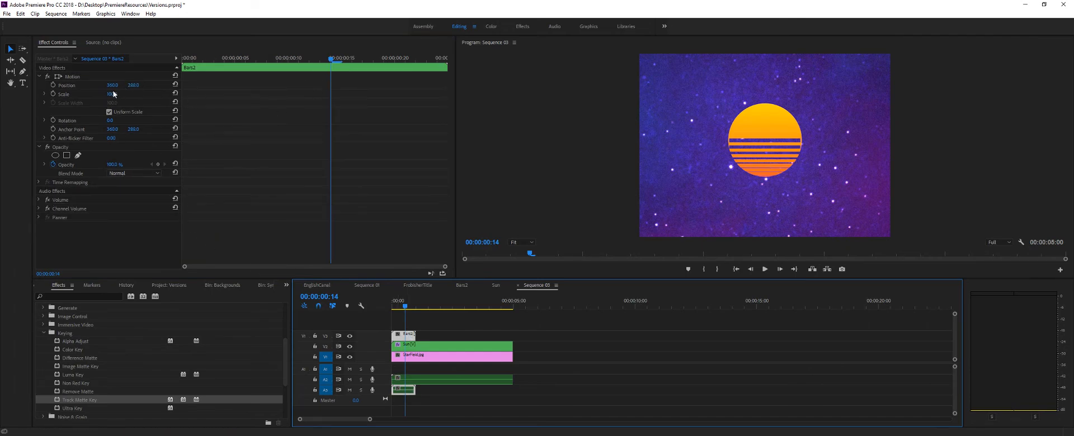
left_click(109, 111)
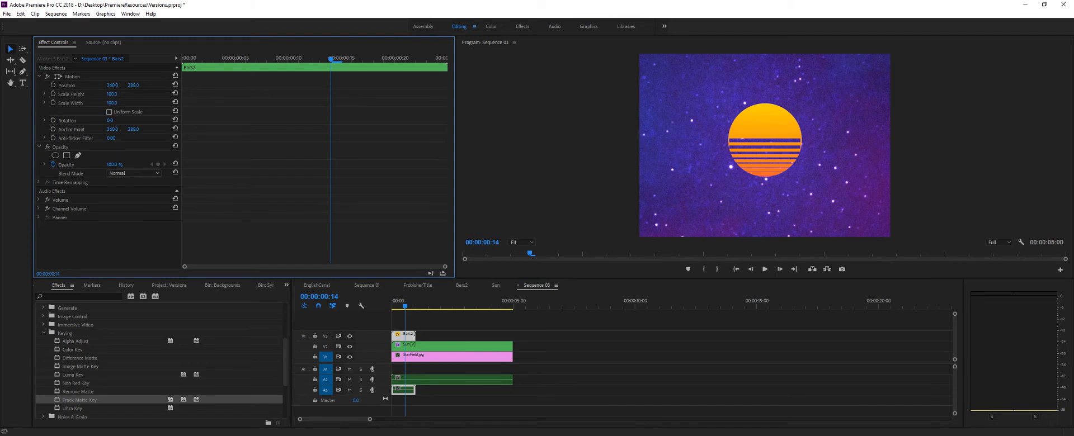
left_click_drag(112, 103, 139, 103)
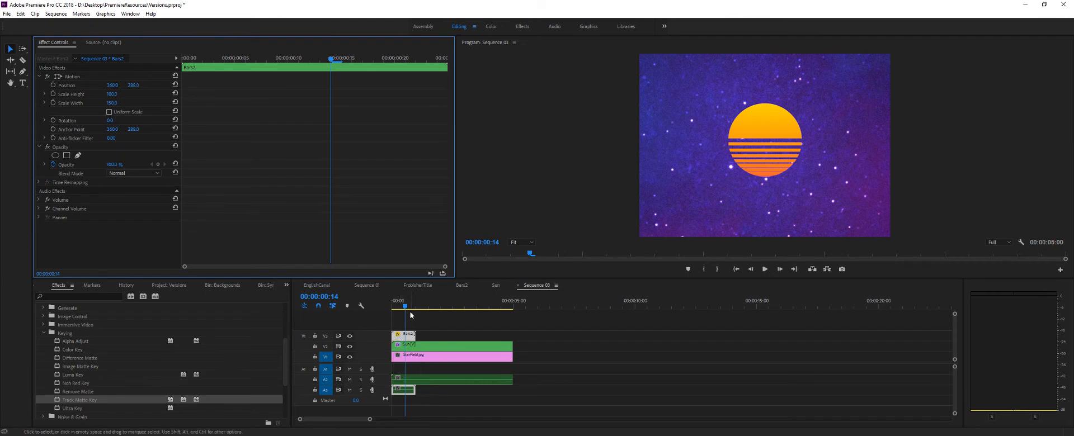
- Animate the Bars2 clip moving down with position keyframes at 00:00:00:00 and 00:00:00:24, lowering its vertical position at the second
left_click_drag(405, 307, 401, 307)
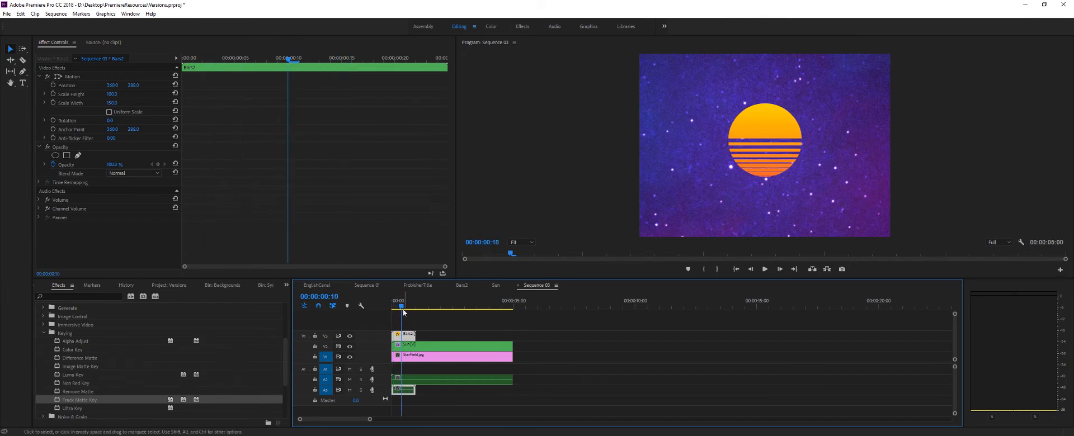
mouse_move(401, 307)
left_mouse_down()
mouse_move(419, 308)
mouse_move(393, 313)
left_mouse_up()
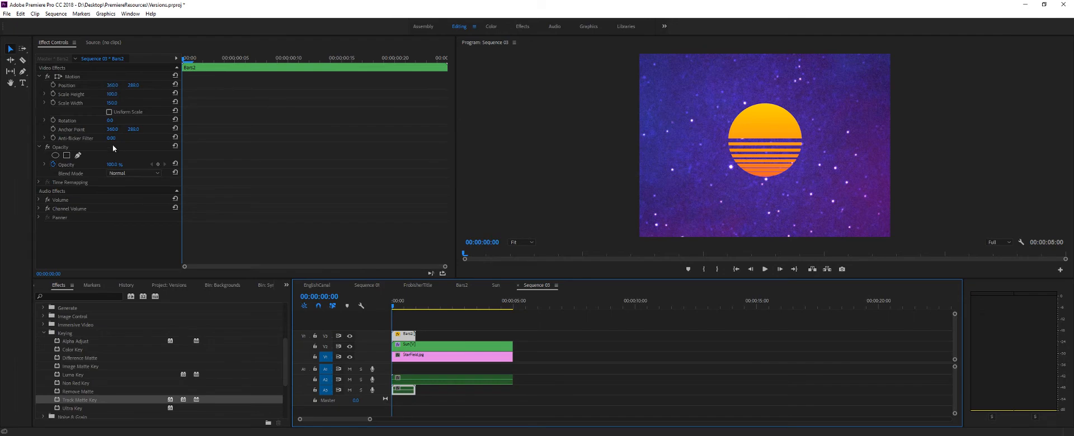
left_click(52, 85)
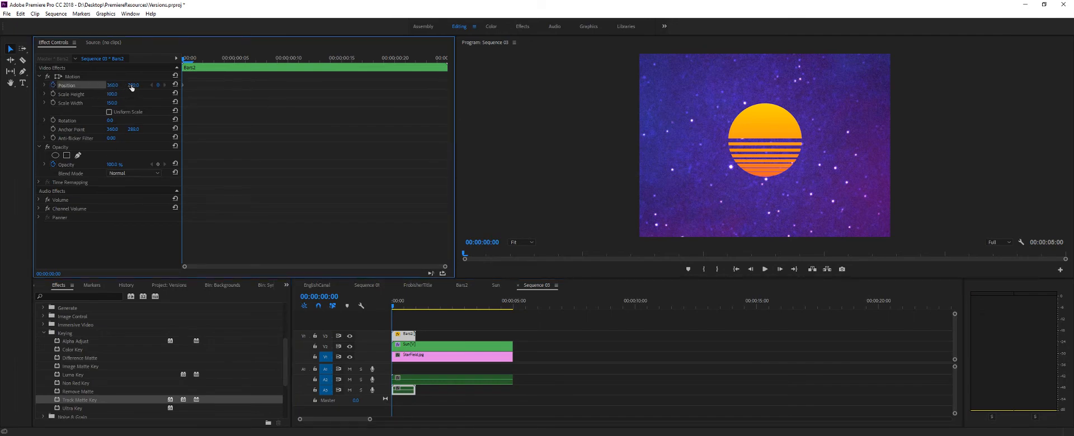
left_click_drag(184, 59, 442, 78)
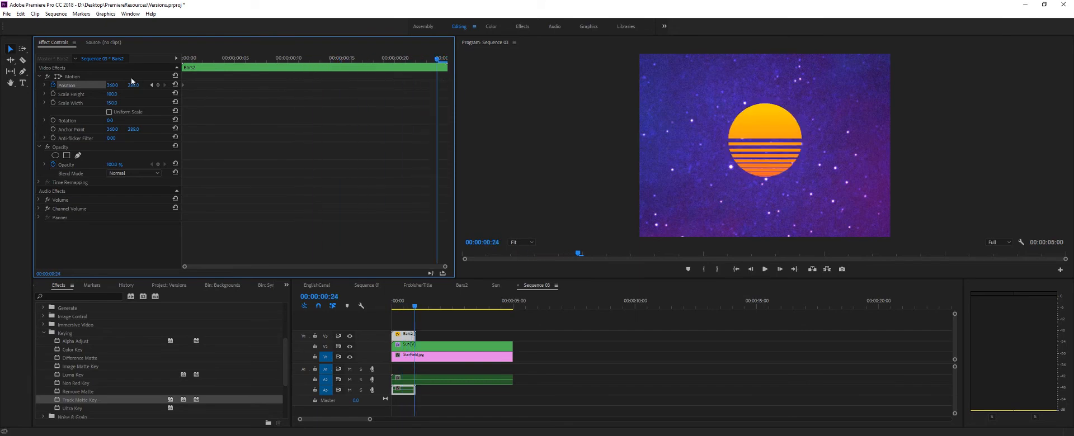
left_click_drag(136, 85, 151, 85)
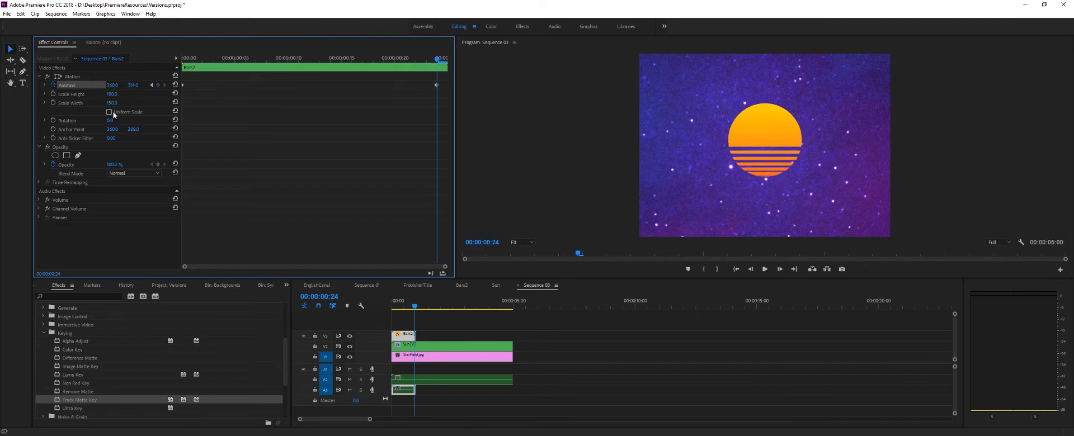
- Scrub the Bars2 stripe animation over the sun back to 00:00:00:00 to check the movement
left_click(416, 307)
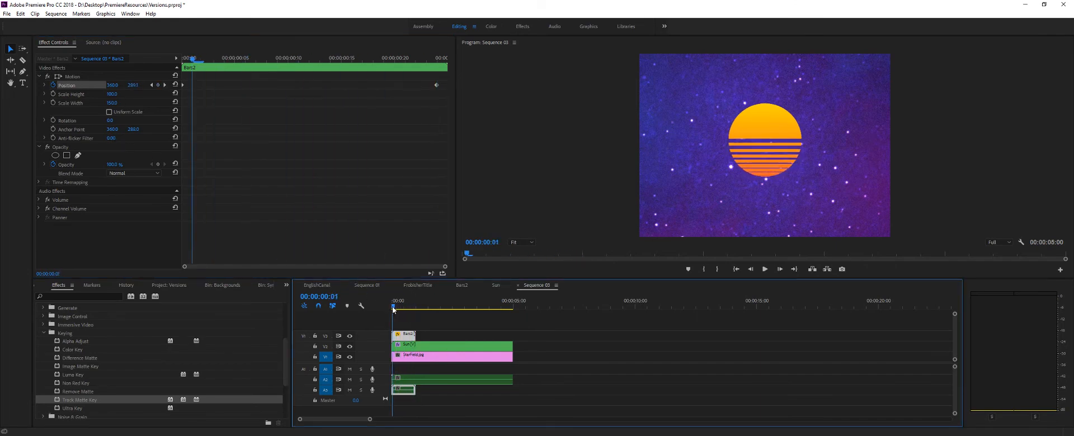
left_click_drag(416, 311, 376, 307)
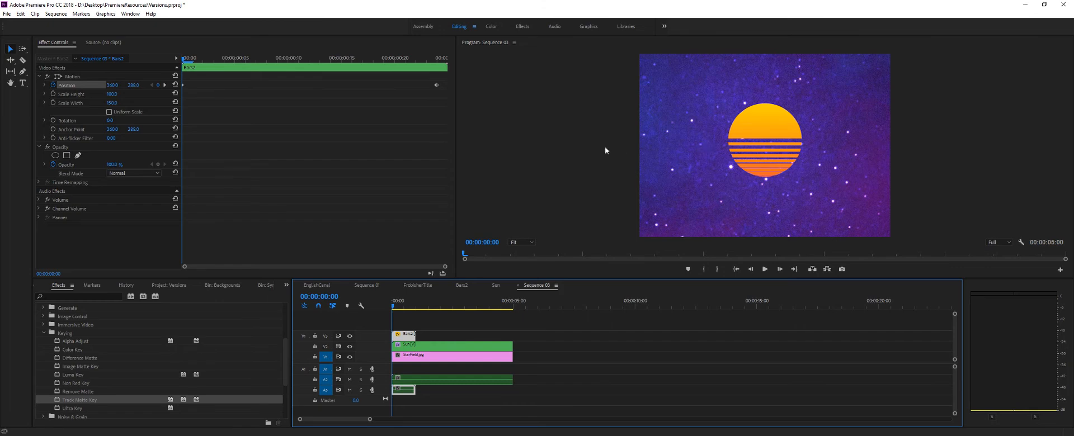
left_click(68, 156)
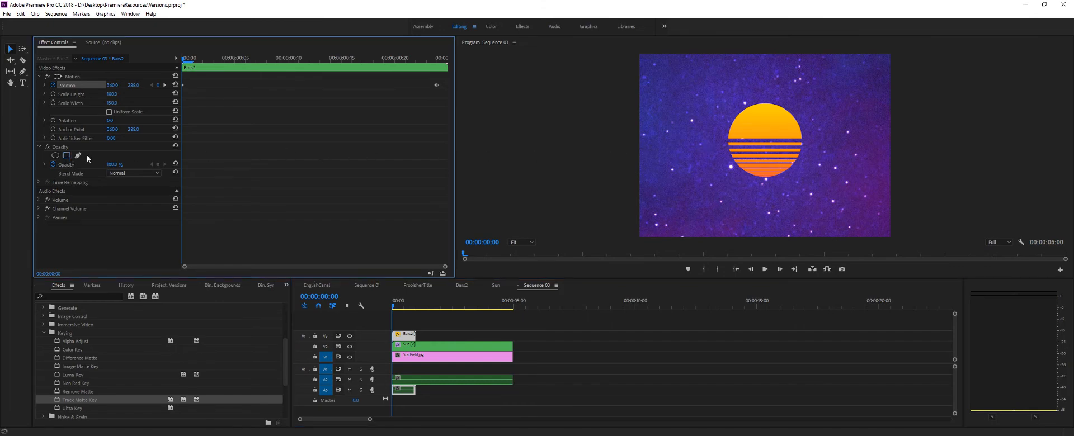
left_click(769, 114)
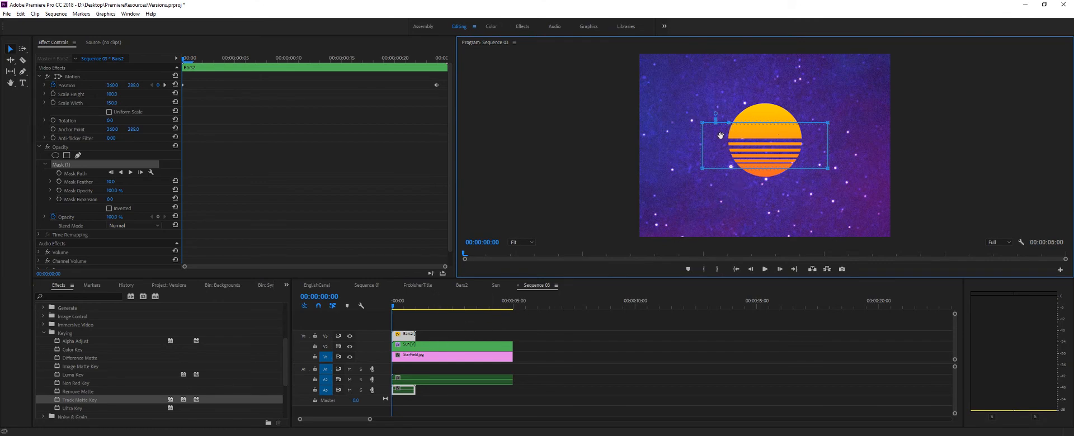
left_click(17, 51)
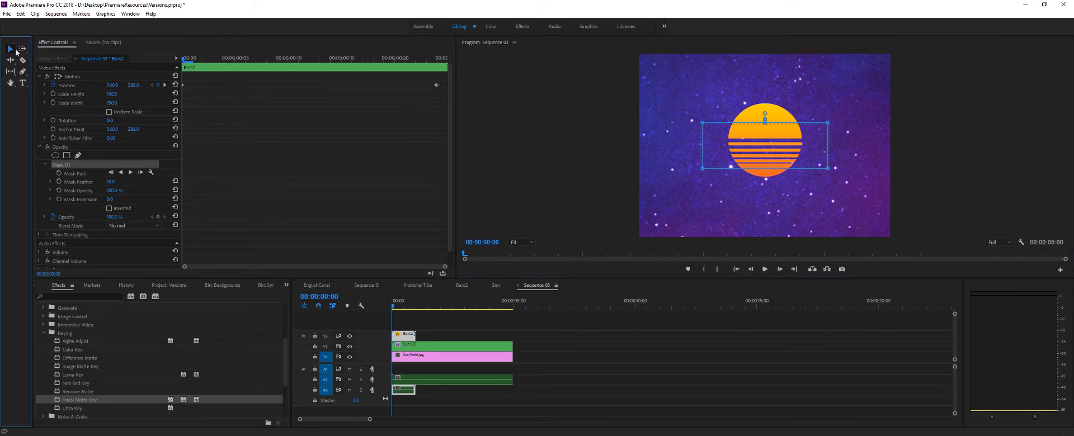
left_click(711, 197)
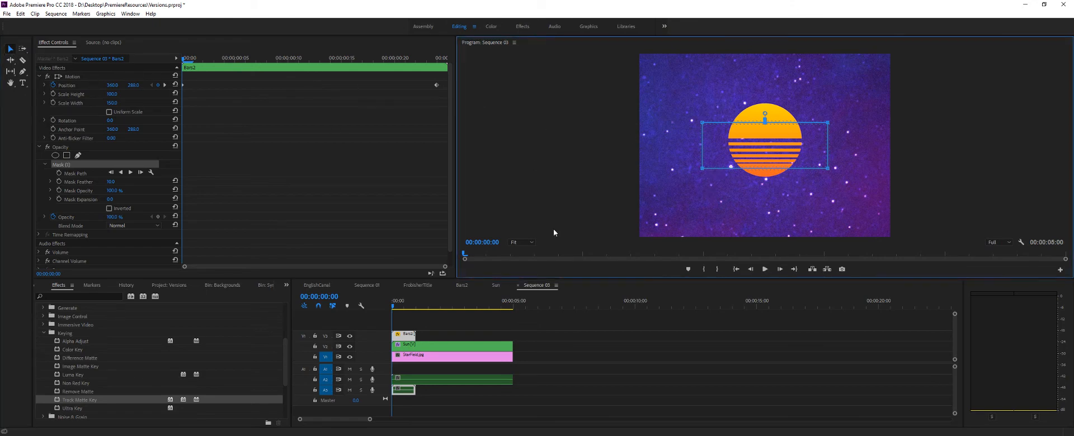
key("ctrl+backslash")
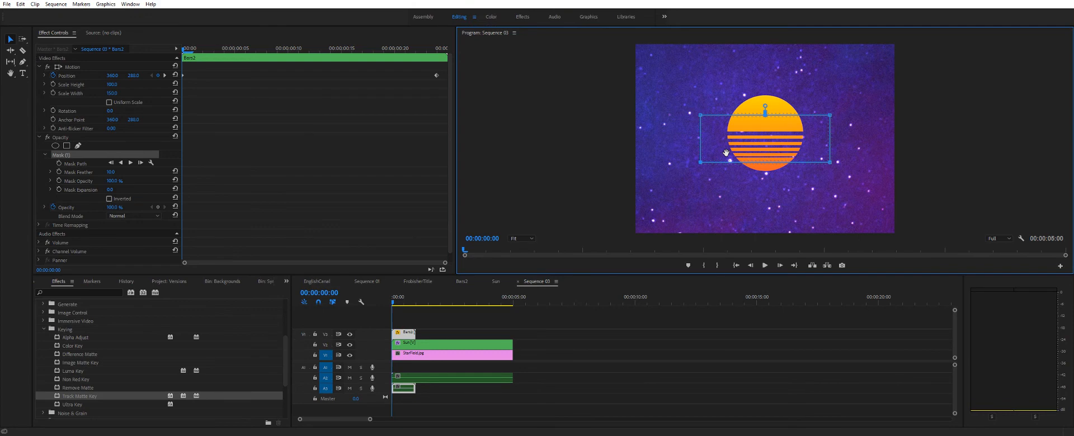
key("ctrl+backslash")
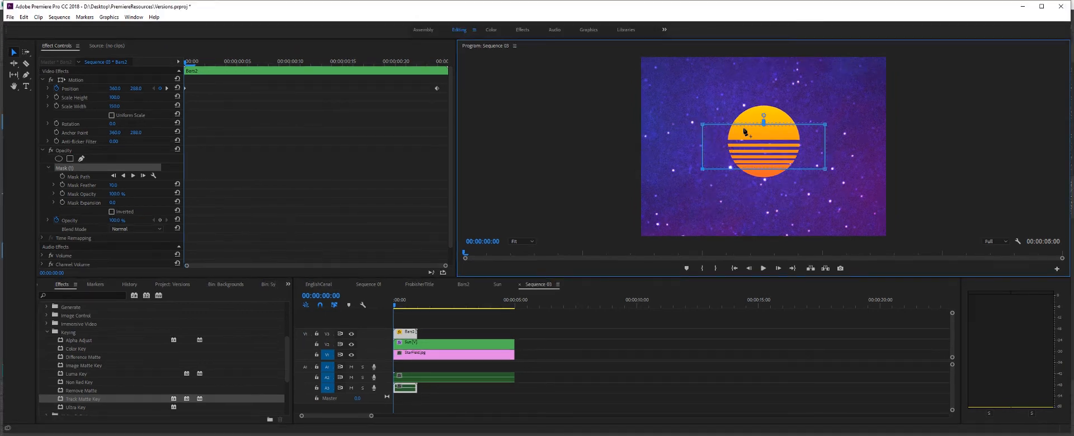
left_click(62, 167)
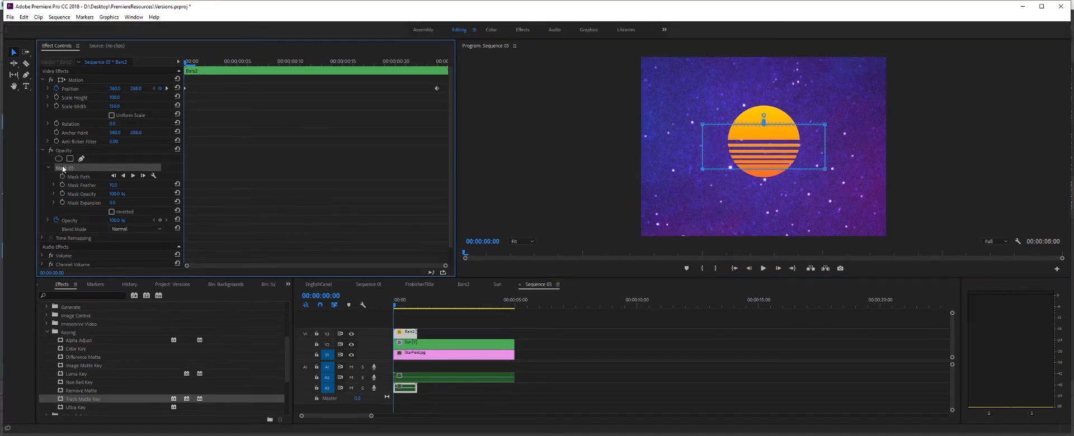
key("Delete")
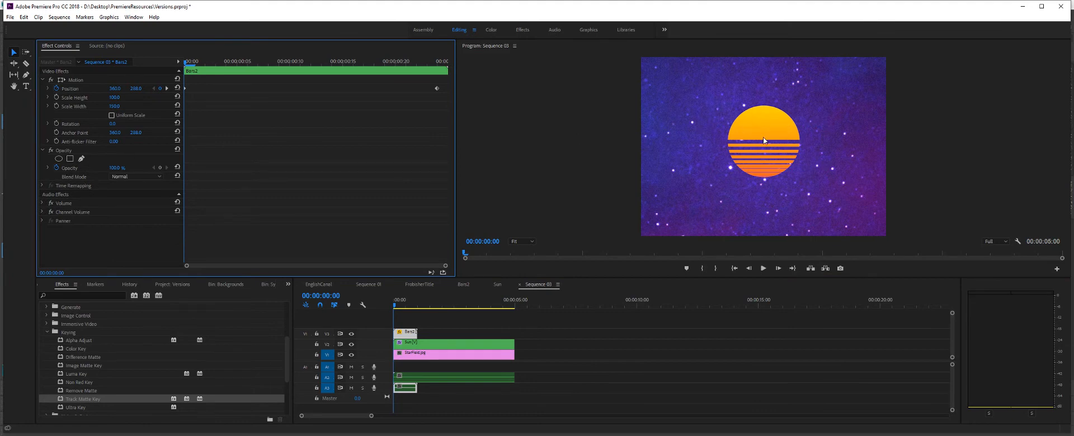
- Open Sequence 01, enlarge the program preview, and play and scrub the retro scene between about 00:00:40 and 00:00:48 to examine the sun's stripes
left_click(367, 284)
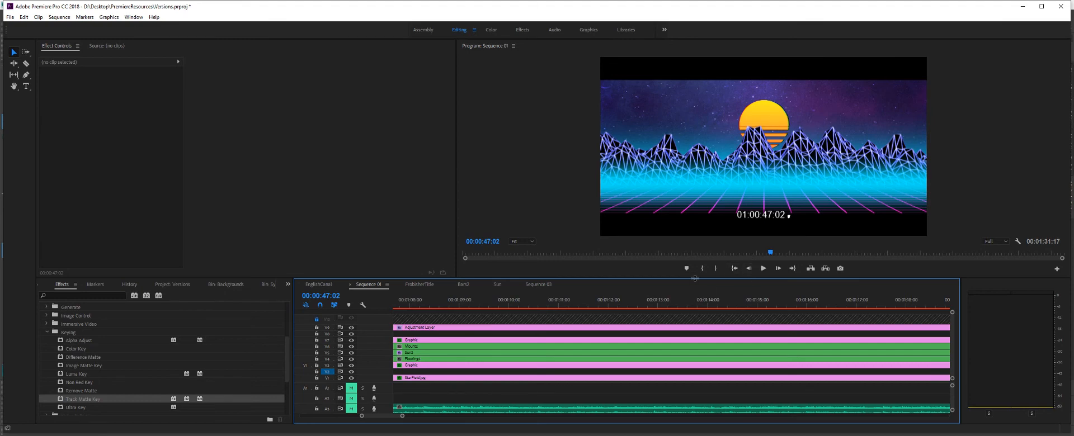
left_click_drag(696, 278, 714, 377)
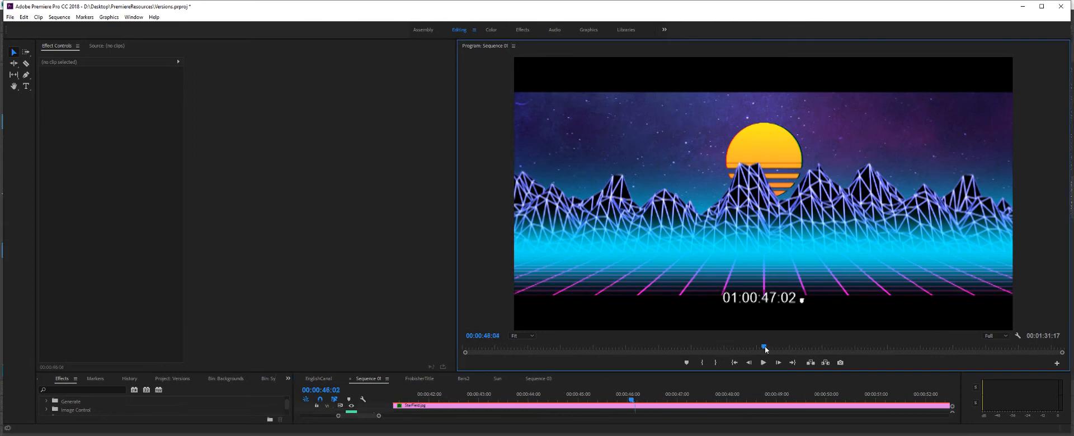
left_click_drag(770, 347, 750, 347)
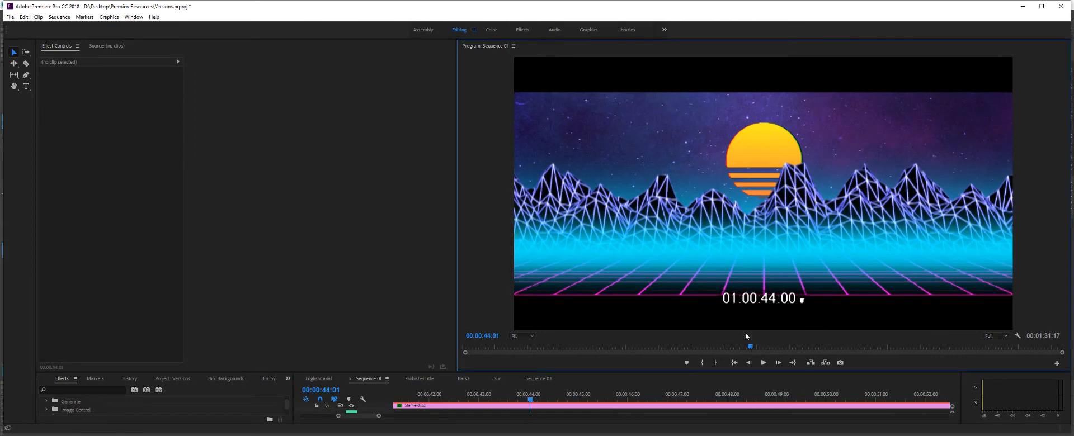
left_click(751, 347)
left_click_drag(752, 348, 753, 347)
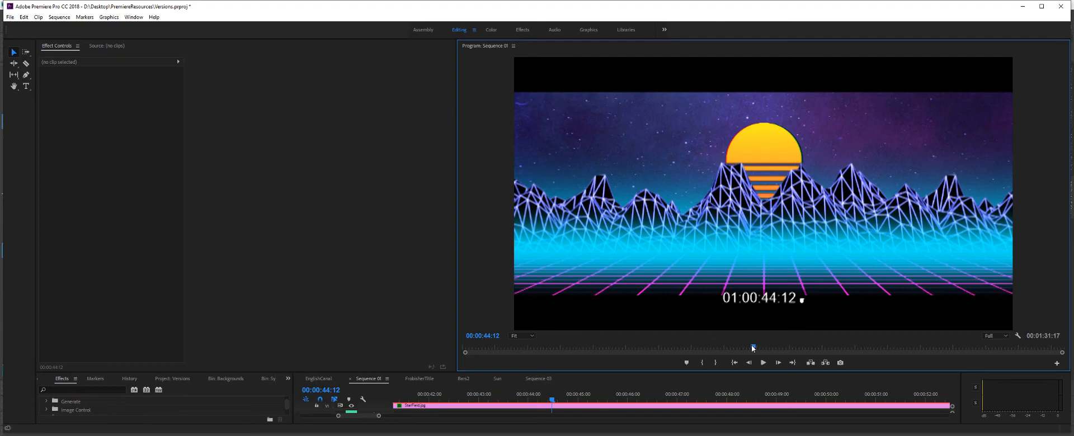
mouse_move(752, 348)
left_mouse_down()
mouse_move(733, 349)
mouse_move(752, 349)
mouse_move(742, 349)
left_mouse_up()
left_click_drag(741, 349, 718, 349)
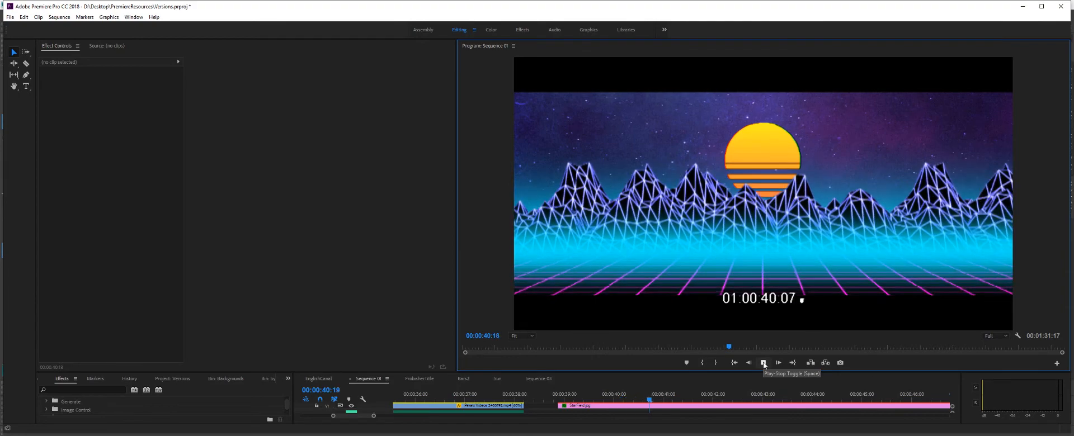
left_click(762, 365)
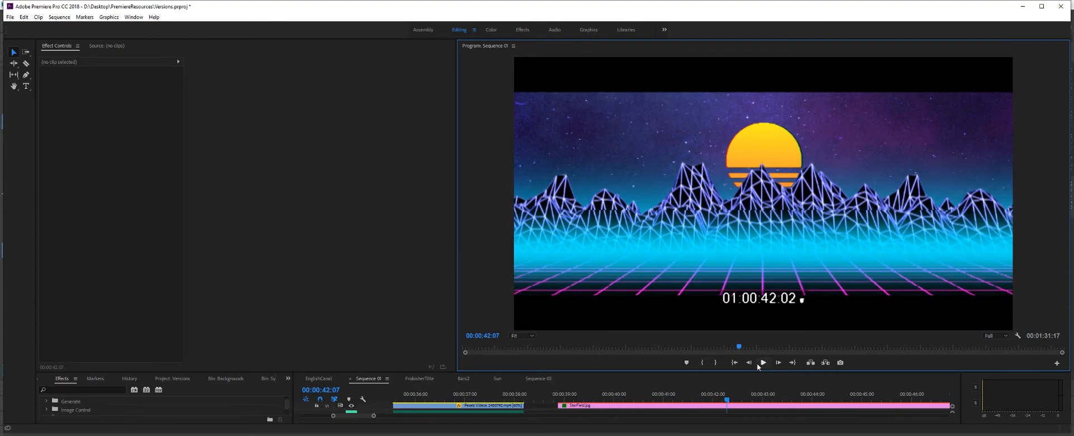
left_click_drag(739, 350, 736, 350)
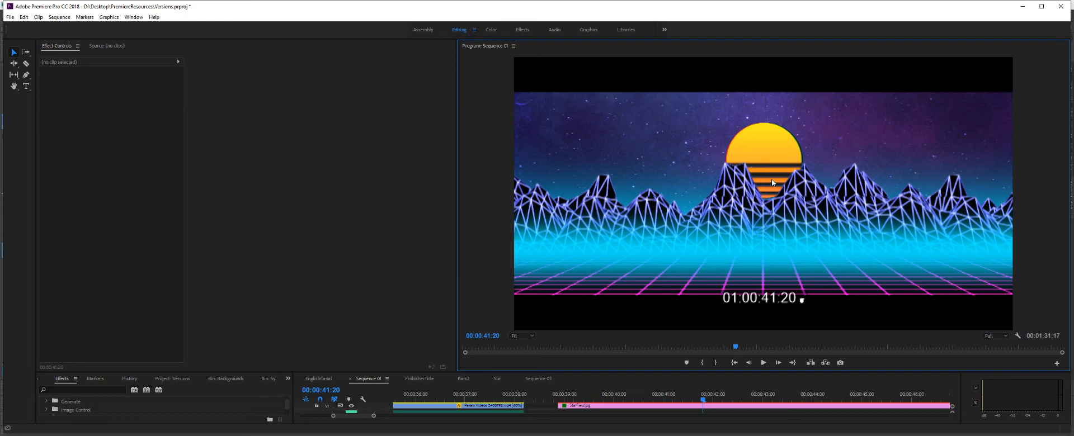
left_click_drag(735, 347, 758, 352)
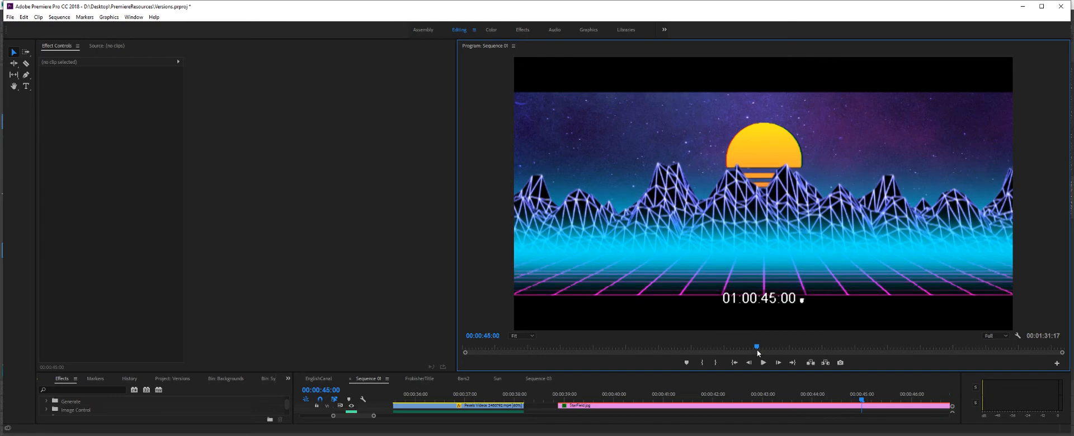
mouse_move(758, 351)
left_mouse_down()
mouse_move(728, 352)
mouse_move(747, 349)
left_mouse_up()
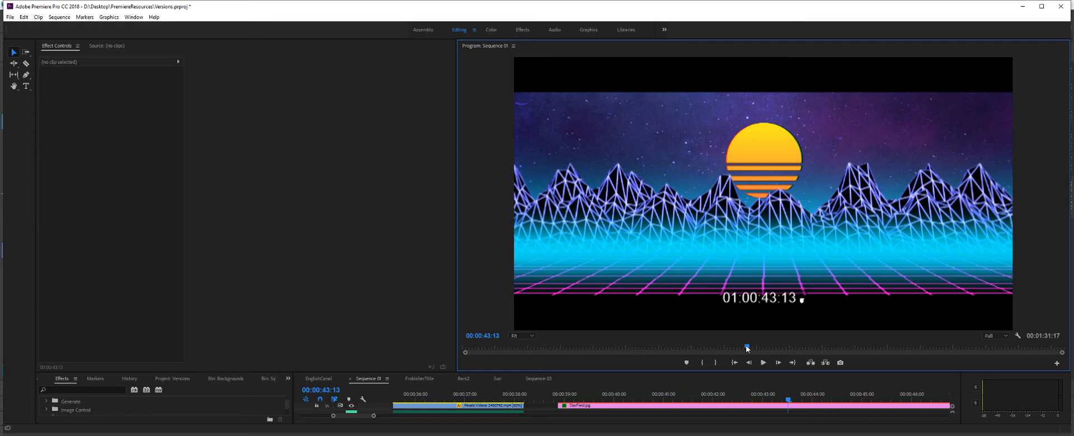
left_click_drag(767, 395, 667, 396)
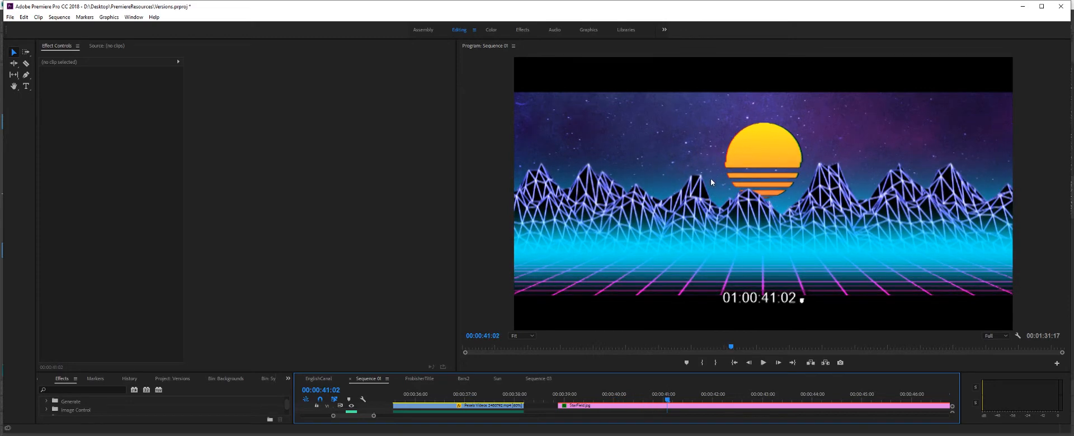
- Enlarge the timeline area and scrub the retro scene's stacked layers between 00:00:39:07 and 00:00:41:23 to examine the composite
left_click_drag(612, 371, 618, 291)
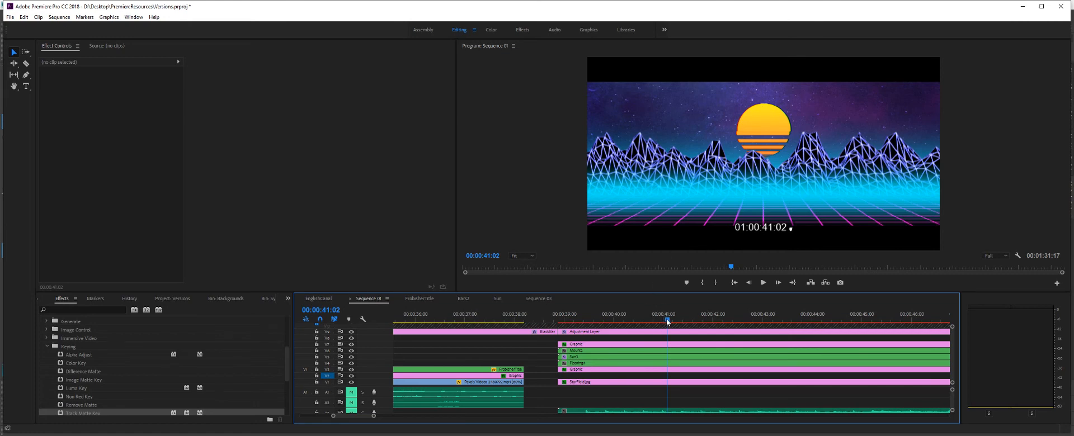
left_click_drag(667, 319, 661, 319)
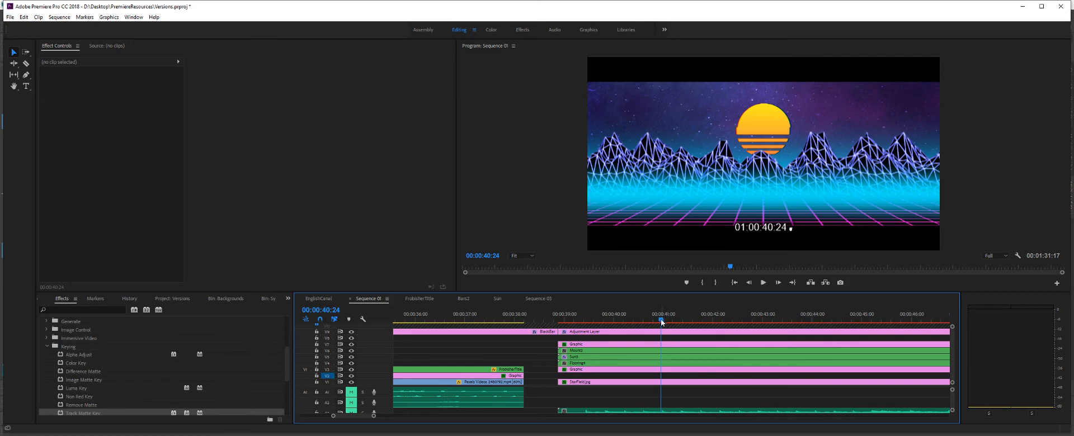
left_click_drag(660, 320, 580, 324)
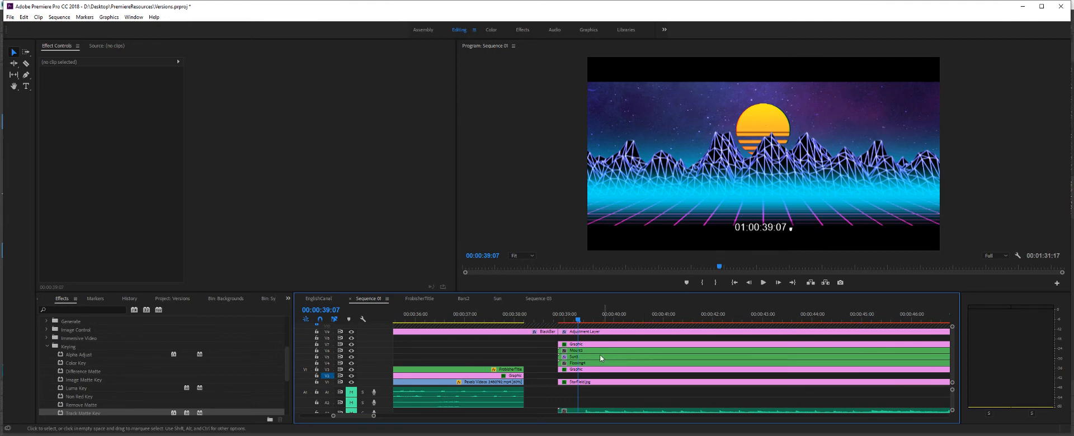
left_click_drag(578, 320, 650, 307)
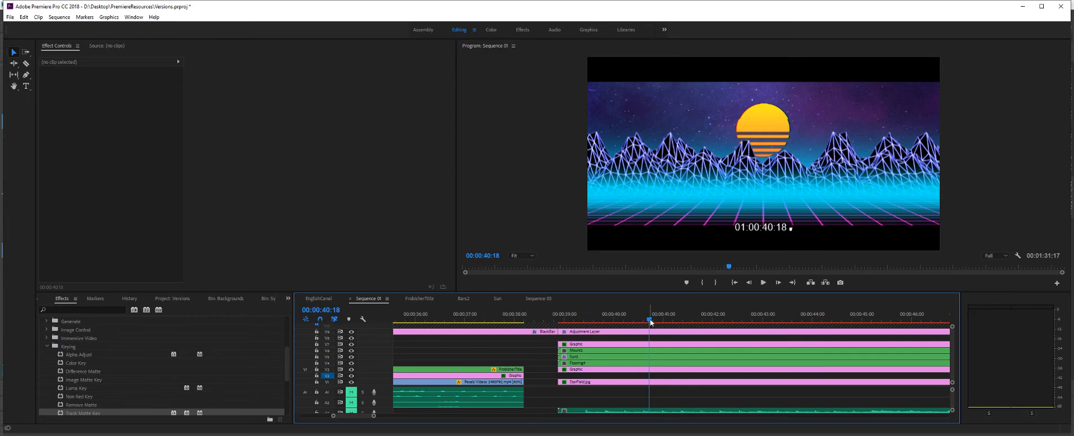
left_click_drag(649, 321, 708, 320)
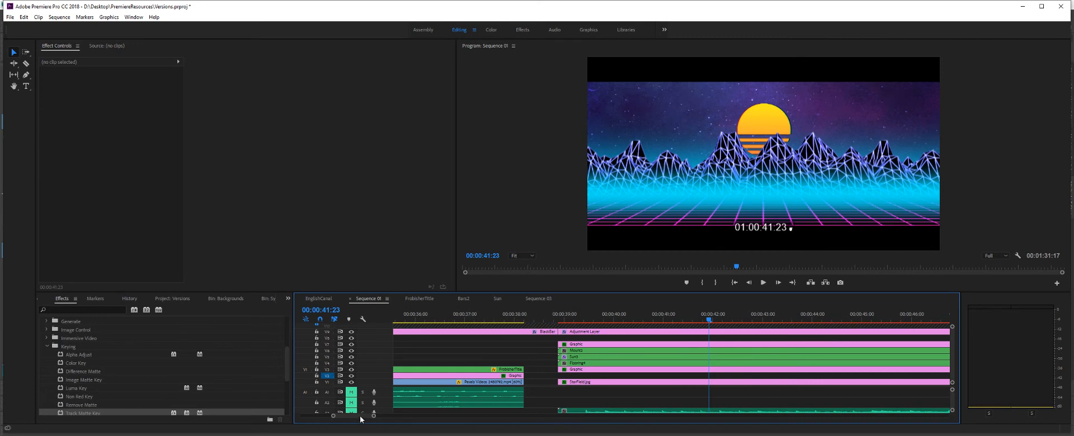
- Move the separate Sun clip near the sequence's end two tracks lower, starting at 00:01:26:21
left_click_drag(360, 417, 399, 419)
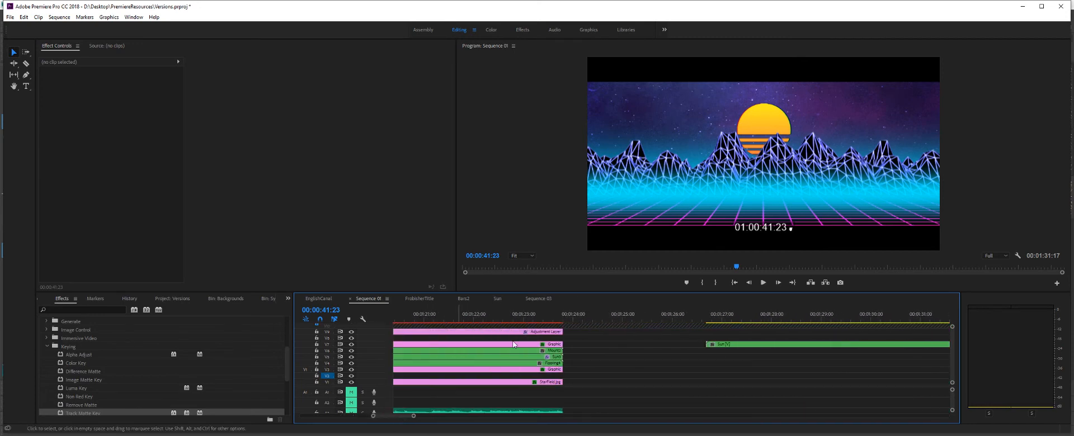
left_click(728, 345)
left_click_drag(715, 317, 715, 317)
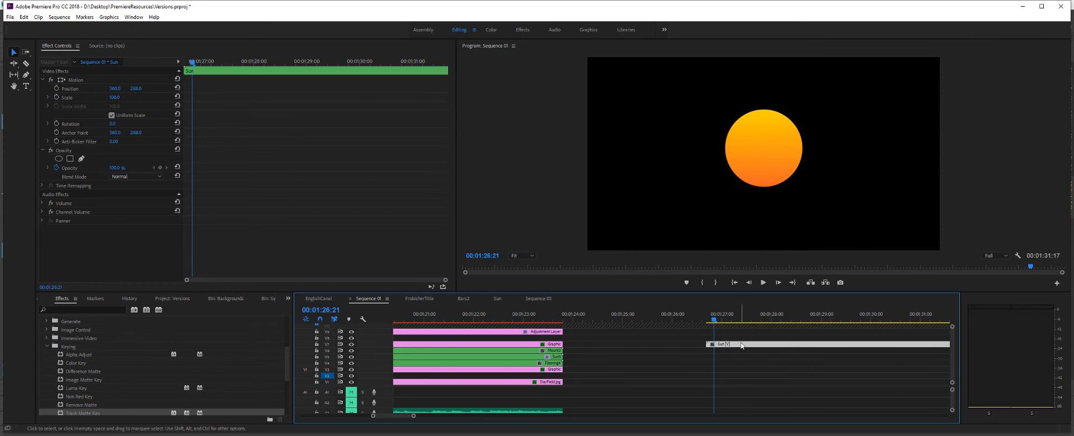
left_click_drag(742, 345, 747, 359)
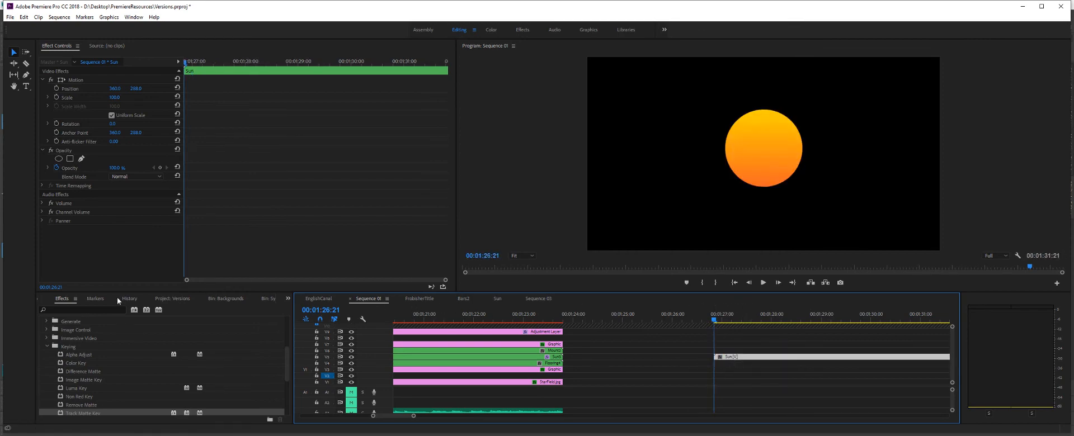
- Apply Color Balance (RGB) to the Sun clip and set Green and Blue to 0
left_click(47, 348)
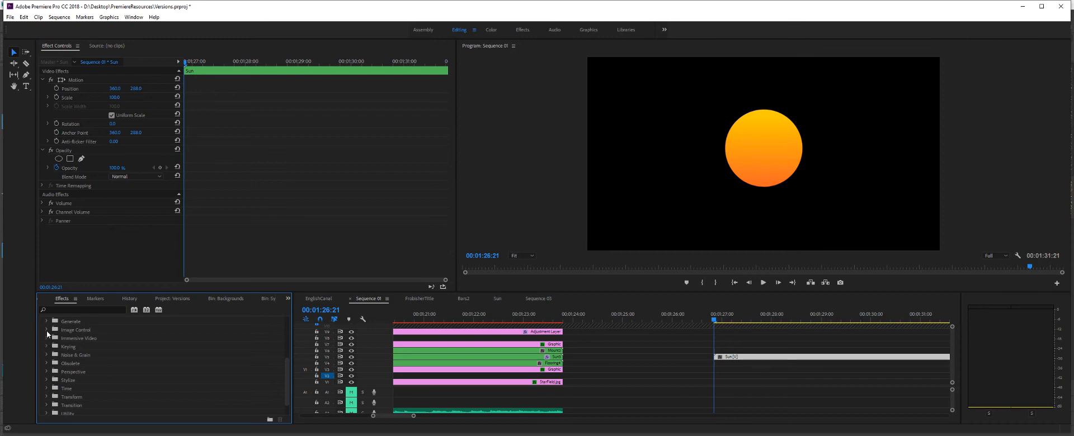
left_click(46, 330)
left_click_drag(73, 350, 82, 248)
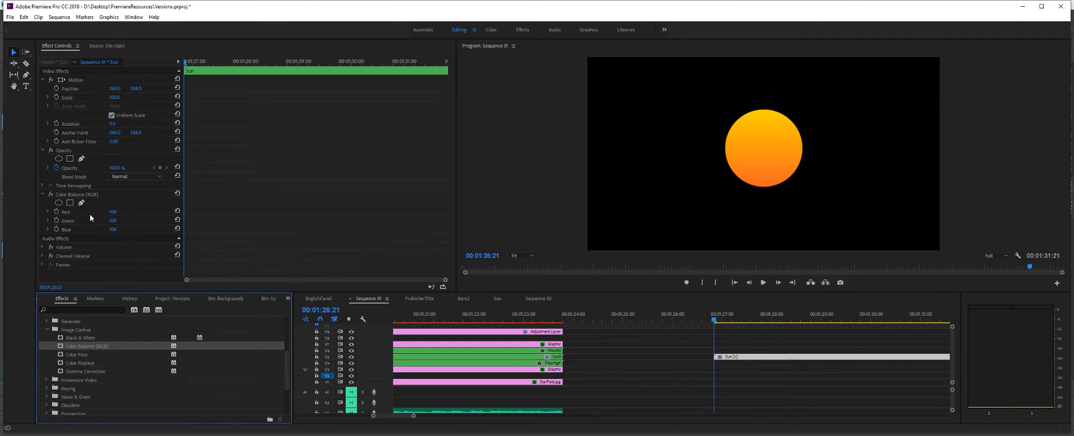
left_click_drag(114, 226, 73, 227)
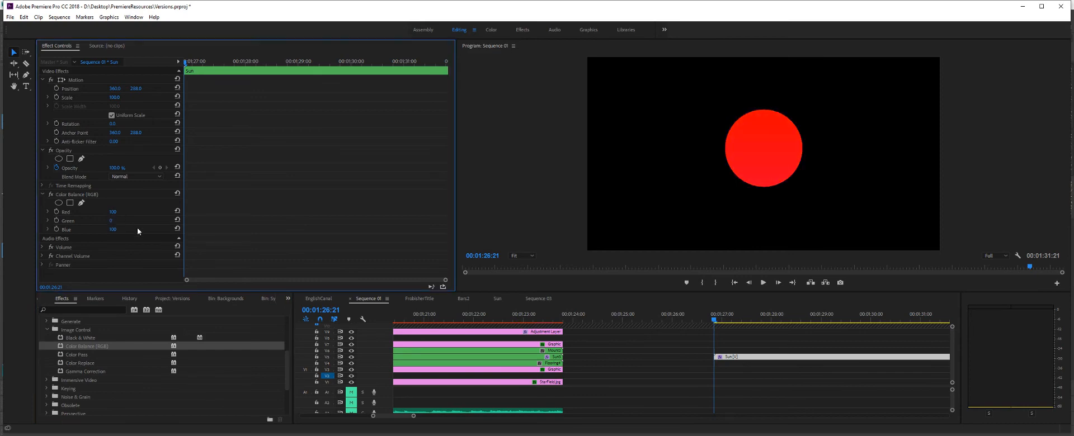
- Duplicate the red Sun clip onto the two tracks above and reset the top copy's Color Balance Red to 100
left_click_drag(740, 357, 741, 345)
left_click(727, 345)
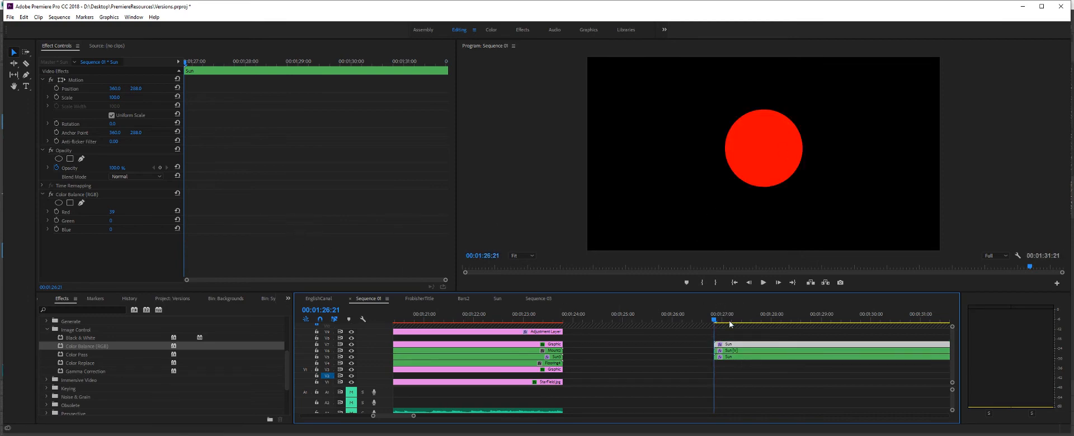
left_click(177, 211)
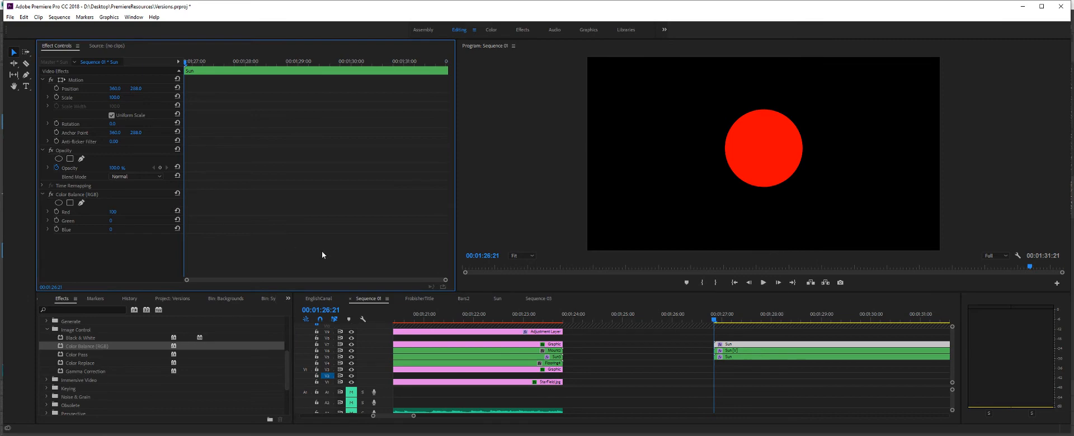
- Set the middle Sun copy's Color Balance (RGB) Red to 0 and Green to 100
left_click(736, 351)
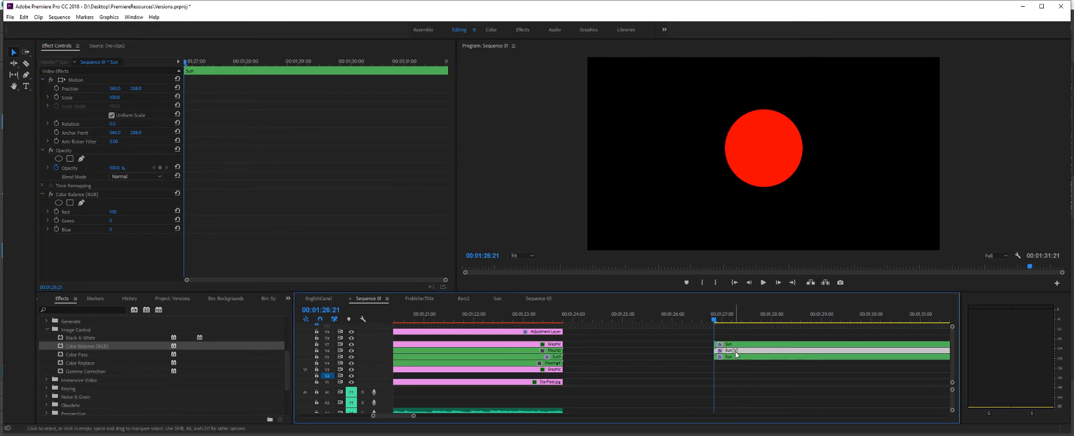
left_click(112, 212)
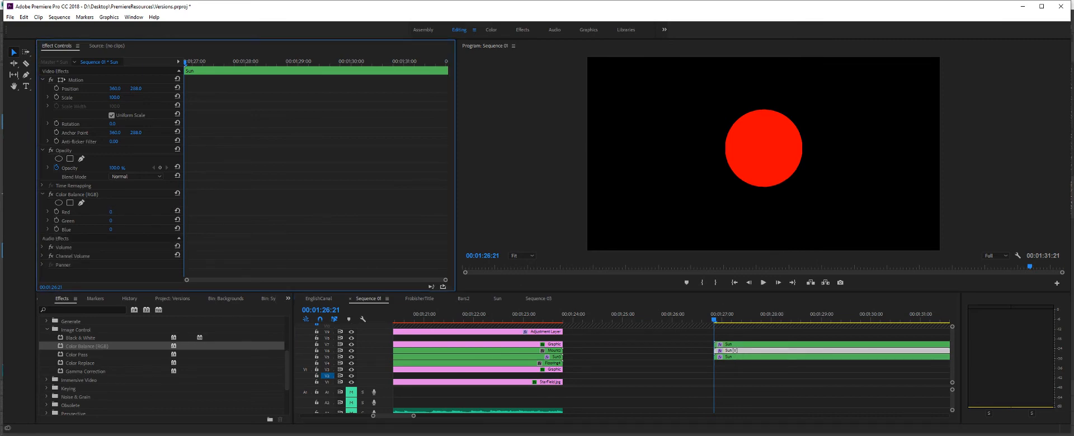
left_click(111, 222)
type("100")
key("Return")
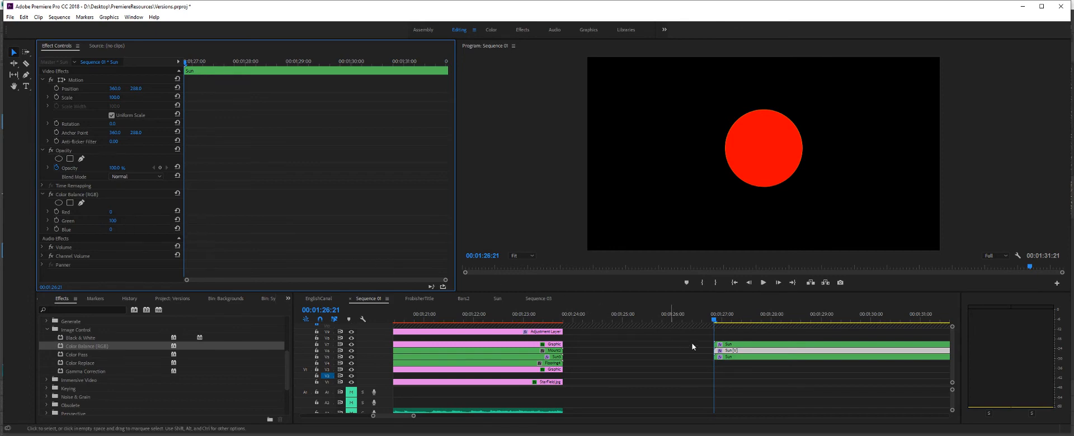
- Set the lowest Sun copy's Color Balance (RGB) Red to 0 and Blue to 100
left_click(726, 358)
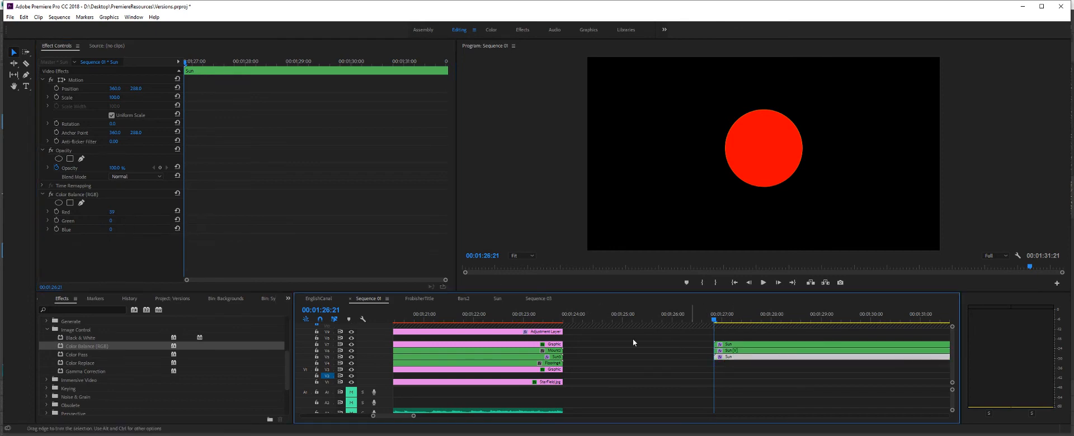
left_click(115, 211)
type("0")
key("Return")
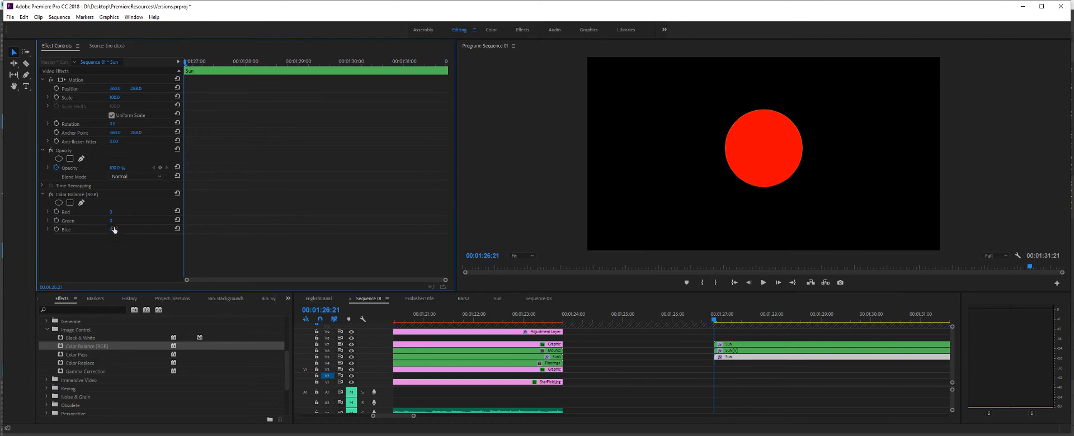
type("100")
key("Return")
- Set the blend mode of all three stacked Sun copies to Linear Dodge (Add)
left_click(729, 345)
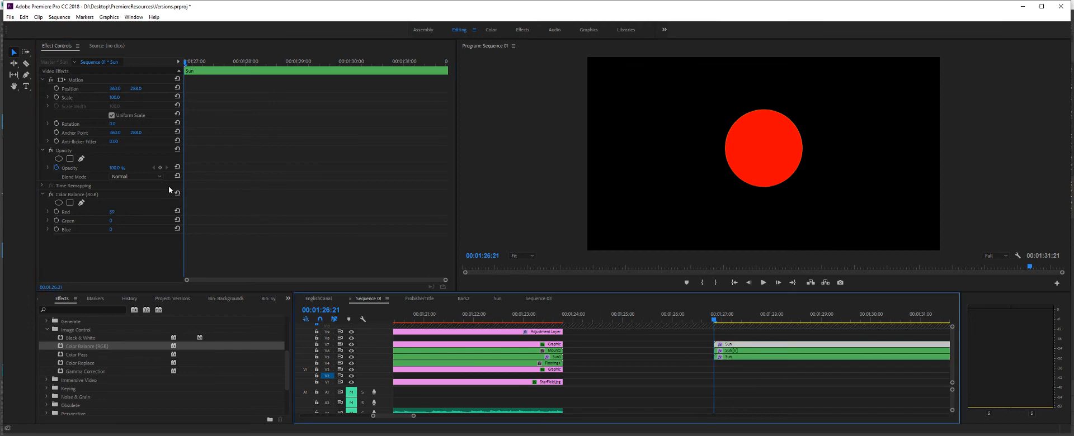
left_click(134, 176)
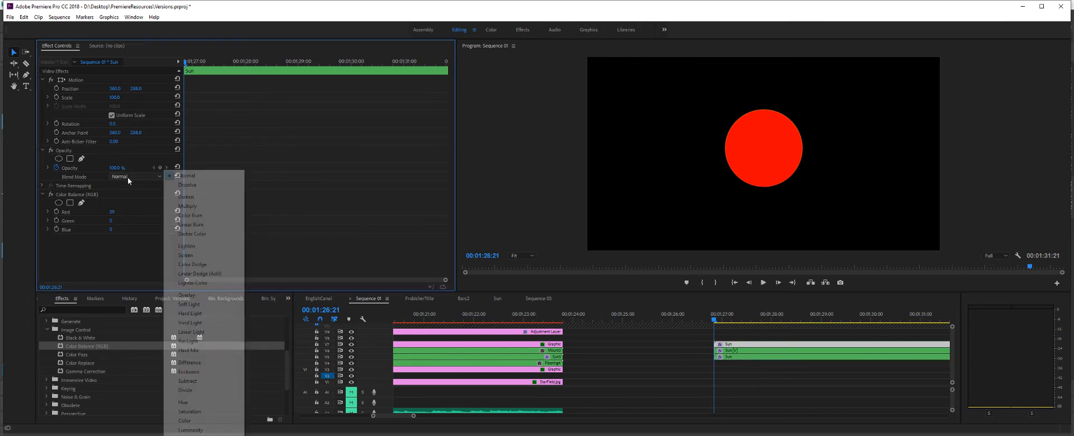
left_click(200, 274)
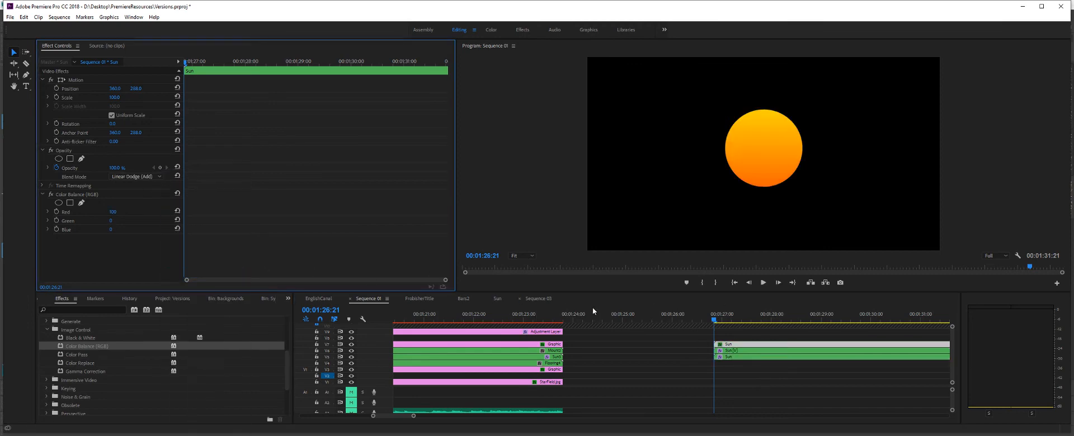
left_click(746, 352)
left_click(139, 178)
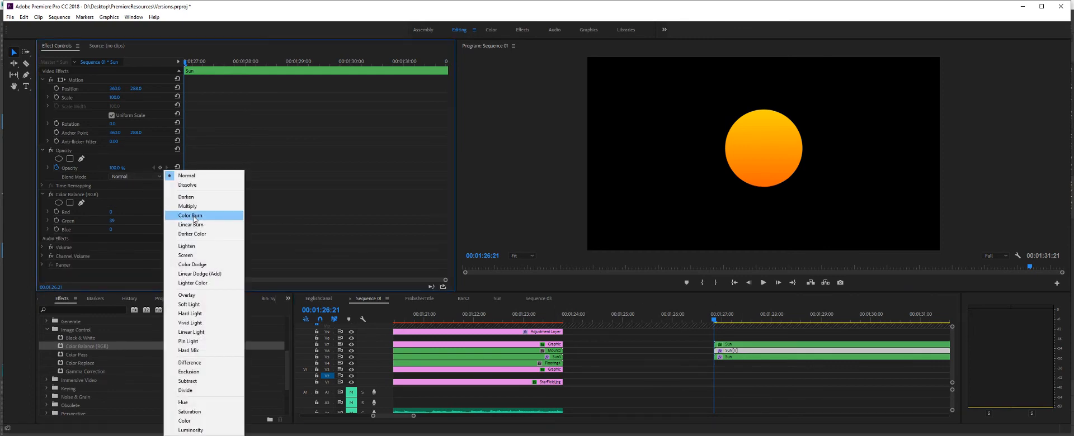
left_click(207, 274)
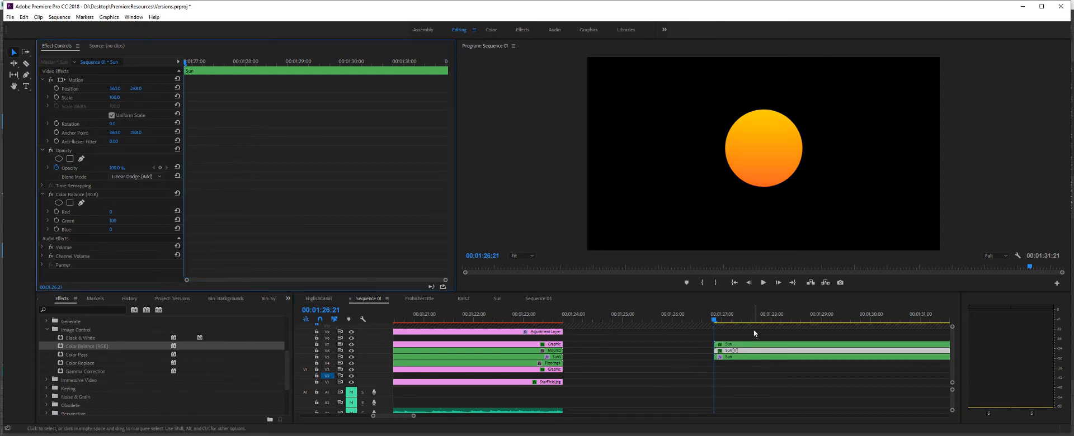
left_click(748, 364)
left_click(735, 358)
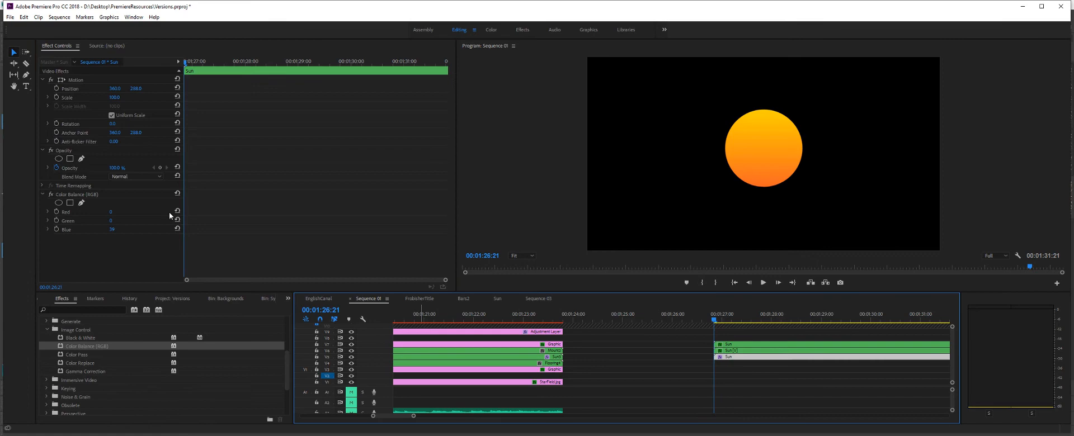
left_click(139, 176)
left_click(196, 274)
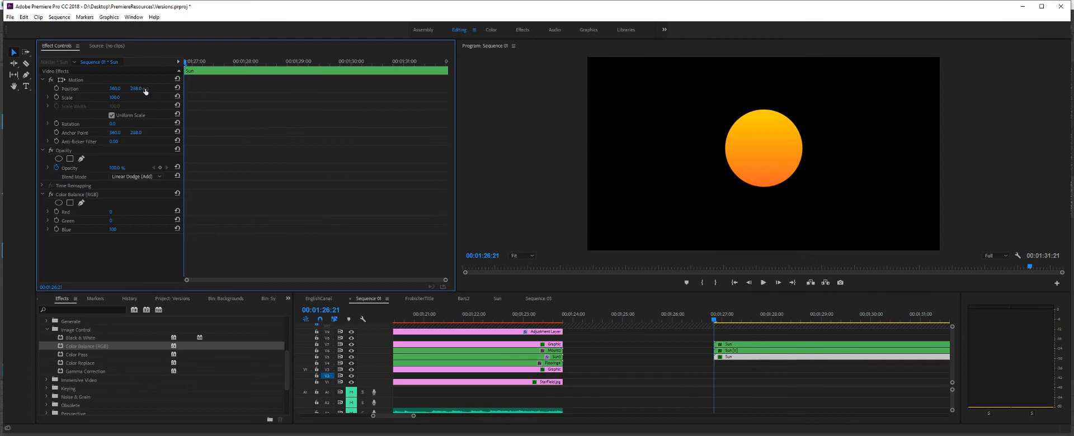
- Set the horizontal position of the top, red Sun copy to 358
left_click(727, 345)
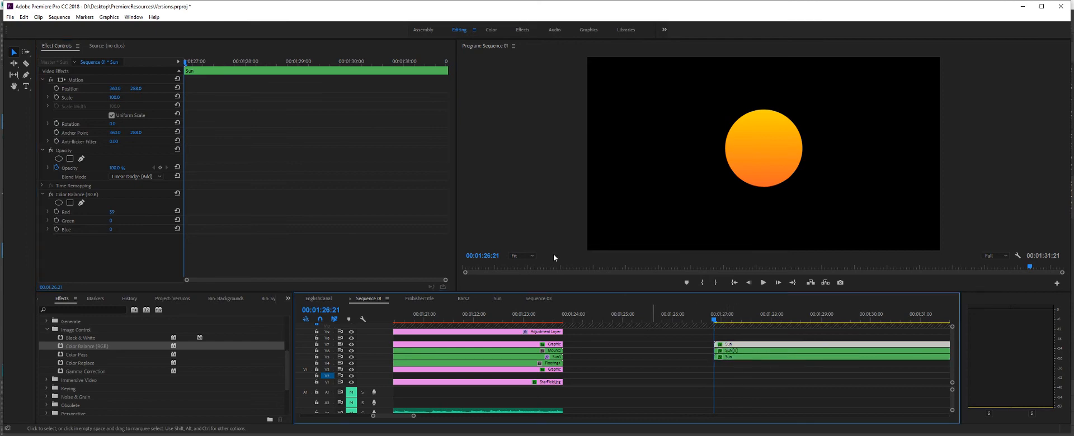
left_click(116, 88)
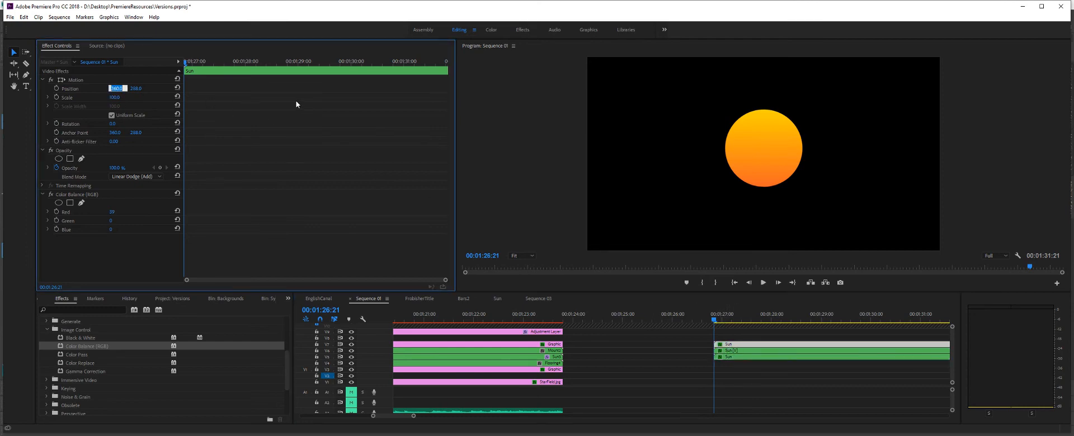
type("358")
key("Return")
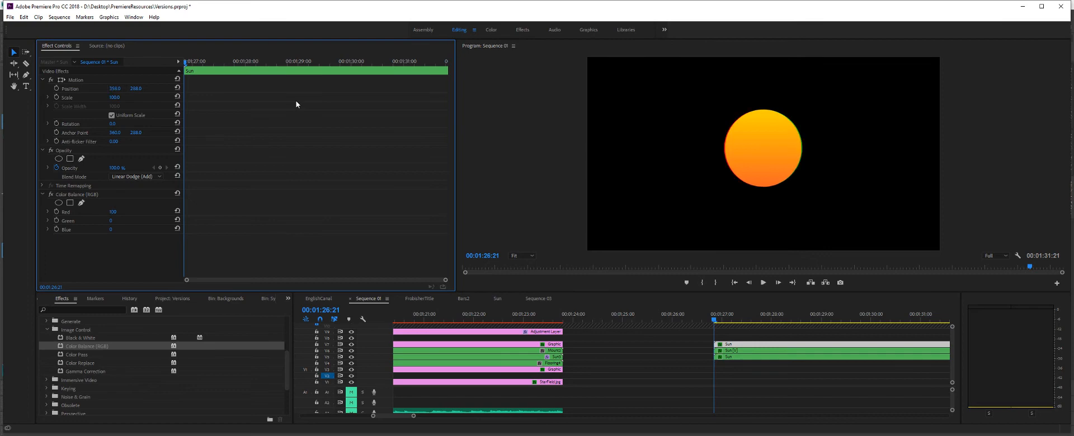
- Set the horizontal position of the lowest, blue Sun copy to 362
left_click(732, 357)
left_click(115, 88)
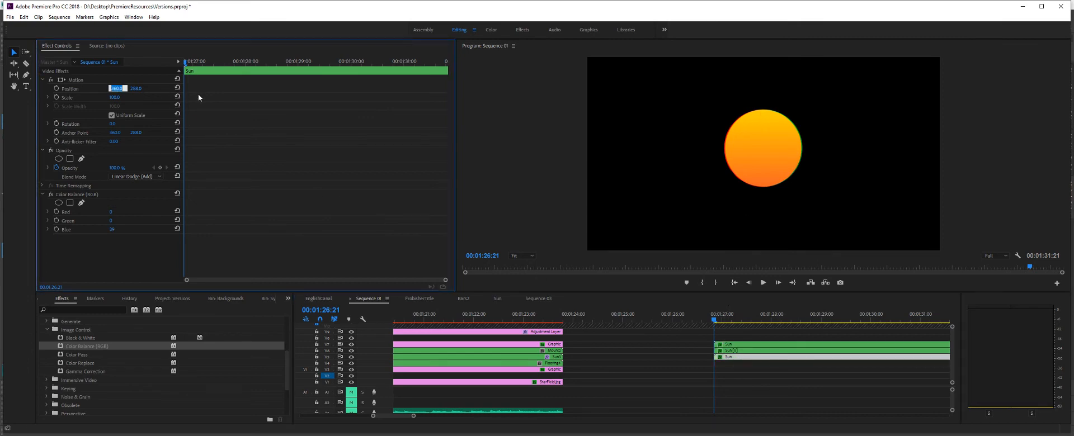
type("362")
key("Return")
- Scrub the retro scene between 00:01:20:13 and 00:01:21:15 to examine the finished sun in the composite
left_click_drag(715, 323, 445, 319)
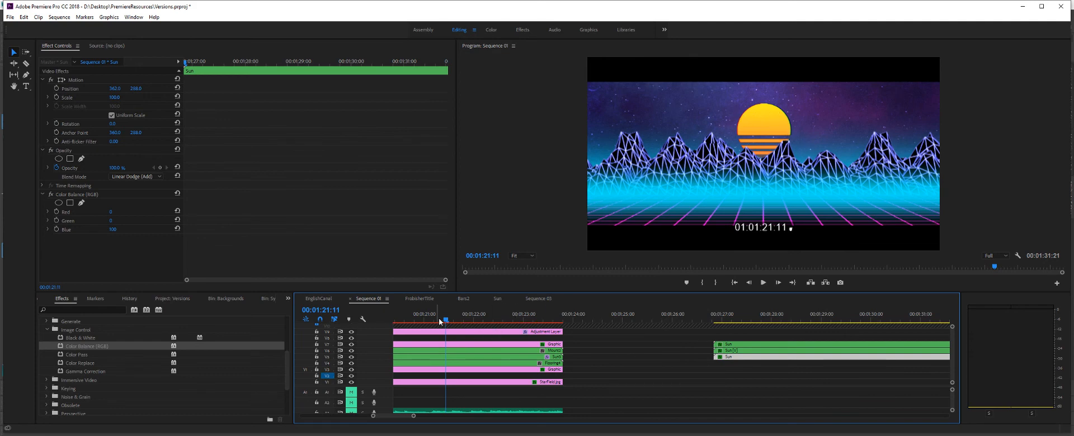
left_click_drag(444, 321, 400, 334)
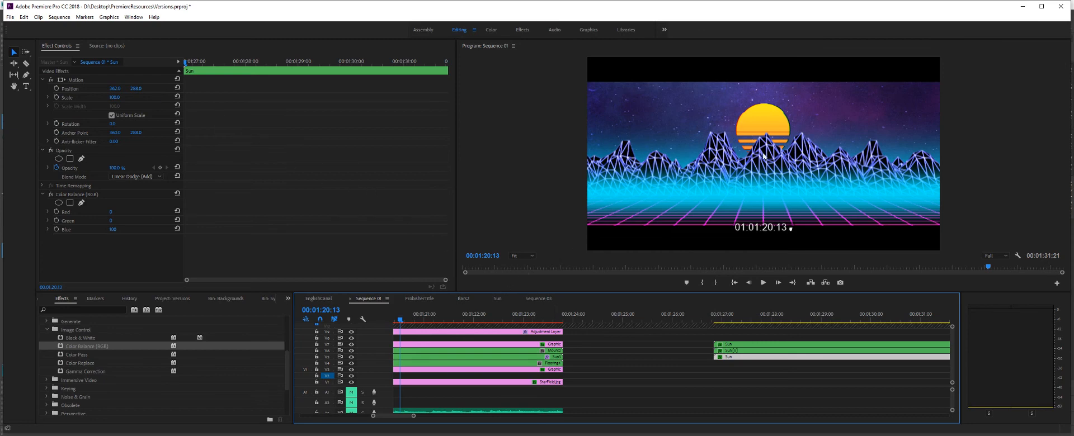
left_click_drag(482, 323, 456, 329)
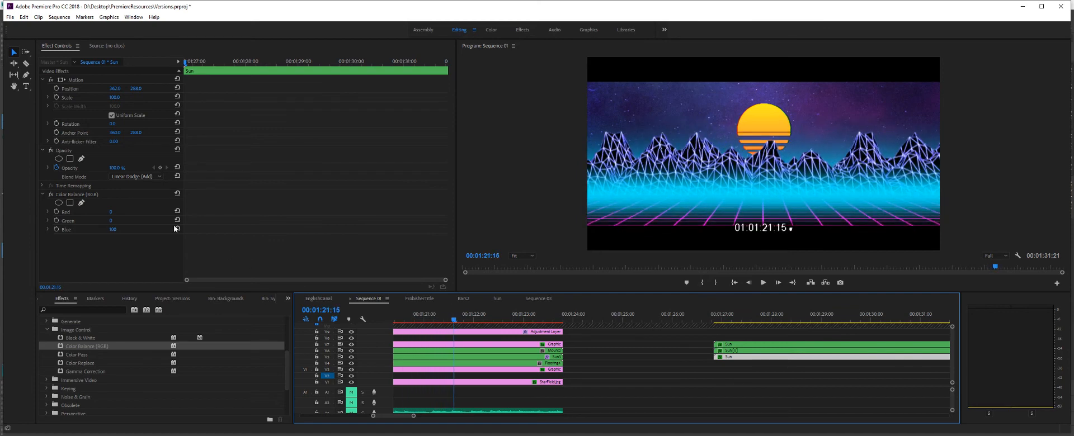
- Examine the Wave Warp, Crop and Timecode effects on the scene's Adjustment Layer, scrubbing the retro scene to judge the warp
left_click(410, 332)
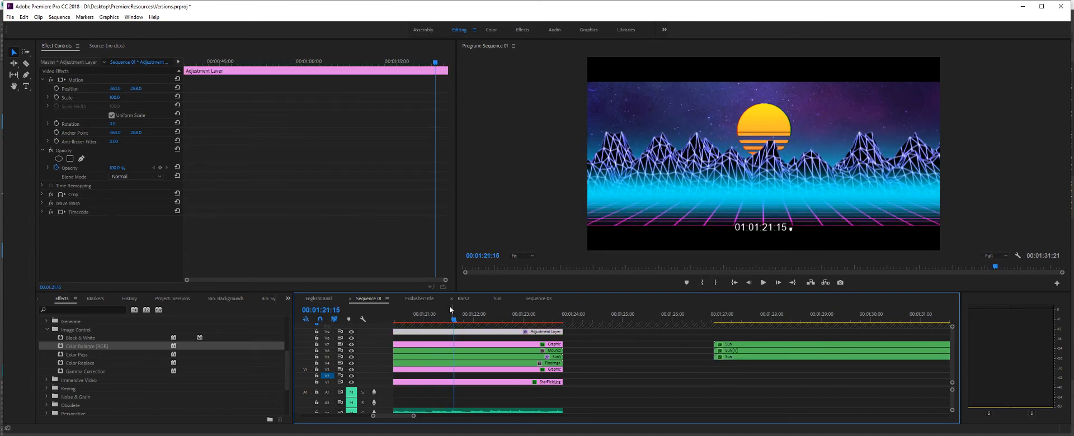
left_click_drag(456, 319, 412, 320)
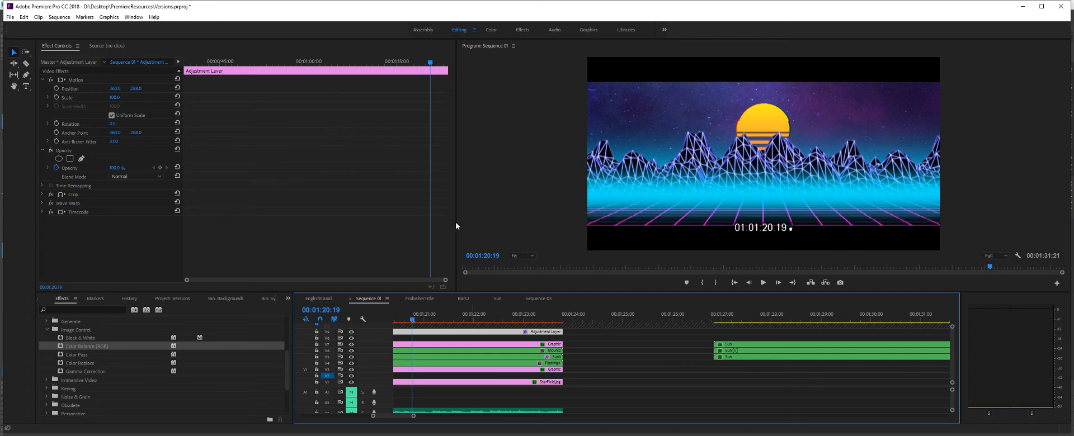
left_click(42, 204)
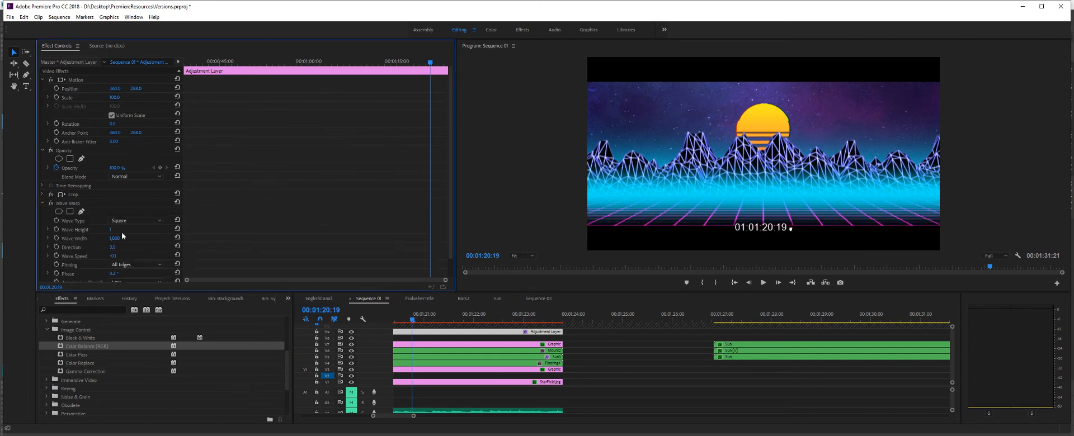
scroll(122, 236, "down", 1)
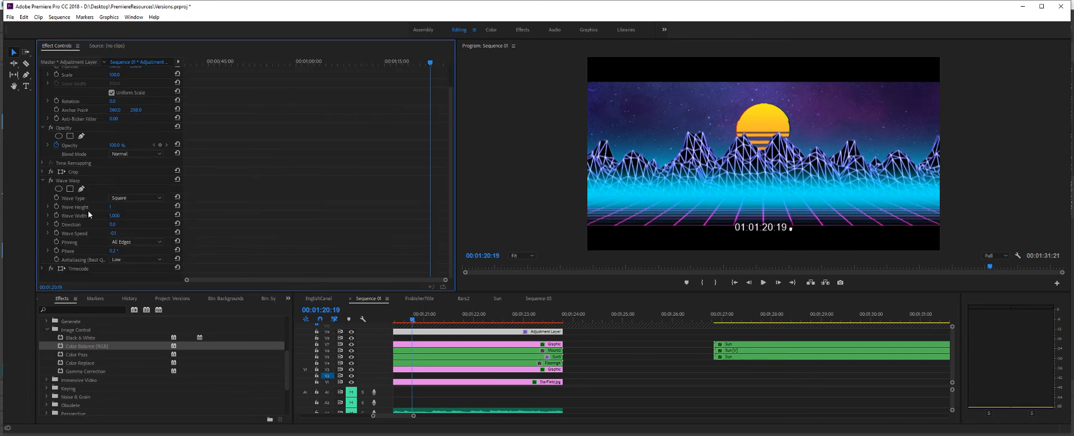
left_click(423, 320)
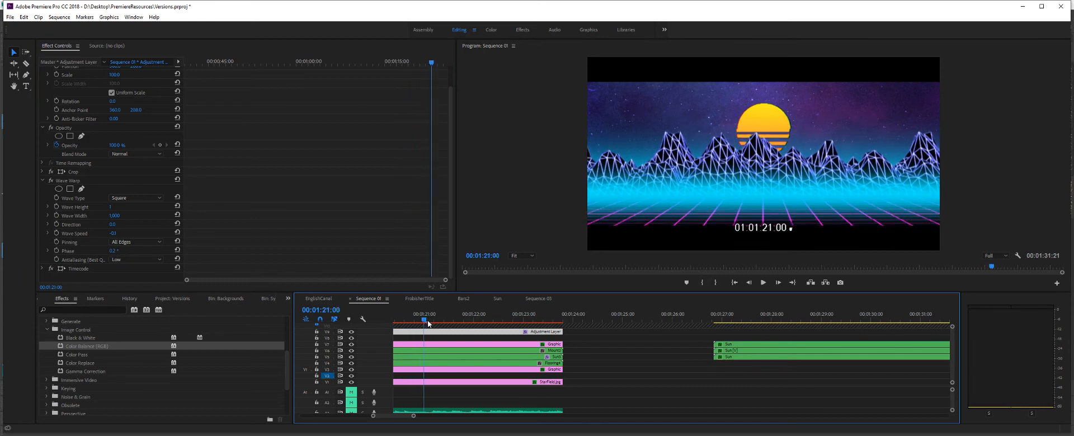
left_click_drag(427, 320, 460, 327)
left_click(43, 180)
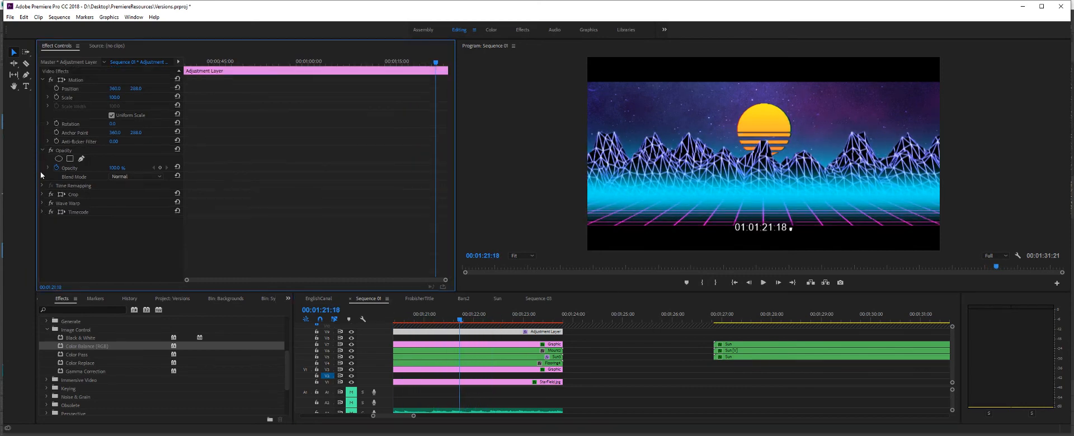
left_click(42, 194)
left_click(41, 193)
left_click(43, 210)
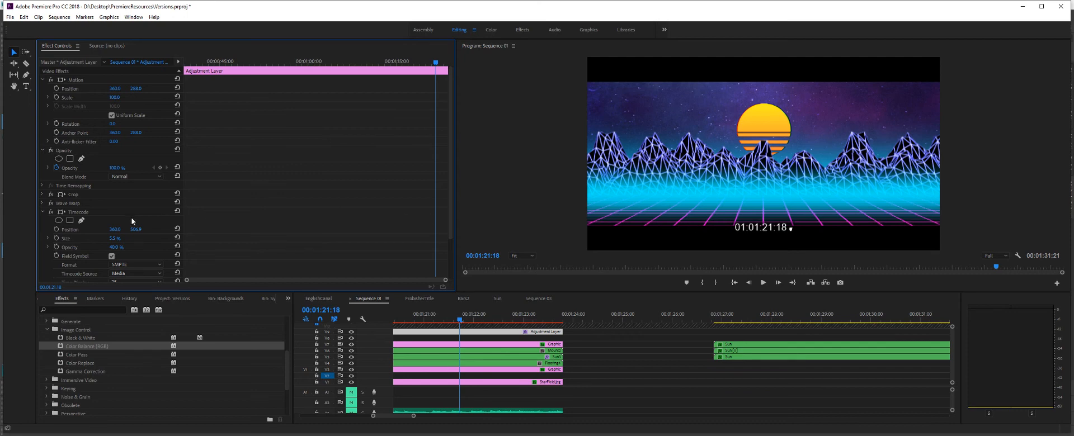
left_click(42, 212)
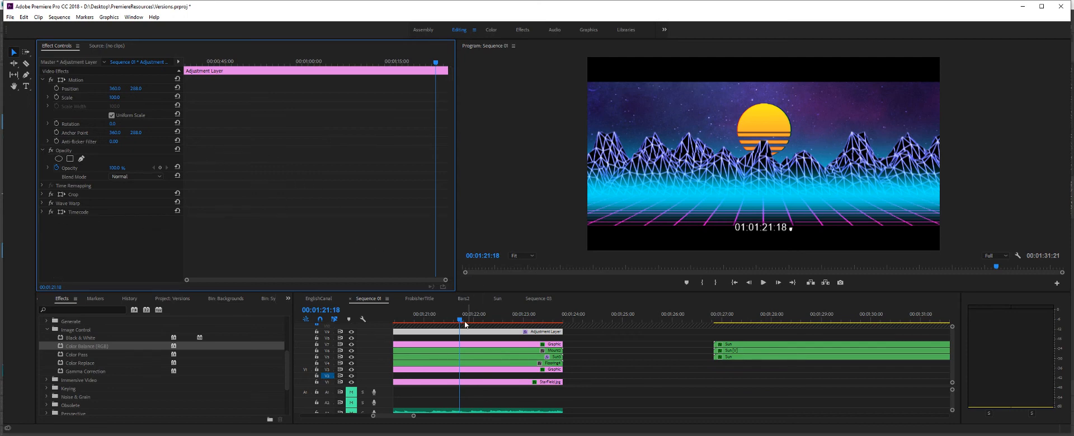
- Hide the retro scene's layer tracks below the Adjustment Layer and show only the wireframe mountains track again
left_click_drag(397, 418, 436, 421)
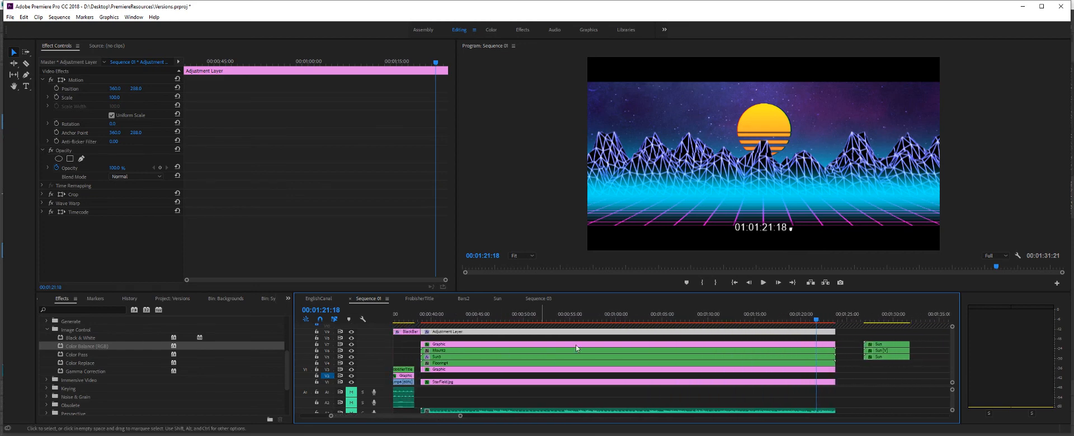
left_click(352, 363)
left_click(352, 357)
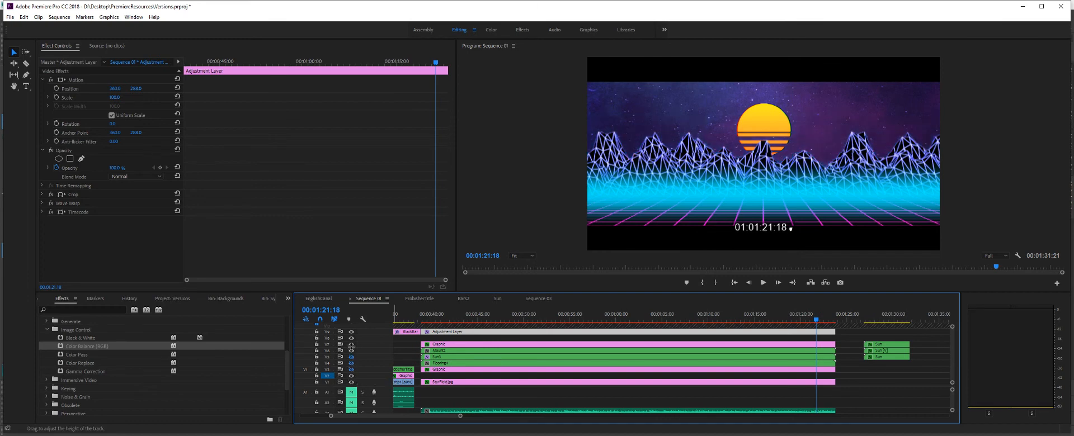
left_click(351, 346)
left_click(351, 352)
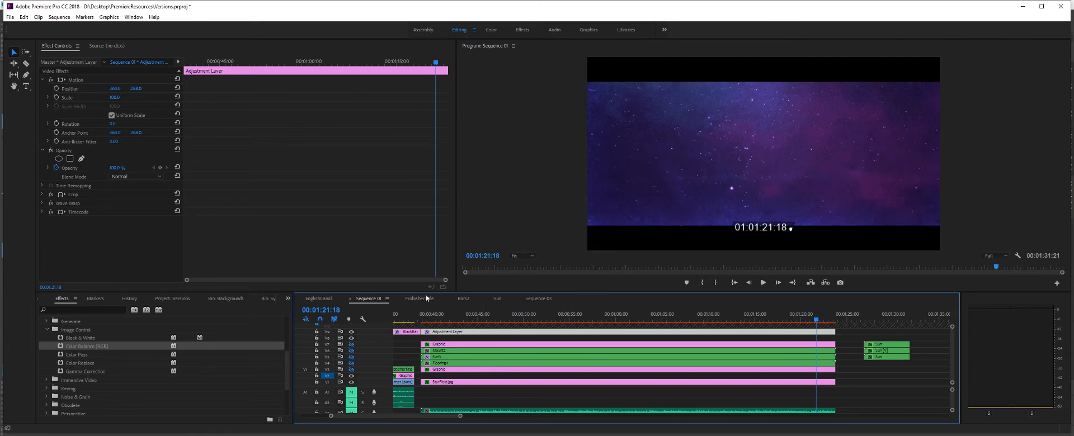
left_click(352, 382)
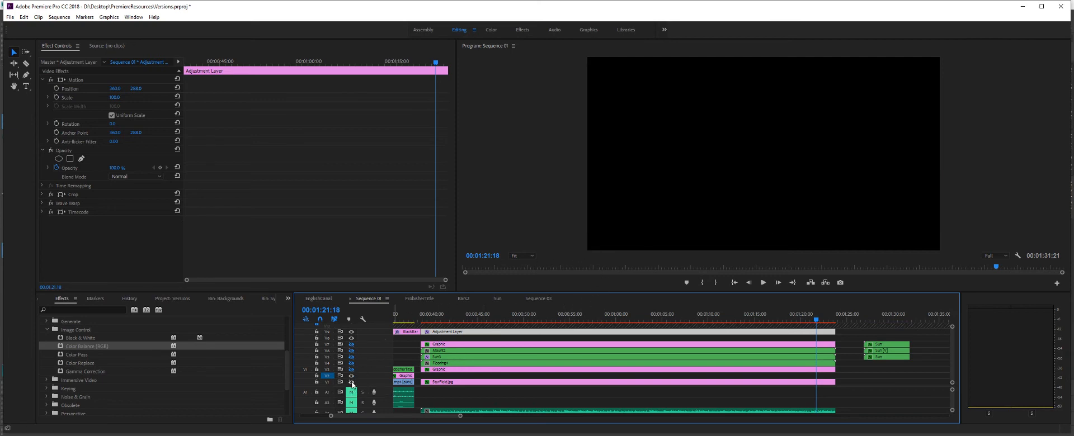
left_click(352, 351)
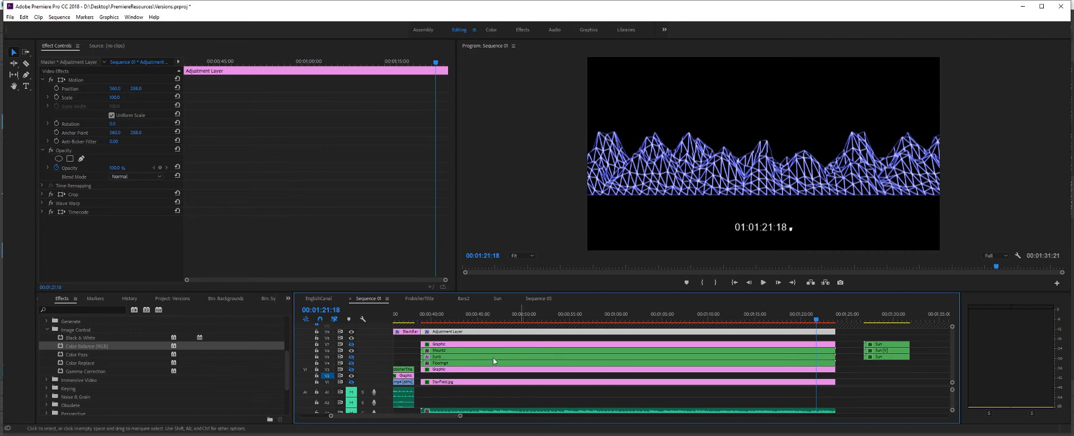
- Switch to Maya to examine the mountain terrain model and return to Premiere Pro
left_click(338, 415)
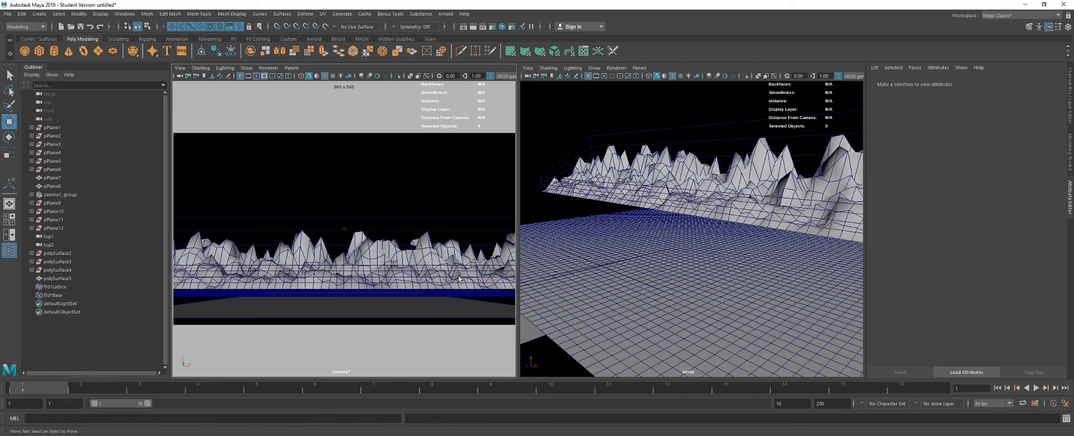
key("alt+Tab")
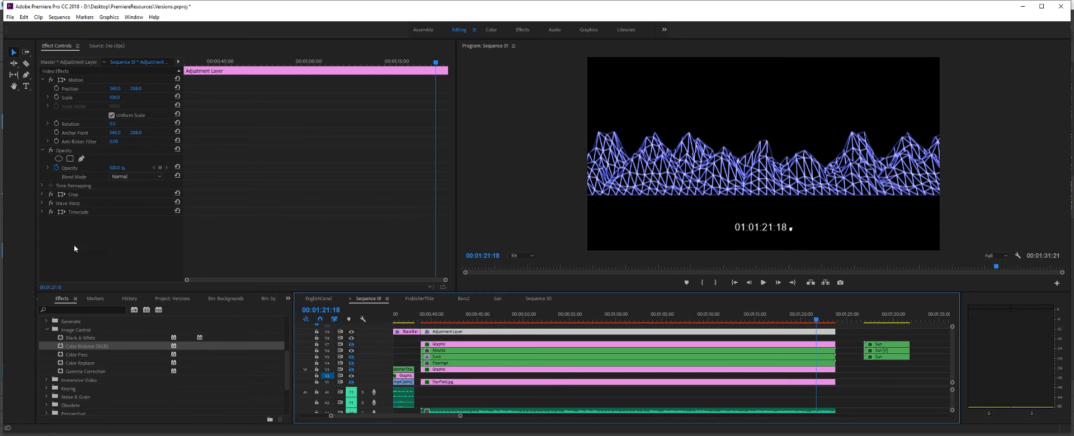
- Collapse the Image Control effects and turn the retro scene's hidden layer tracks above the star field back on
left_click(47, 330)
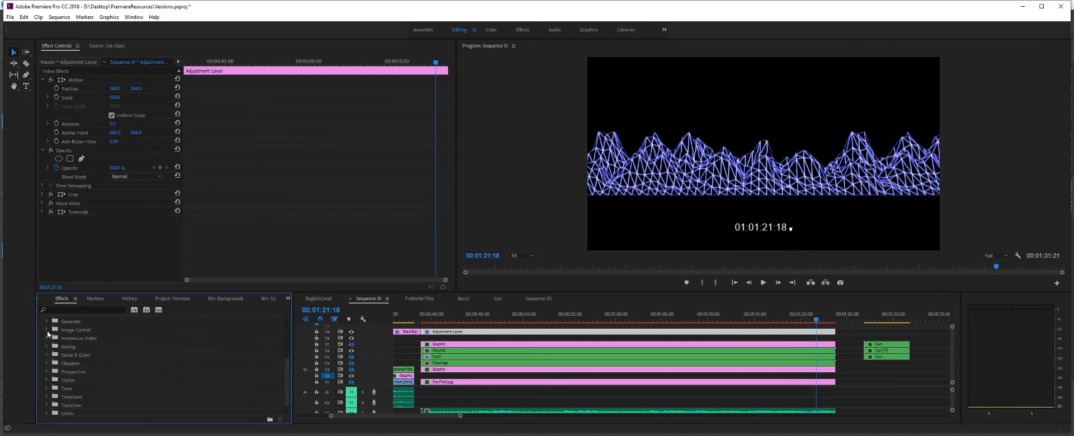
scroll(49, 365, "up", 5)
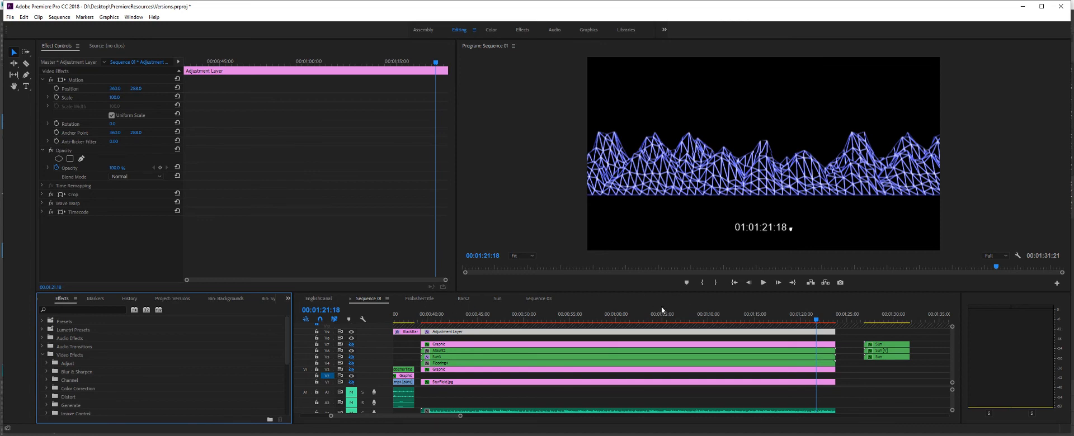
left_click(351, 369)
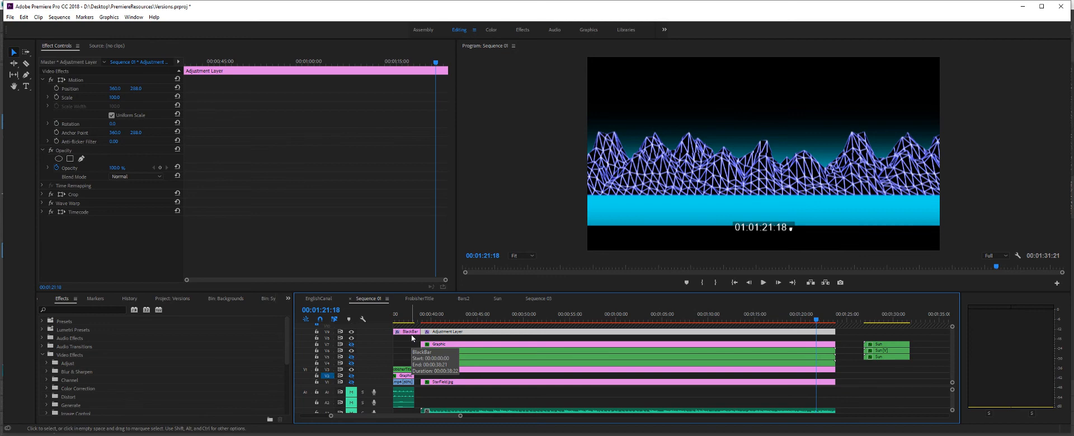
left_click(351, 344)
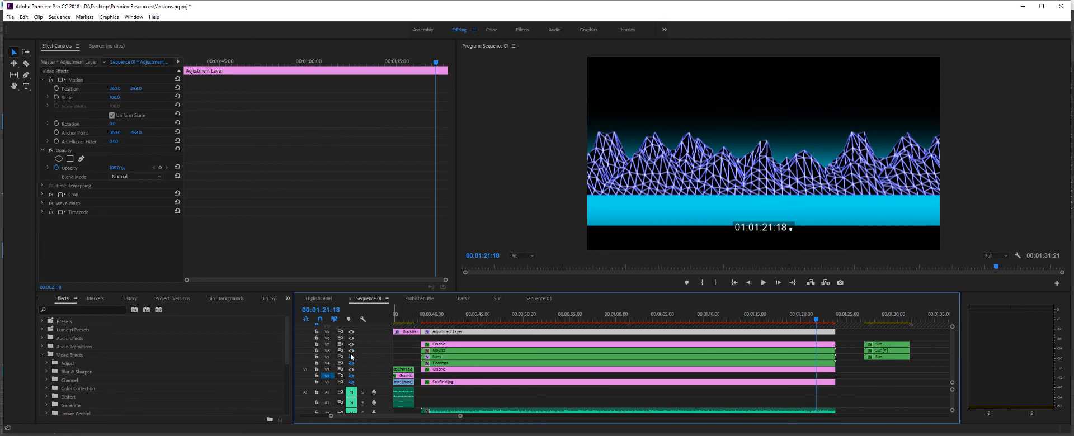
left_click(351, 357)
left_click(351, 364)
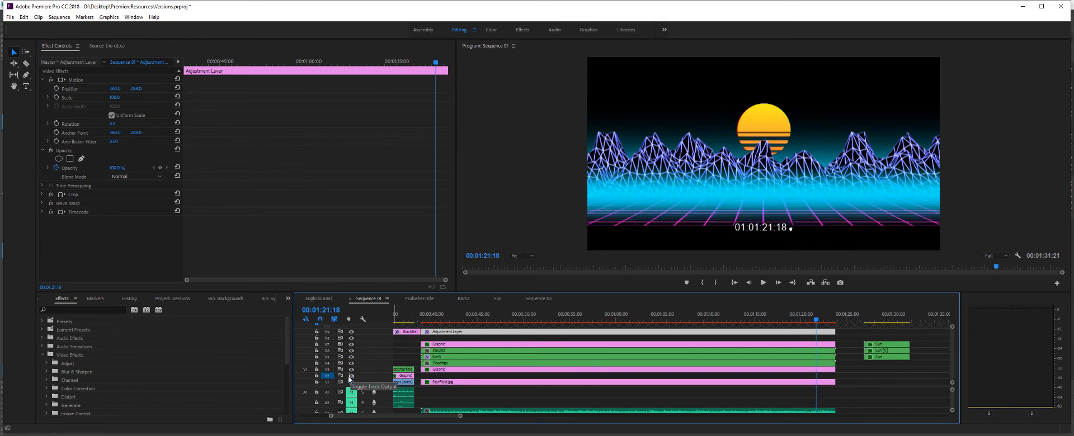
left_click(351, 376)
left_click(351, 382)
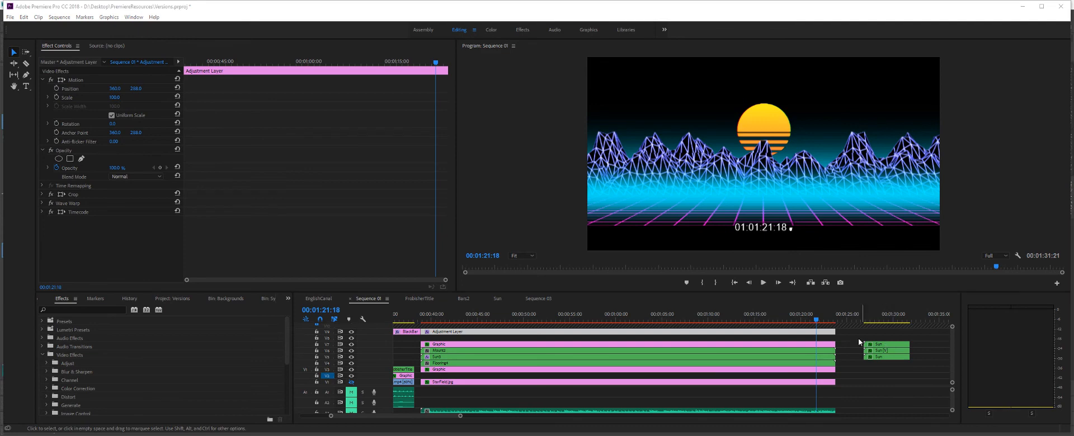
- Nest the three separate Sun clips at the end of Sequence 01 into a sequence named asda
left_click_drag(856, 338, 889, 371)
right_click(880, 351)
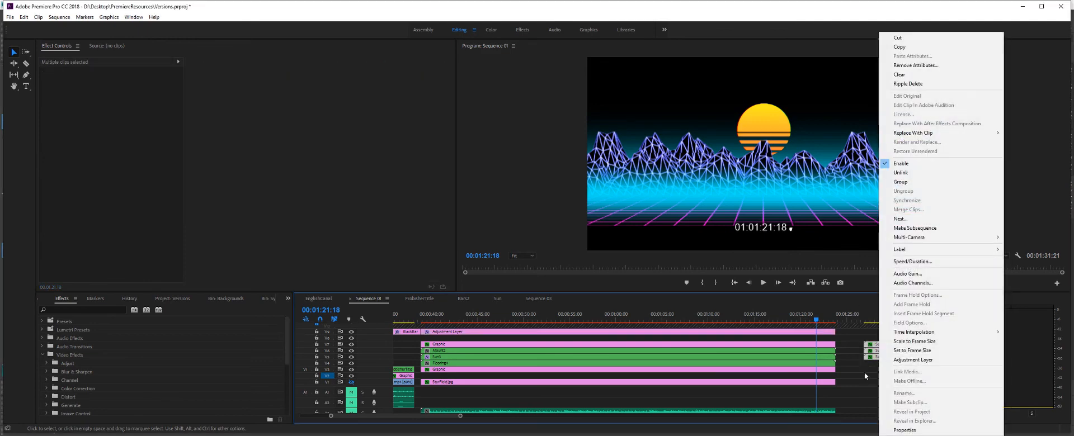
left_click(900, 218)
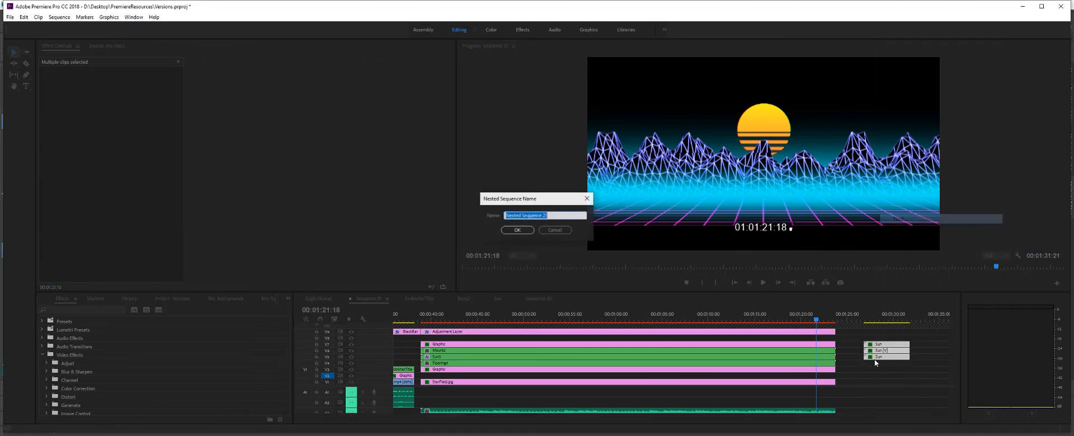
left_click(516, 230)
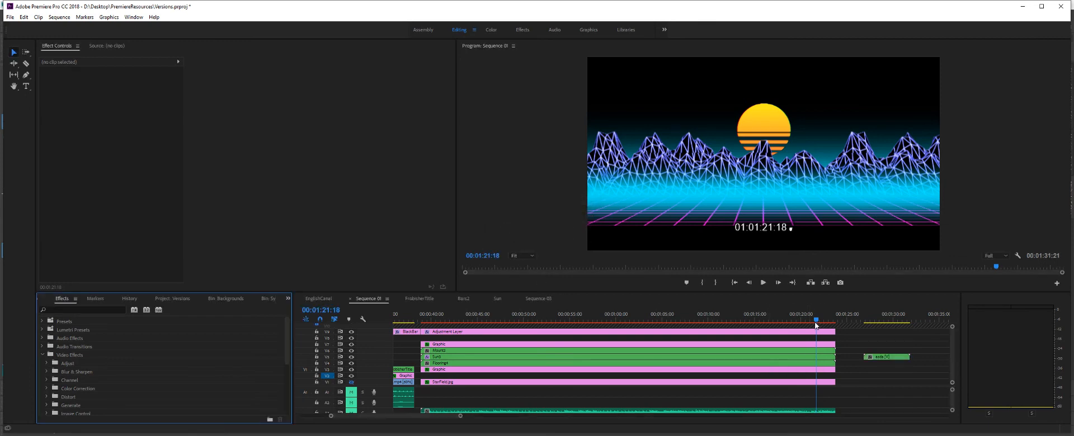
- Nest the retro scene's layers between the Adjustment Layer and the star field as MEGA, and scrub to 00:00:40:19
left_click_drag(816, 319, 508, 305)
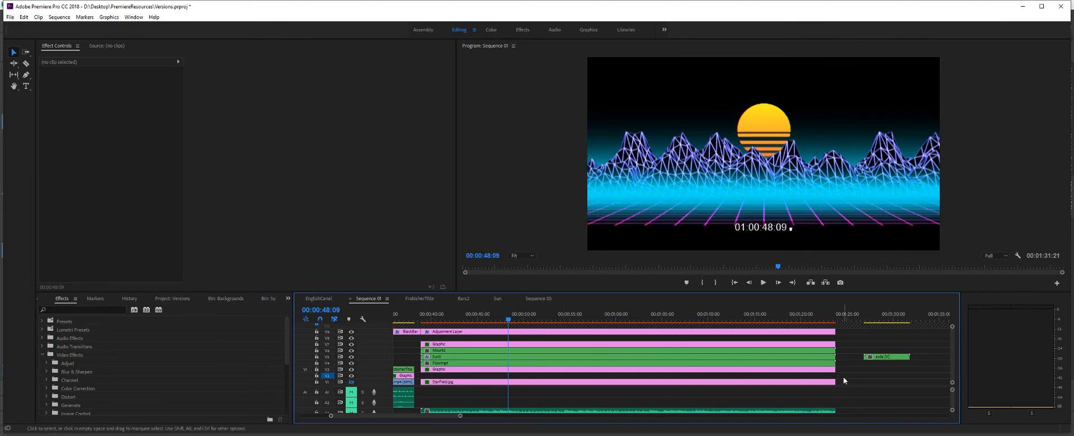
left_click_drag(843, 377, 728, 343)
right_click(710, 346)
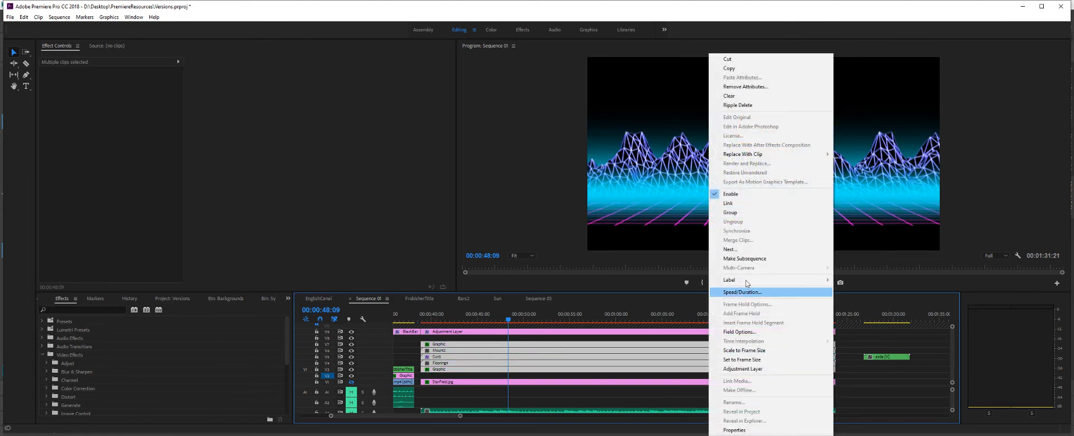
left_click(734, 250)
type("M")
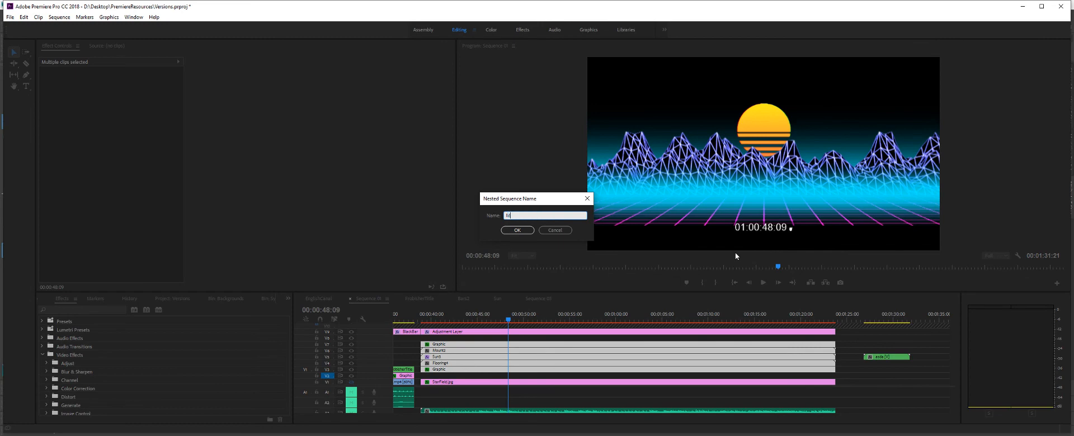
type("EGA")
key("Return")
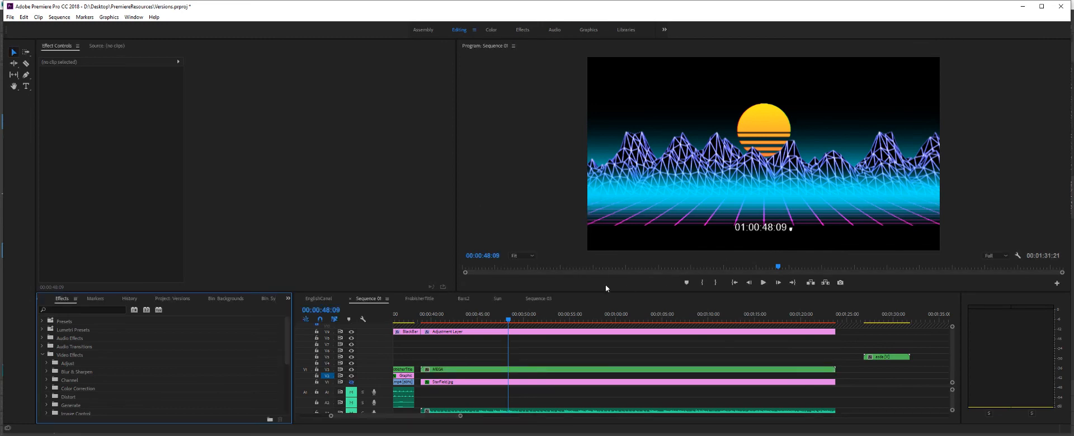
left_click_drag(507, 323, 439, 330)
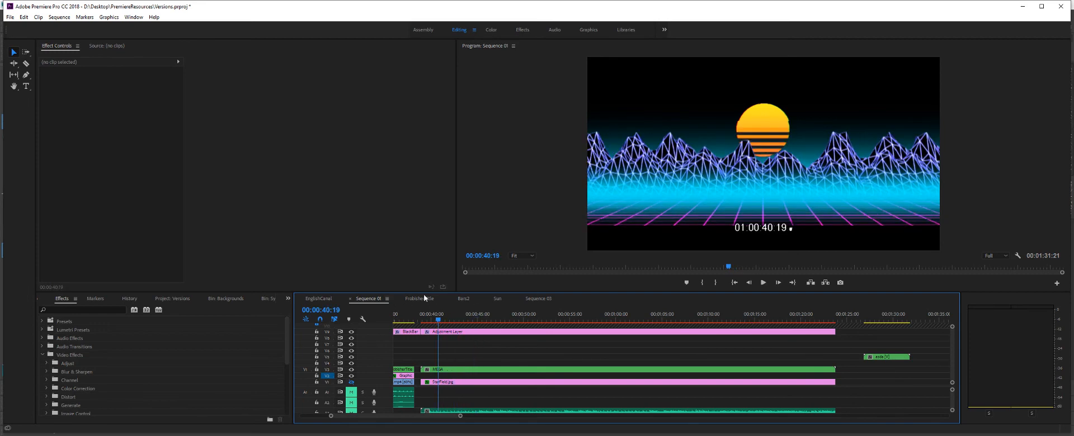
- Browse the open sequences to Sequence 03 and nest its Bars2, Sun and StarField.jpg clips under the default name
left_click(321, 299)
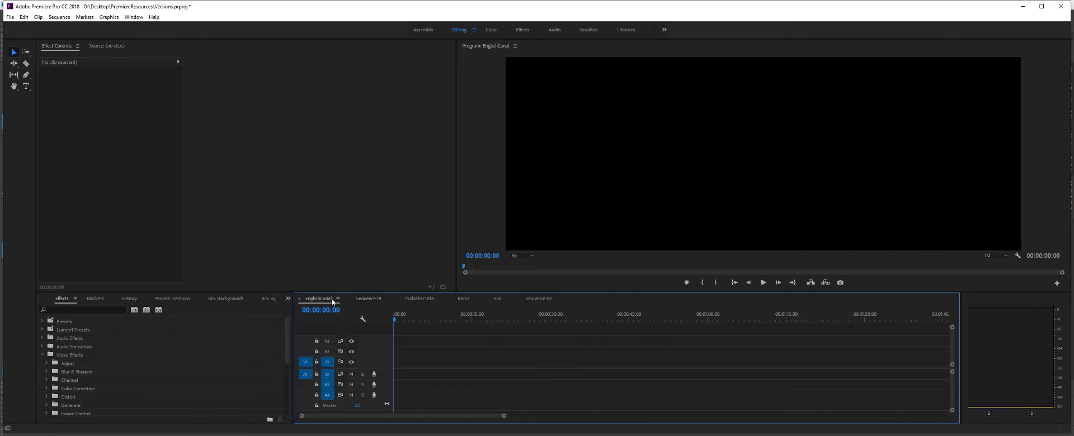
left_click(368, 298)
left_click(421, 298)
left_click(464, 298)
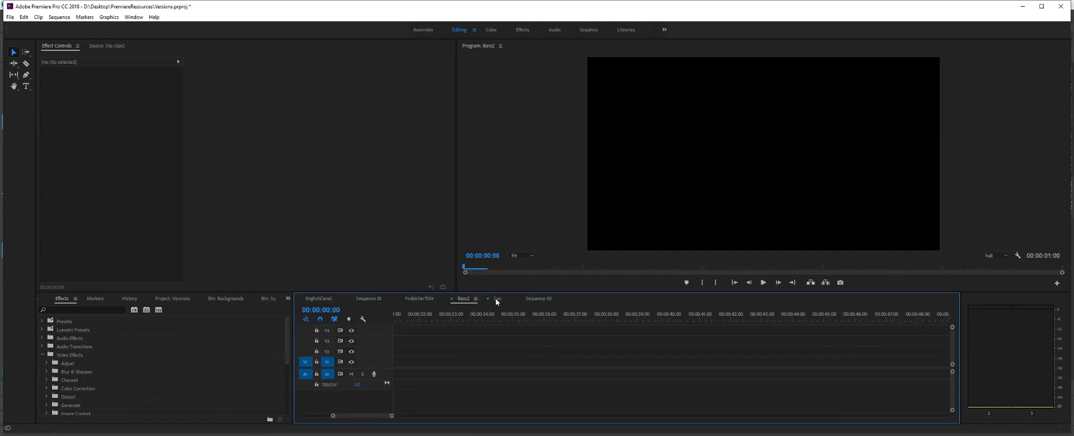
left_click(539, 299)
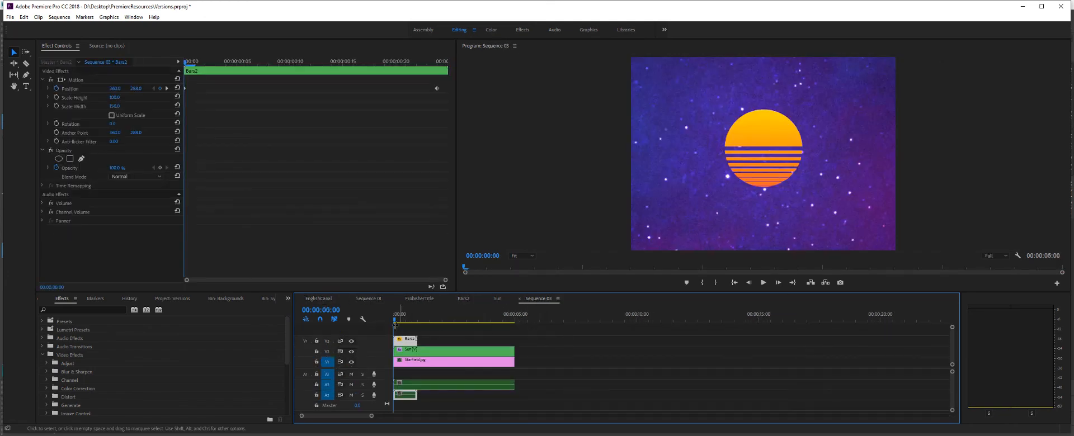
mouse_move(401, 322)
left_mouse_down()
mouse_move(435, 320)
mouse_move(415, 321)
left_mouse_up()
left_click_drag(546, 344, 430, 360)
right_click(430, 360)
left_click(448, 228)
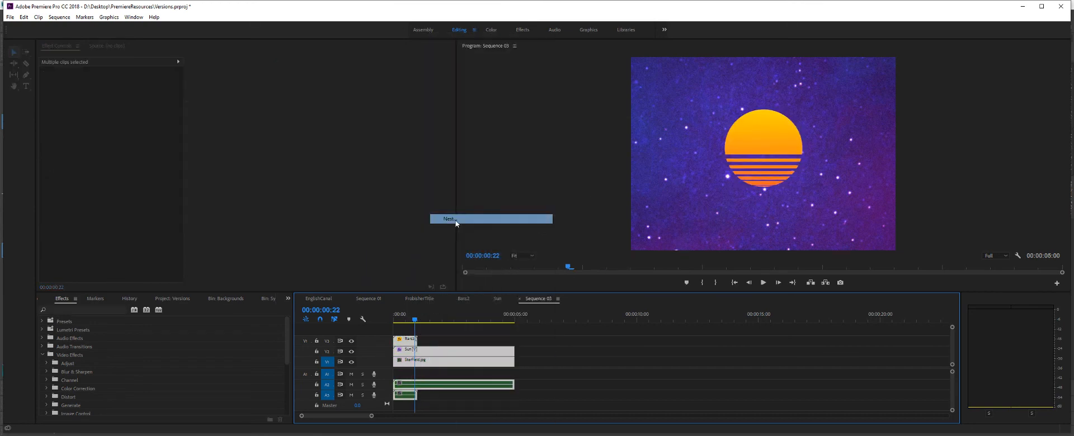
key("Return")
left_click(462, 362)
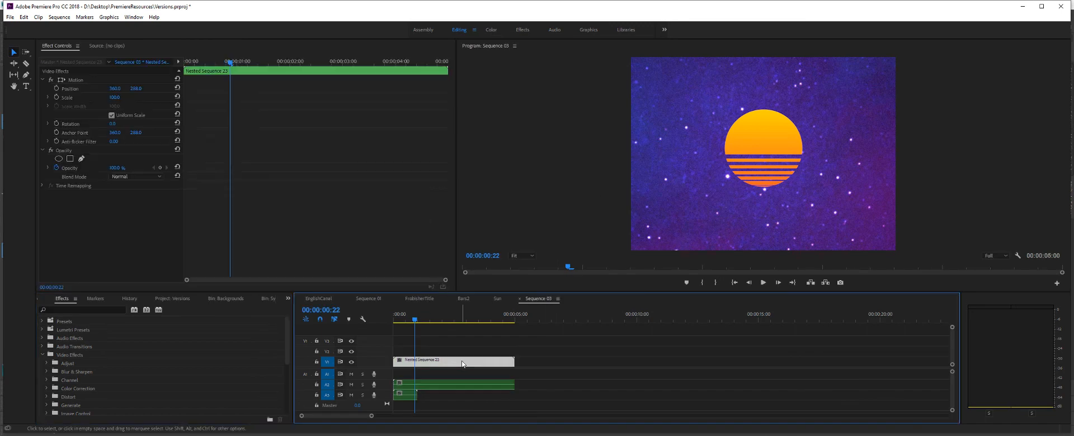
- Return to Sequence 01 and delete the nested asda clip
left_click(417, 299)
left_click(368, 299)
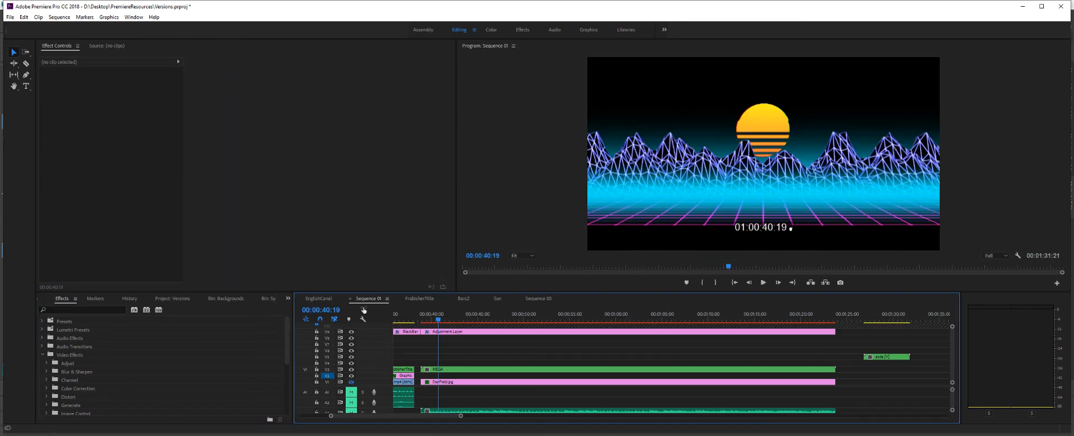
left_click(873, 356)
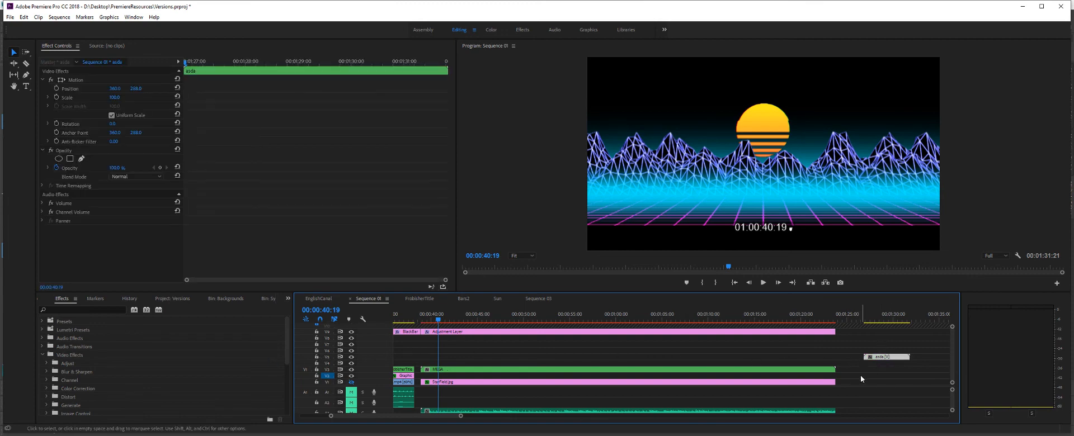
key("Delete")
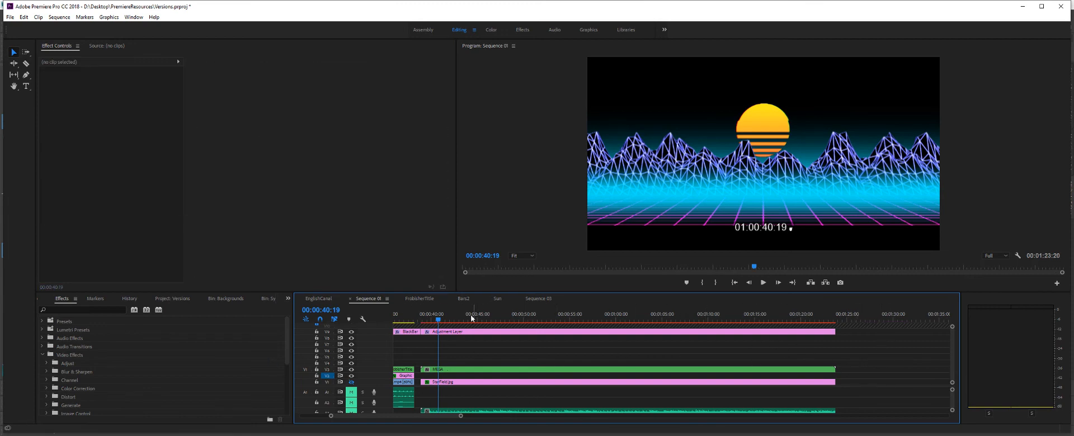
- Move the playhead to 00:00:45:05 and turn the StarField.jpg track back on behind the nested retro scene
left_click_drag(449, 419, 420, 418)
left_click_drag(770, 320, 809, 313)
left_click(349, 384)
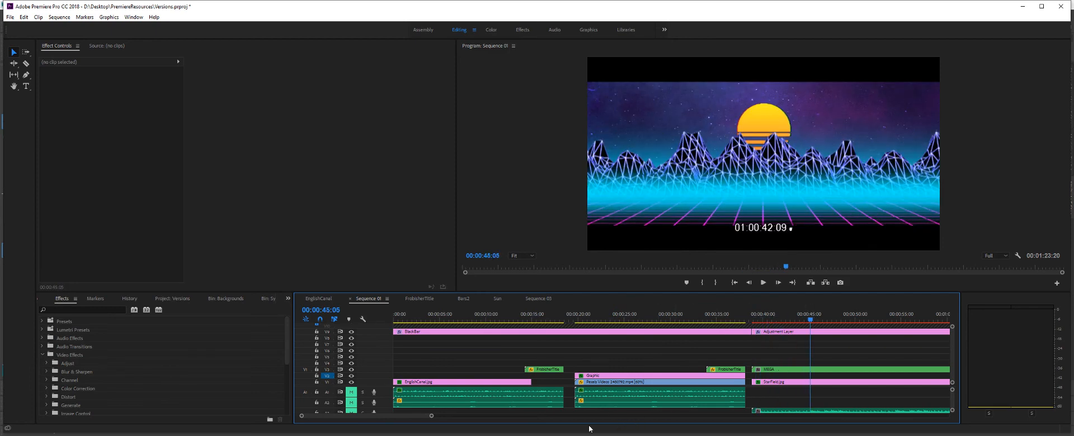
left_click_drag(413, 417, 442, 417)
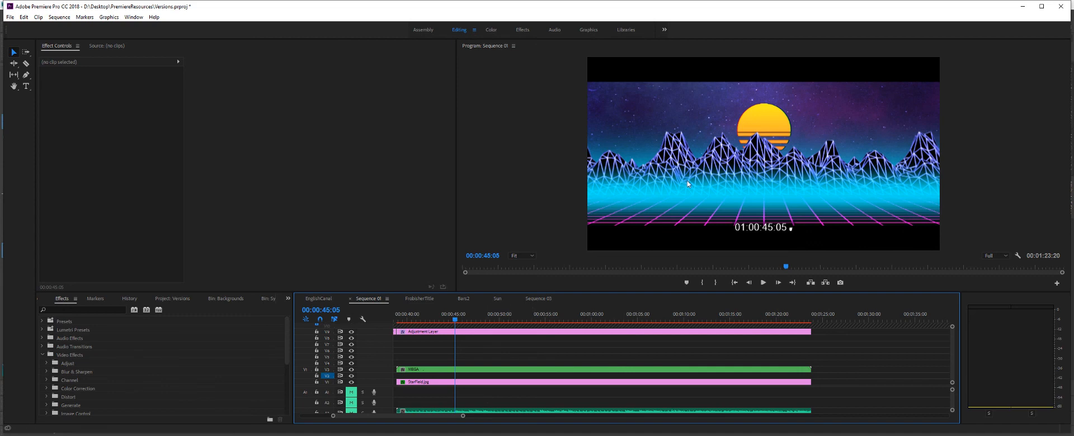
- Scrub back and forth through Sequence 01 to review the wheat footage, the Frobisher Canals title and the retro mountain scene
left_click_drag(458, 319, 377, 355)
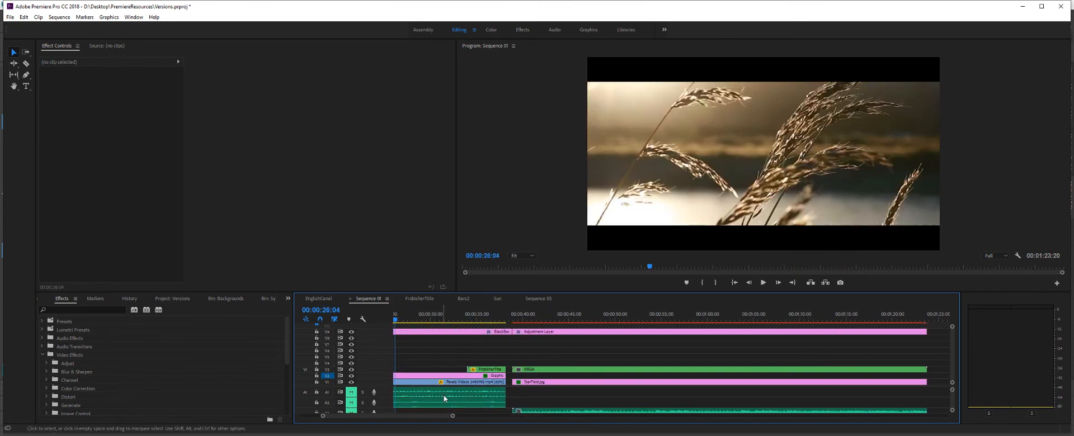
left_click_drag(436, 417, 423, 418)
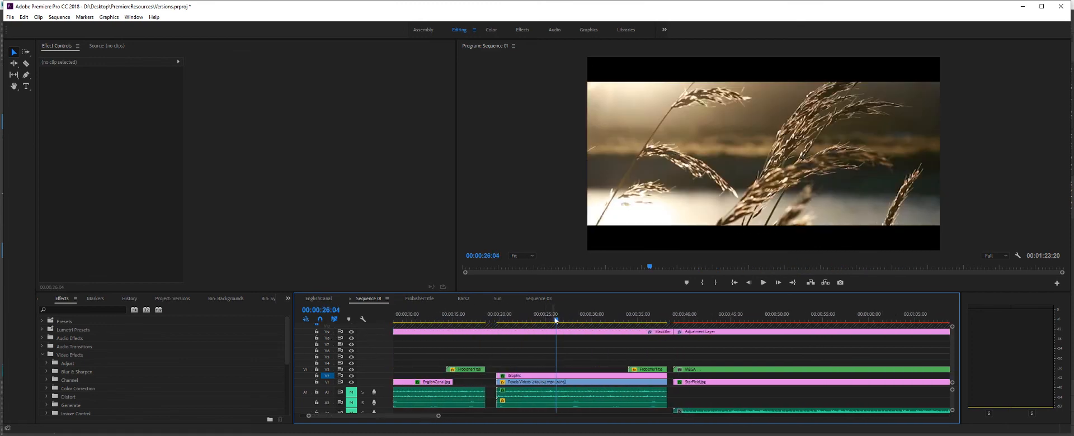
left_click_drag(555, 320, 723, 339)
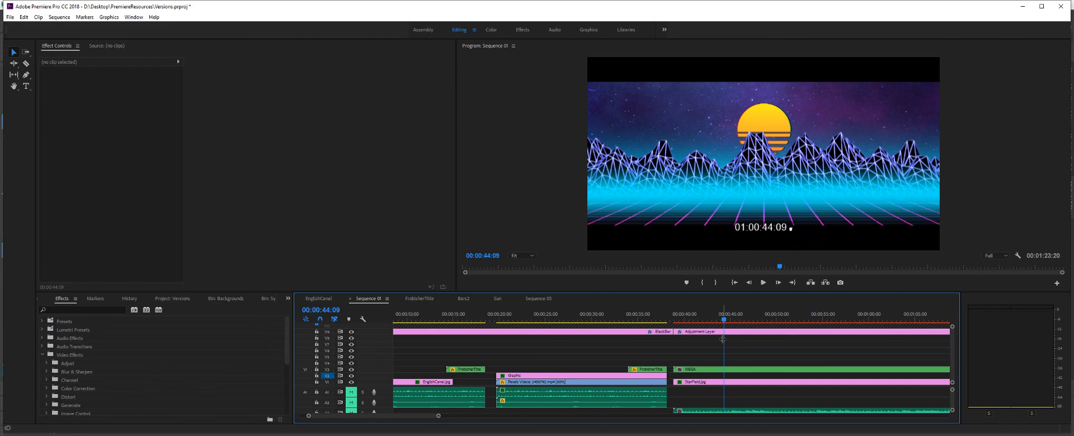
left_click_drag(663, 319, 448, 372)
left_click_drag(419, 374, 539, 346)
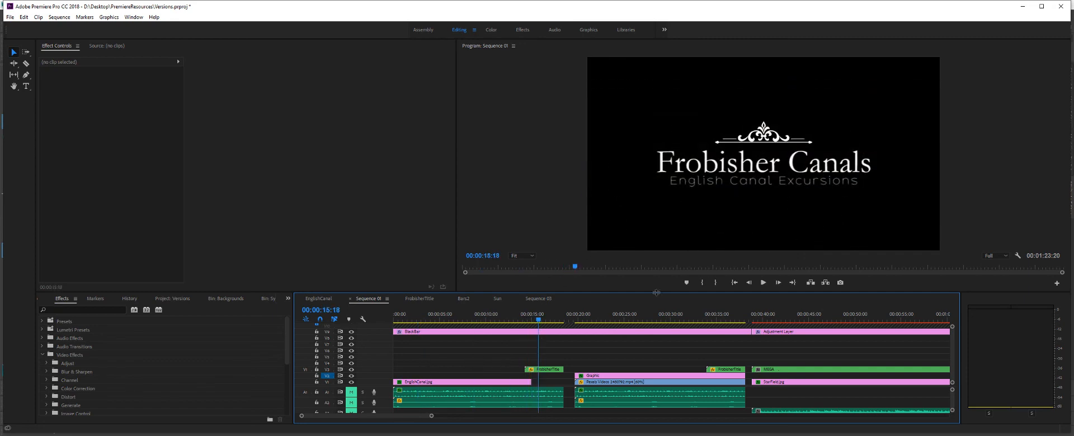
left_click_drag(535, 318, 537, 321)
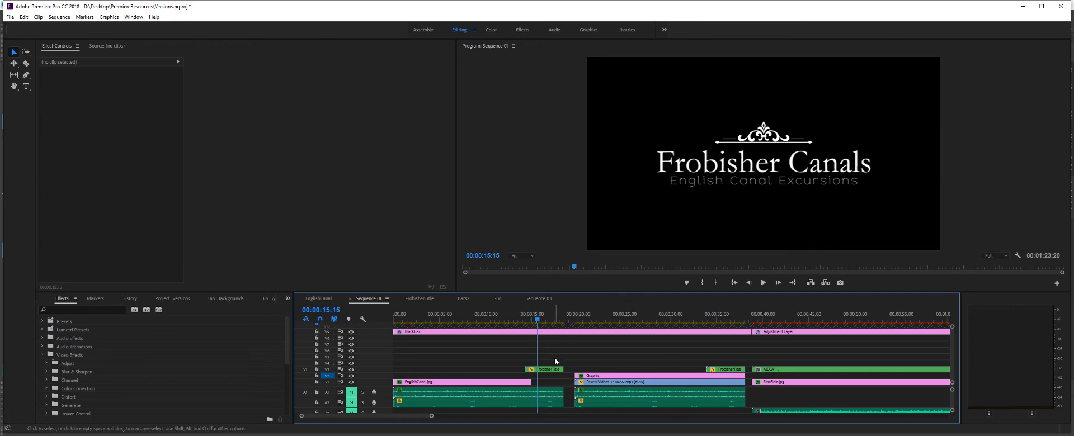
left_click_drag(538, 321, 823, 322)
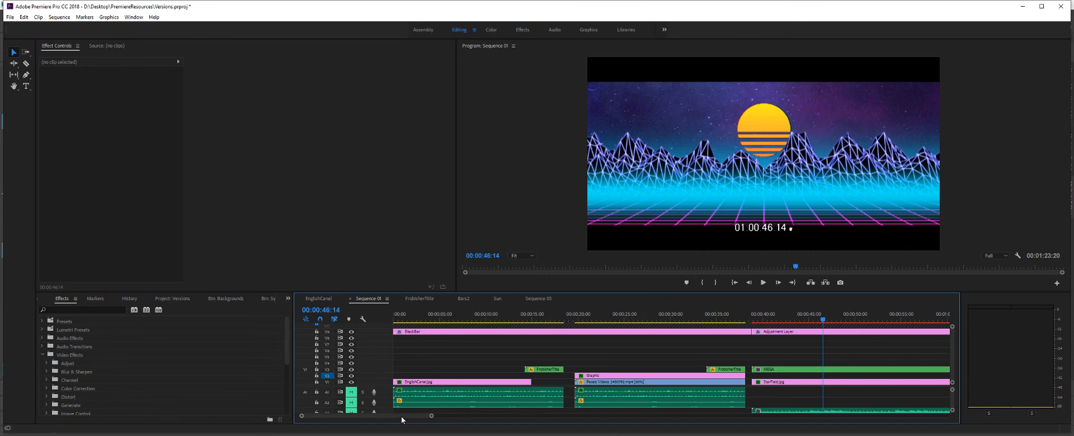
- Play and scrub the start of the retro mountain scene, and park the playhead at 00:00:45:04
left_click_drag(407, 419, 433, 423)
left_click_drag(493, 321, 452, 332)
key("space")
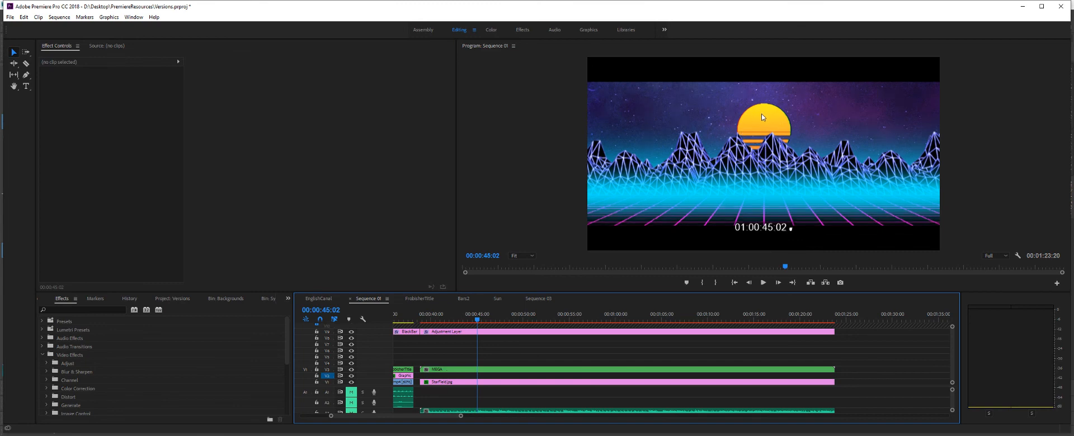
left_click_drag(477, 320, 484, 357)
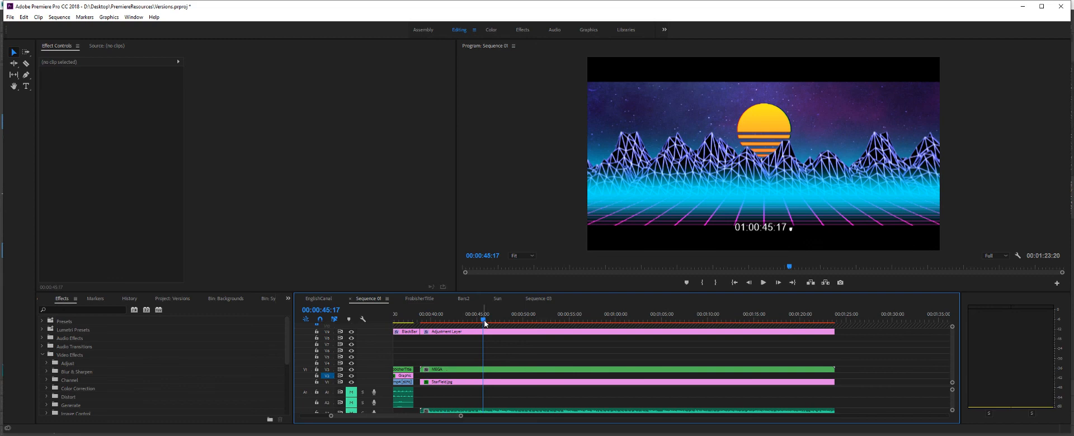
left_click_drag(485, 324, 480, 325)
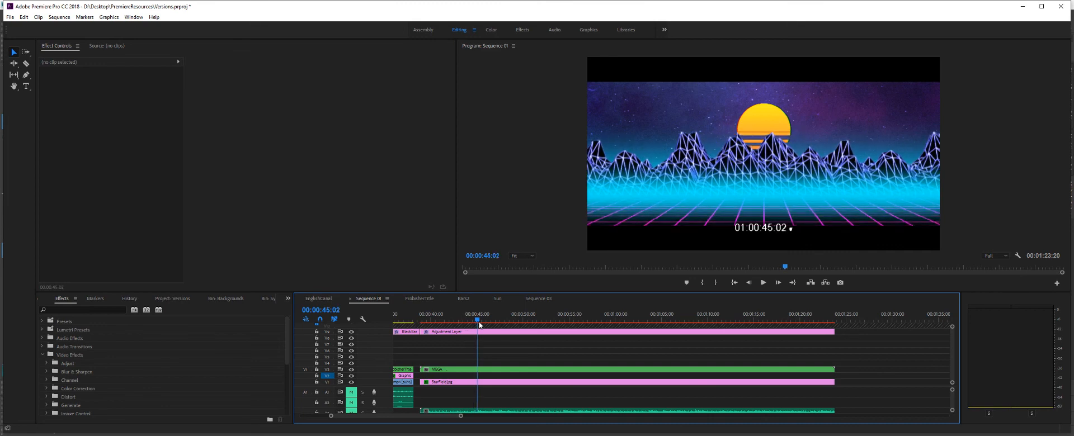
left_click_drag(479, 325, 480, 325)
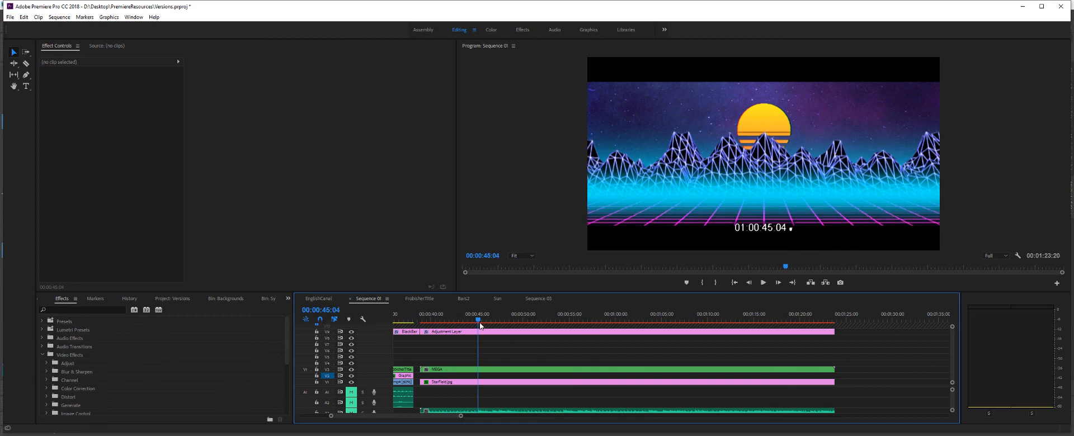
- Filter the effects list with "alskhdlas", toggle the category folders, and clear the filter so all folders are collapsed
left_click(93, 309)
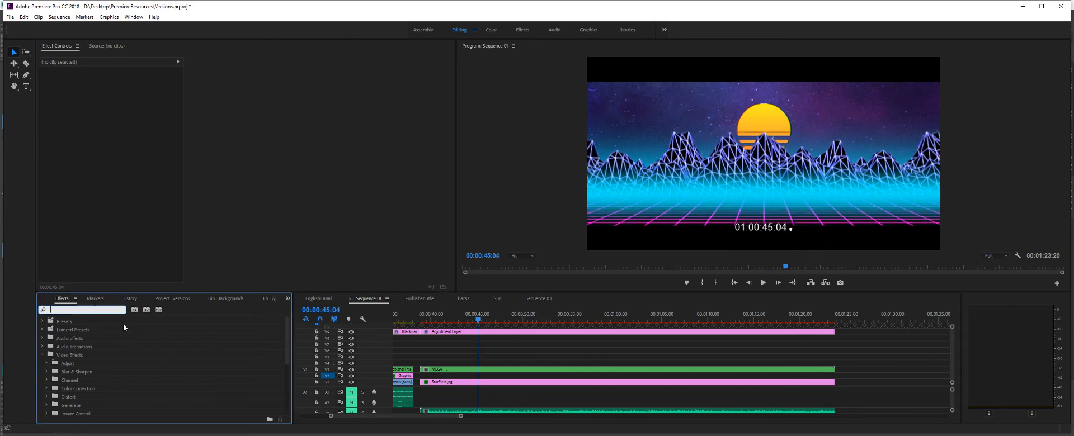
type("alskhdlas")
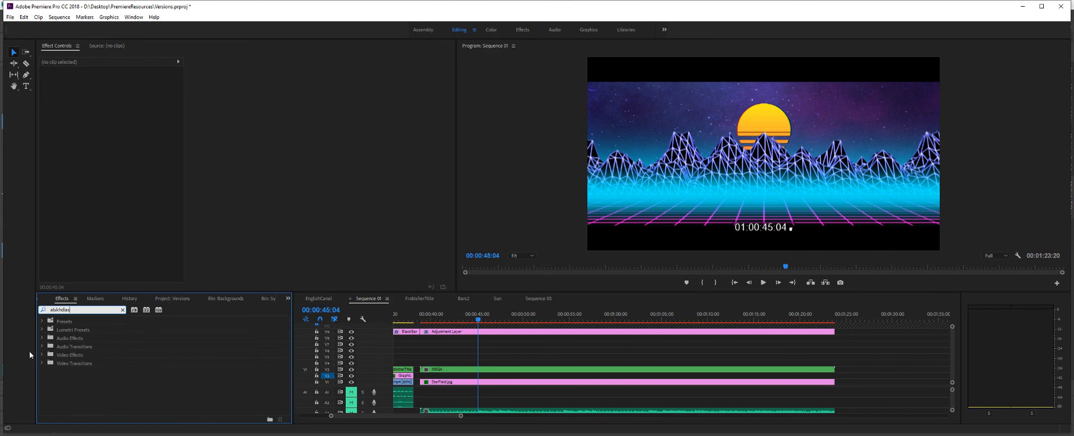
left_click(42, 338)
left_click(42, 347)
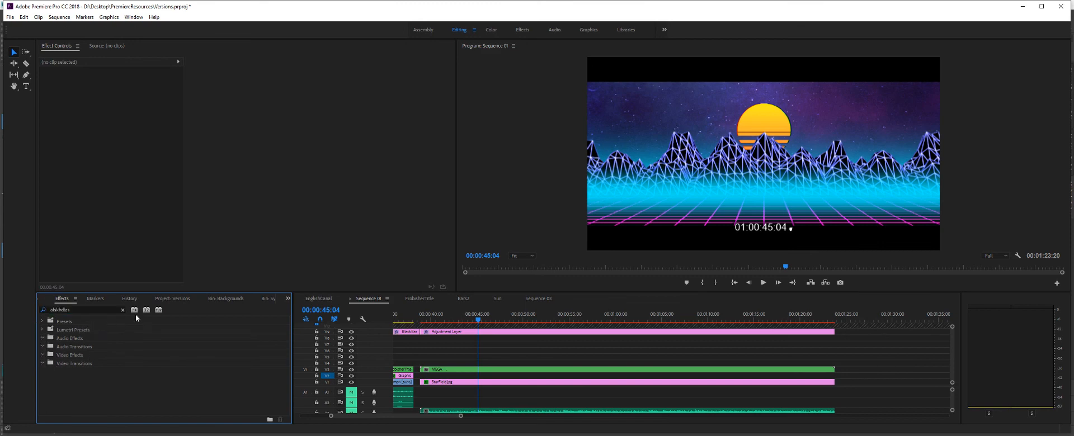
left_click(79, 310)
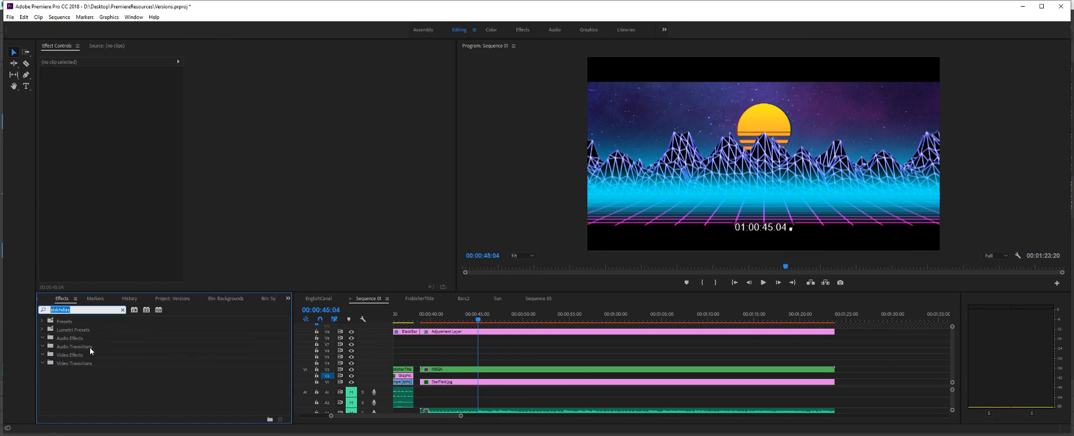
left_click(123, 310)
left_click(90, 378)
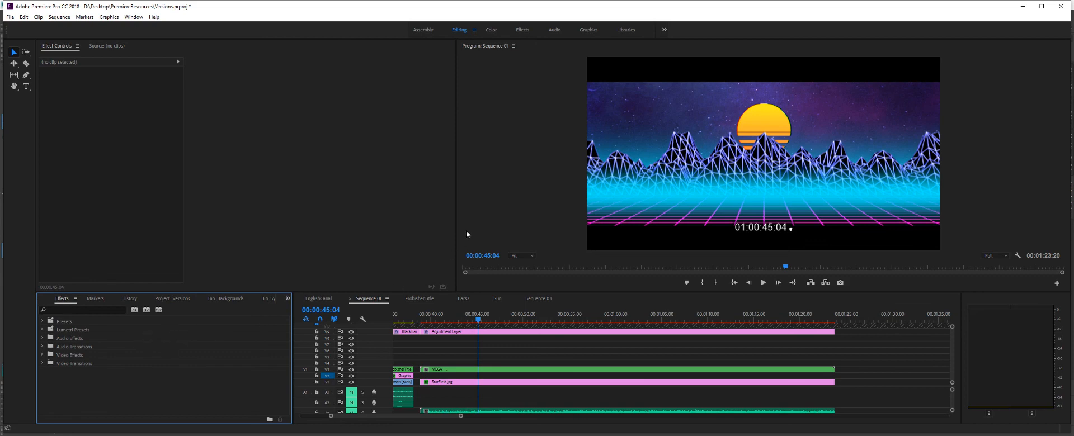
left_click(540, 435)
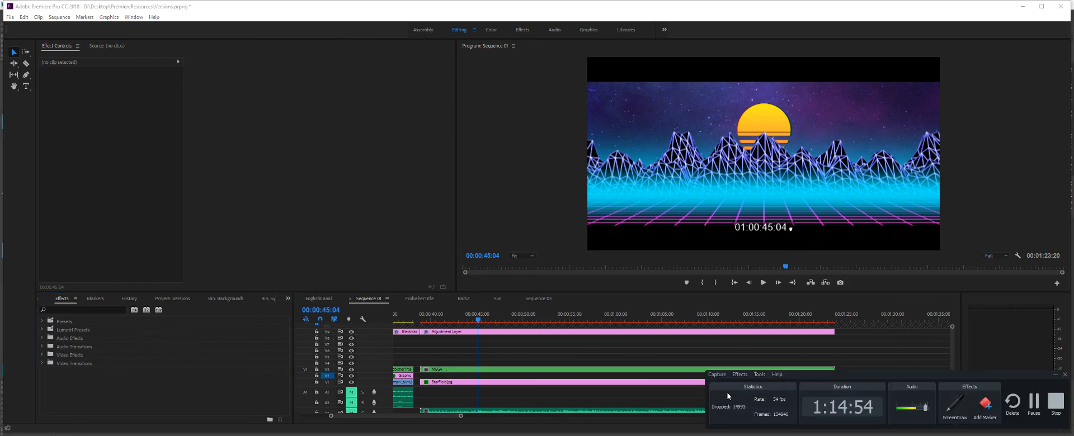